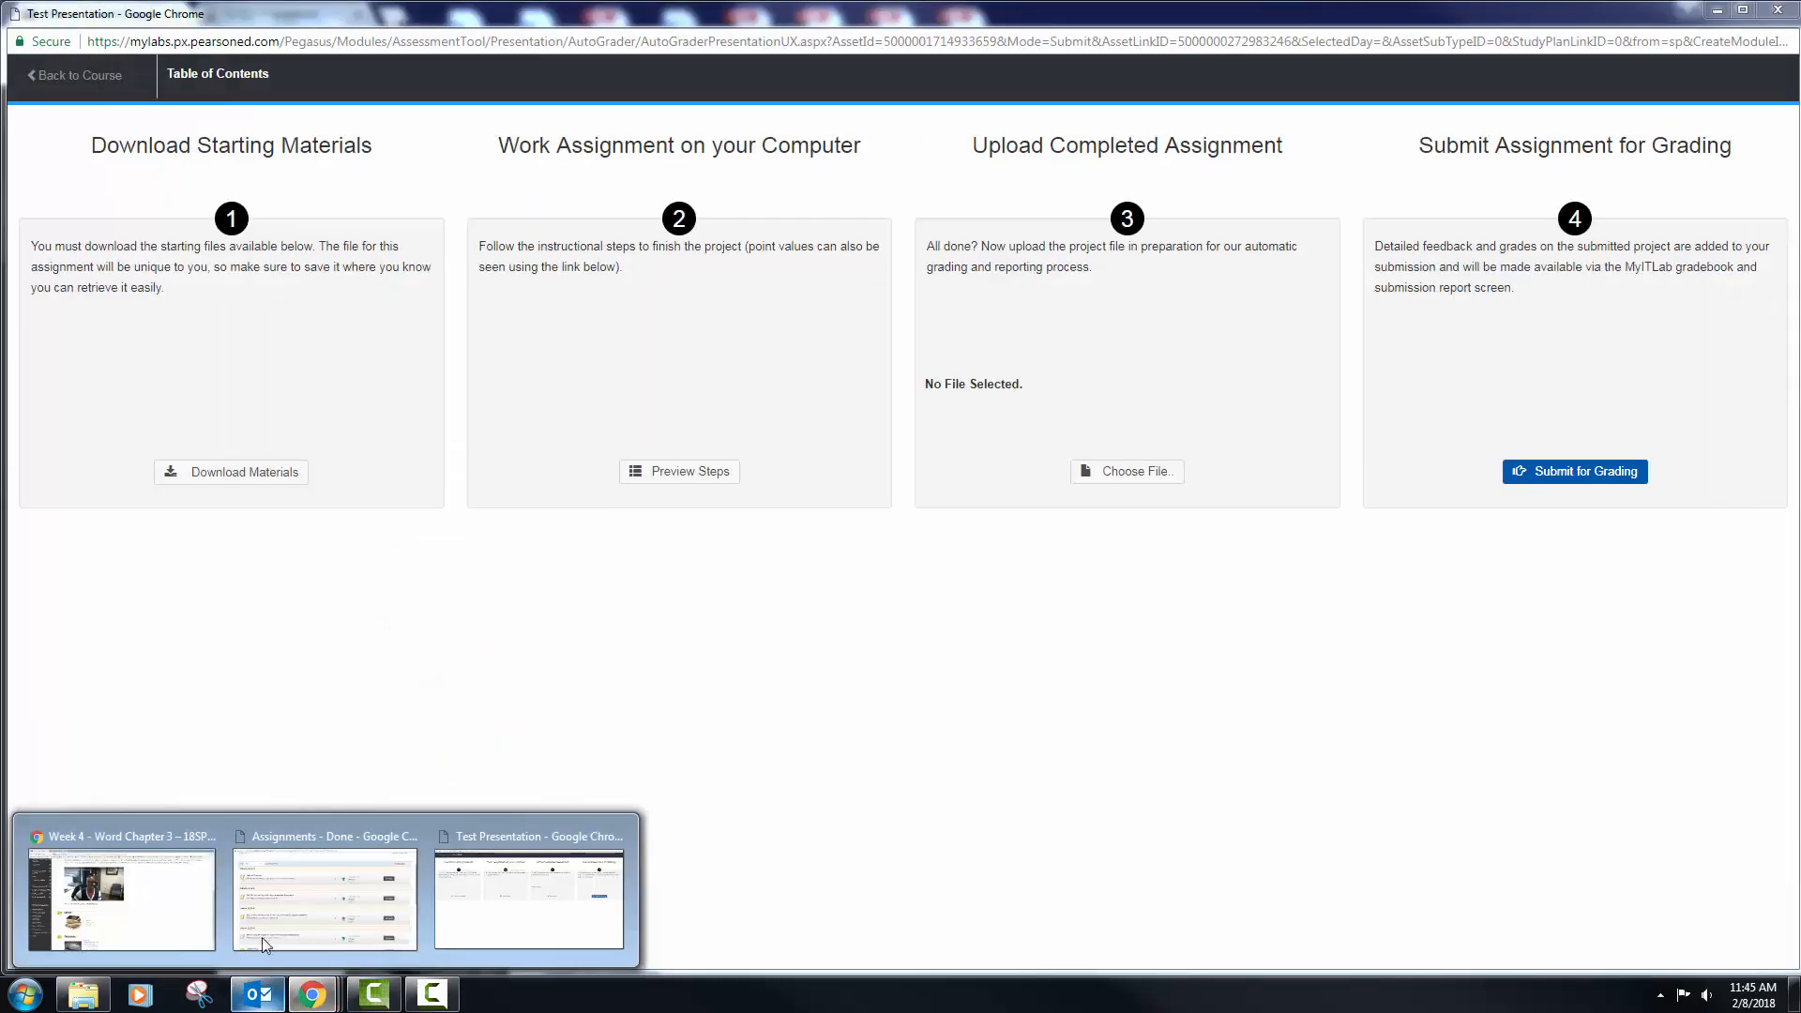
Switch to the Blackboard course page for Week 4 - Word Chapter 3 and open its Content folder
click(171, 926)
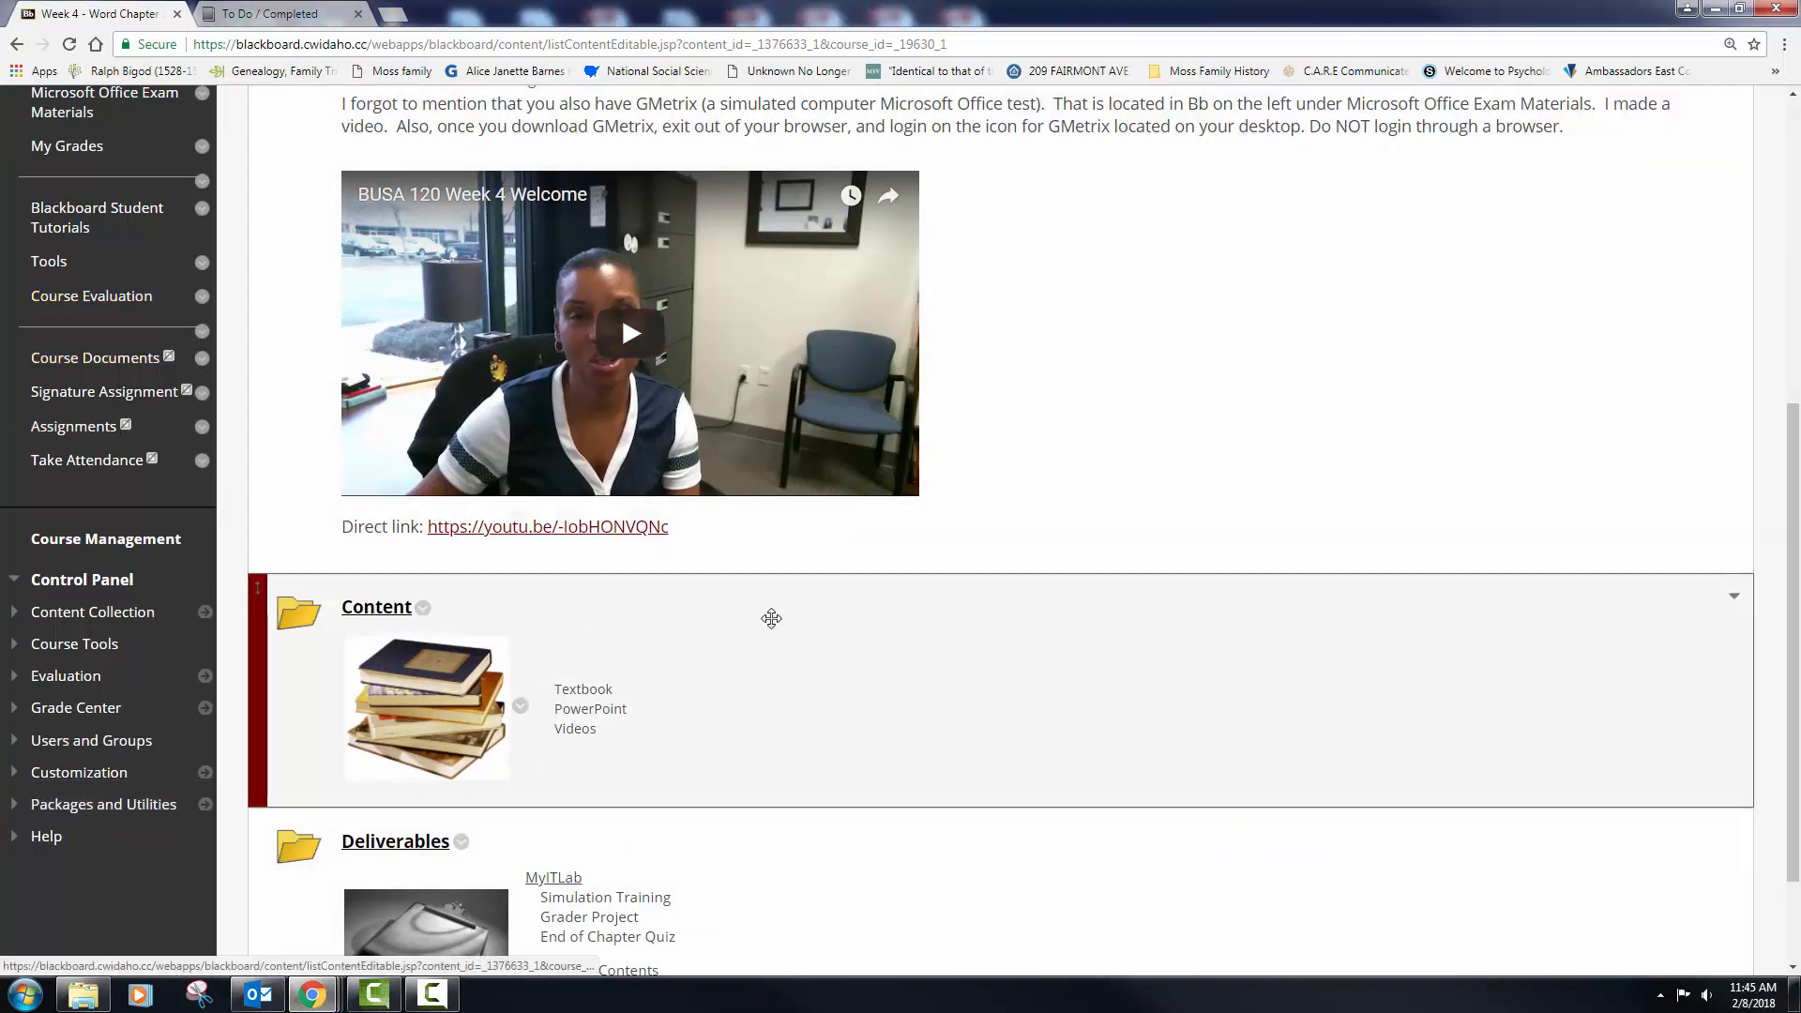
scroll(810, 587, up, 5)
scroll(809, 587, up, 1)
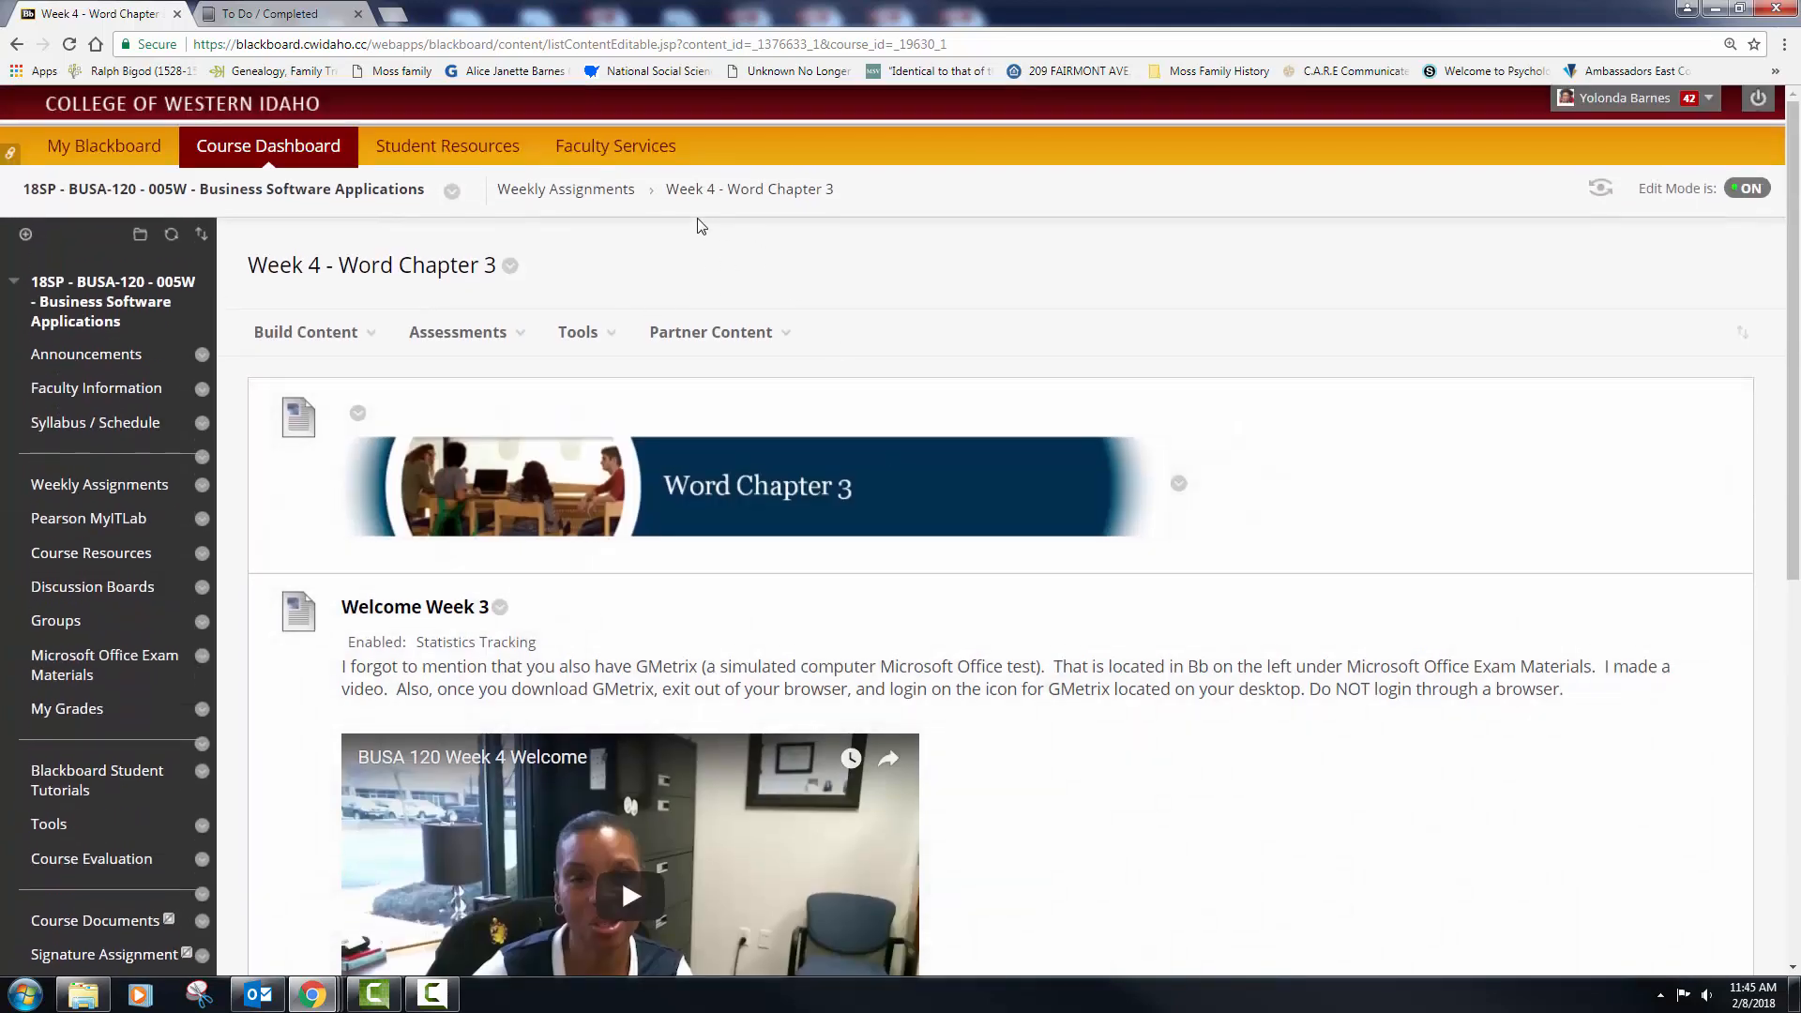
scroll(850, 514, down, 8)
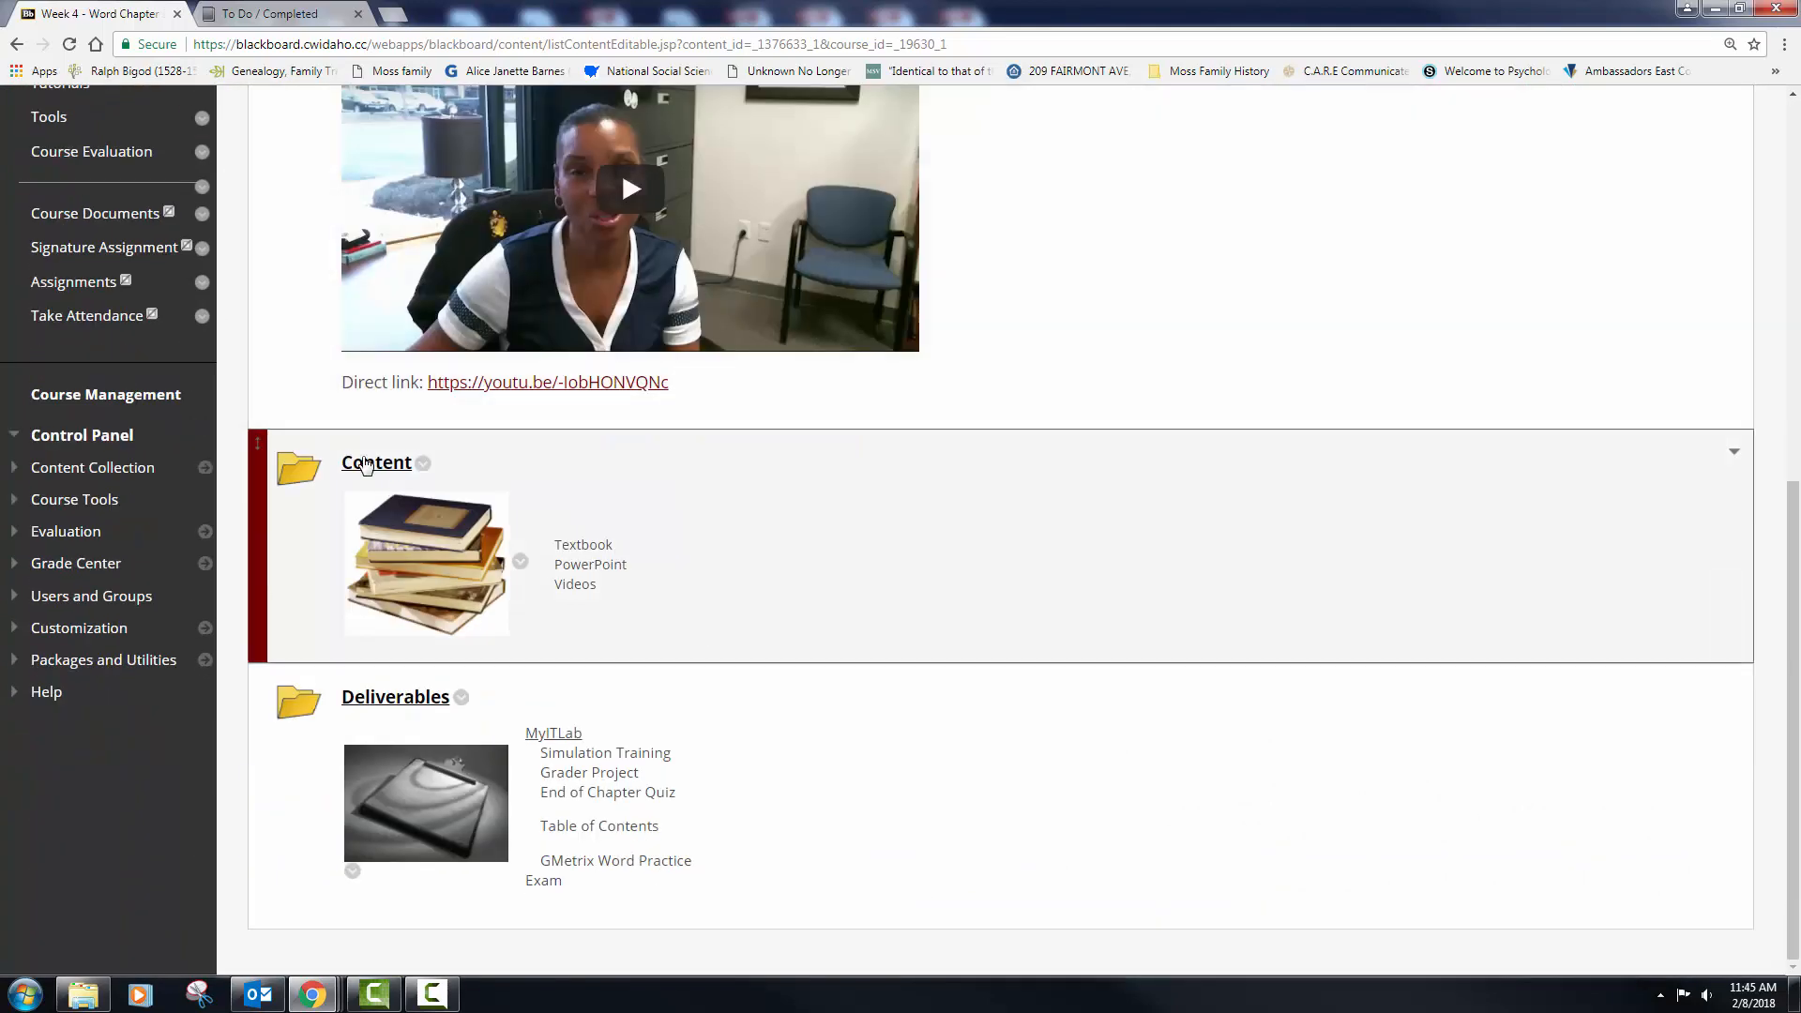
click(372, 464)
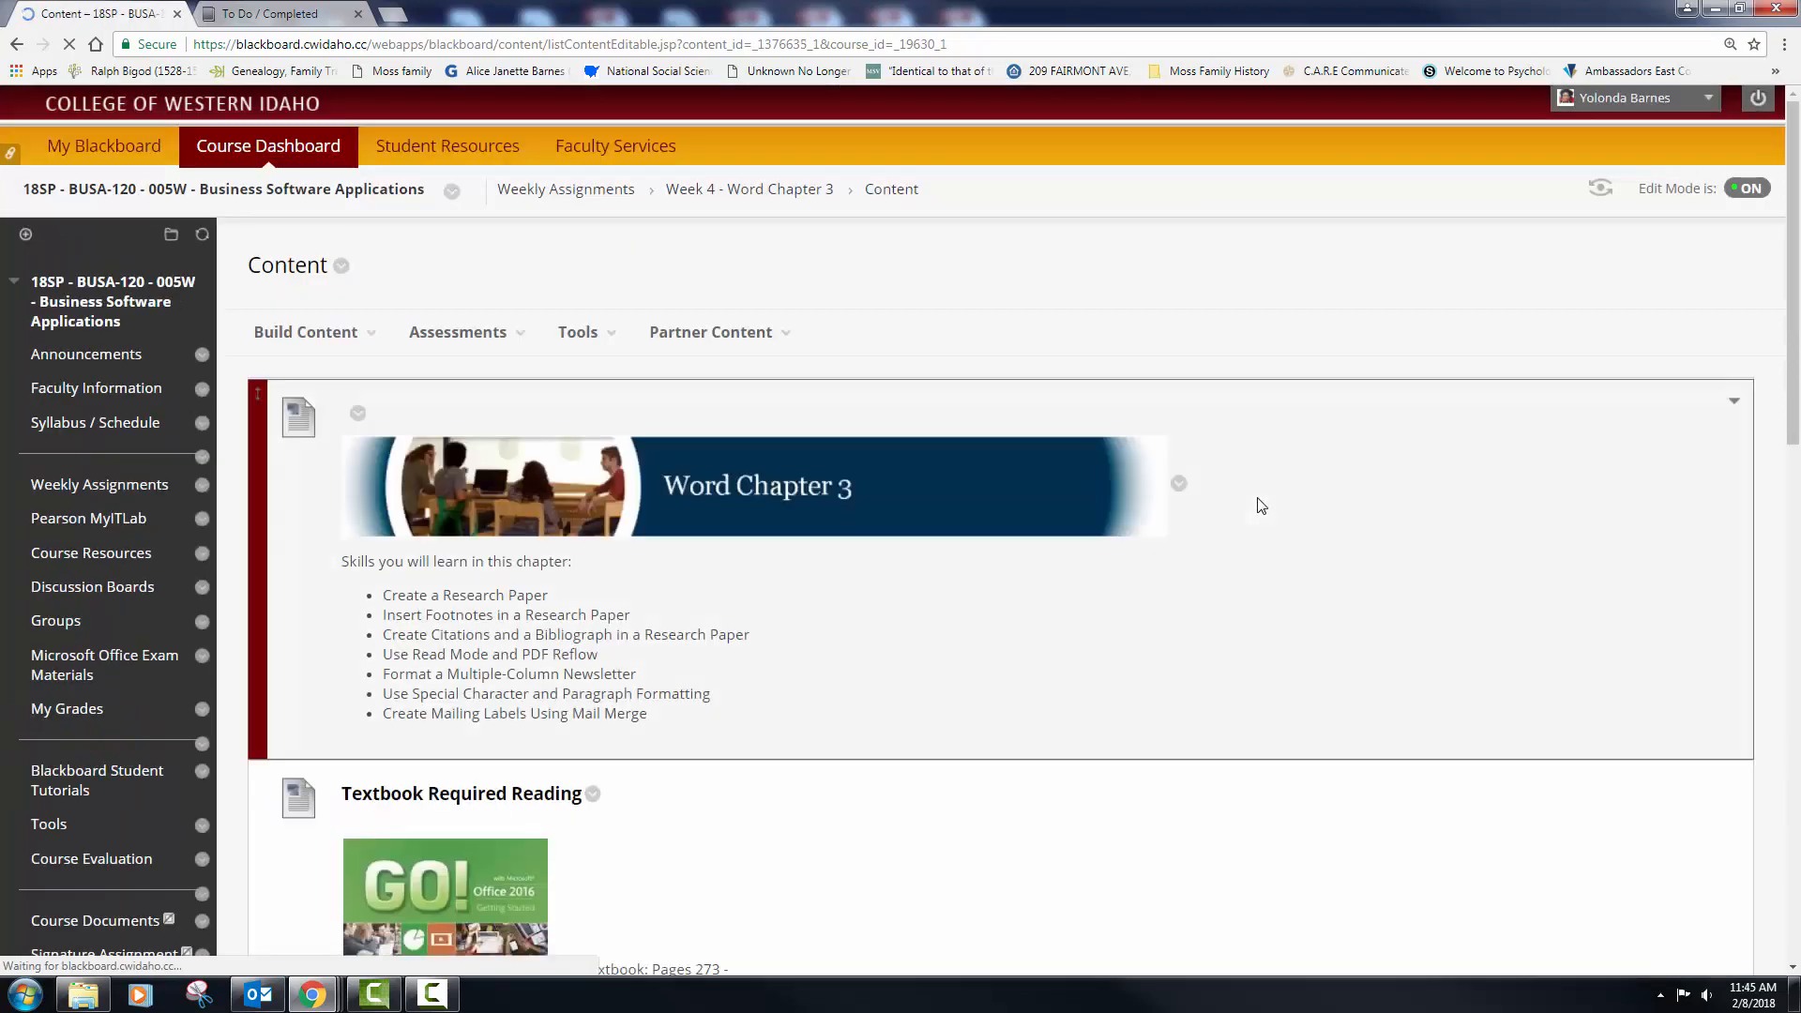
Look through the chapter content, open the Supplemental Videos folder, and return to the Table of Contents assignment window
scroll(1248, 503, down, 6)
scroll(1235, 504, down, 3)
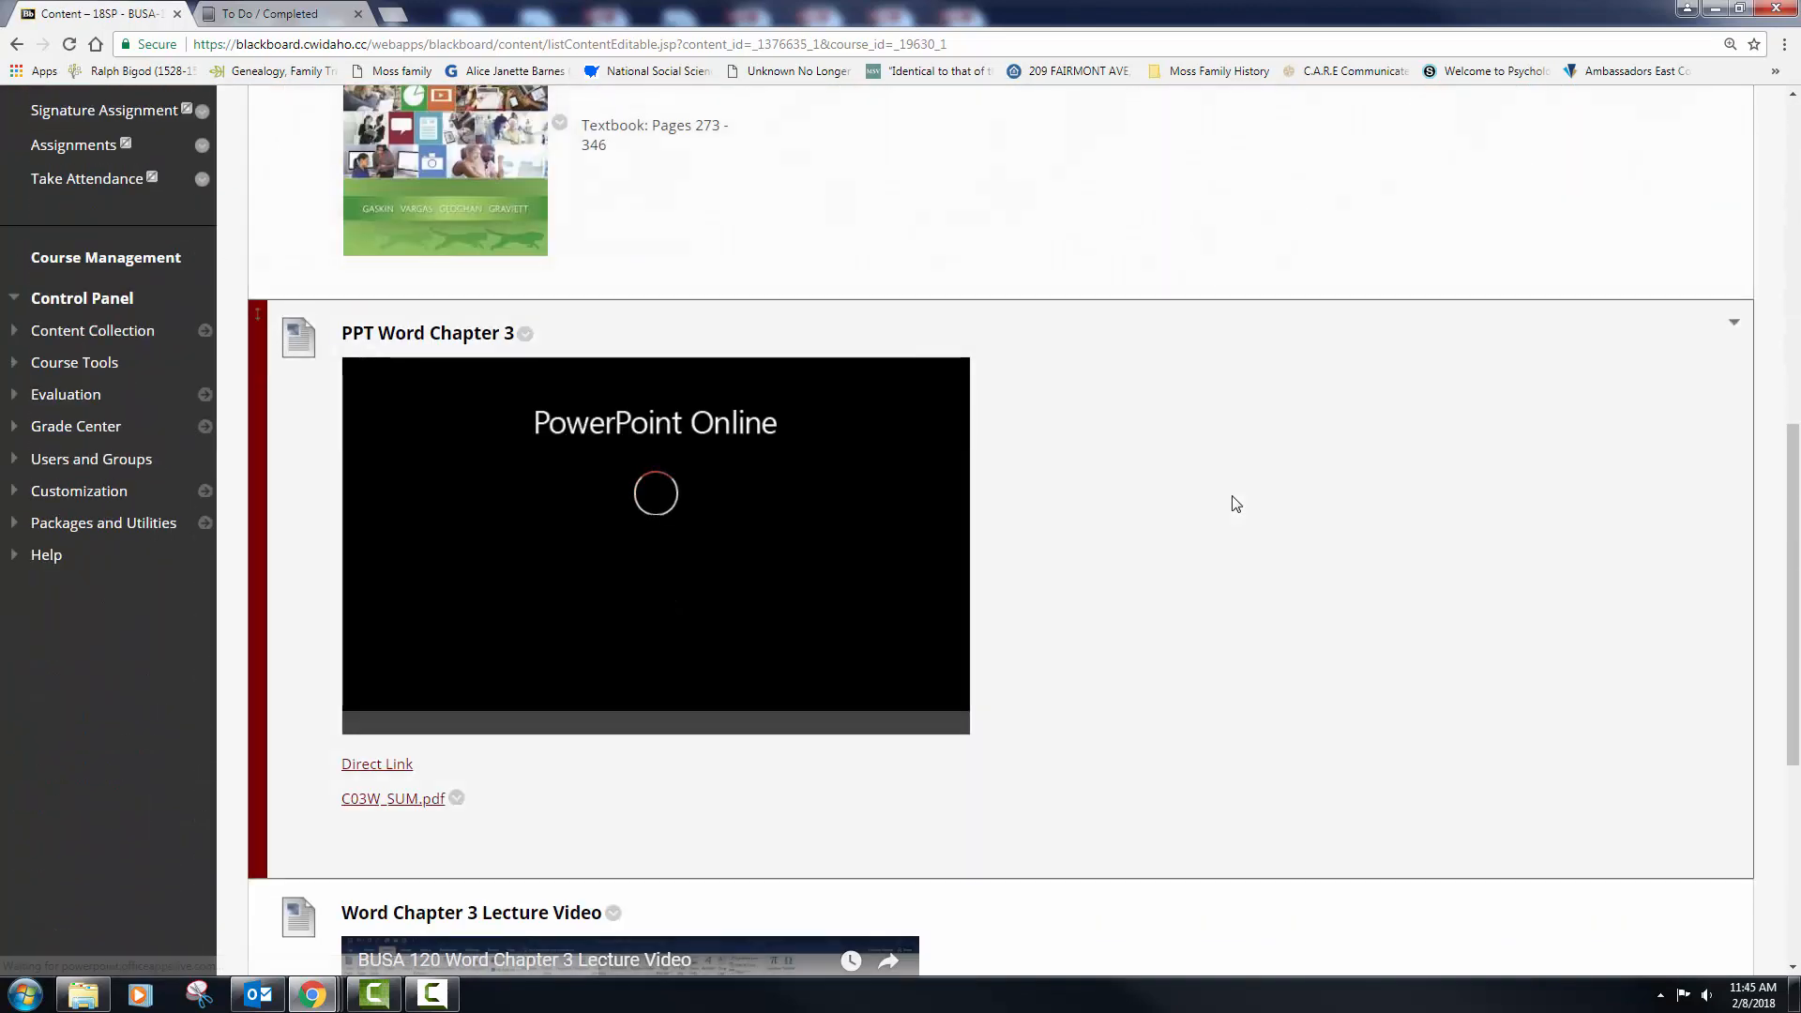
scroll(1236, 504, down, 4)
scroll(1235, 504, down, 3)
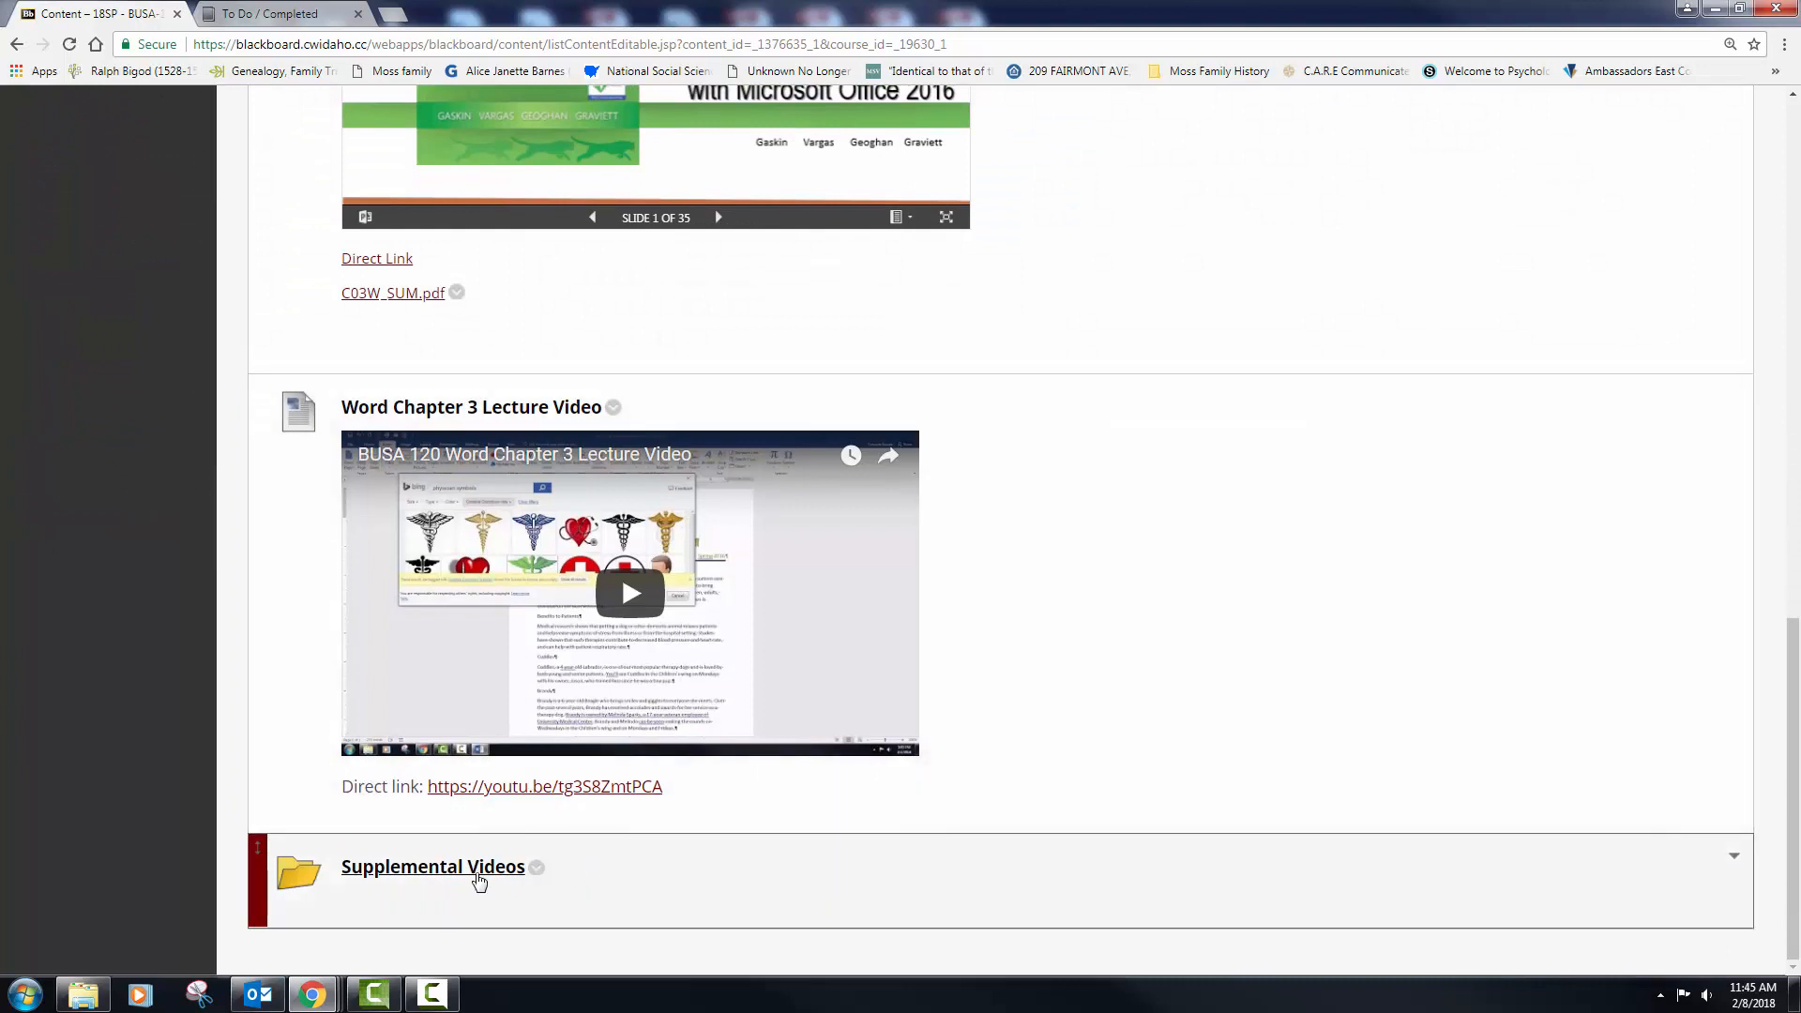
click(480, 873)
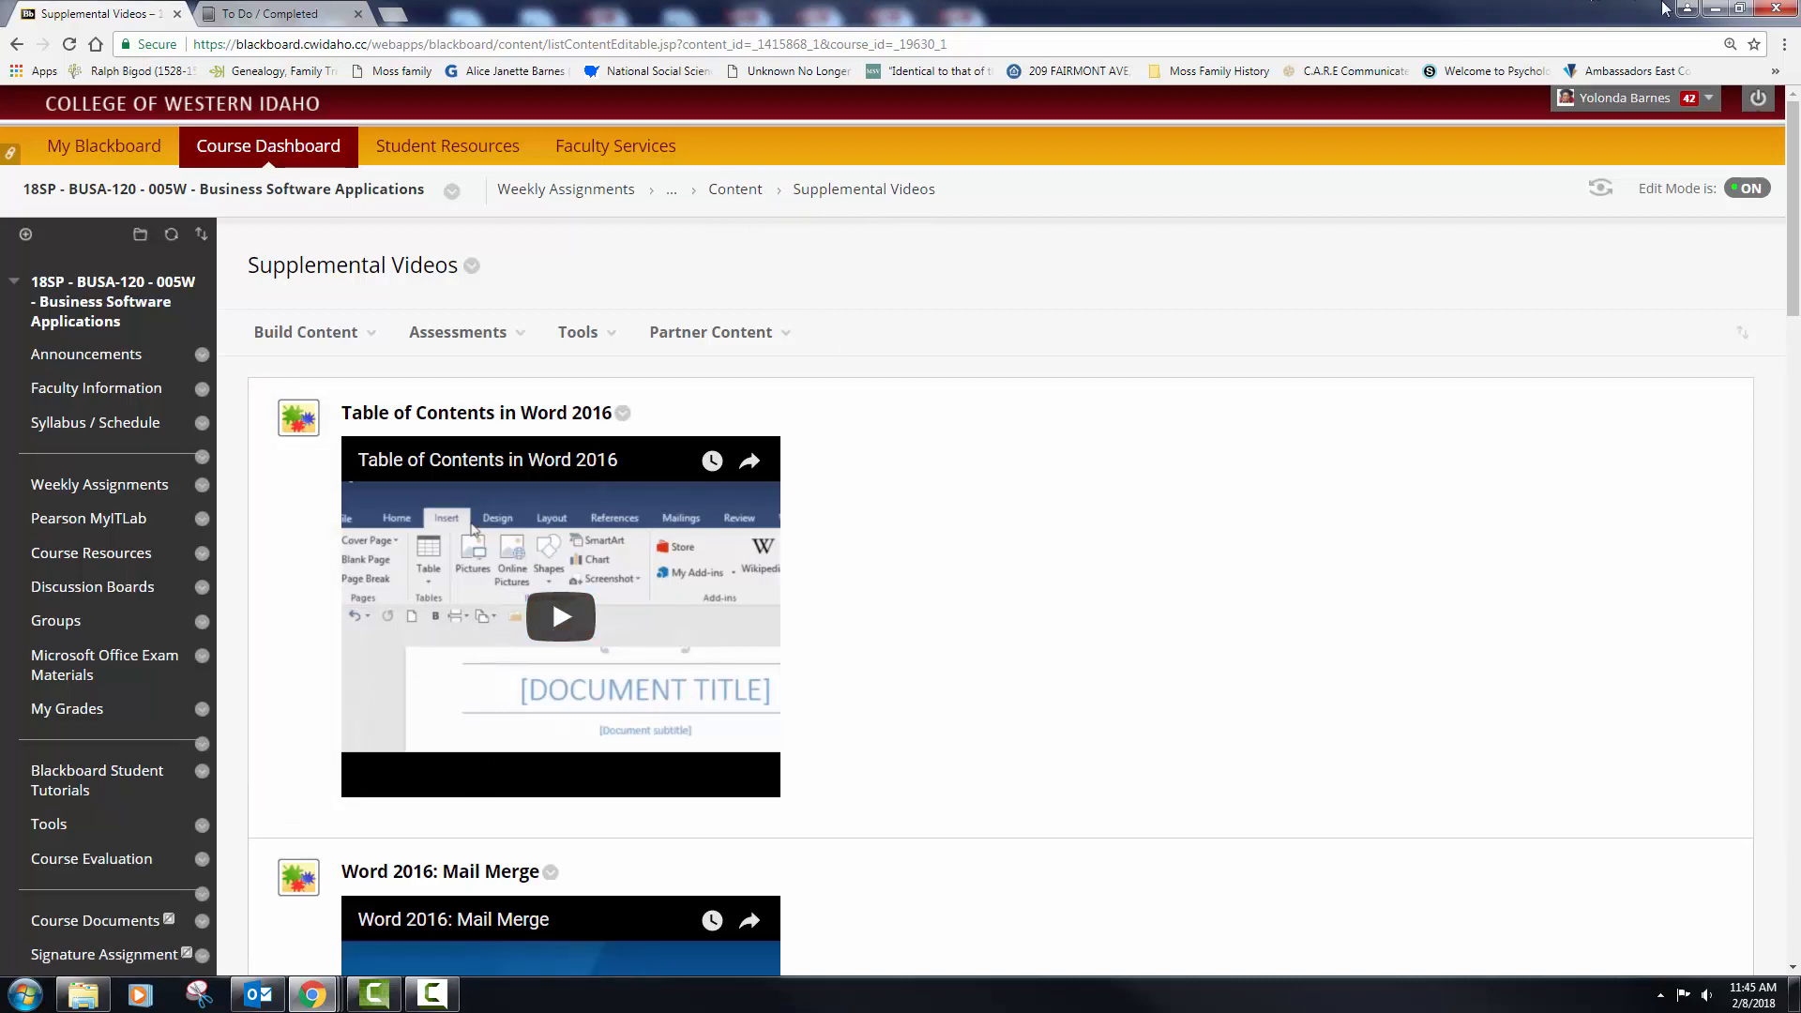
click(1713, 9)
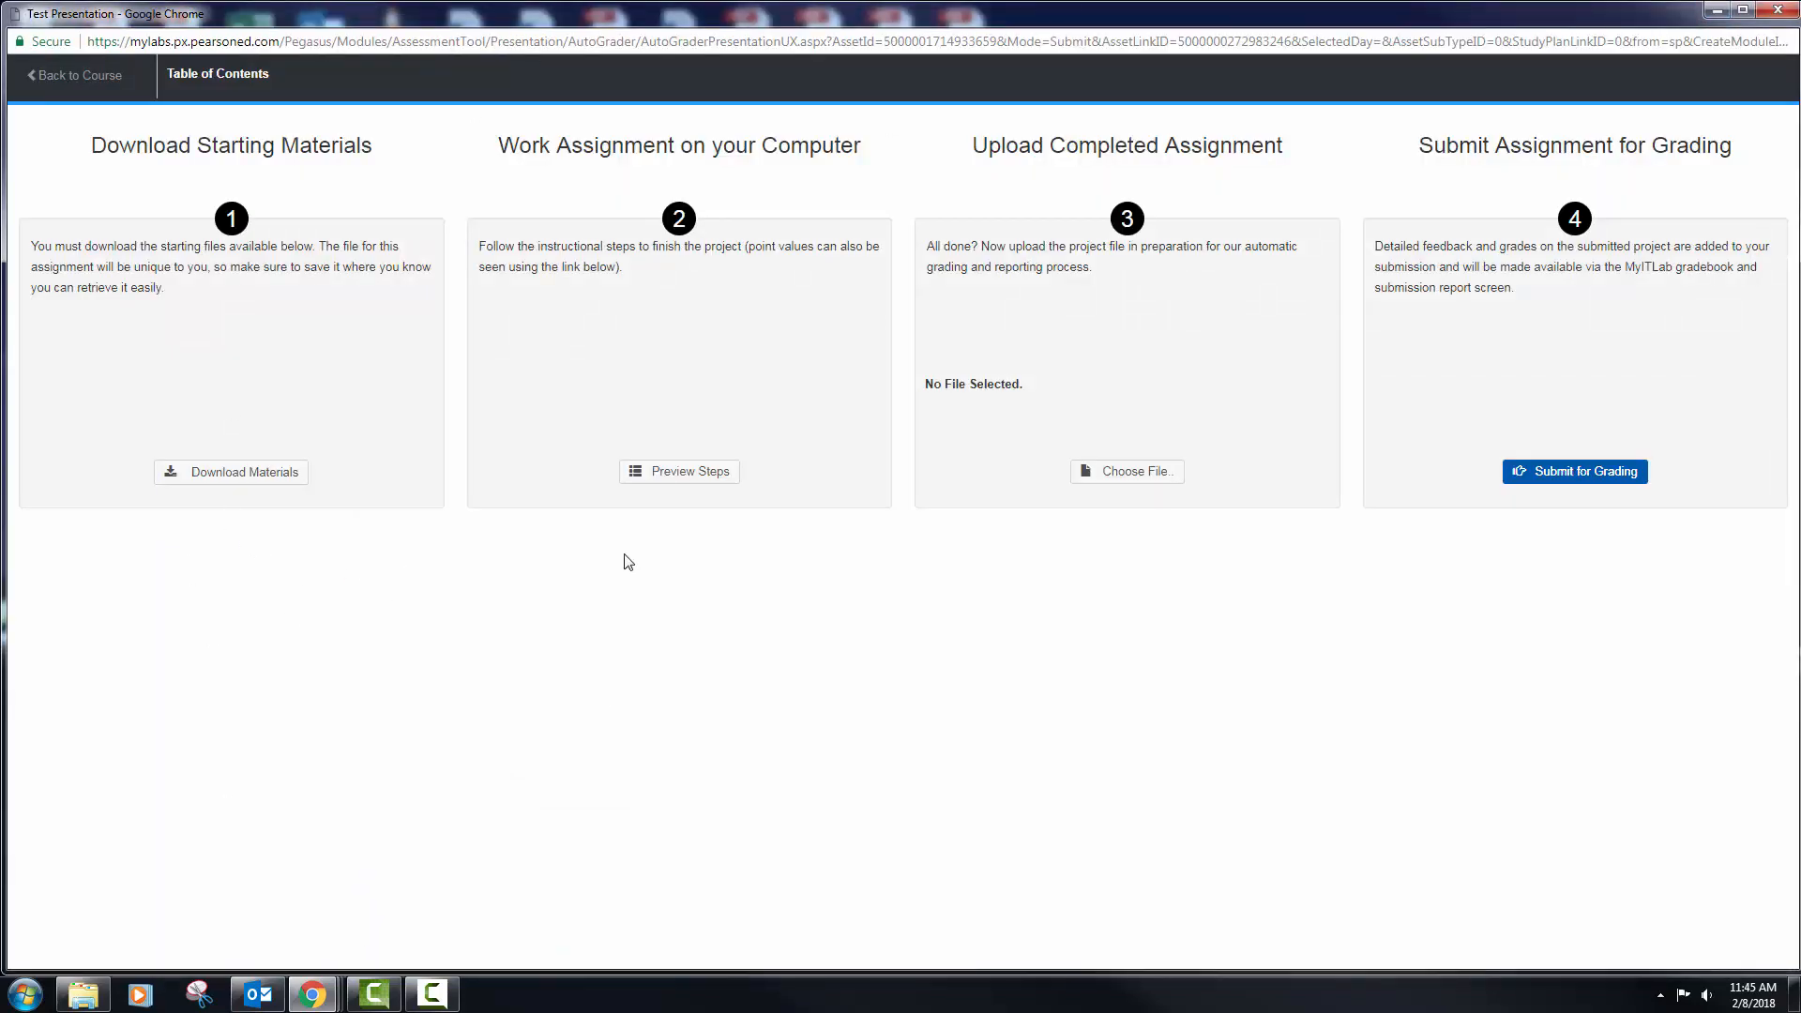
Download Table_of_Contents_Instructions.docx from the assignment's starting materials and open it maximized in Word
click(282, 474)
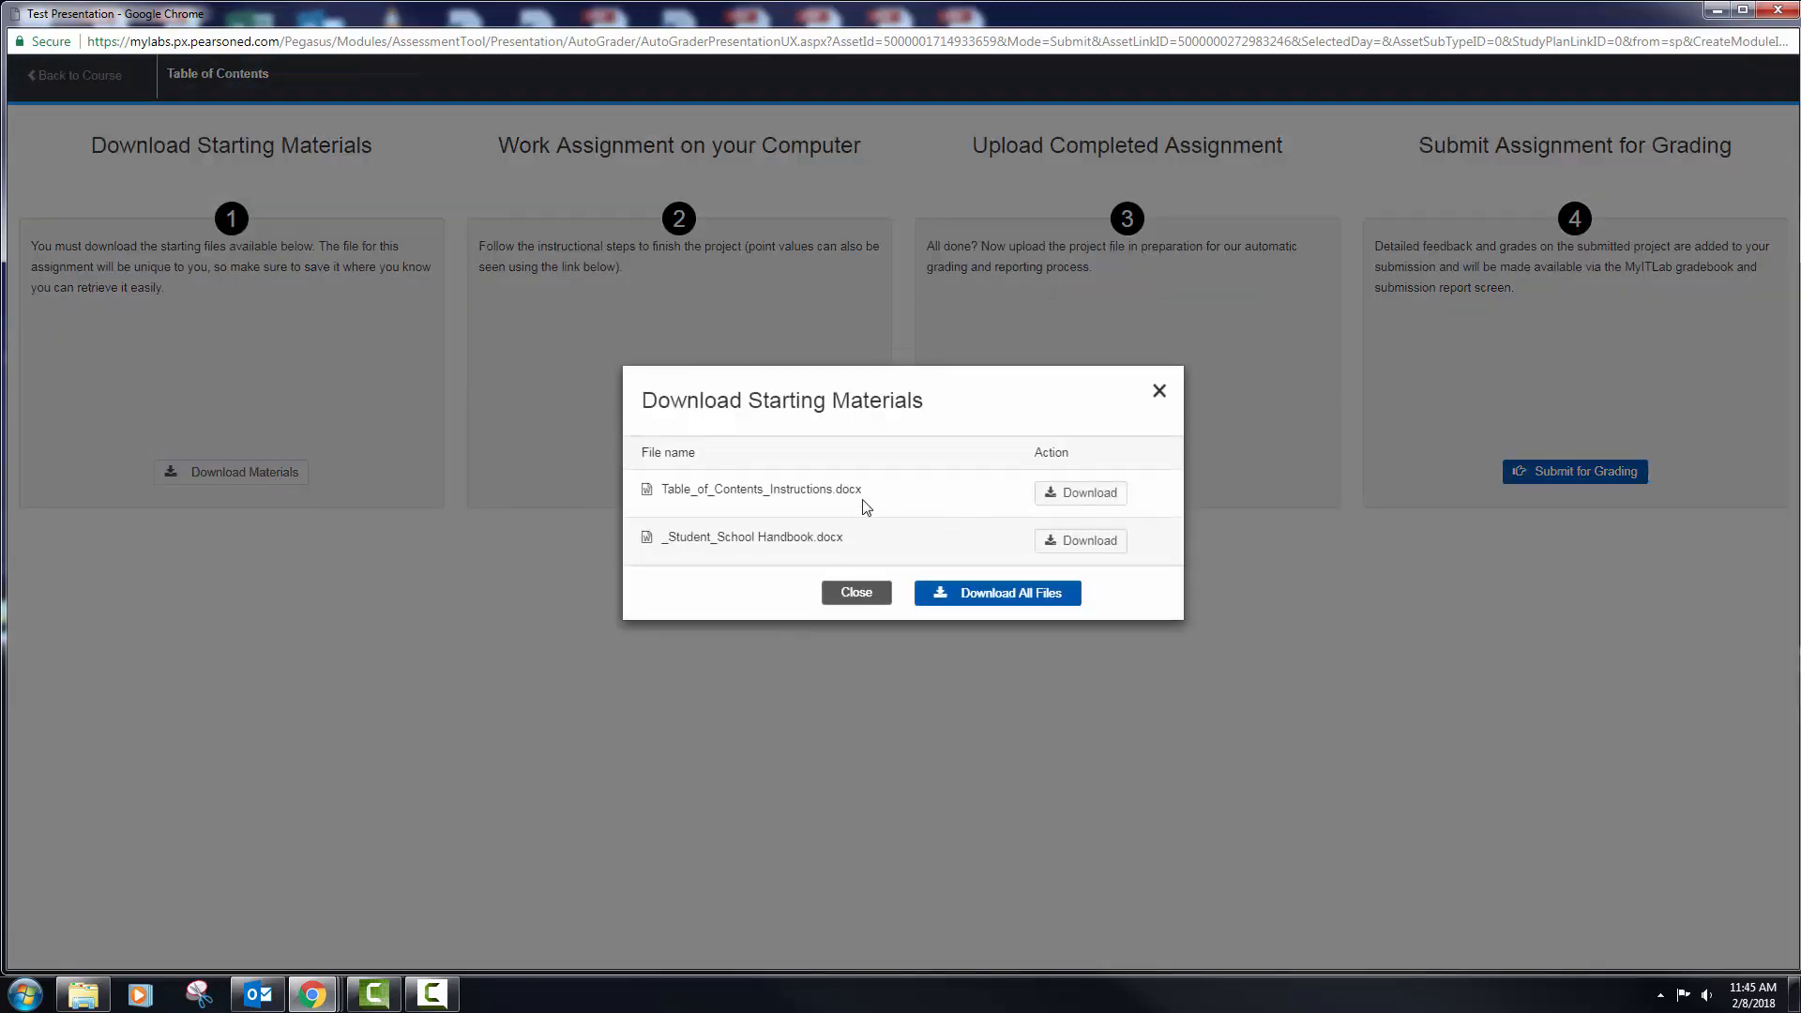
click(1069, 496)
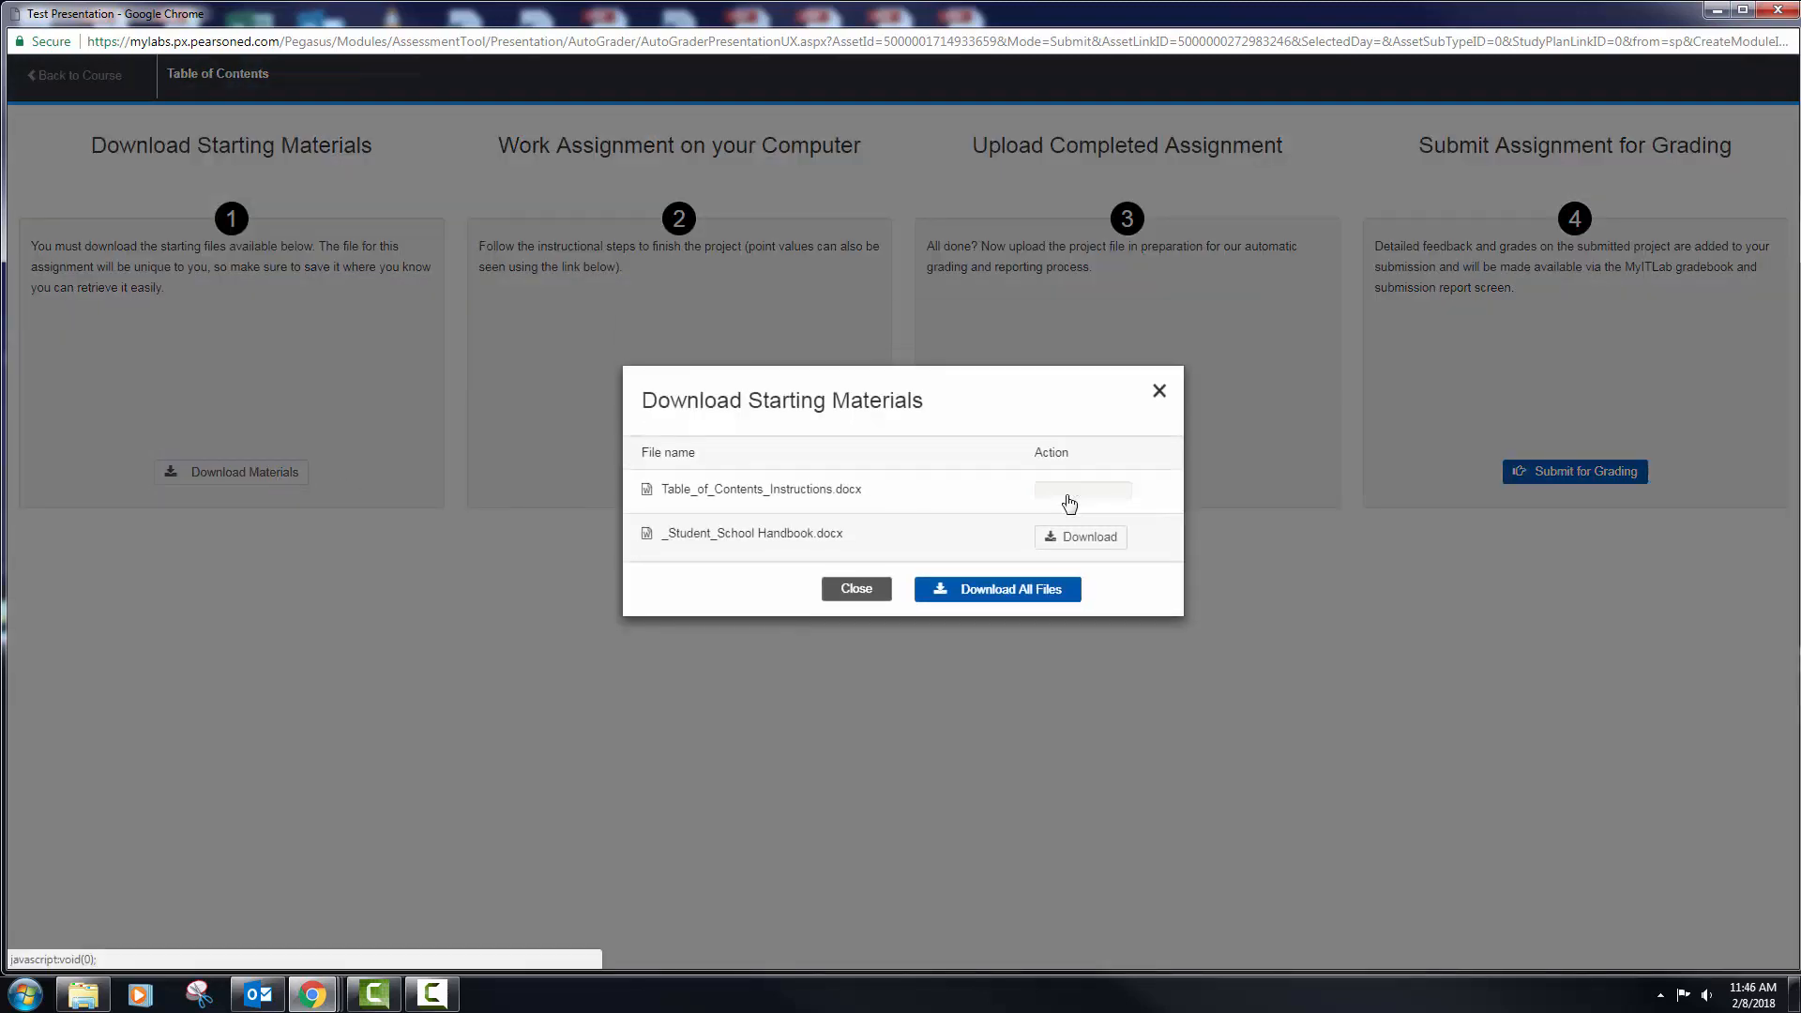
click(106, 952)
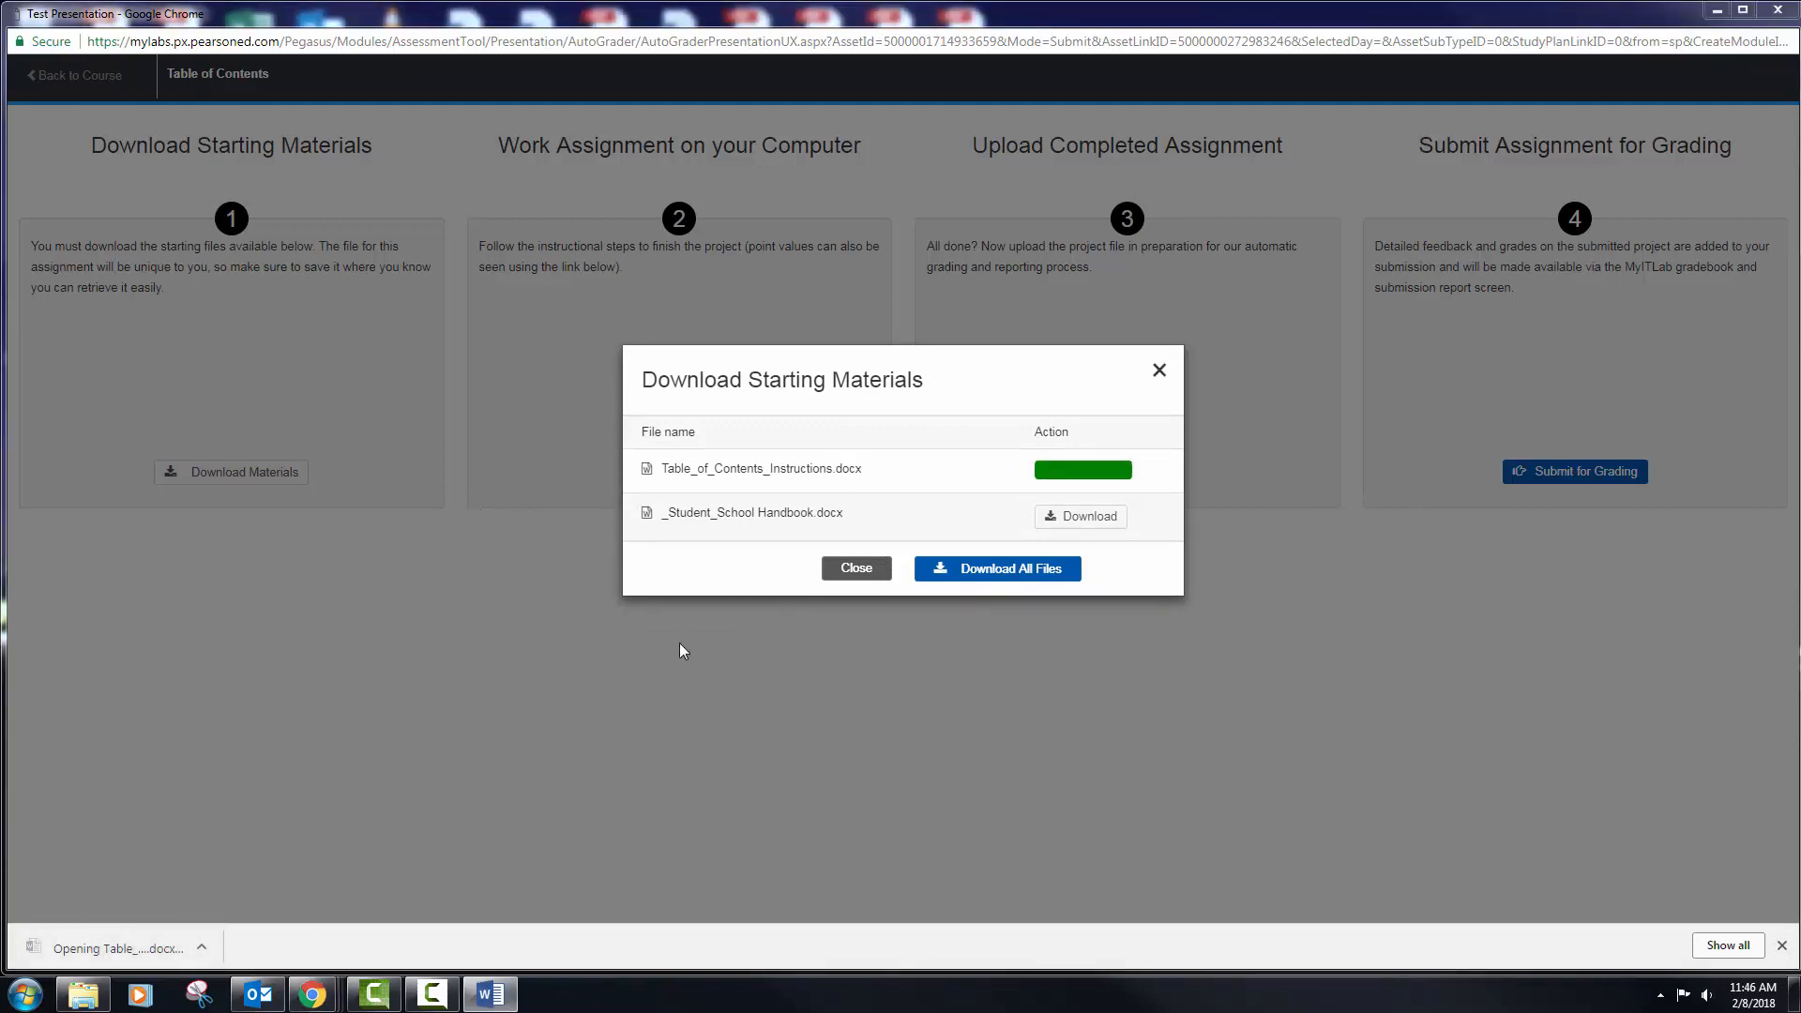
click(80, 948)
click(1103, 137)
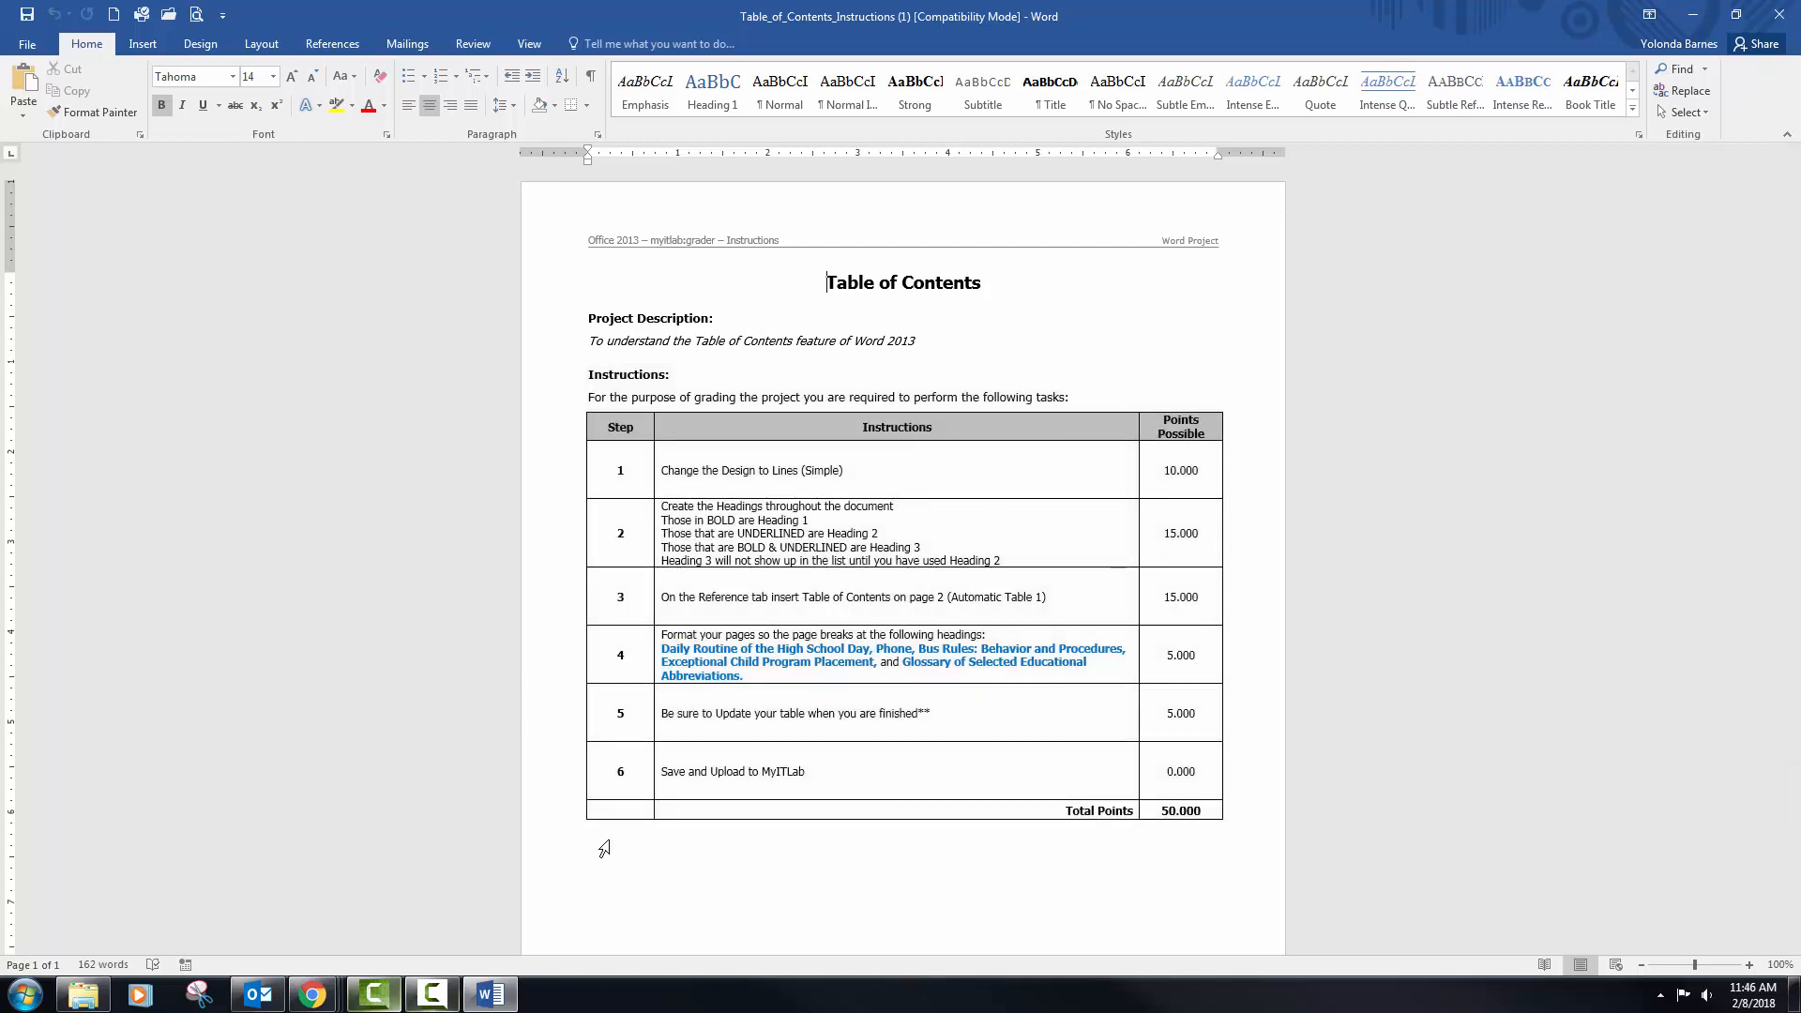
Return to the starting materials, download _Student_School Handbook.docx, and open it maximized in Word
click(1693, 15)
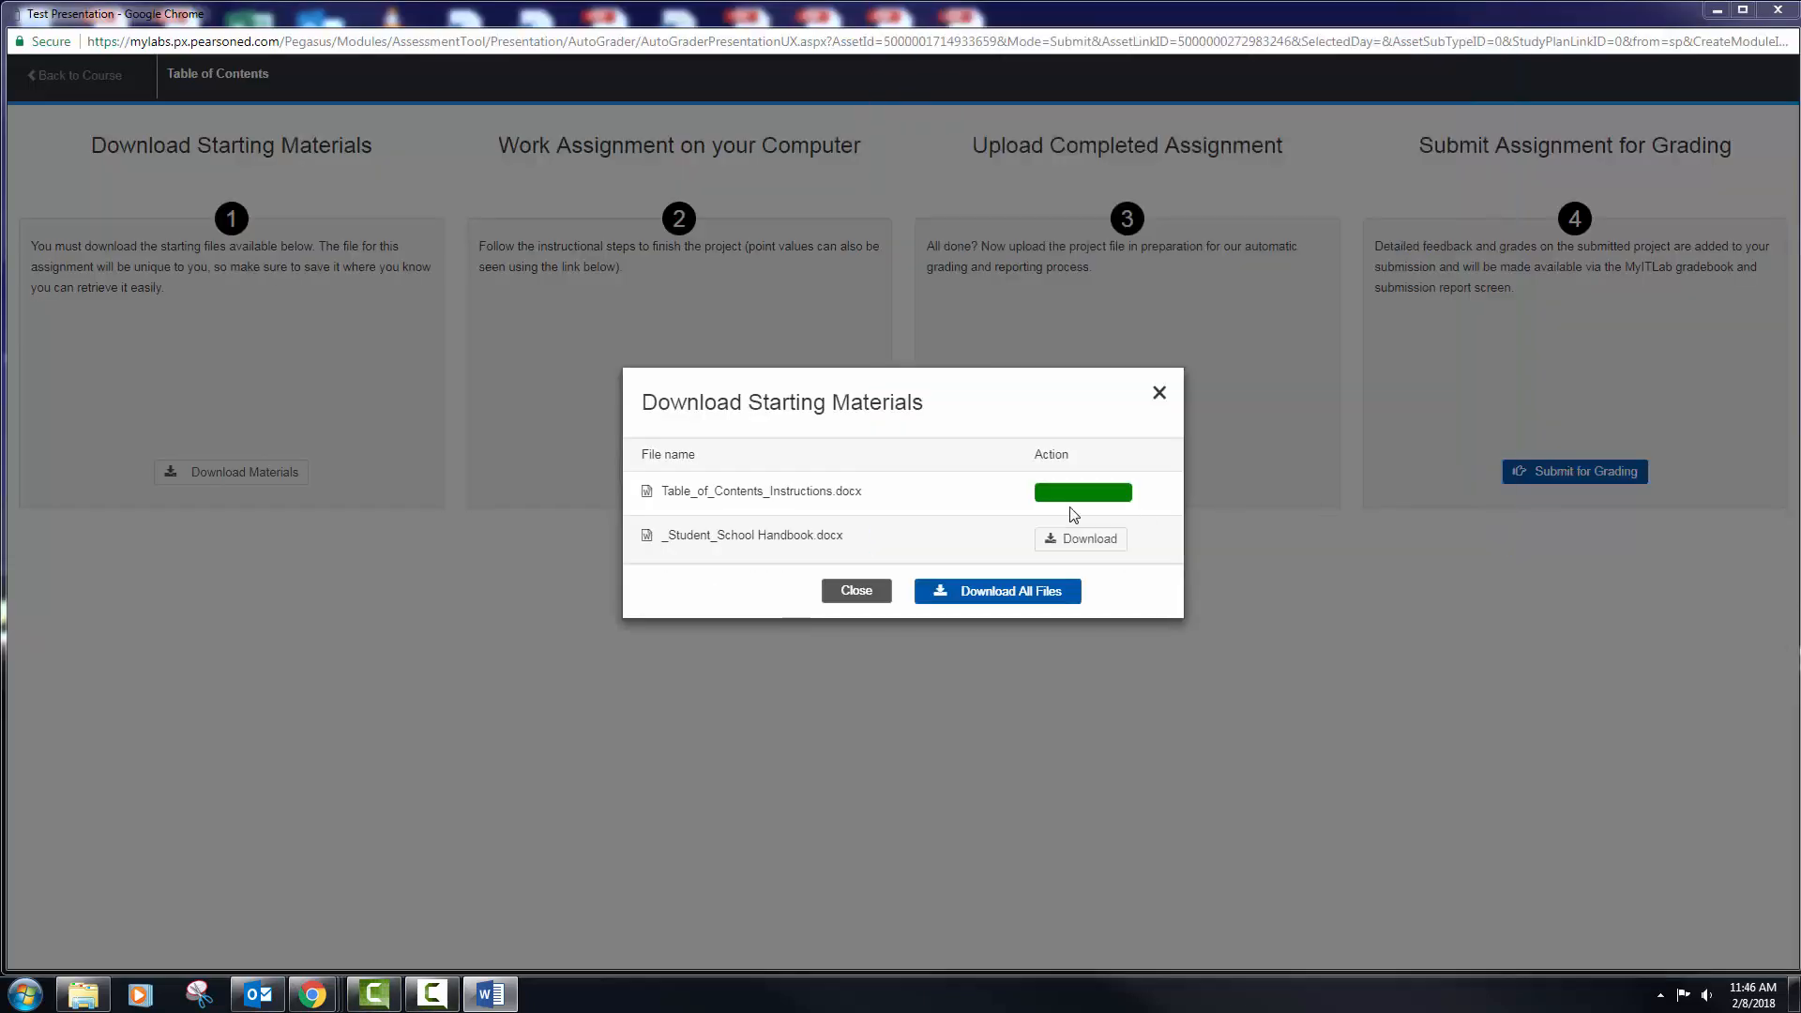
click(1052, 540)
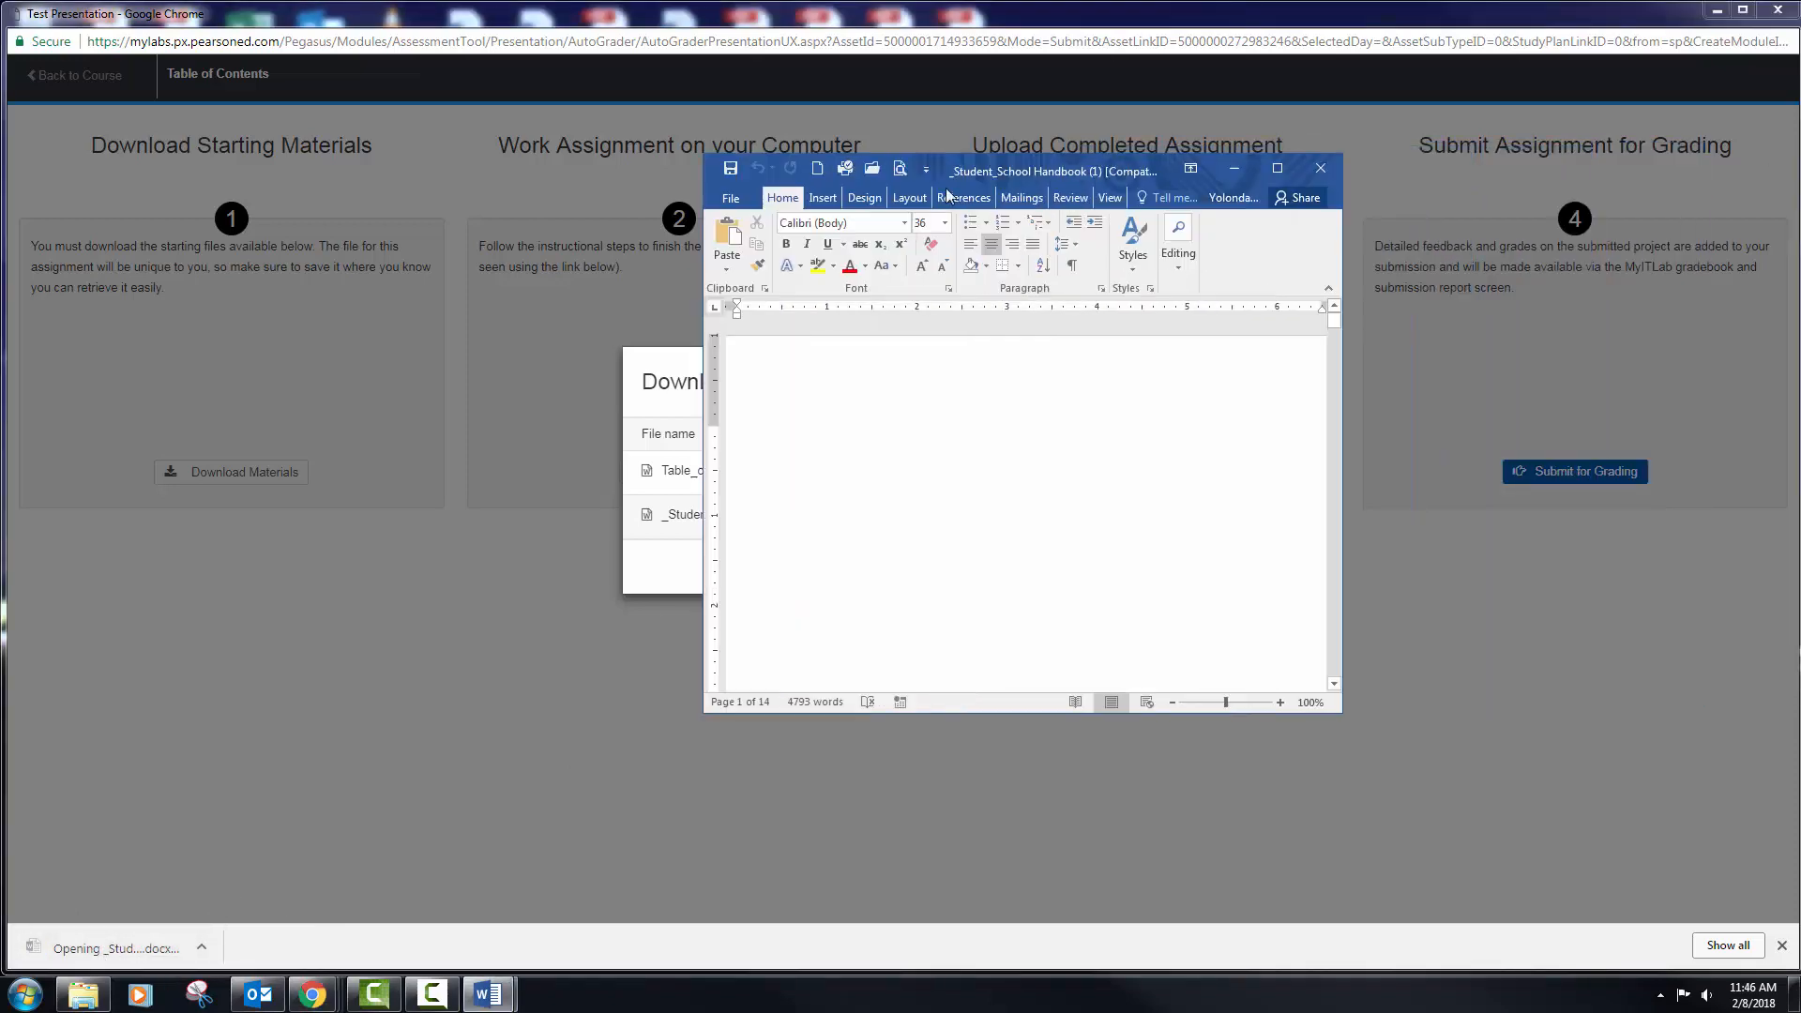
click(1182, 169)
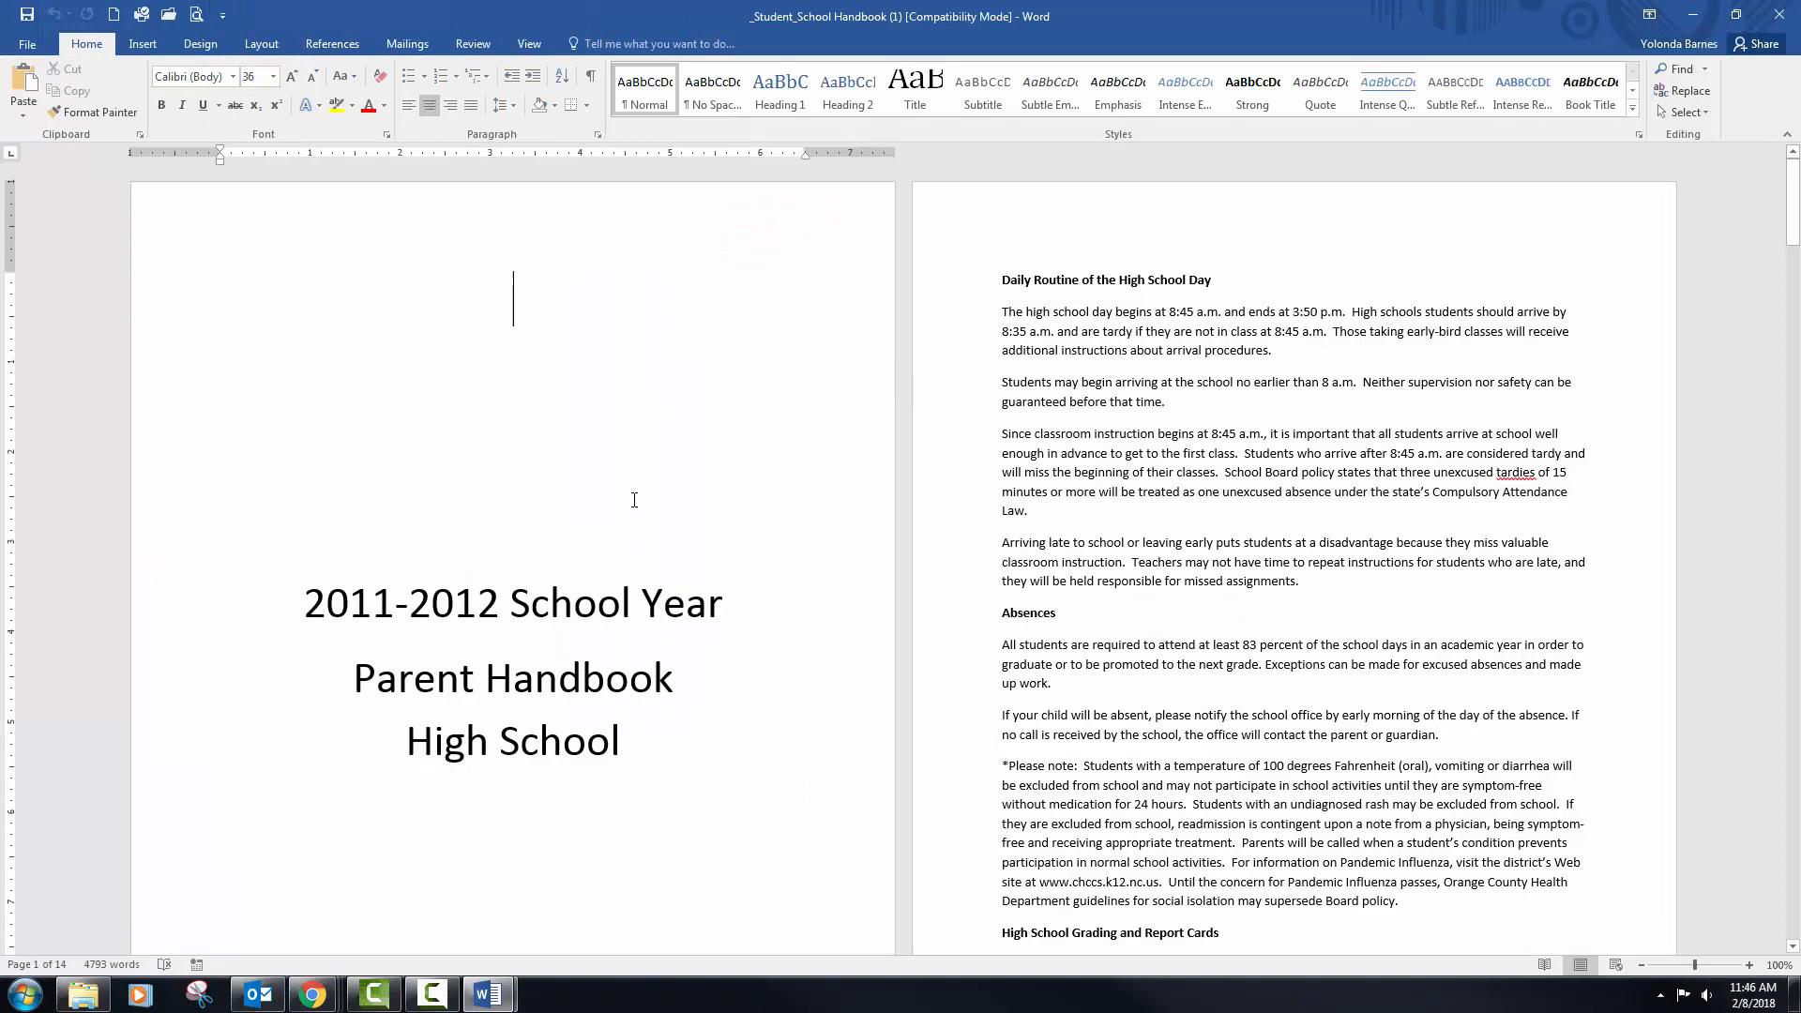
Look through the school handbook to examine its bold, underlined, and bold-underlined headings
scroll(1183, 614, down, 15)
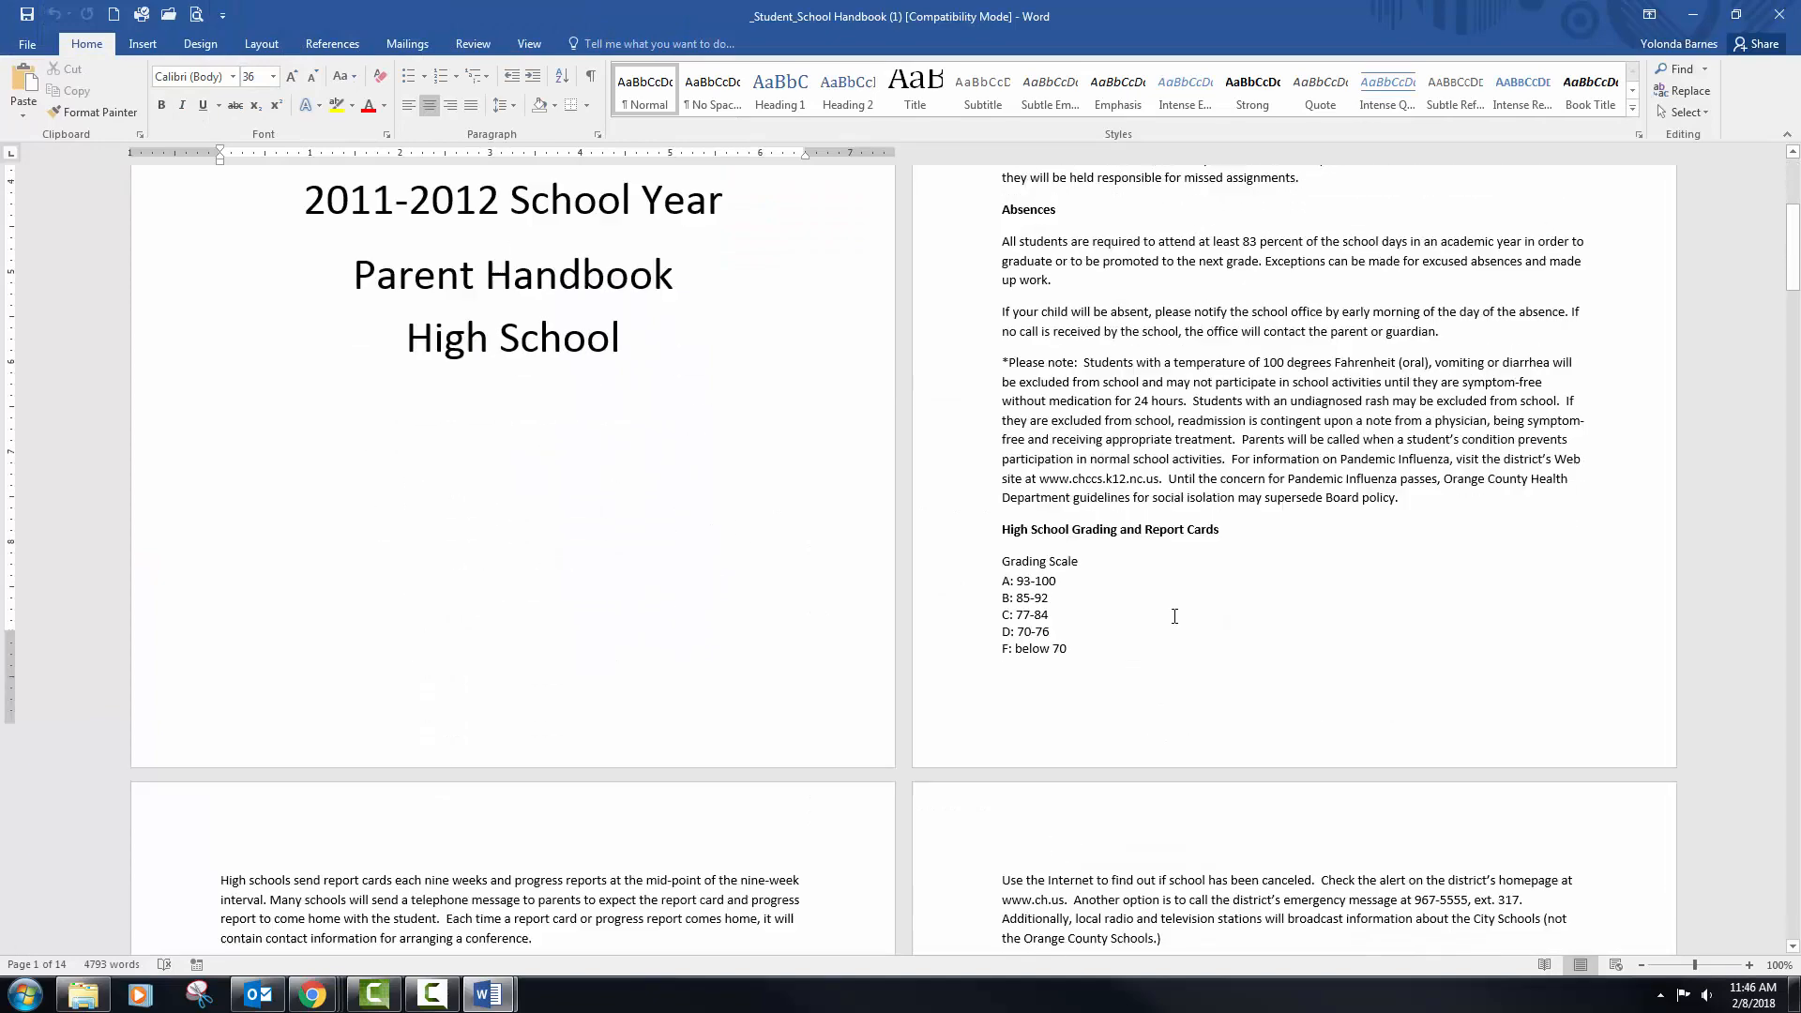
scroll(1170, 618, down, 12)
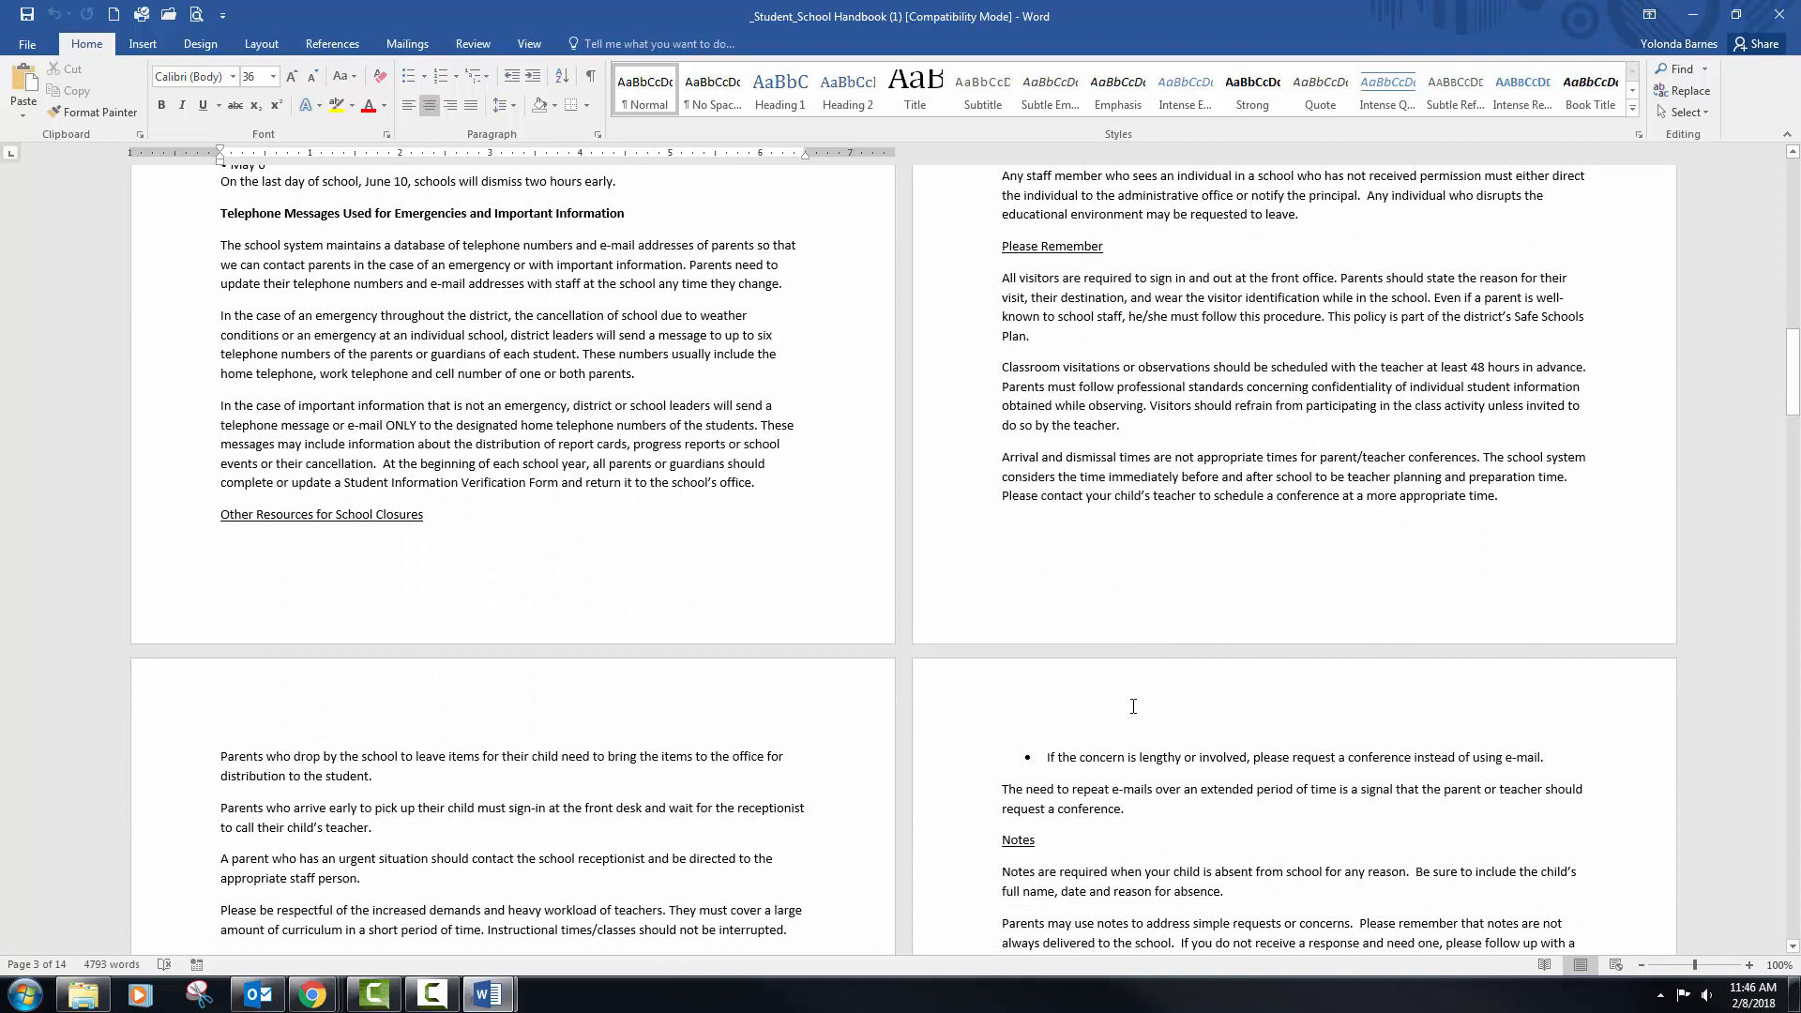
scroll(634, 434, up, 10)
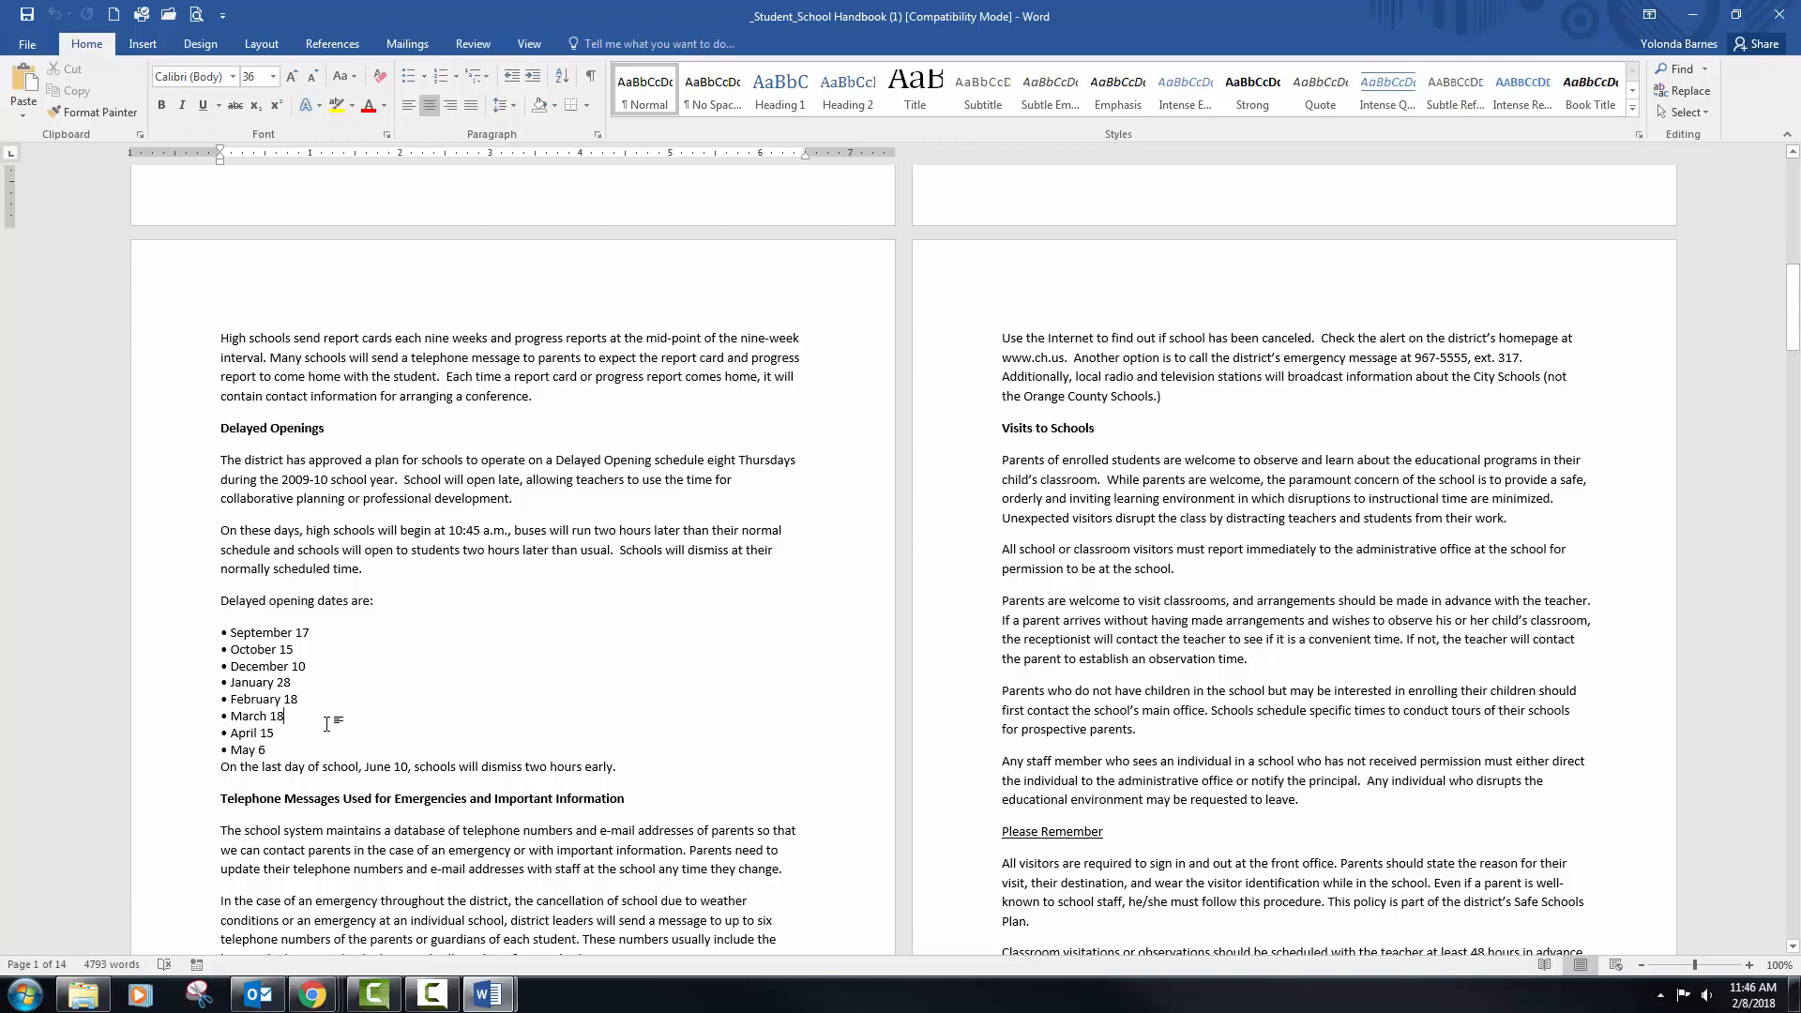
scroll(326, 722, up, 11)
scroll(324, 712, down, 14)
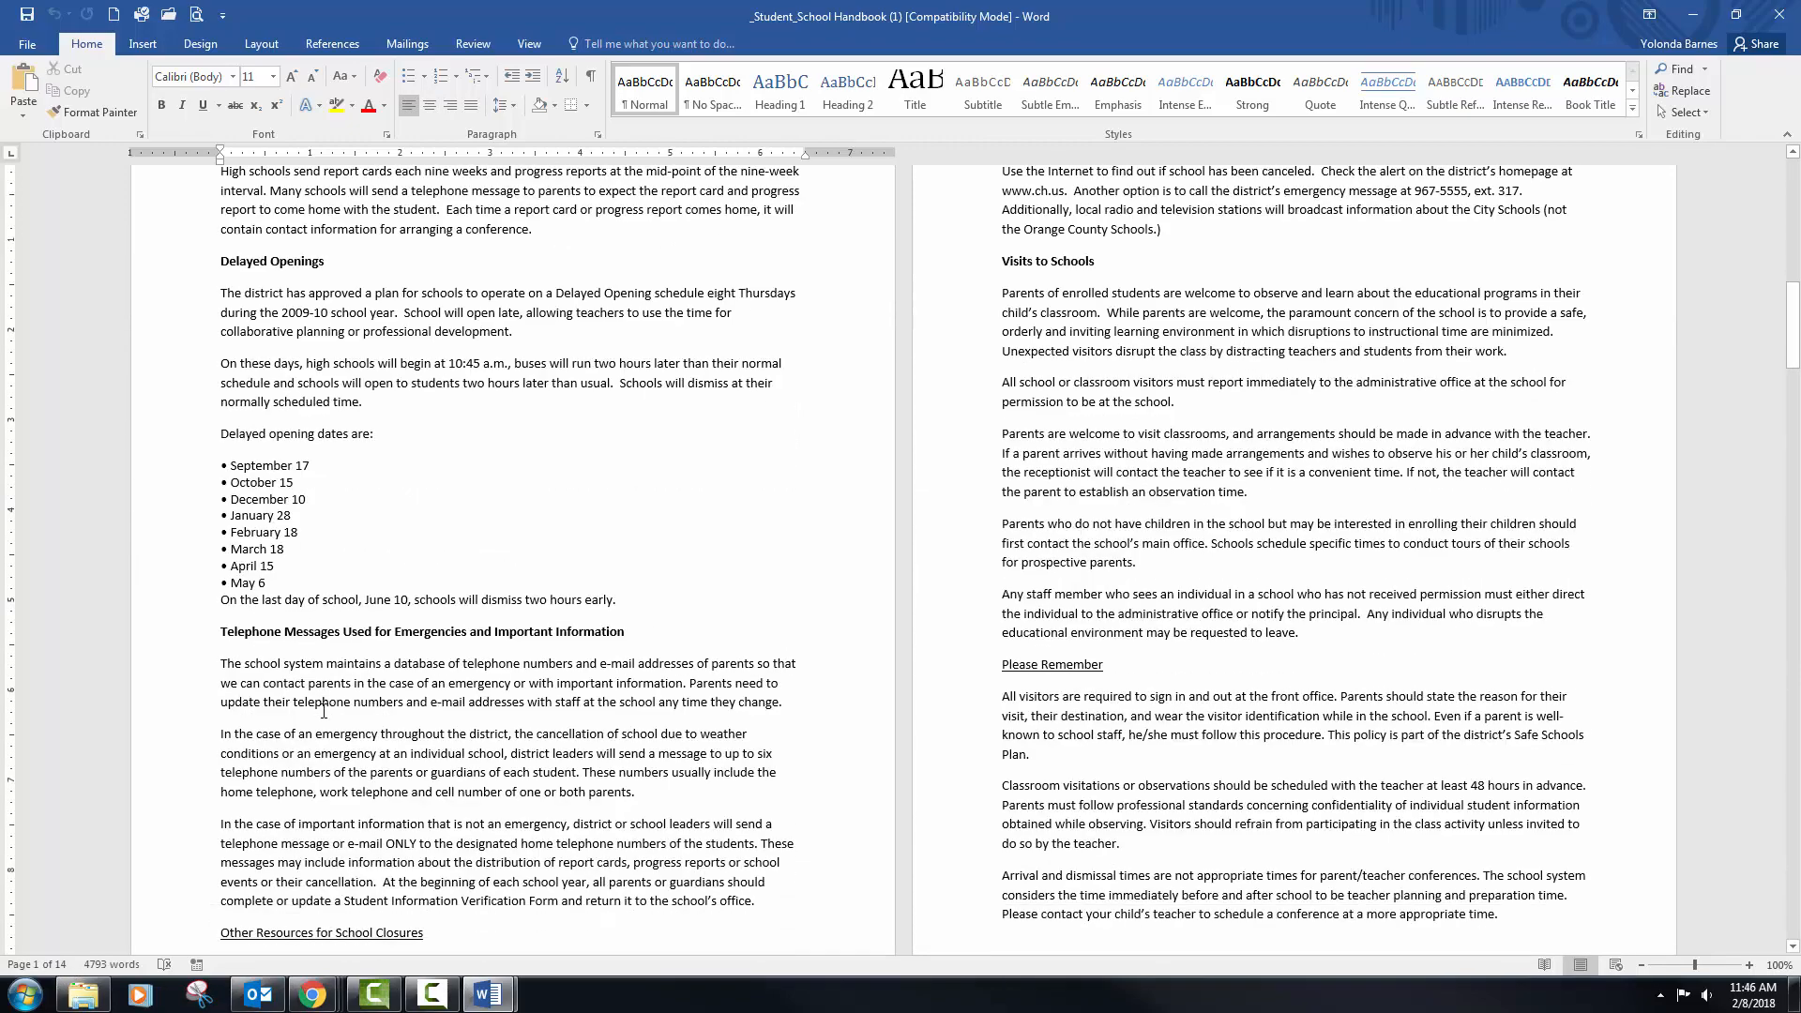
scroll(324, 711, down, 20)
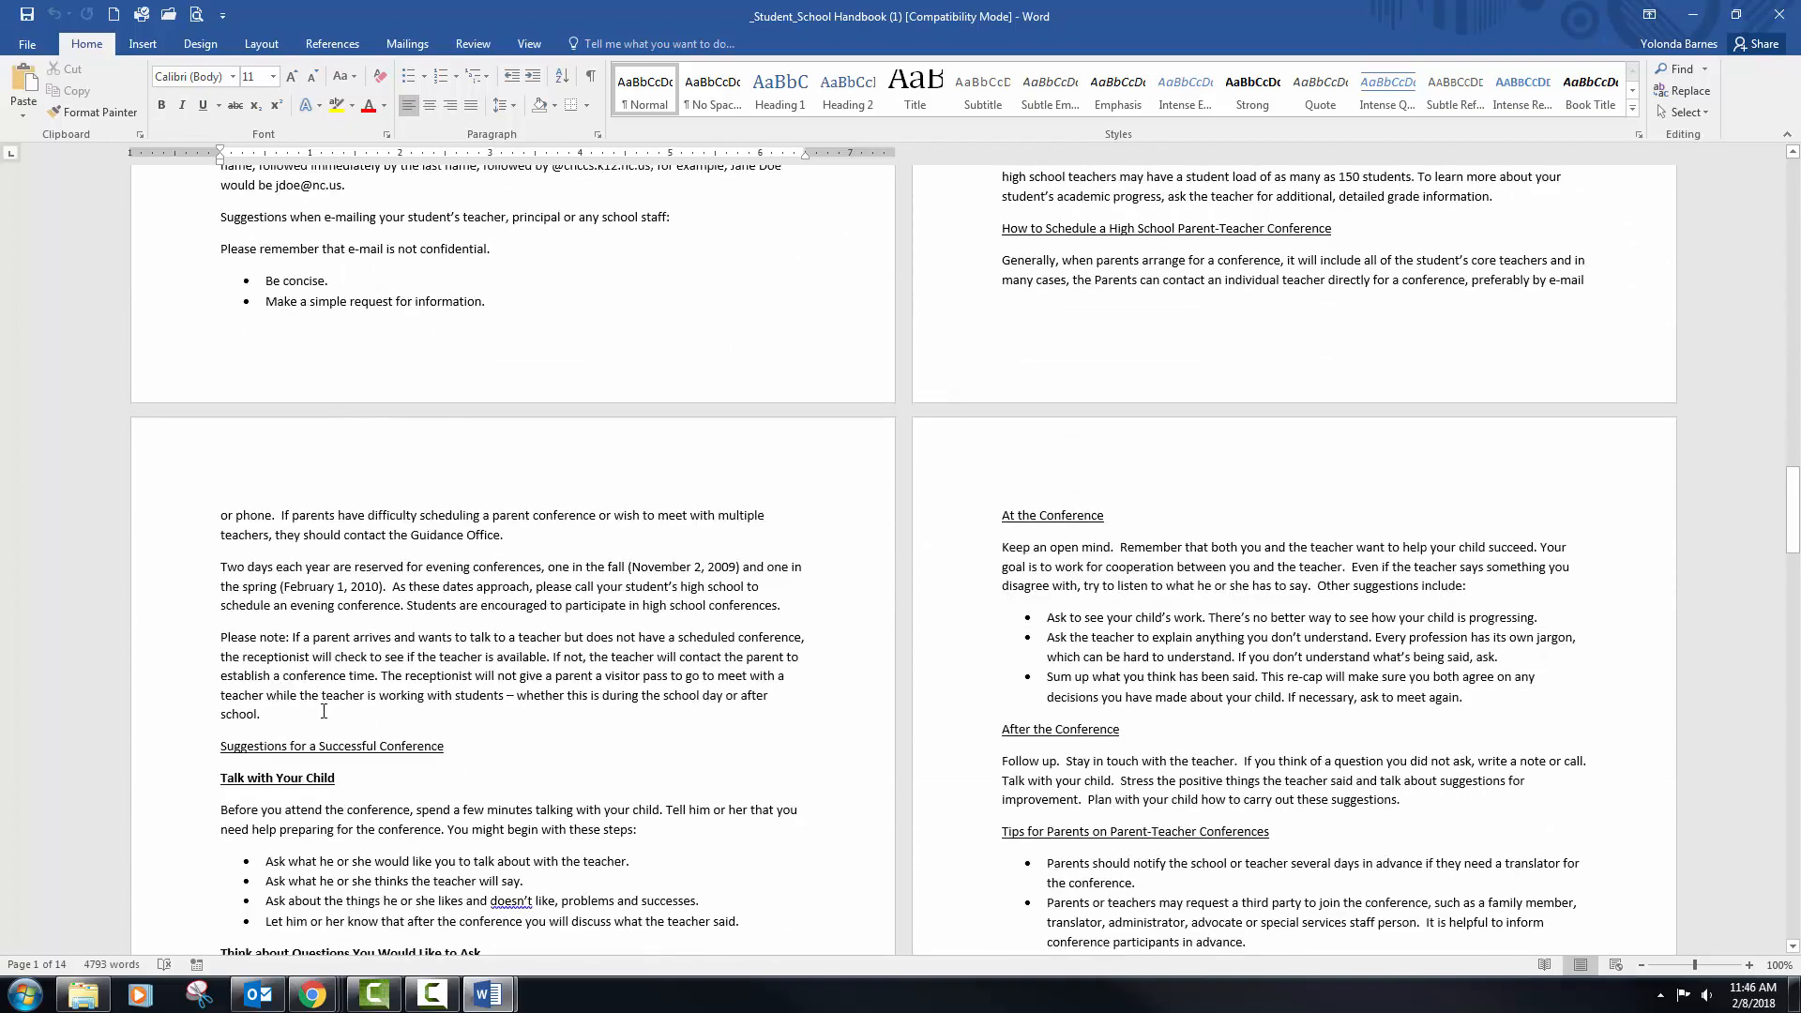
scroll(323, 711, down, 12)
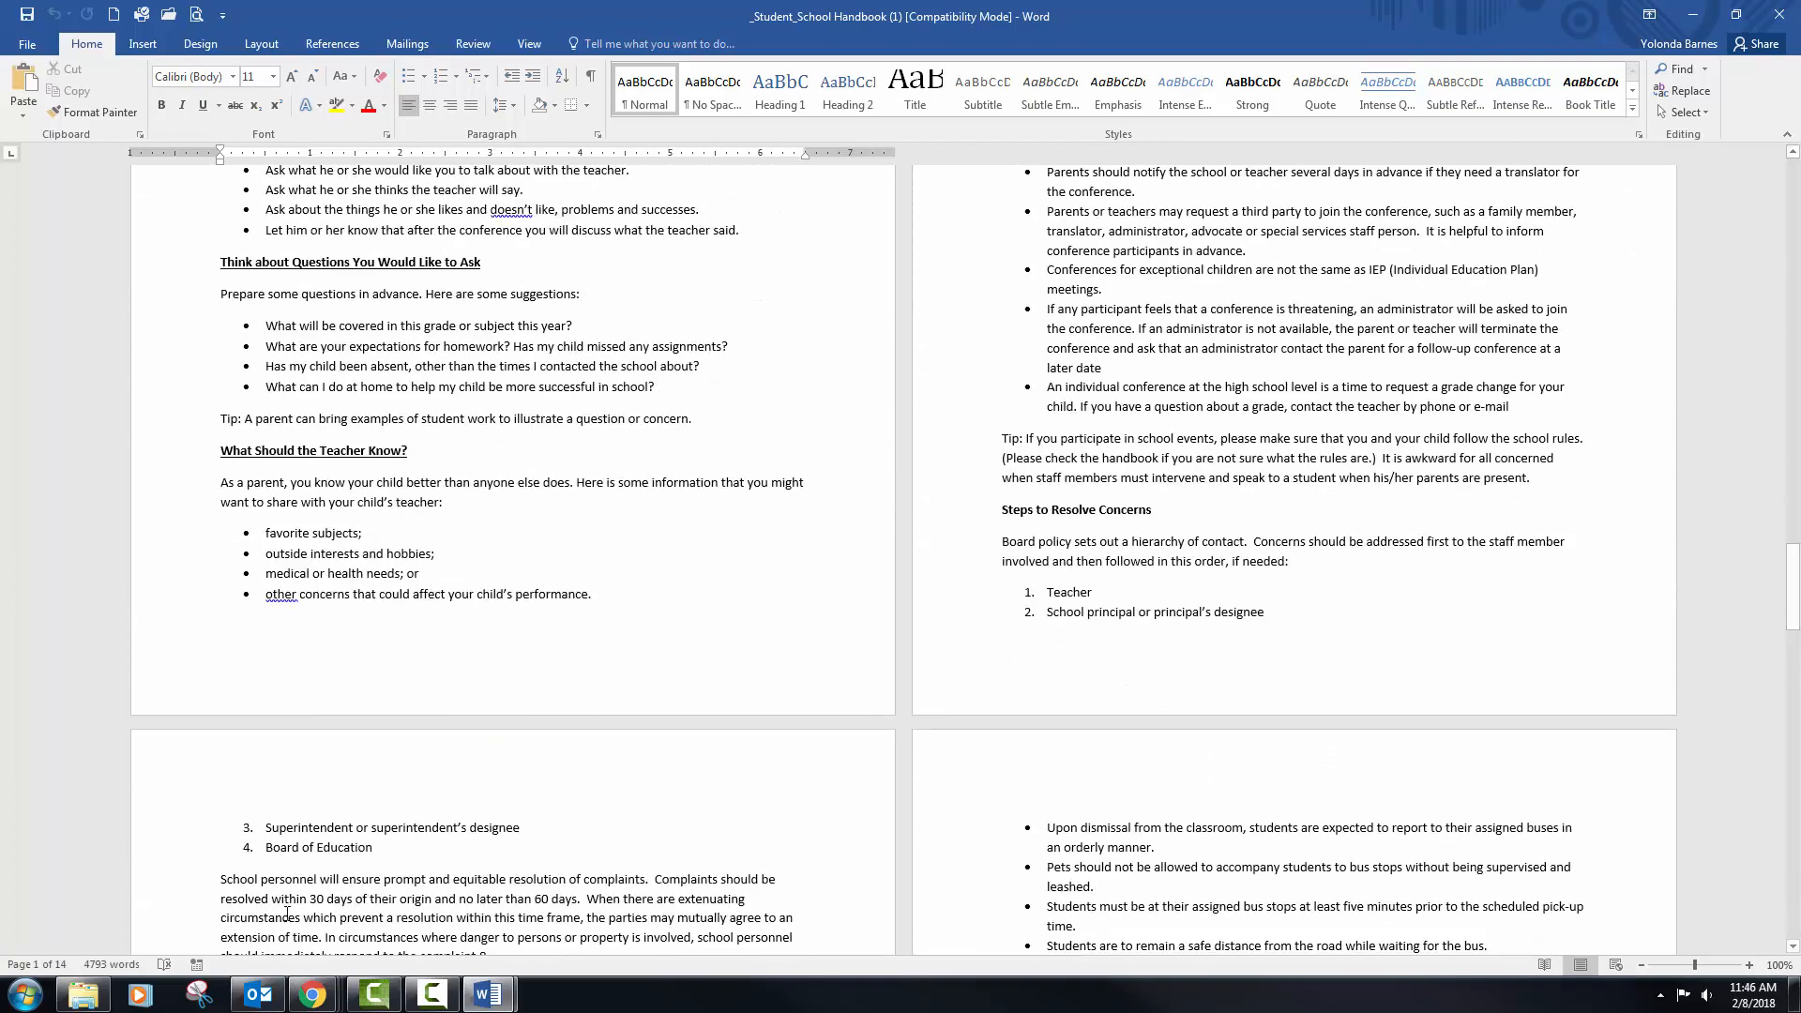
scroll(286, 915, down, 12)
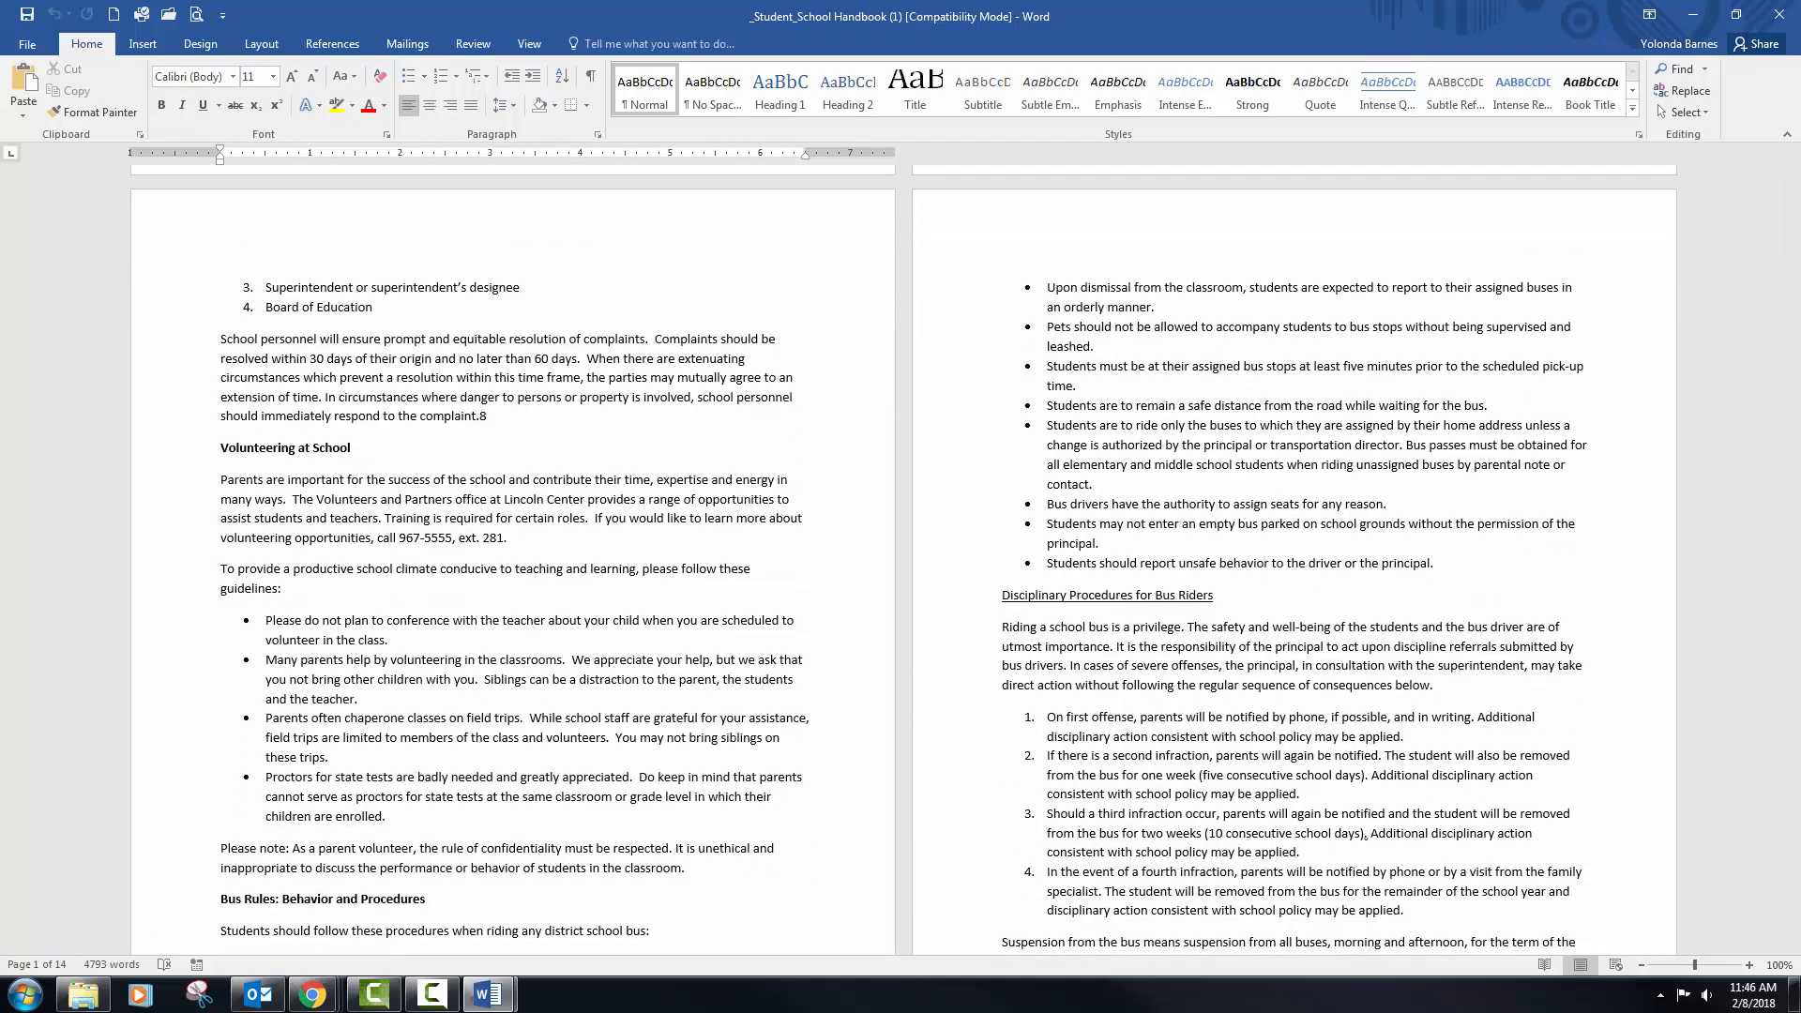
Bring up the Table of Contents instructions document, read task 1, and move it aside to return to the handbook
drag(1800, 150, 738, 143)
click(878, 151)
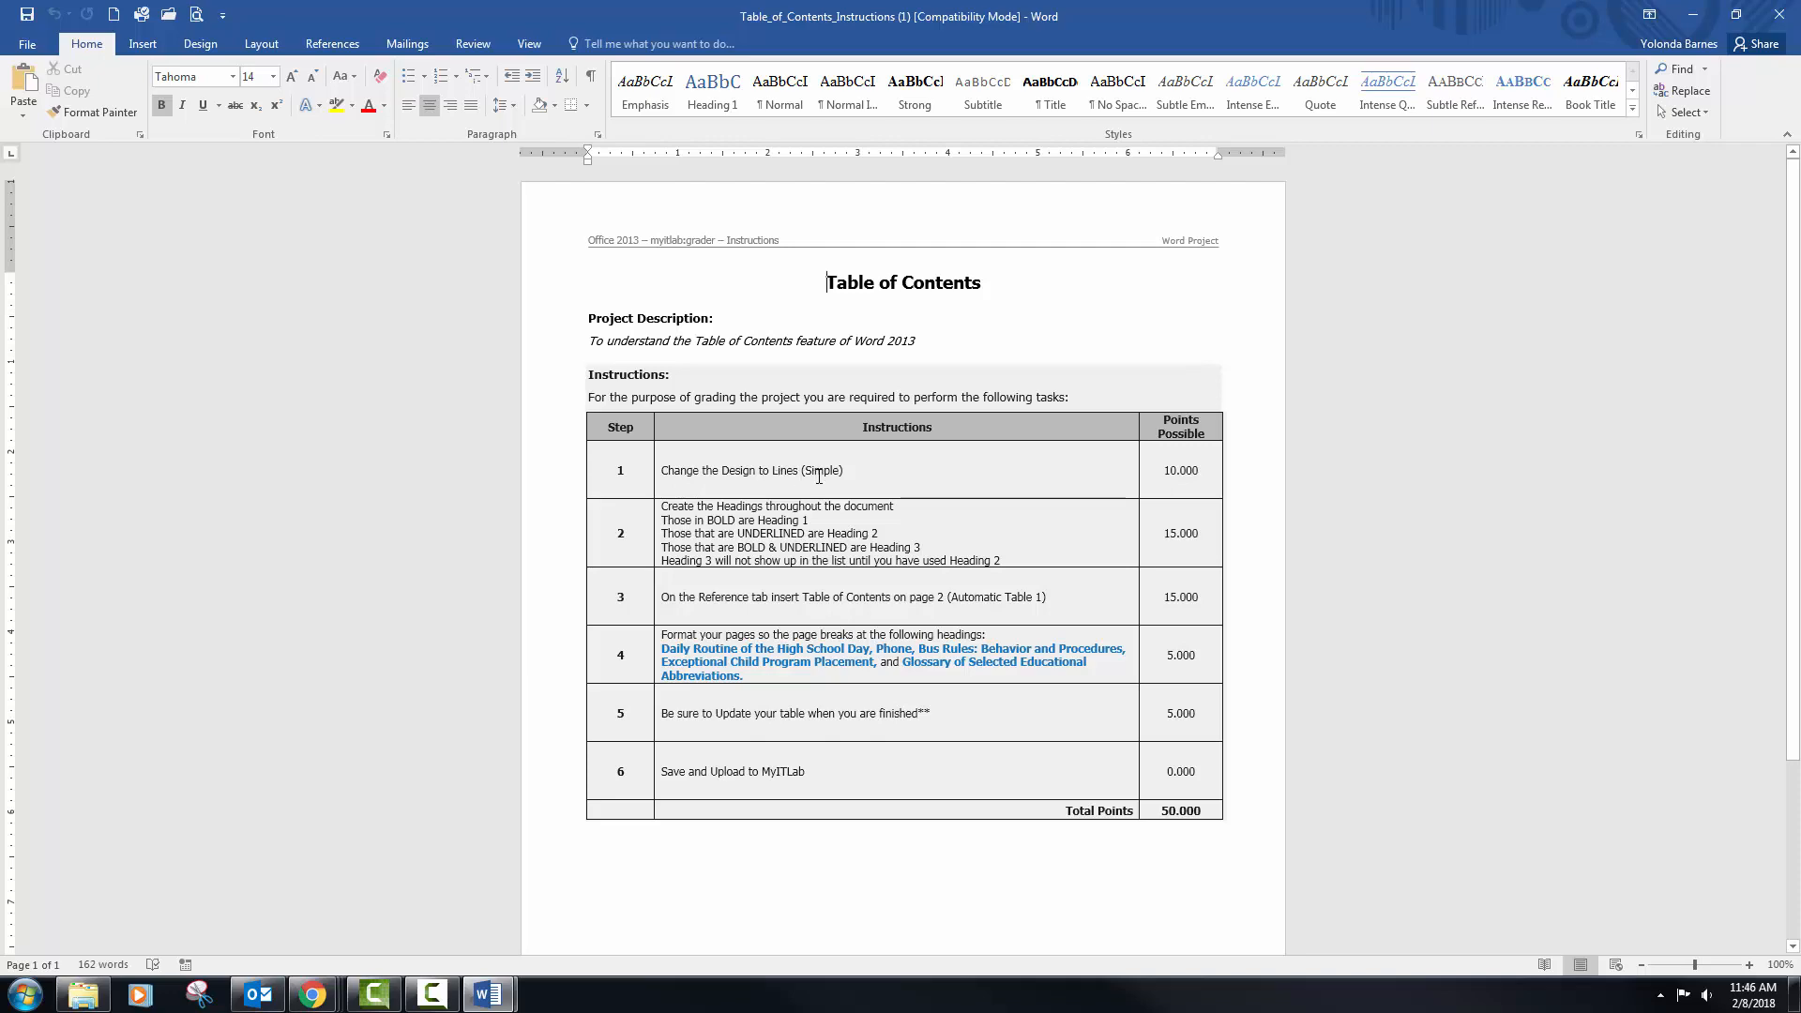
drag(1097, 28, 1800, 28)
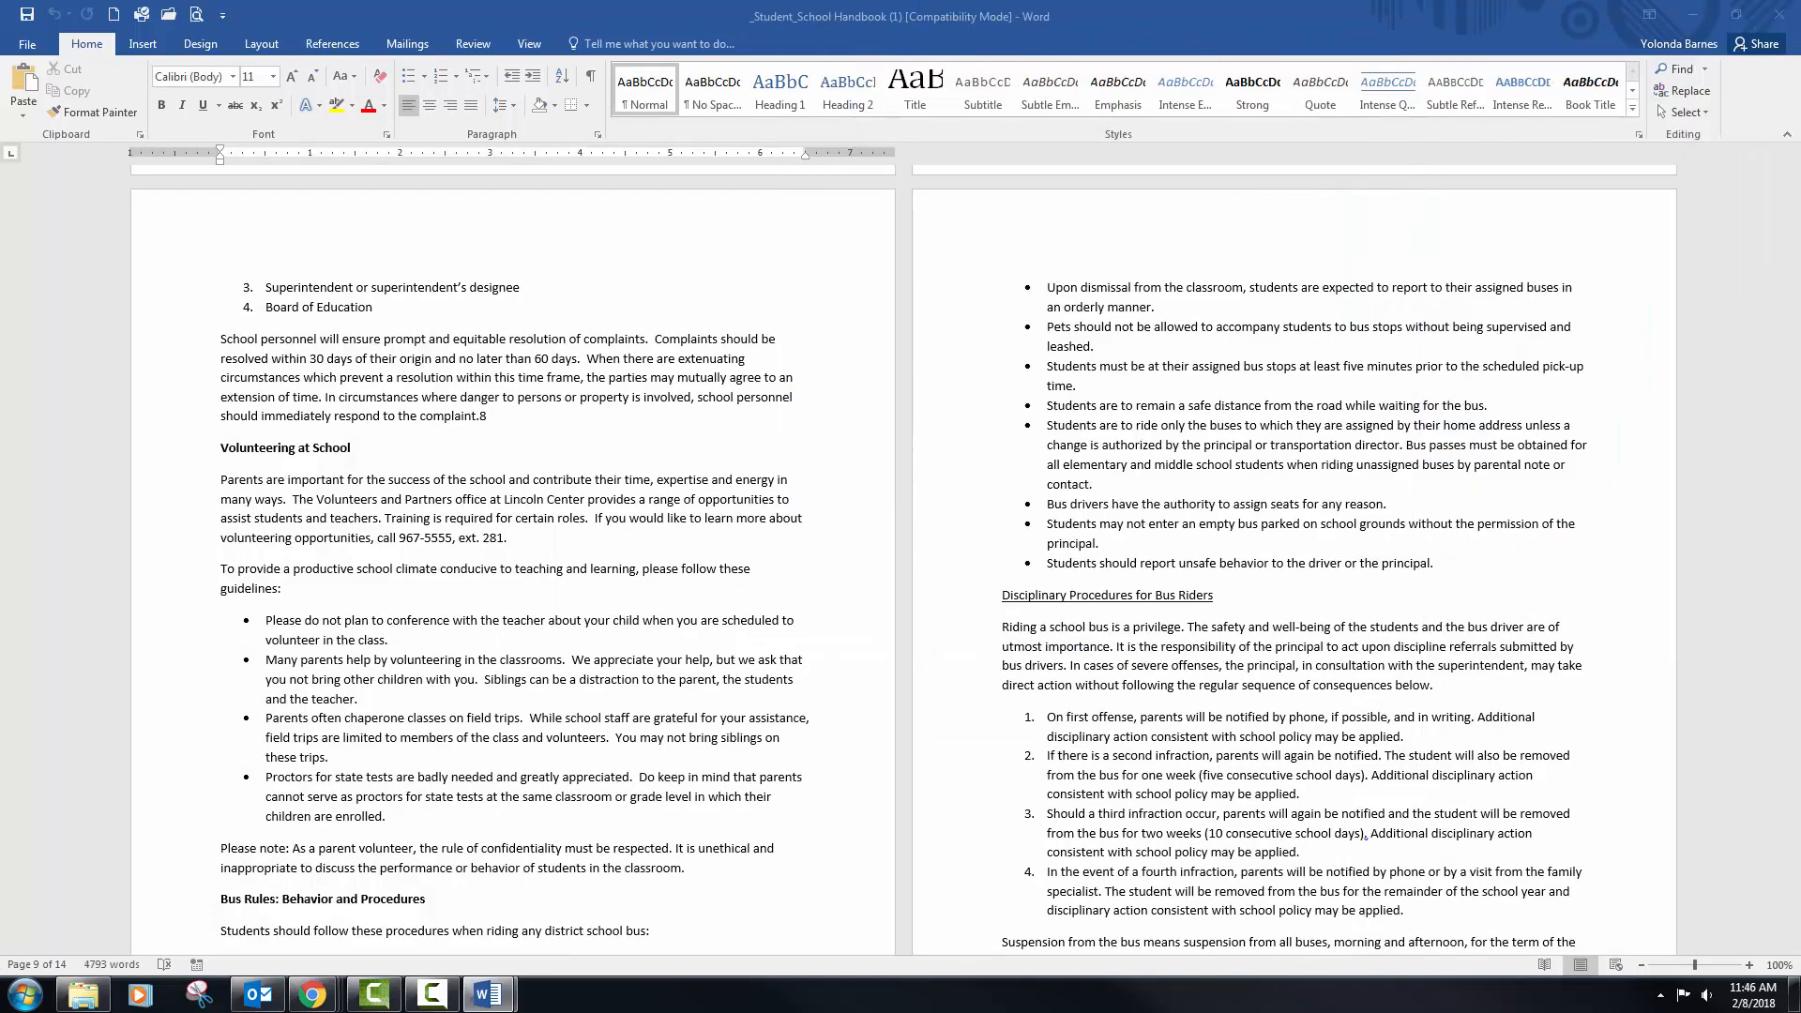
Apply the Lines (Simple) style set to the whole handbook document
scroll(765, 366, up, 4)
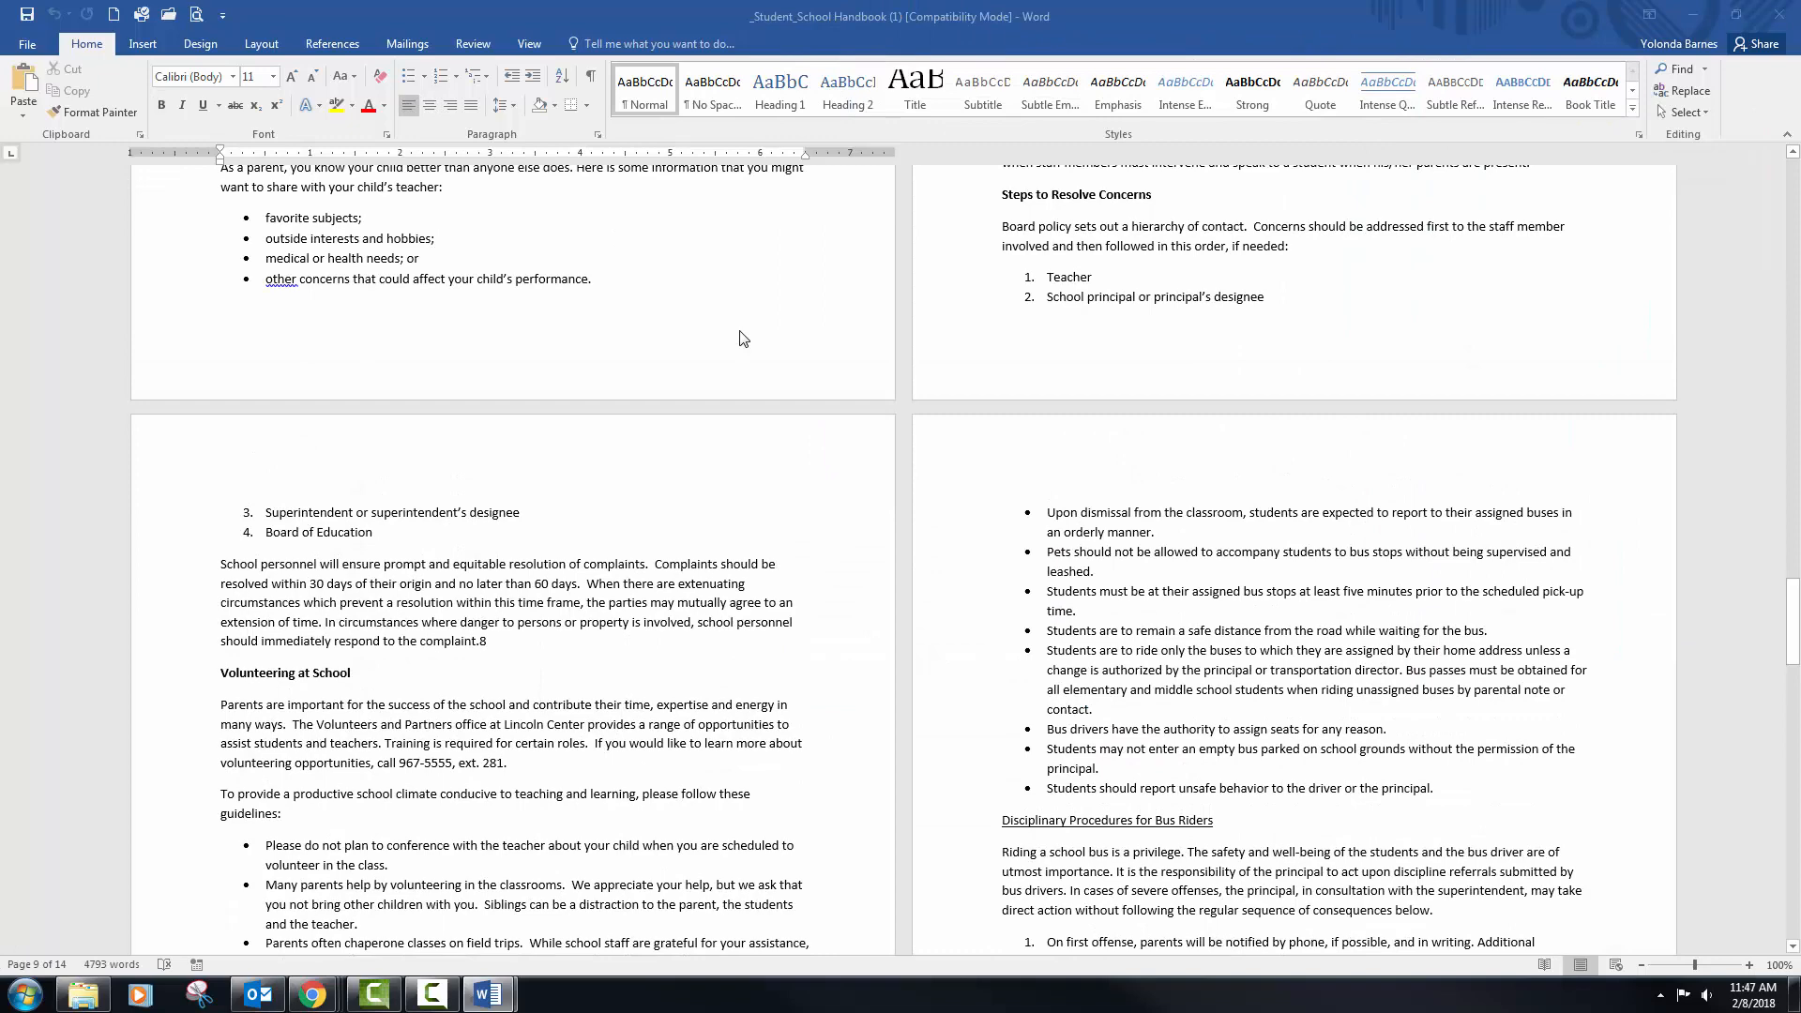
click(739, 336)
scroll(736, 333, up, 20)
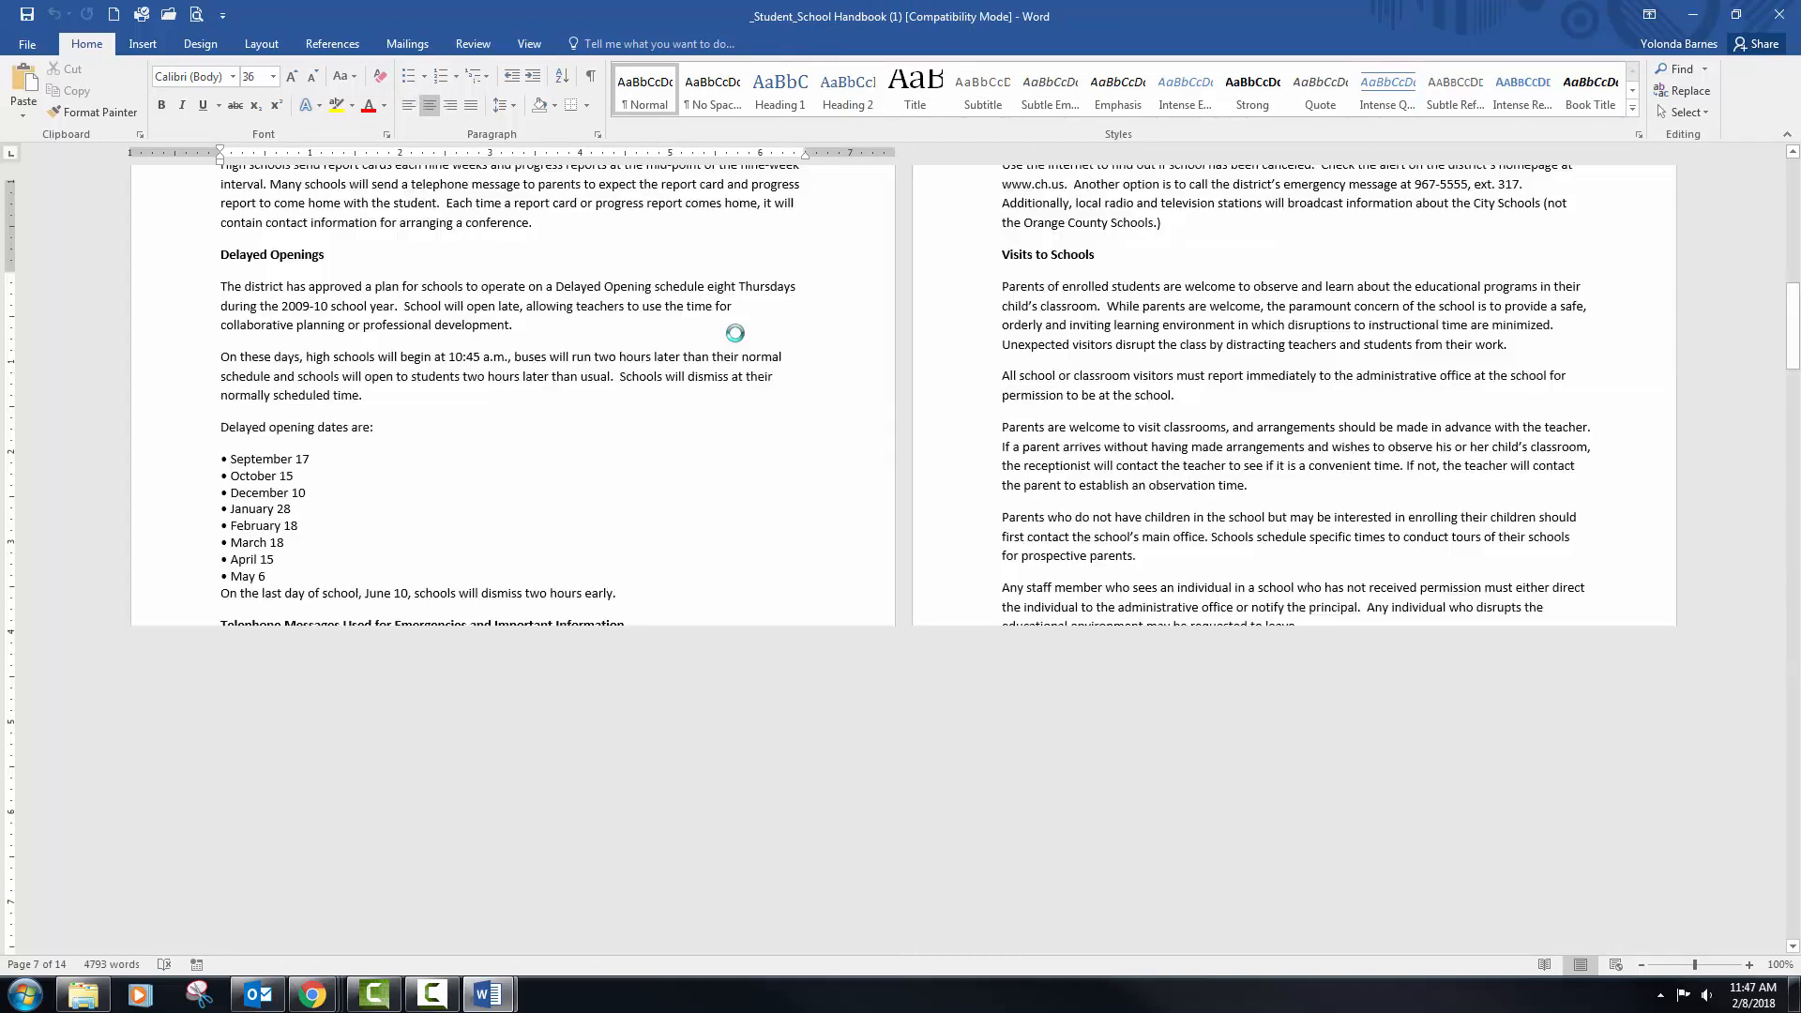
click(200, 44)
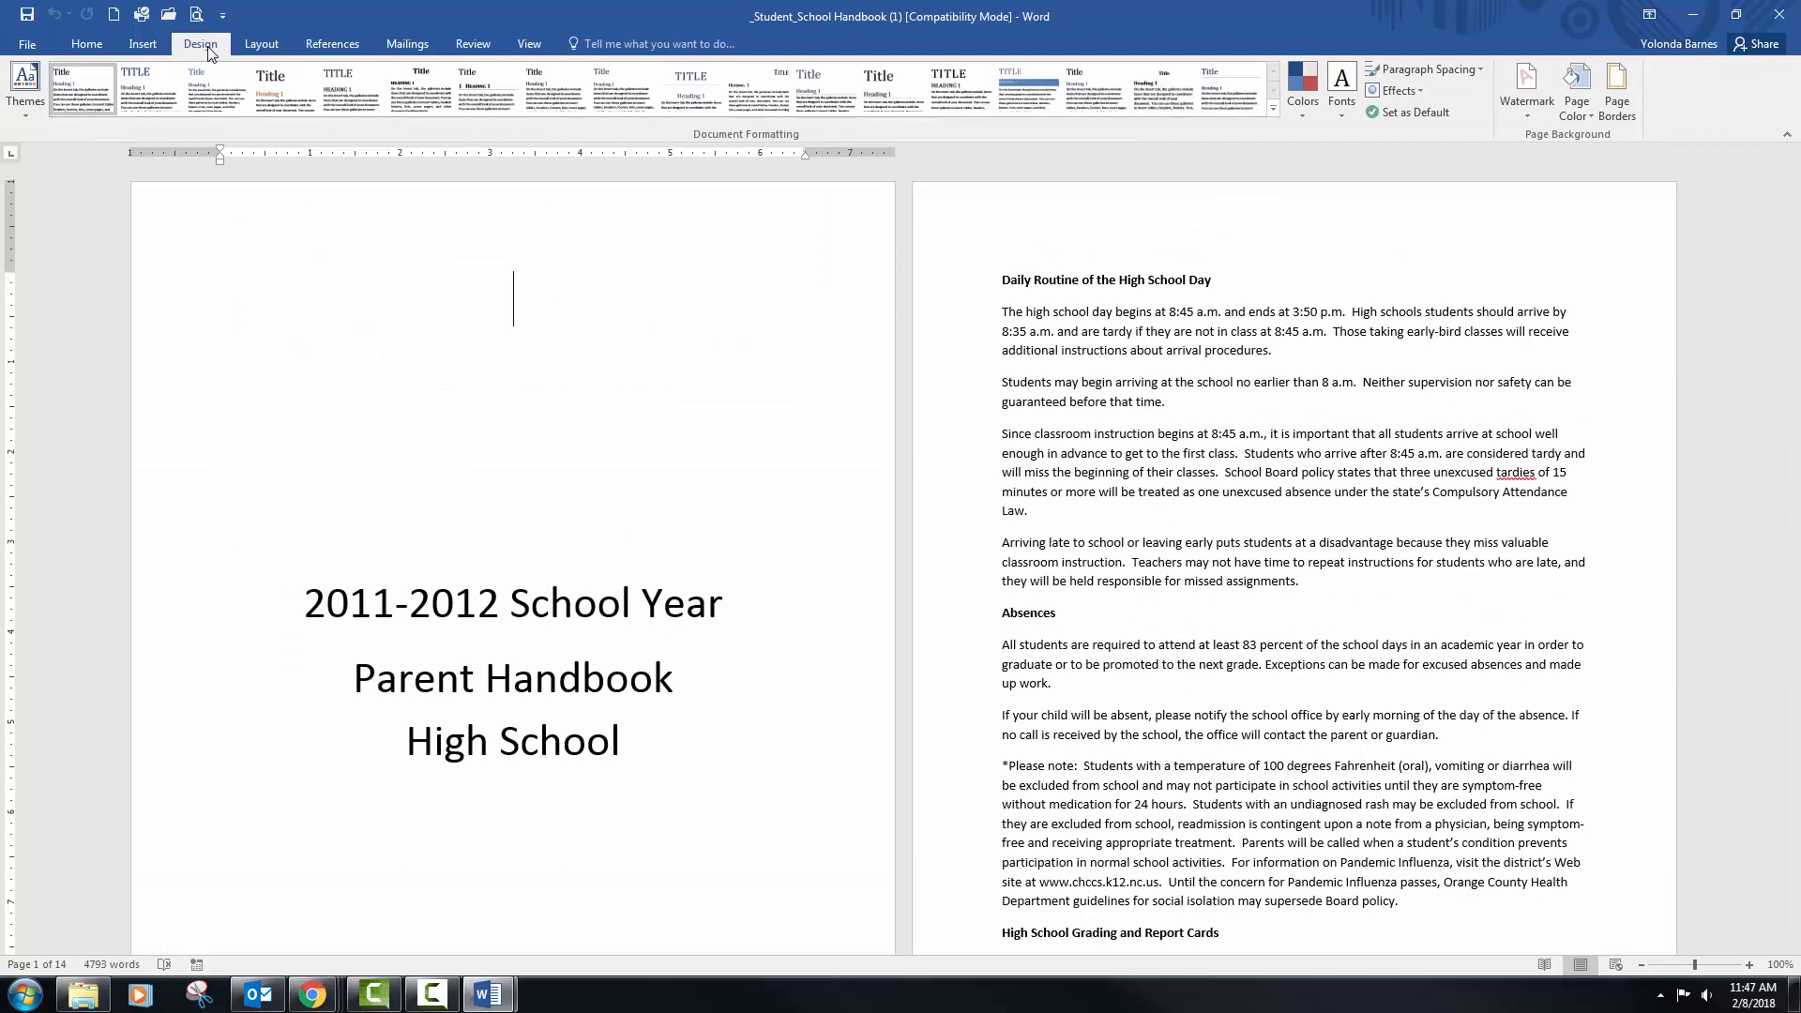
click(1272, 109)
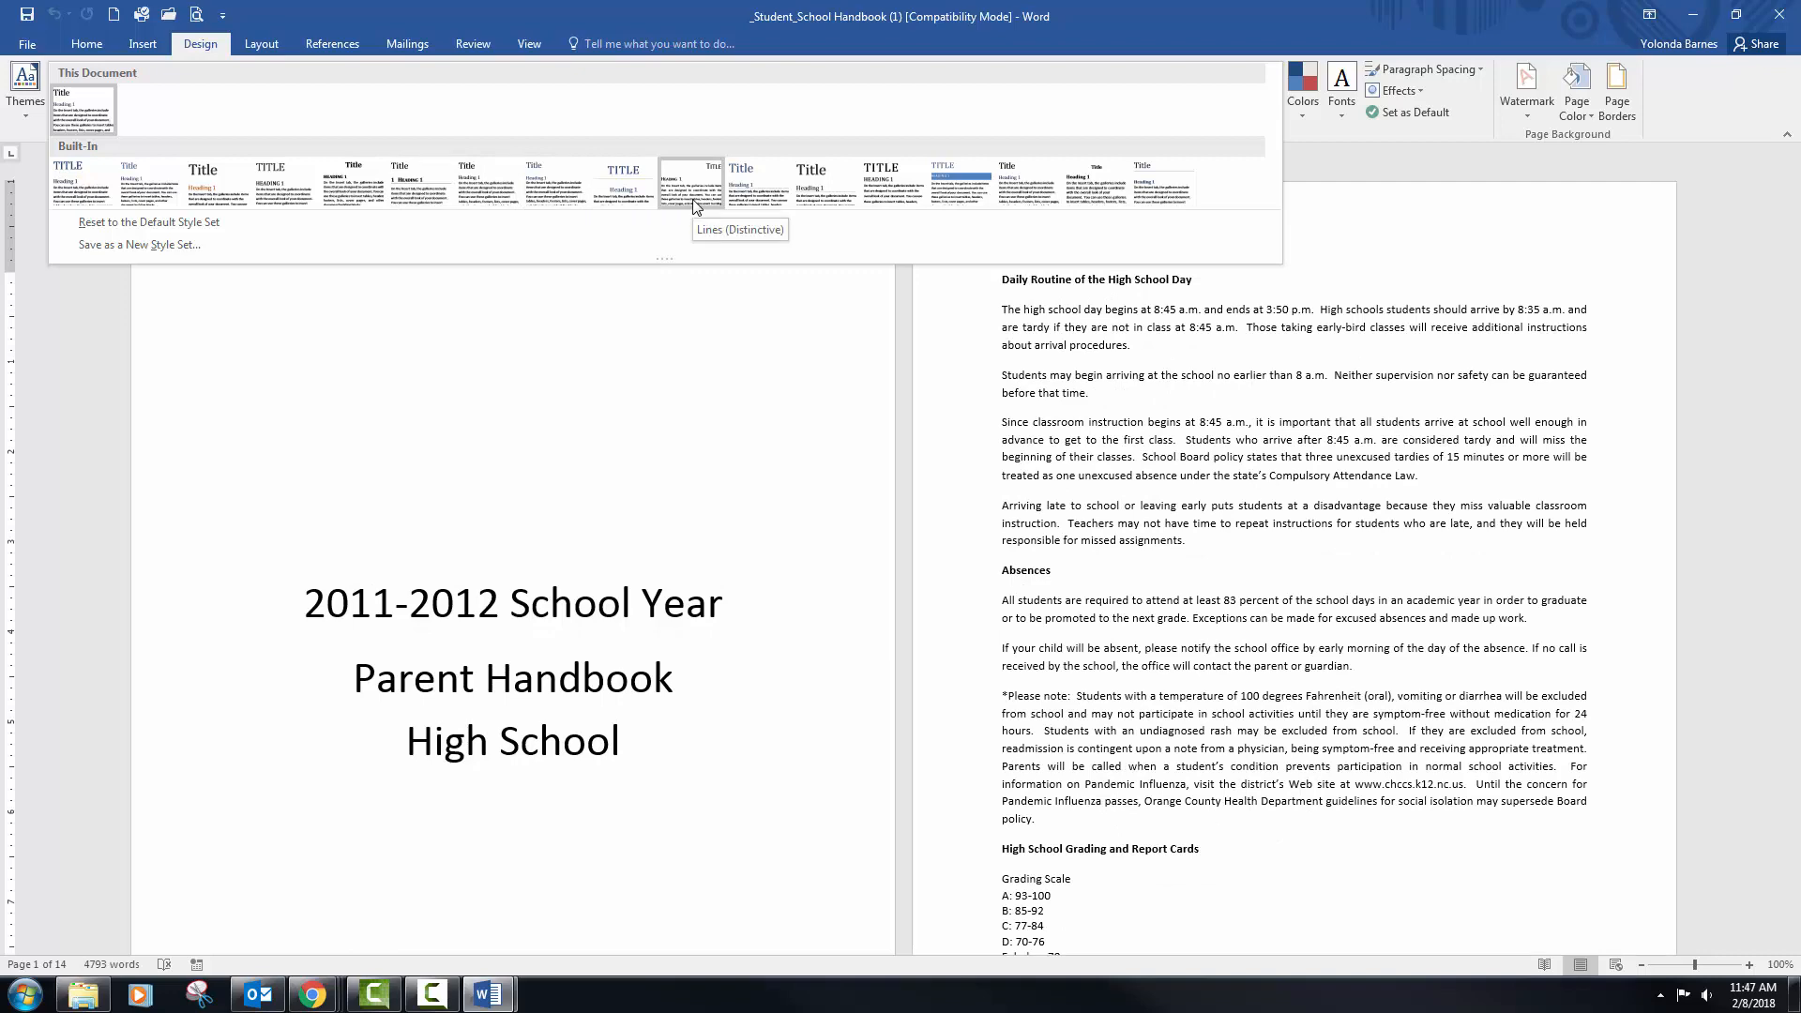
click(759, 204)
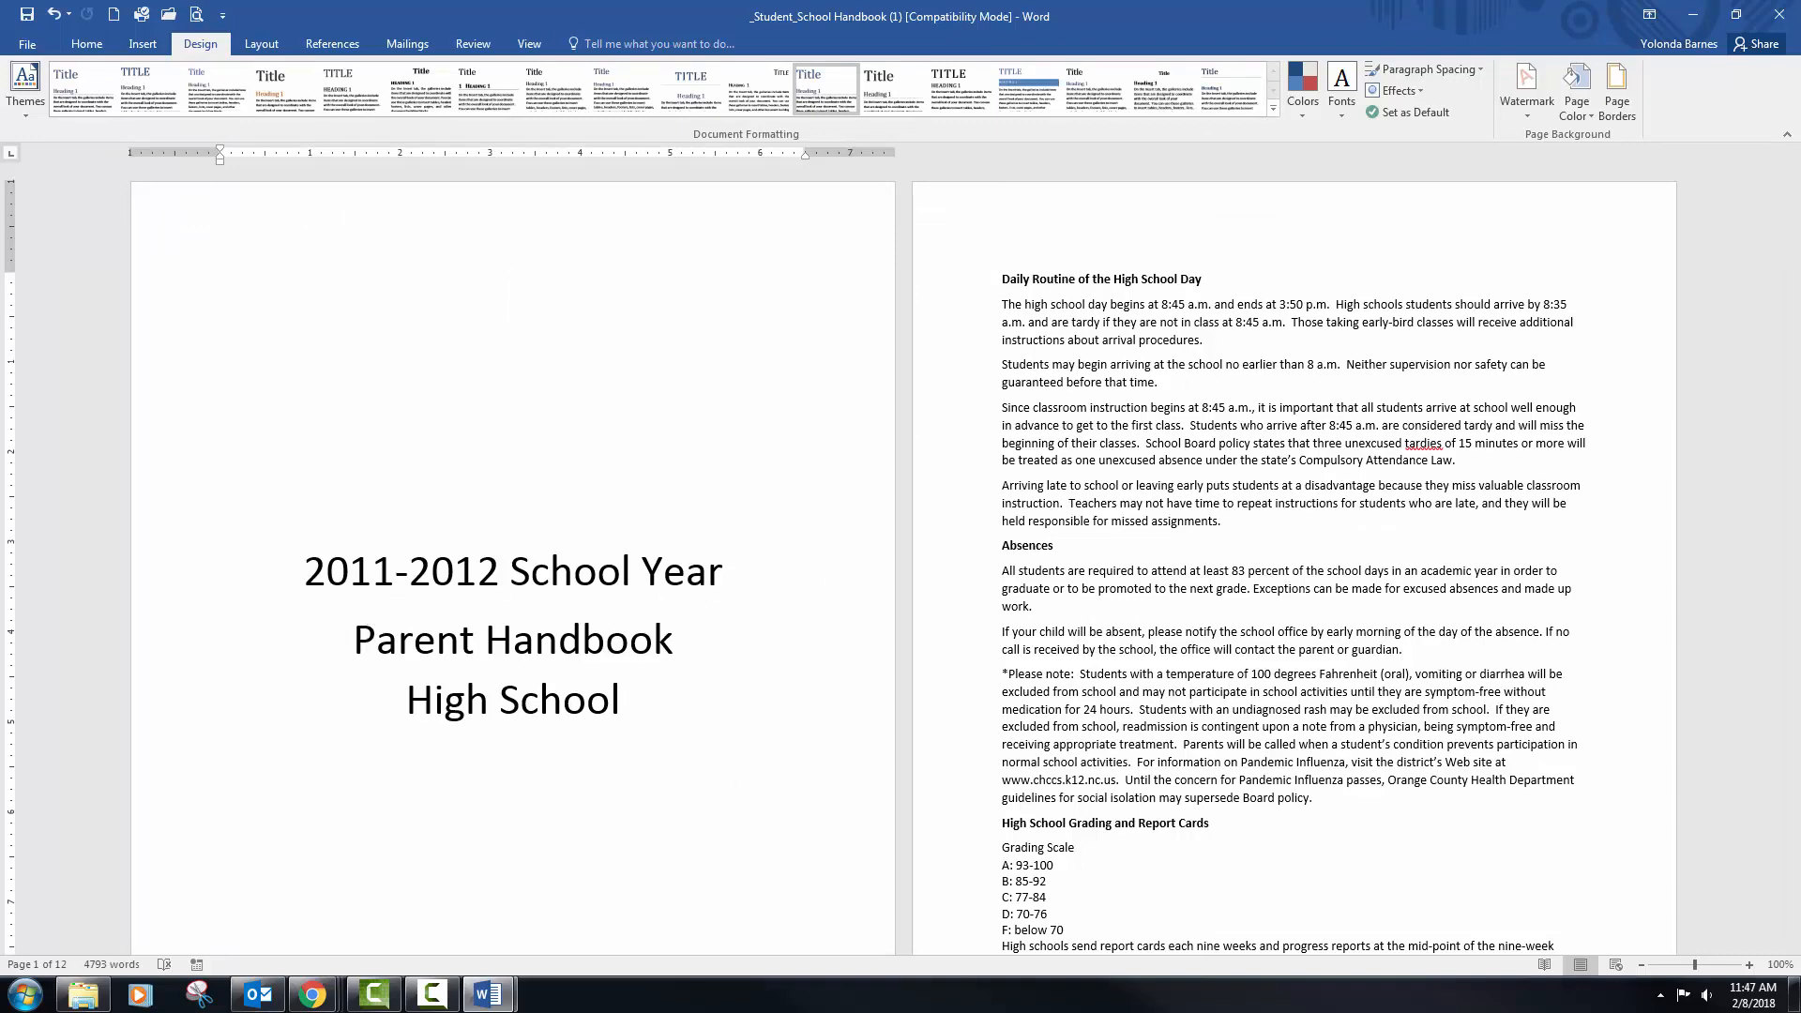
Bring up the instructions document again, read task 2 on assigning heading levels, and return to the handbook
drag(1800, 223, 1104, 215)
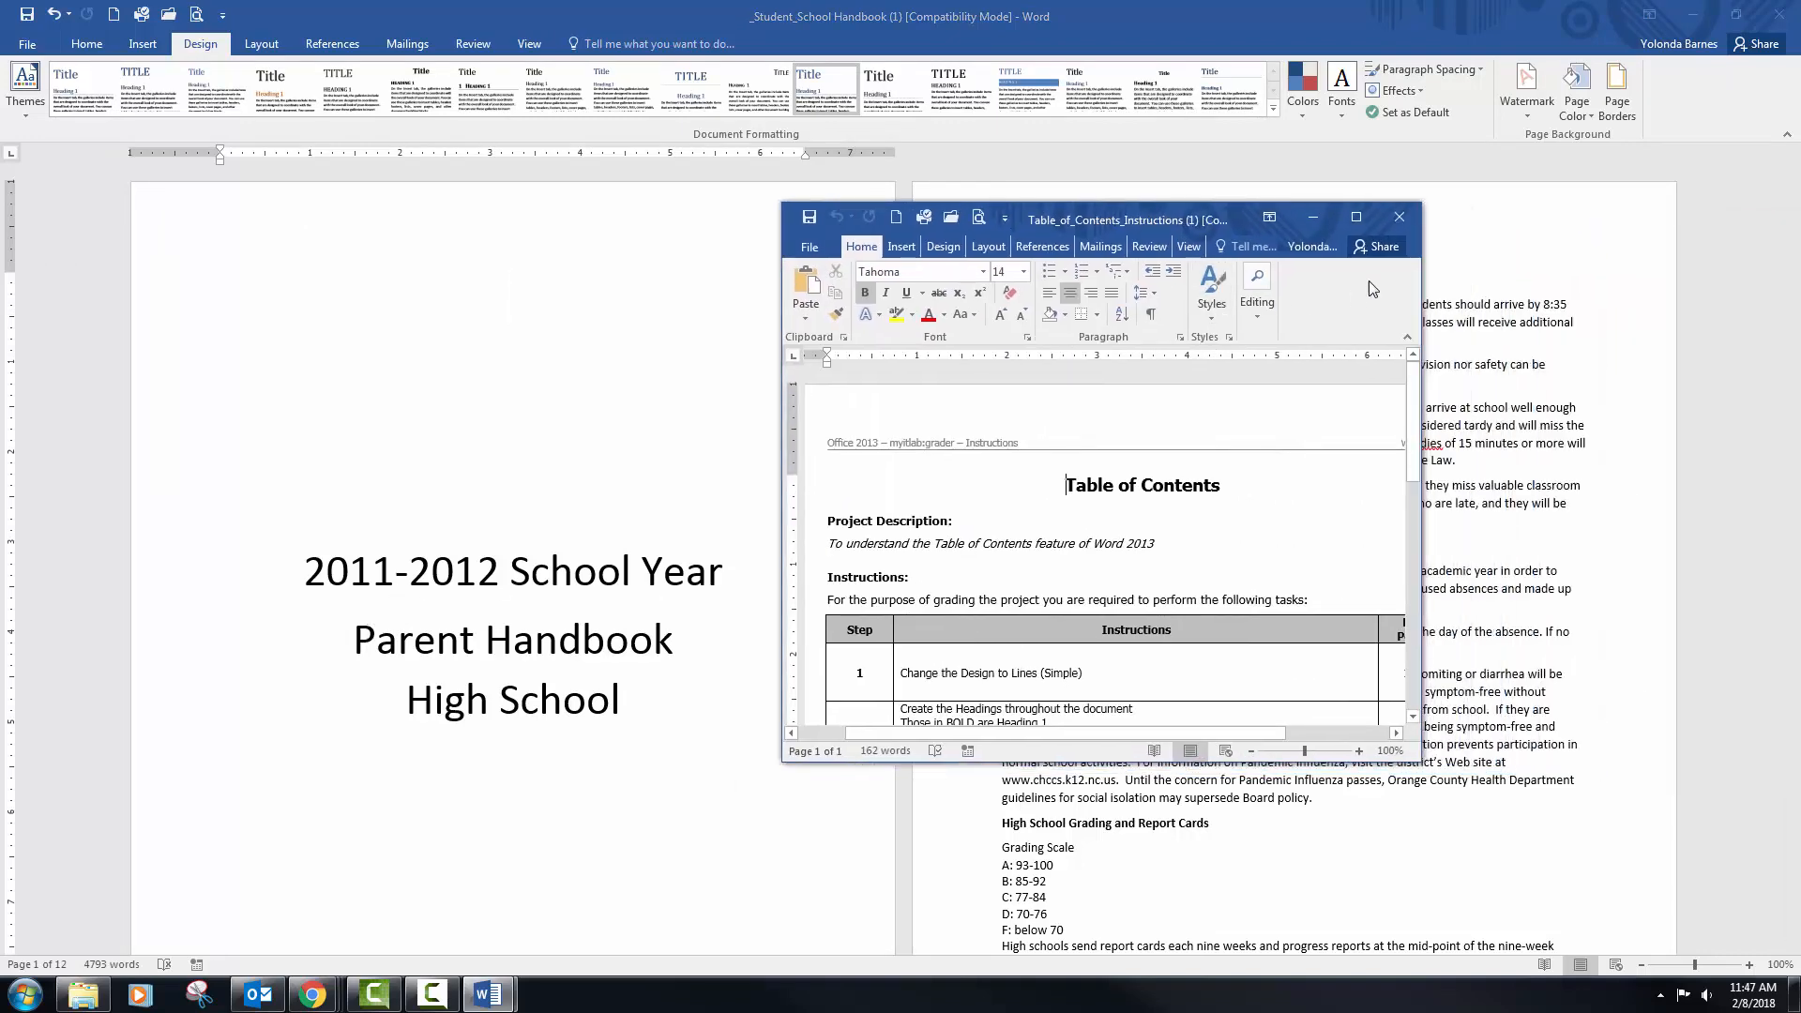
click(1359, 220)
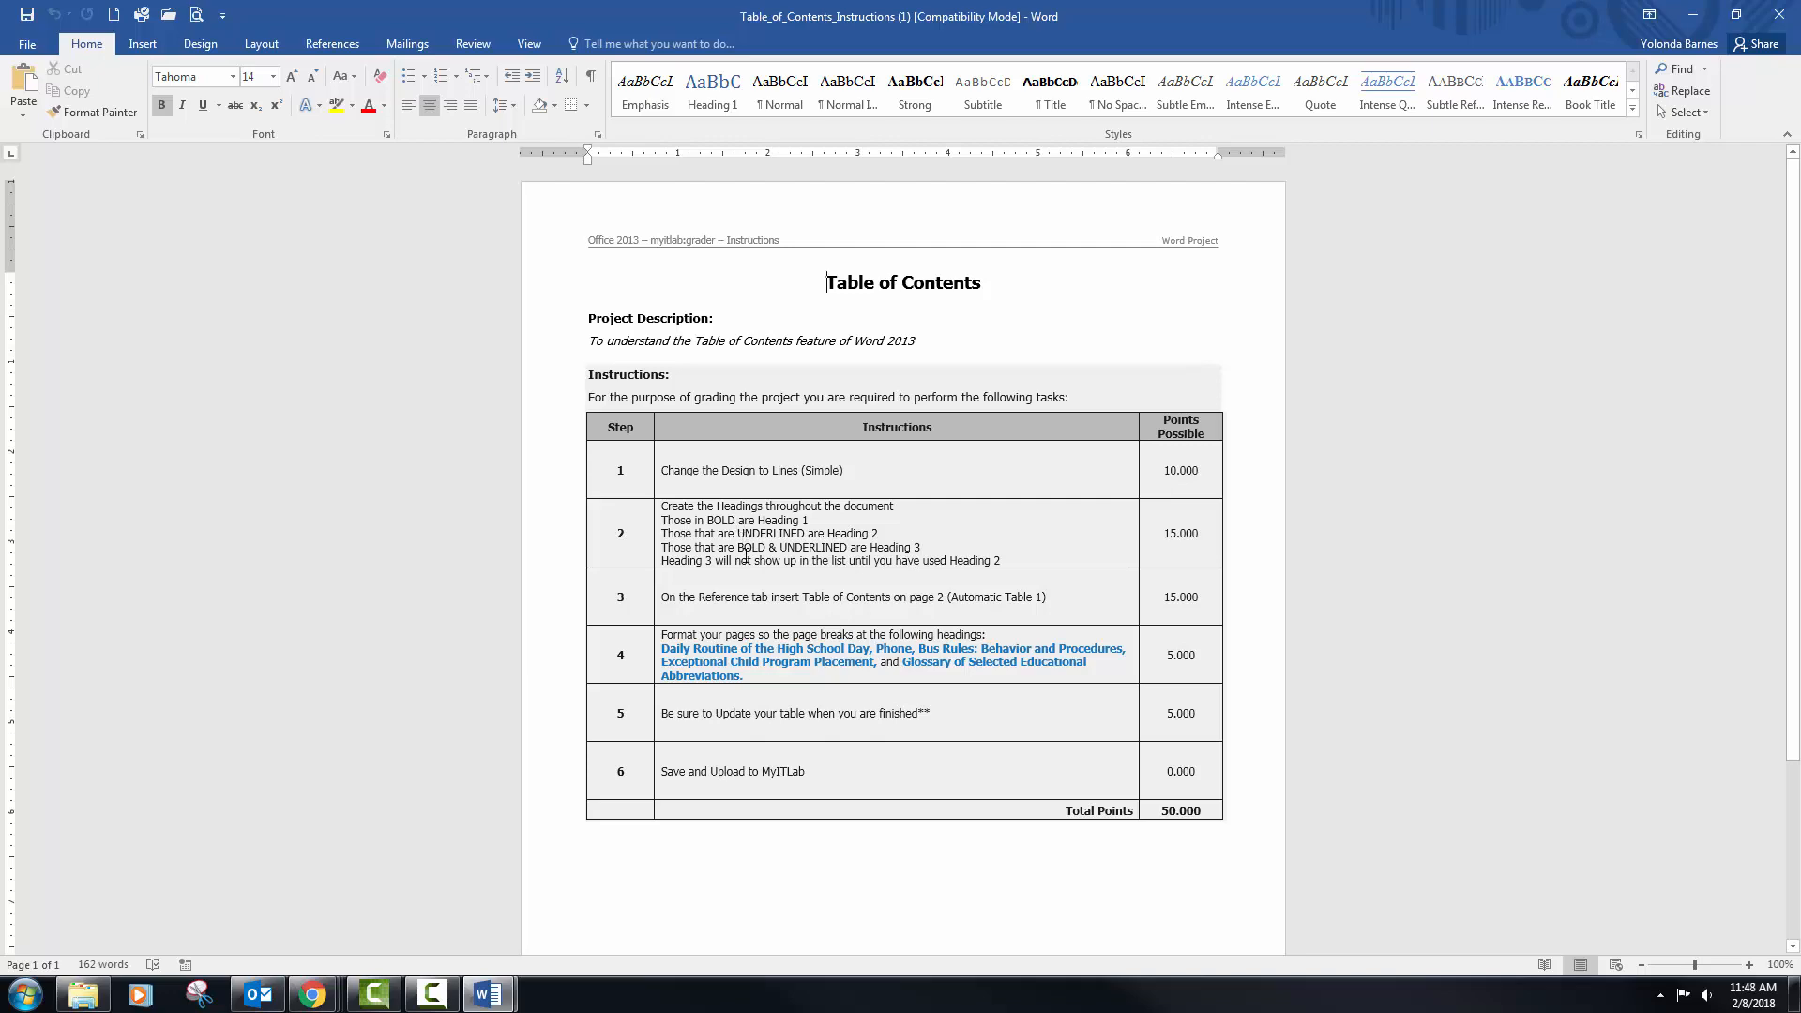
drag(1029, 20, 1800, 71)
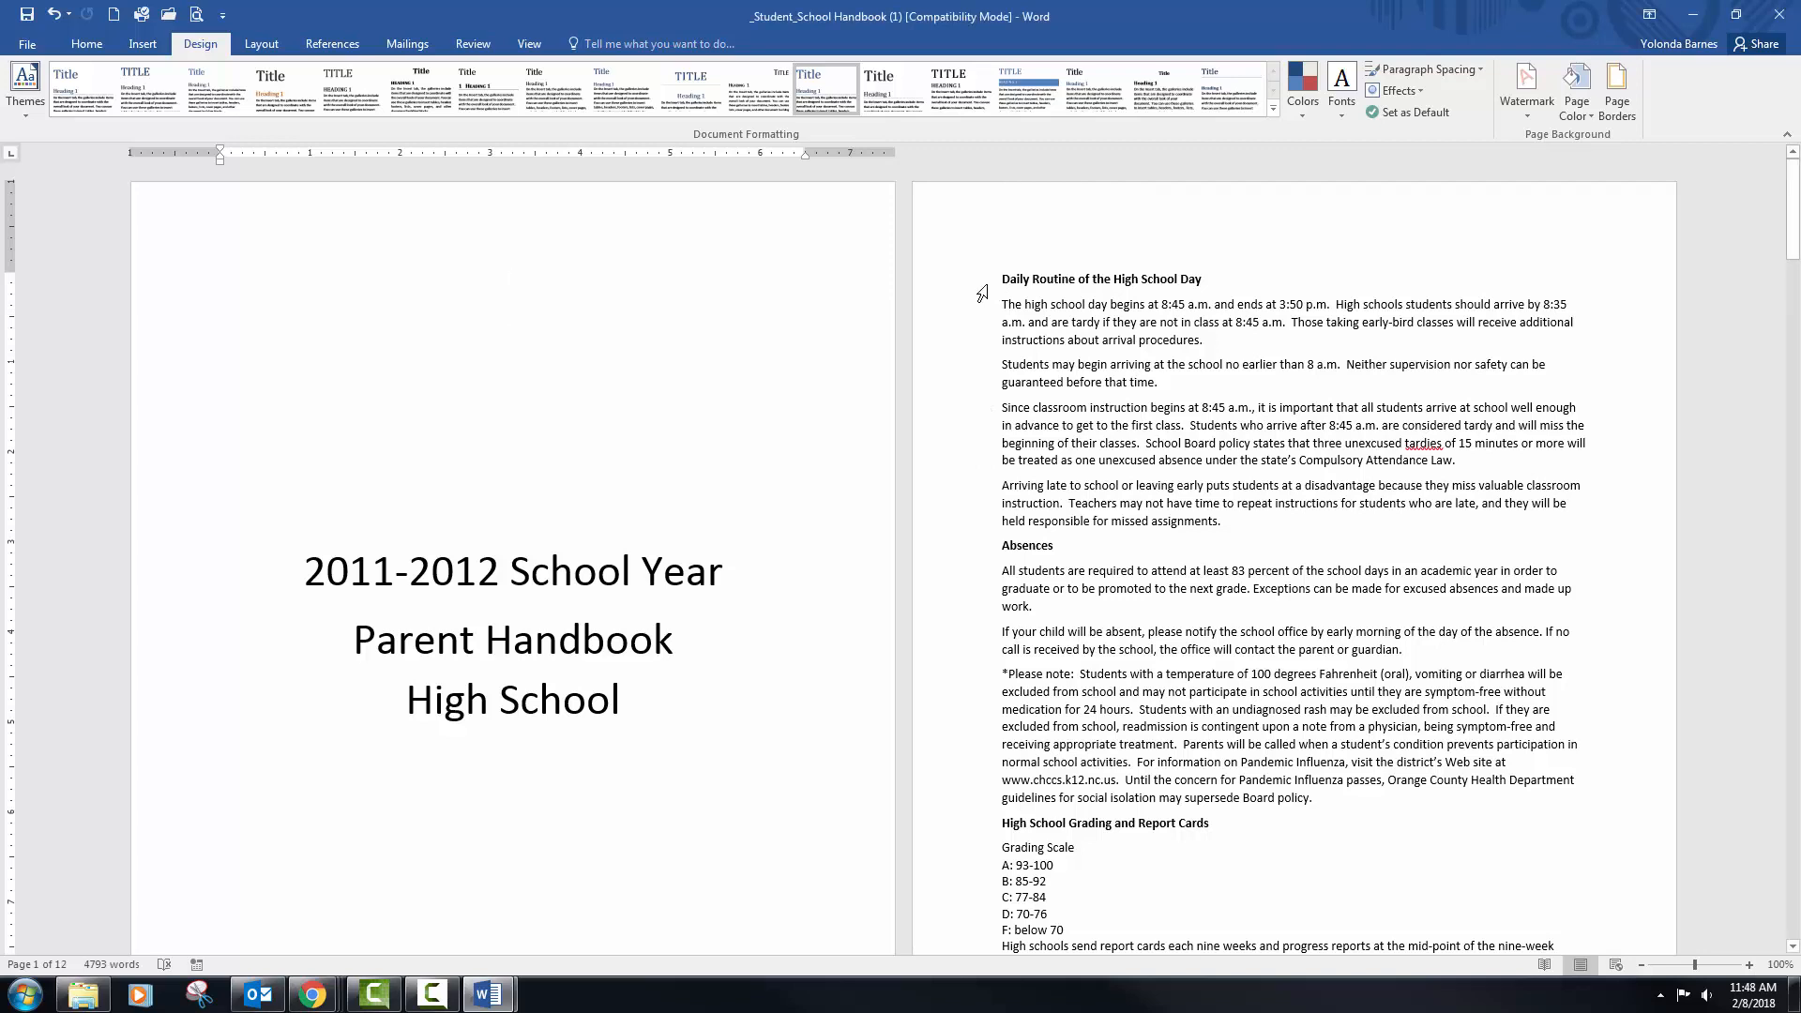
Select the bold headings Daily Routine of the High School Day, Absences, High School Grading and Report Cards, and Delayed Openings together
click(982, 290)
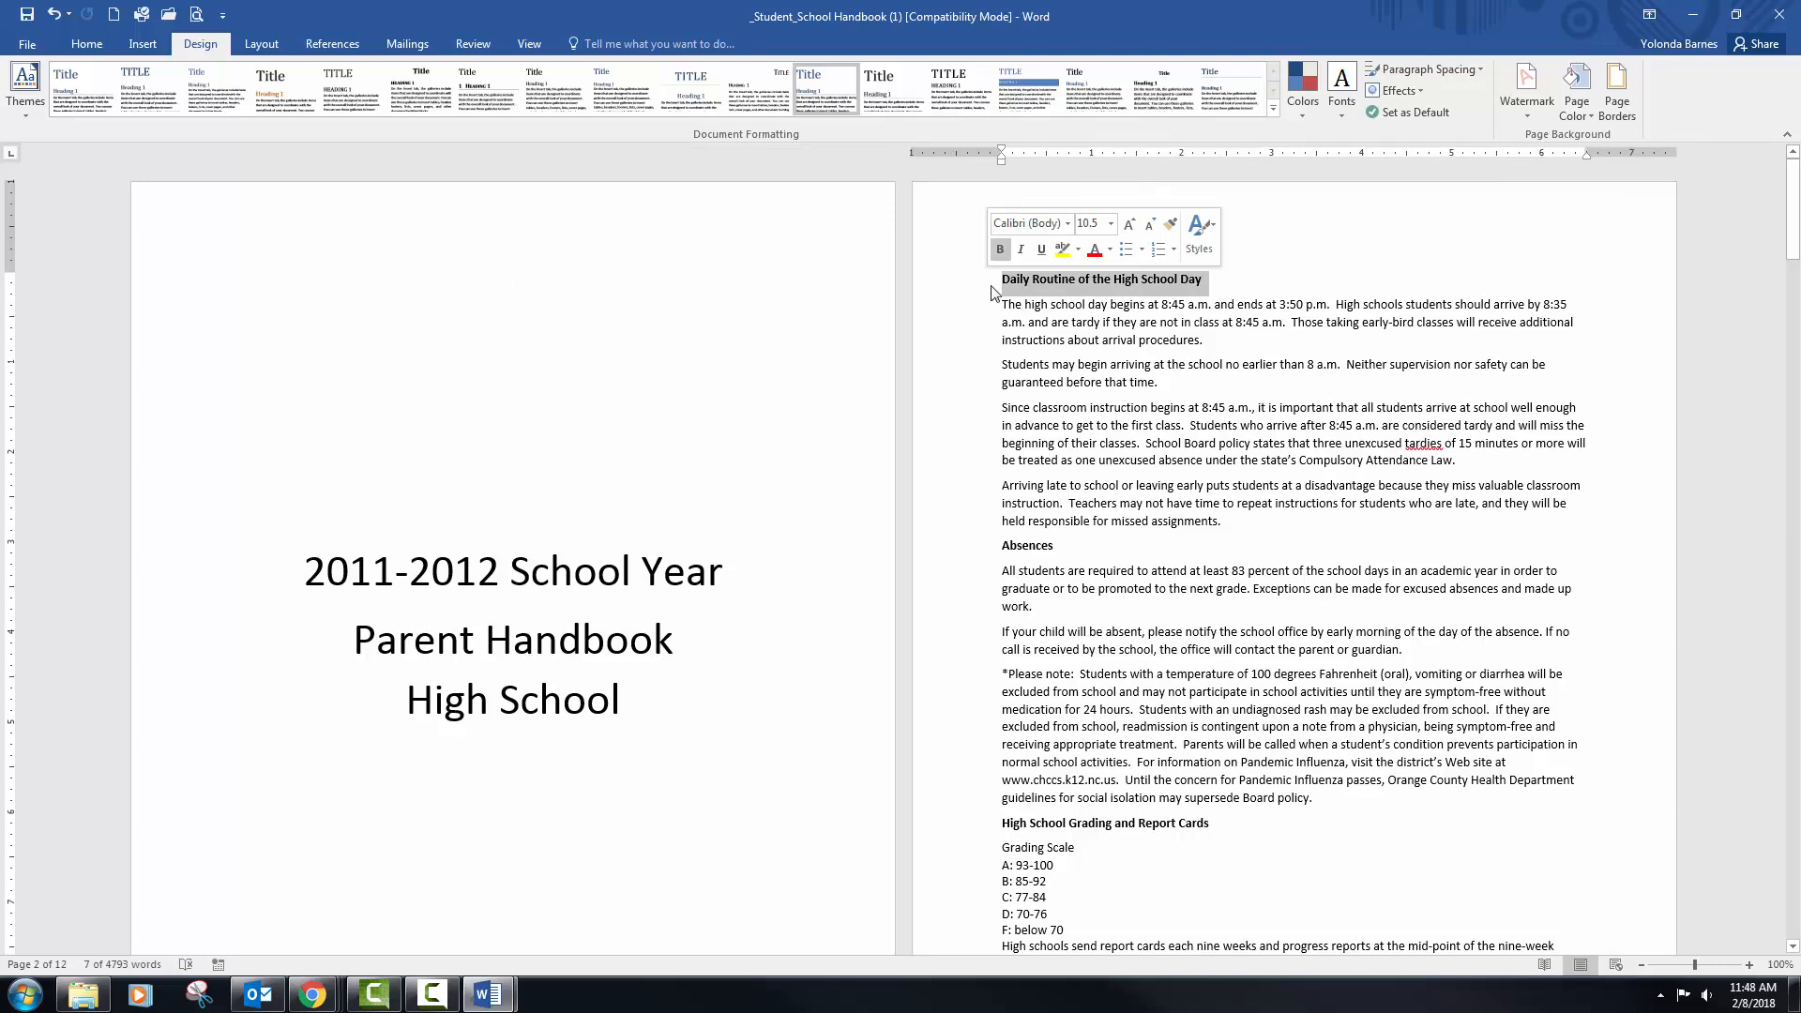
ctrl+click(972, 556)
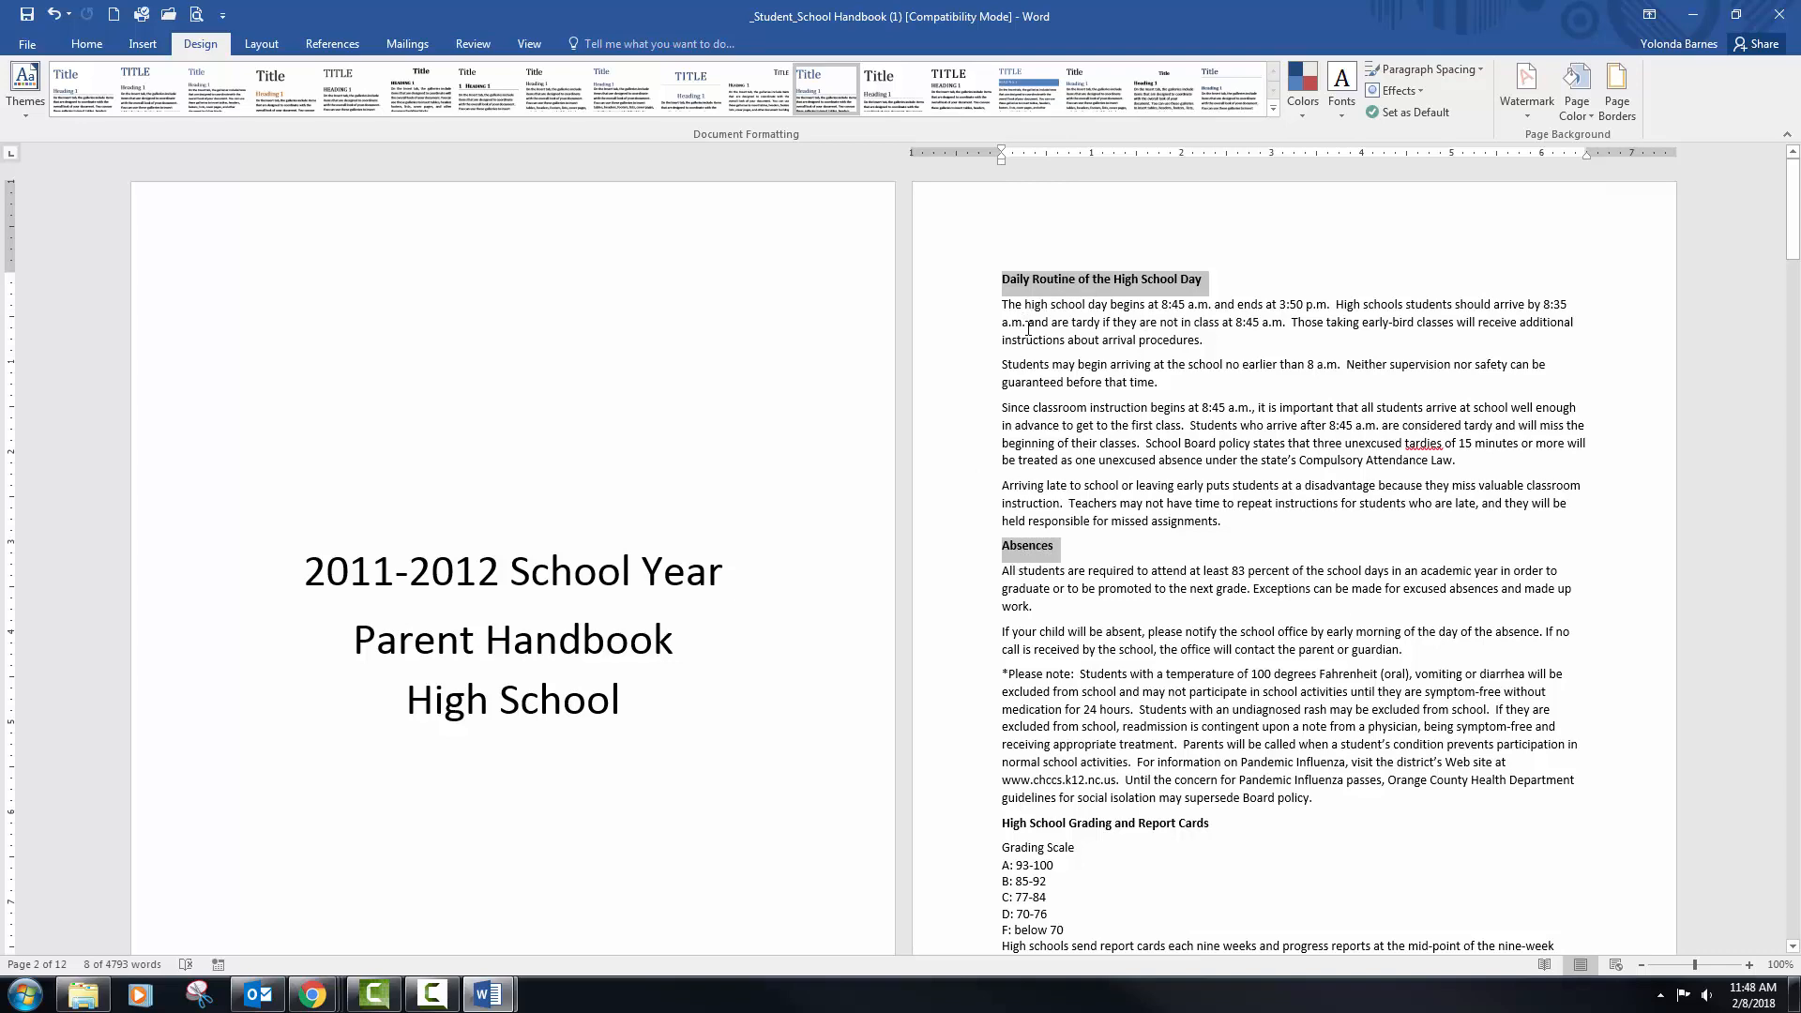
scroll(1028, 329, down, 5)
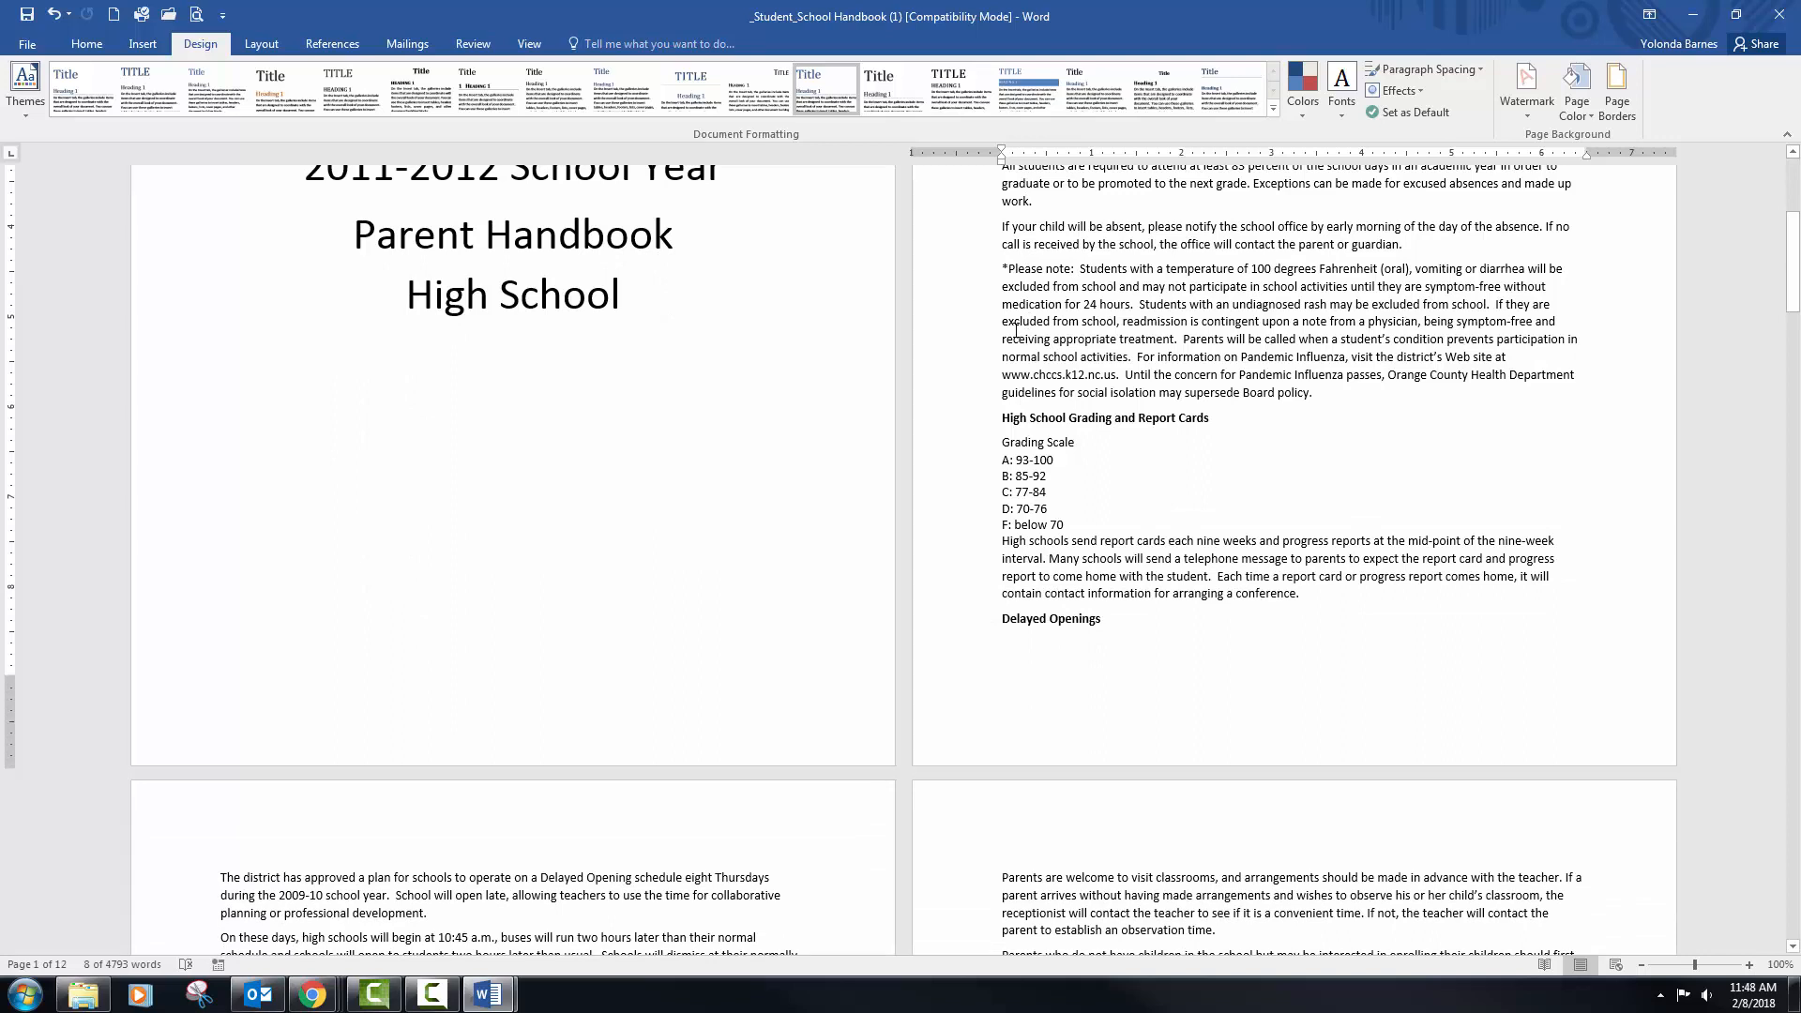
scroll(1015, 330, down, 1)
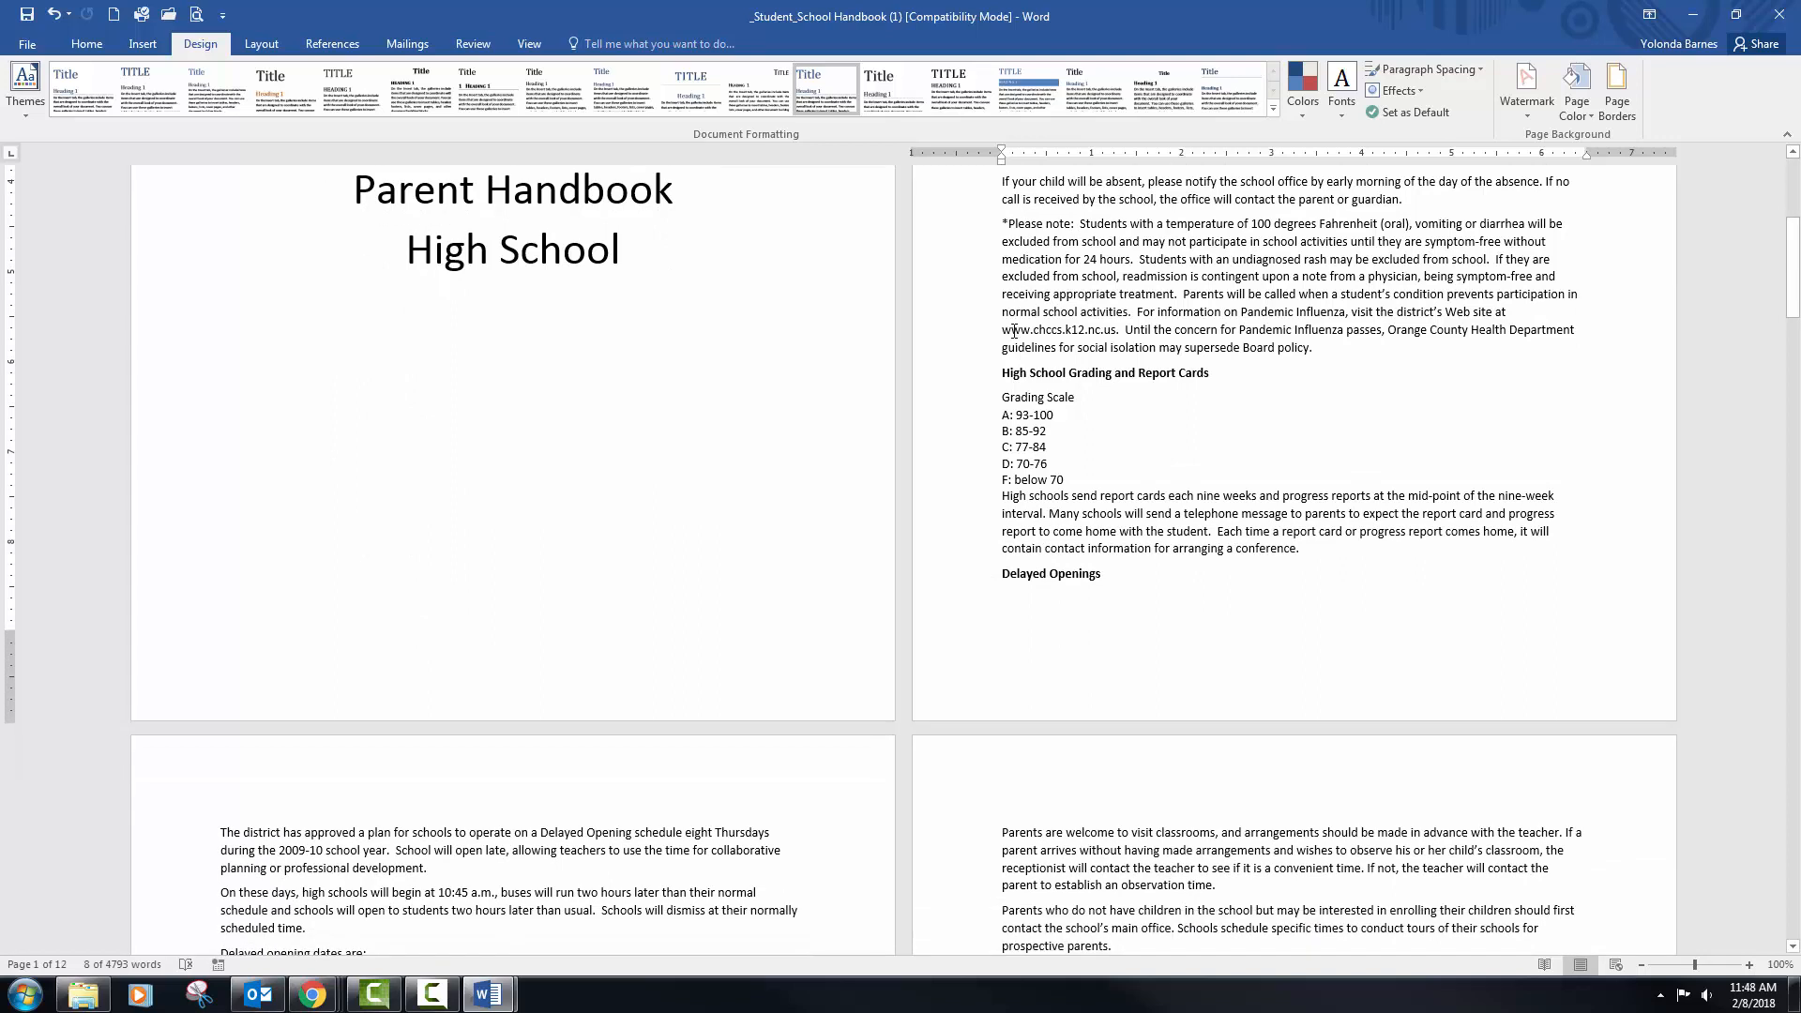
click(977, 385)
ctrl+click(967, 590)
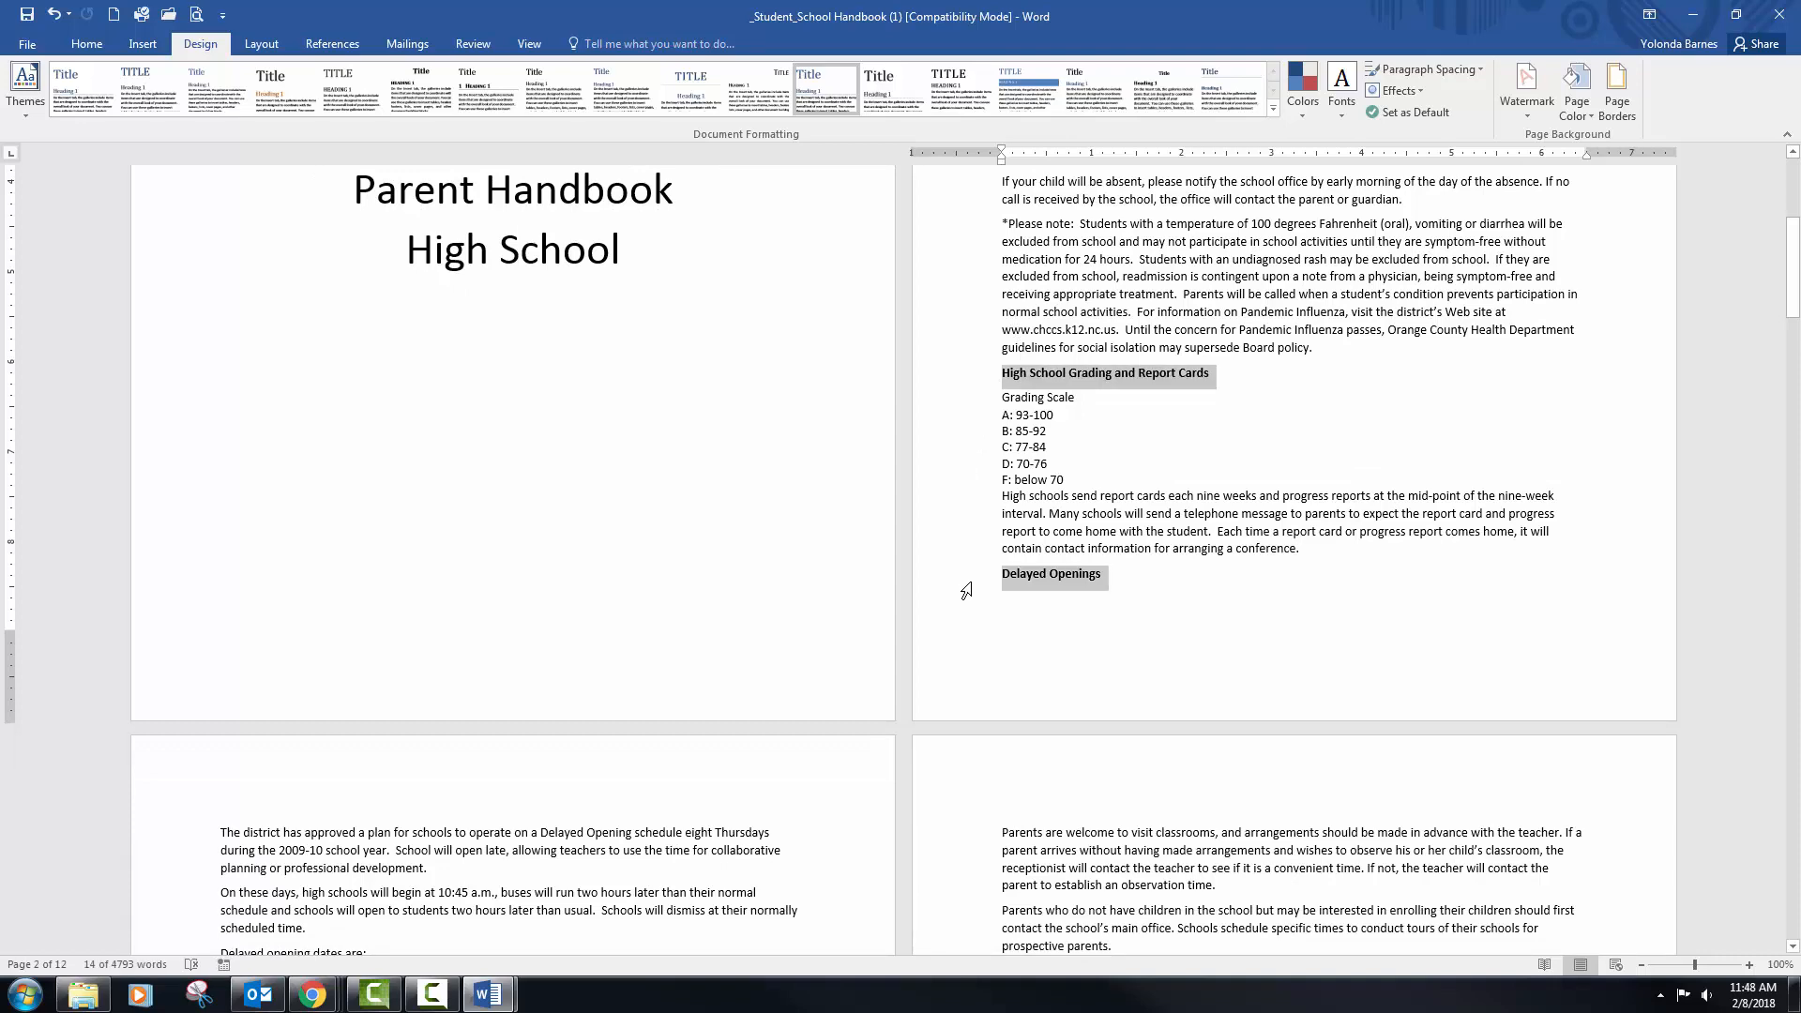
Add the bold headings Telephone Messages Used for Emergencies, Visits to Schools, and Communicating with the Schools to the selection
scroll(983, 404, down, 5)
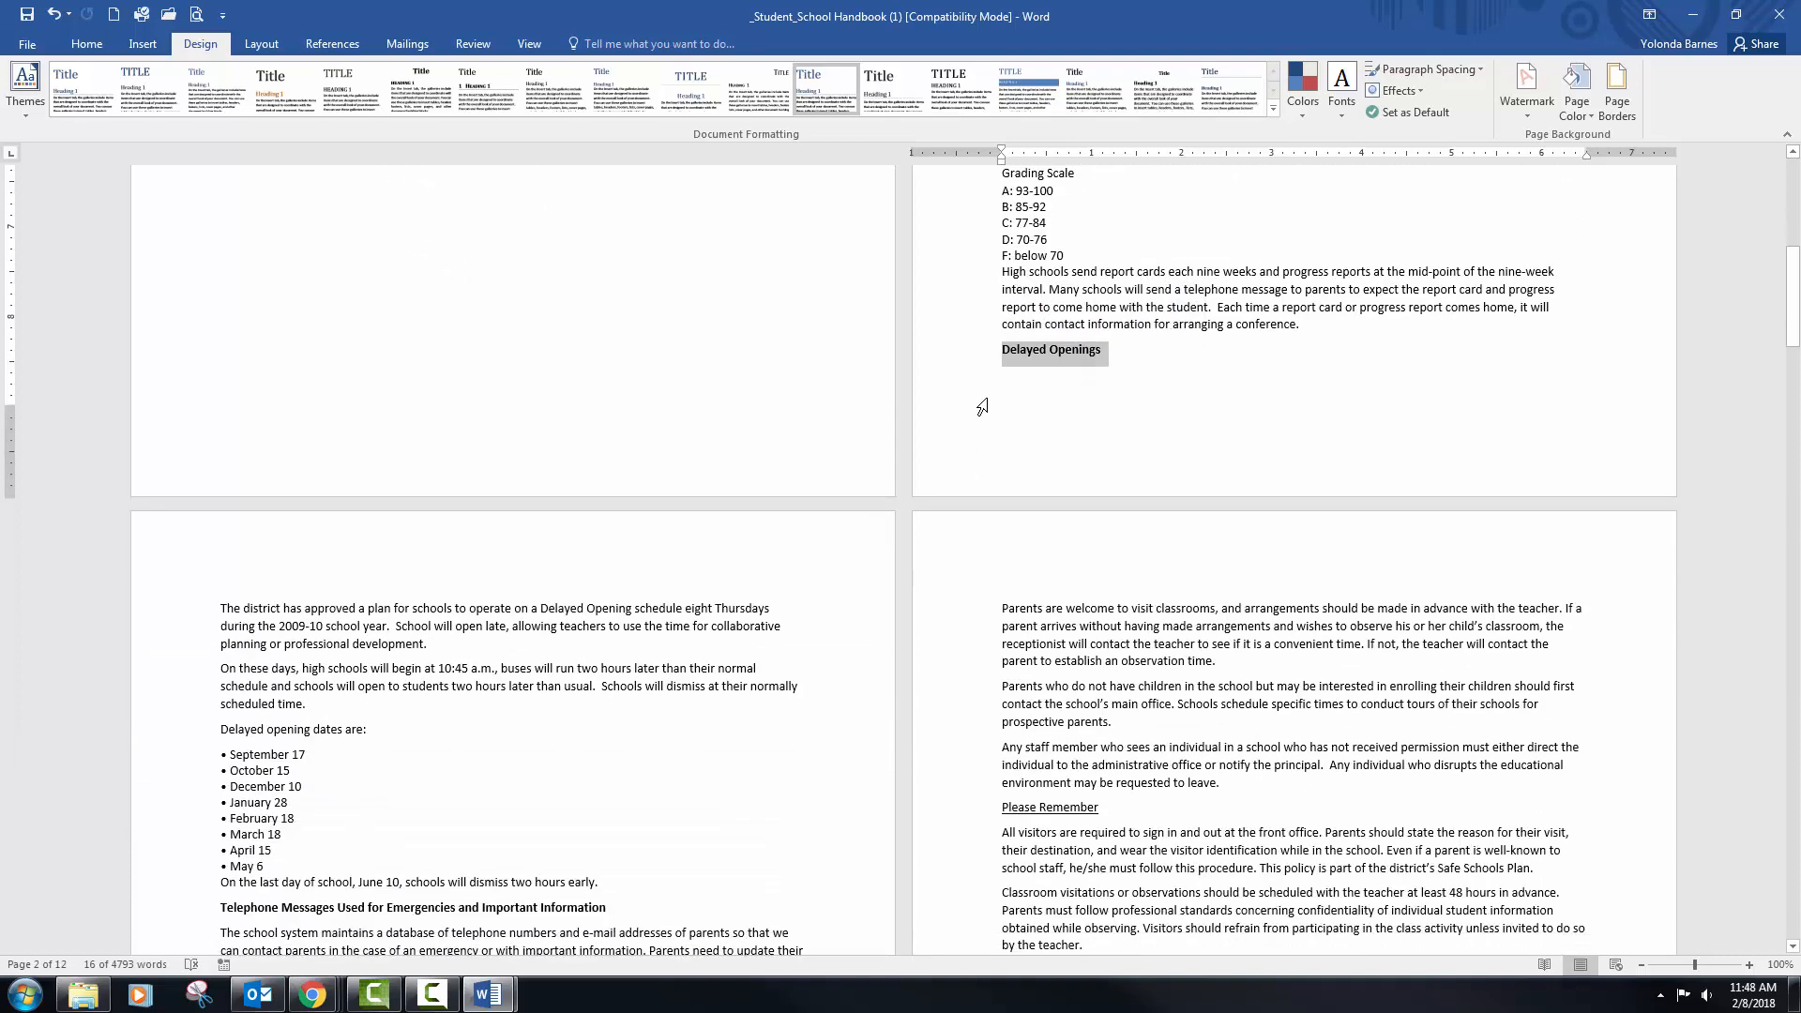
scroll(982, 406, down, 10)
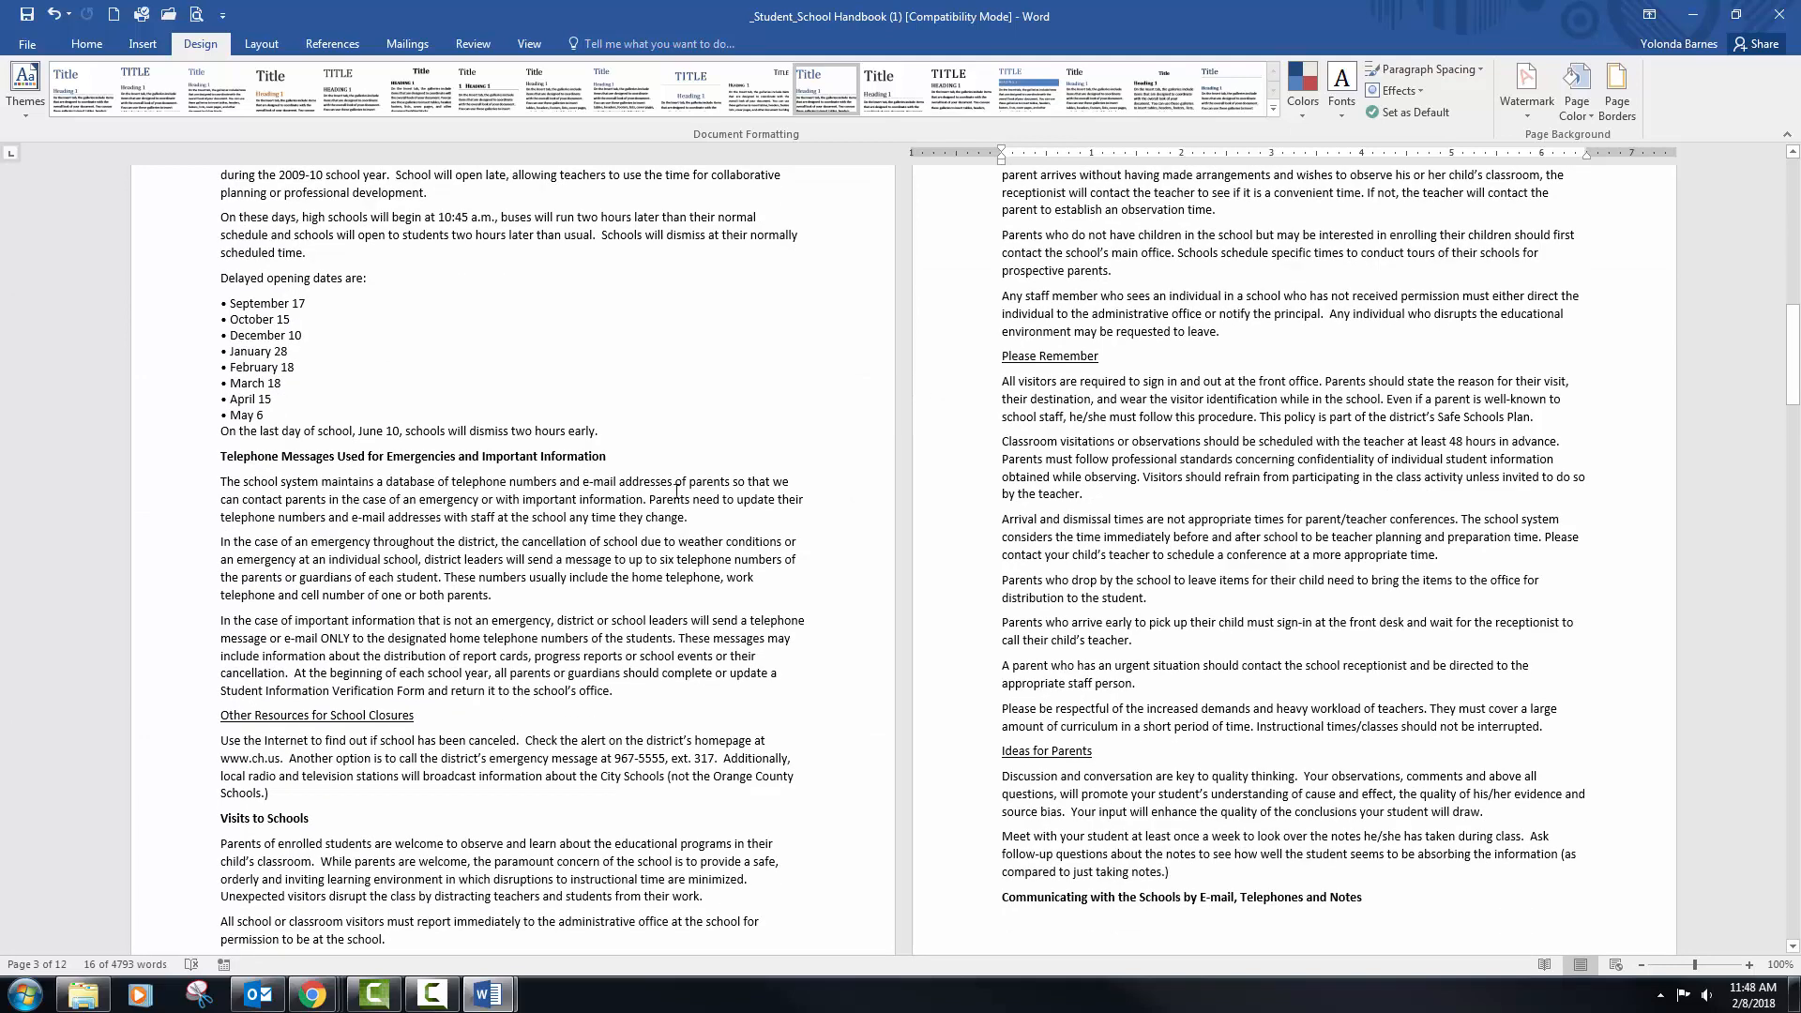
ctrl+click(202, 460)
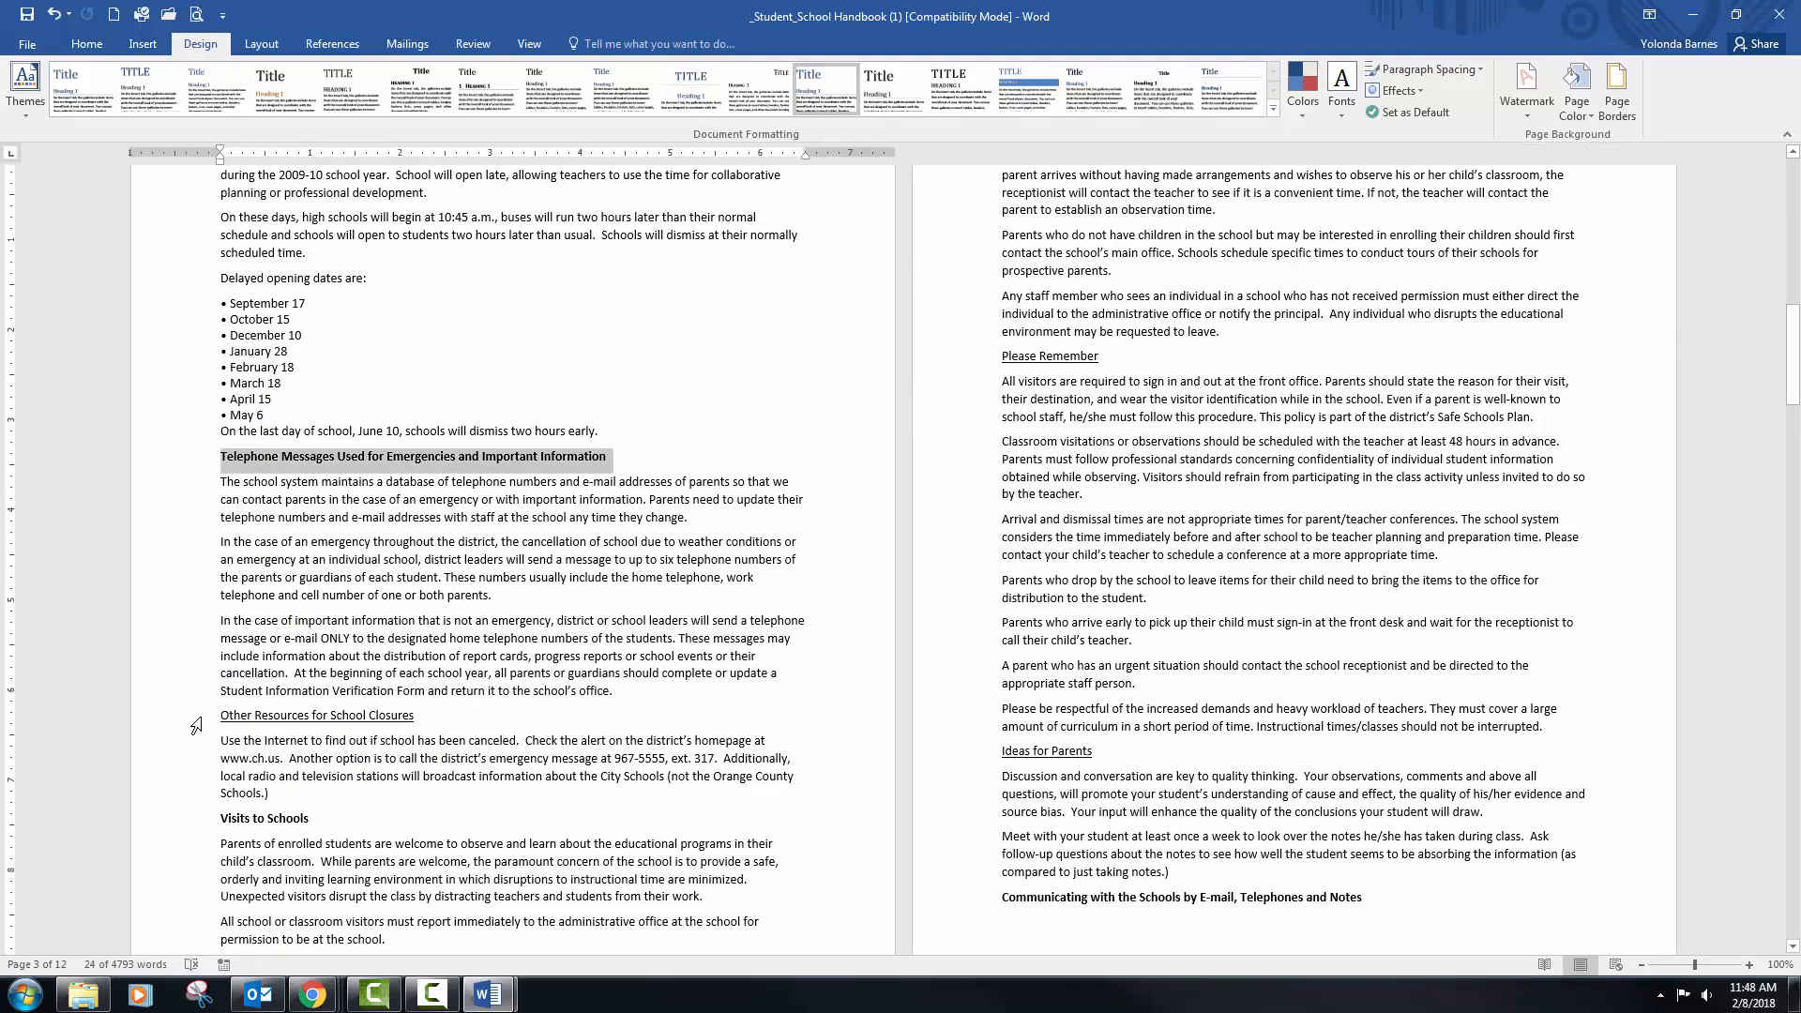
ctrl+click(198, 829)
ctrl+click(981, 903)
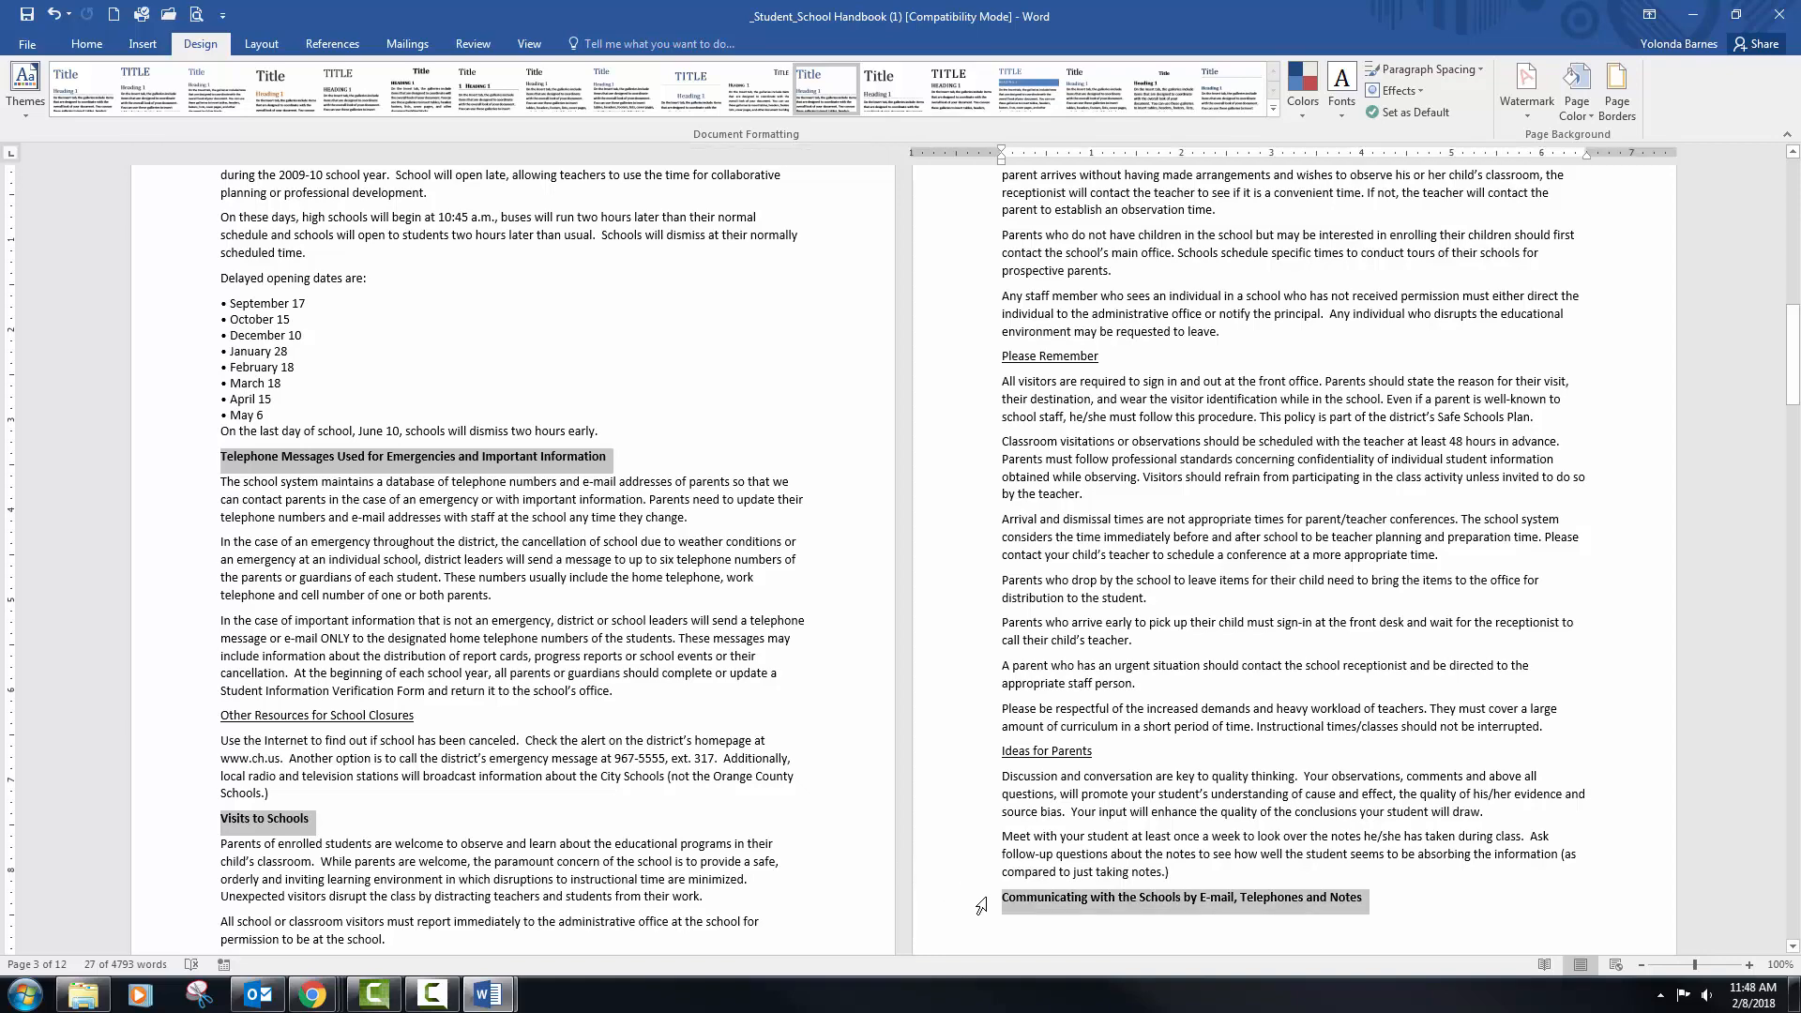
Extend the multiple selection with the headings Parent-Teacher Conferences, Volunteering at School, Bus Rules: Behavior and Procedures, and Steps to Resolve Concerns
scroll(1024, 659, down, 10)
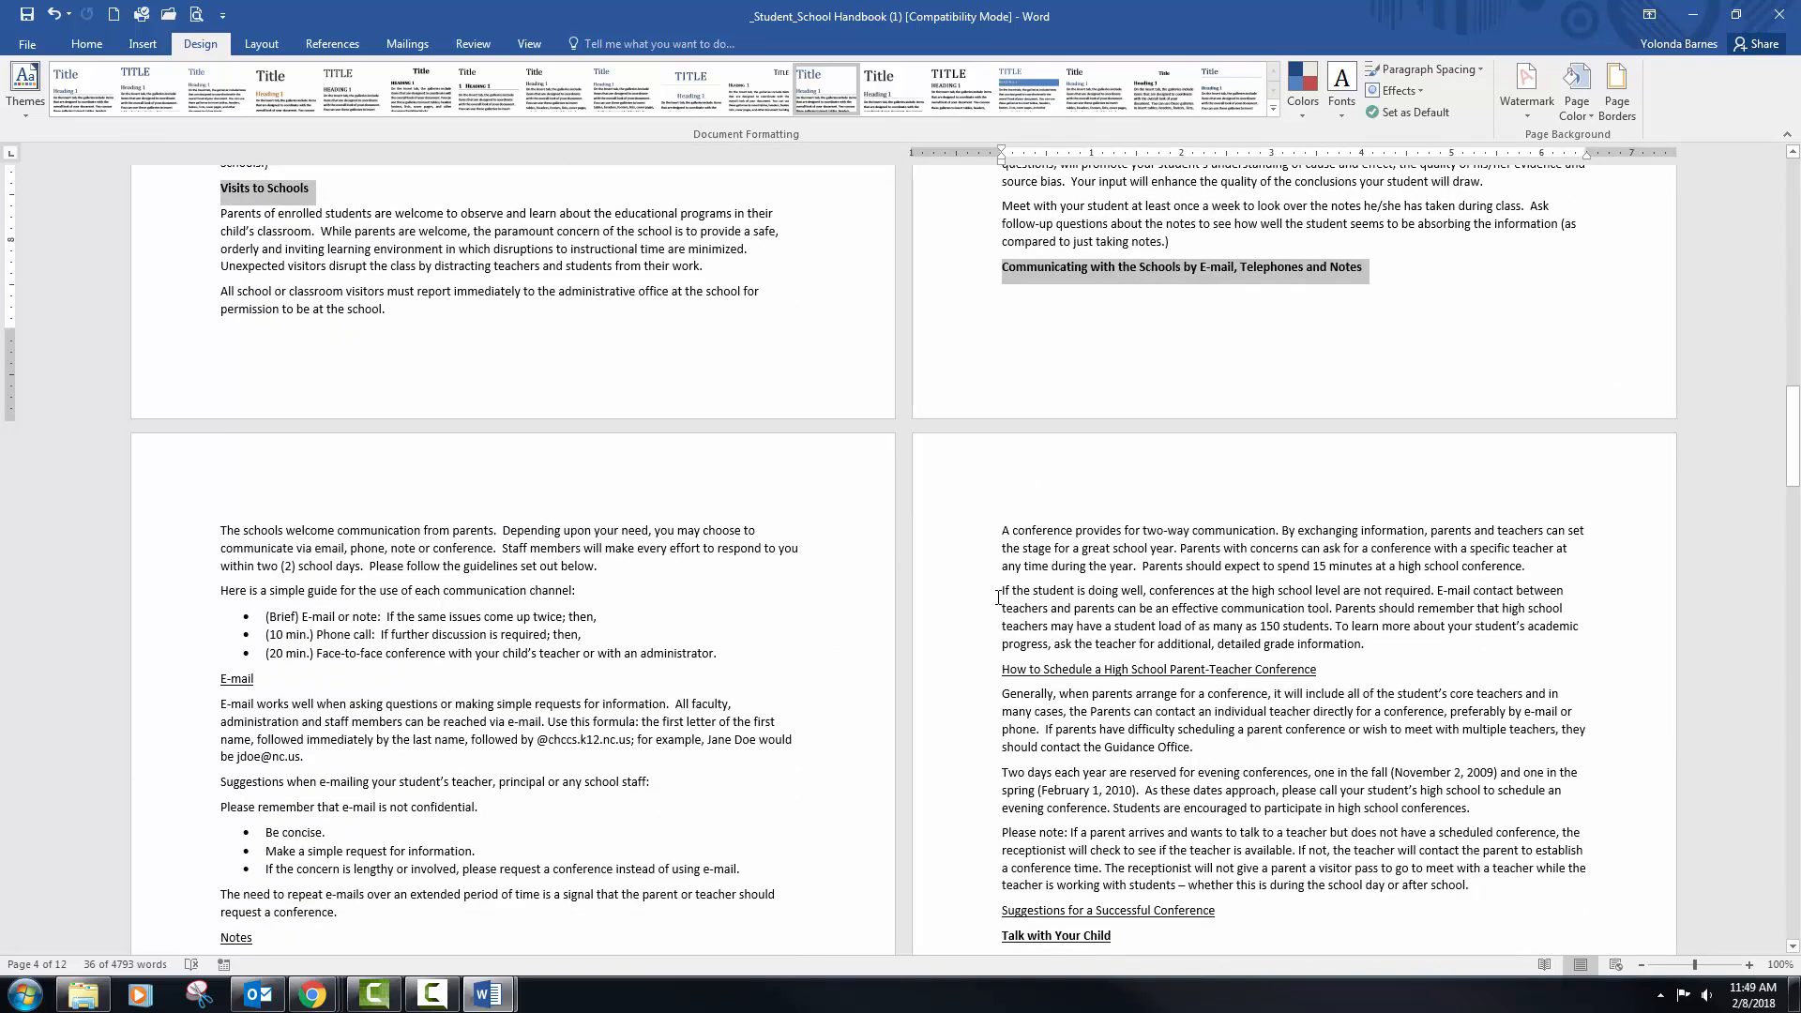
scroll(997, 596, down, 8)
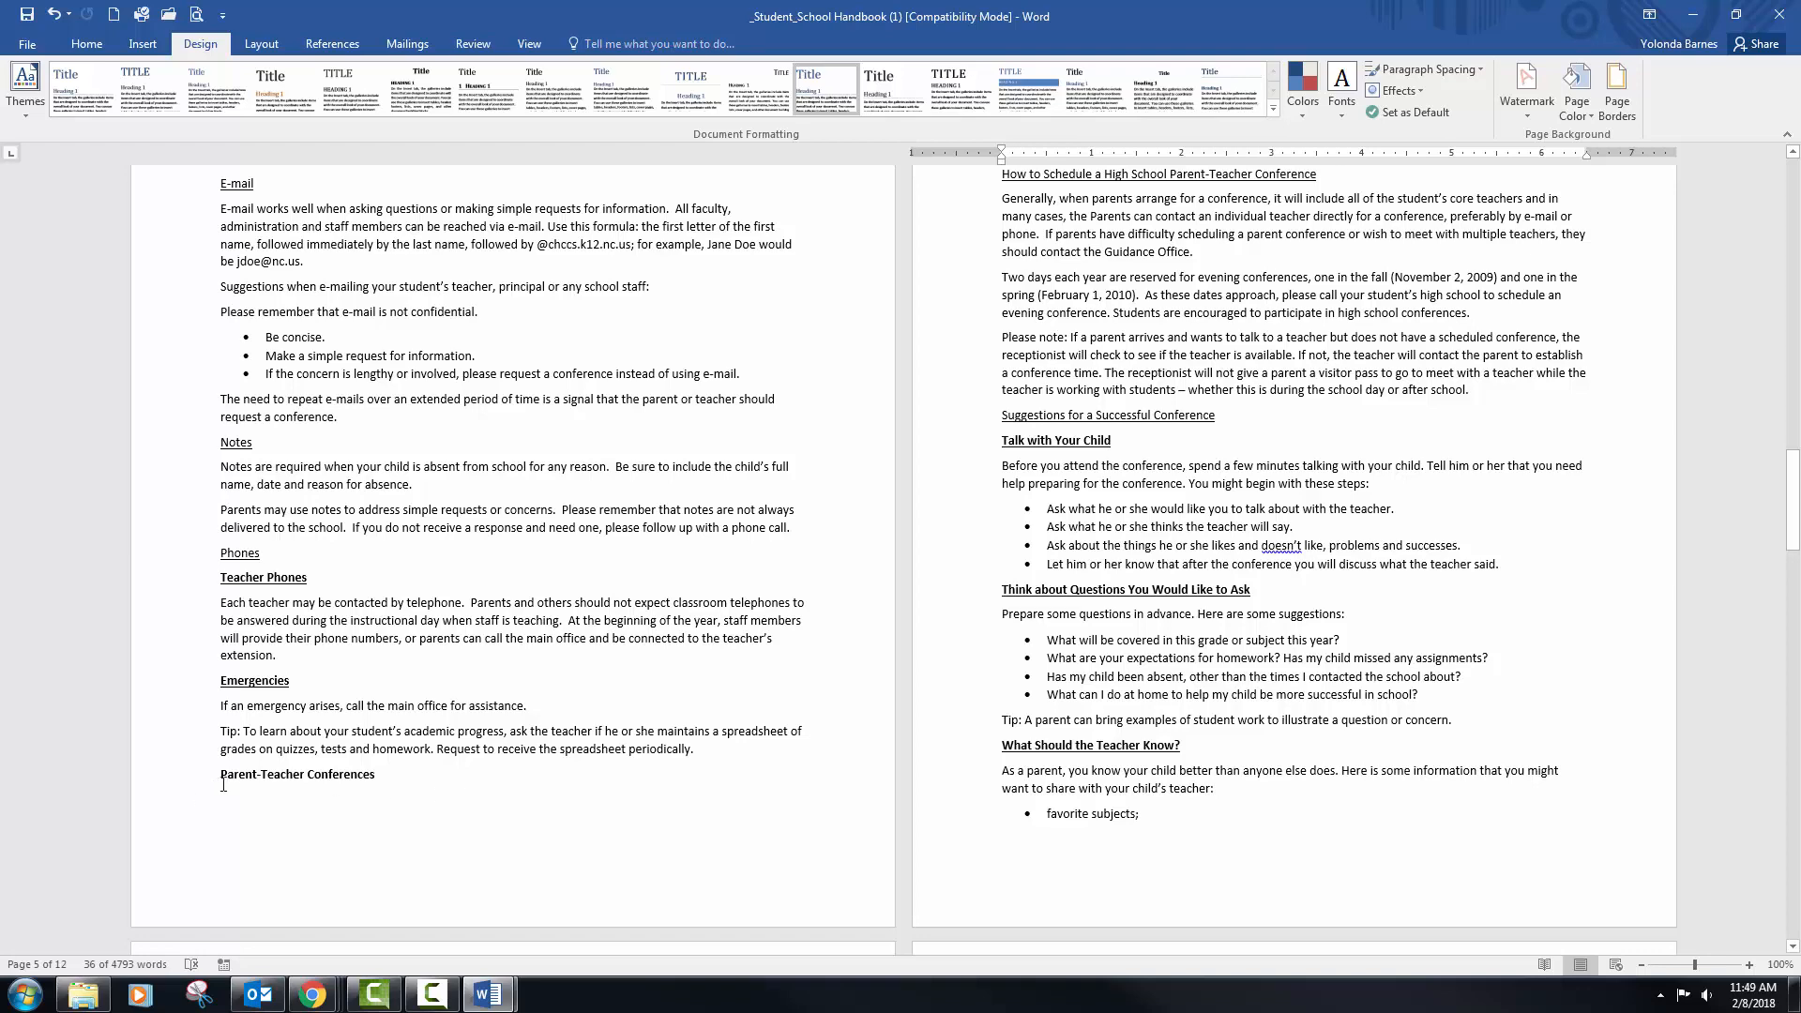
click(192, 790)
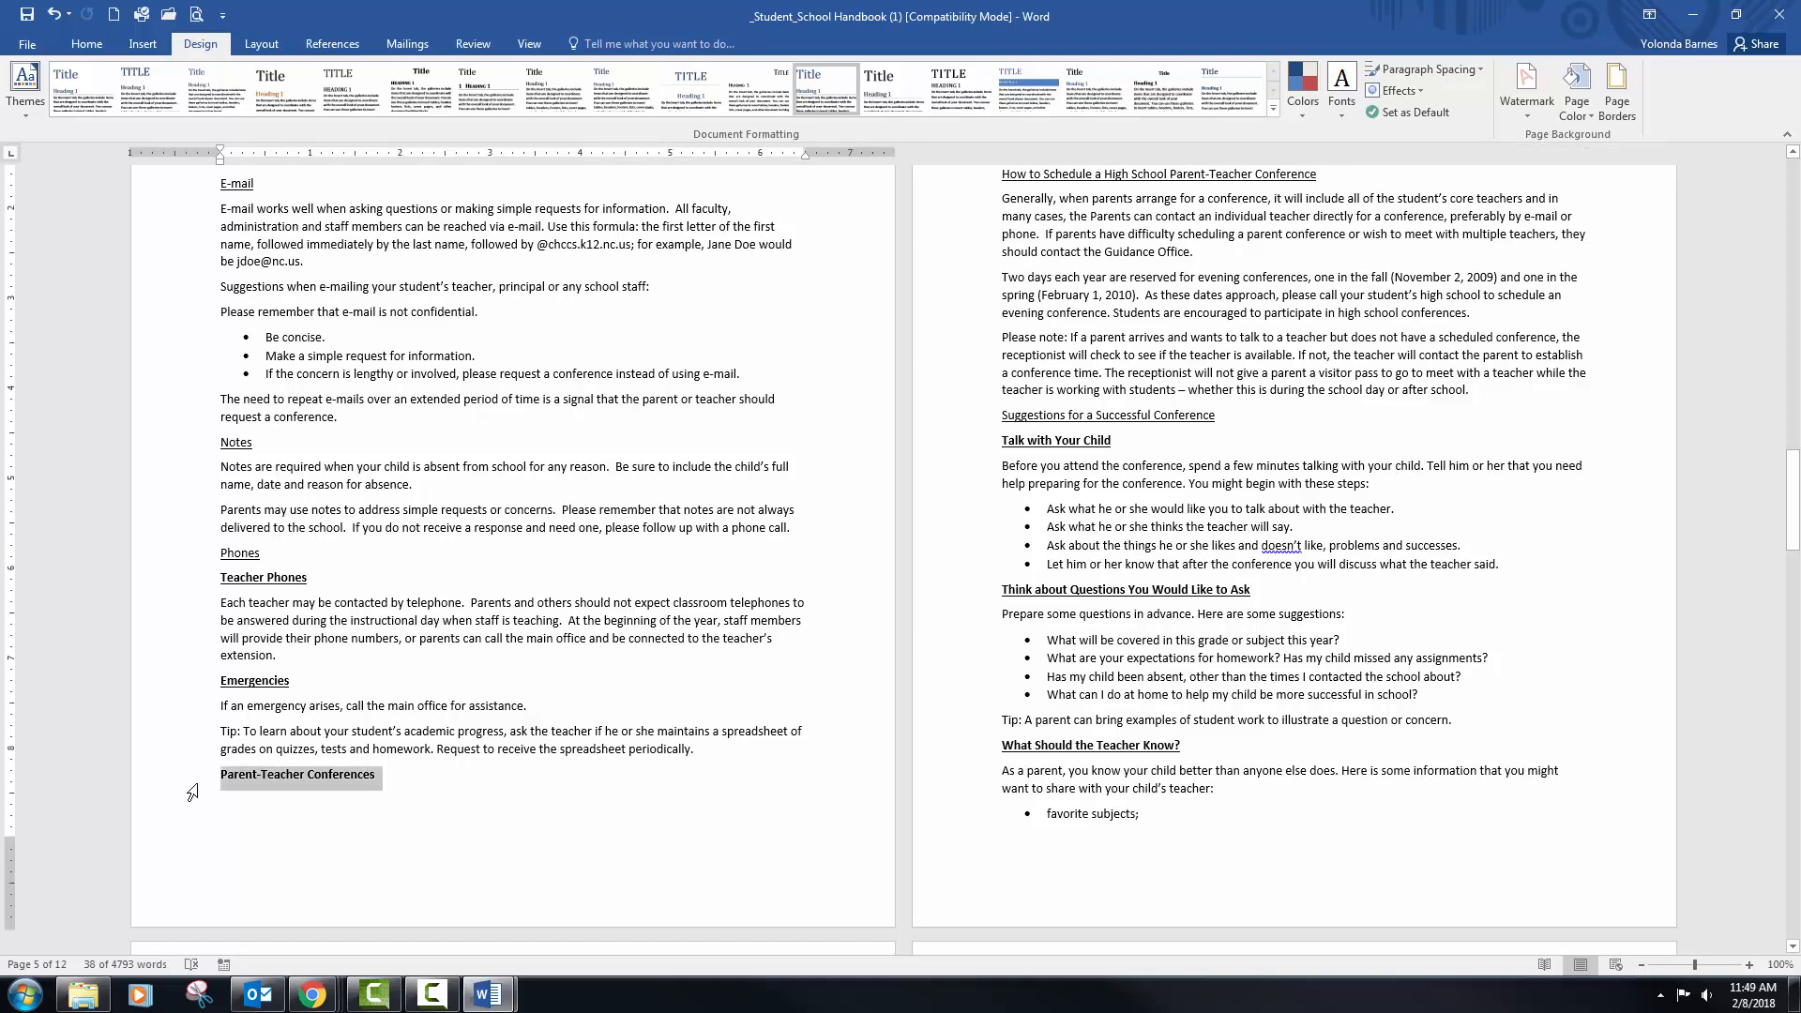
scroll(1043, 635, down, 7)
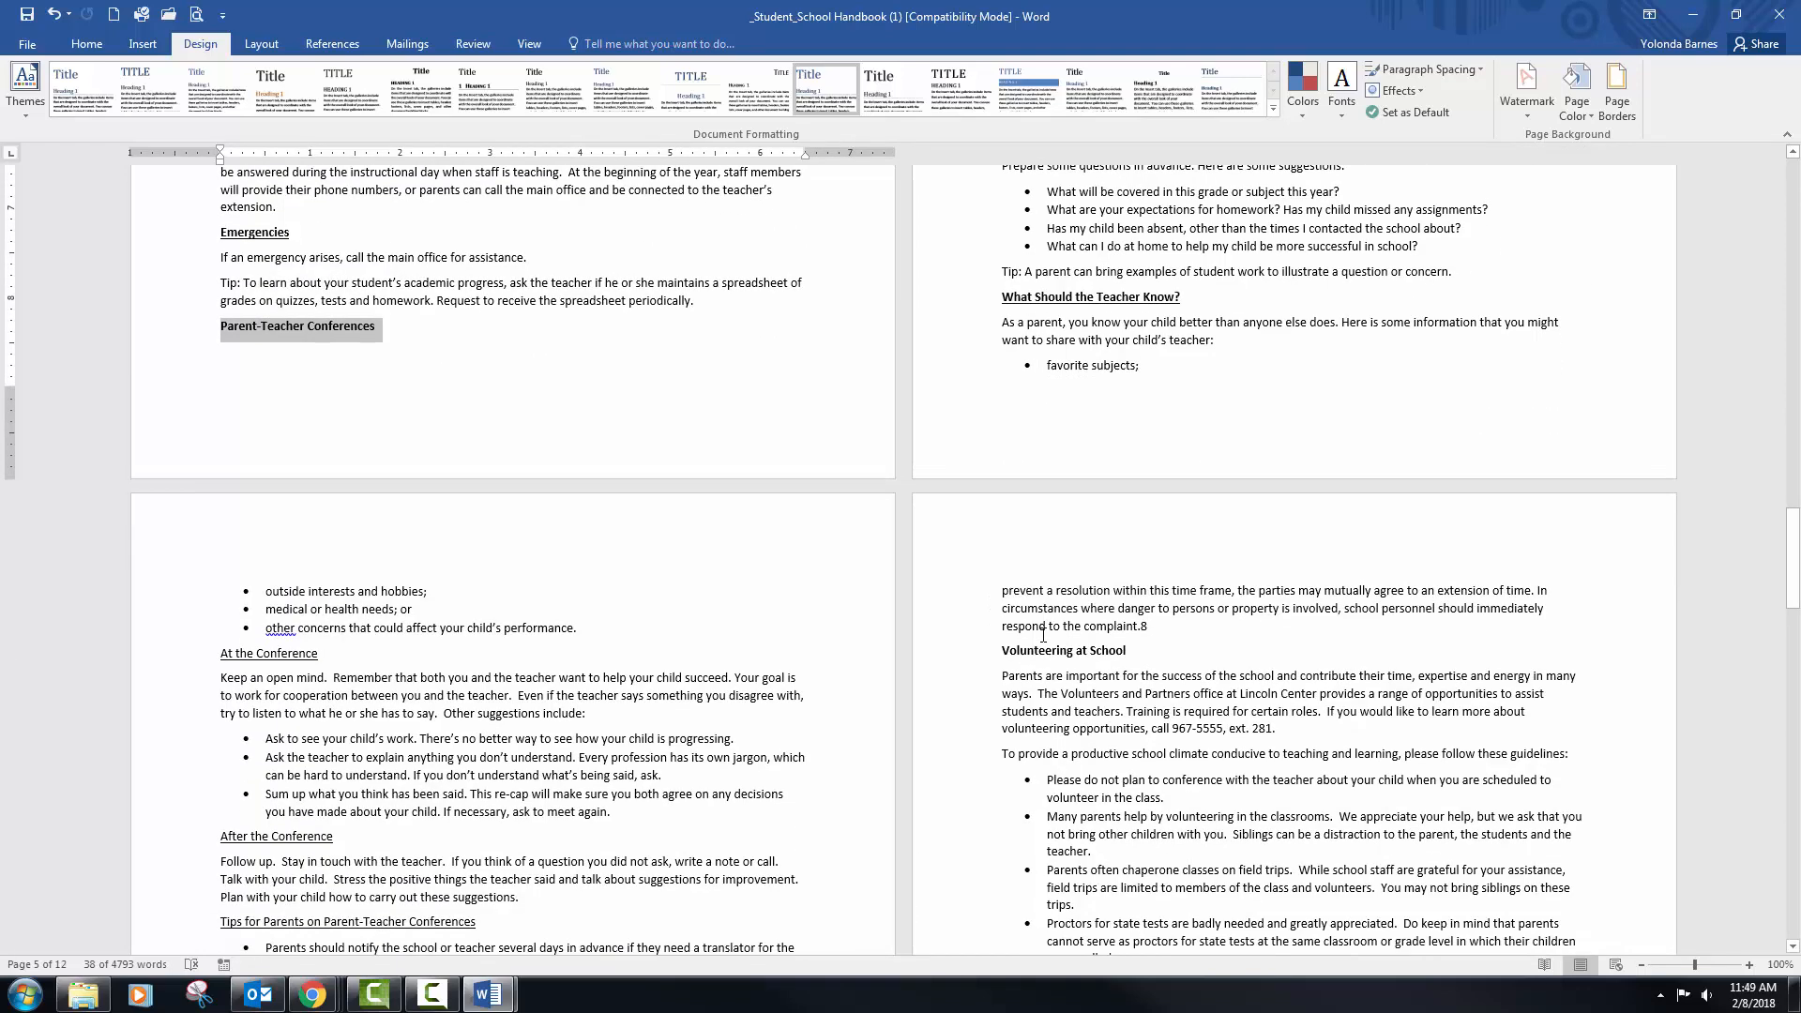
click(978, 471)
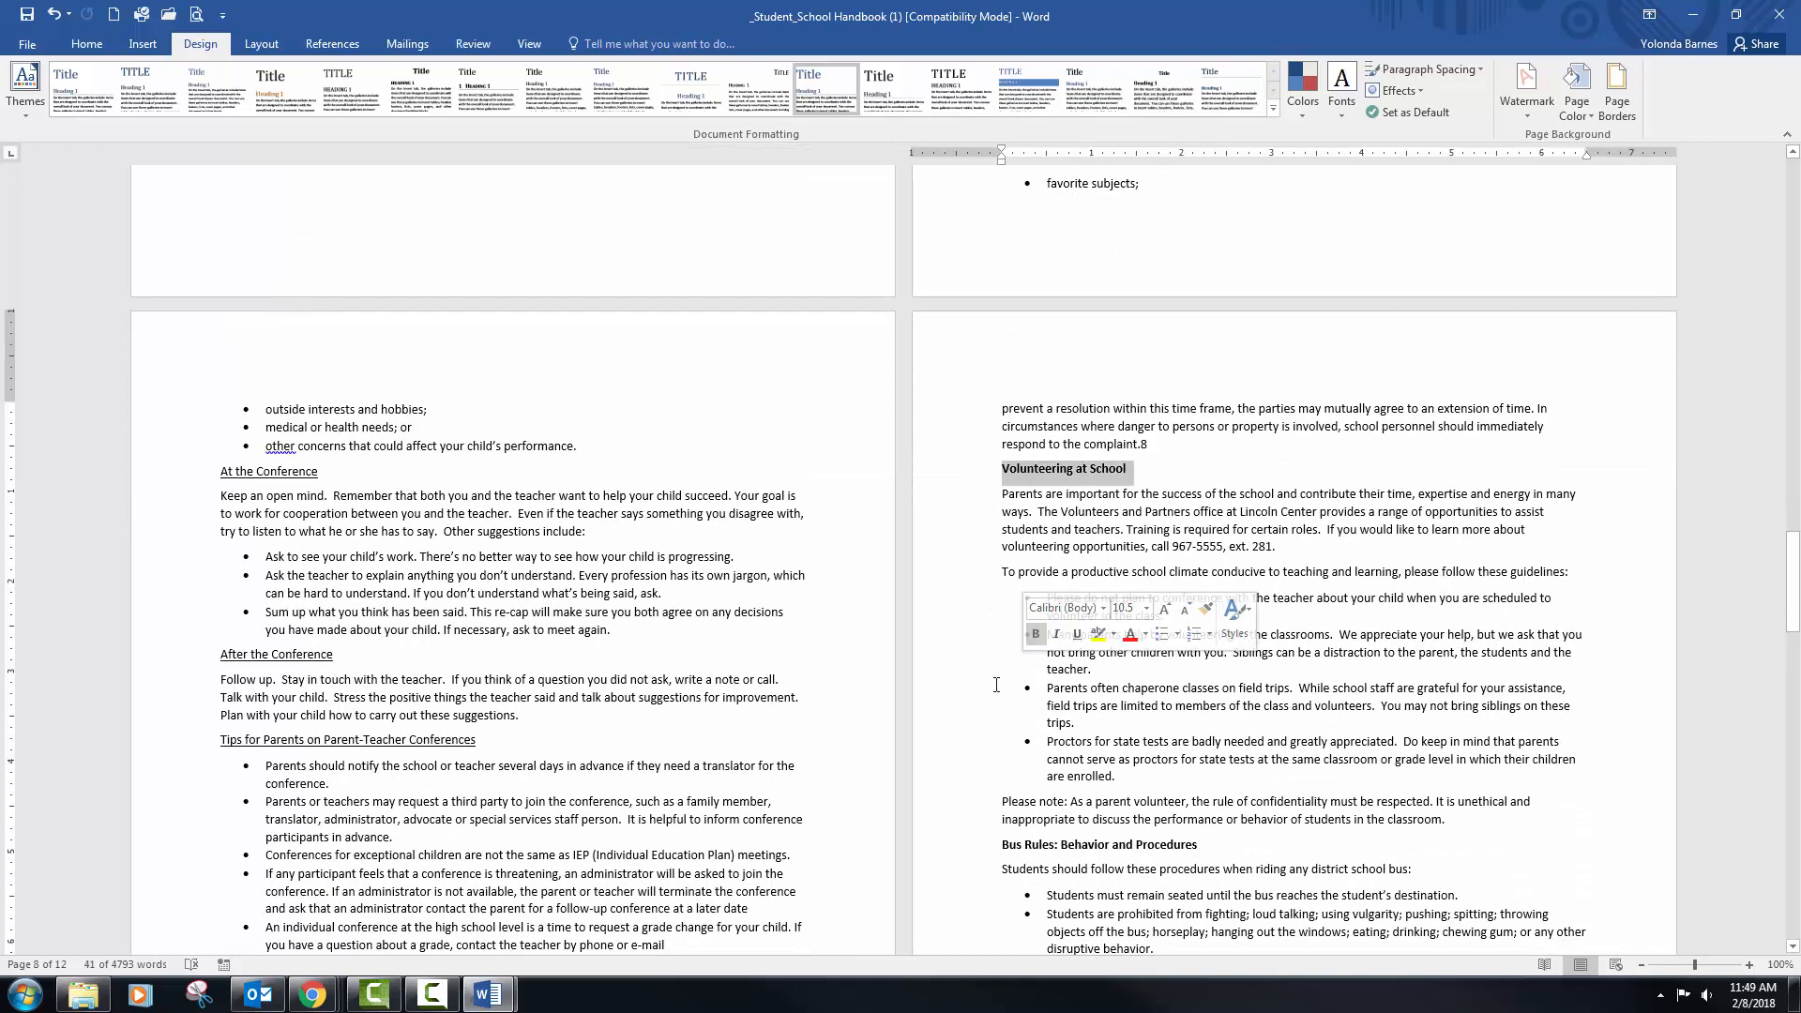
scroll(996, 685, down, 4)
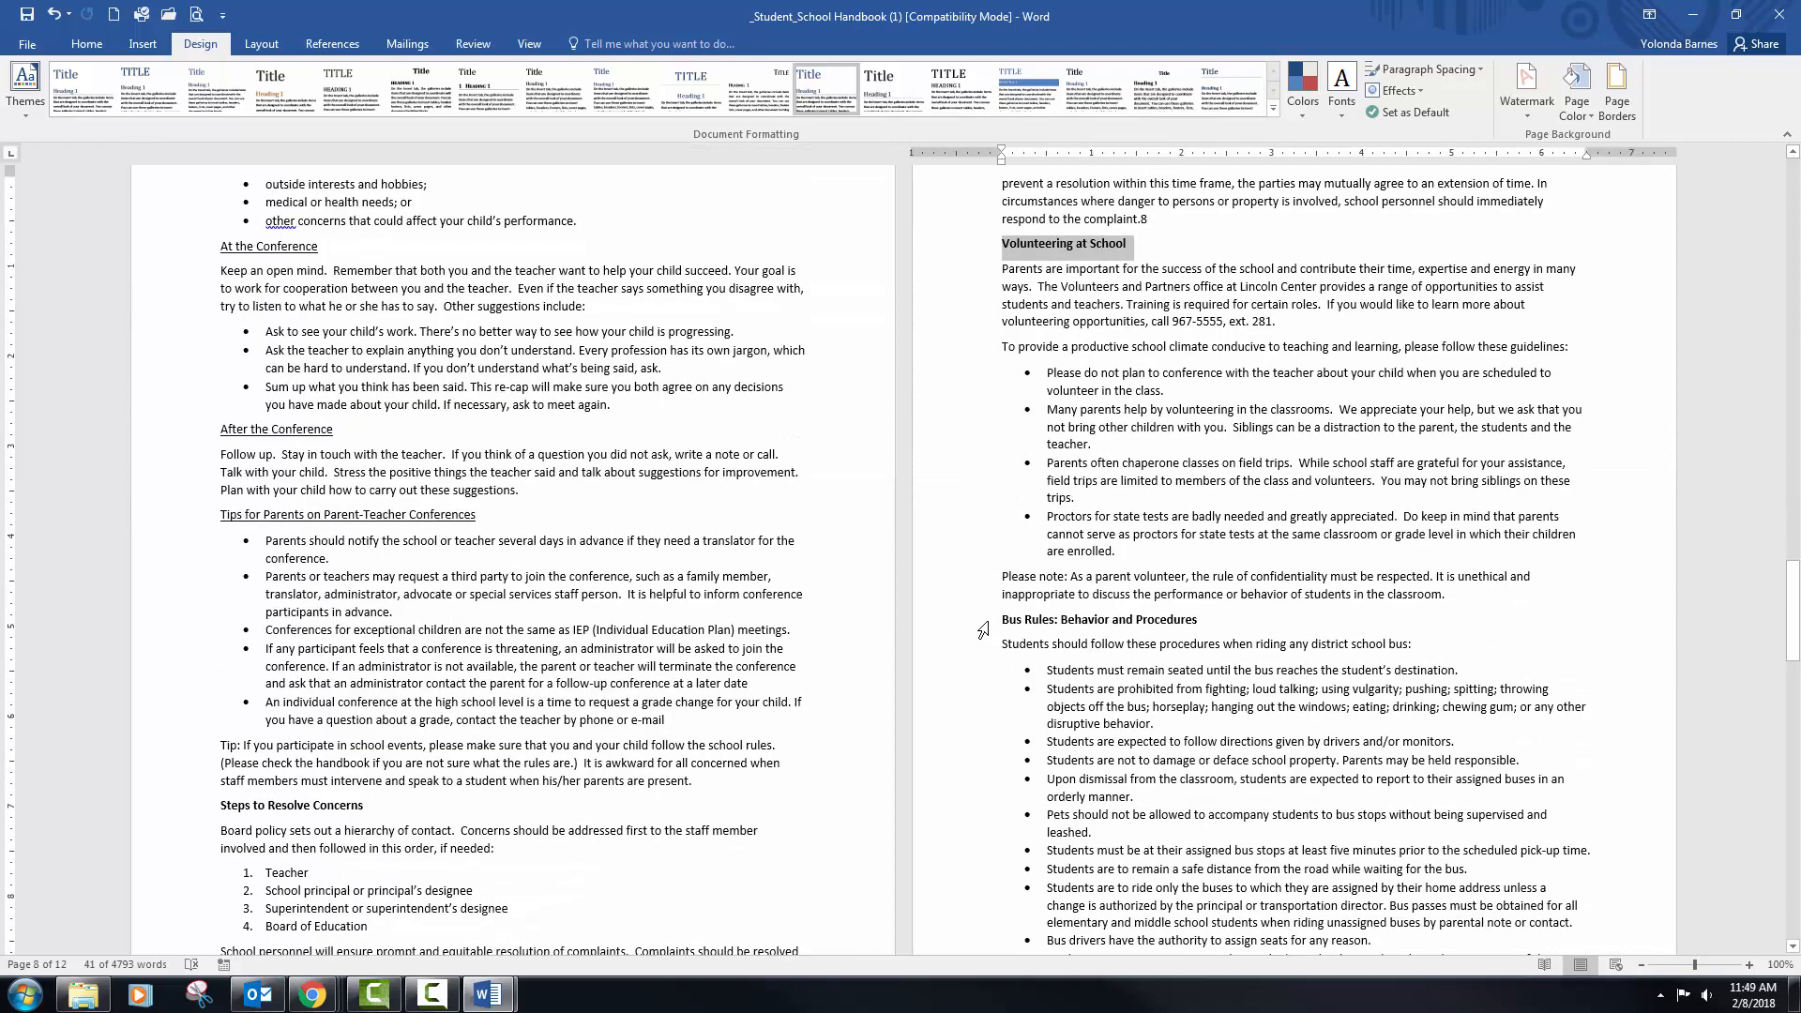
ctrl+click(982, 631)
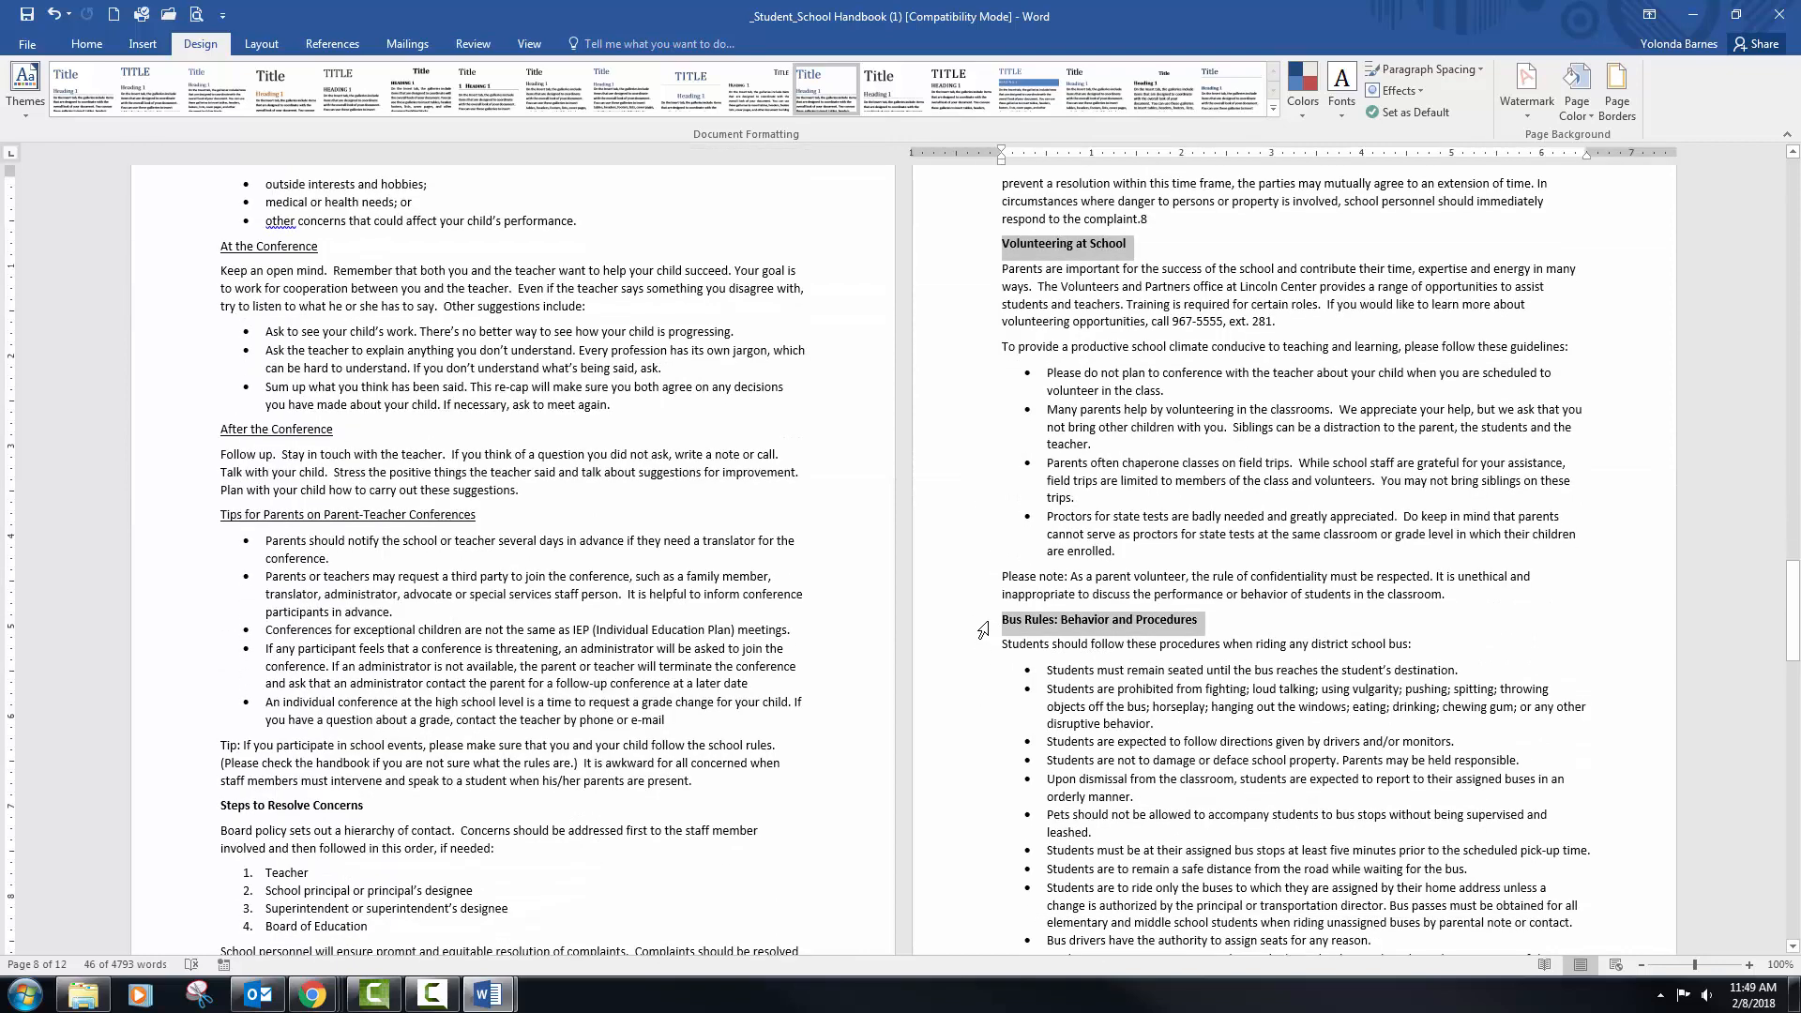
ctrl+click(213, 808)
Add the bold headings Exceptional Children Program Placement and Learning Problems or Other Challenges to the selection
scroll(370, 790, down, 10)
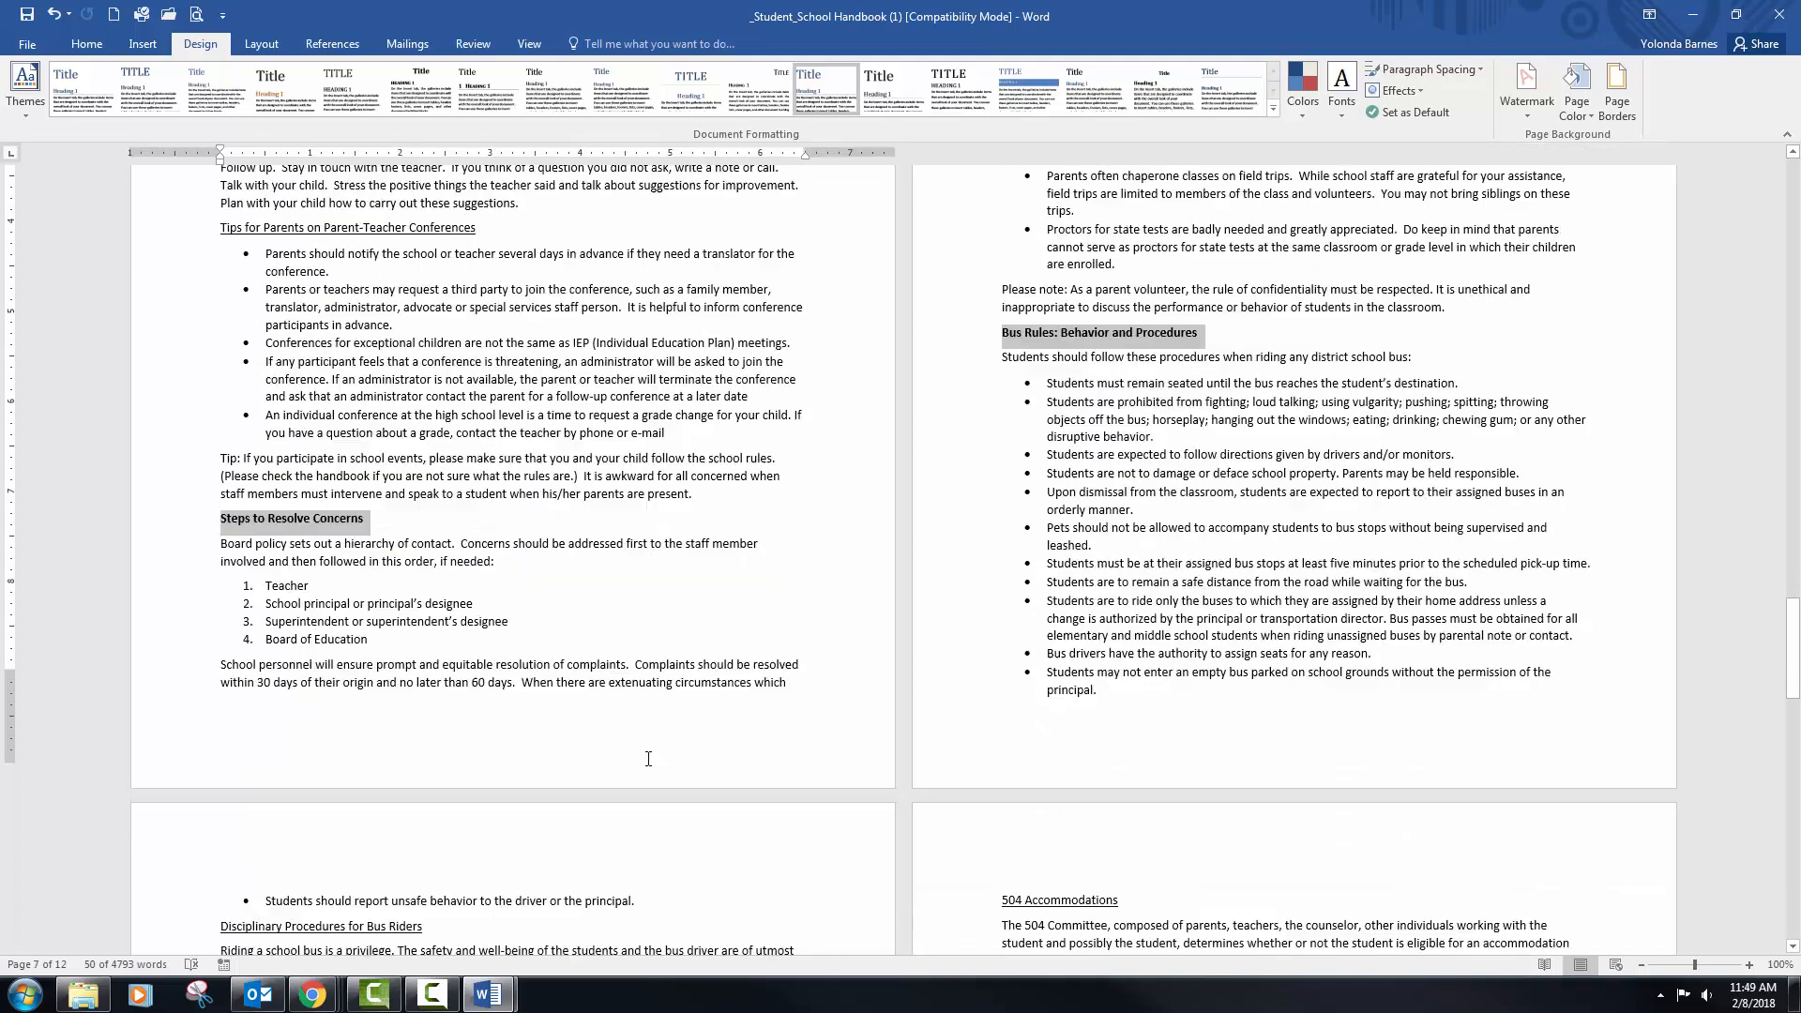
scroll(646, 760, down, 5)
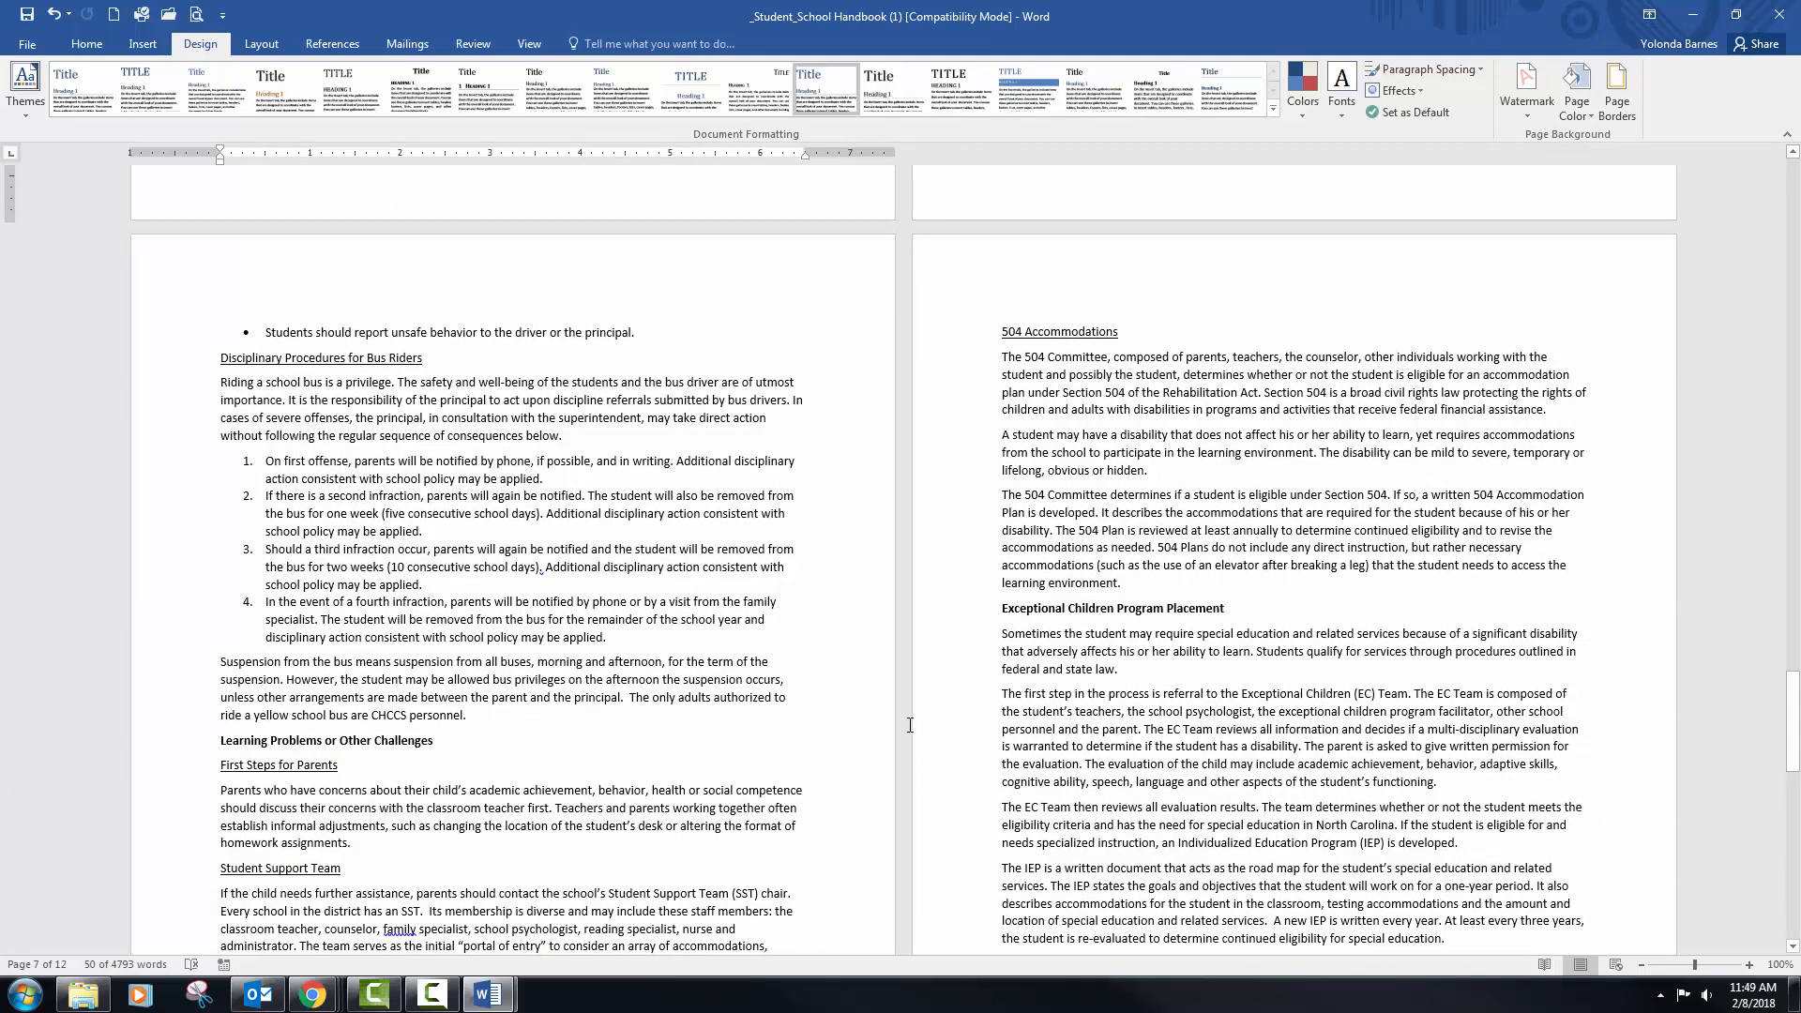
ctrl+click(983, 612)
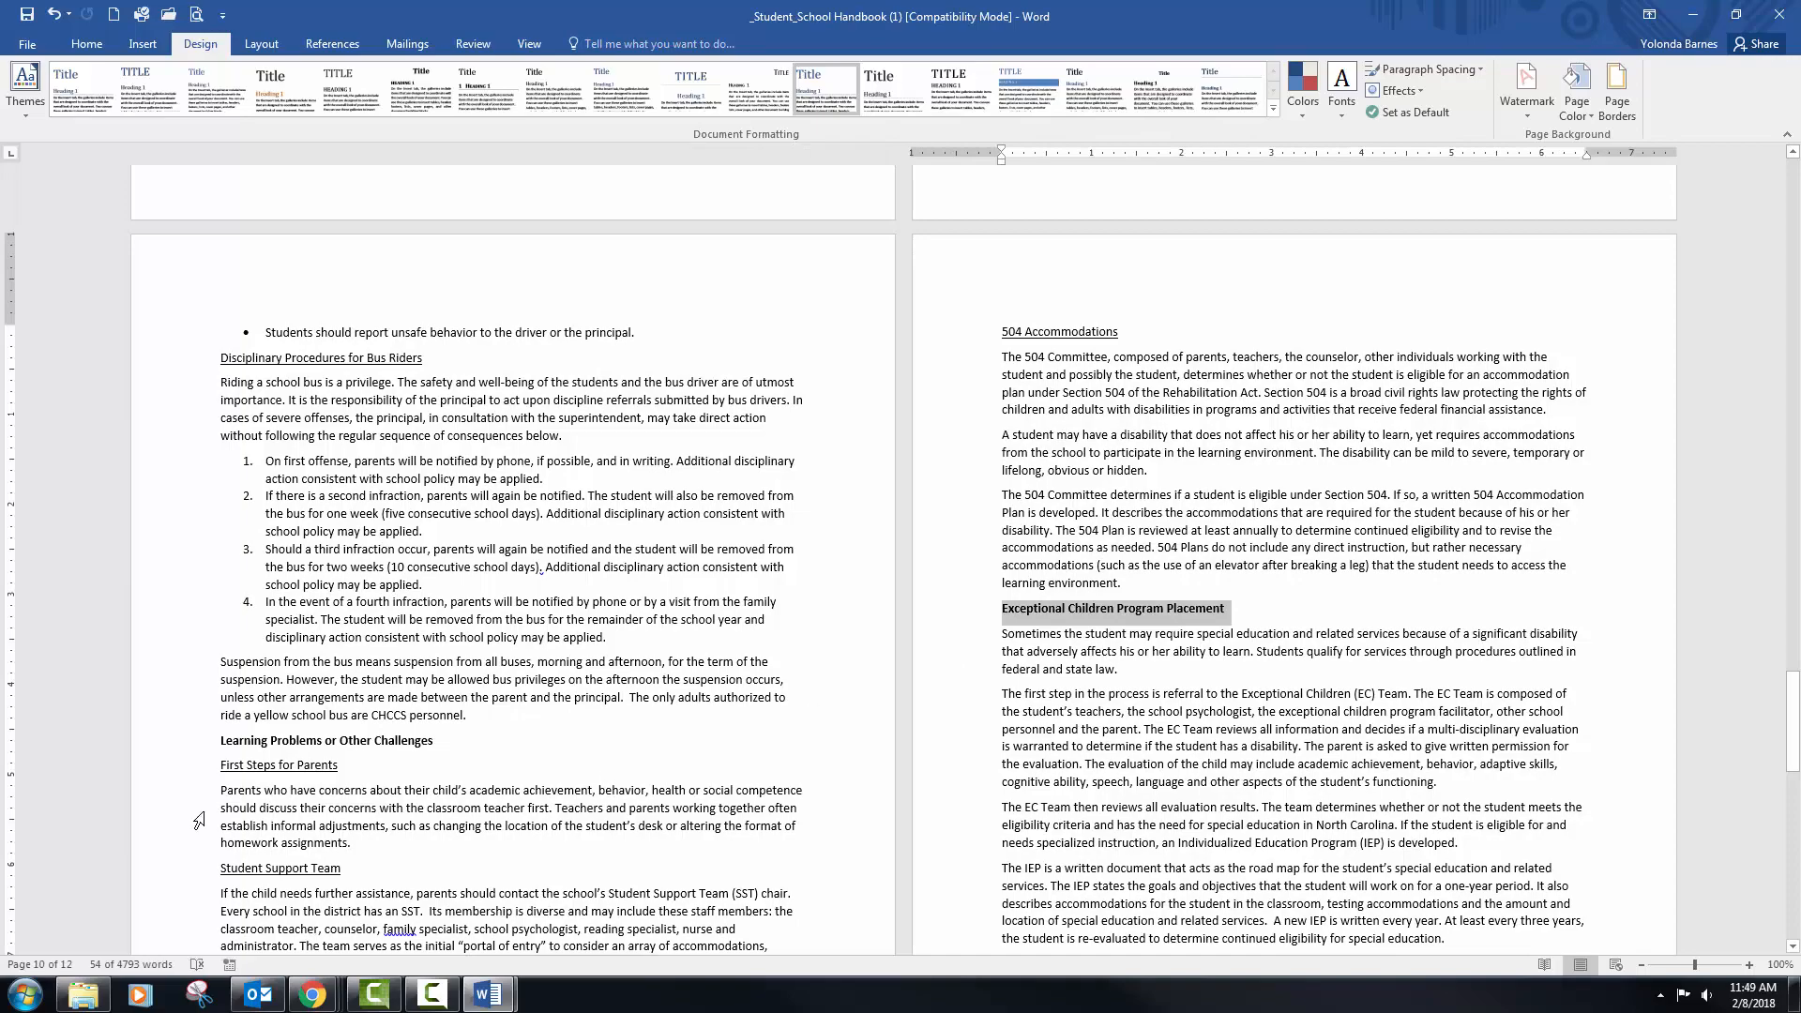
ctrl+click(200, 748)
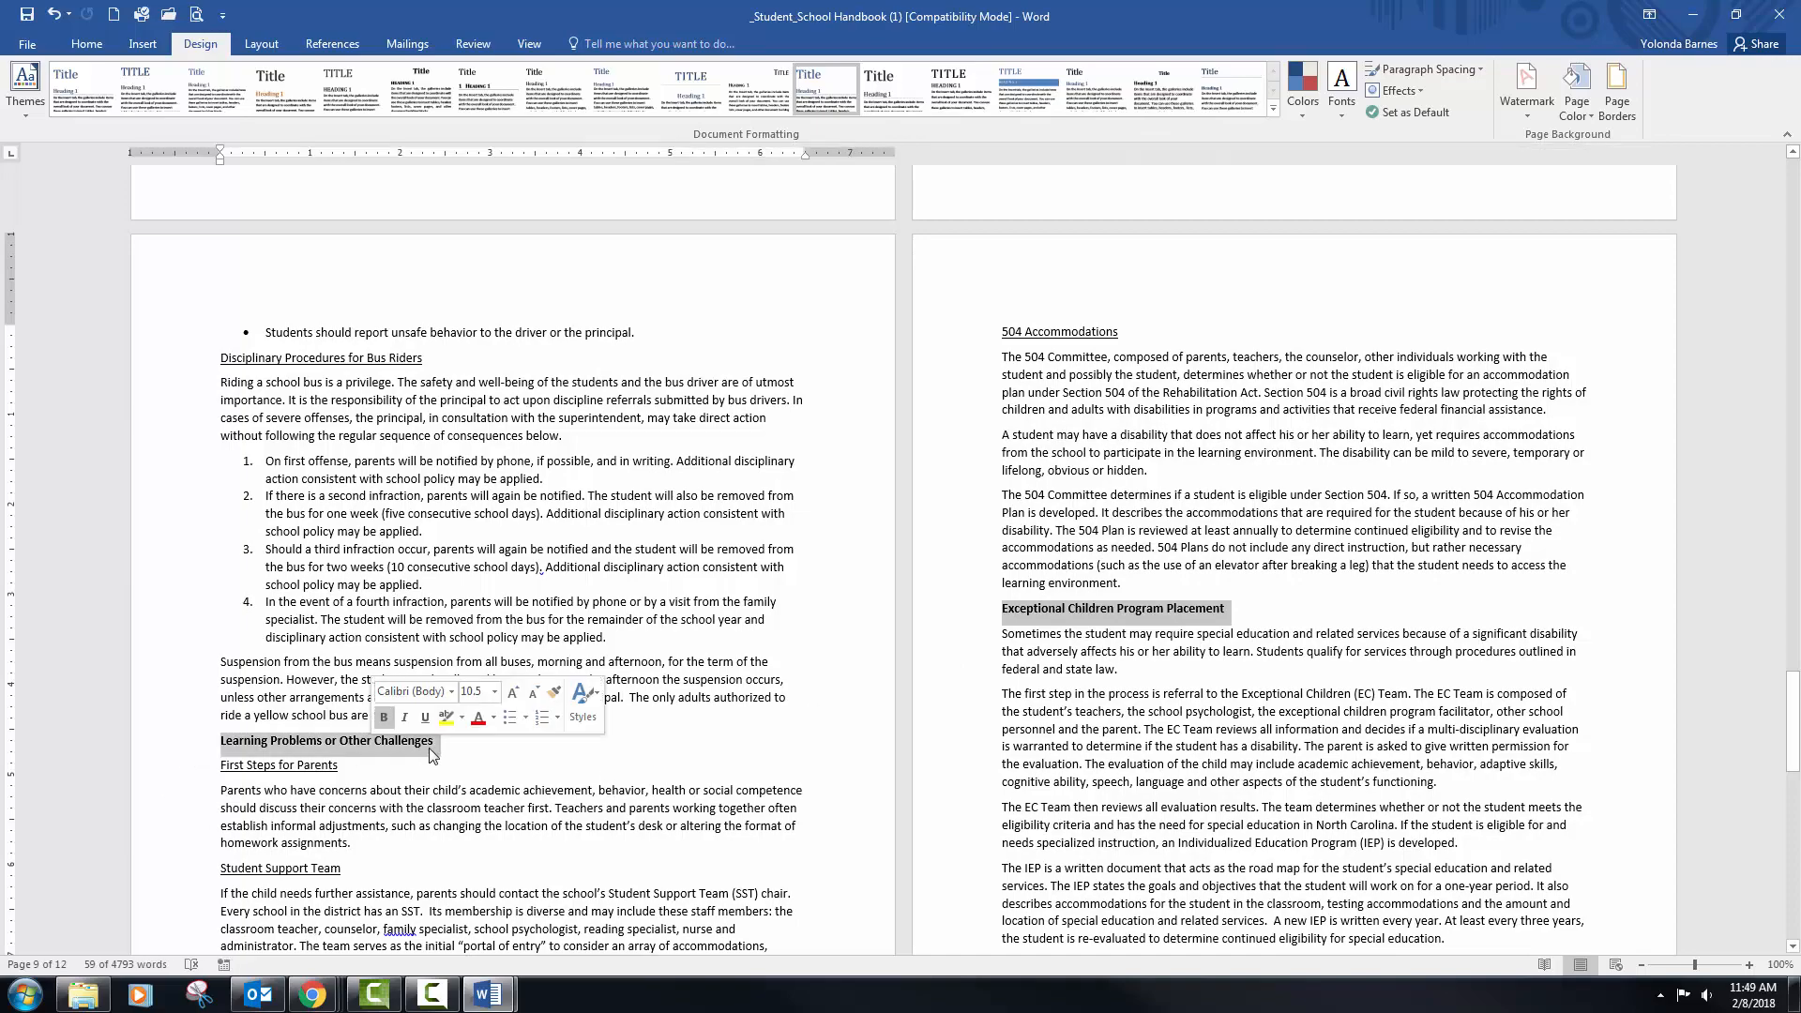
Add the last bold headings, Glossary of Selected Educational Abbreviations and District Program Administrators and Contact Info, to the selection
scroll(430, 747, down, 6)
scroll(476, 762, down, 15)
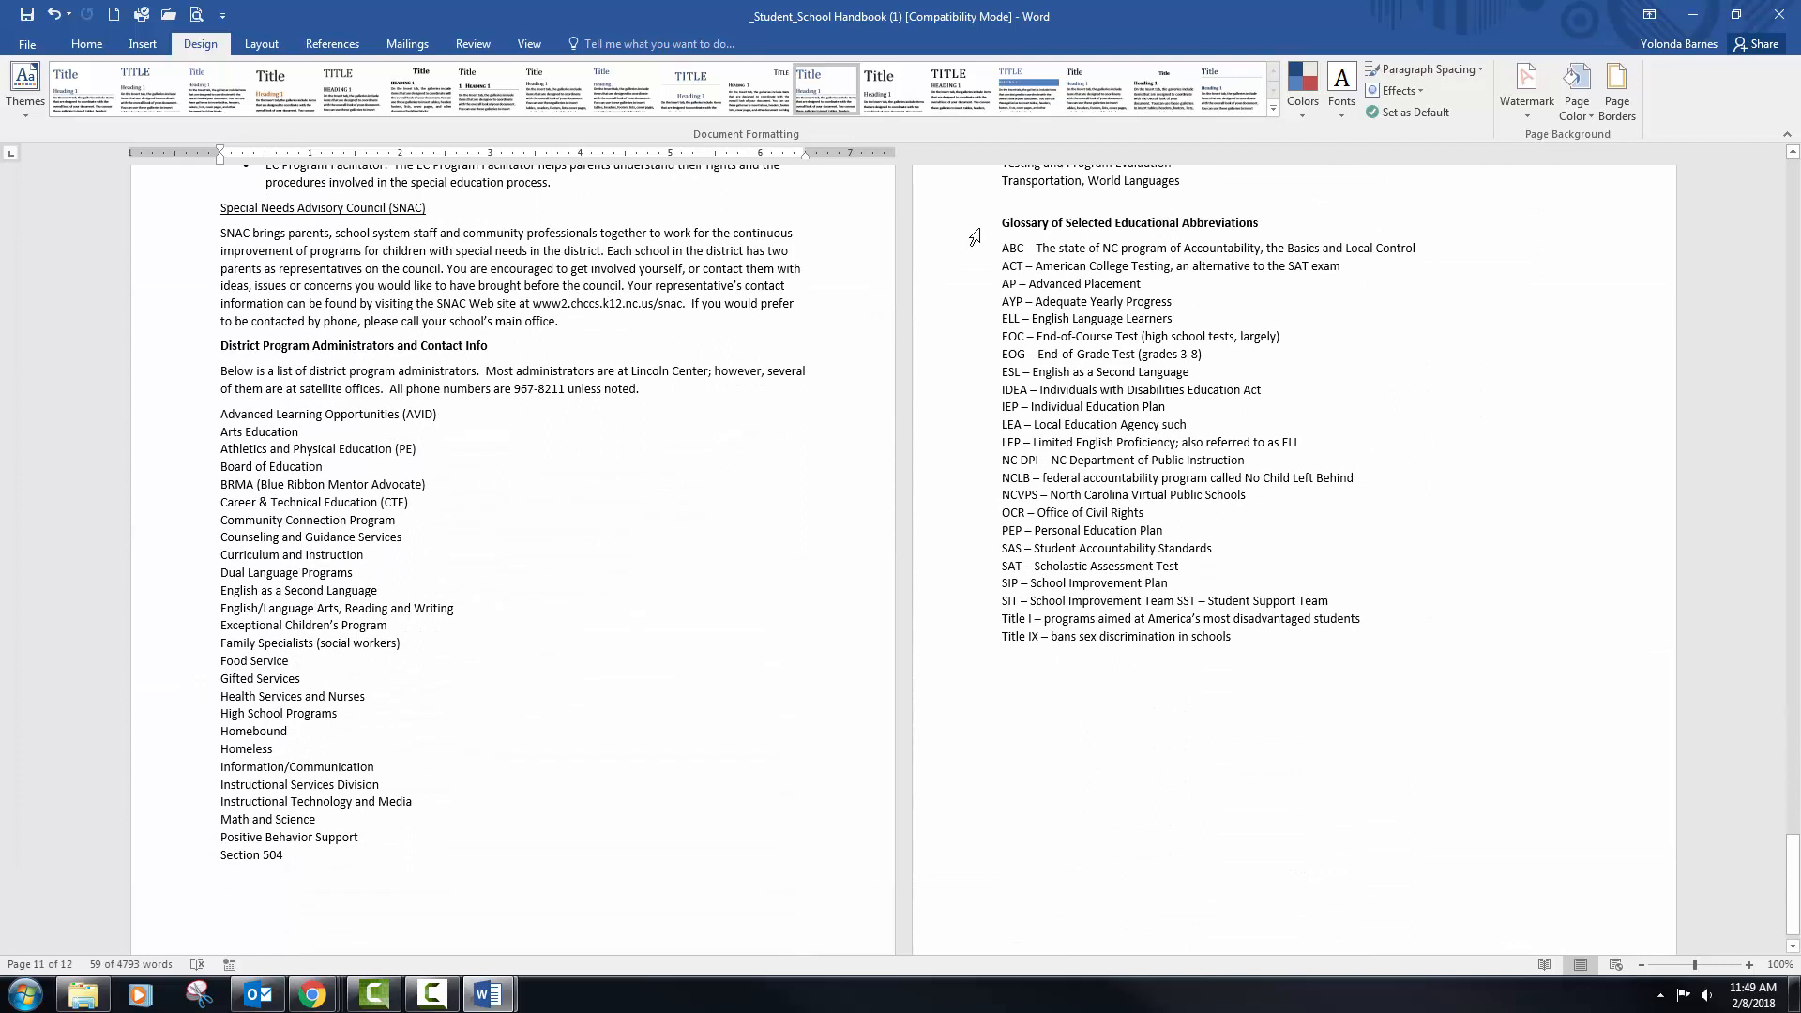
ctrl+click(980, 229)
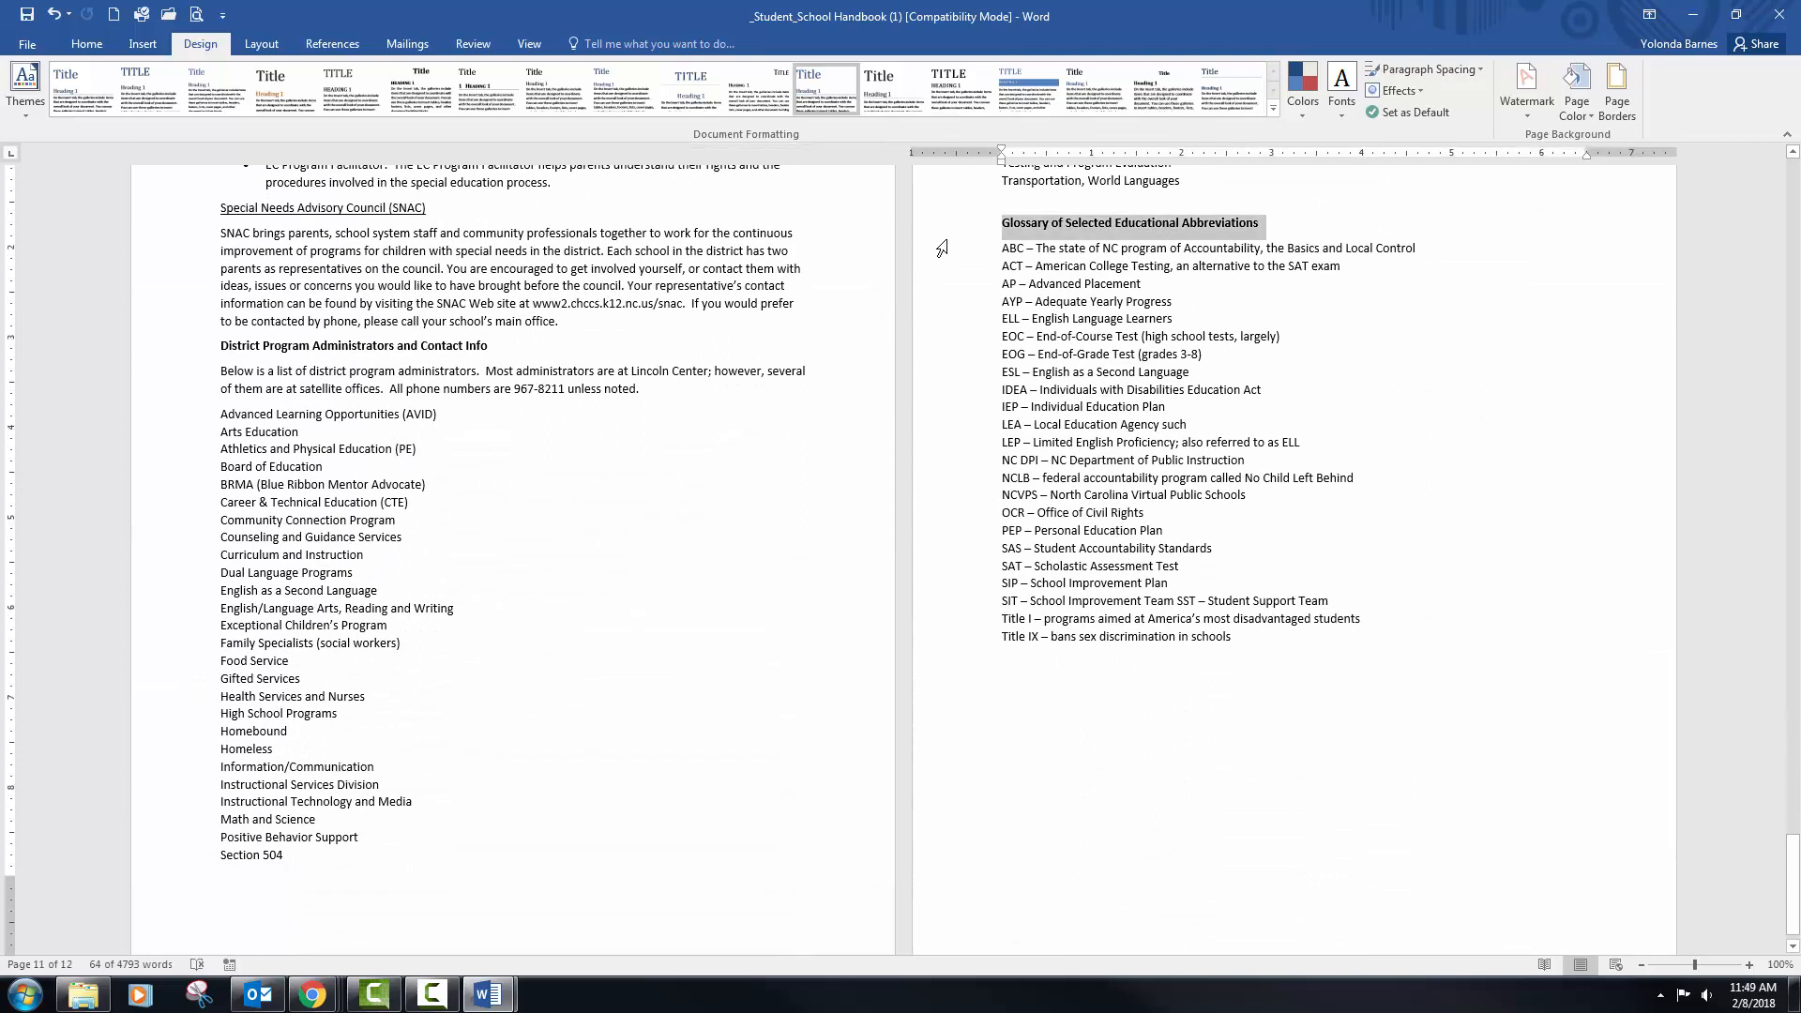
ctrl+click(195, 361)
scroll(476, 563, down, 1)
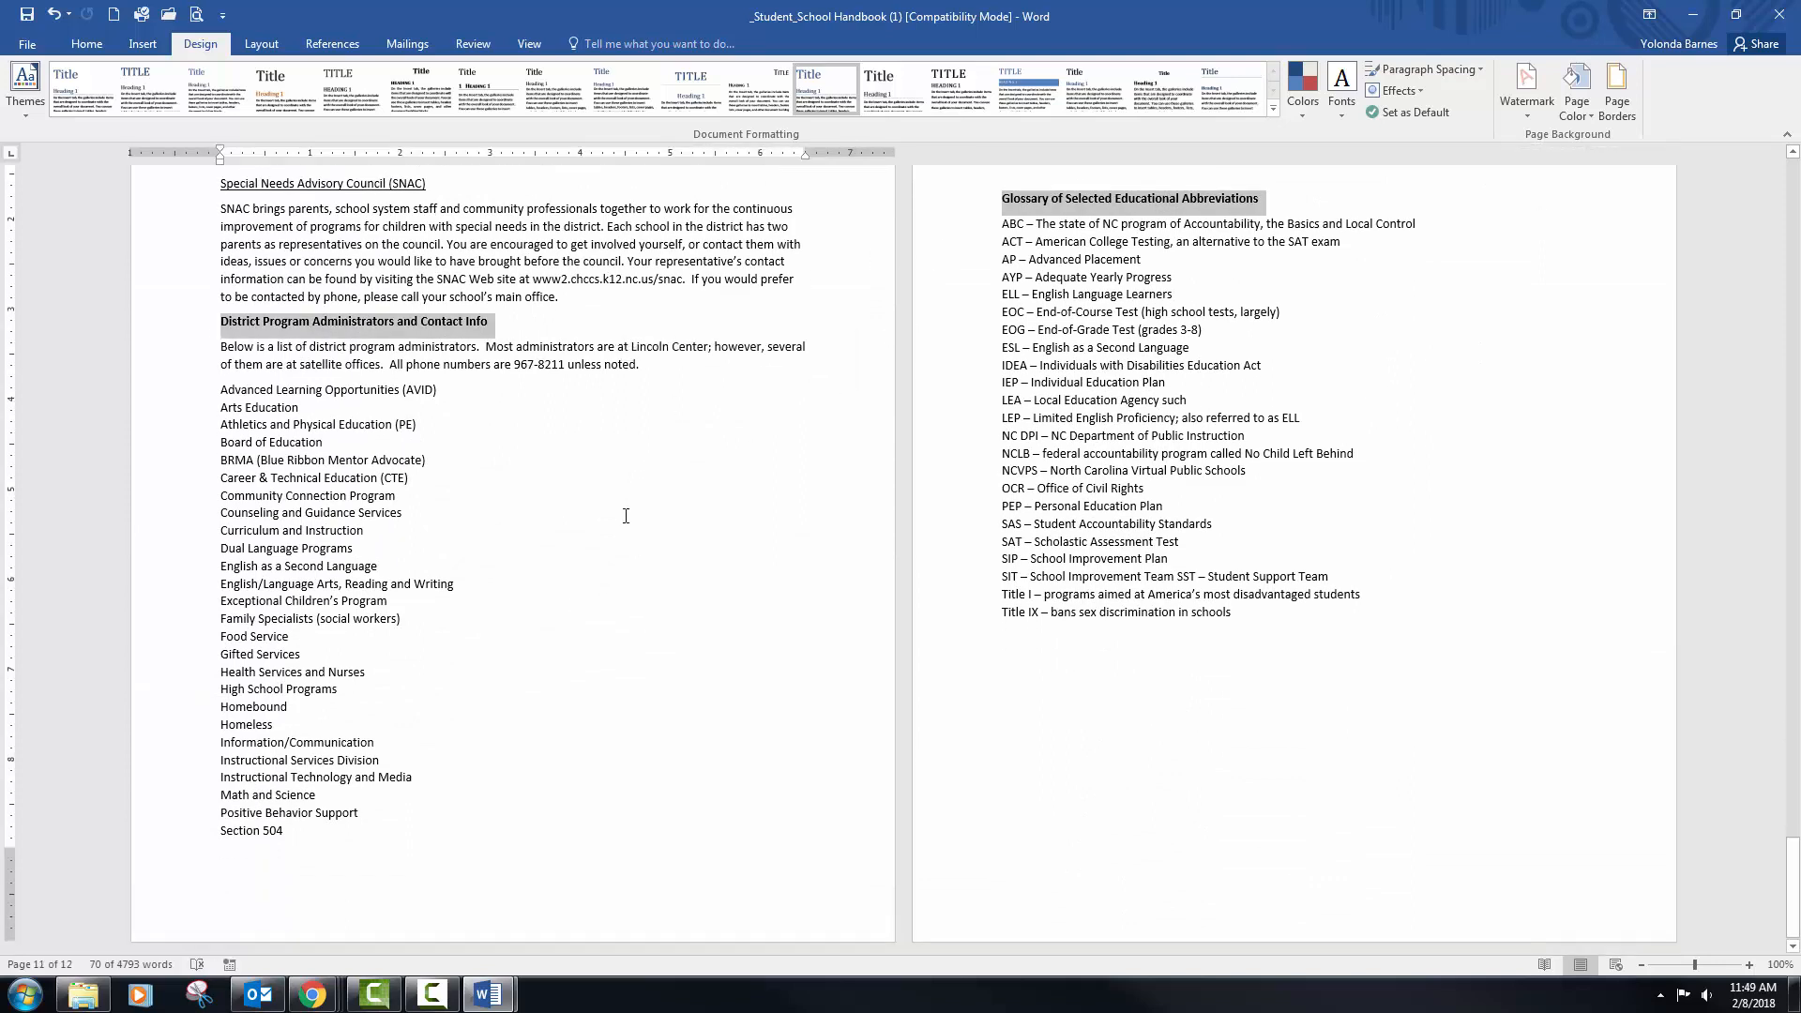
Look back through the whole handbook to check that every bold-only heading is included in the selection
scroll(622, 480, up, 6)
scroll(622, 479, up, 15)
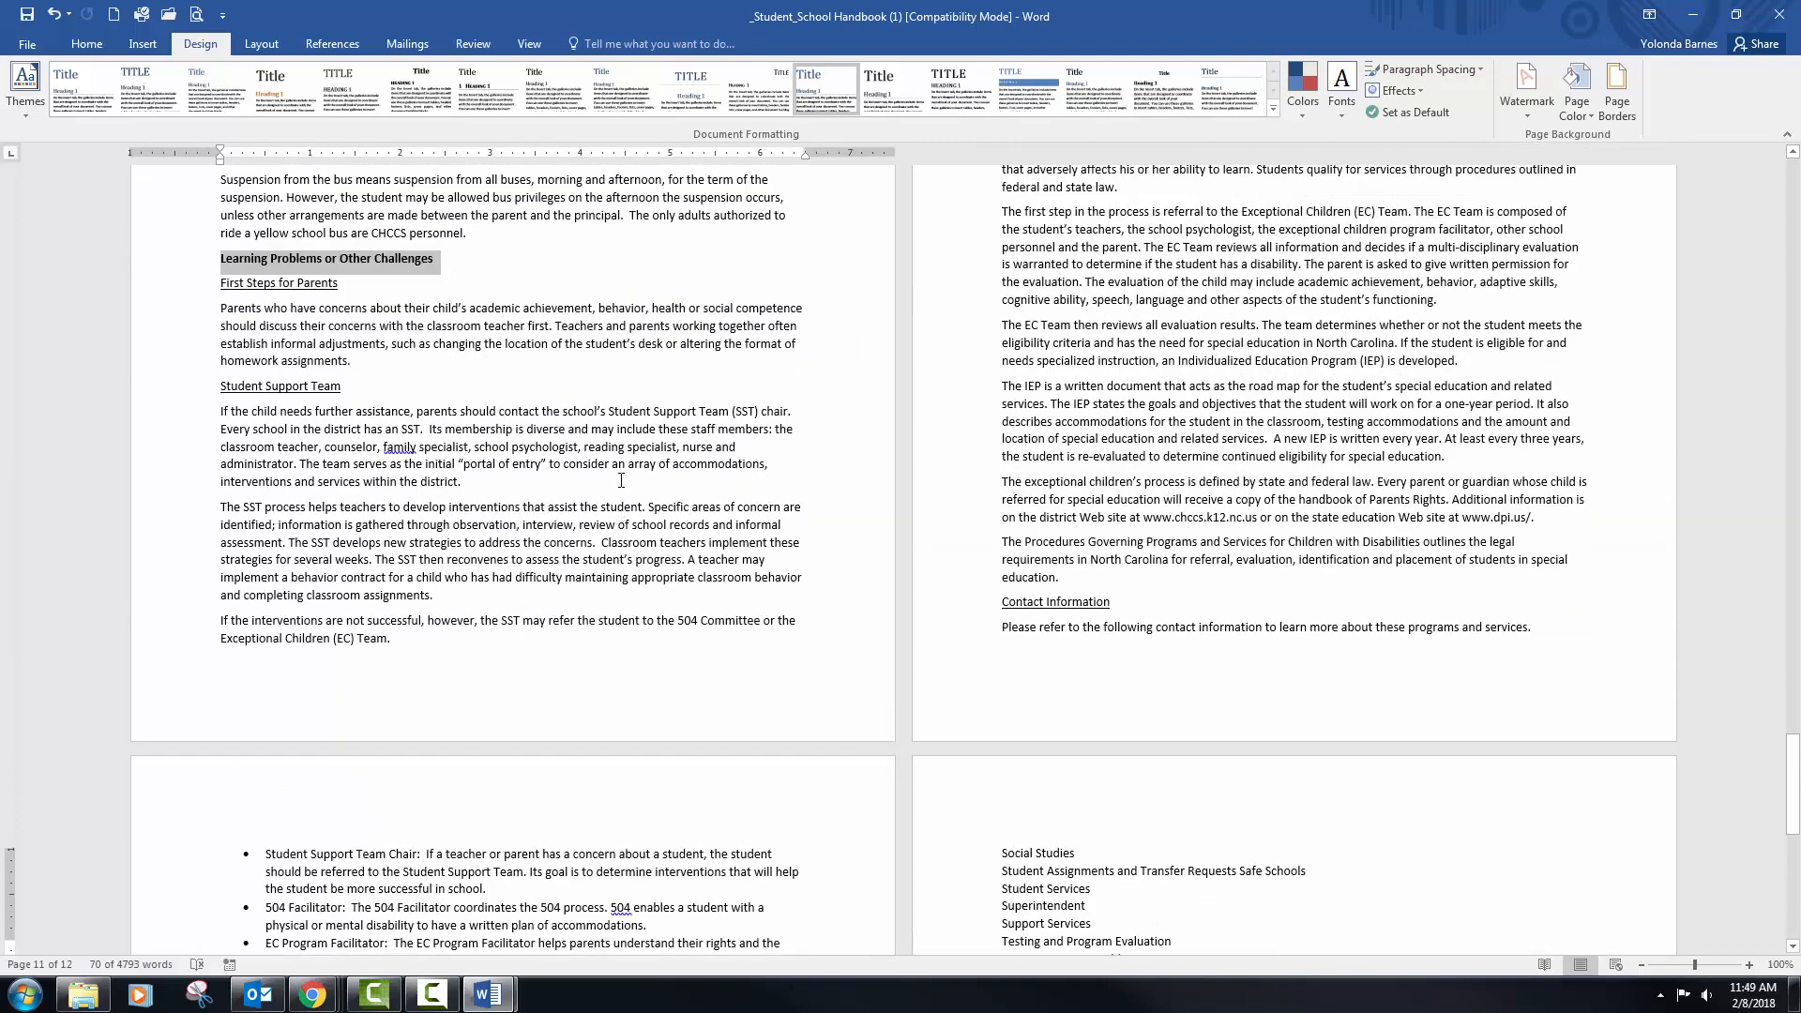
scroll(622, 479, up, 15)
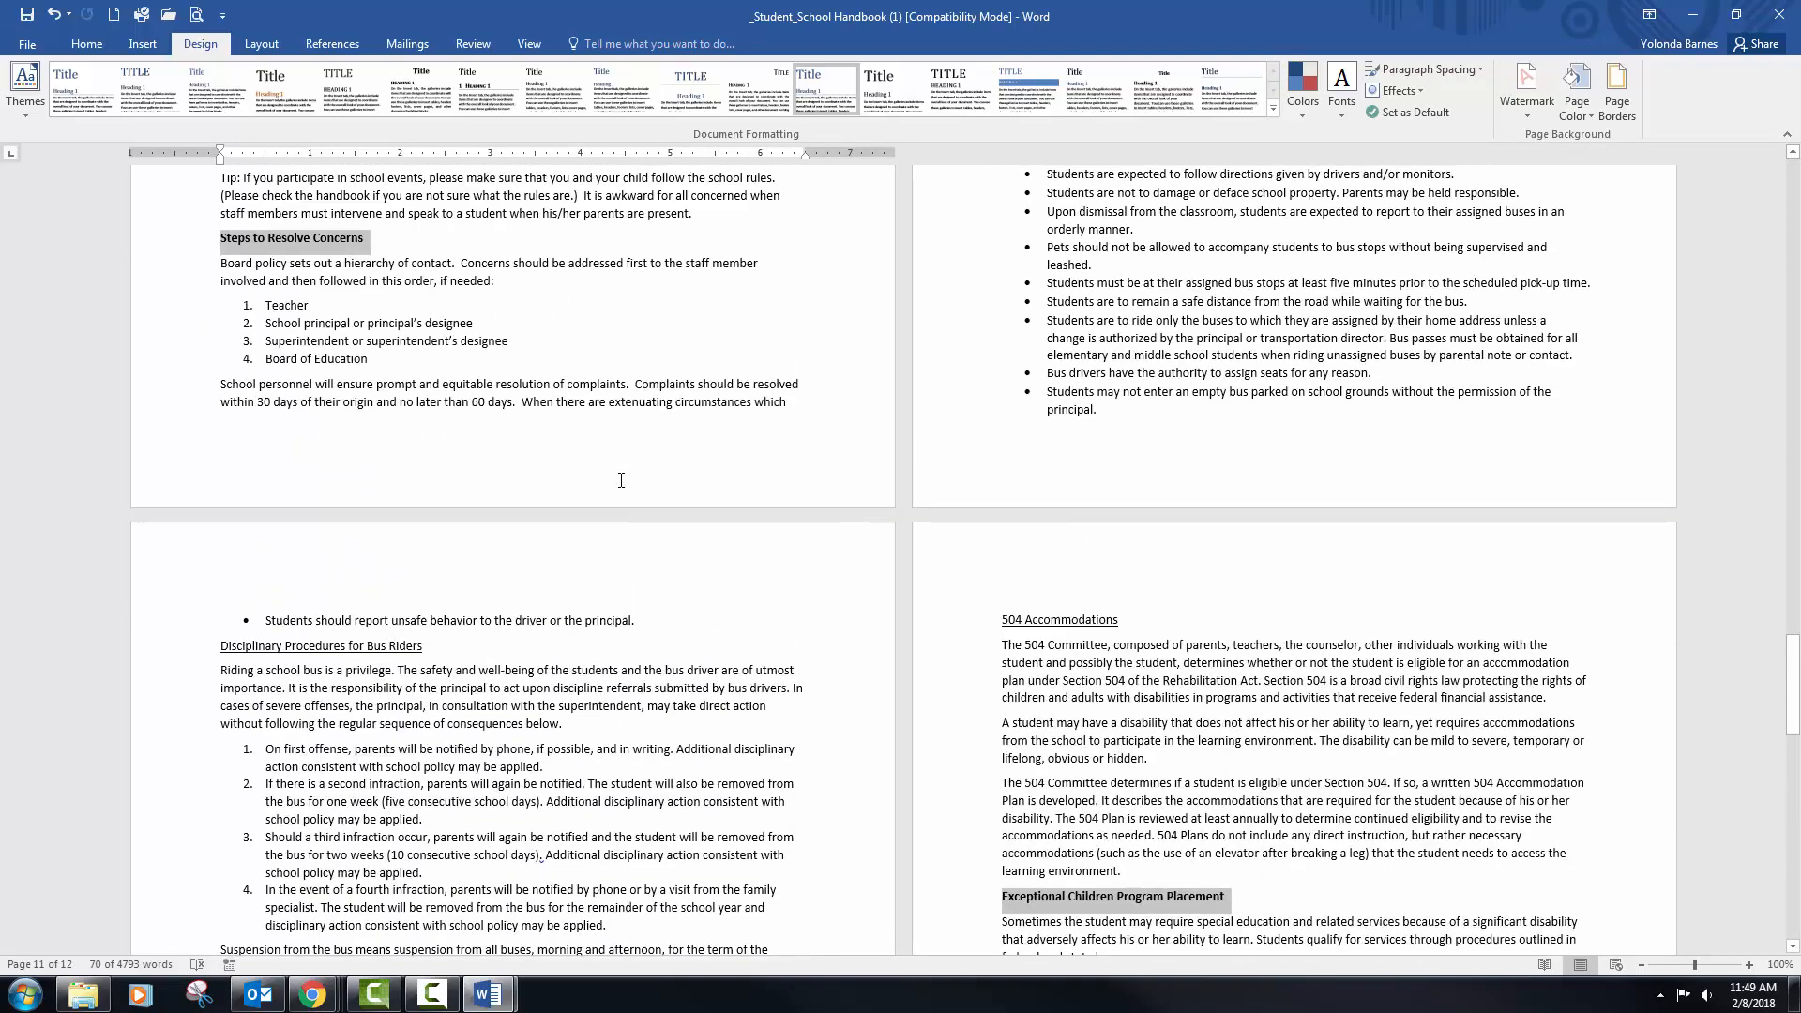
scroll(622, 480, up, 15)
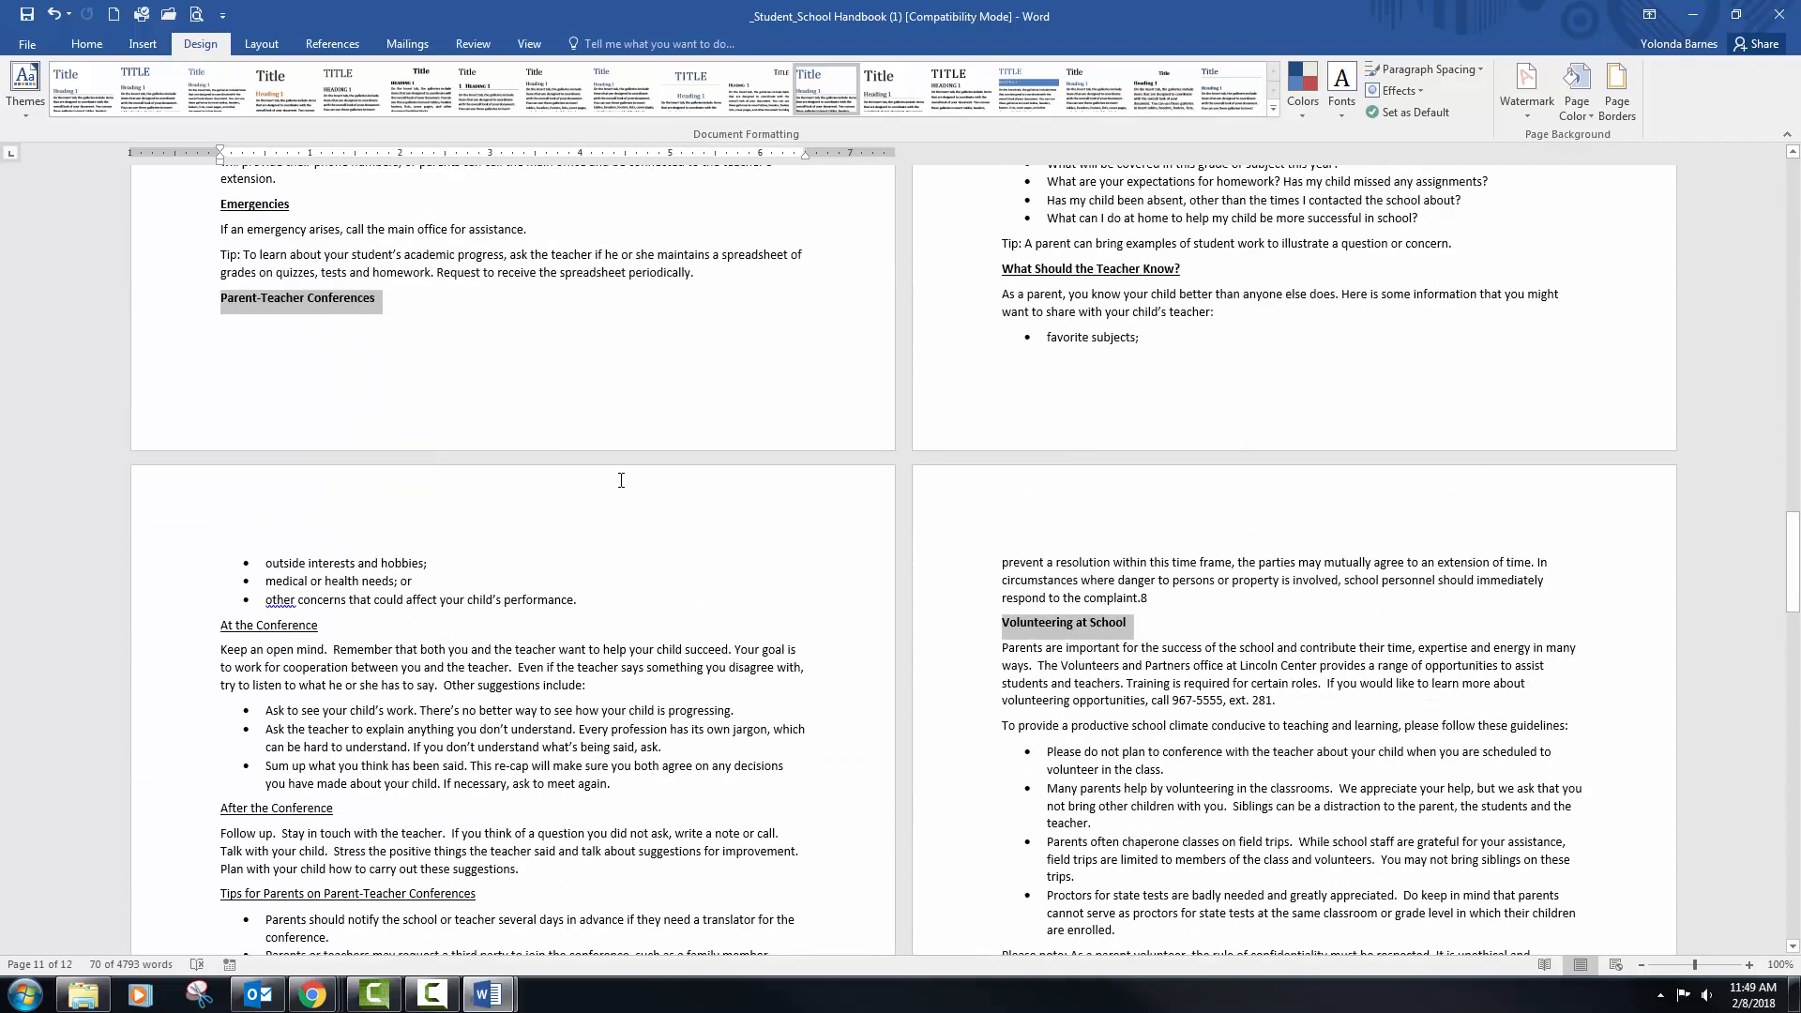
scroll(621, 479, up, 15)
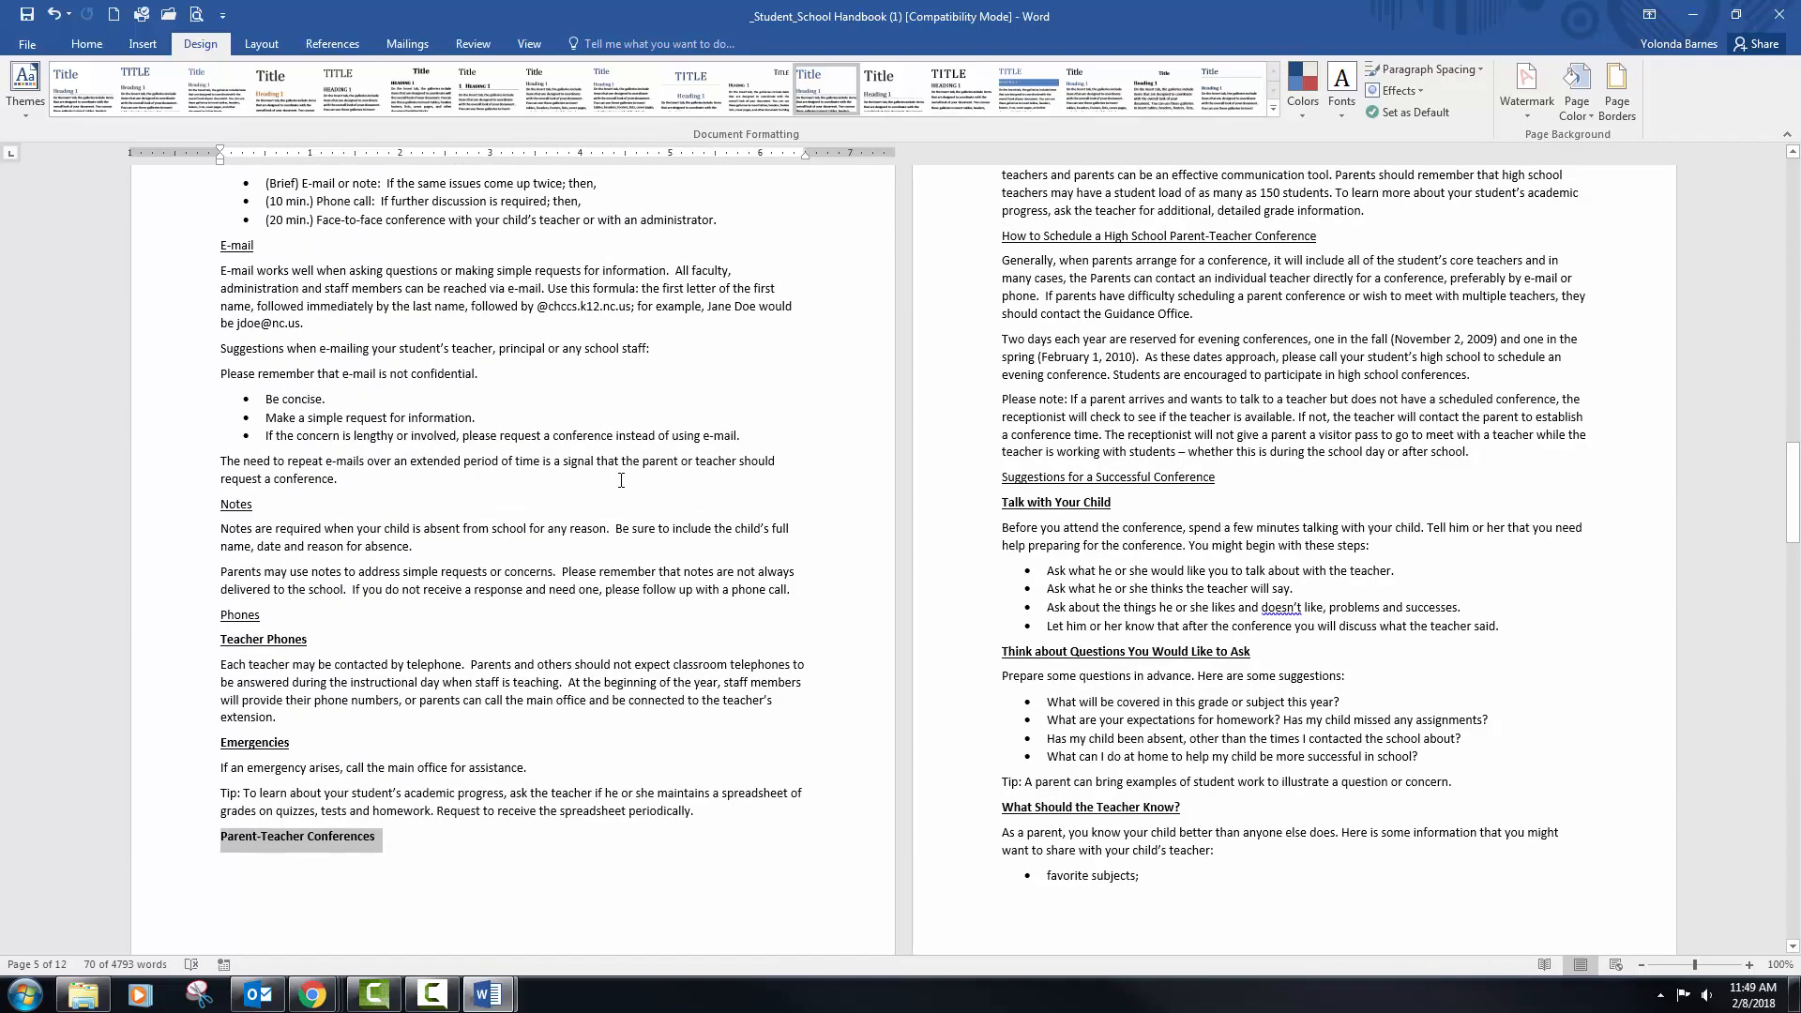
scroll(619, 480, up, 10)
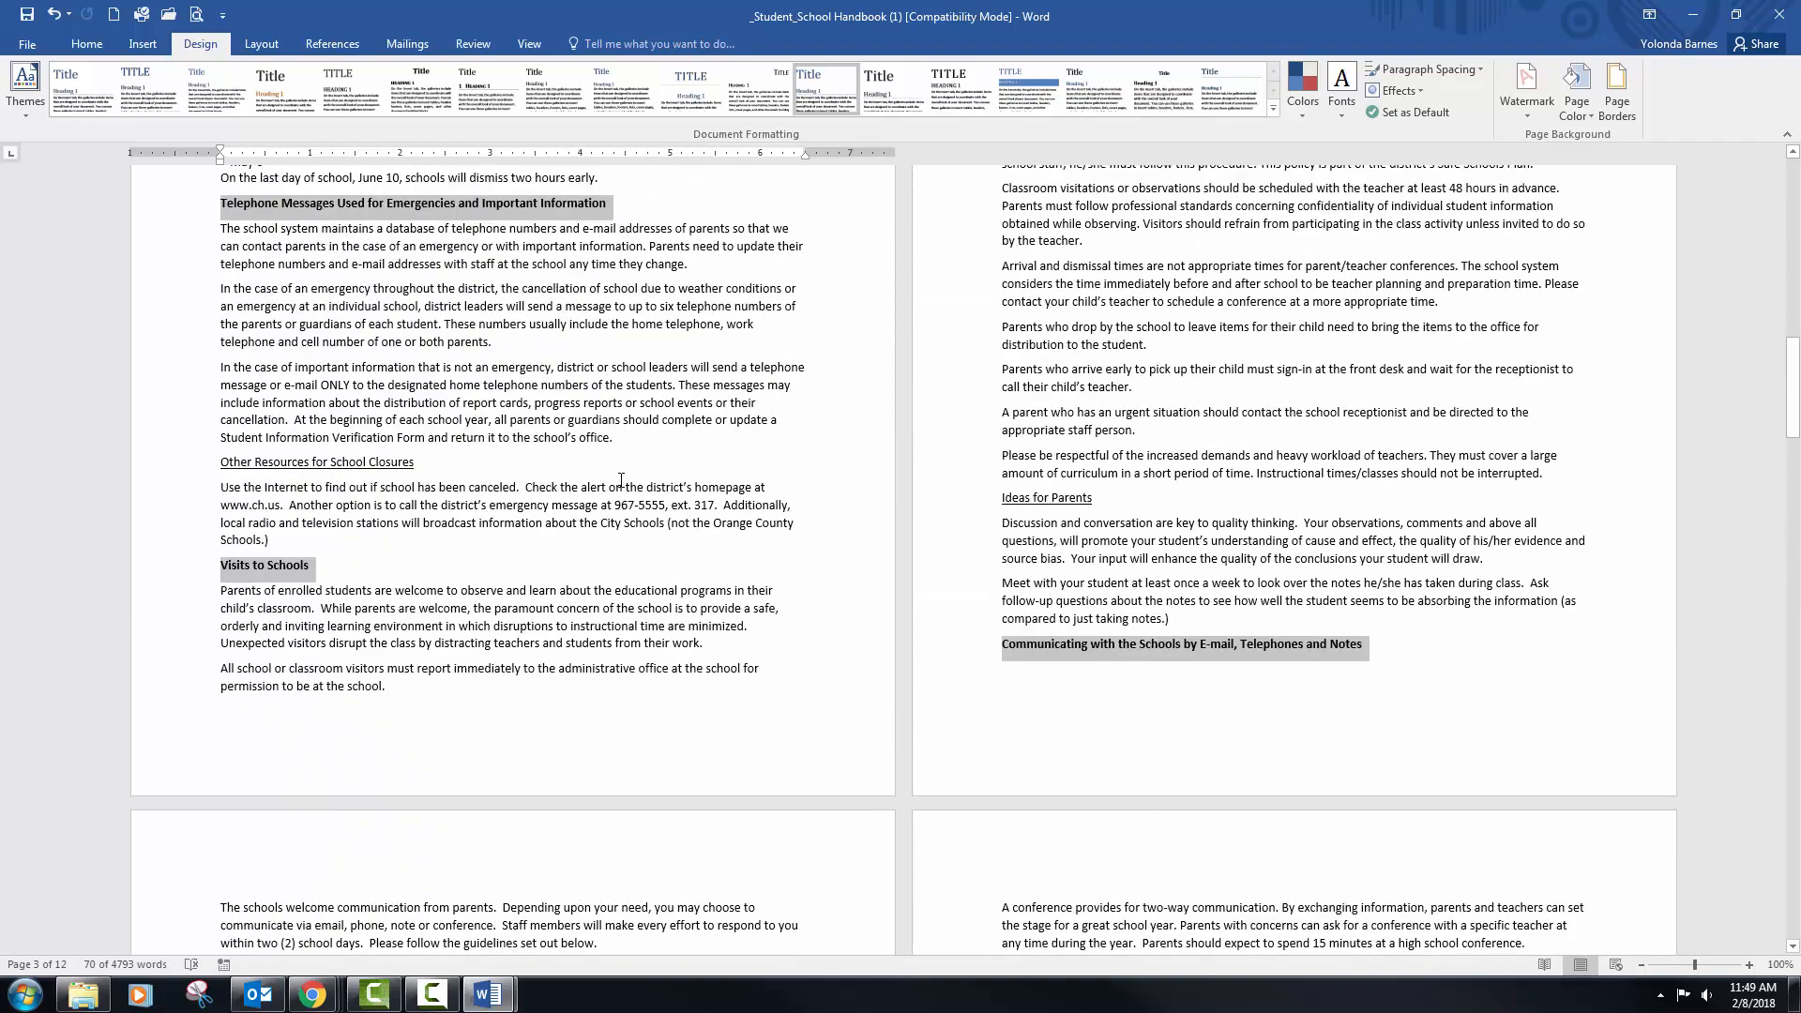
scroll(621, 480, up, 10)
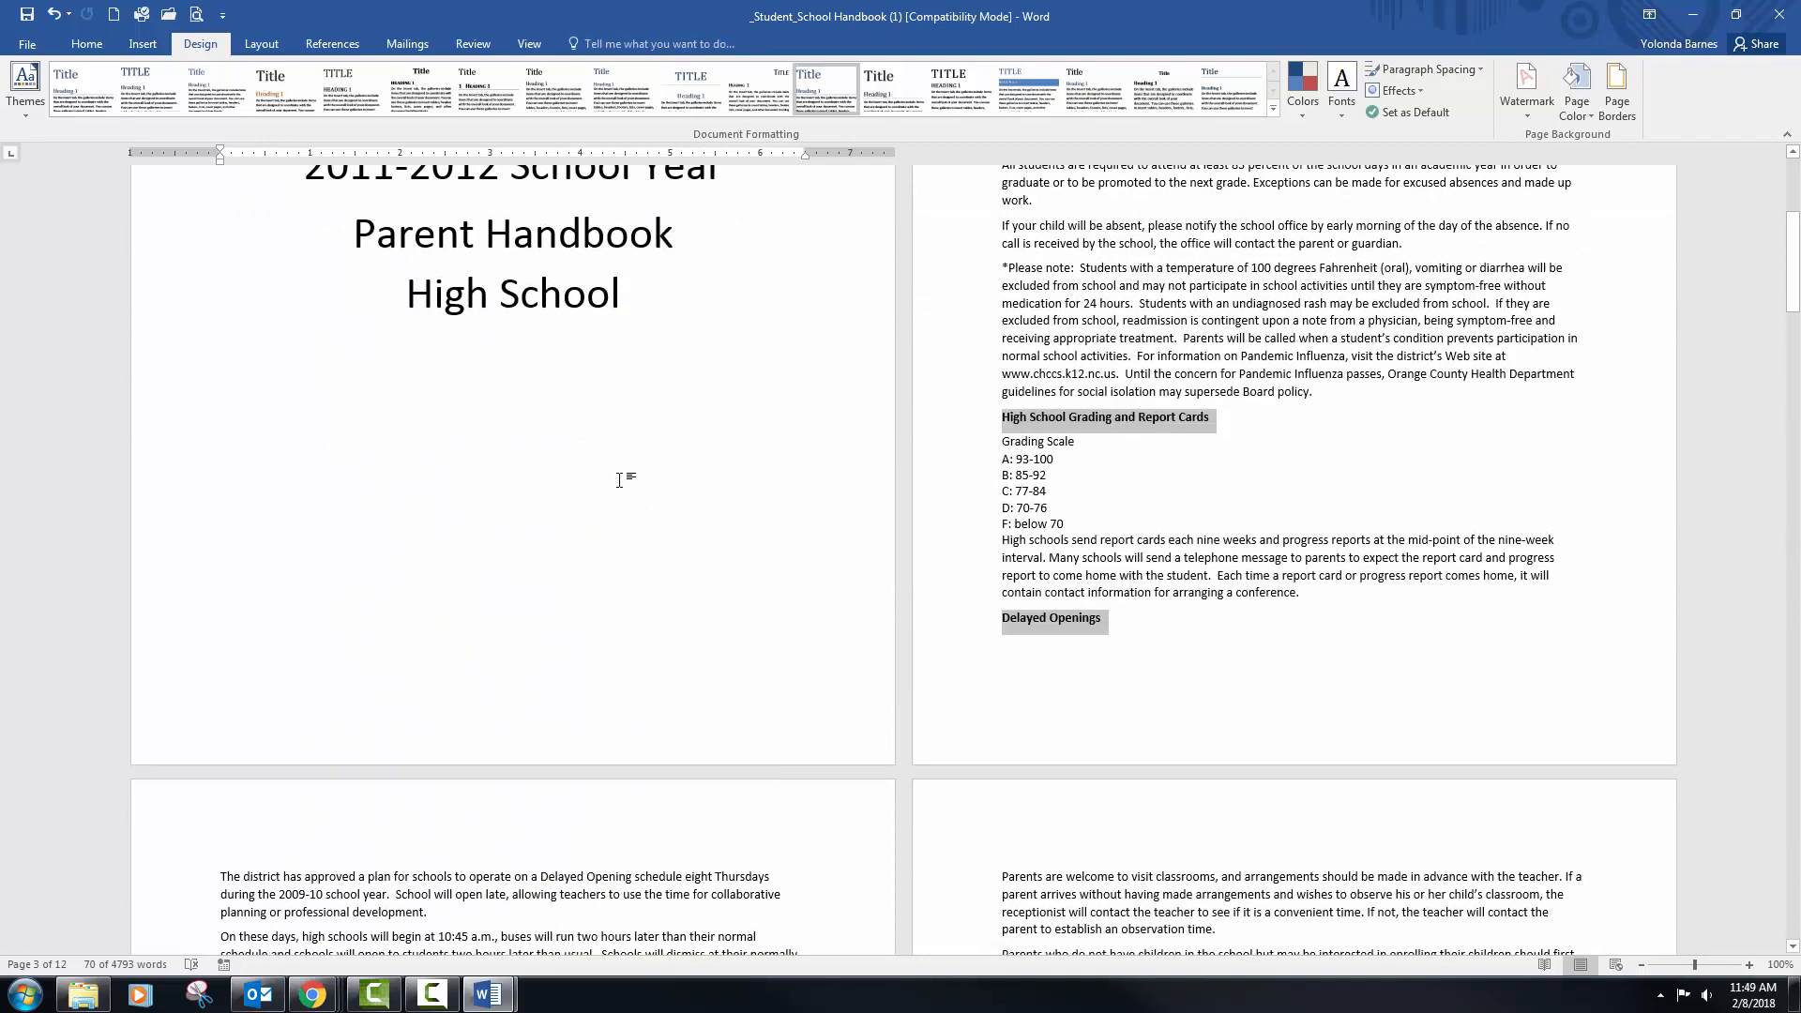
scroll(621, 480, up, 3)
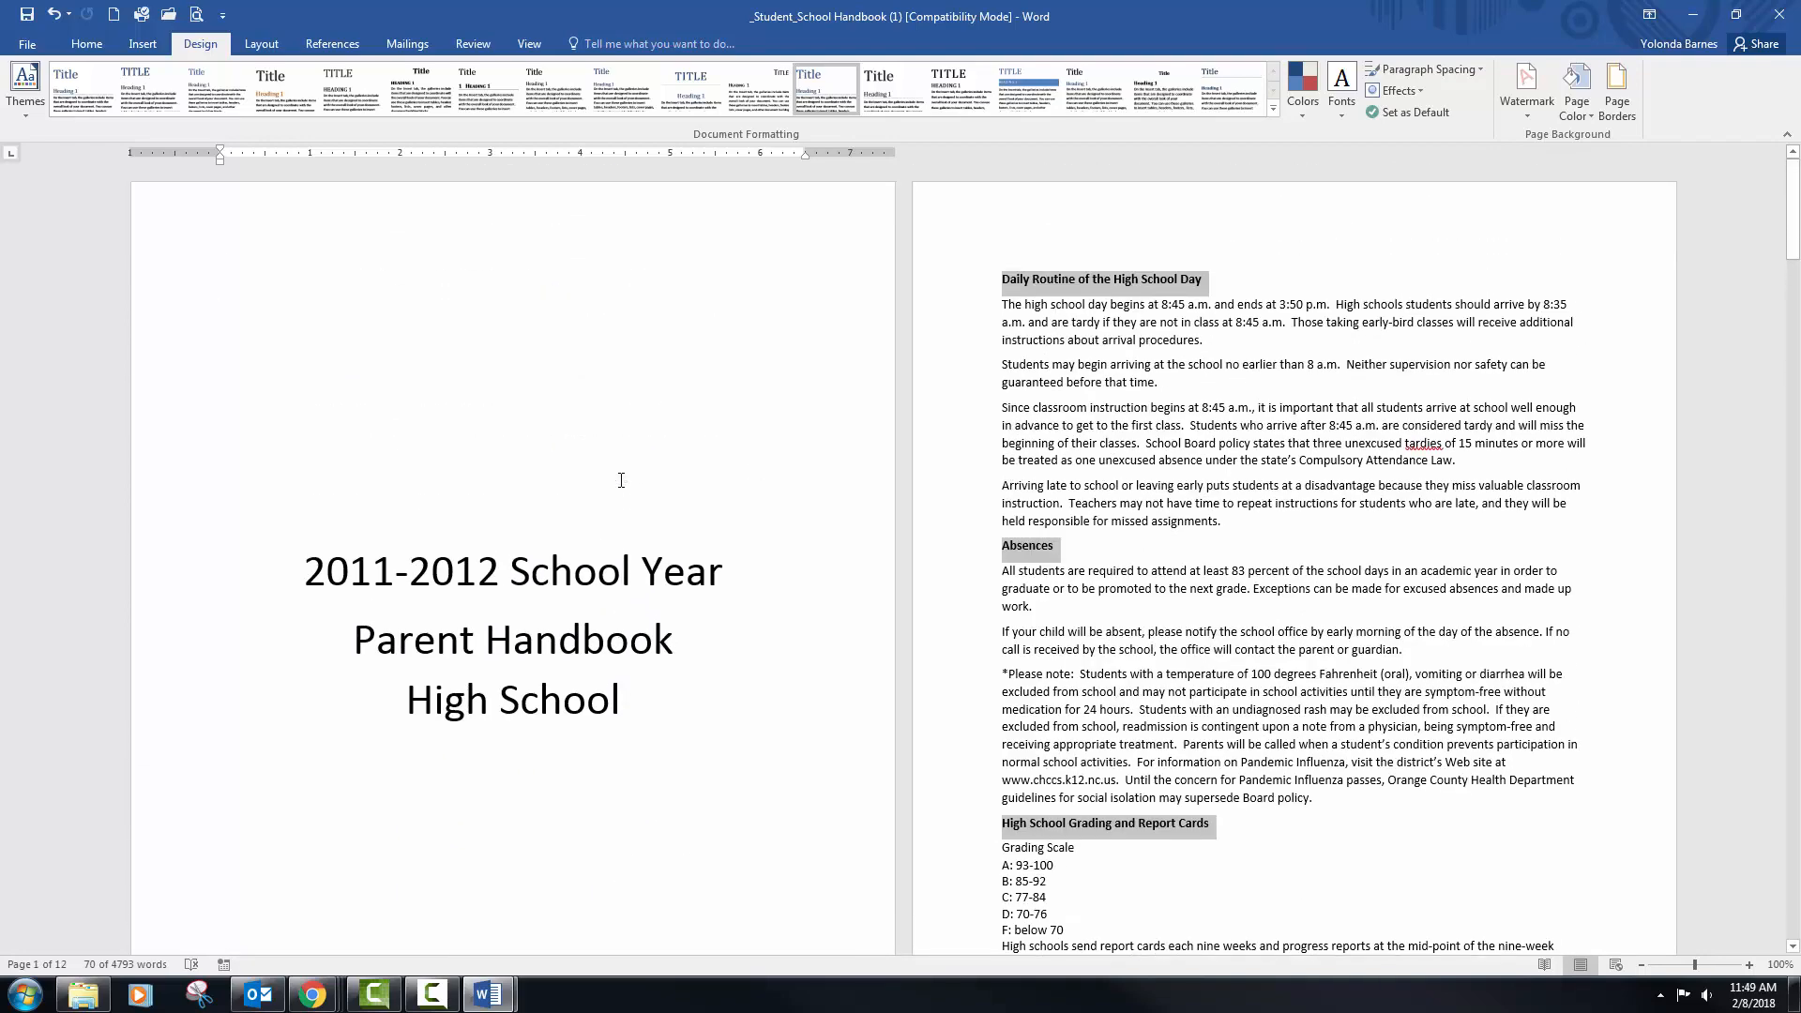
scroll(621, 480, down, 8)
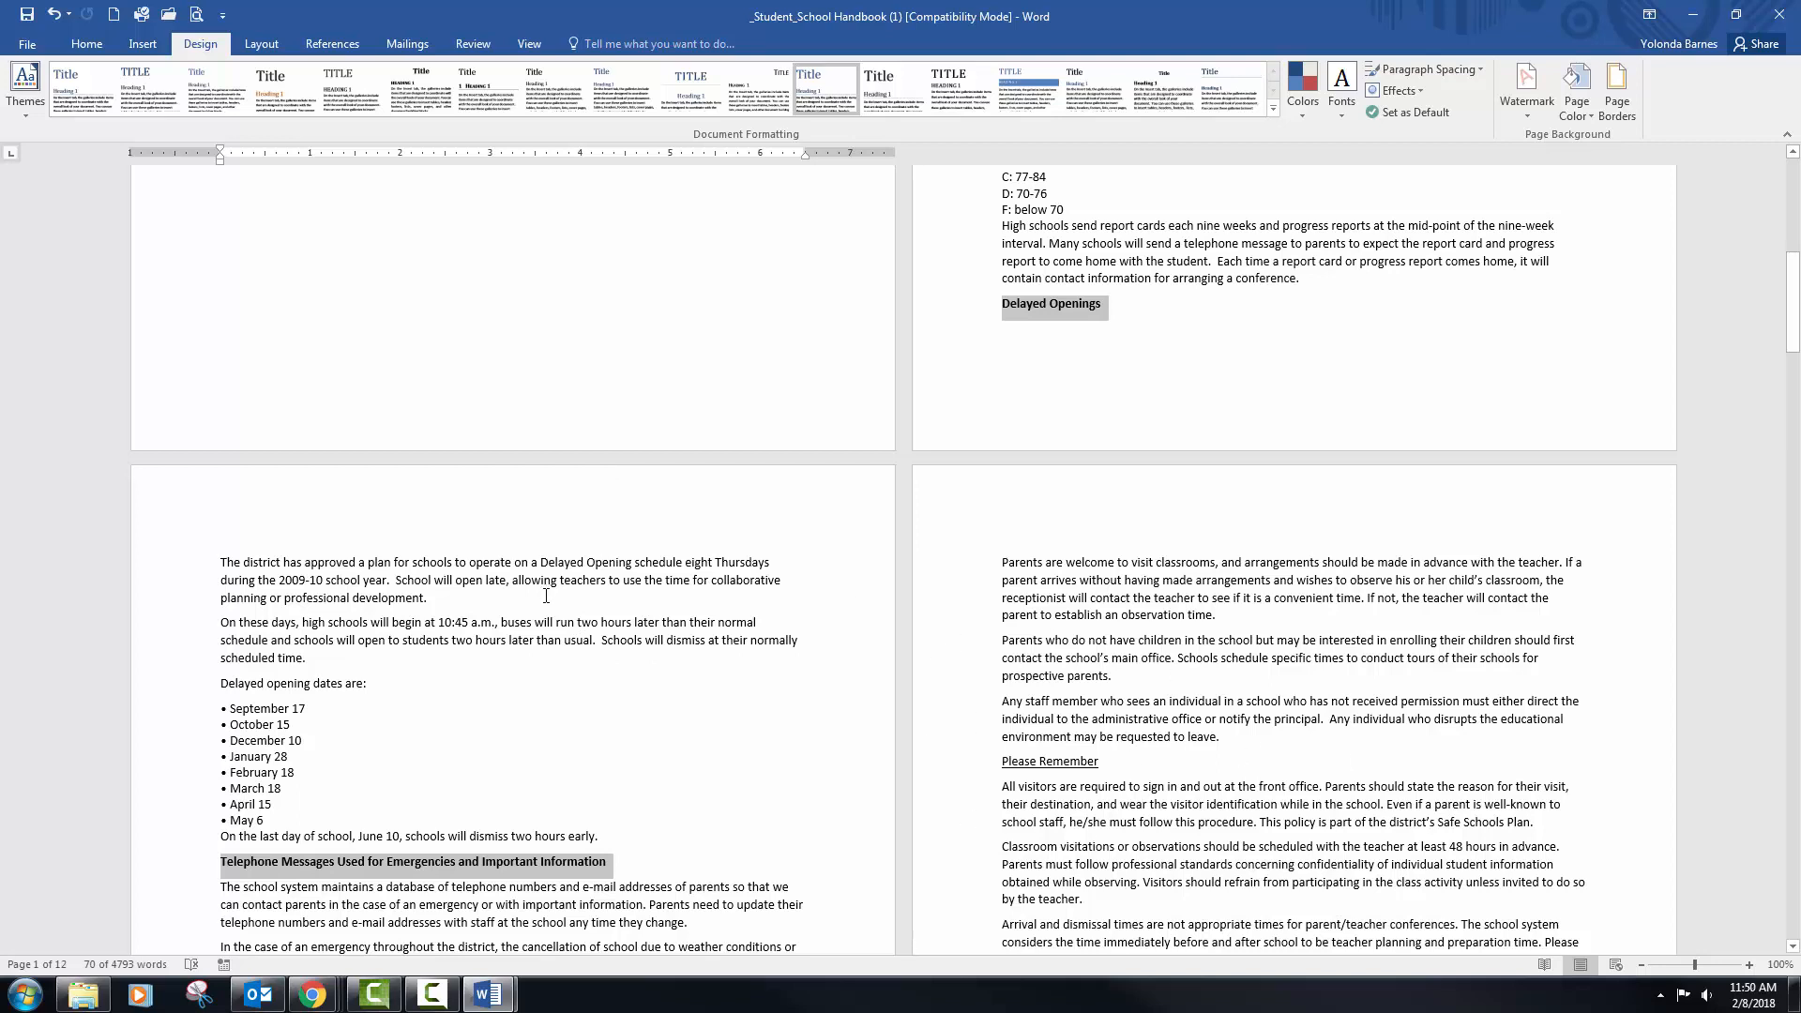
Apply the Heading 1 style to all the selected bold headings and return to the start of the handbook
click(94, 43)
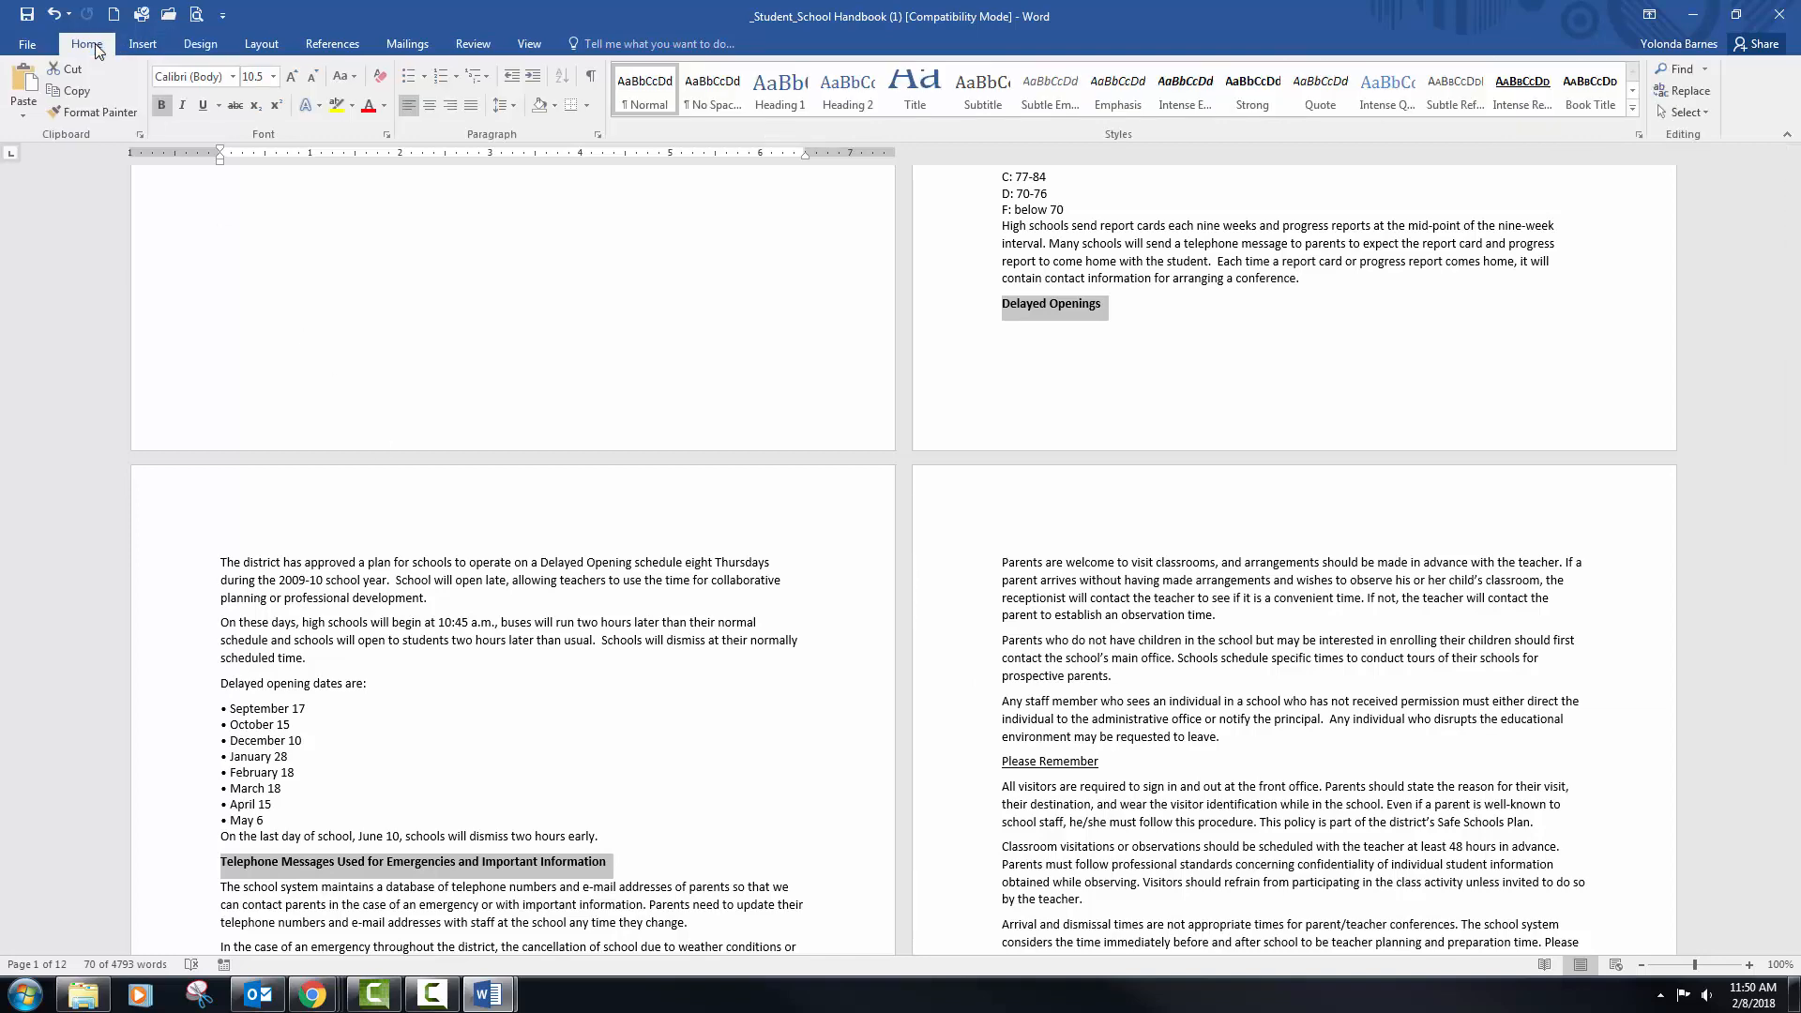
click(1635, 113)
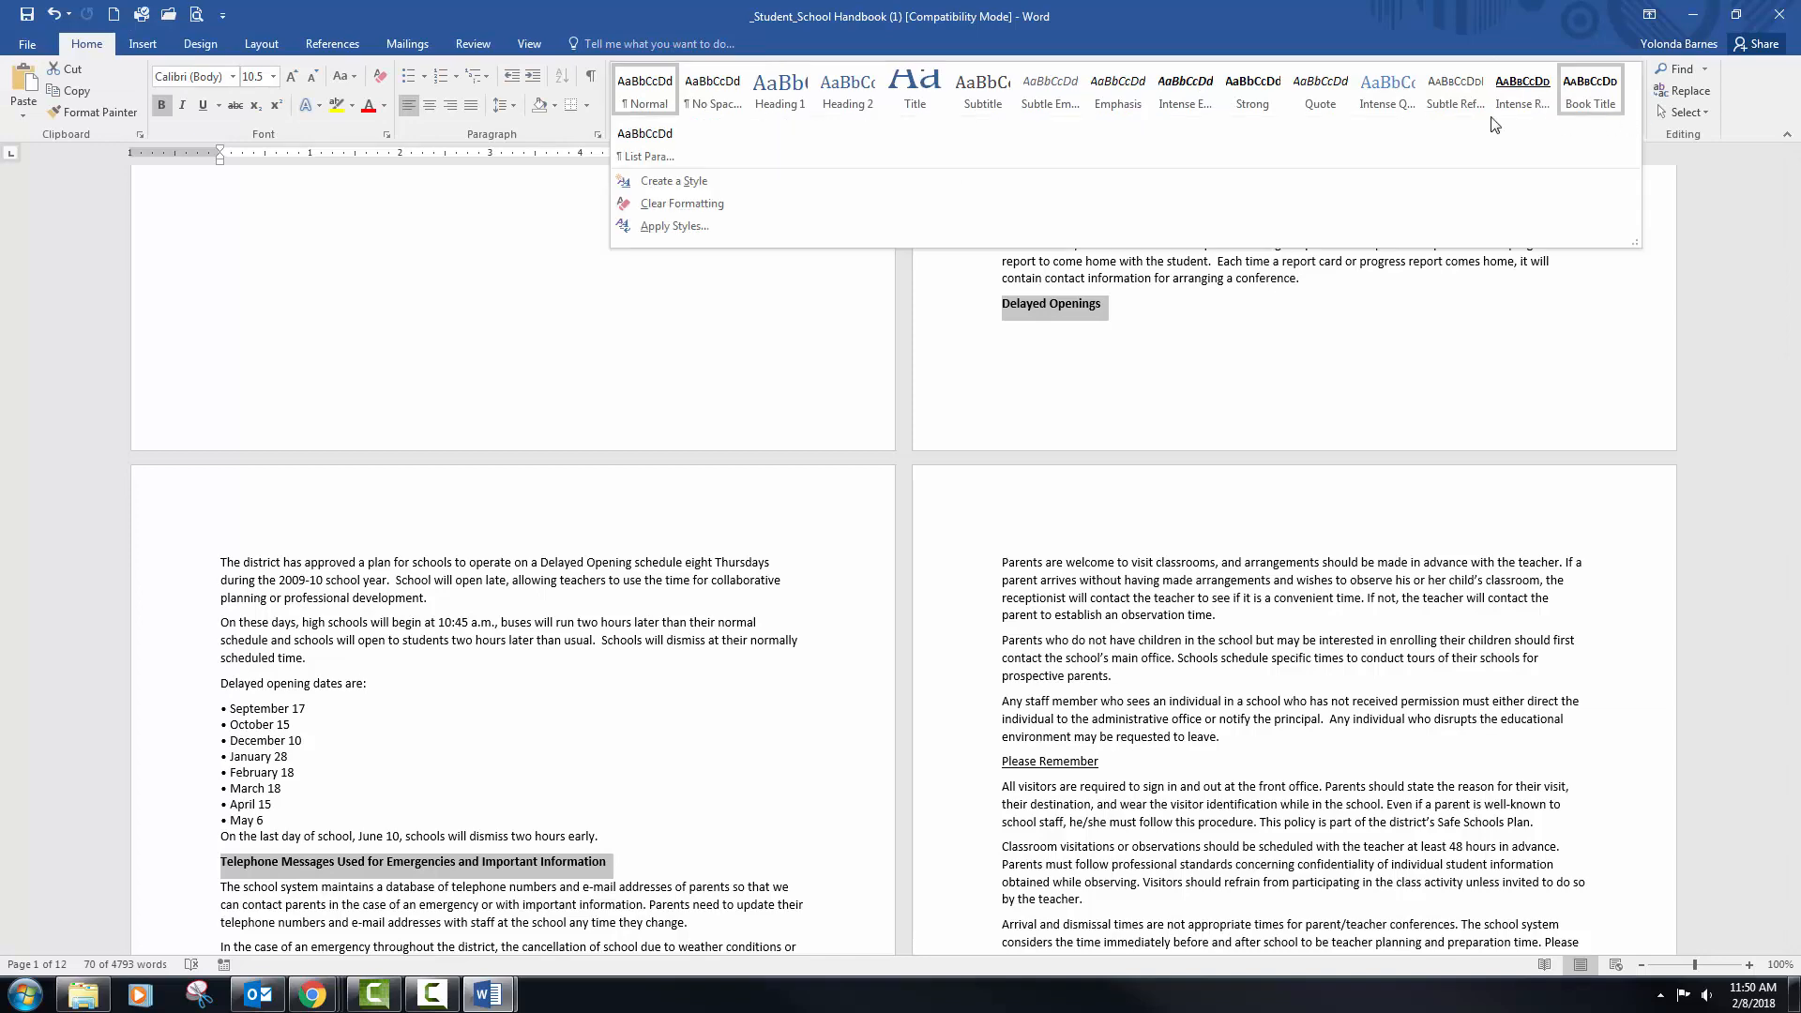
click(791, 97)
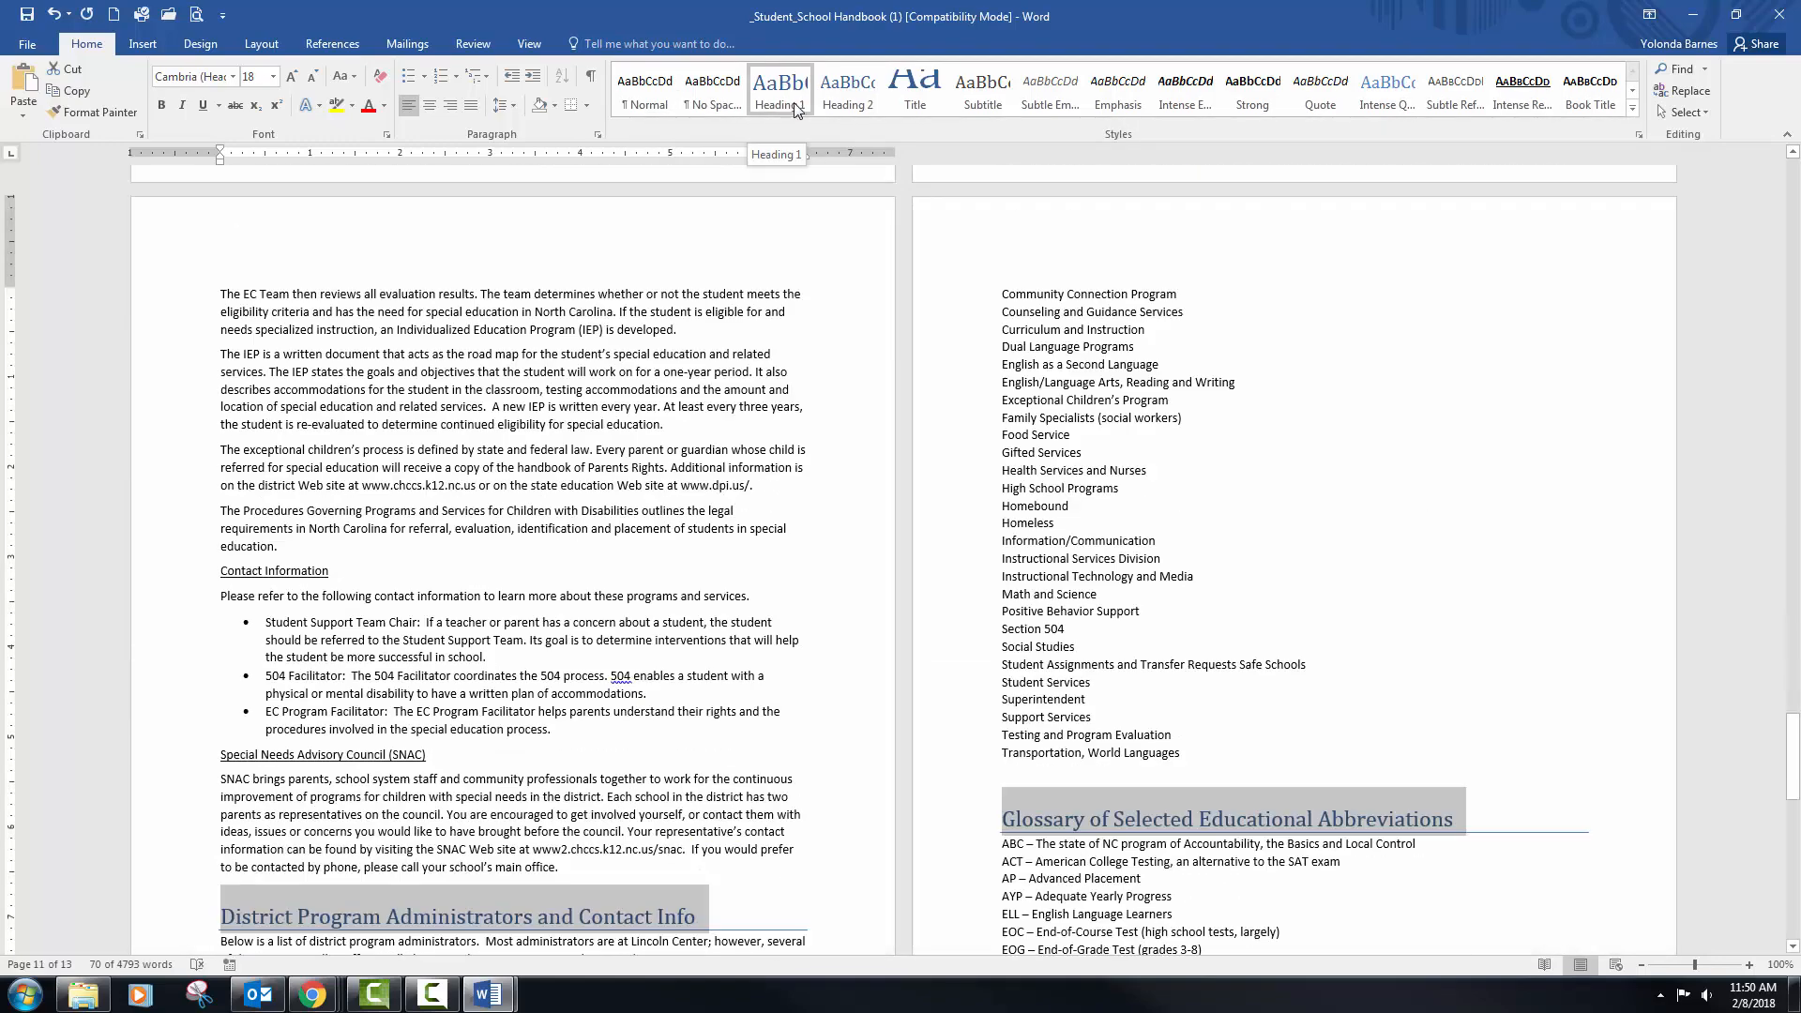
key(ctrl+Home)
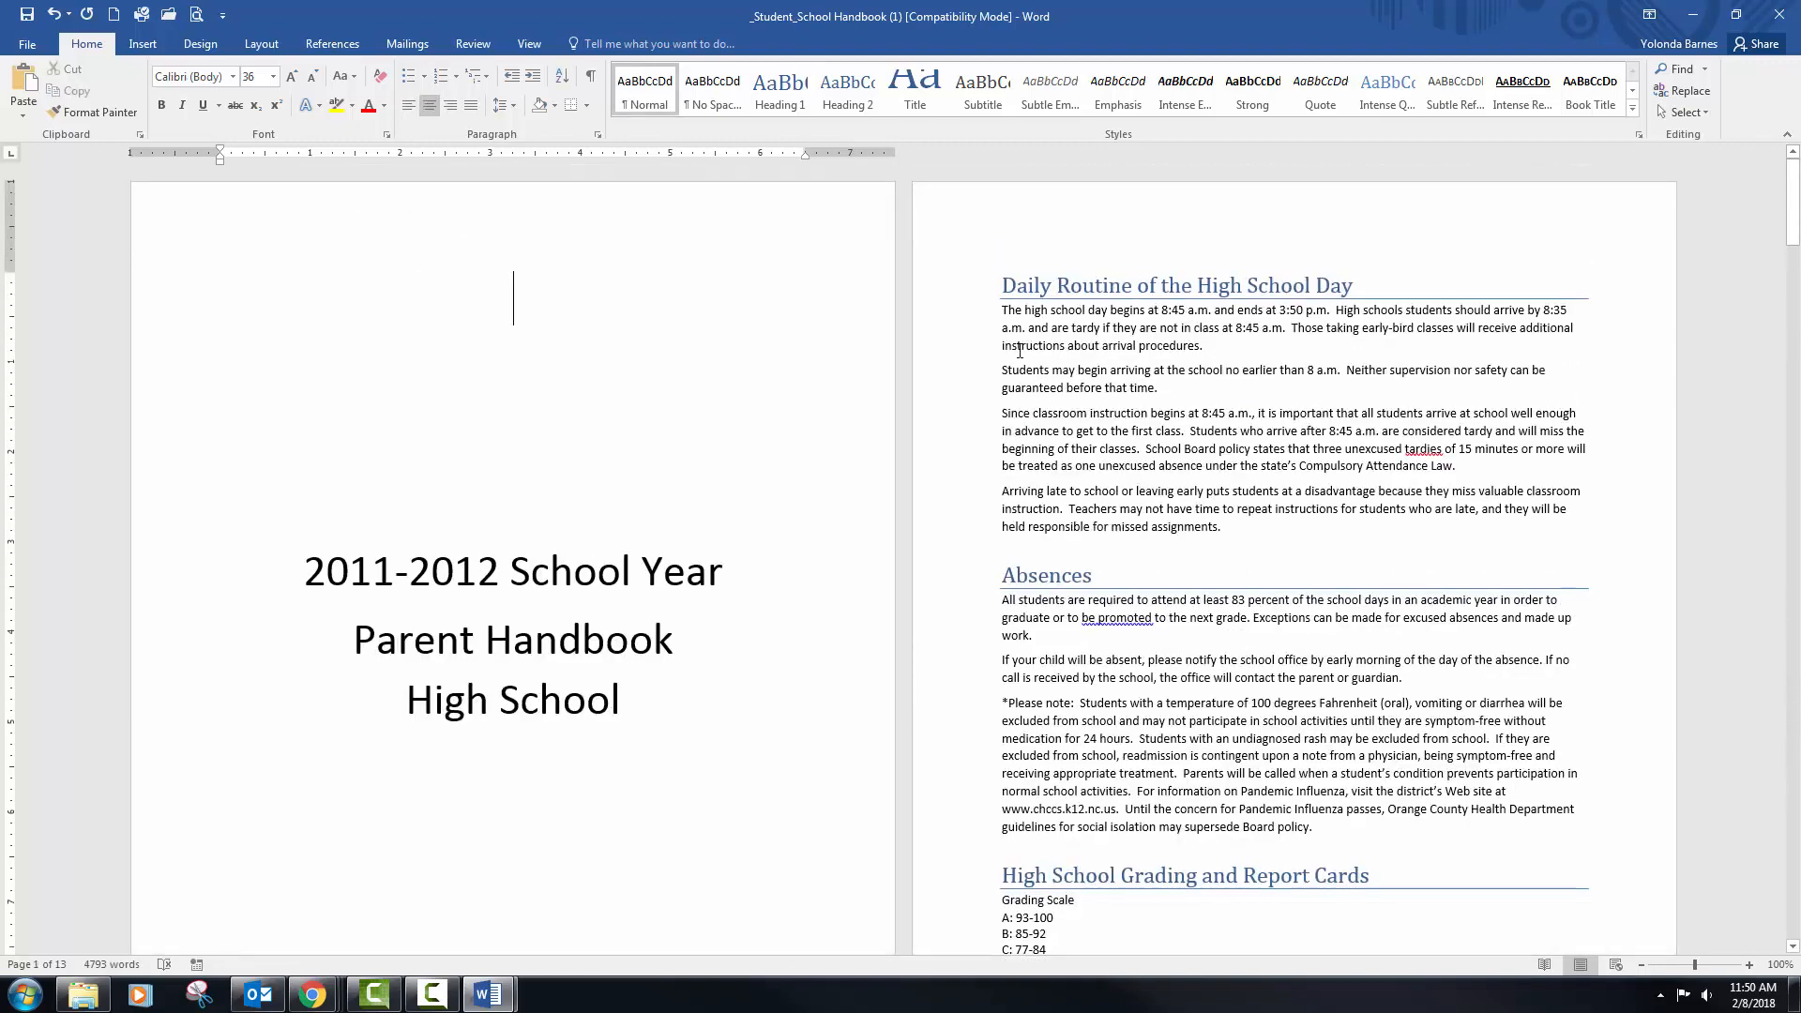
Select the underlined-only headings Please Remember, Other Resources for School Closures and Ideas for Parents together
click(1144, 373)
scroll(1126, 394, down, 10)
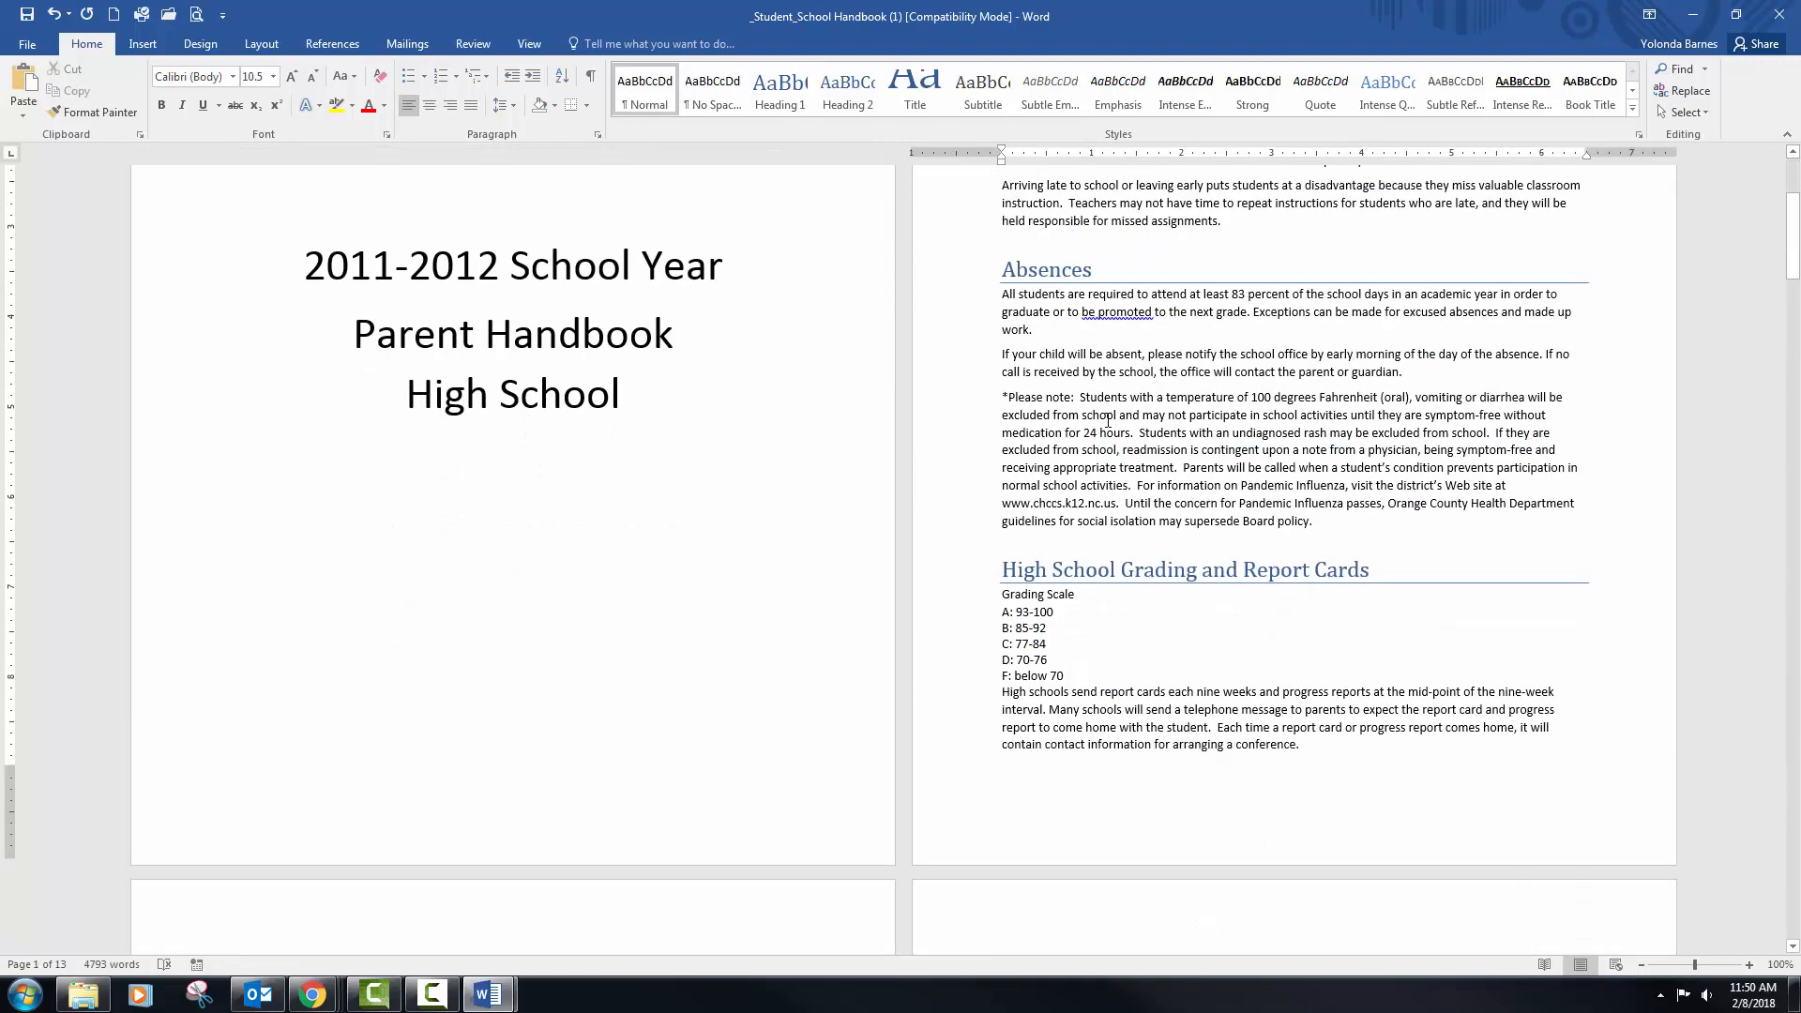
scroll(1105, 421, down, 9)
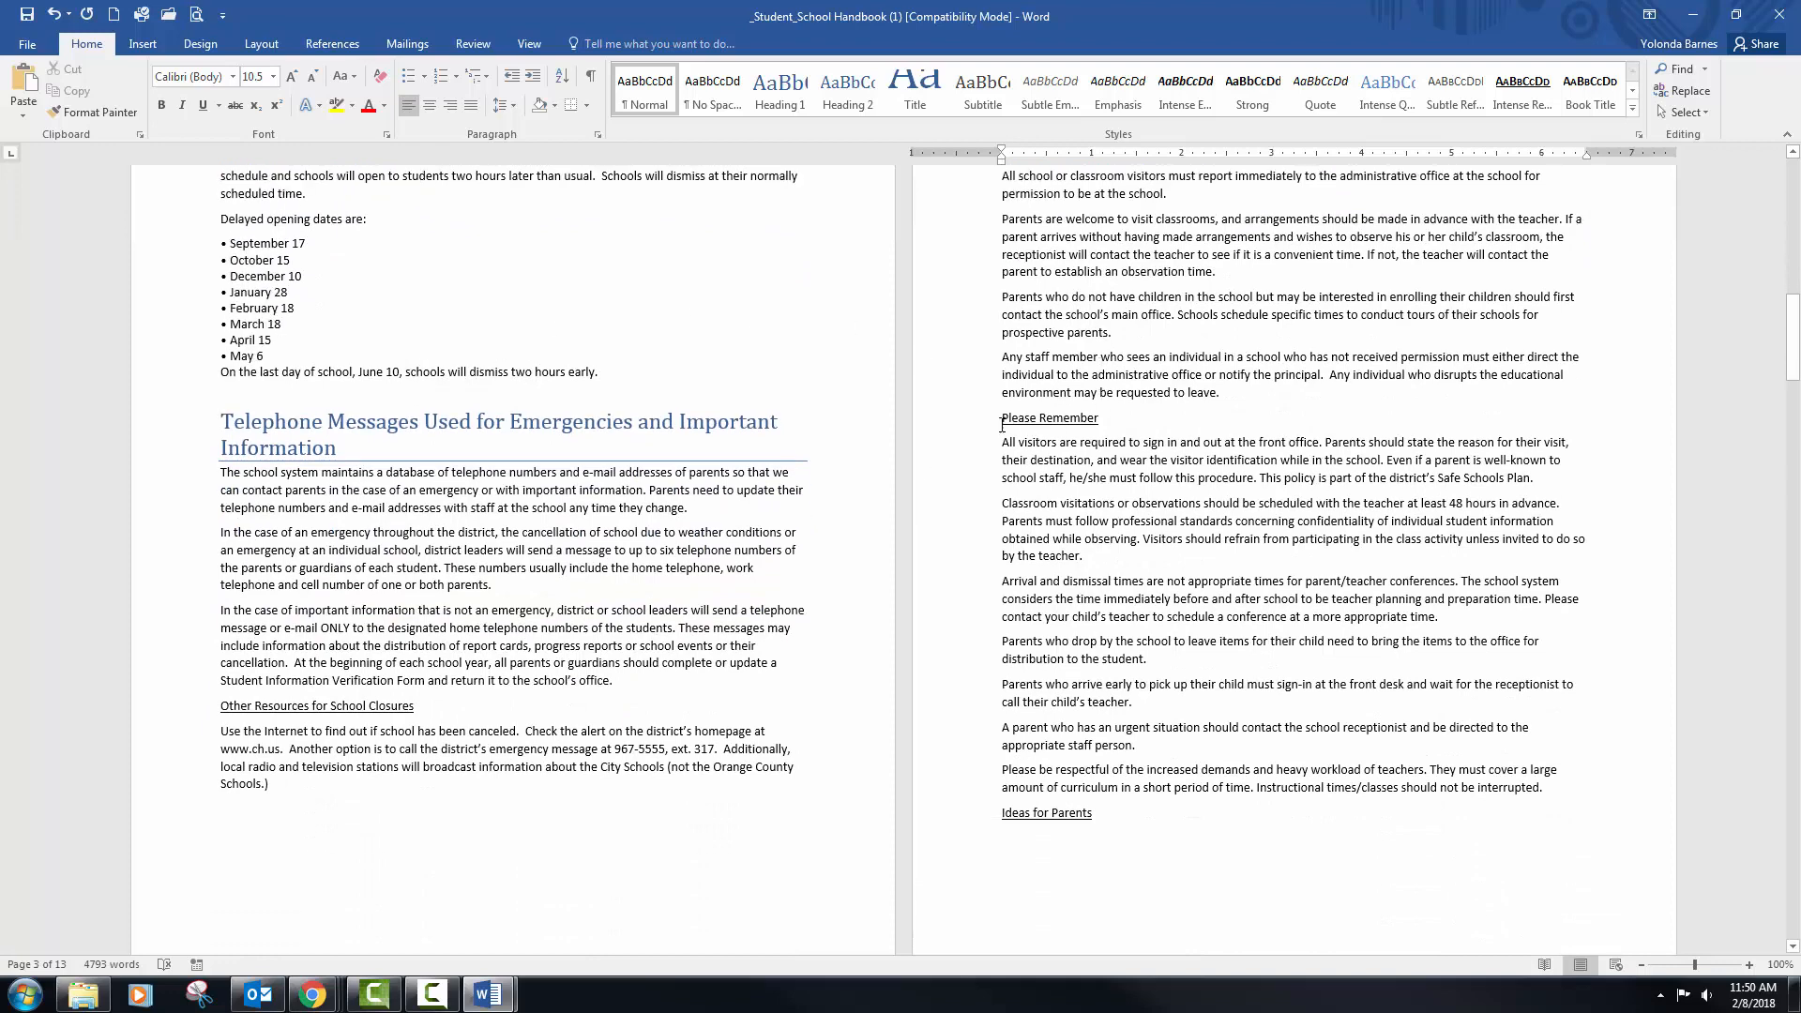
click(982, 424)
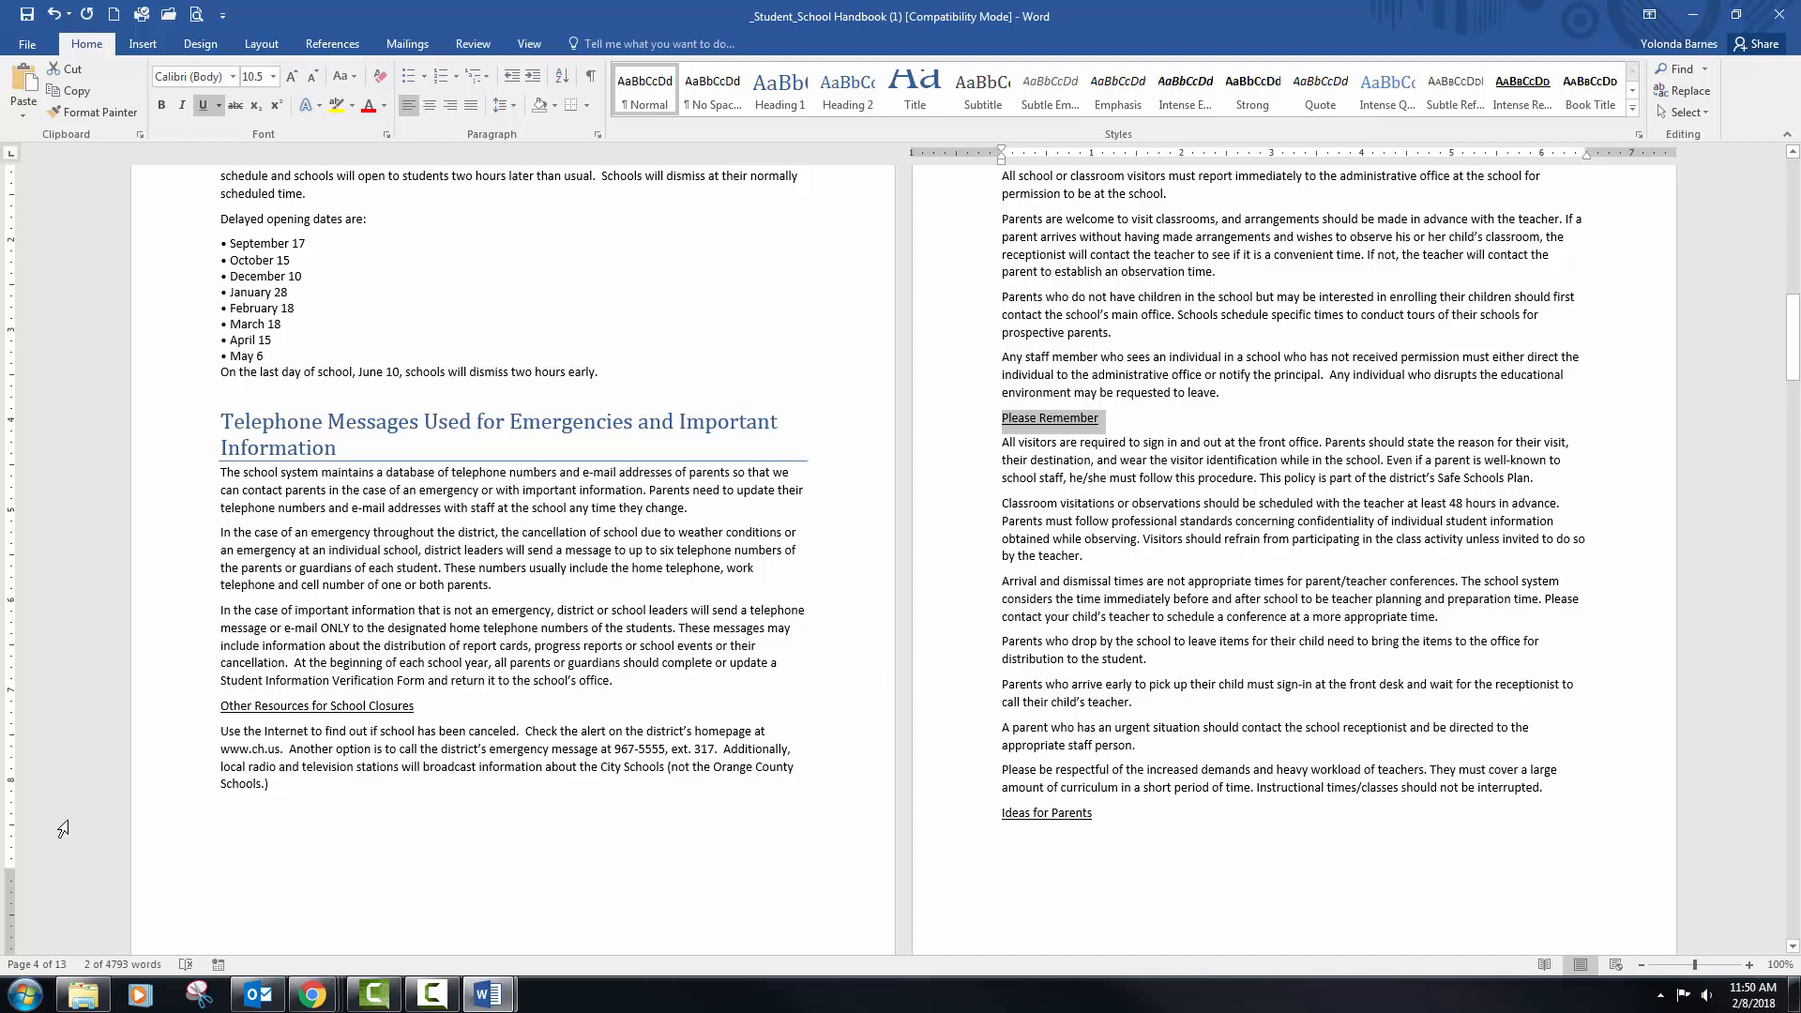
ctrl+click(195, 714)
ctrl+click(966, 818)
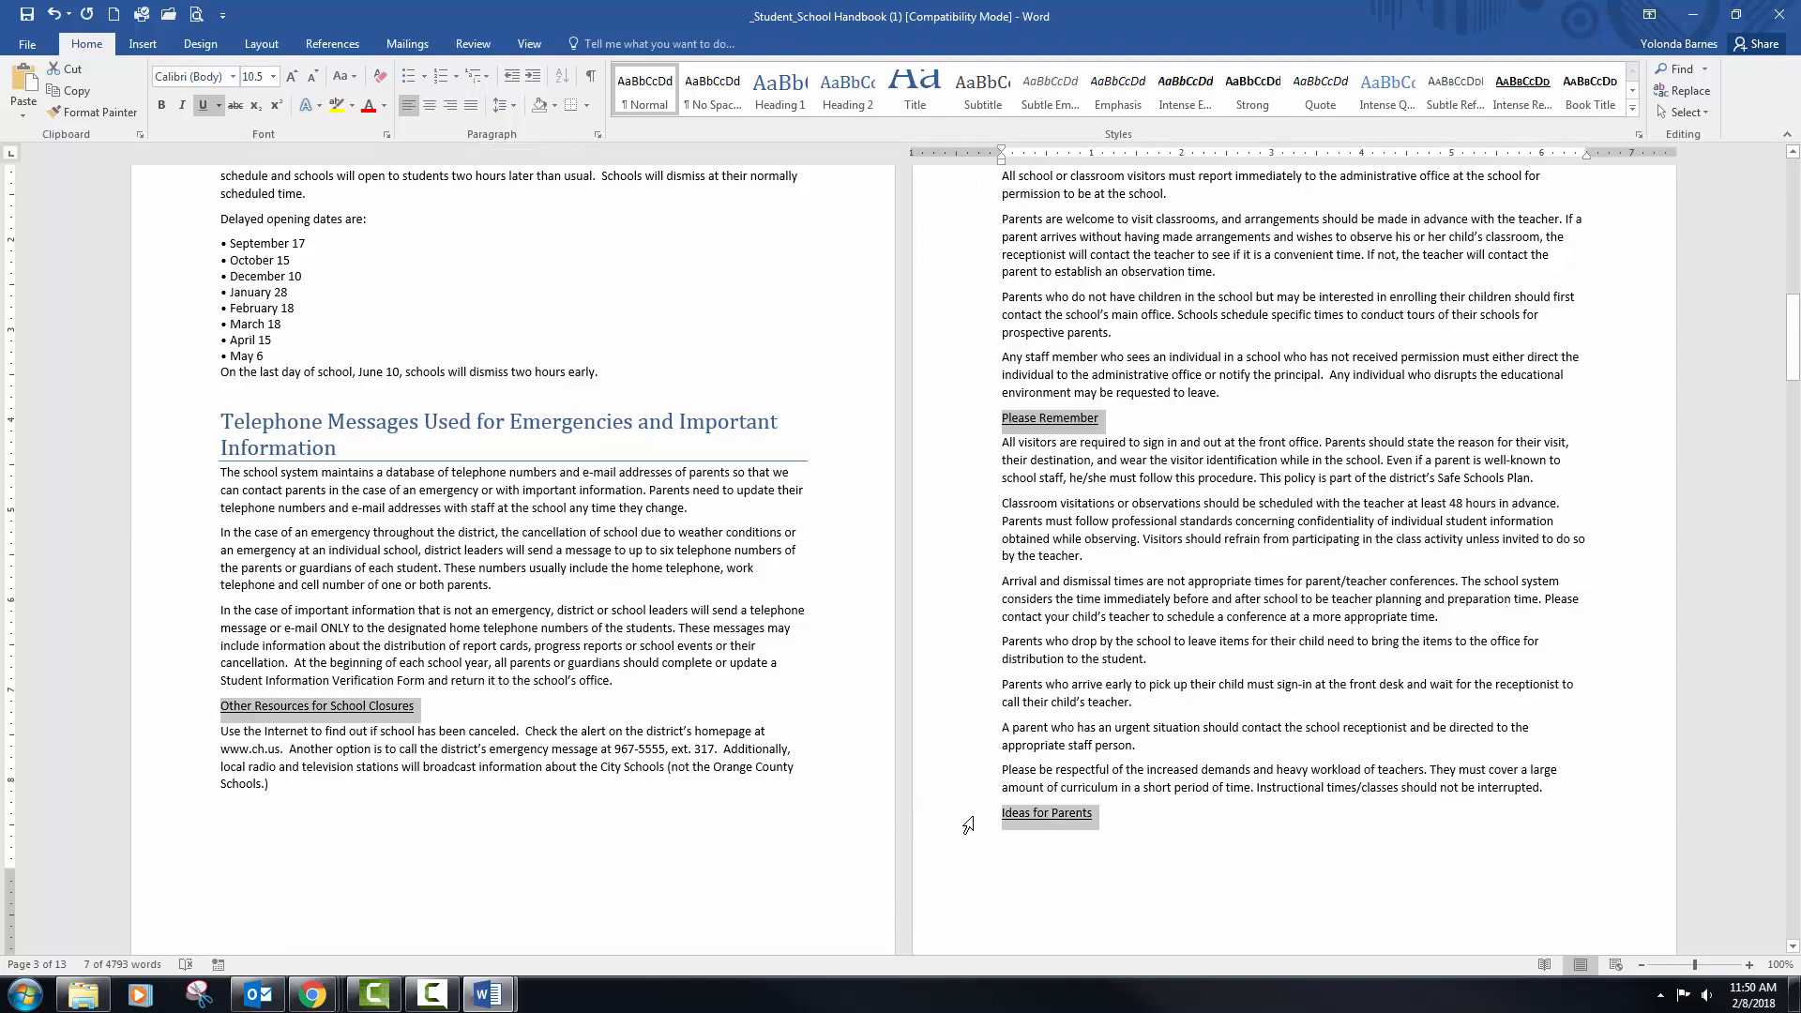
Recheck the opening pages for underlined headings and add E-mail, Notes and Phones to the selection
scroll(1072, 631, up, 15)
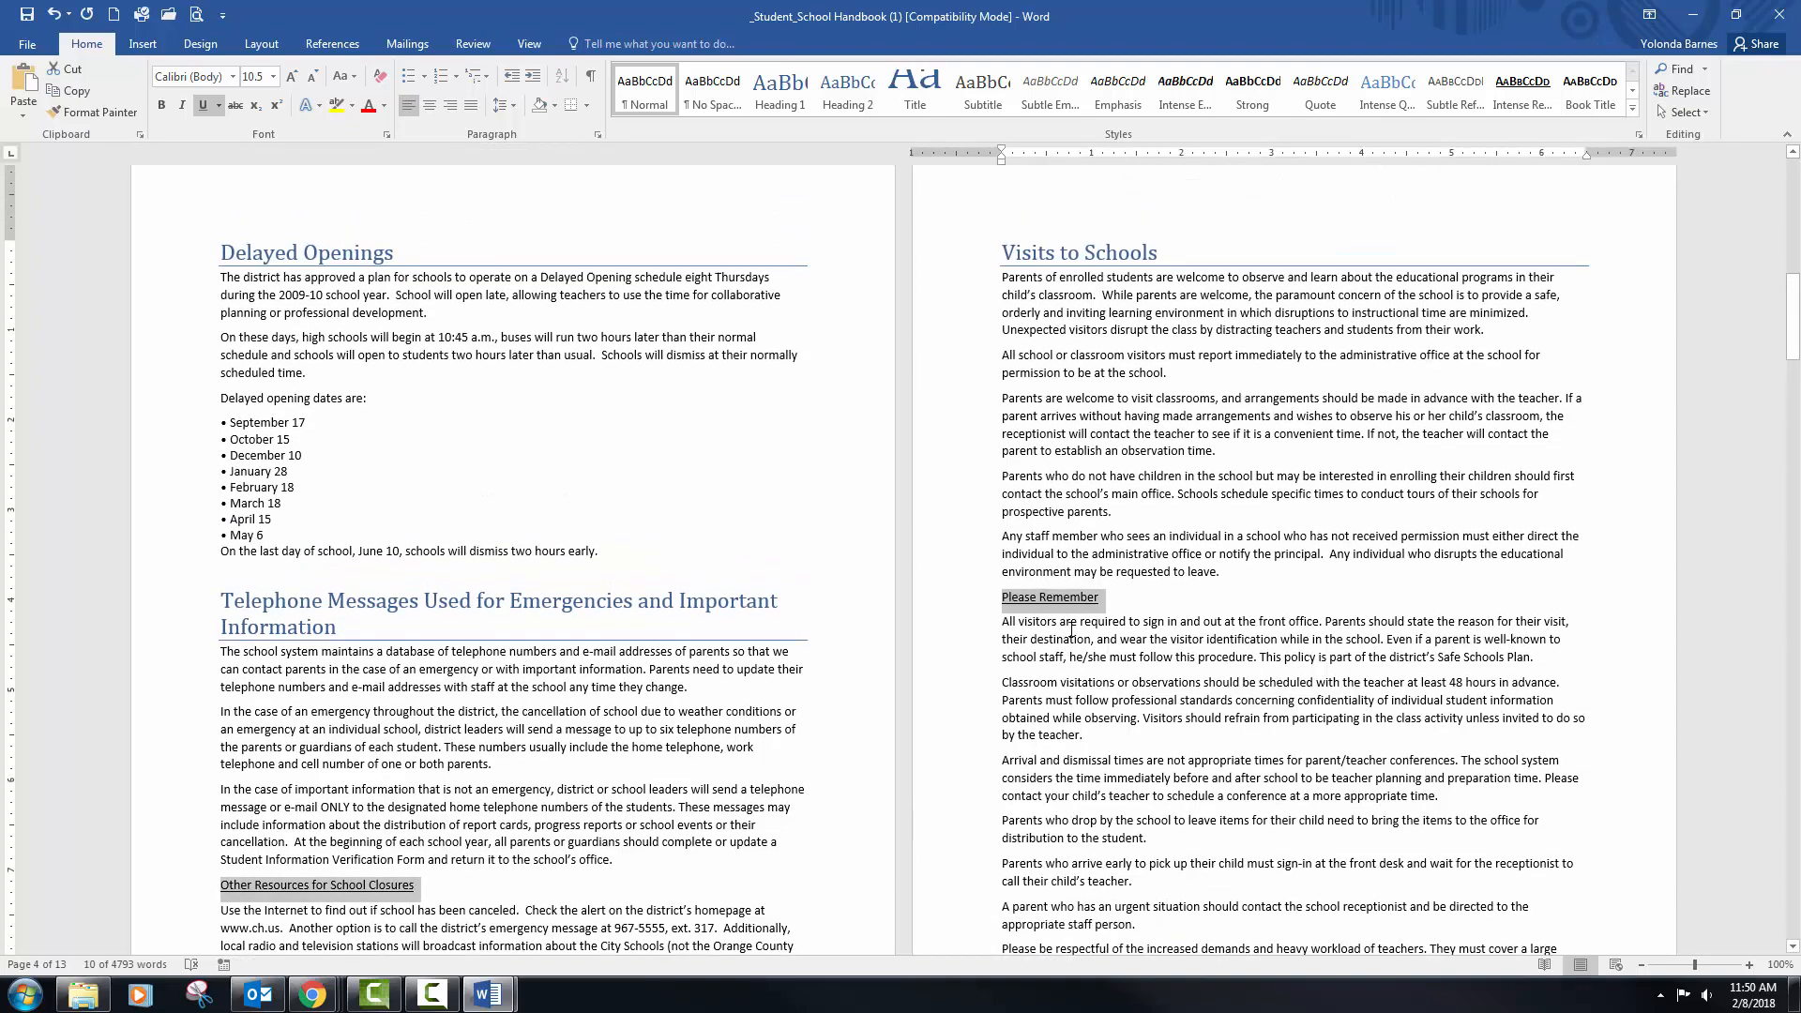
scroll(1072, 626, up, 5)
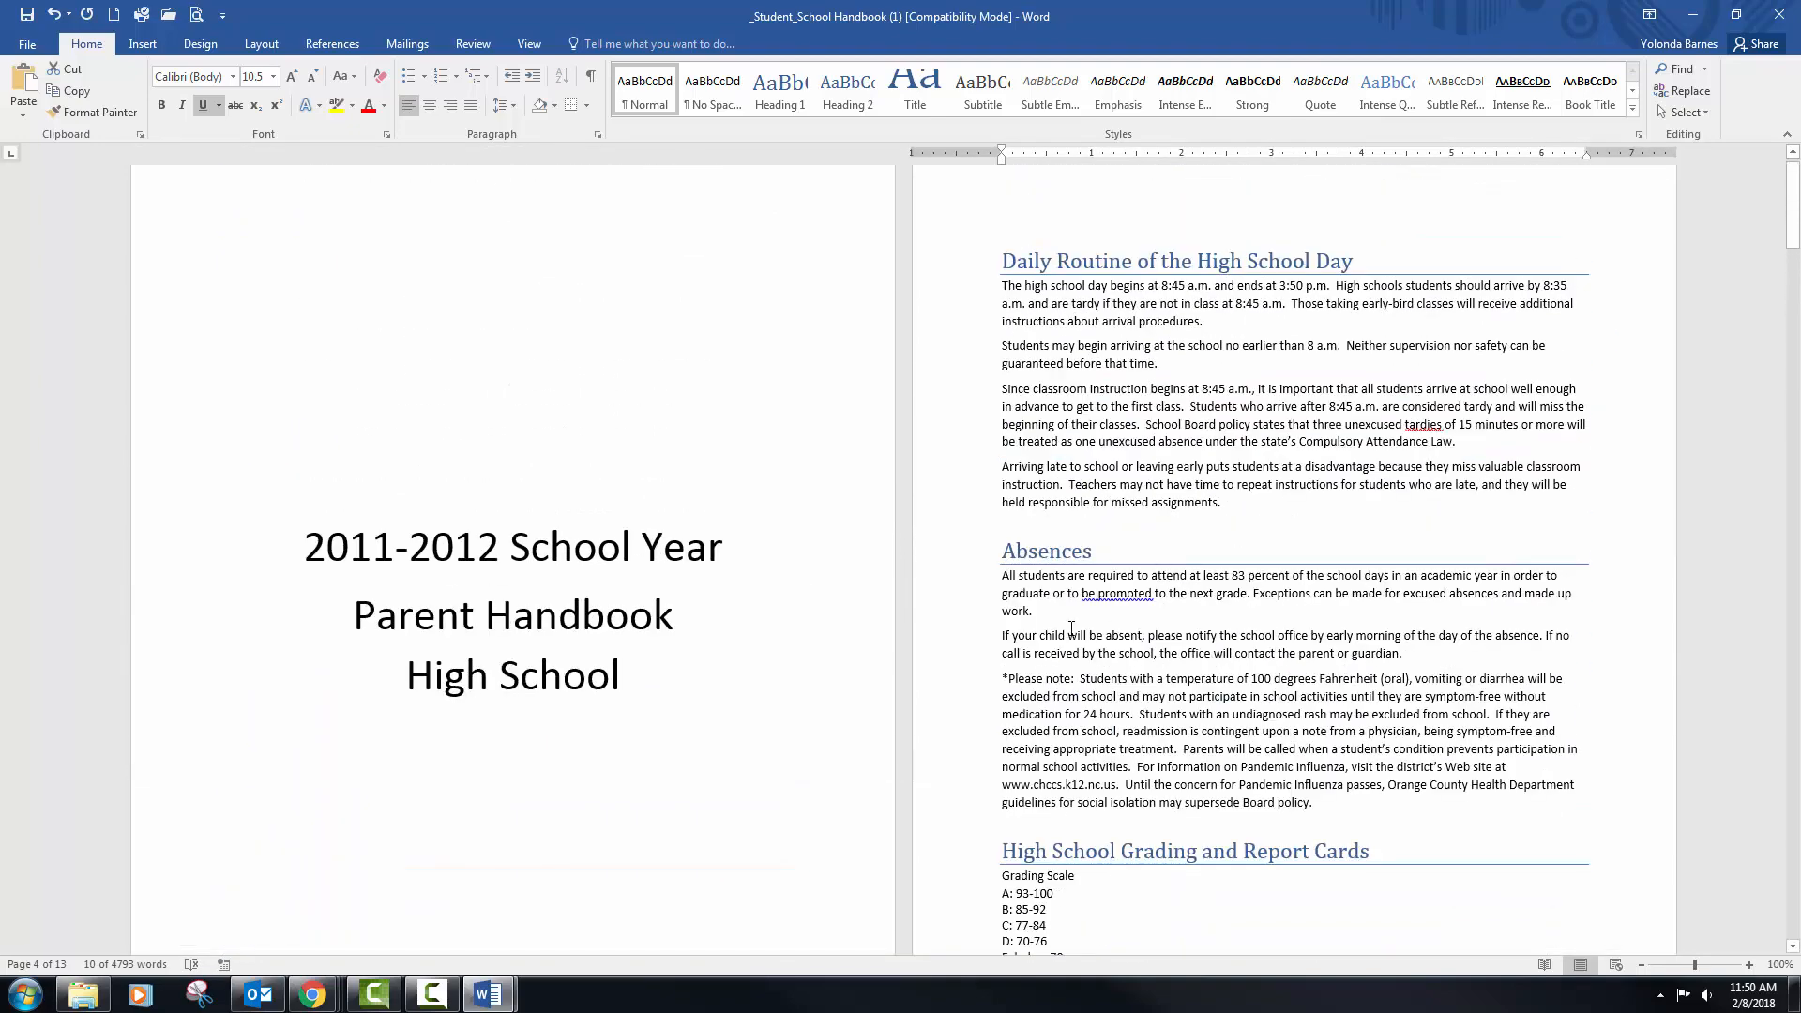
scroll(1072, 627, down, 12)
scroll(1071, 626, down, 20)
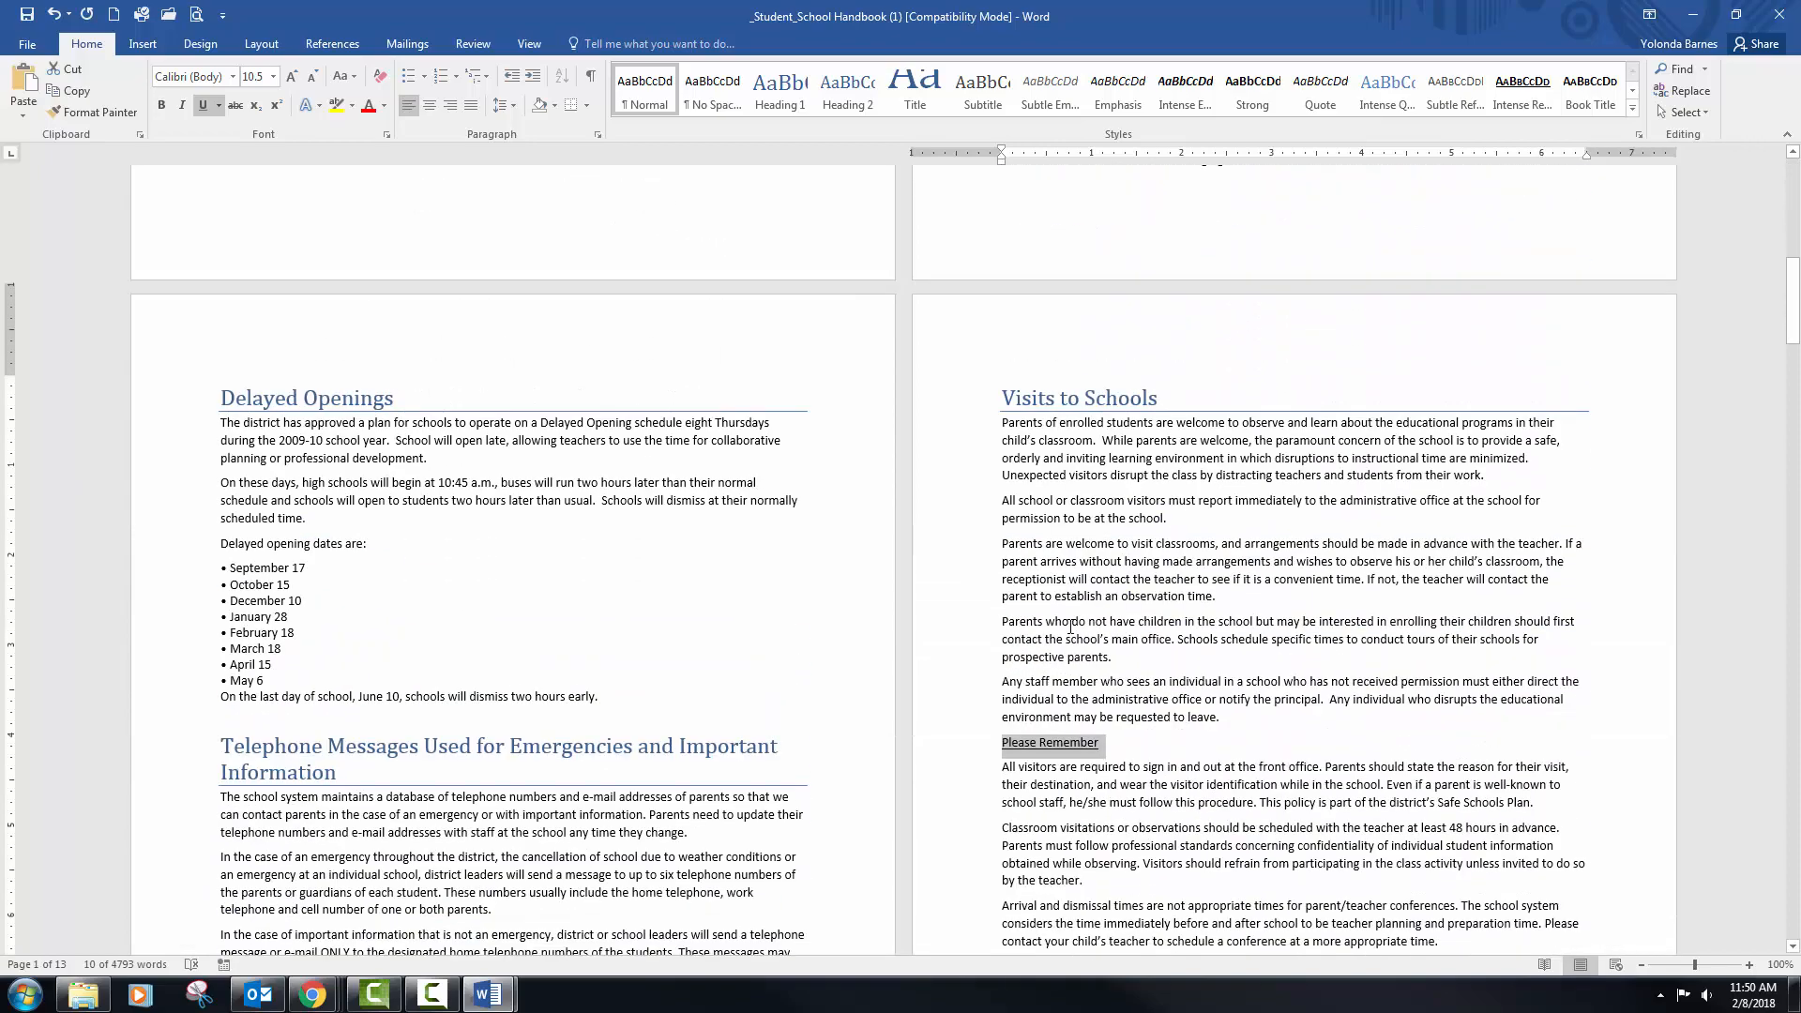
scroll(1070, 626, down, 7)
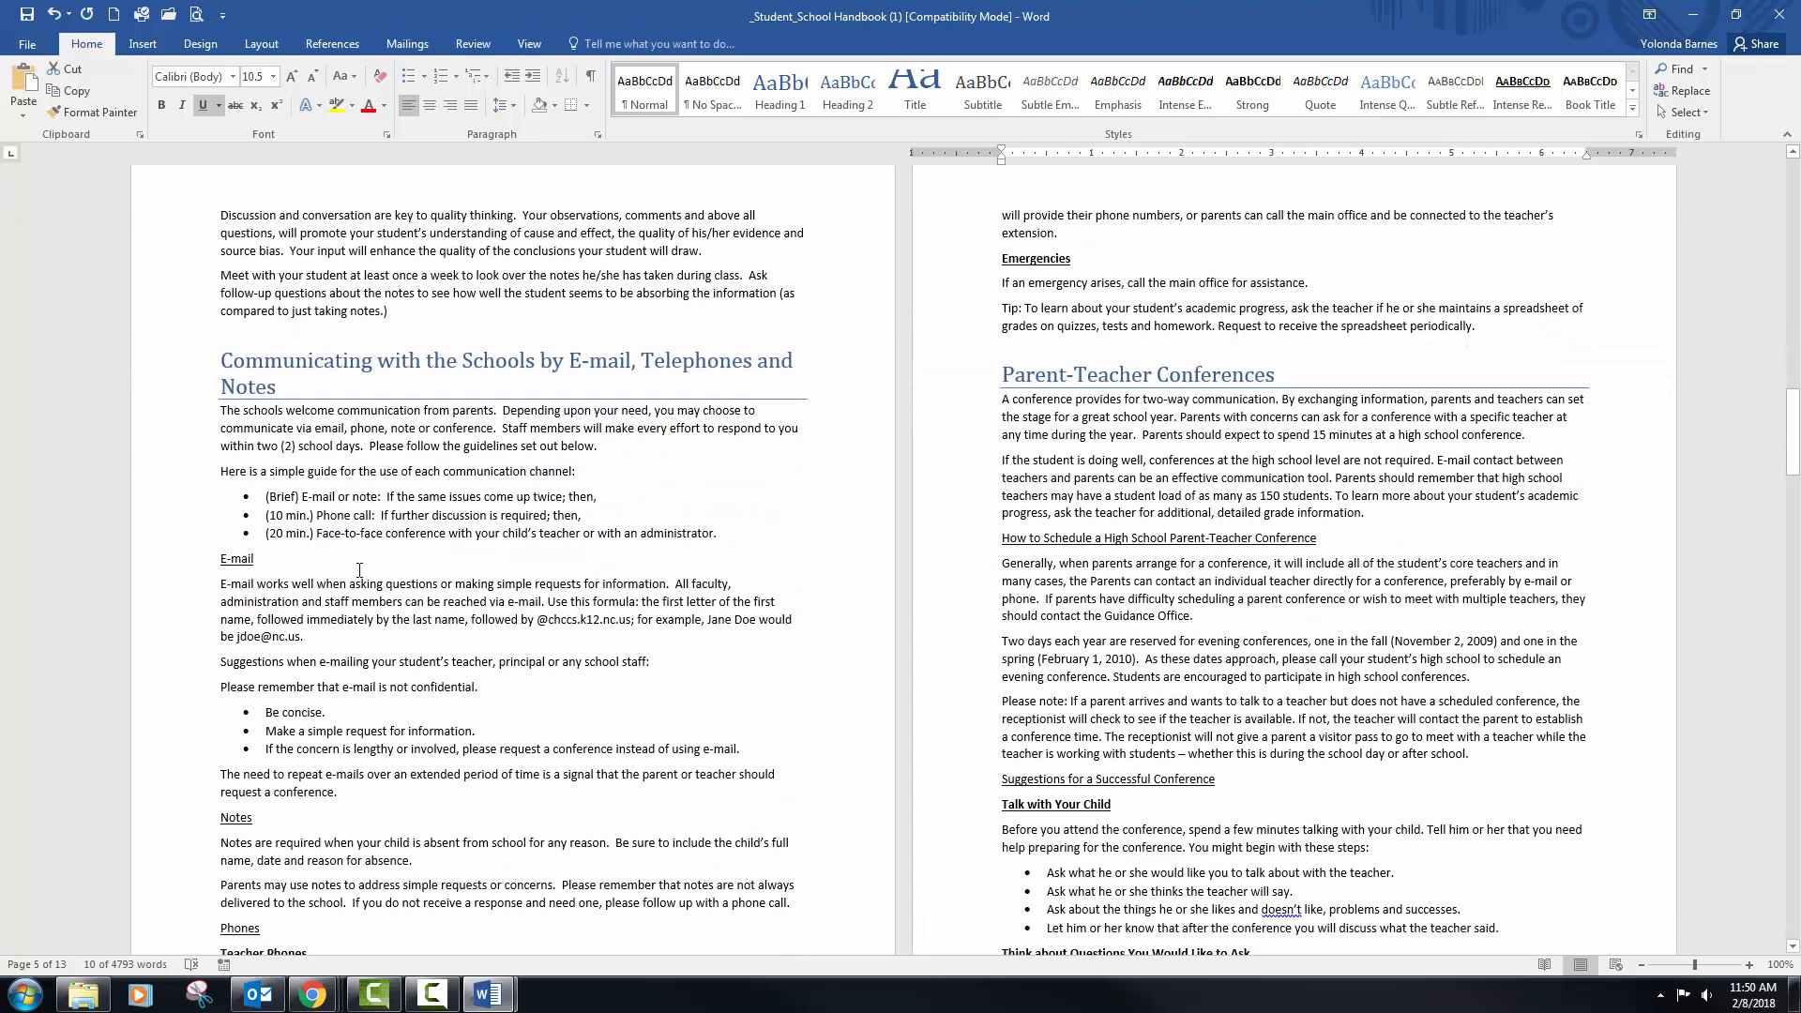
click(199, 566)
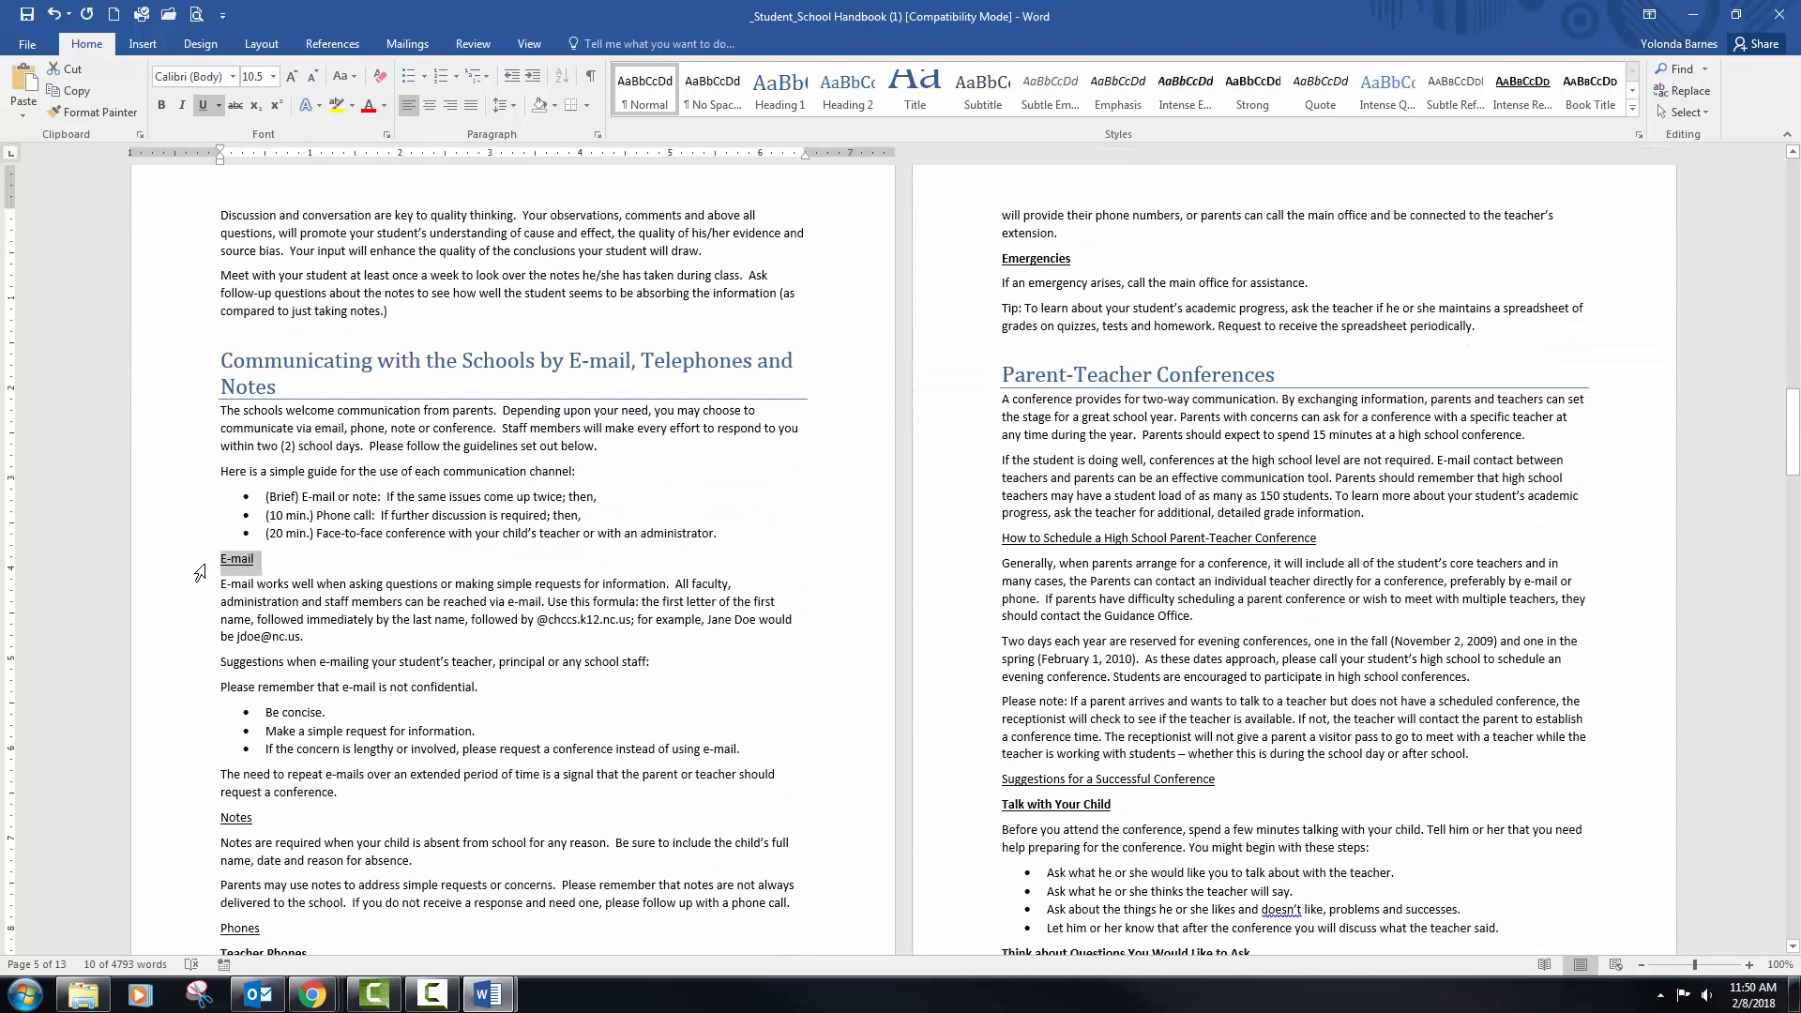
ctrl+click(188, 824)
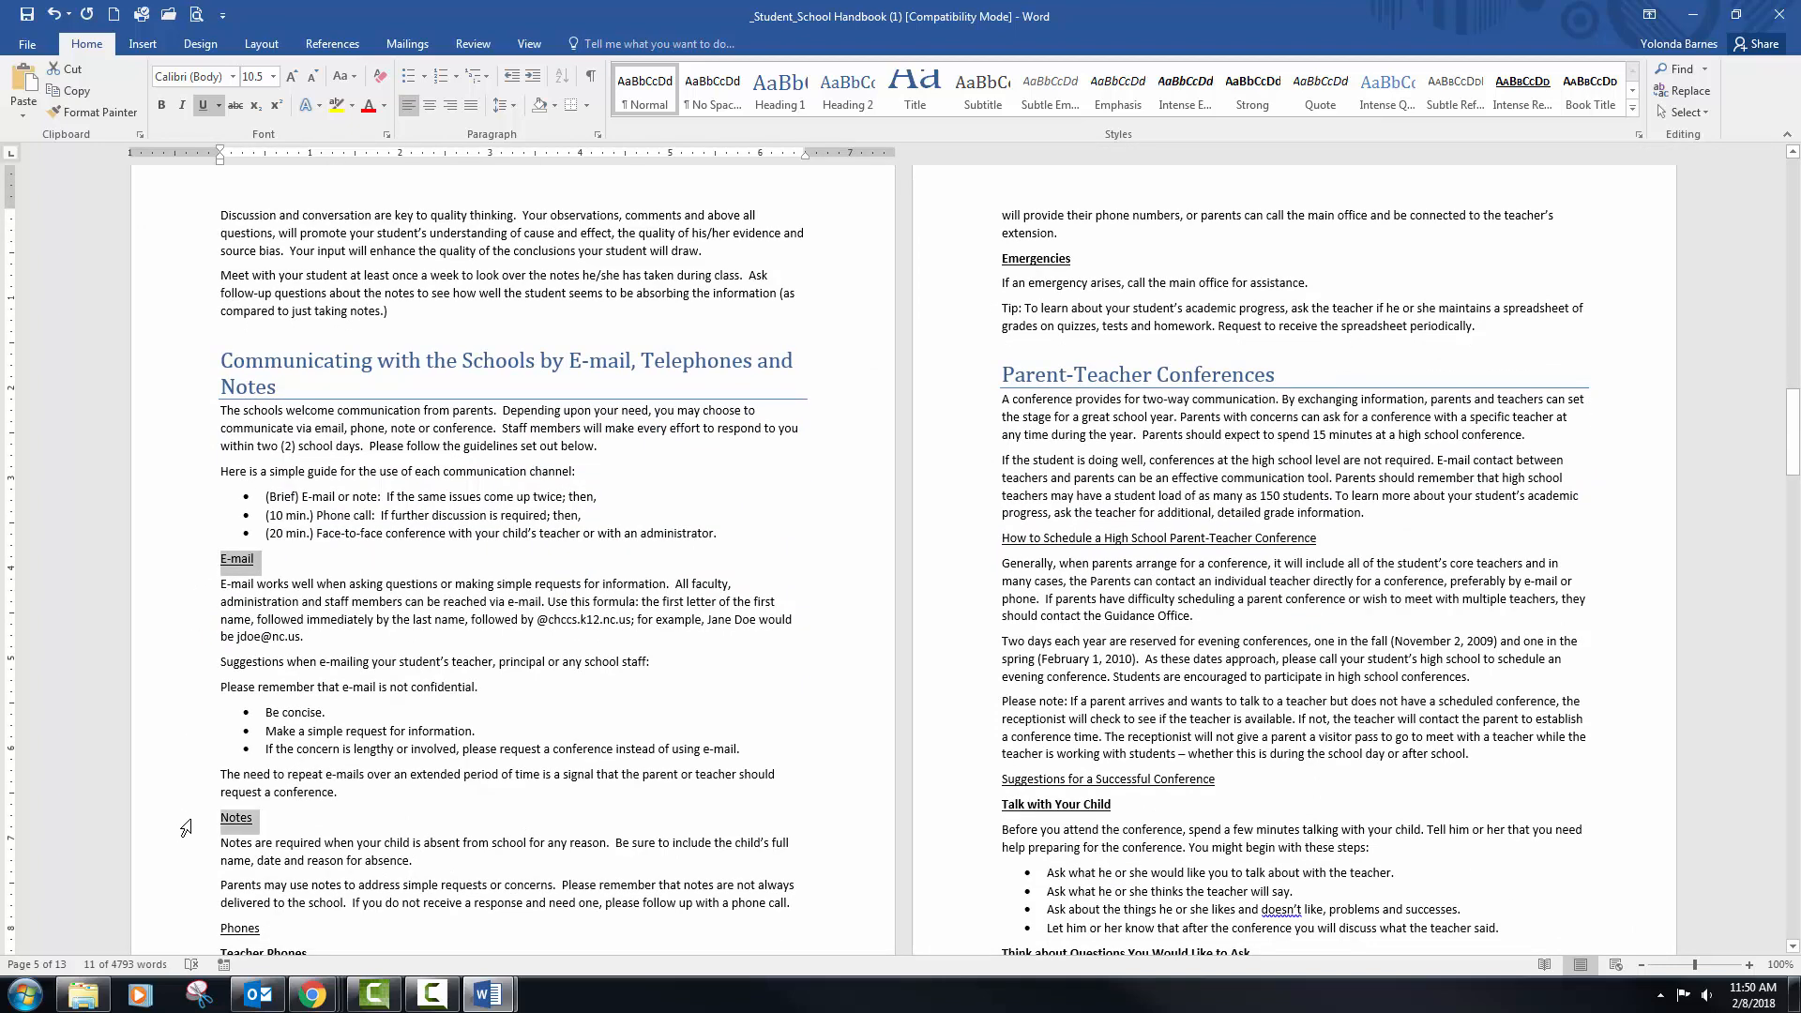
ctrl+click(192, 928)
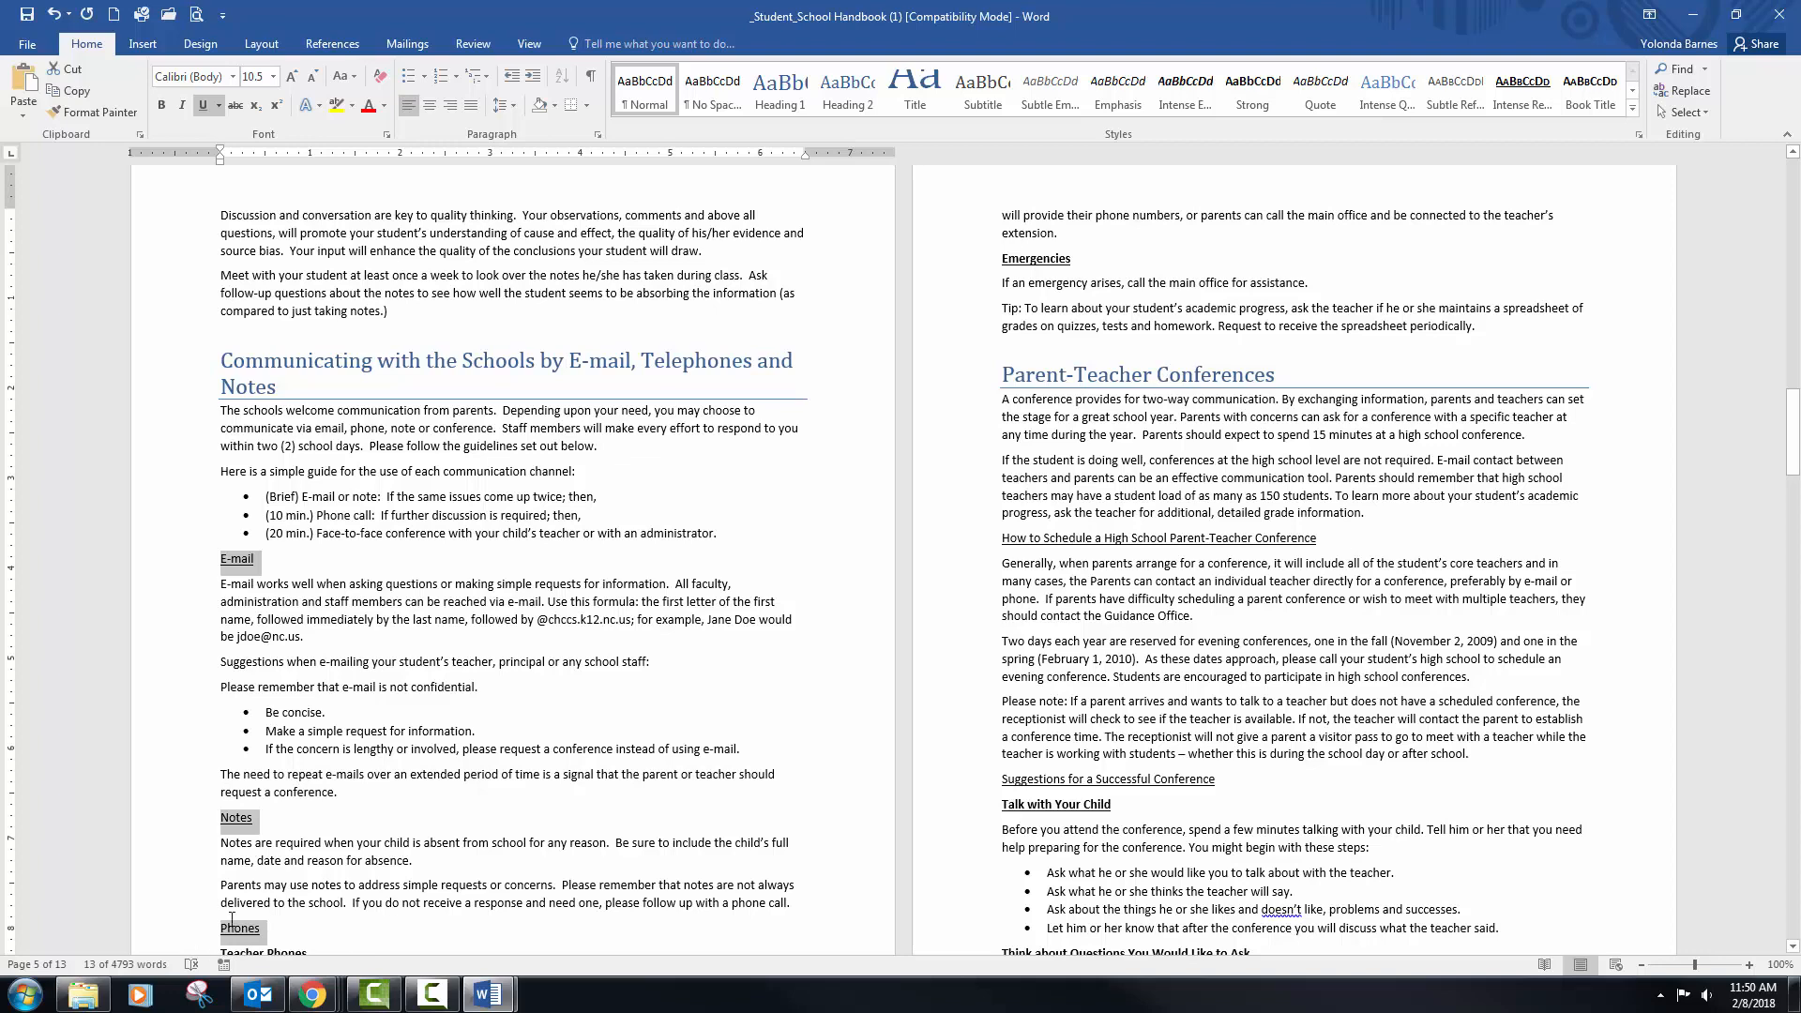
Add the five underlined-only headings of the Parent-Teacher Conferences section, from How to Schedule to Tips for Parents, to the selection
ctrl+click(975, 546)
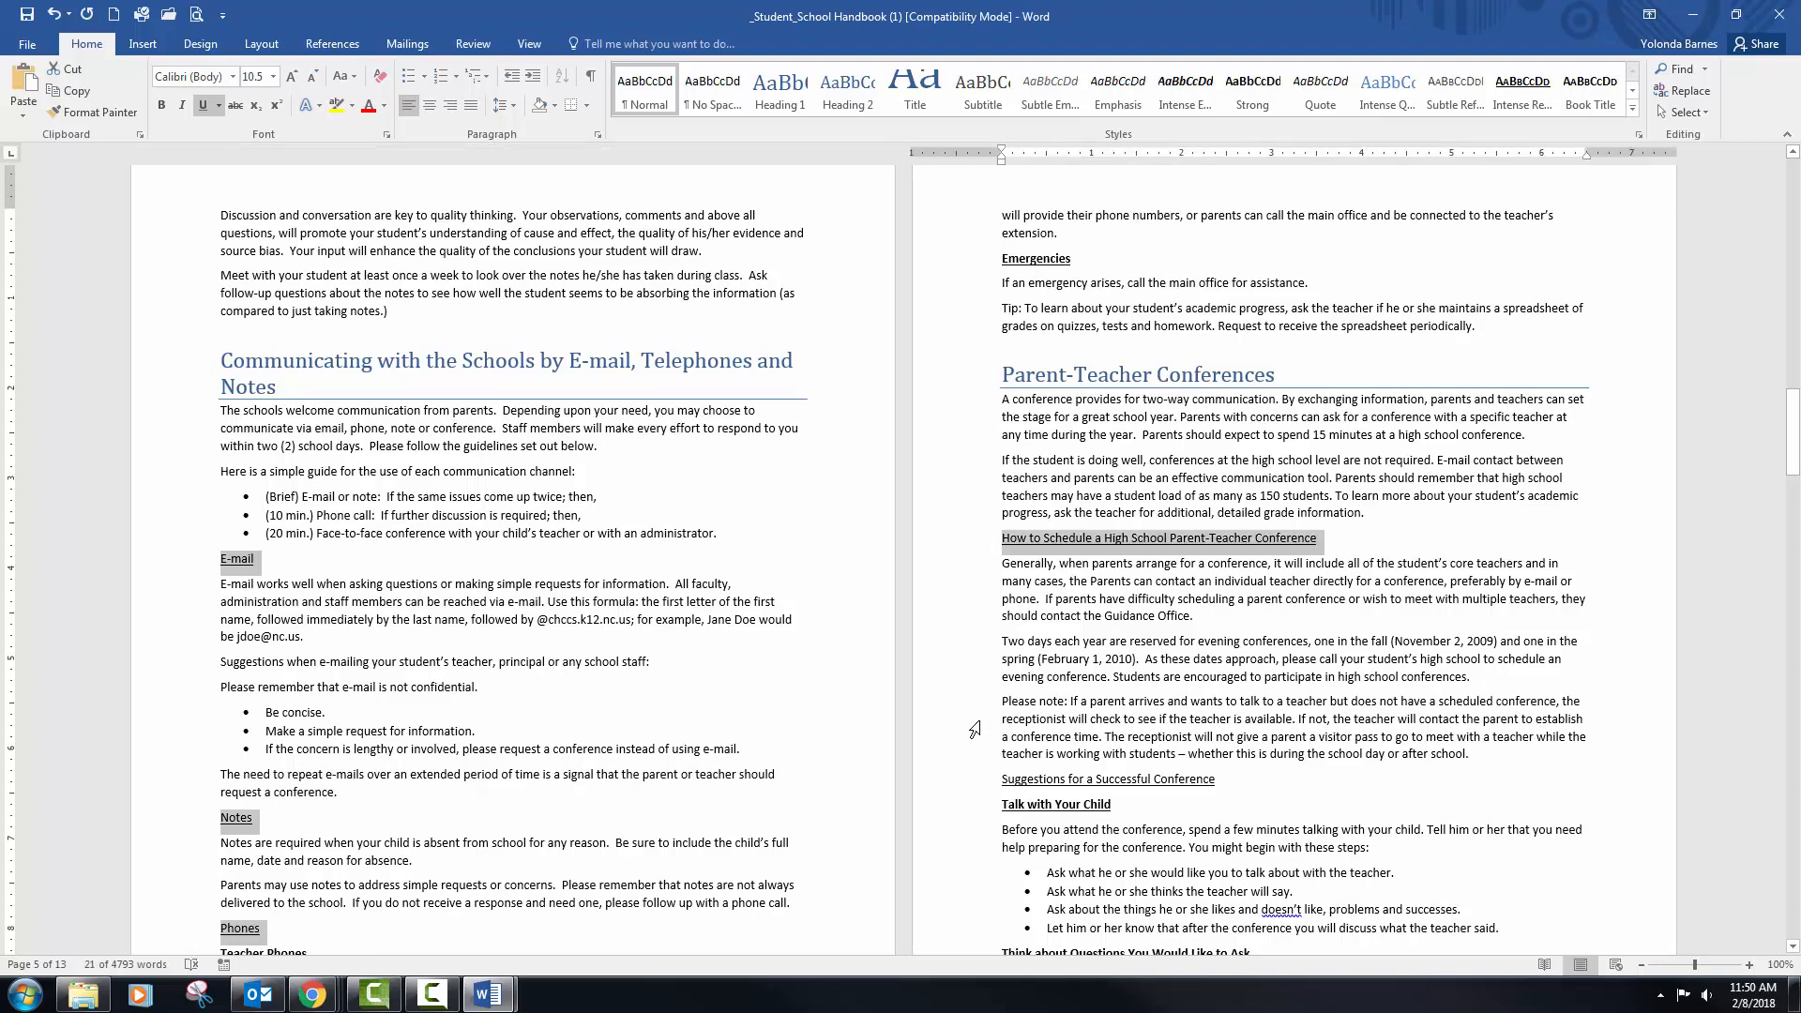
ctrl+click(962, 783)
scroll(995, 463, down, 3)
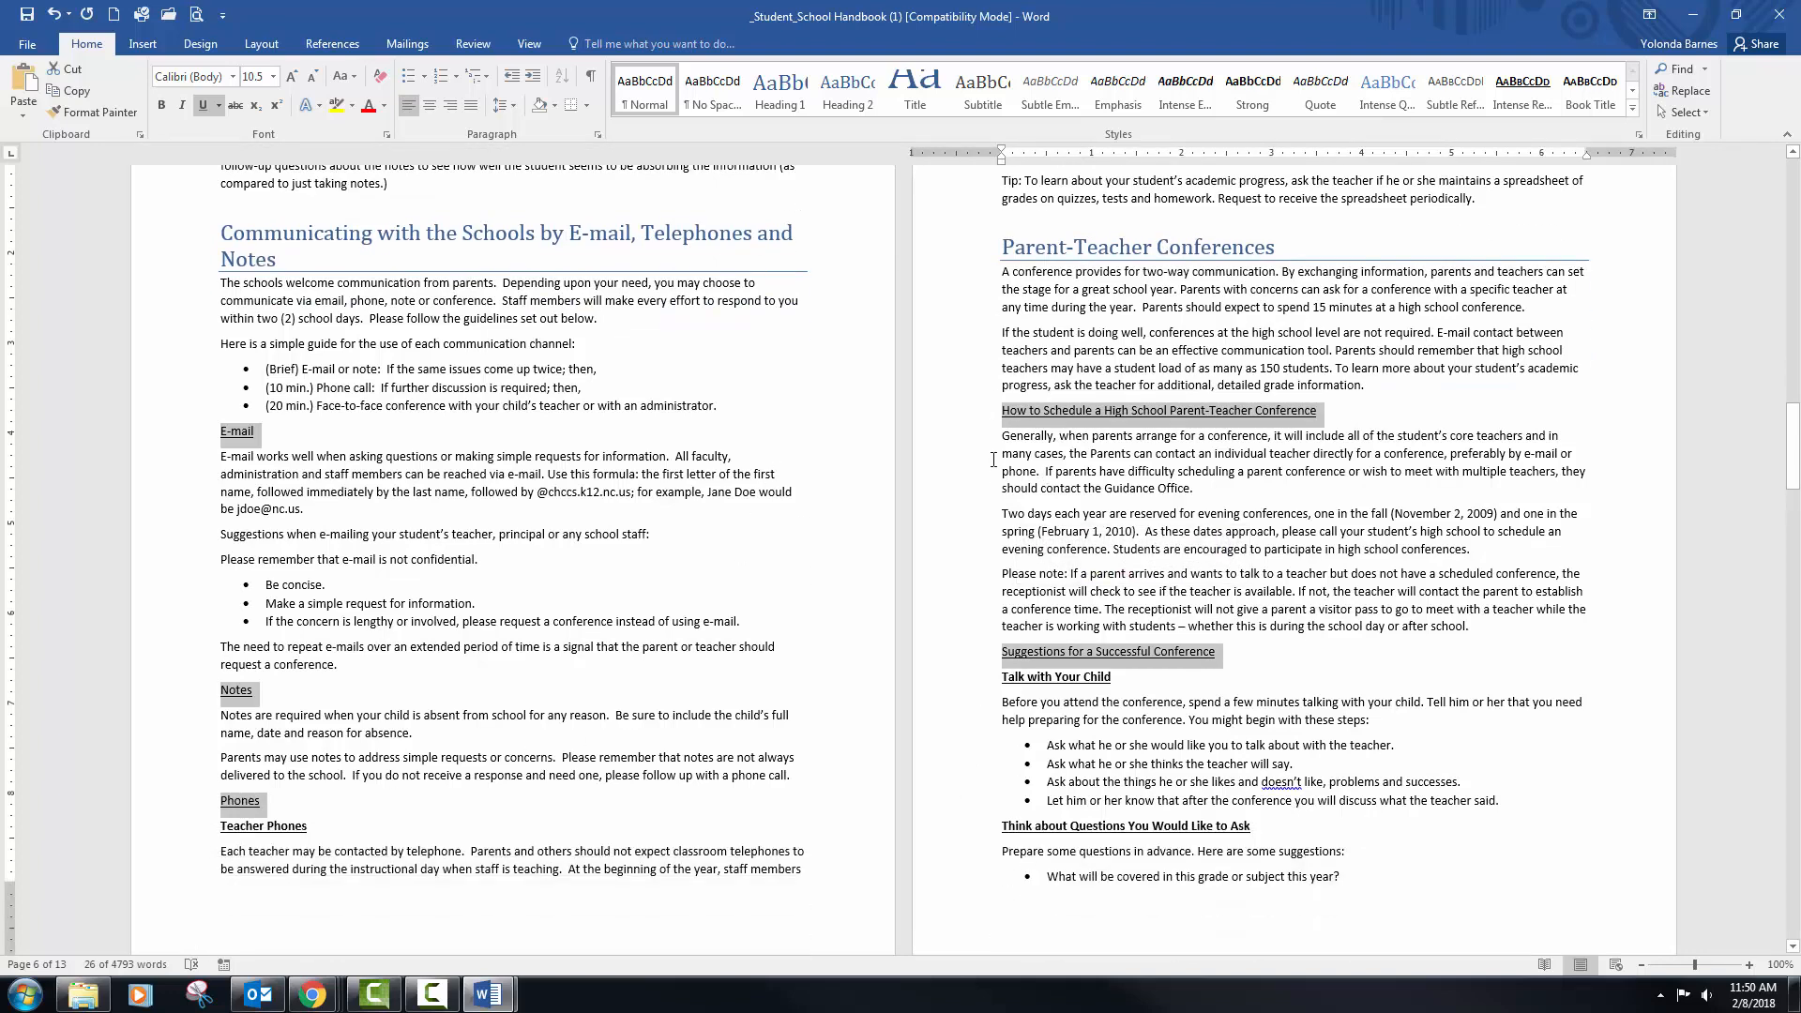
scroll(1191, 525, down, 5)
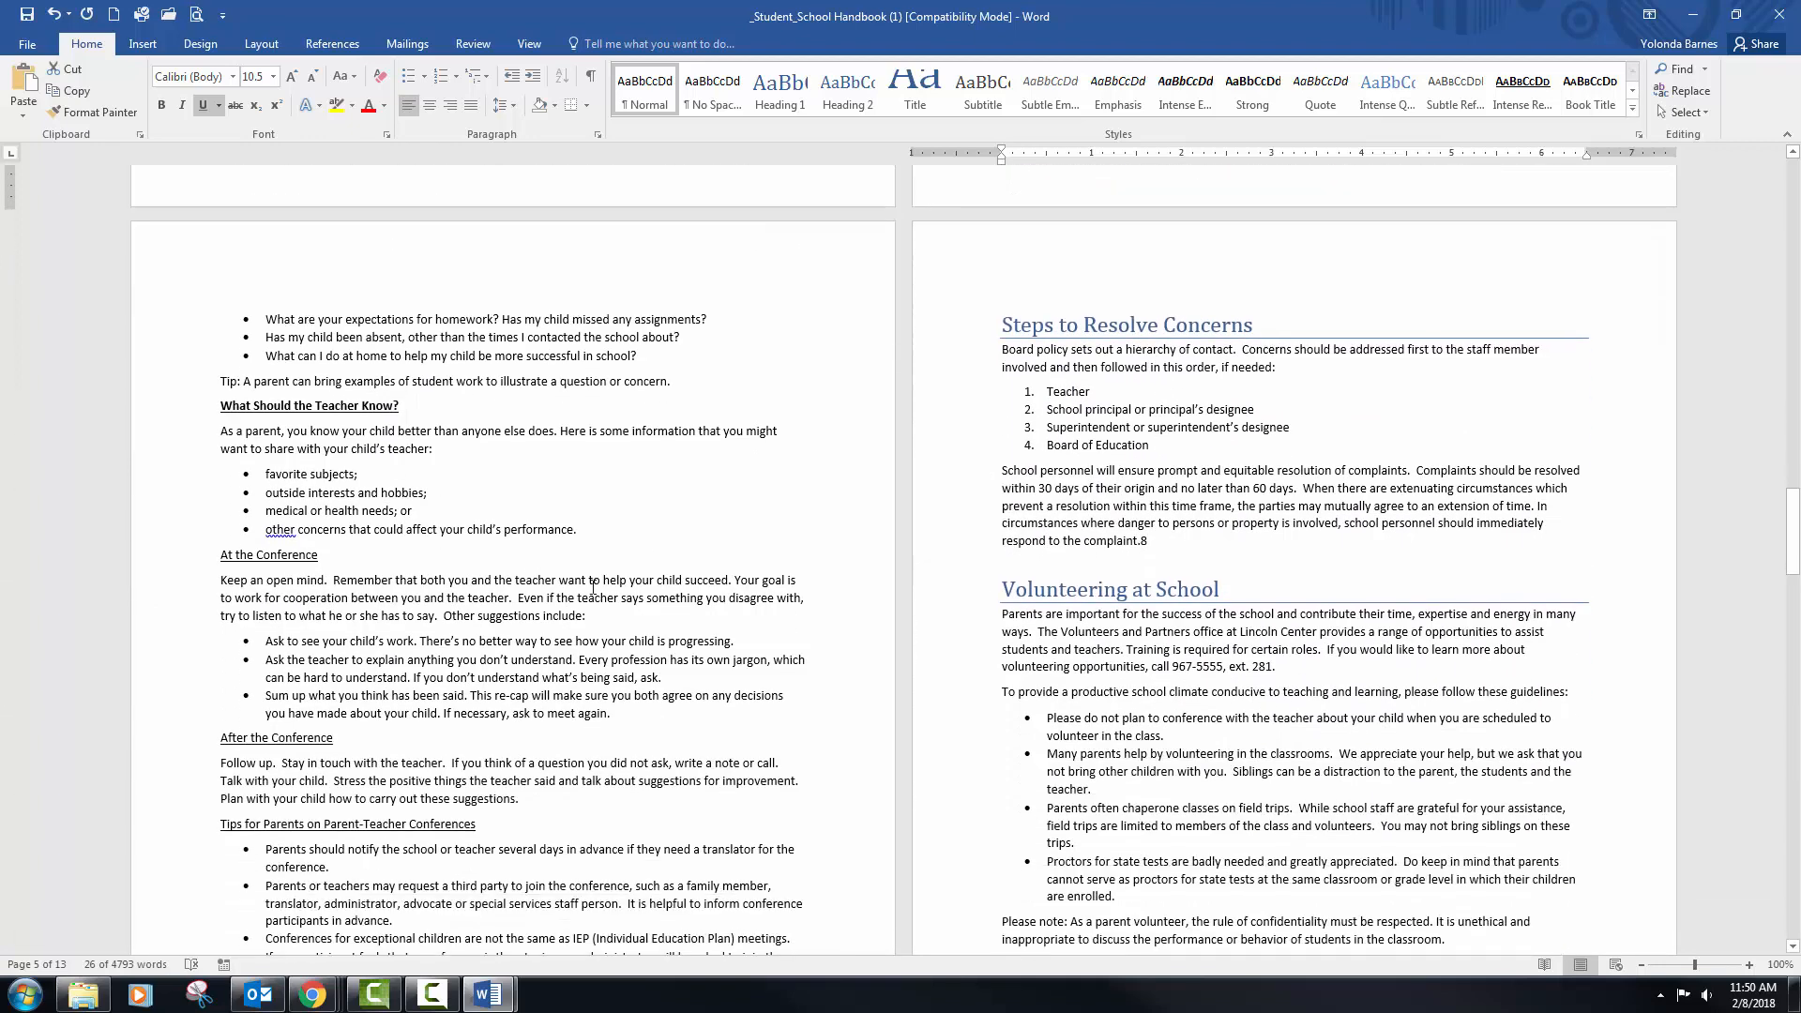
ctrl+click(188, 561)
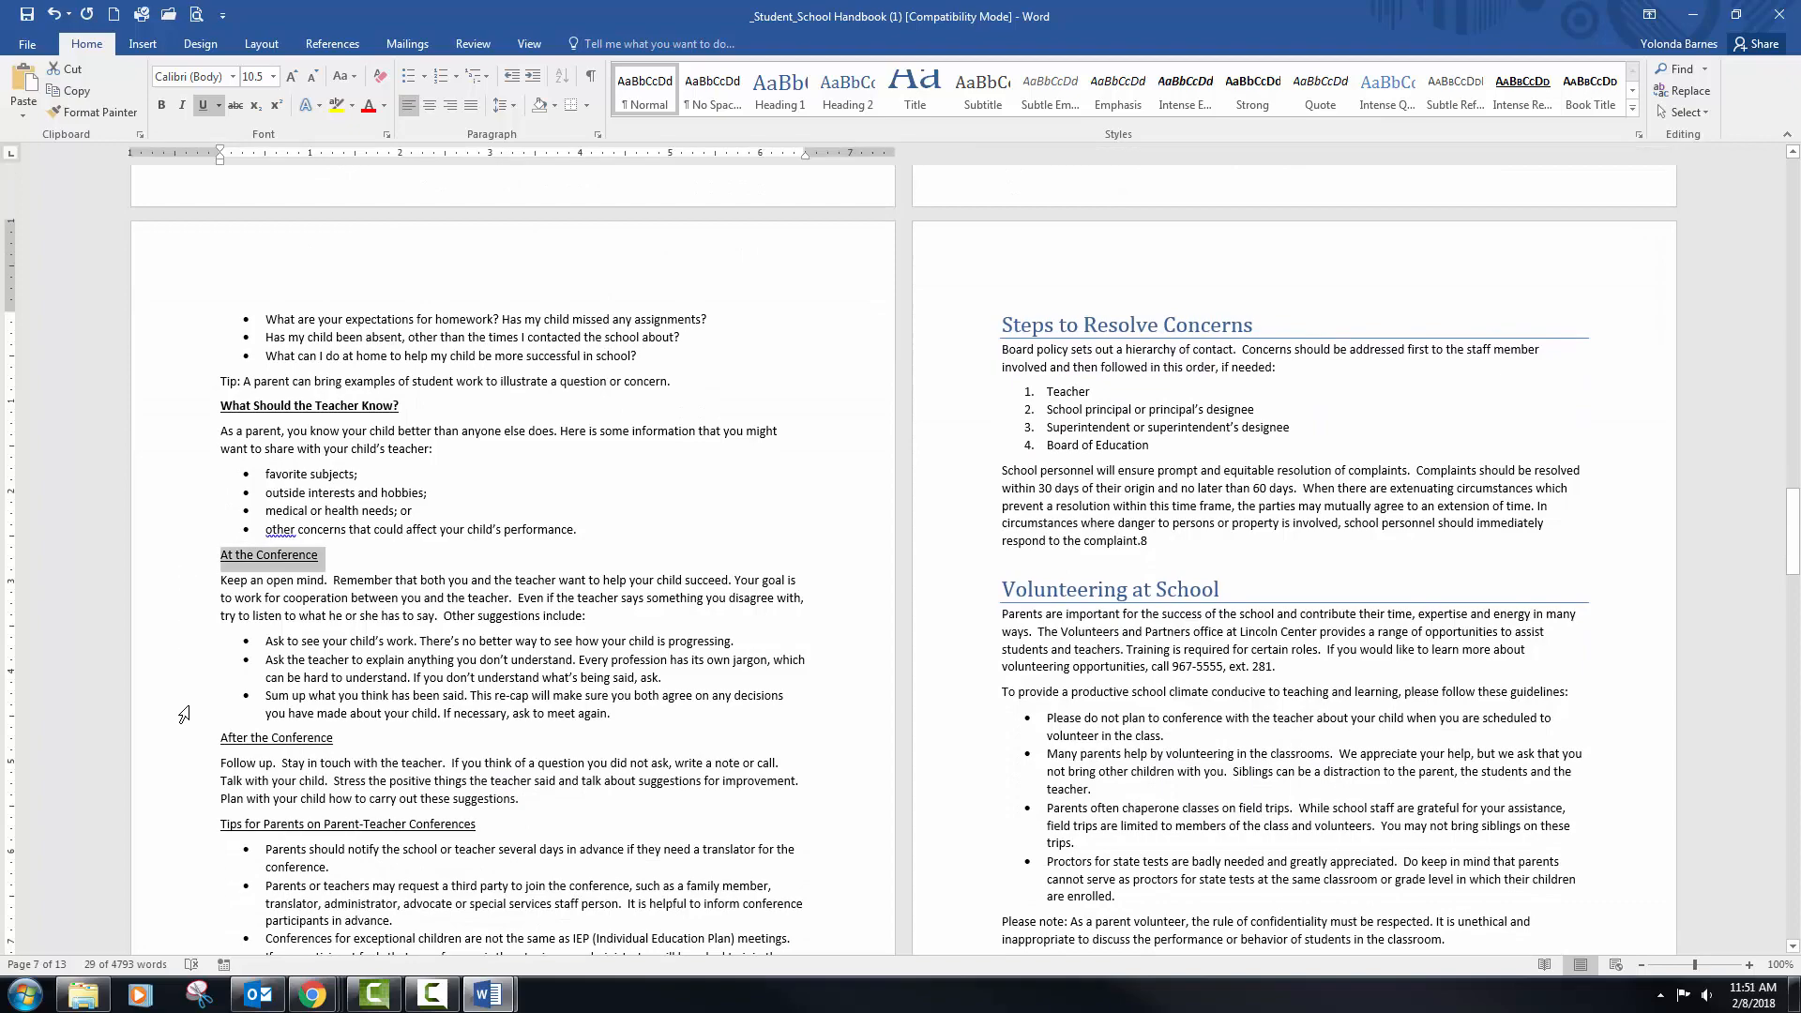
ctrl+click(187, 741)
ctrl+click(186, 827)
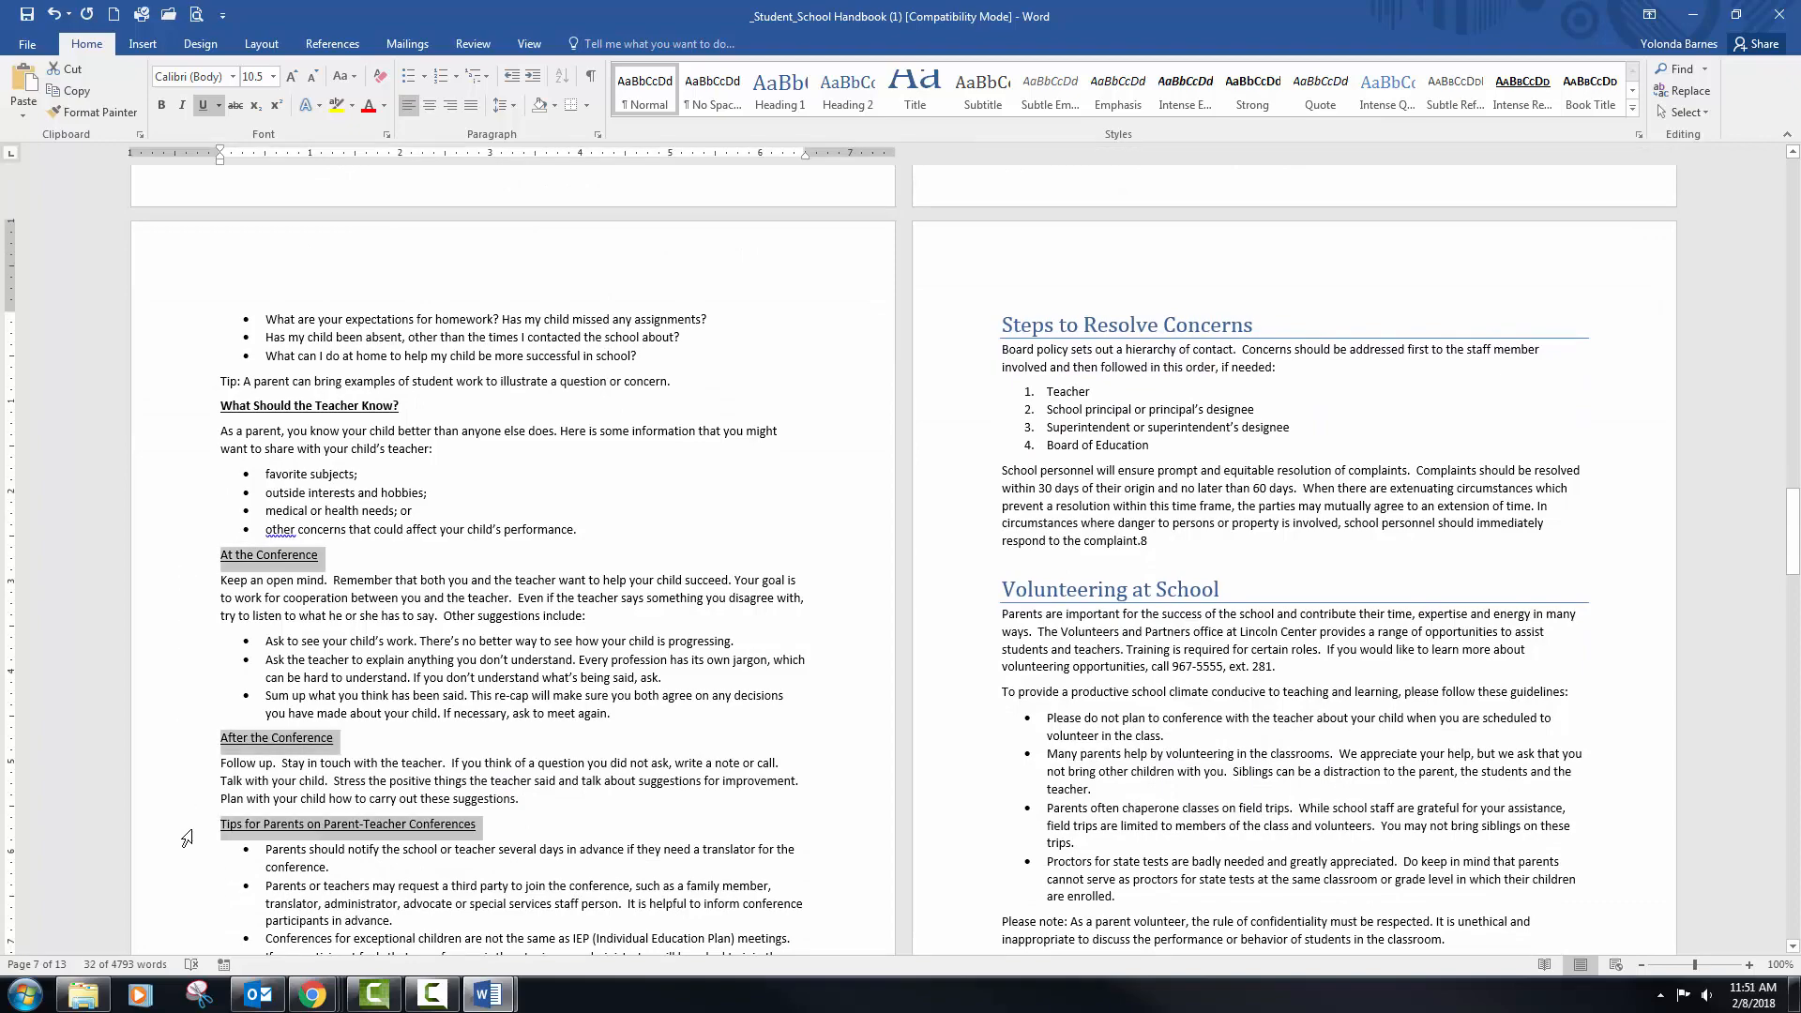
Add the underlined headings Student Support Team, 504 Accommodations and Disciplinary Procedures for Bus Riders to the selection
scroll(1058, 588, down, 1)
scroll(1058, 588, down, 5)
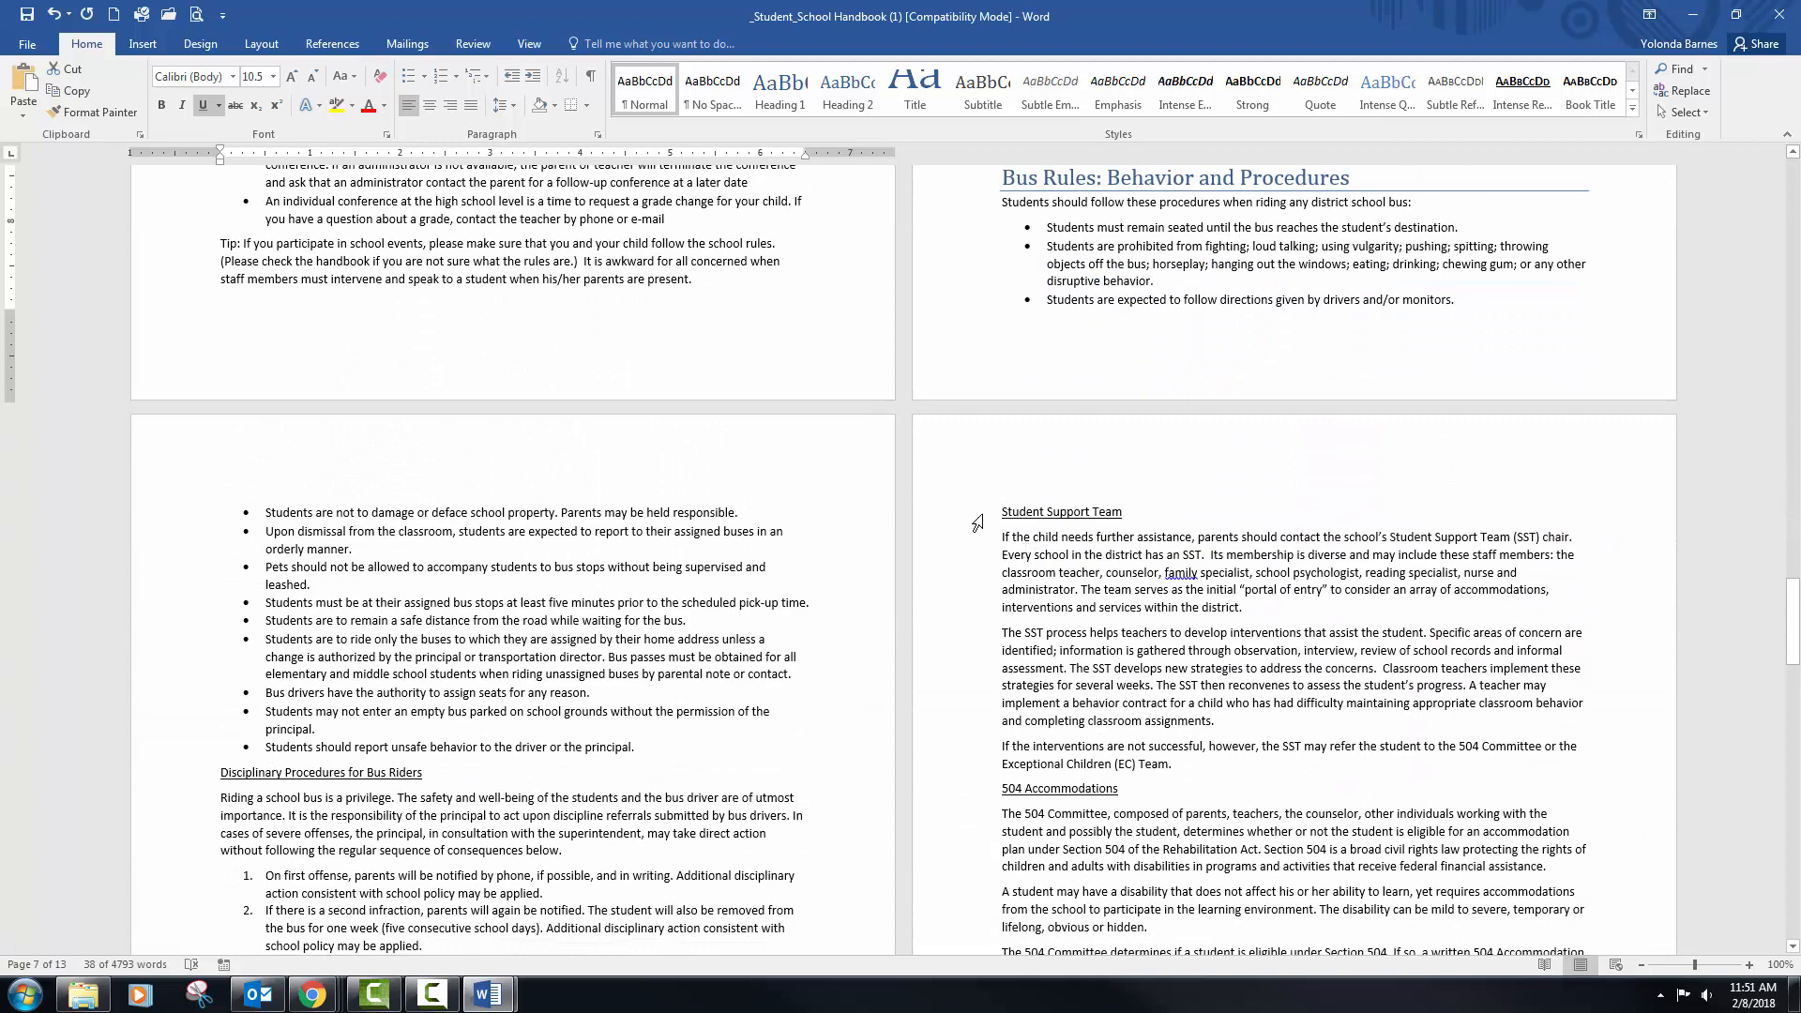
ctrl+click(977, 516)
ctrl+click(969, 796)
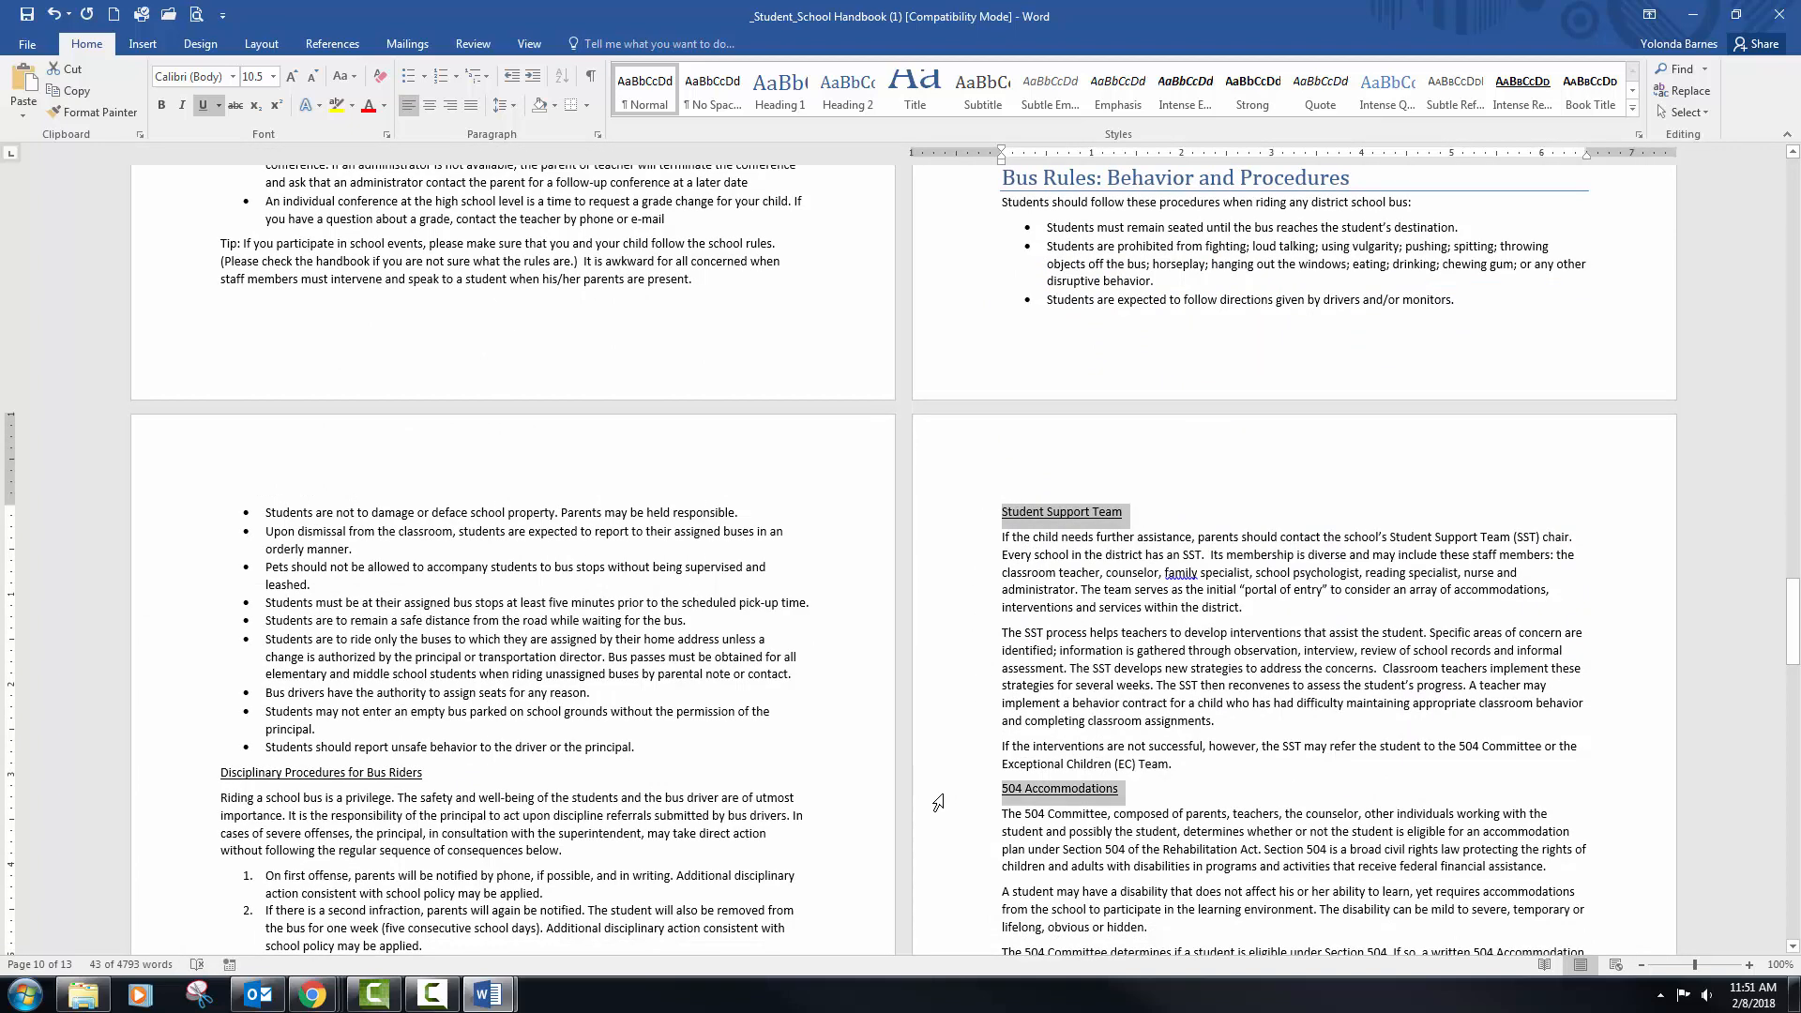
ctrl+click(203, 786)
Add the underlined headings Contact Information and Special Needs Advisory Council (SNAC) to the selection
scroll(644, 677, down, 4)
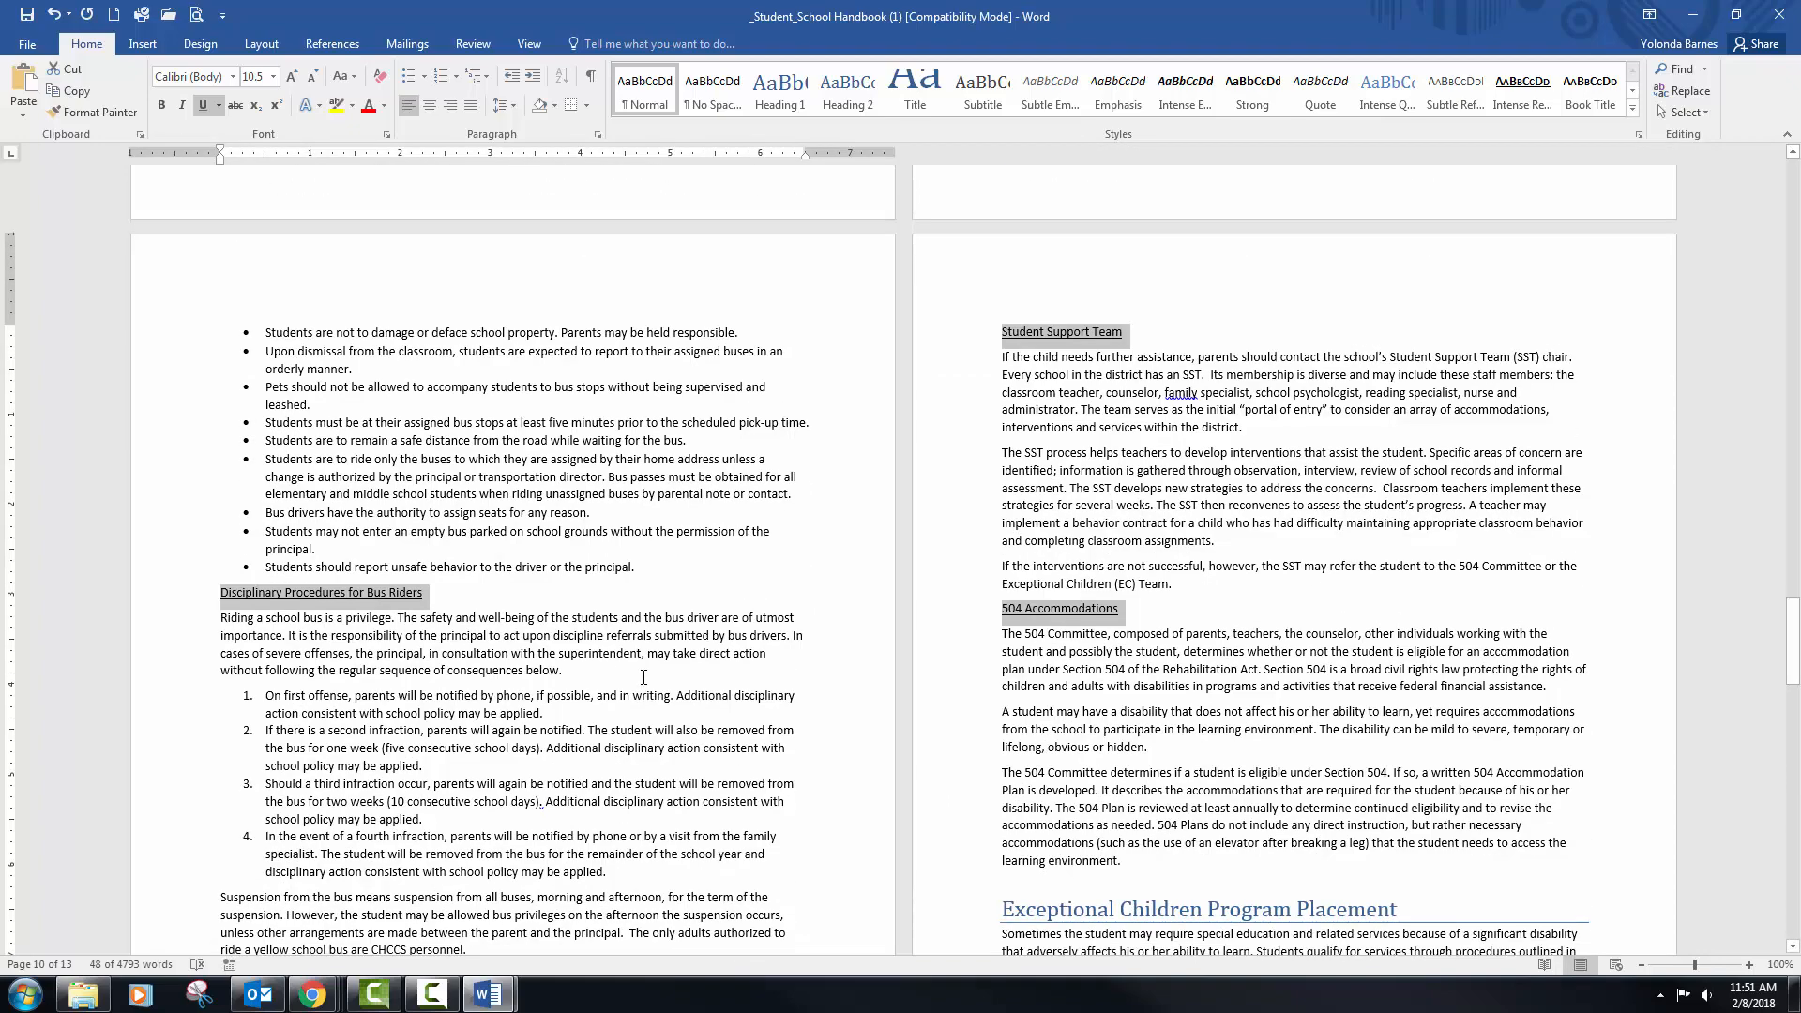
scroll(643, 676, down, 10)
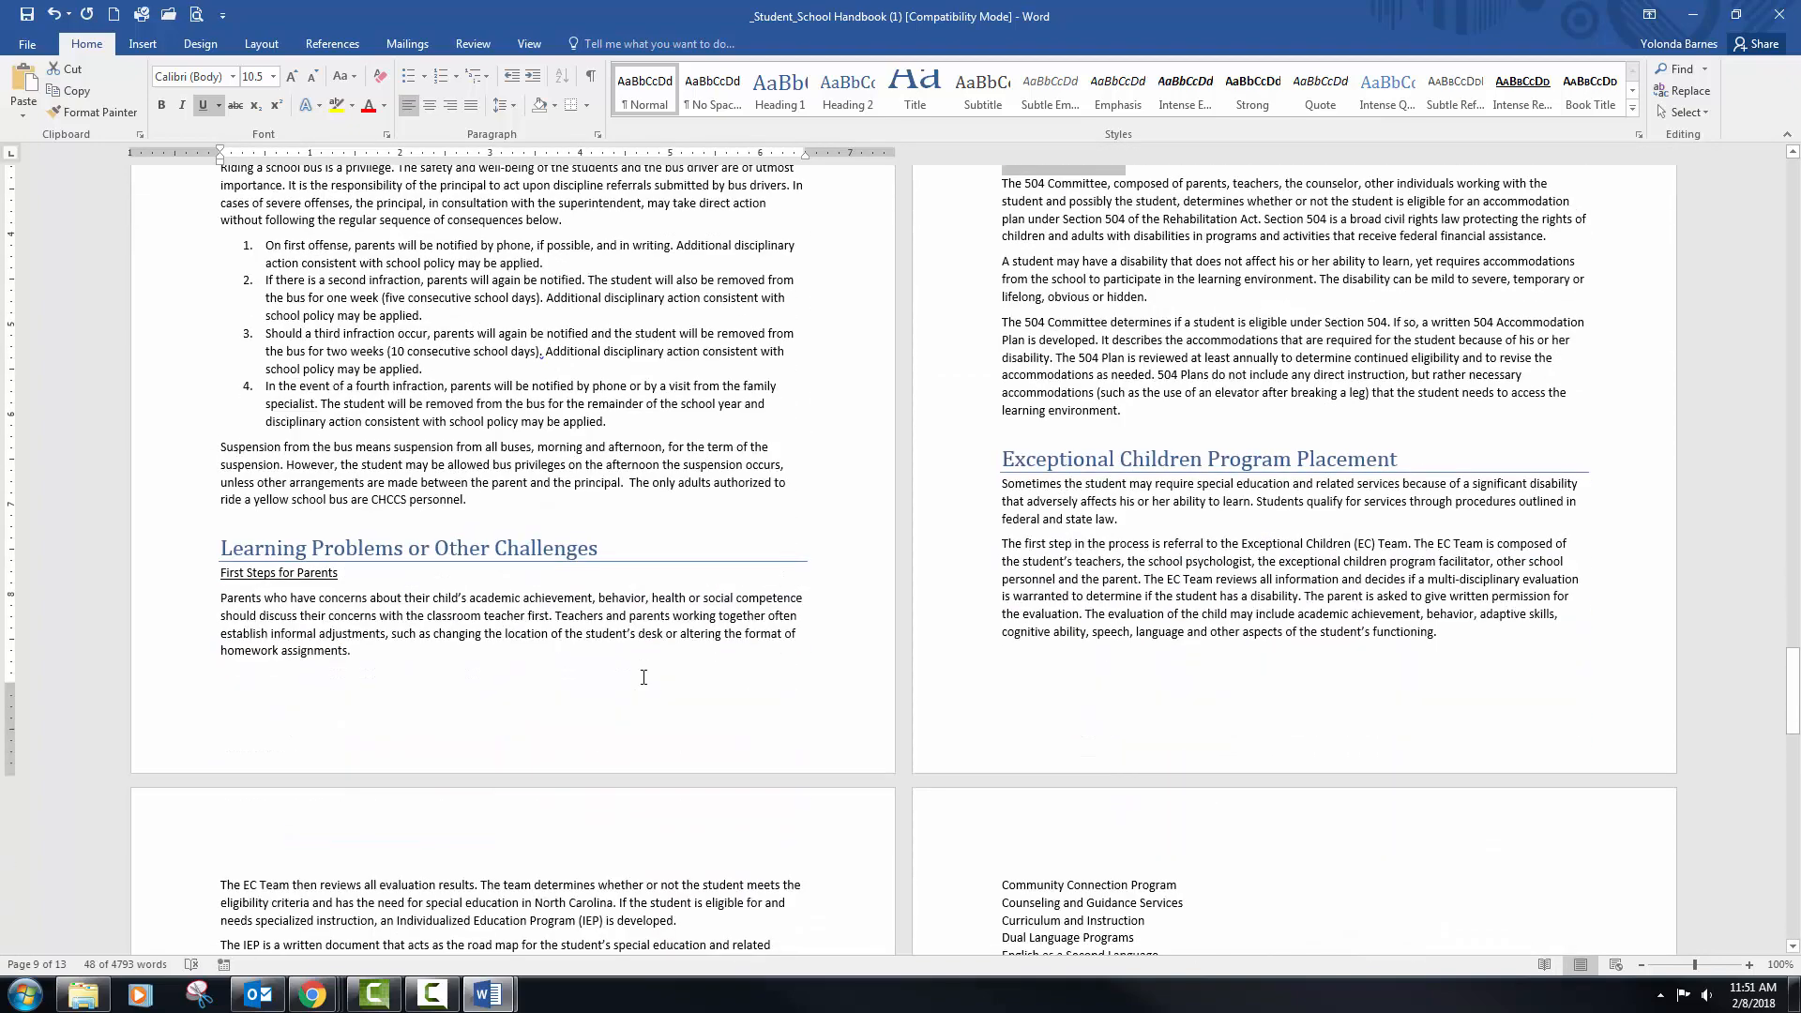
scroll(643, 677, down, 12)
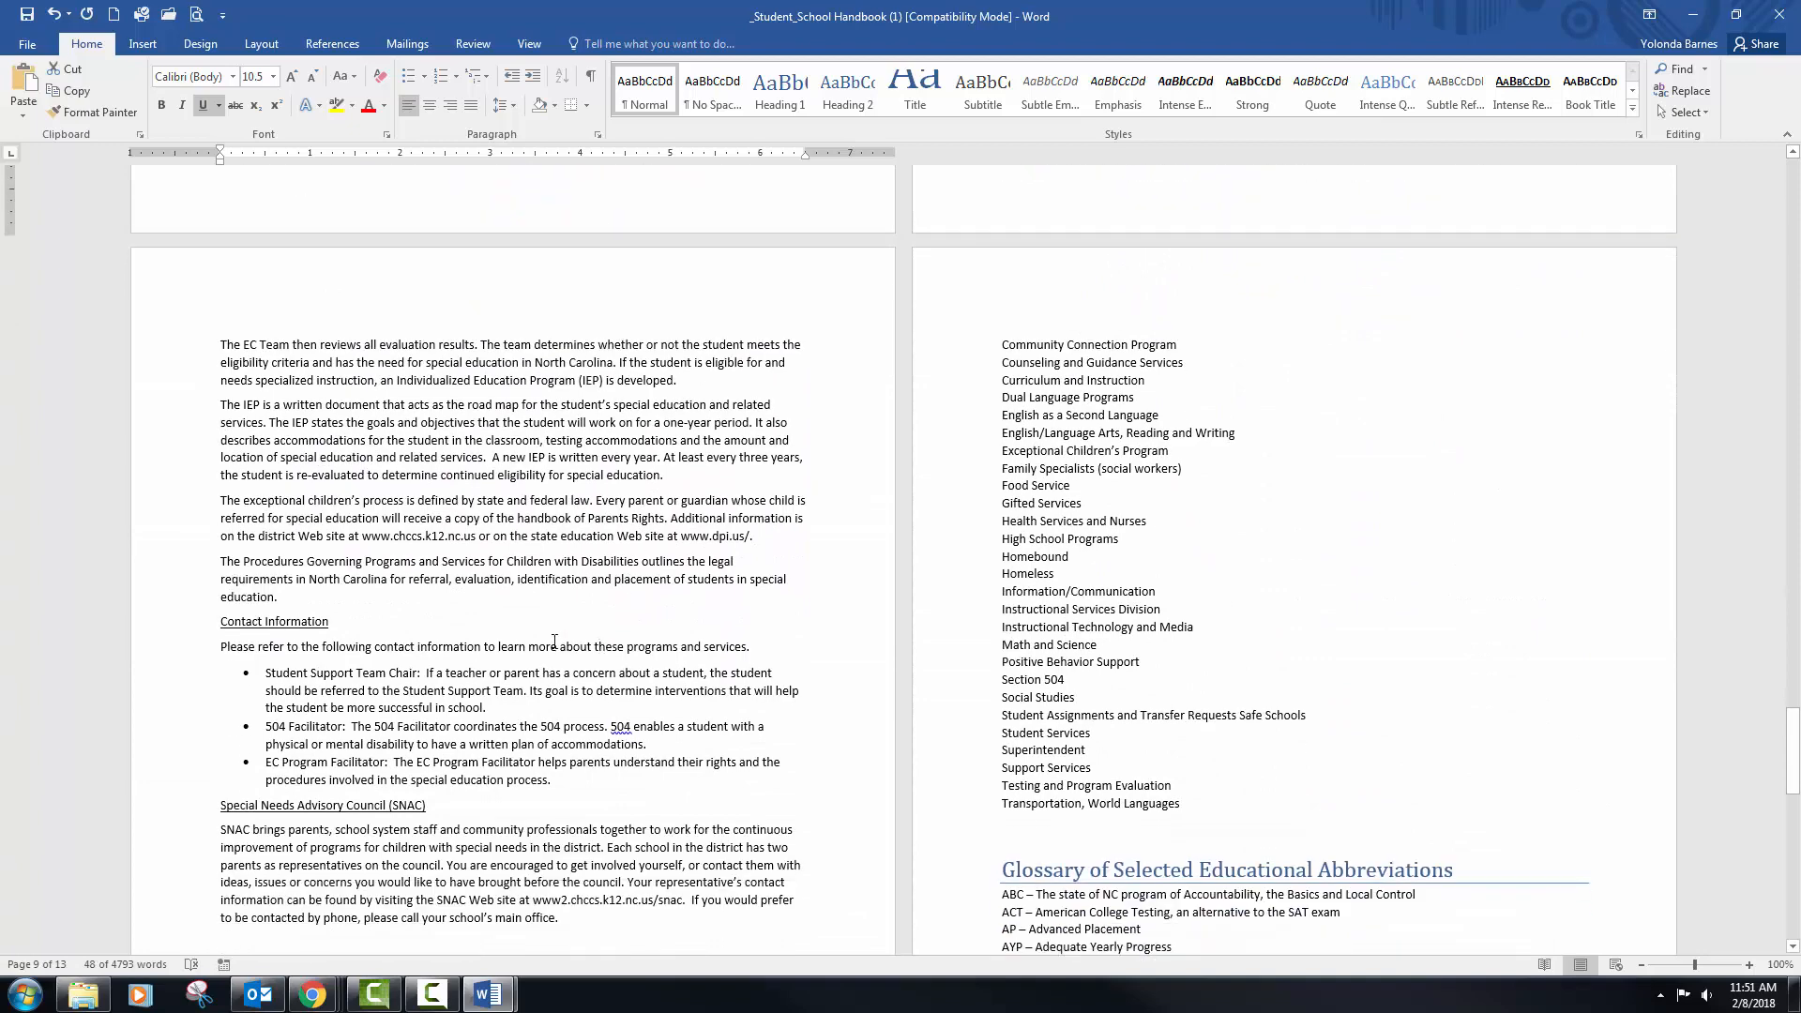
scroll(554, 641, down, 2)
click(197, 541)
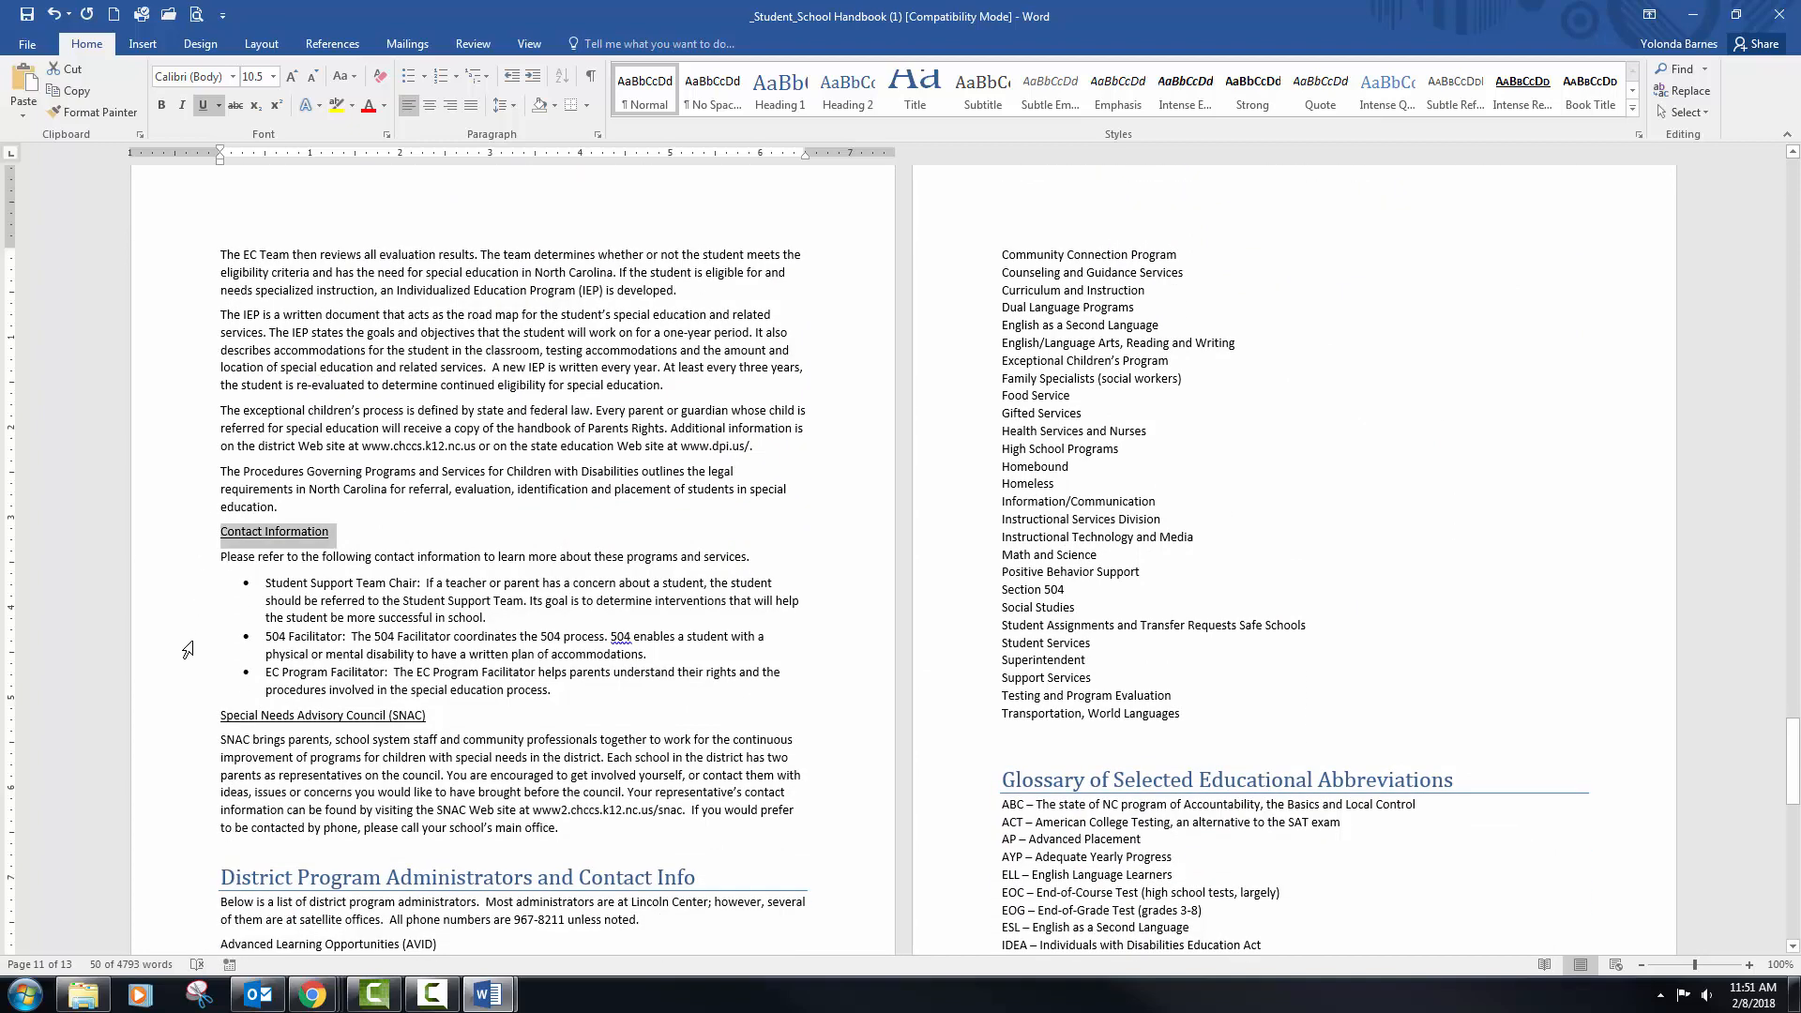
scroll(593, 675, down, 14)
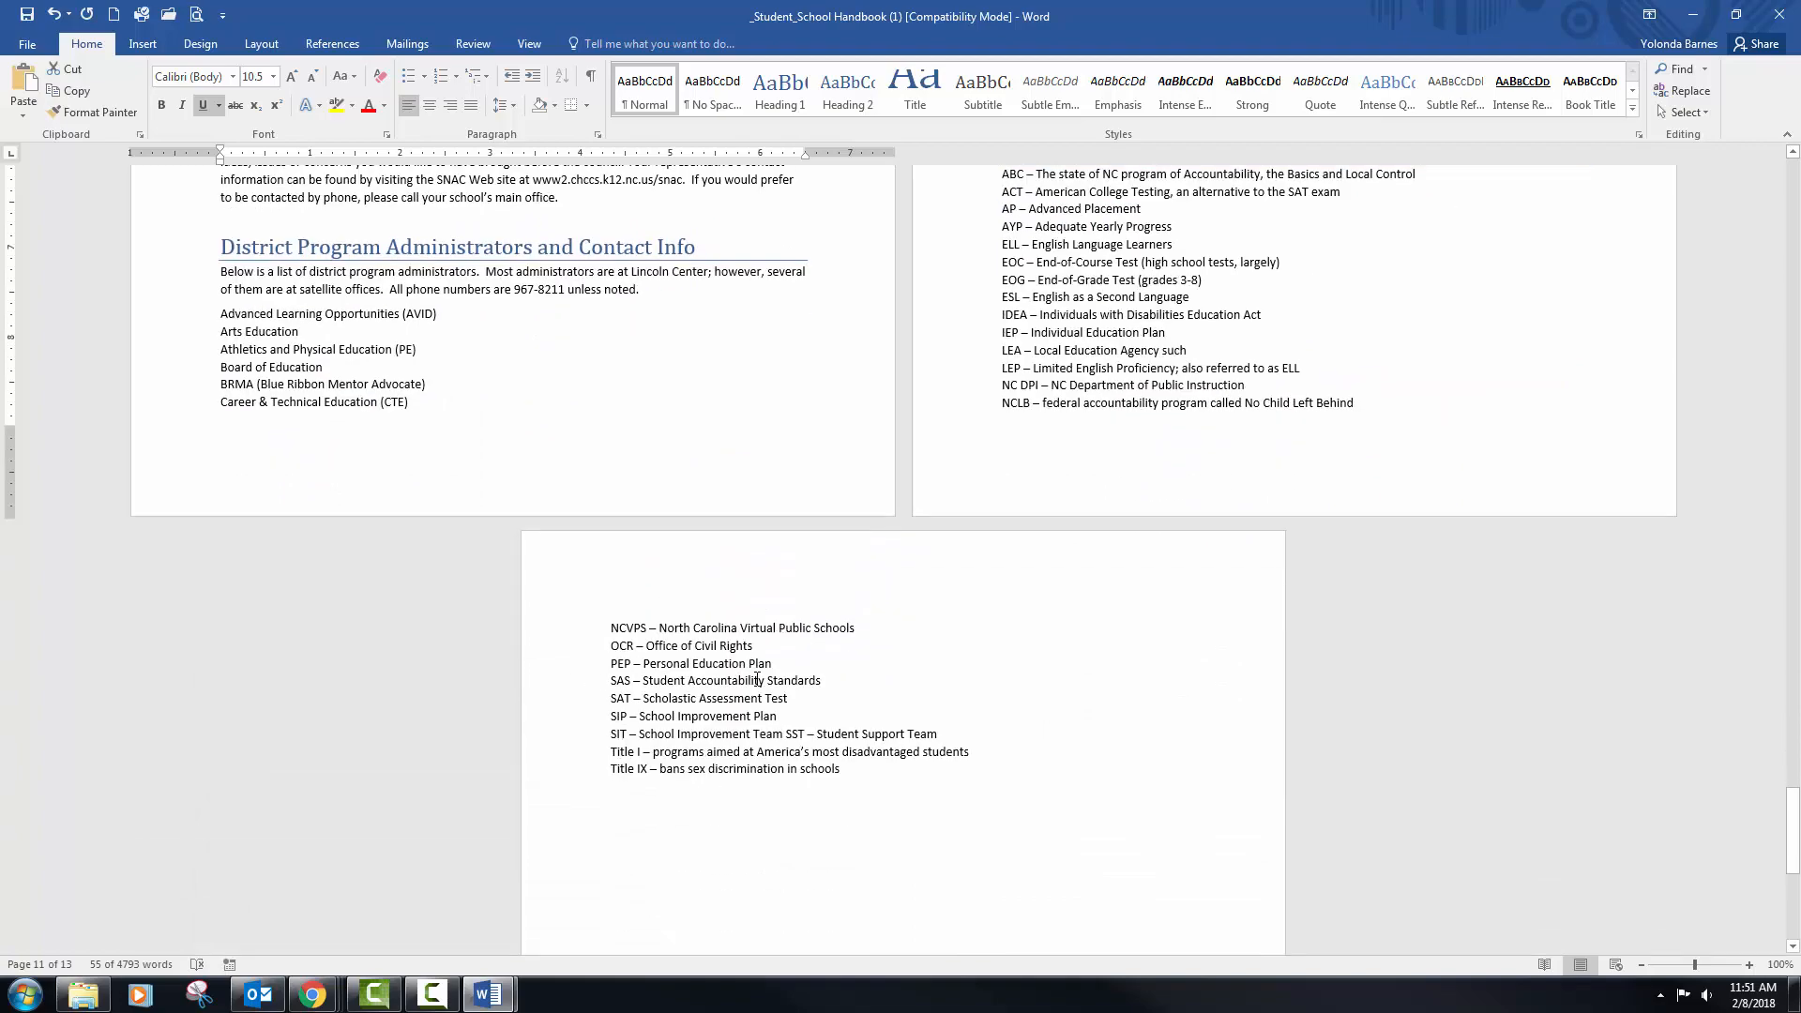
Add the skipped underlined heading First Steps for Parents, under Learning Problems or Other Challenges, to the selection
scroll(757, 679, up, 12)
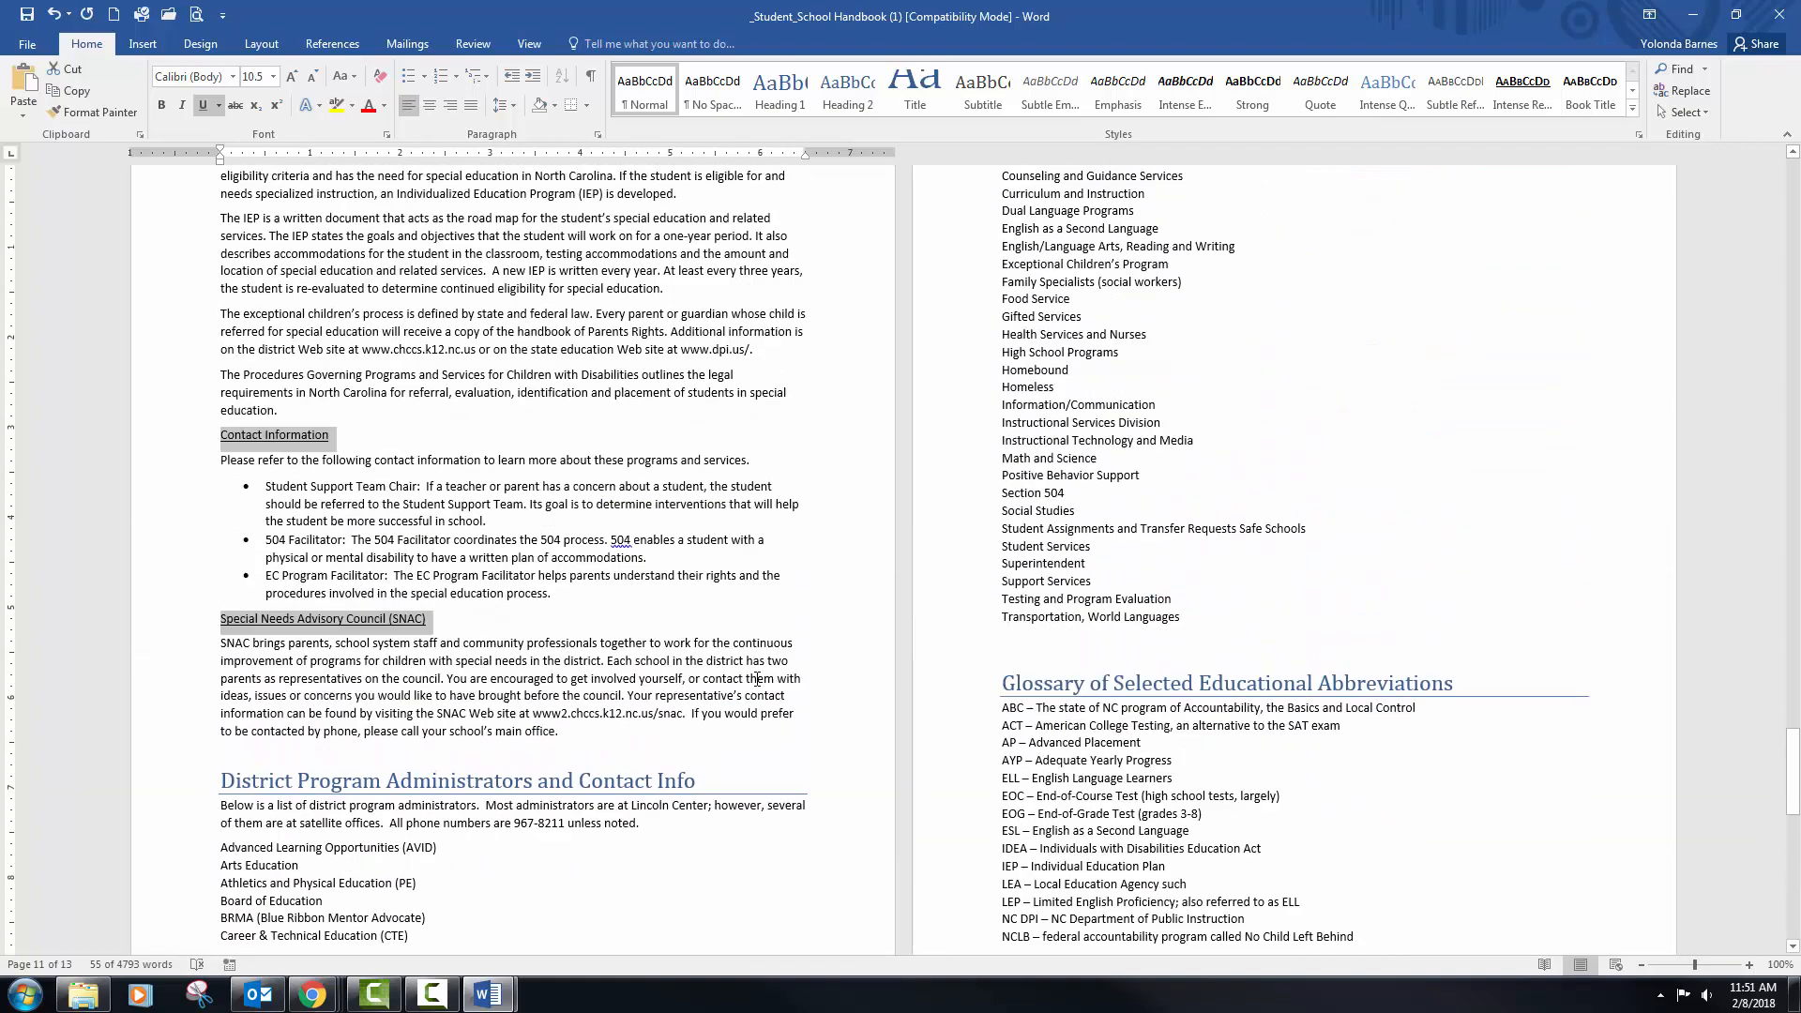
scroll(757, 680, up, 14)
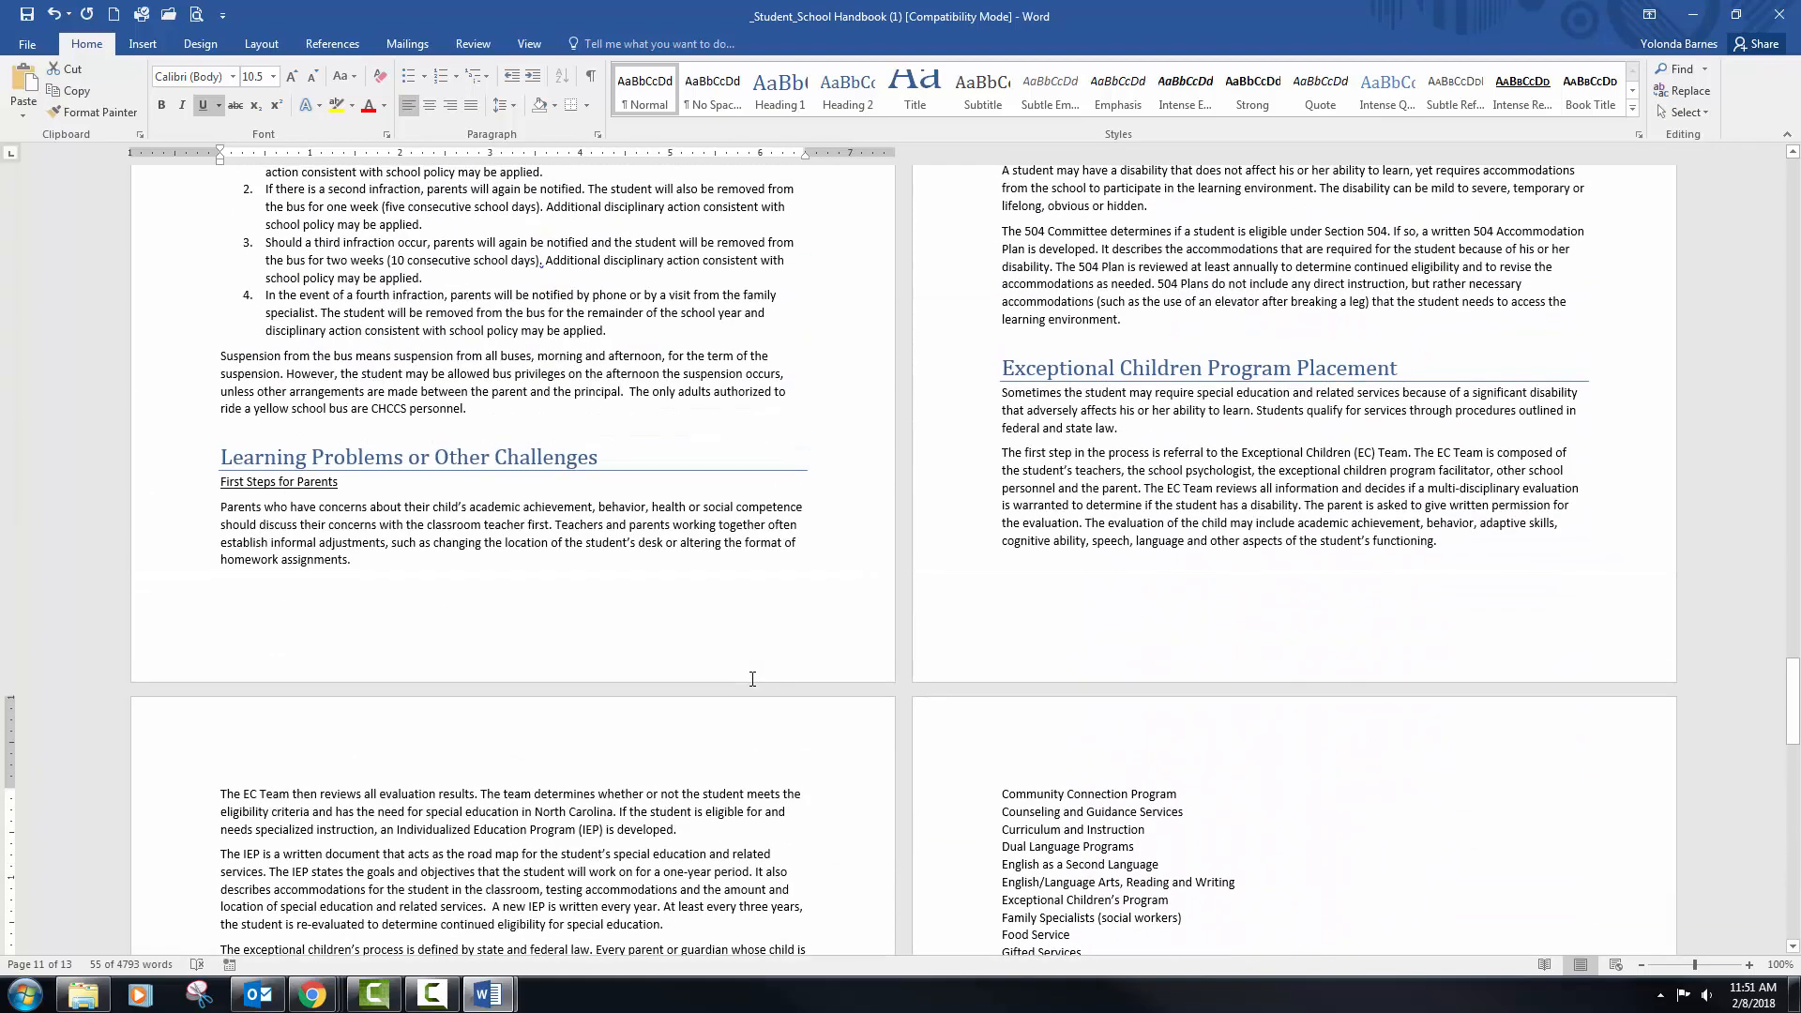
scroll(753, 678, up, 1)
scroll(202, 544, down, 1)
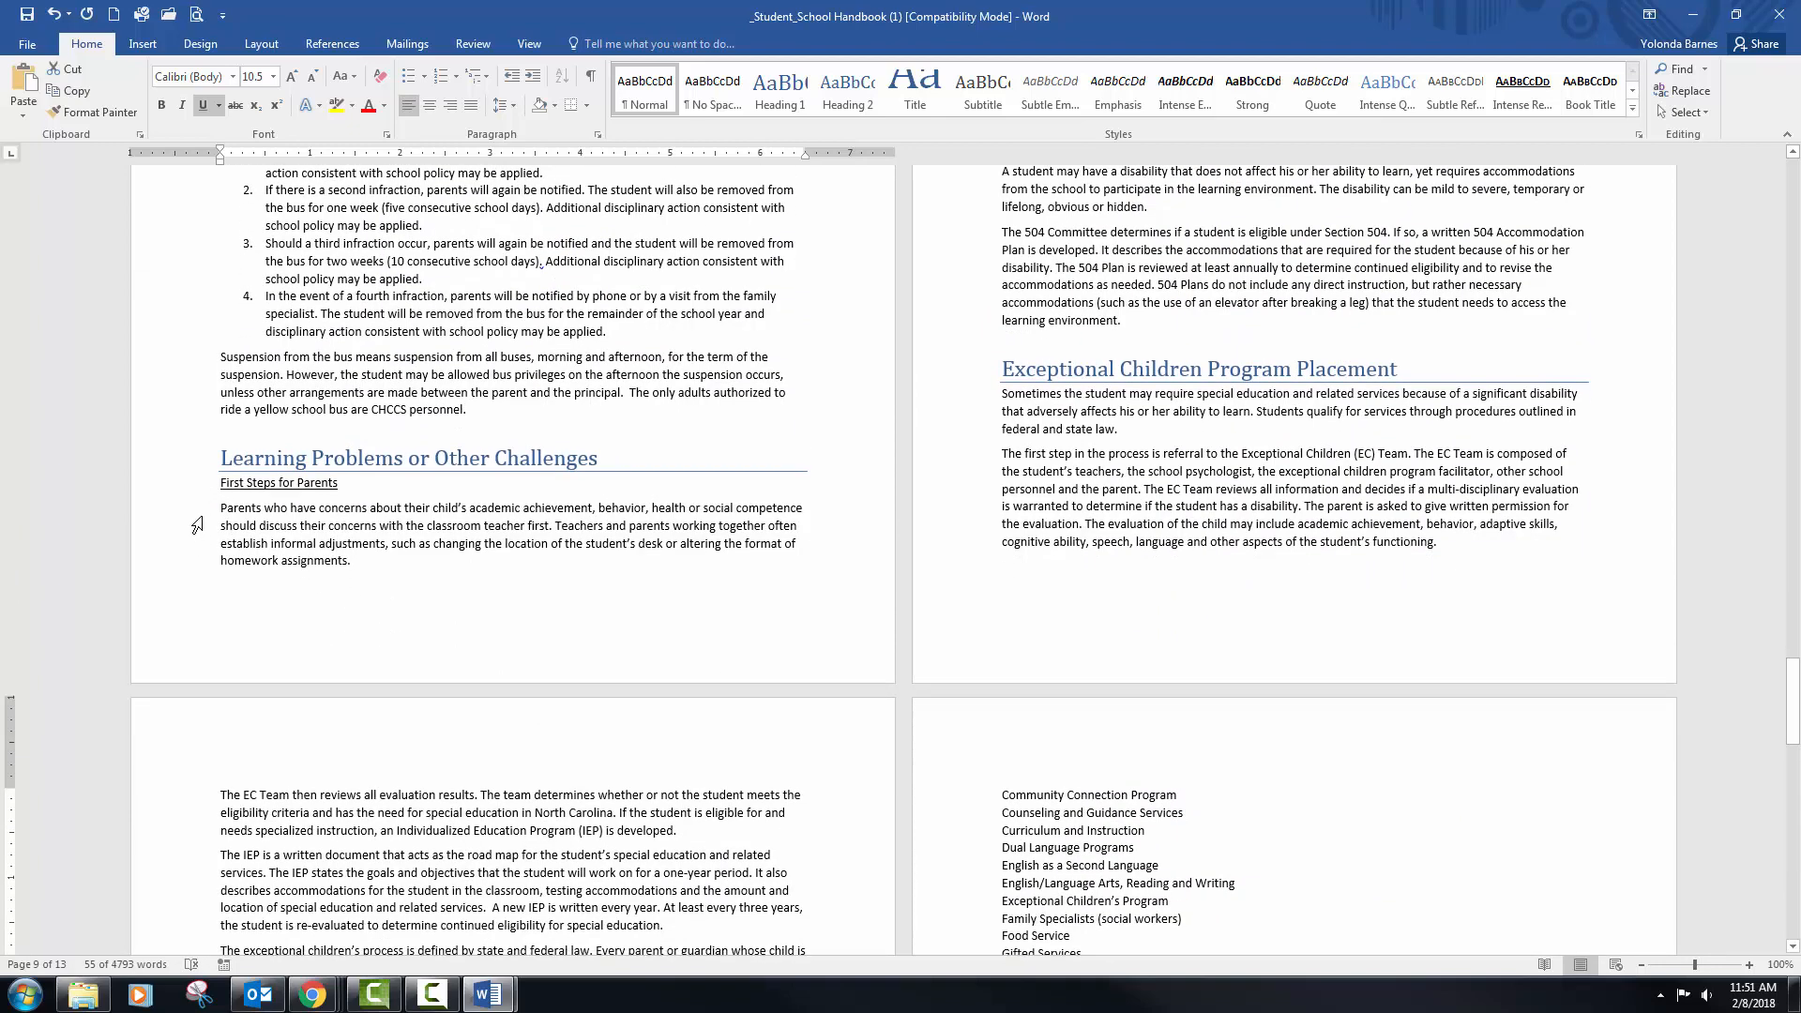
ctrl+click(201, 482)
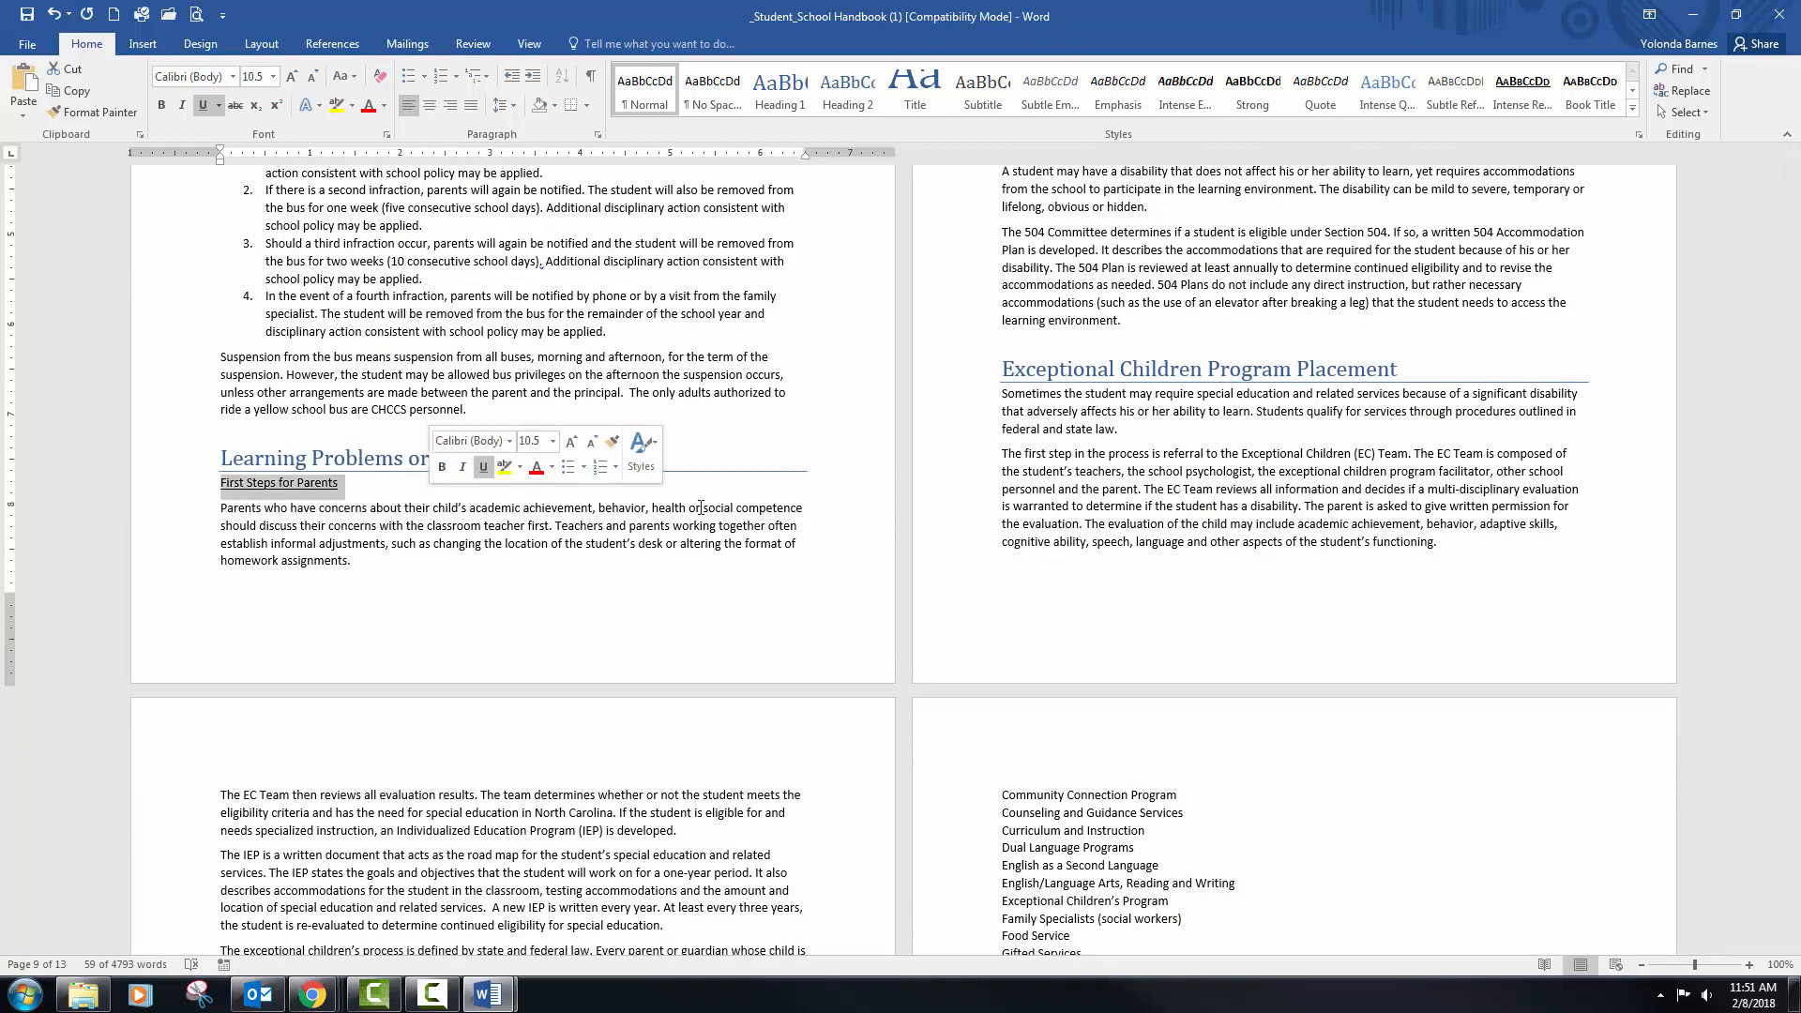
Look back through the handbook toward its beginning to check that every underlined-only heading is included in the selection
scroll(700, 509, up, 6)
scroll(701, 509, up, 12)
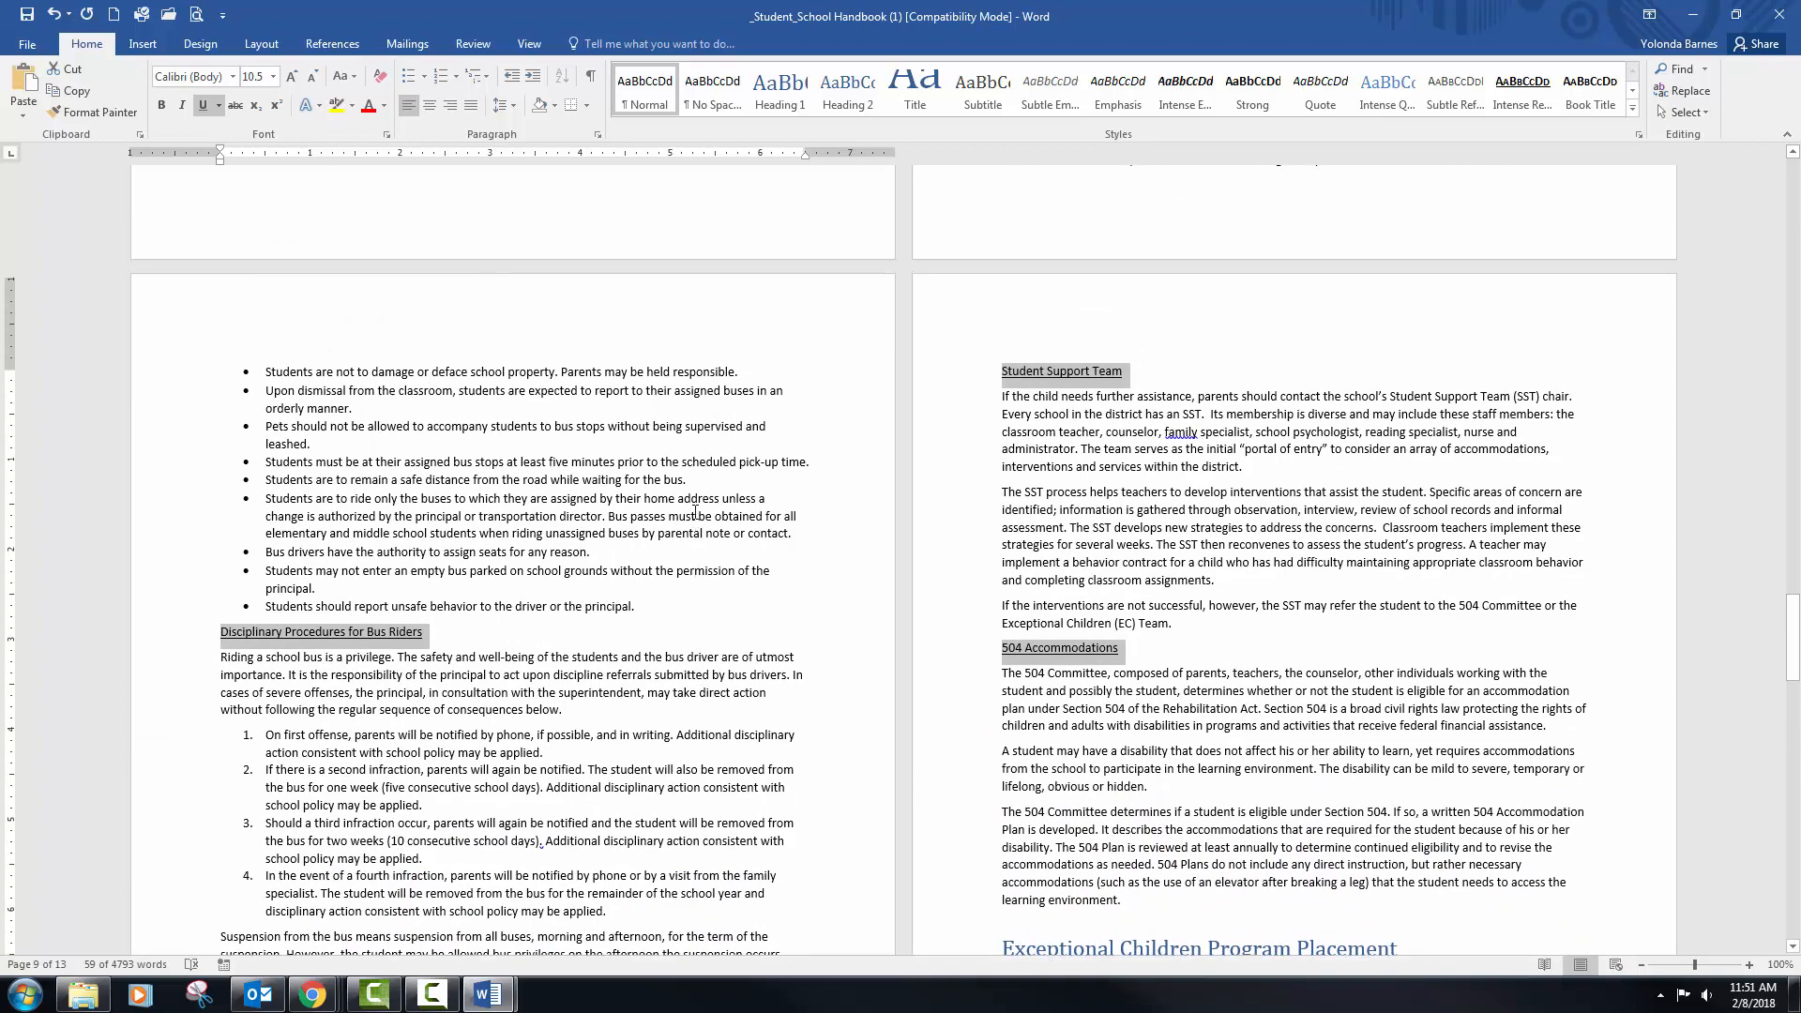
scroll(691, 515, up, 10)
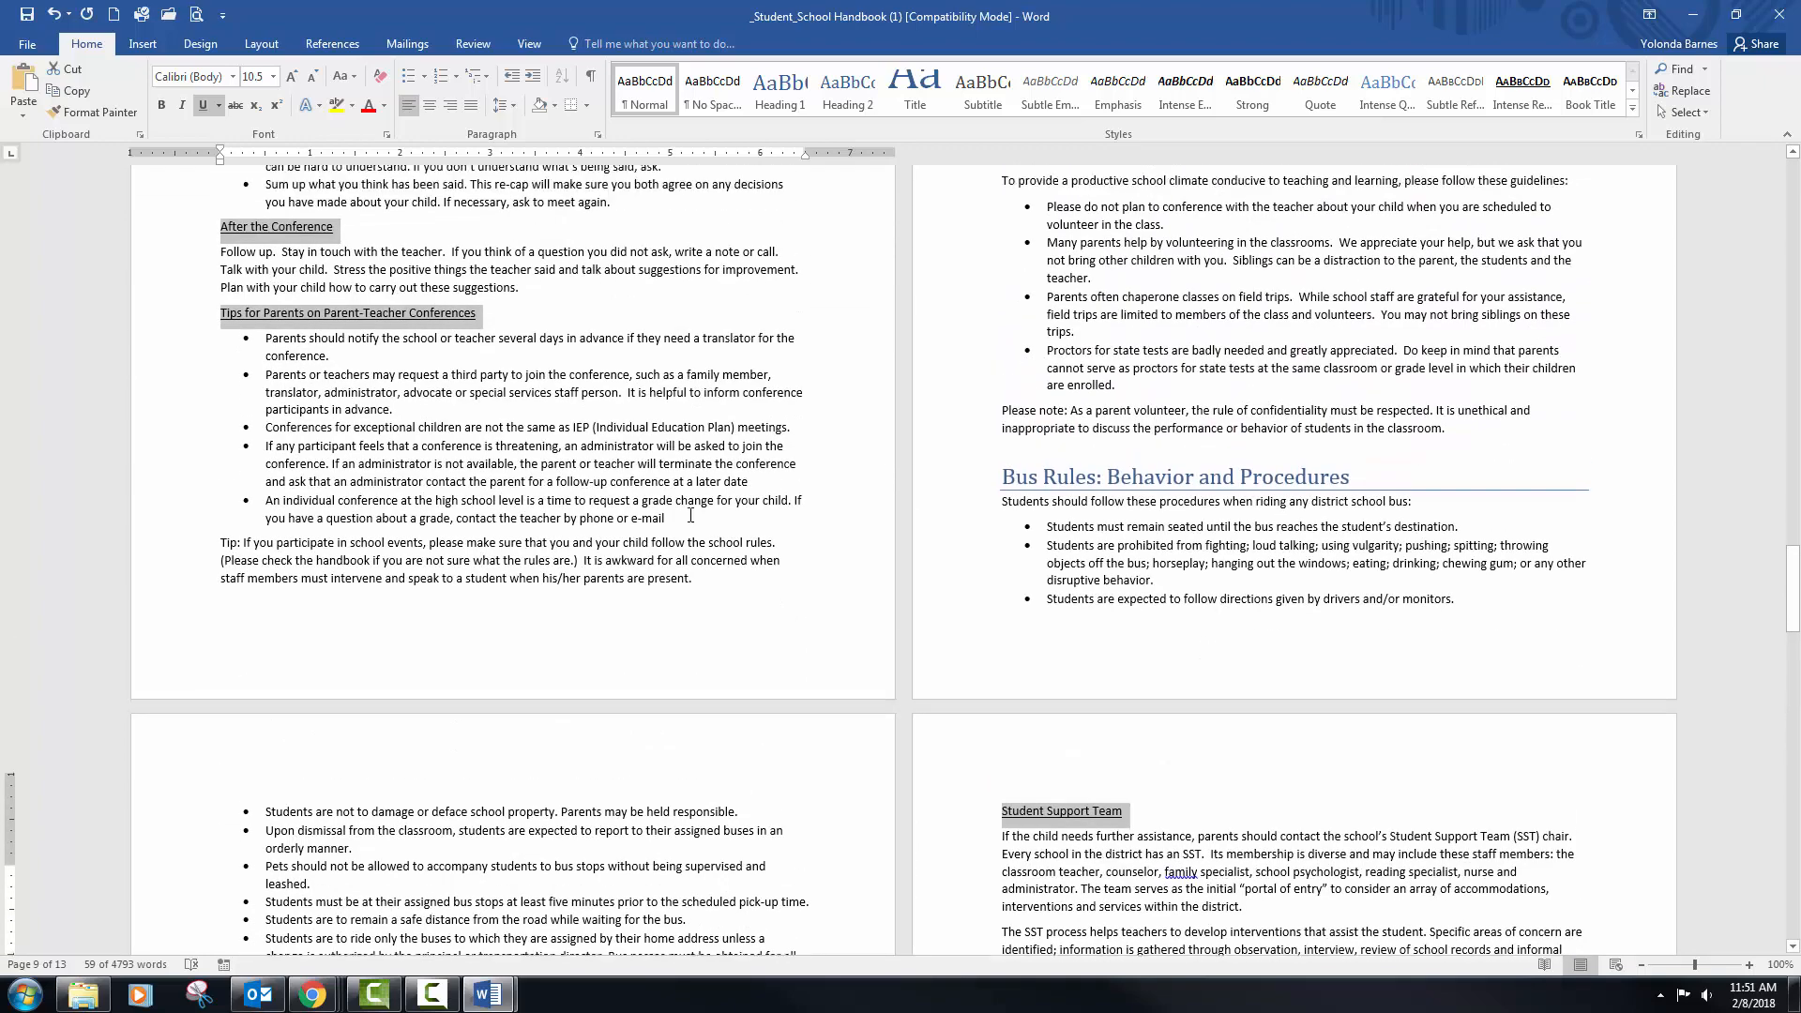
scroll(690, 515, up, 6)
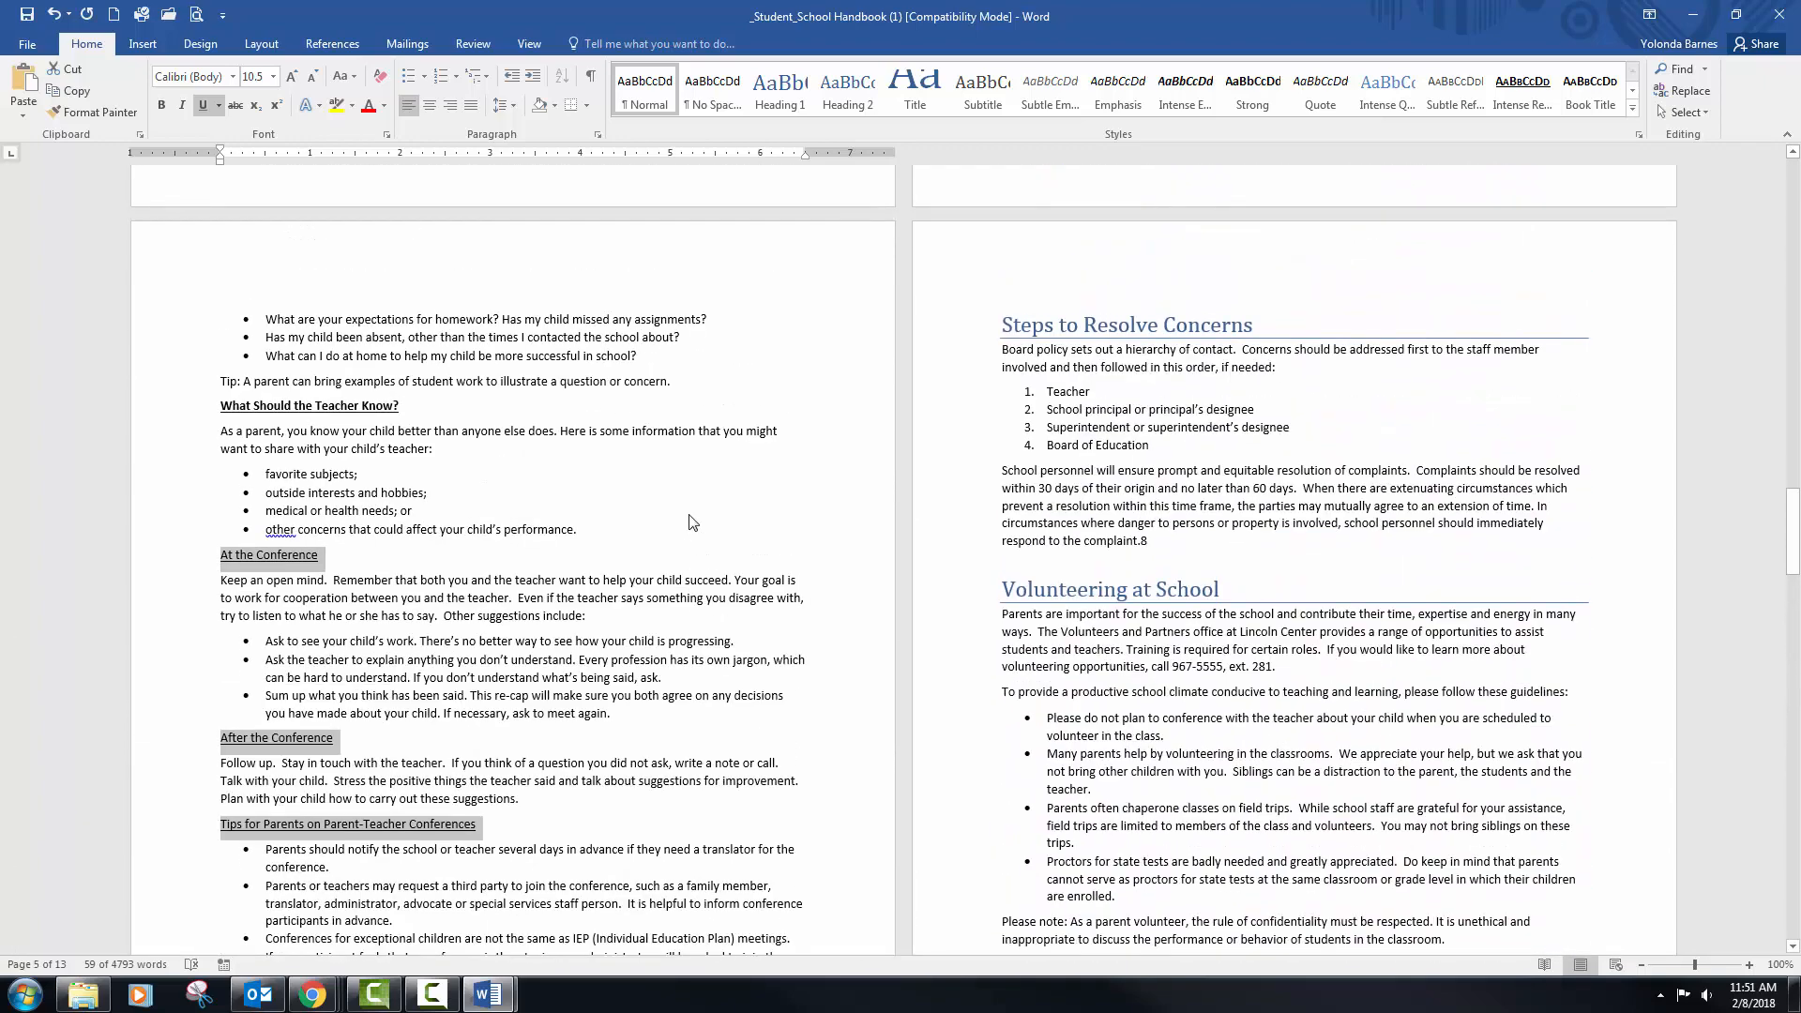
scroll(688, 515, up, 2)
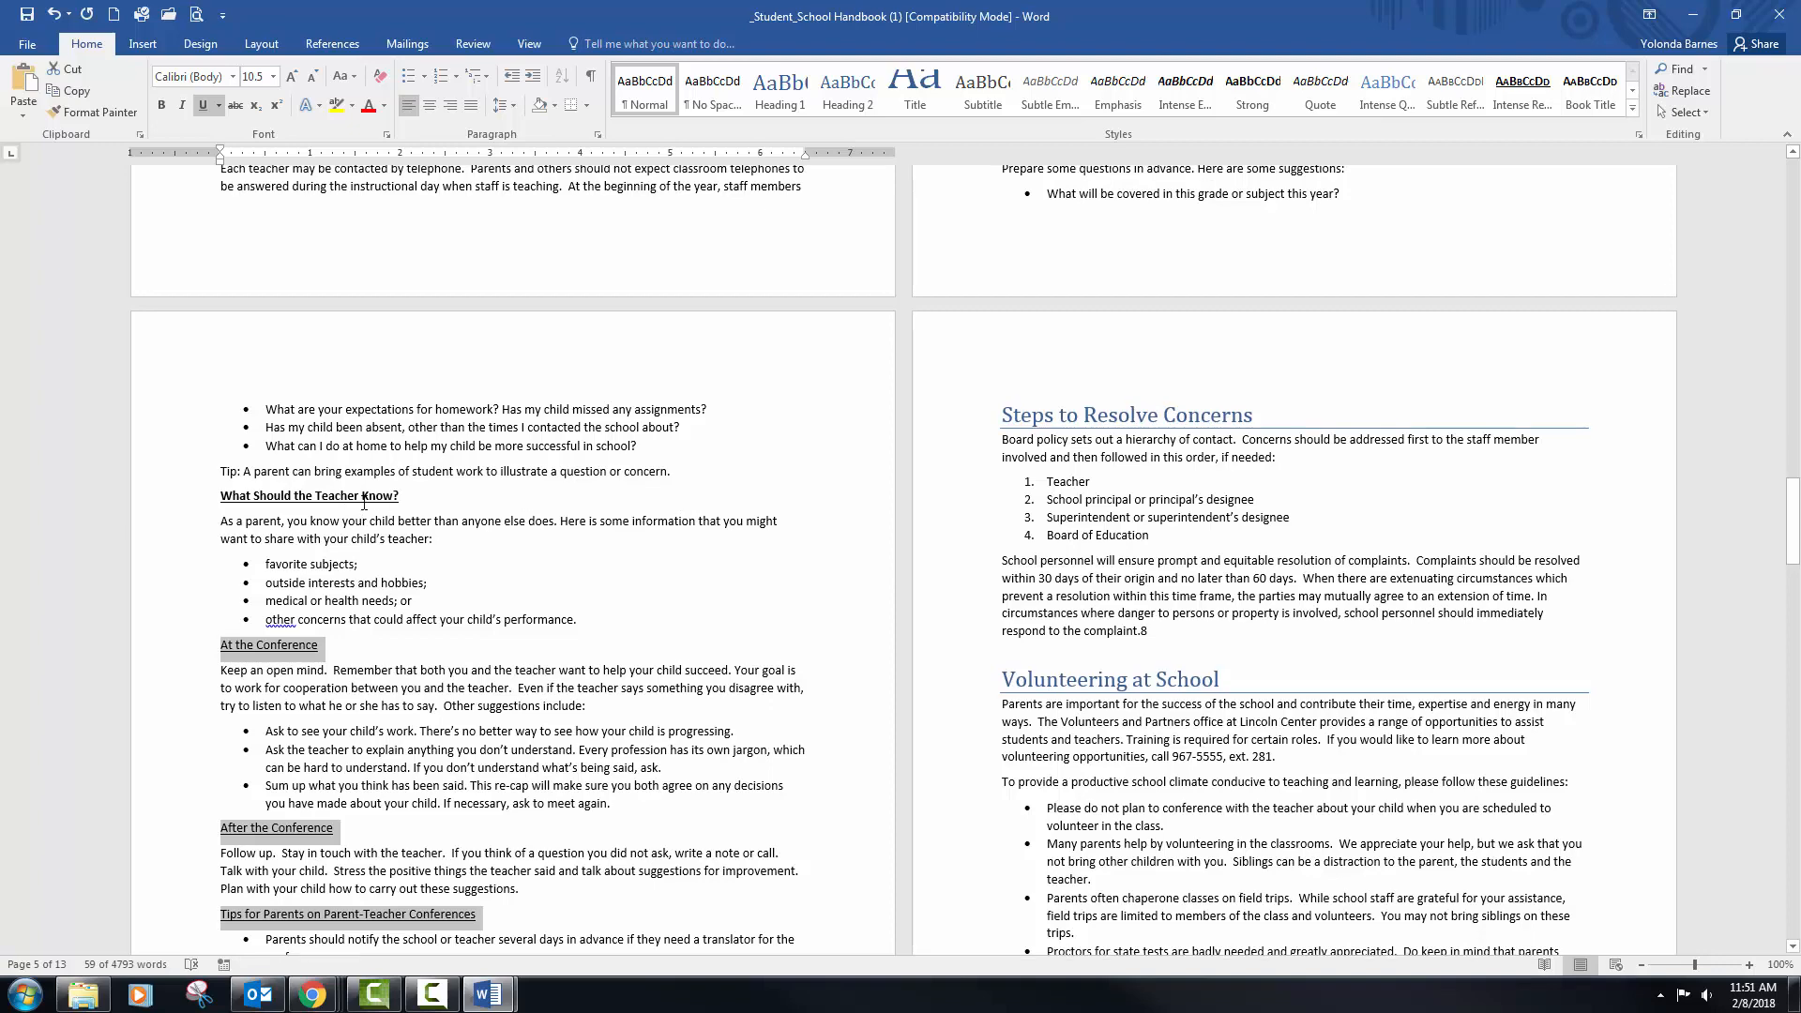
scroll(536, 505, up, 9)
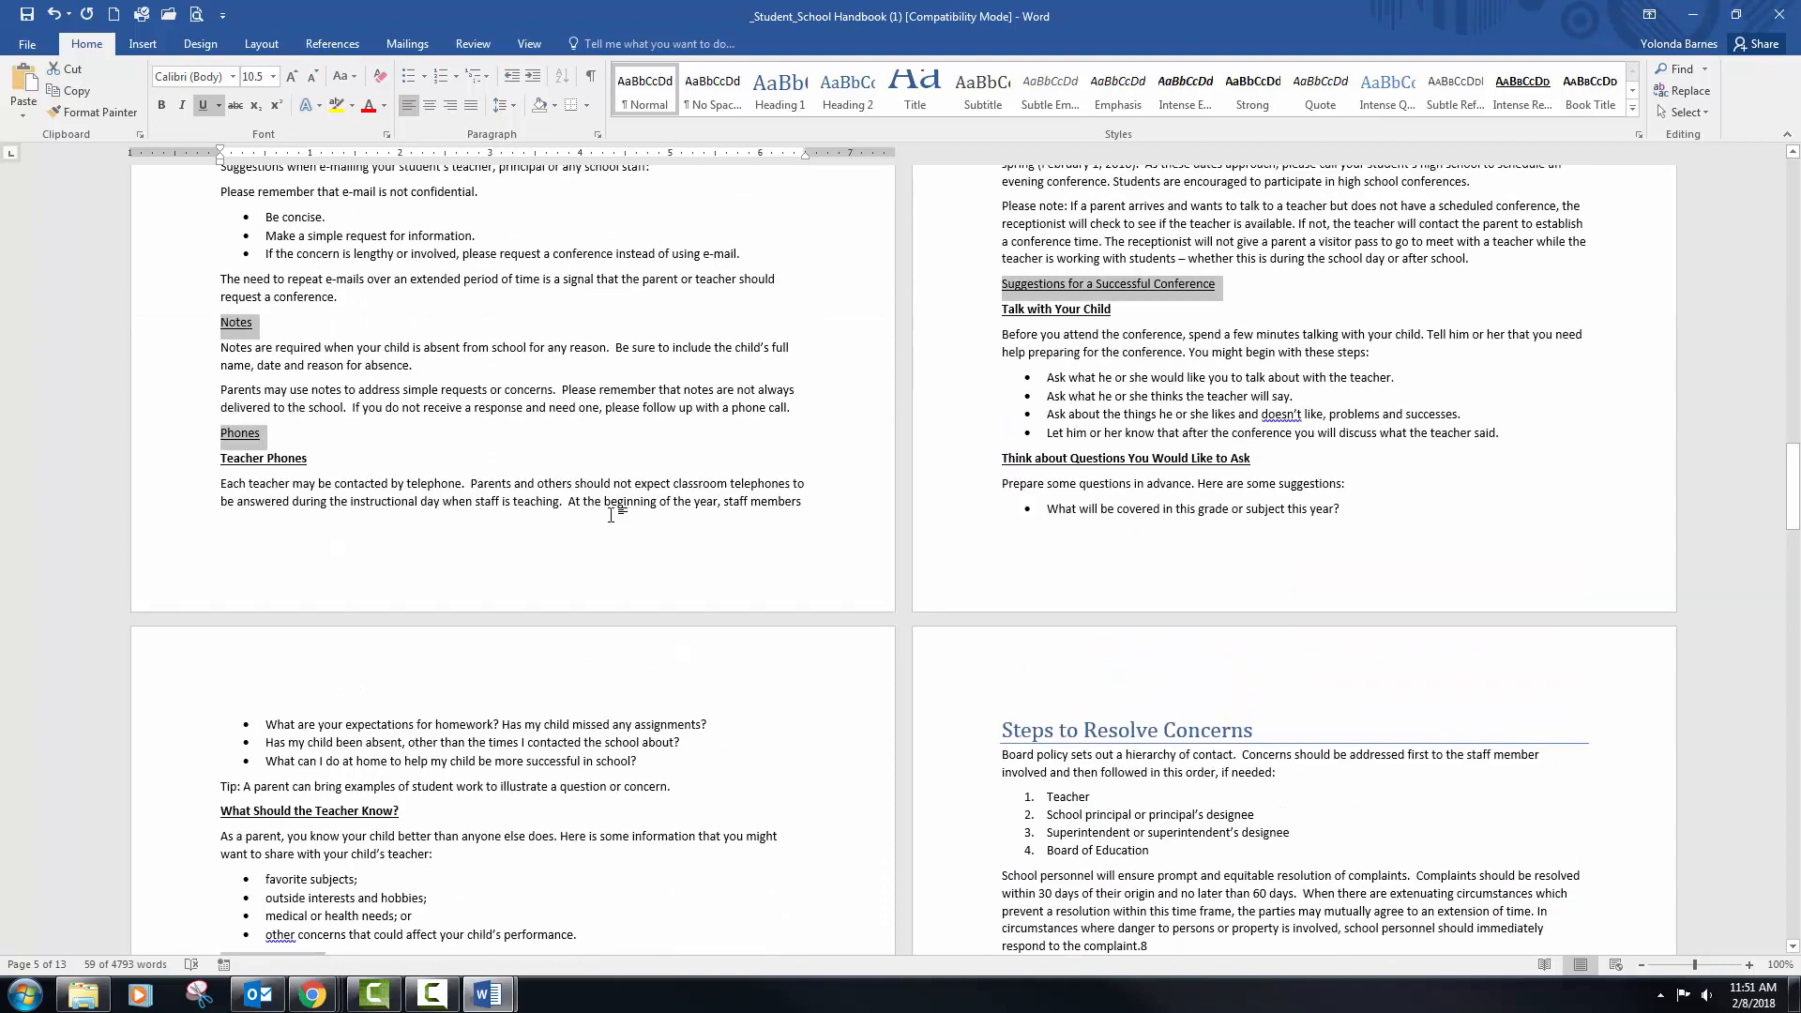
scroll(612, 515, up, 9)
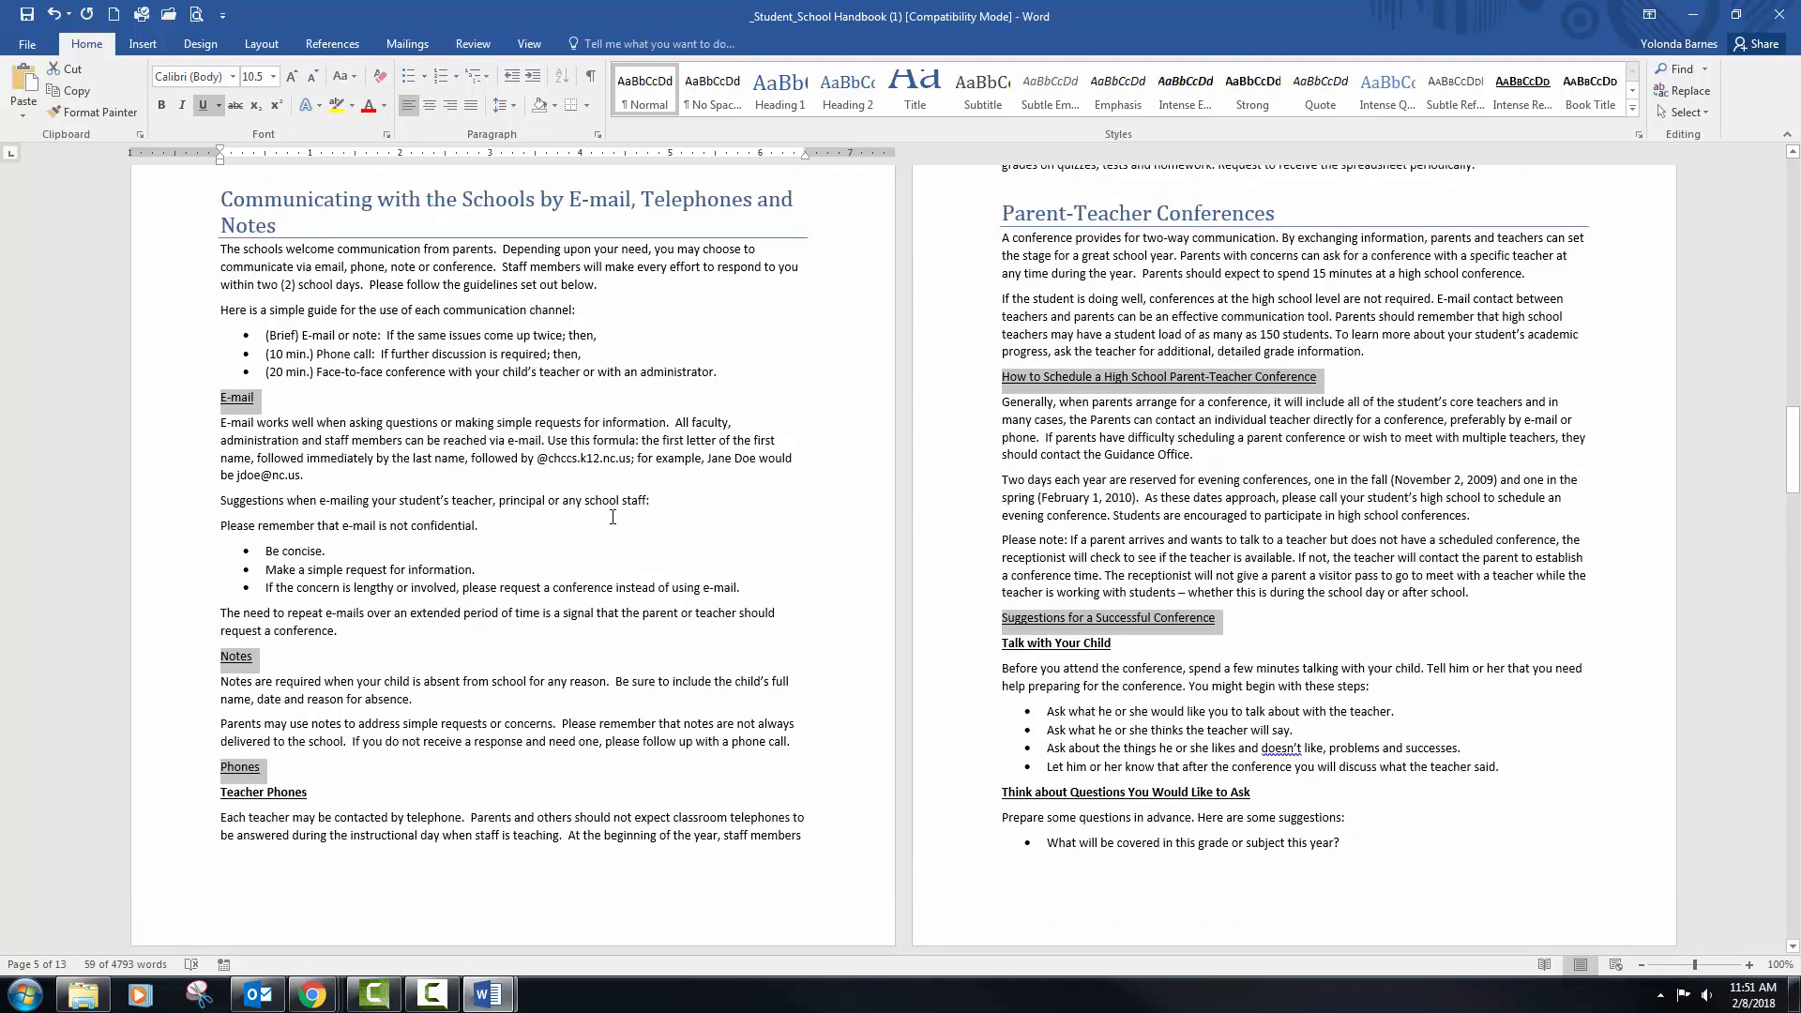
scroll(612, 517, up, 15)
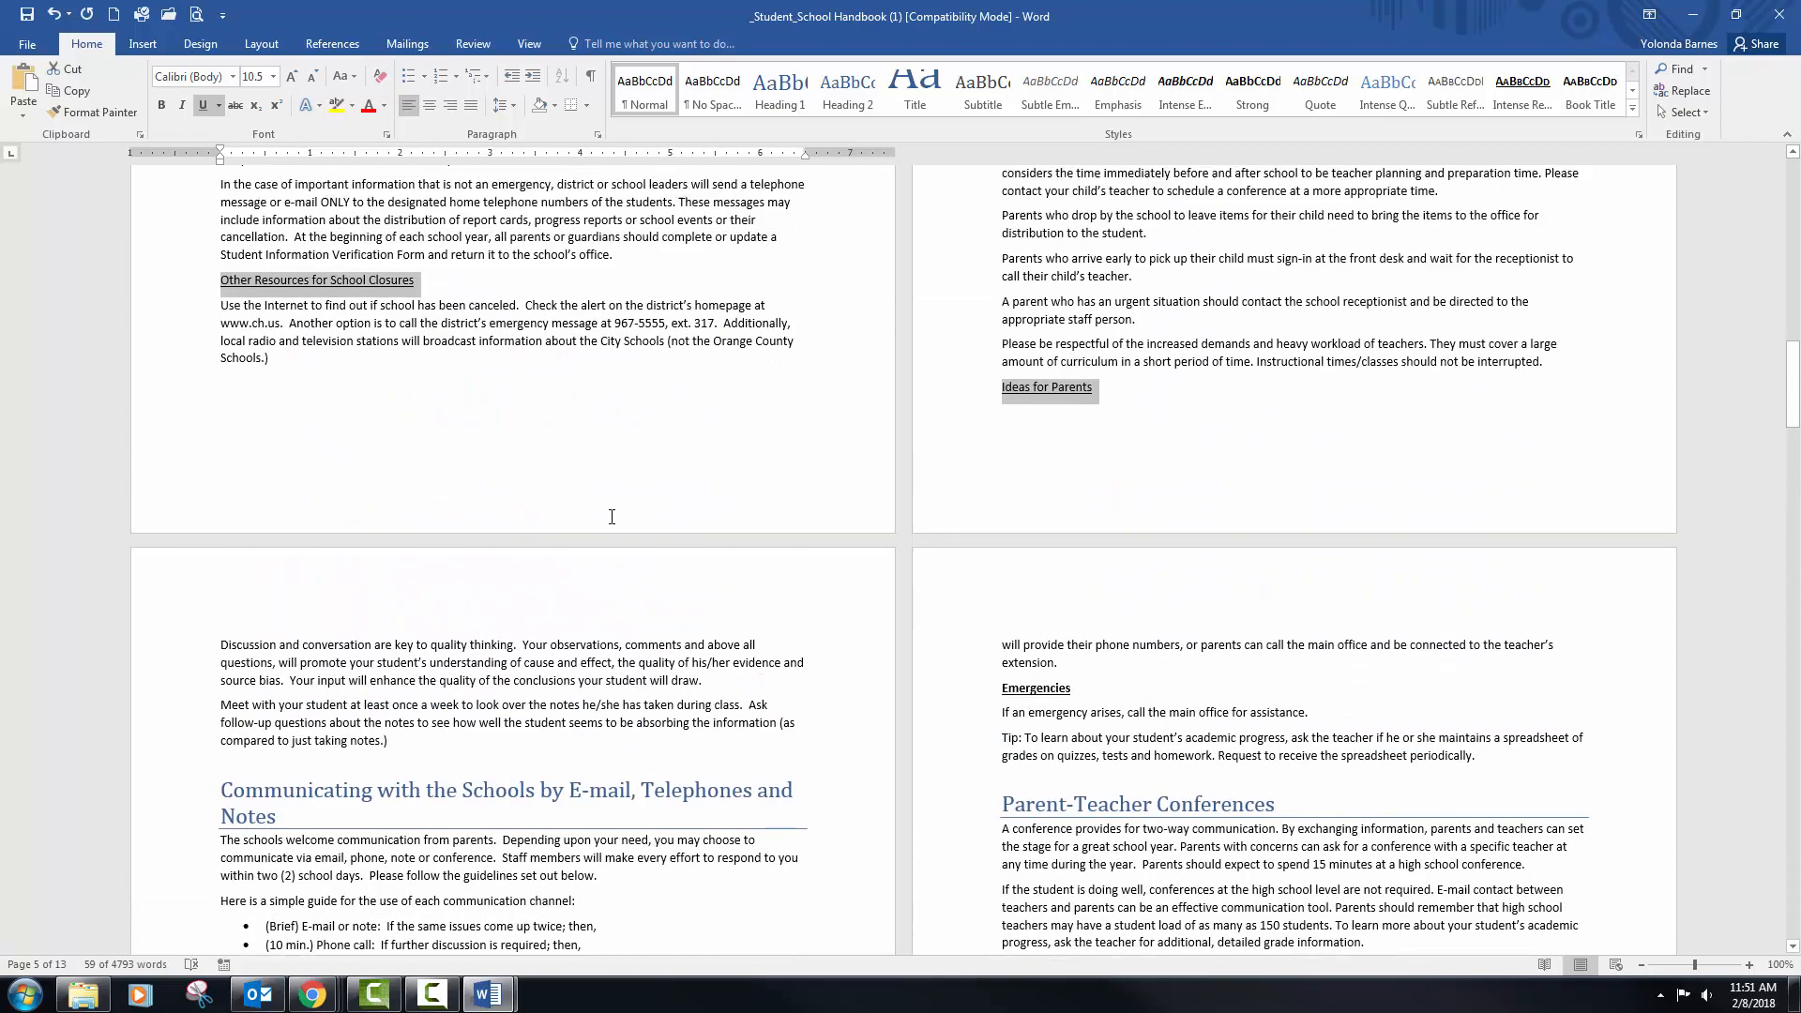
scroll(611, 517, up, 18)
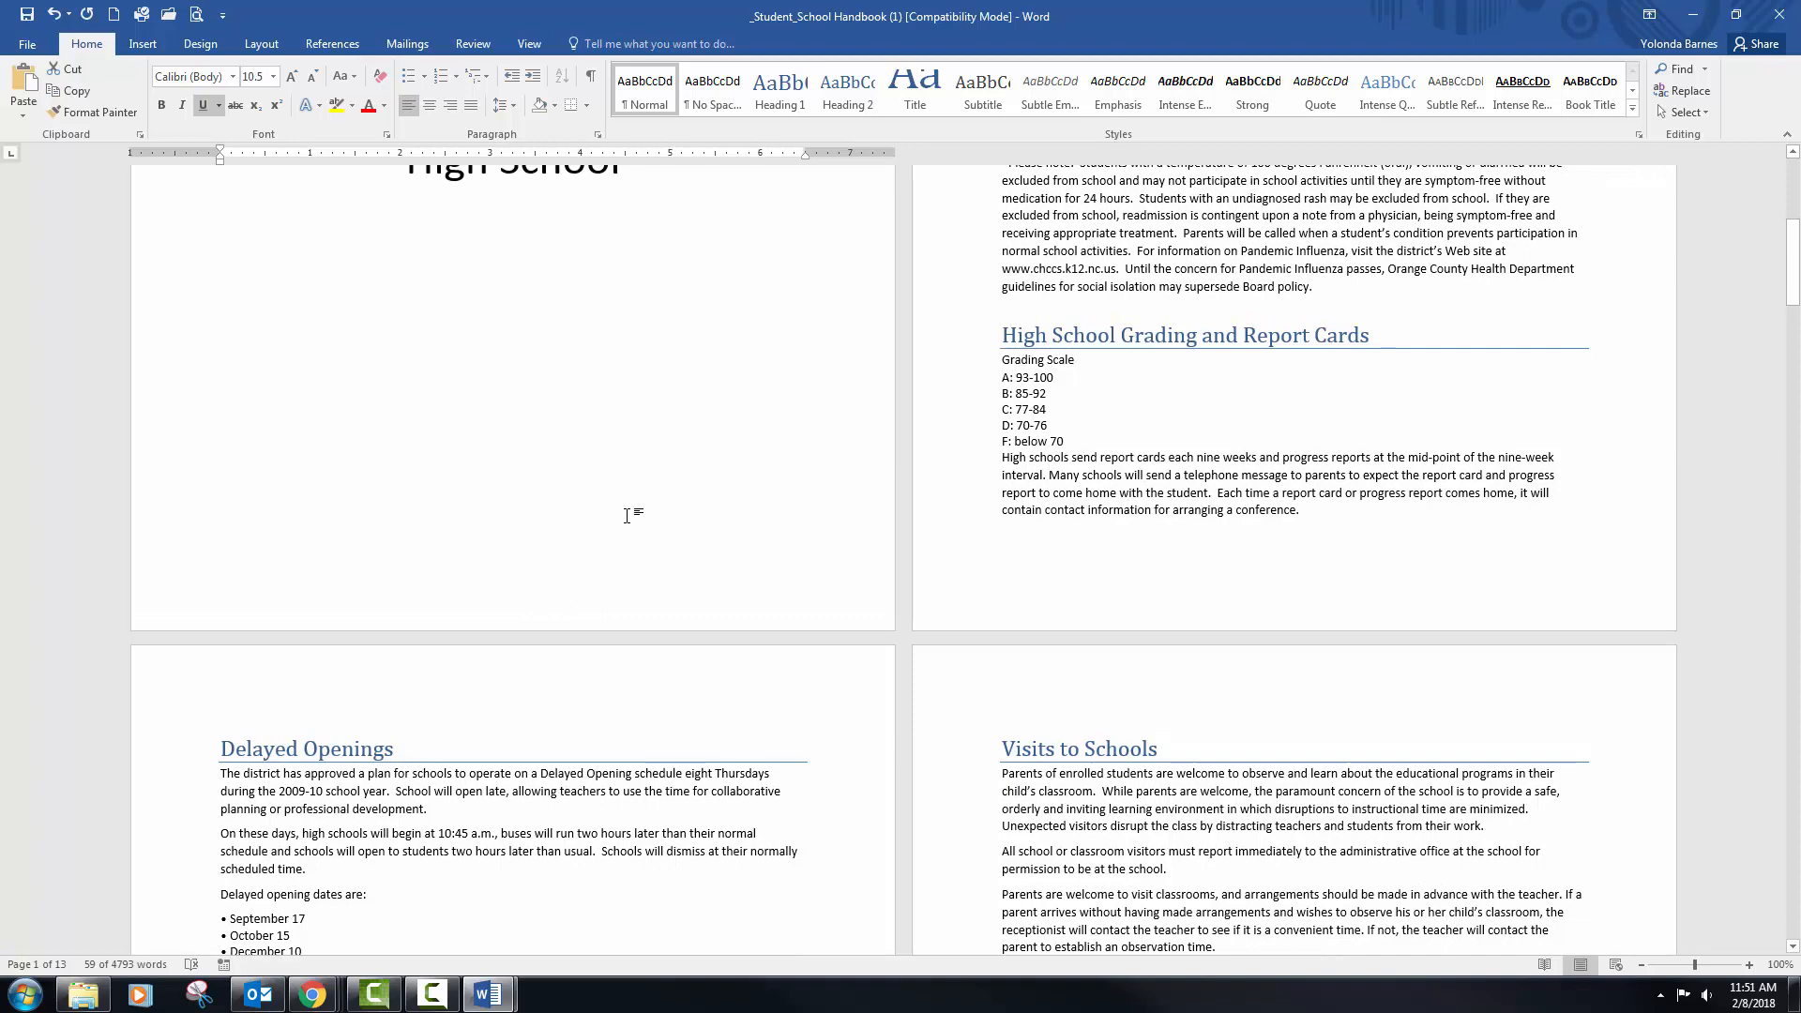
Apply the Heading 2 style to all the selected underlined headings
scroll(644, 497, up, 10)
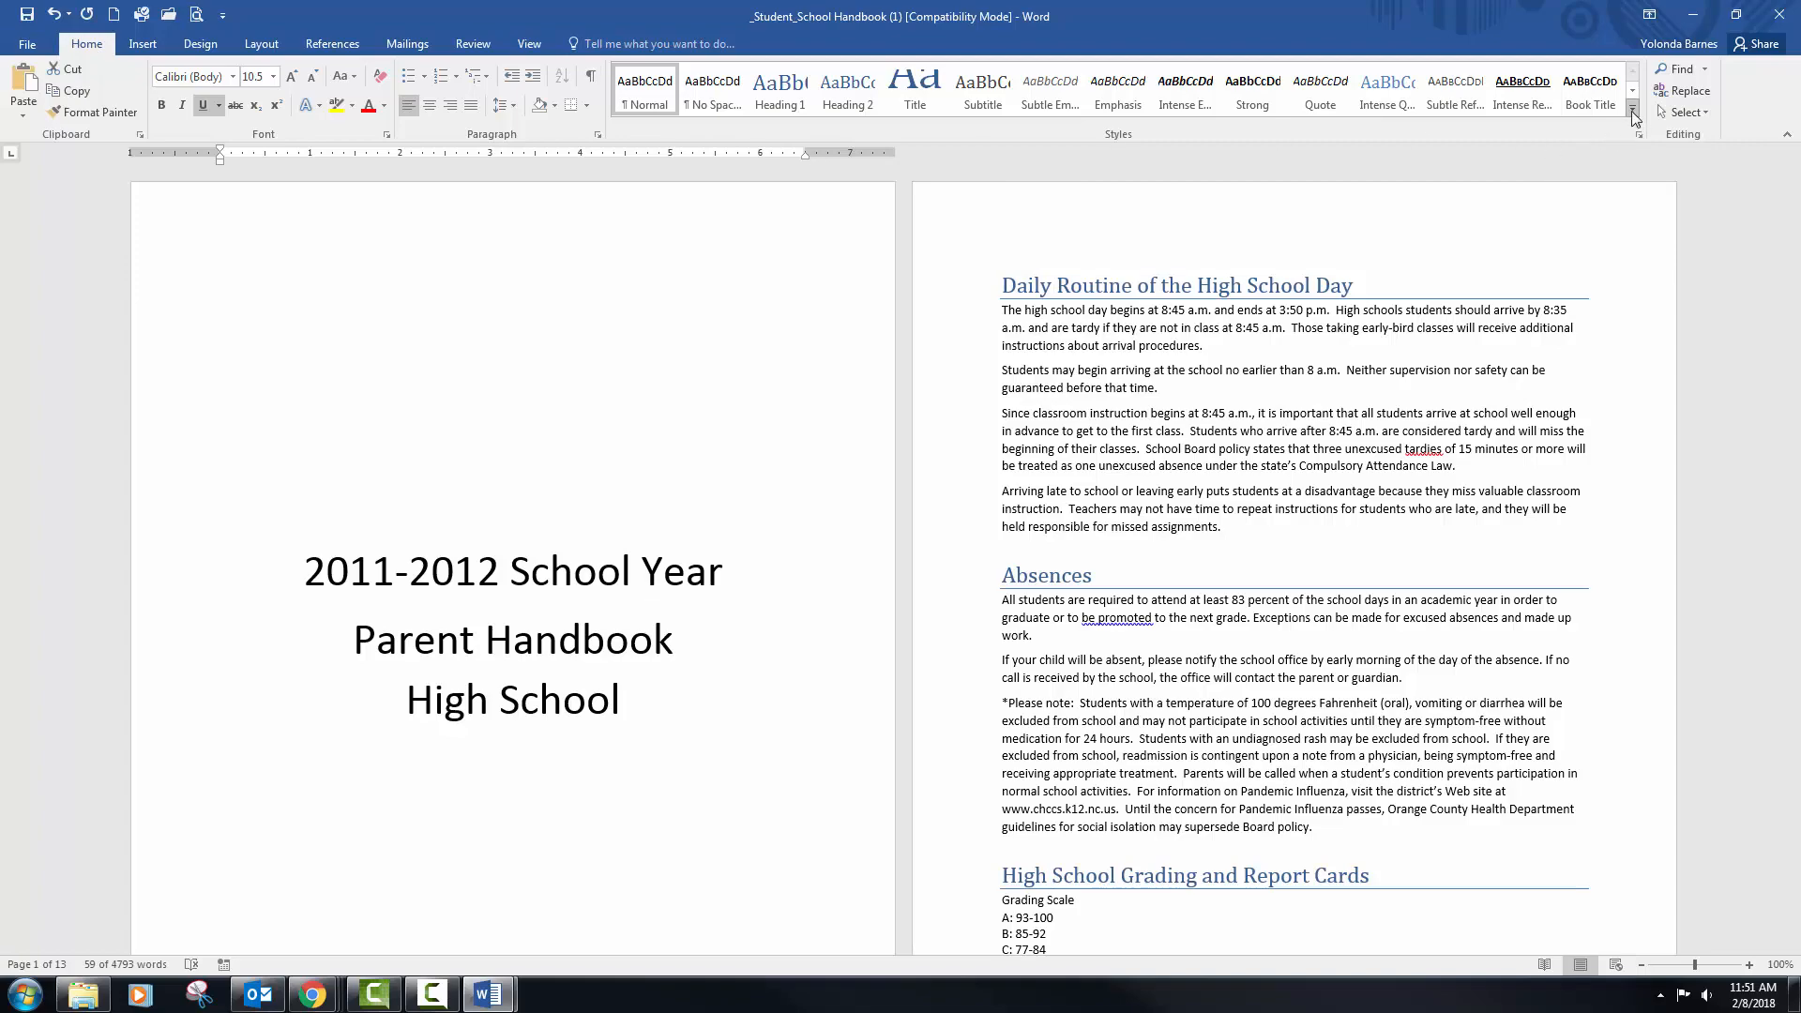
click(1632, 109)
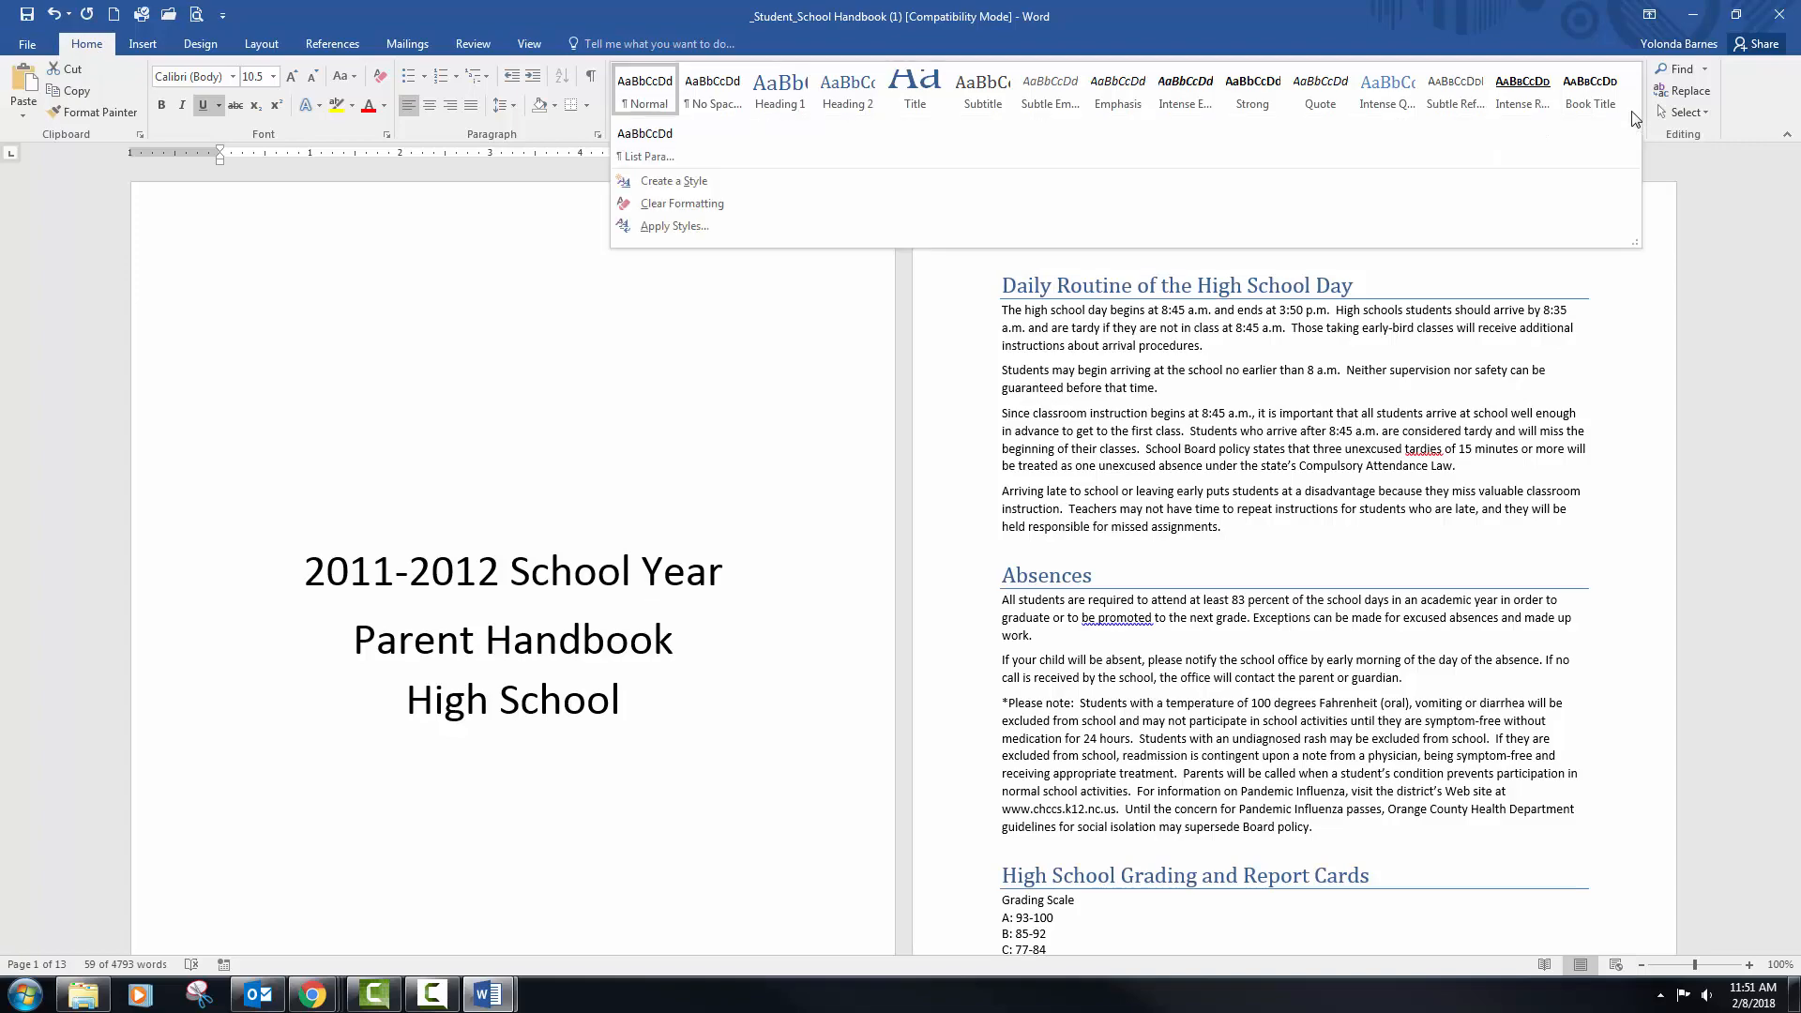
click(842, 98)
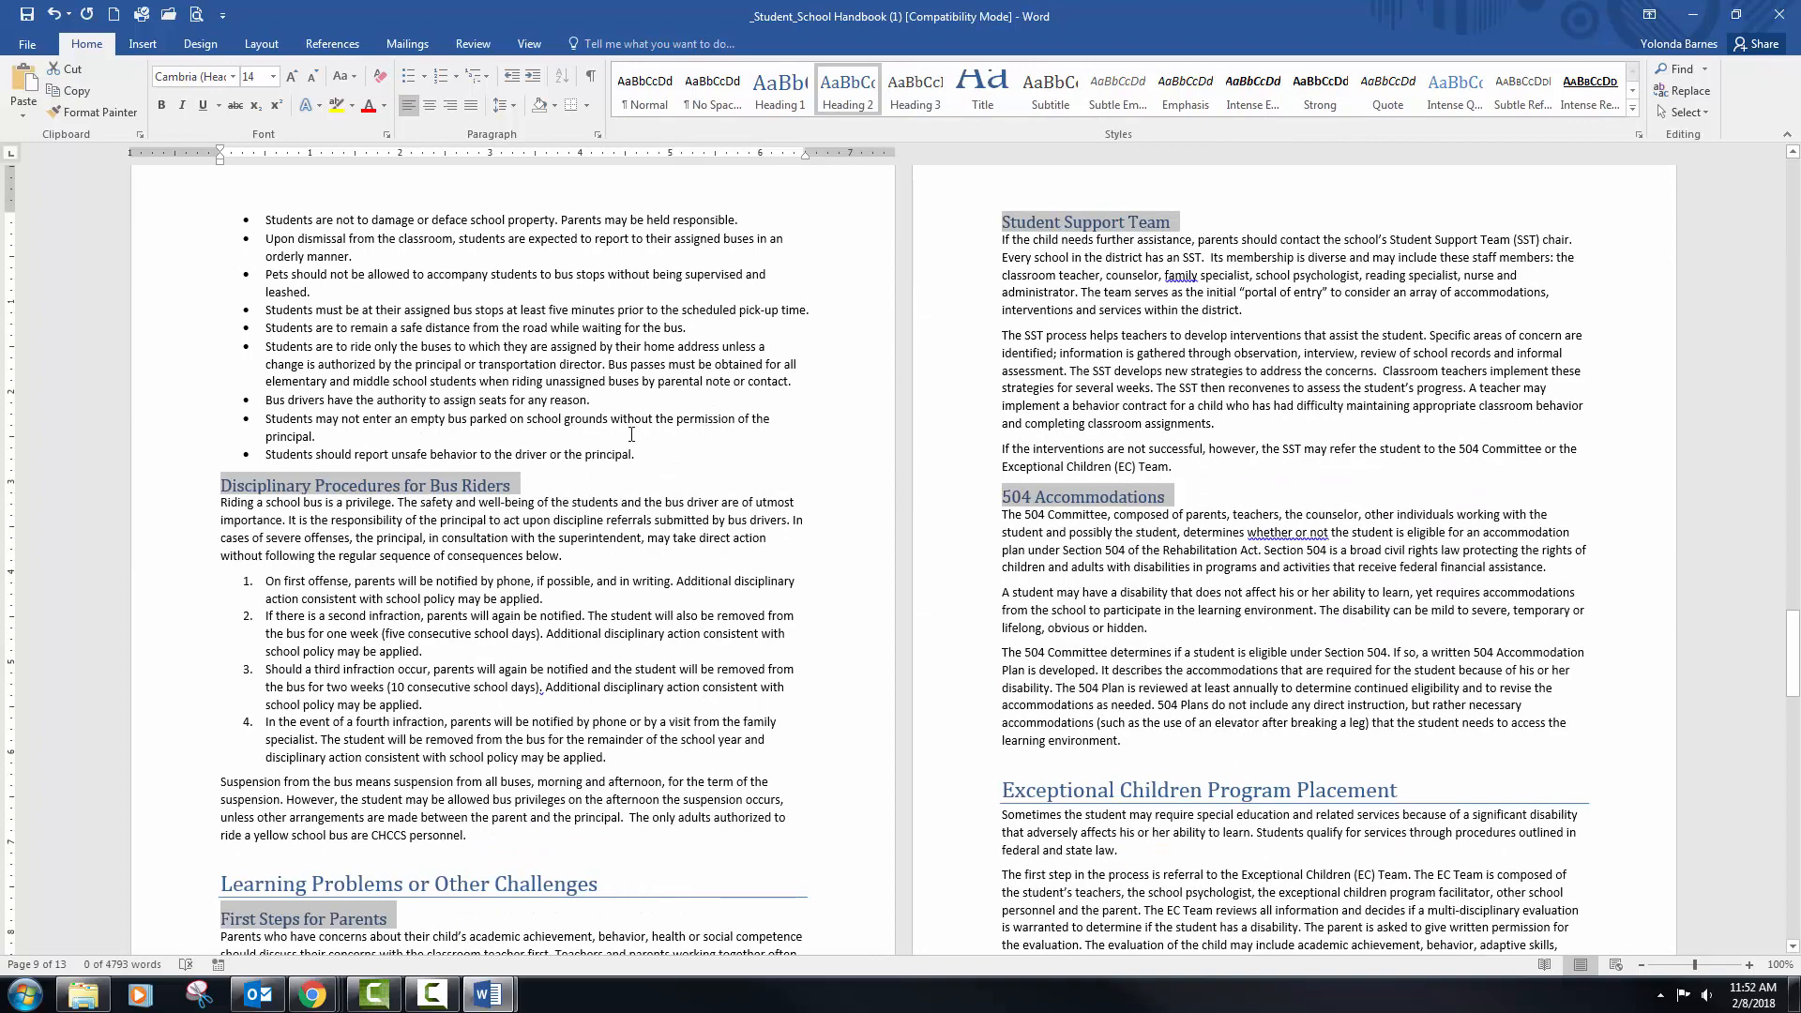
Starting from the handbook's beginning, find the first bold and underlined heading, Emergencies, and select it
scroll(631, 434, up, 4)
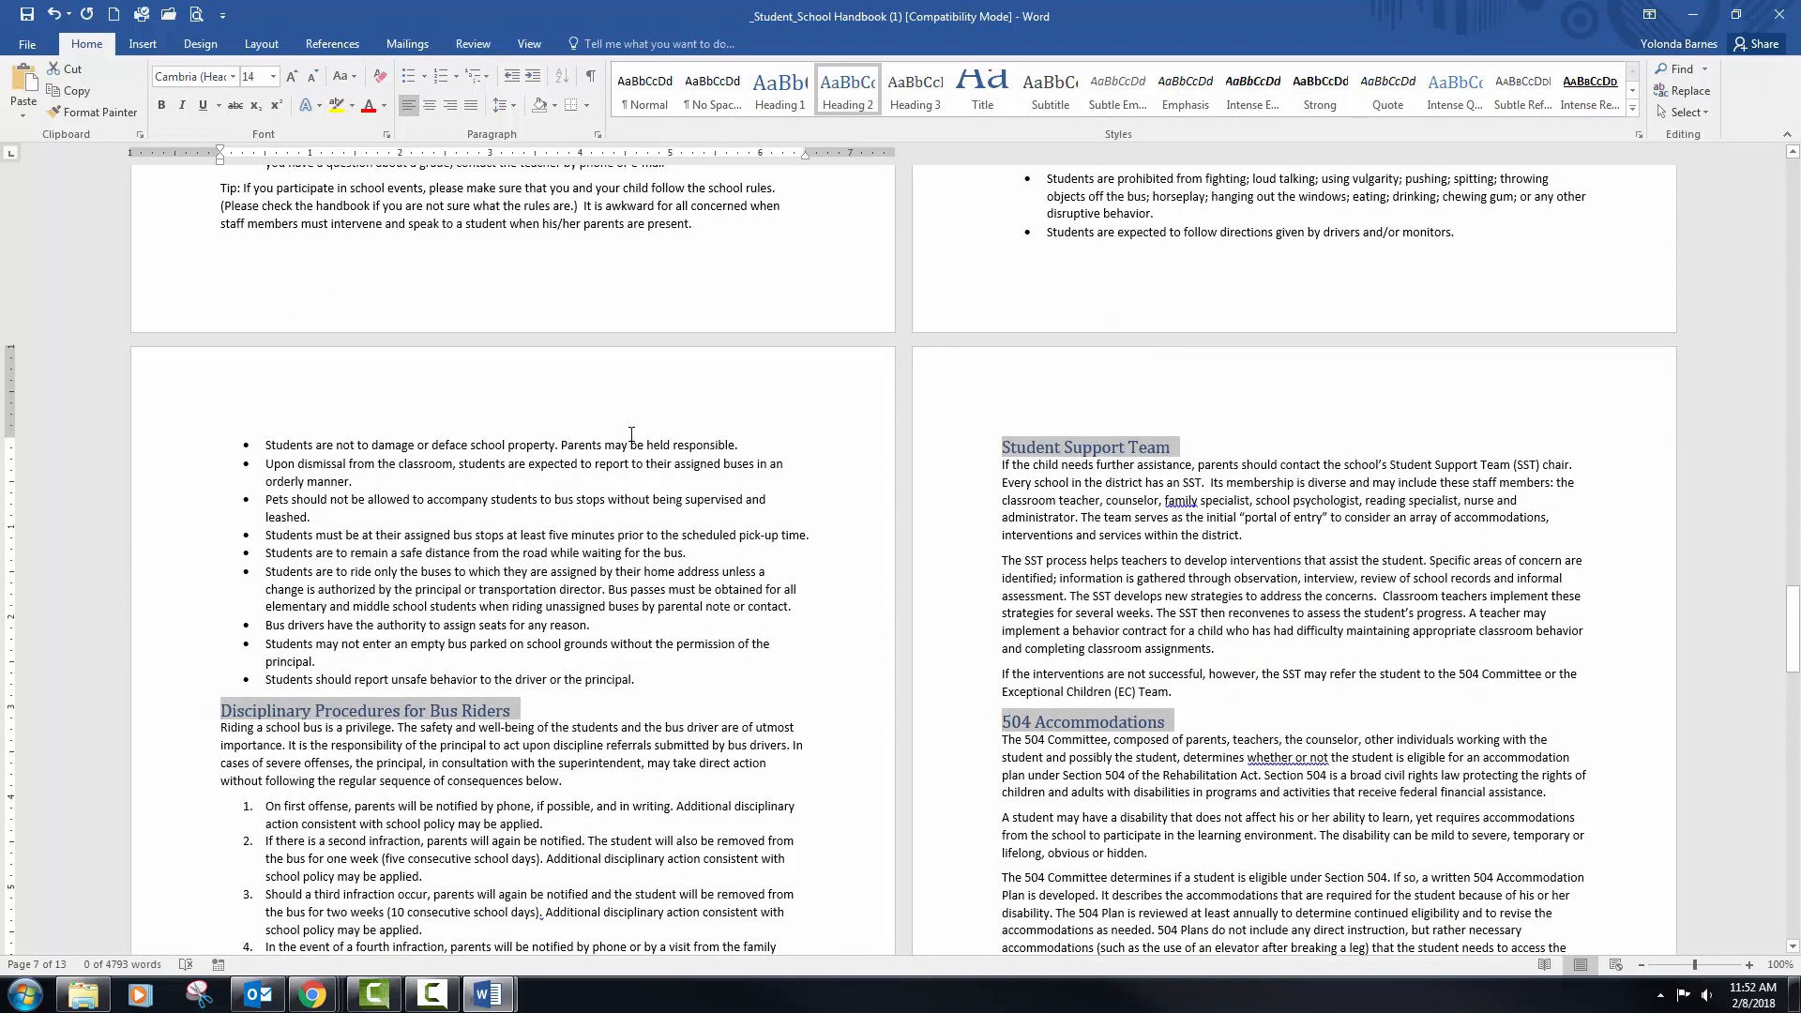
key(ctrl+Home)
scroll(830, 479, down, 4)
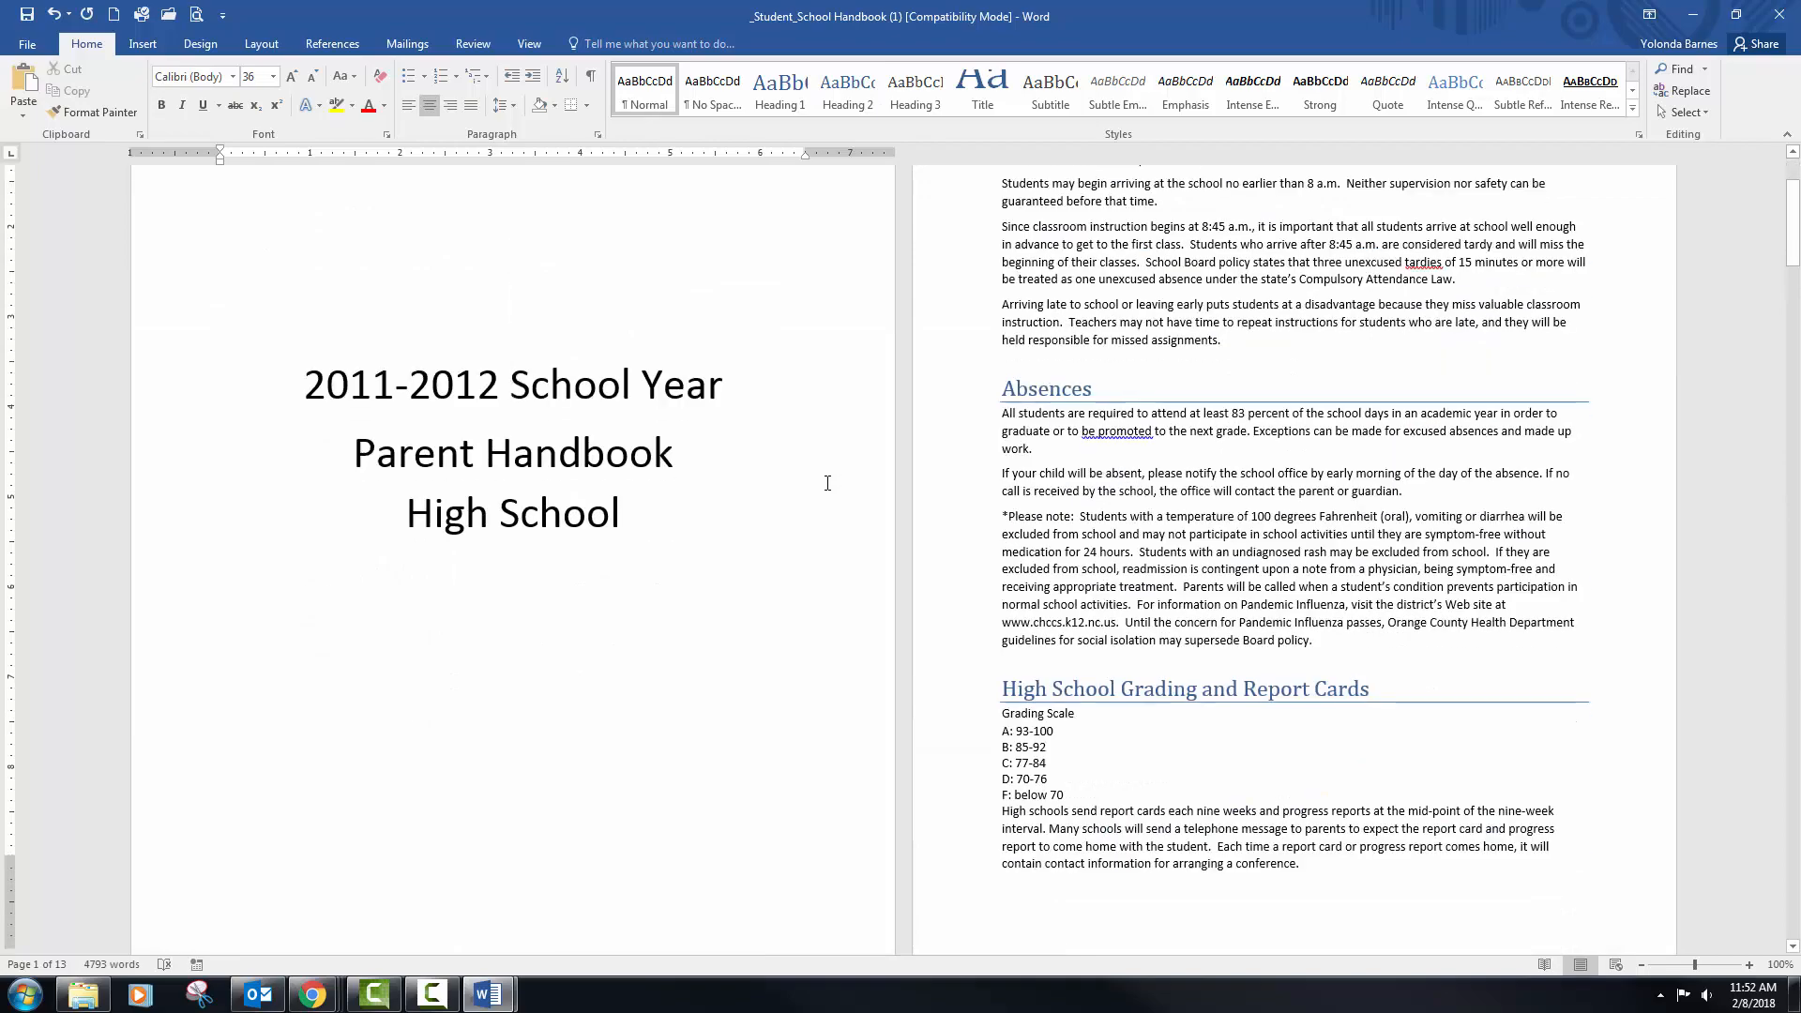
scroll(828, 483, down, 15)
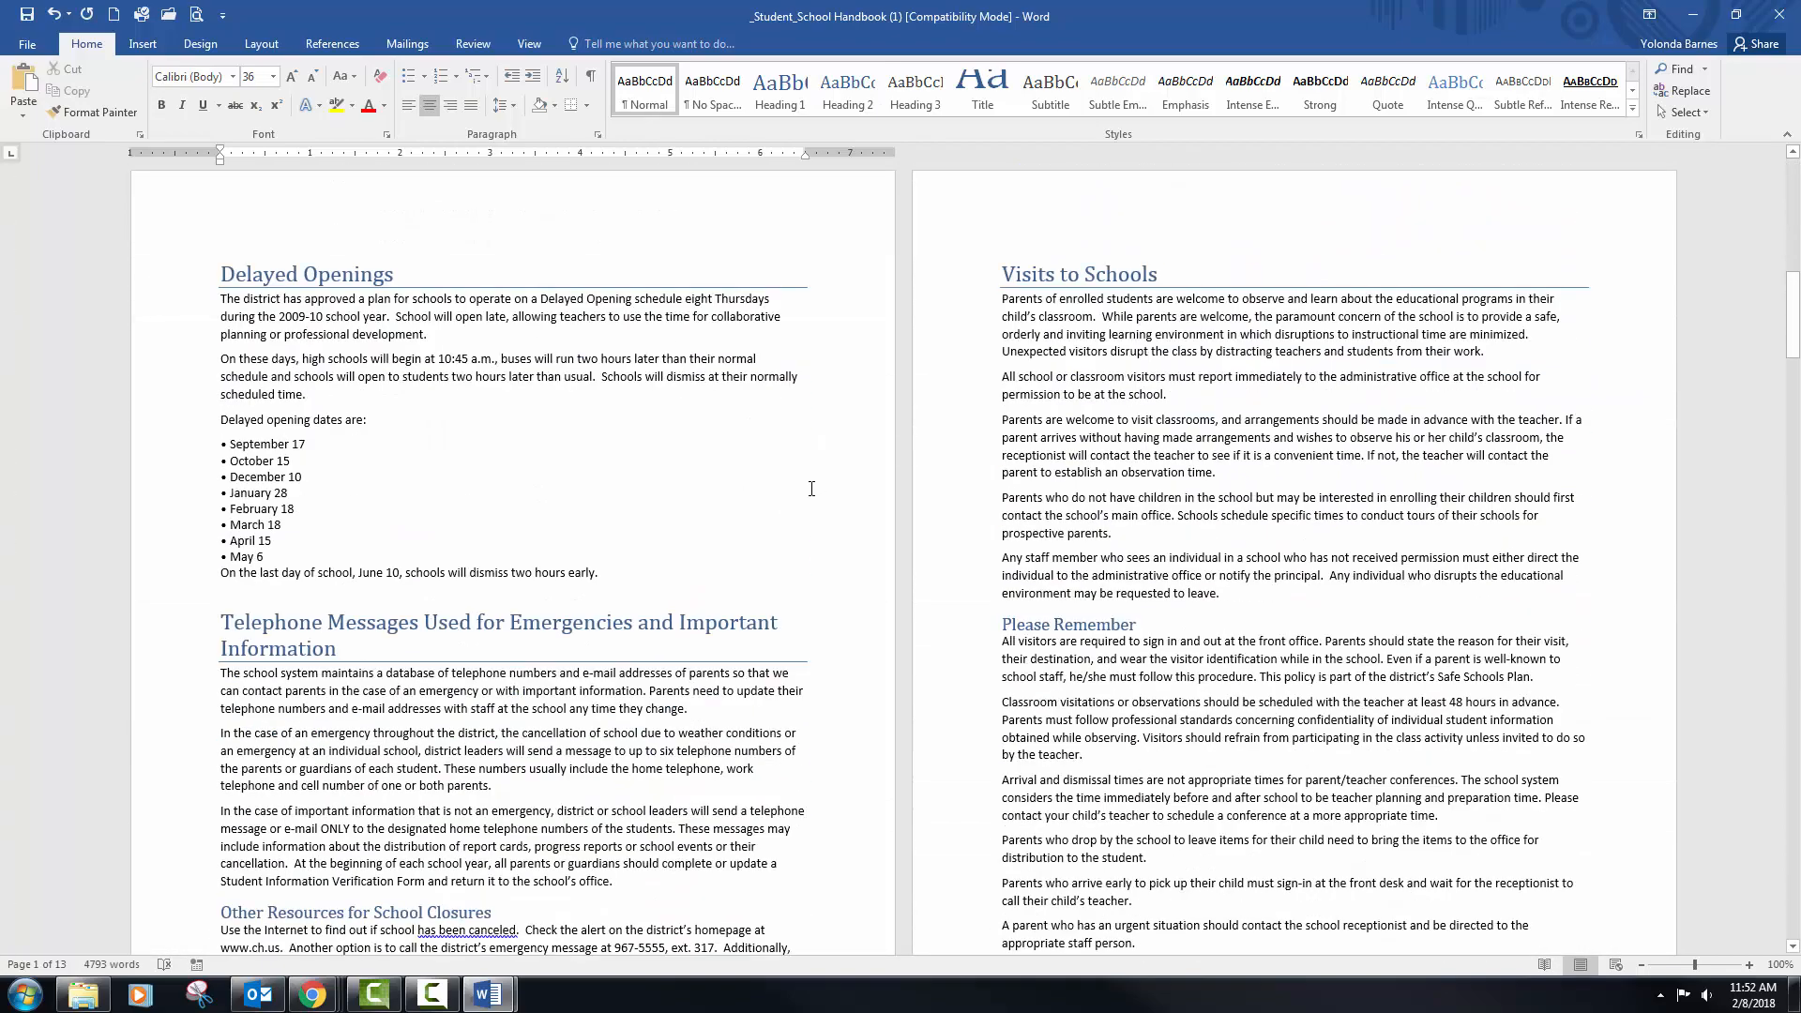
scroll(811, 489, down, 15)
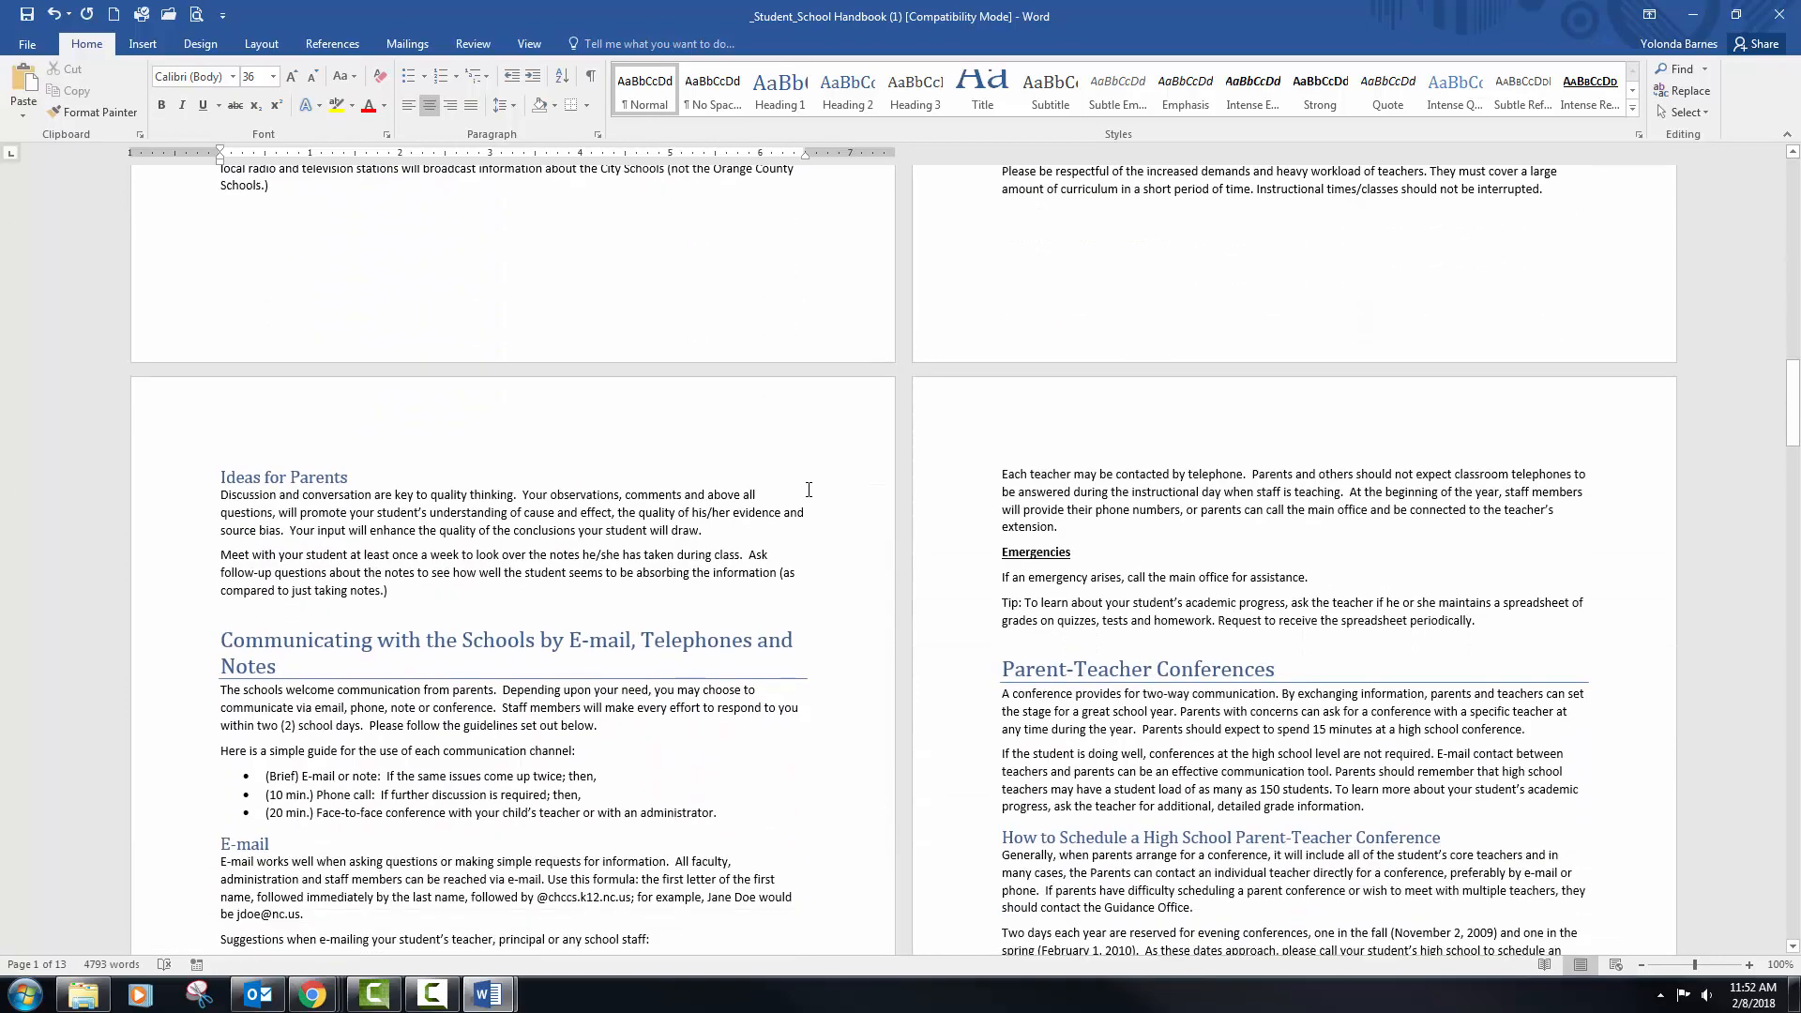
scroll(809, 489, down, 1)
click(974, 527)
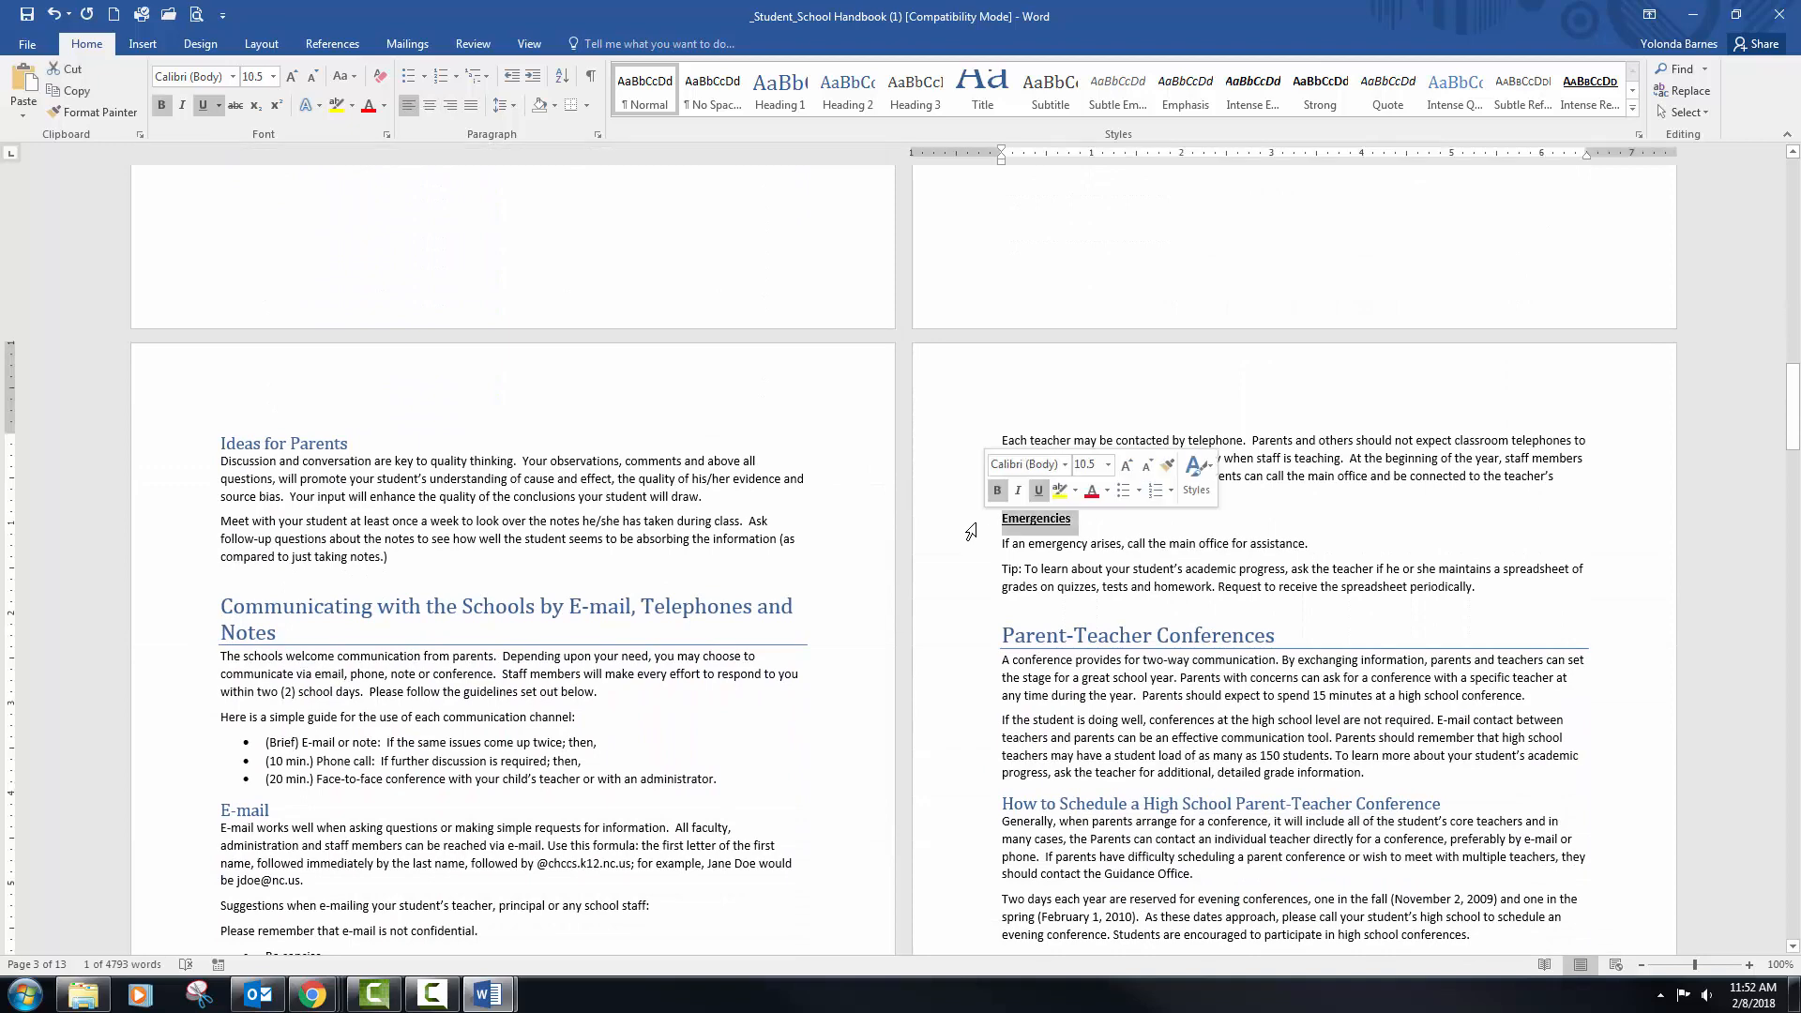
Add the headings Talk with Your Child, Think about Questions You Would Like to Ask, Teacher Phones and What Should the Teacher Know? to the selection
scroll(971, 532, down, 8)
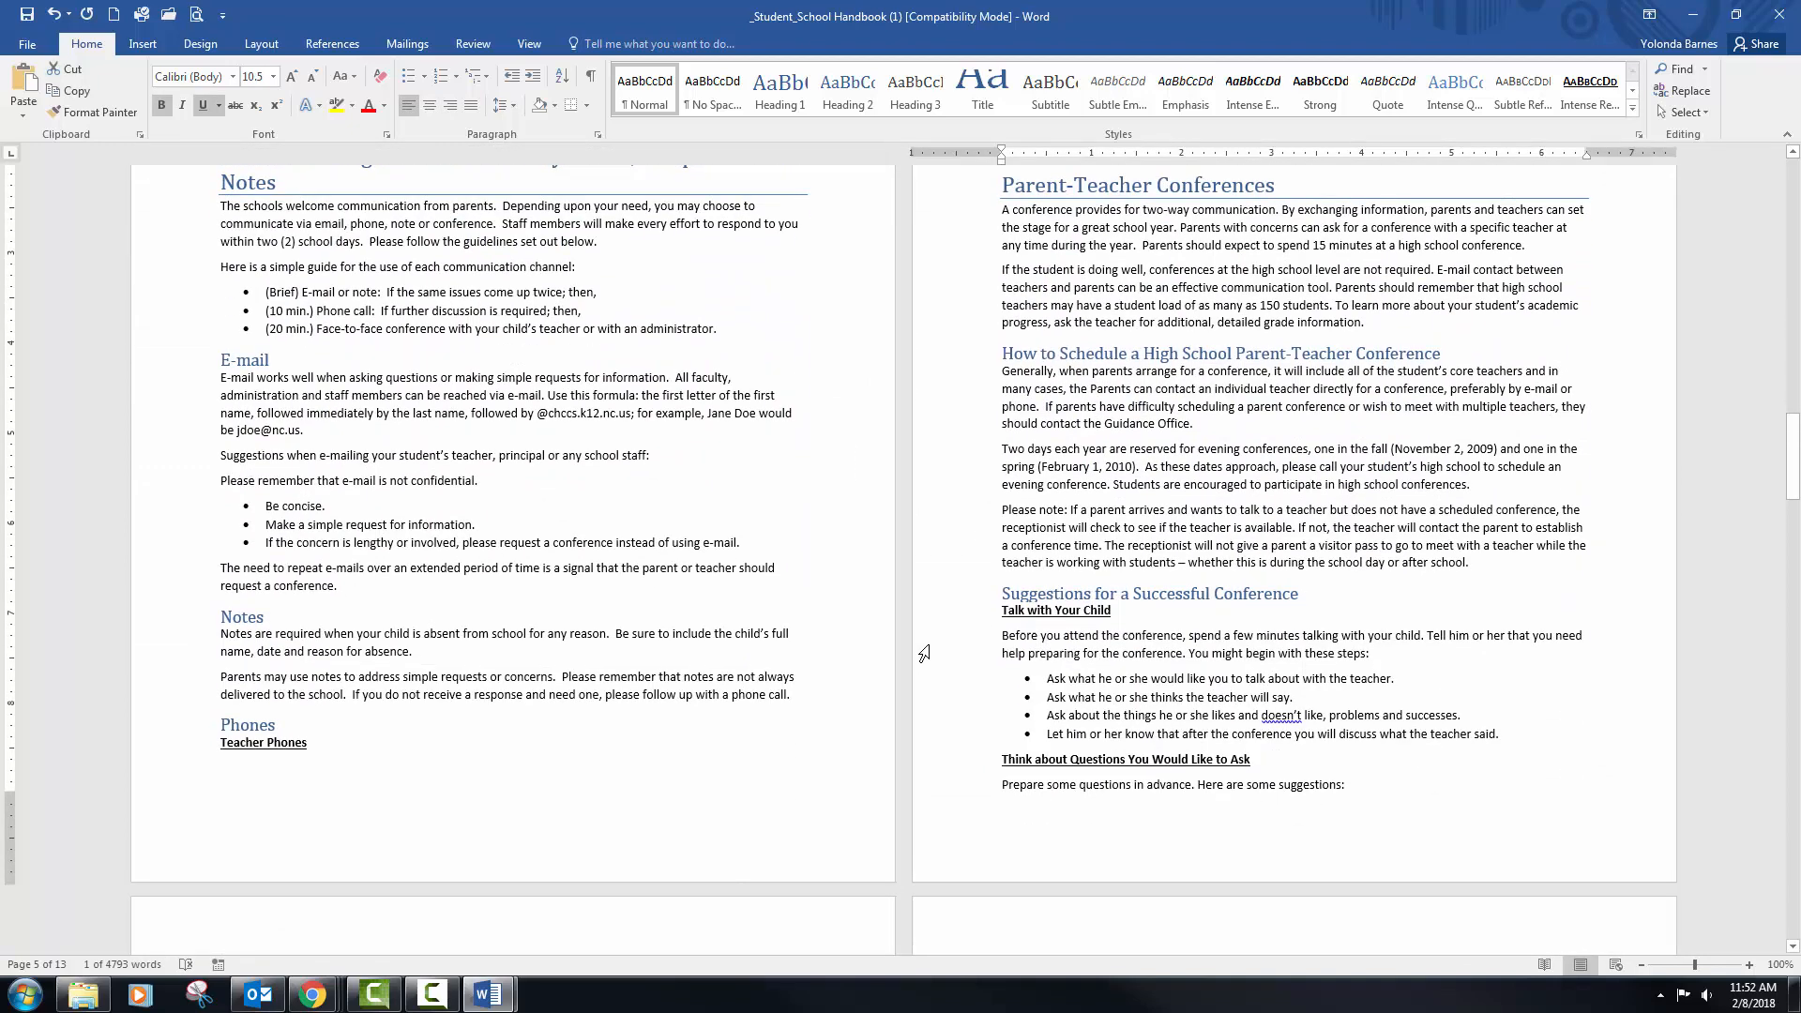
click(985, 614)
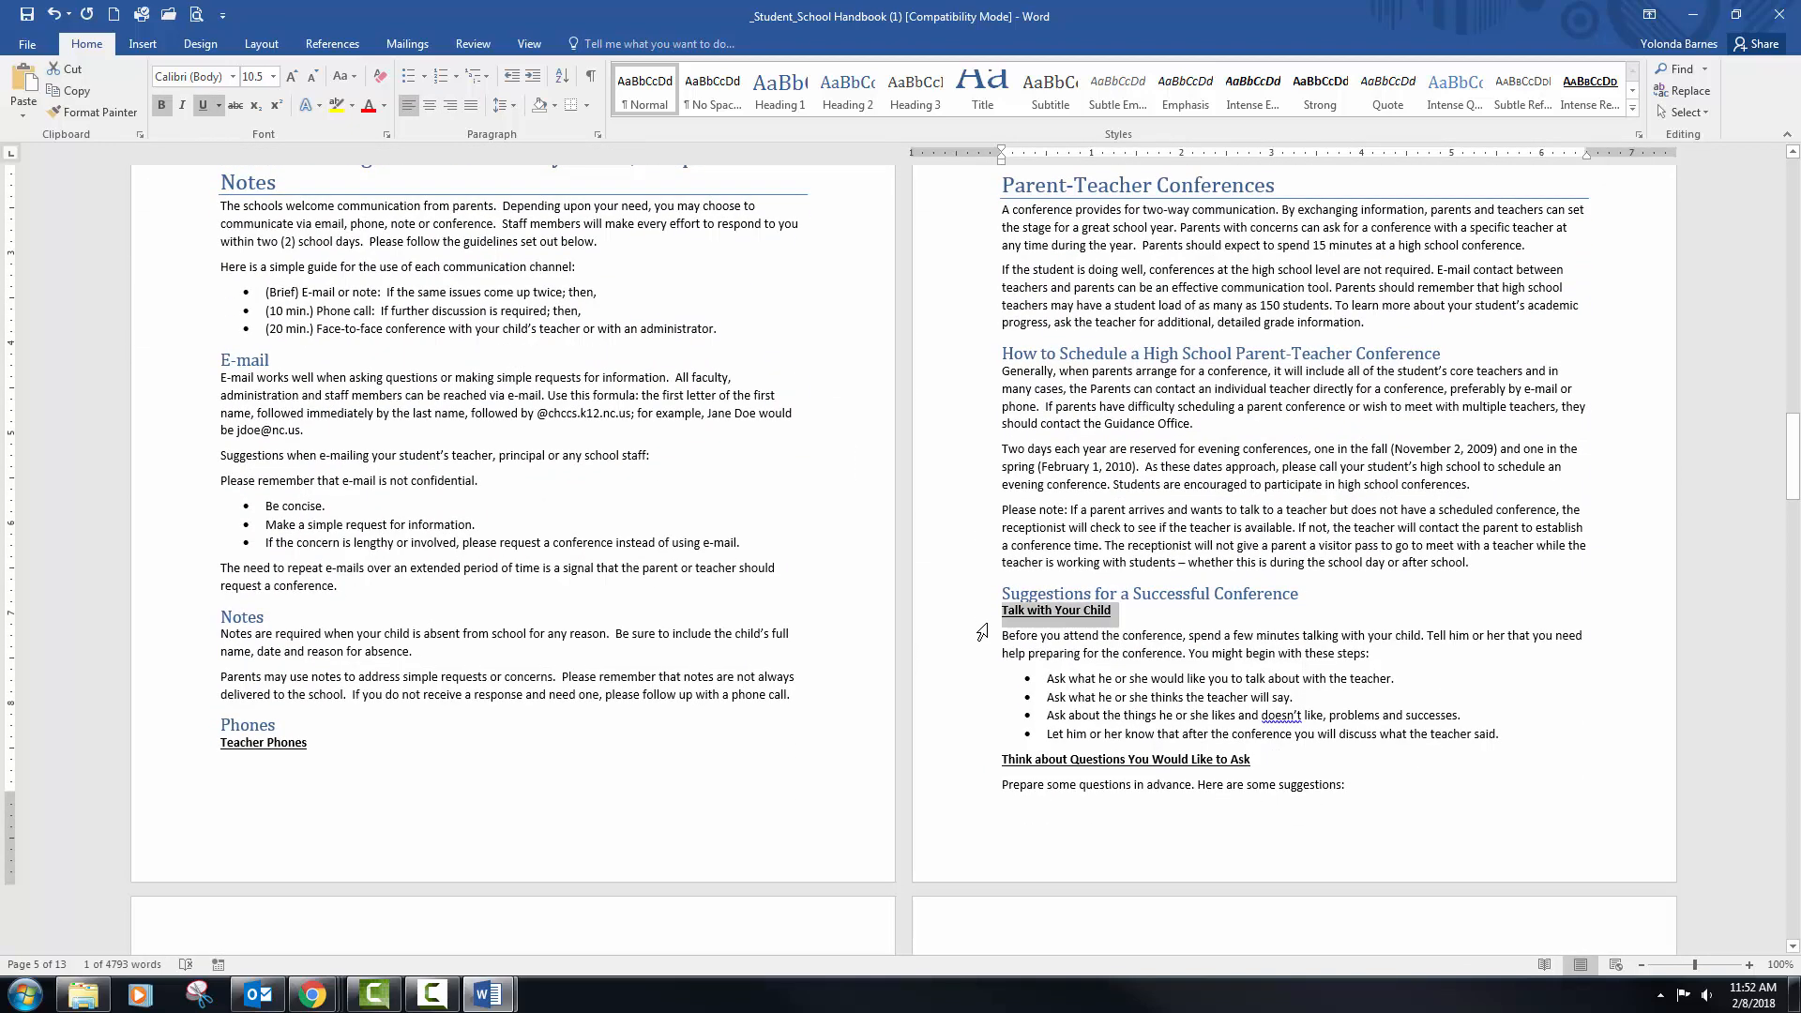
ctrl+click(982, 760)
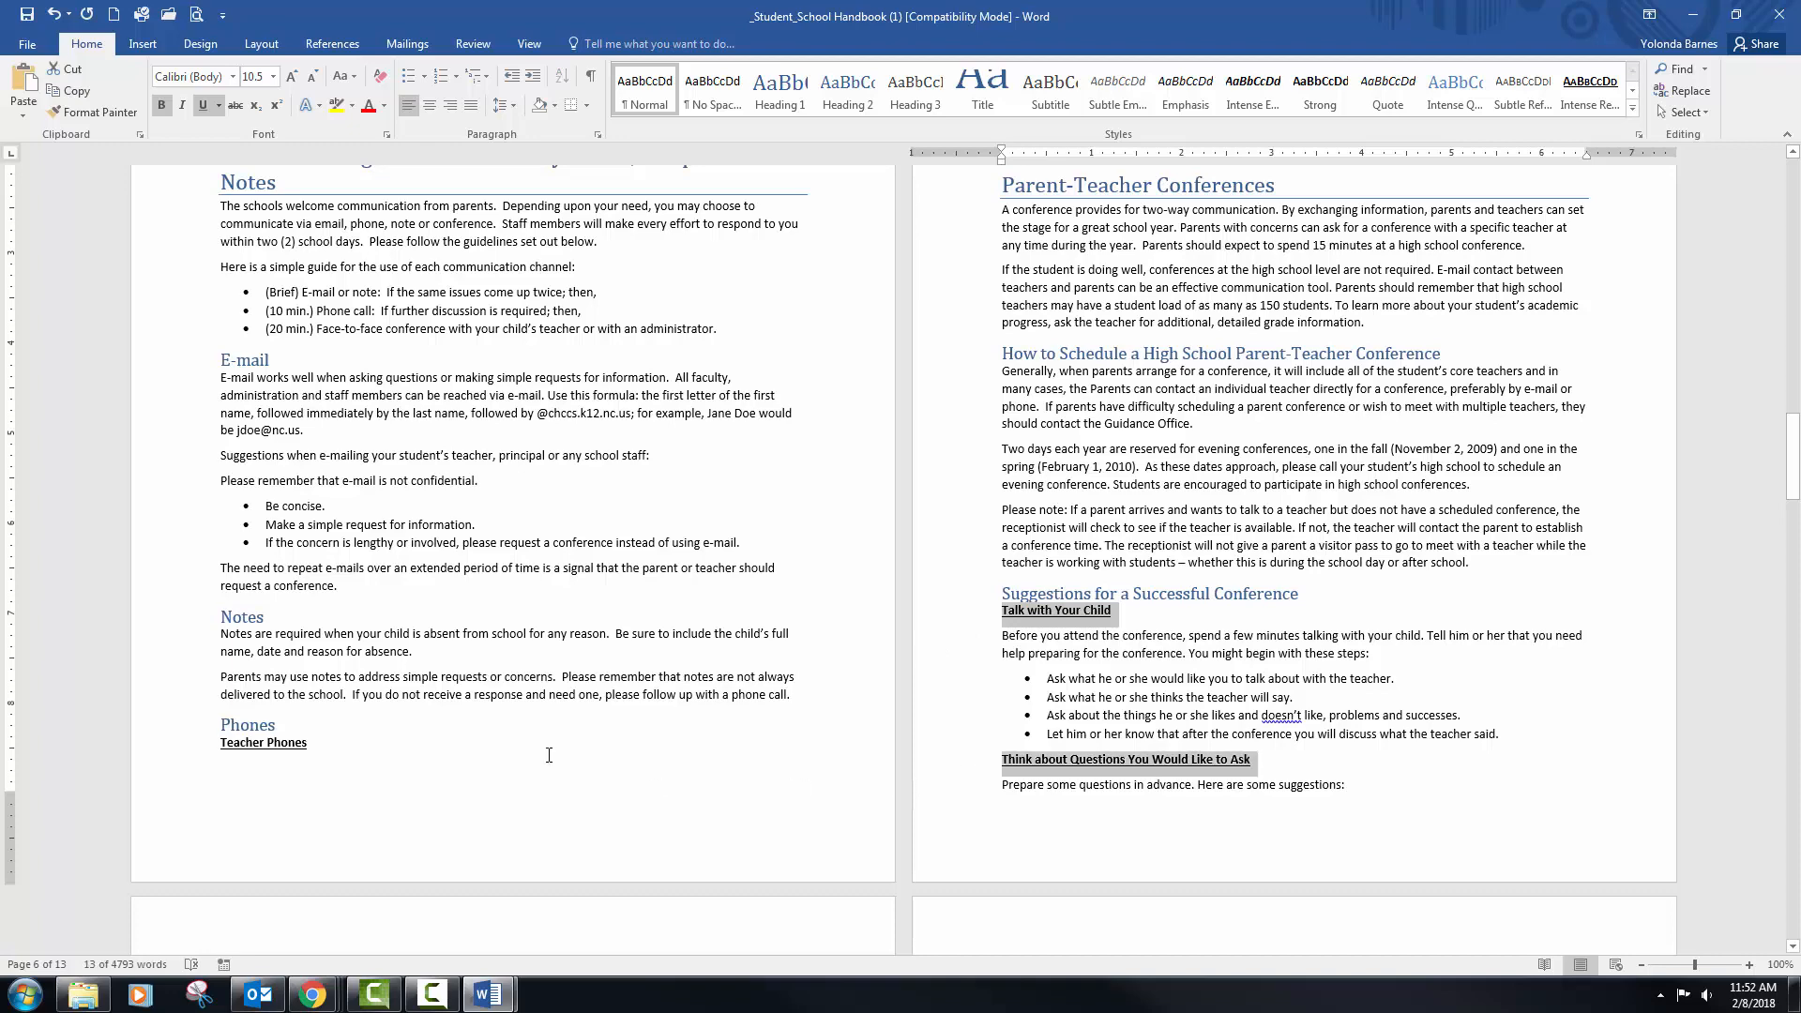
ctrl+click(192, 750)
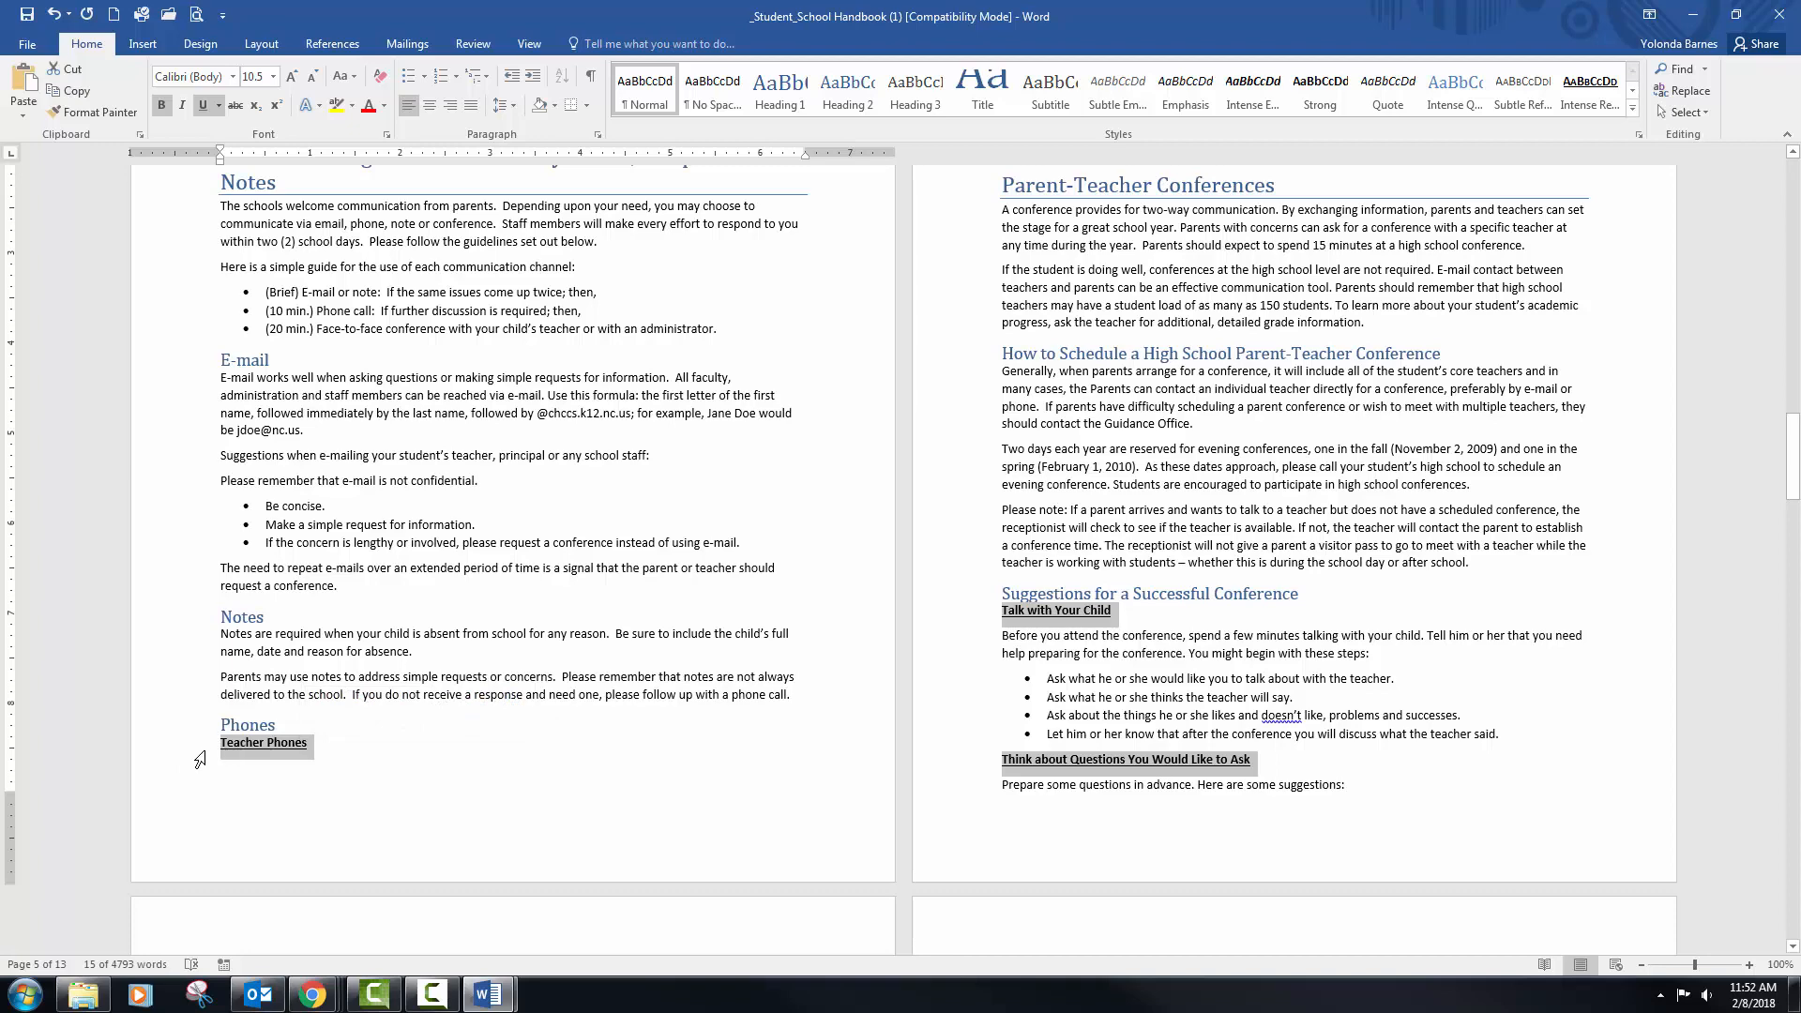
scroll(621, 742, down, 5)
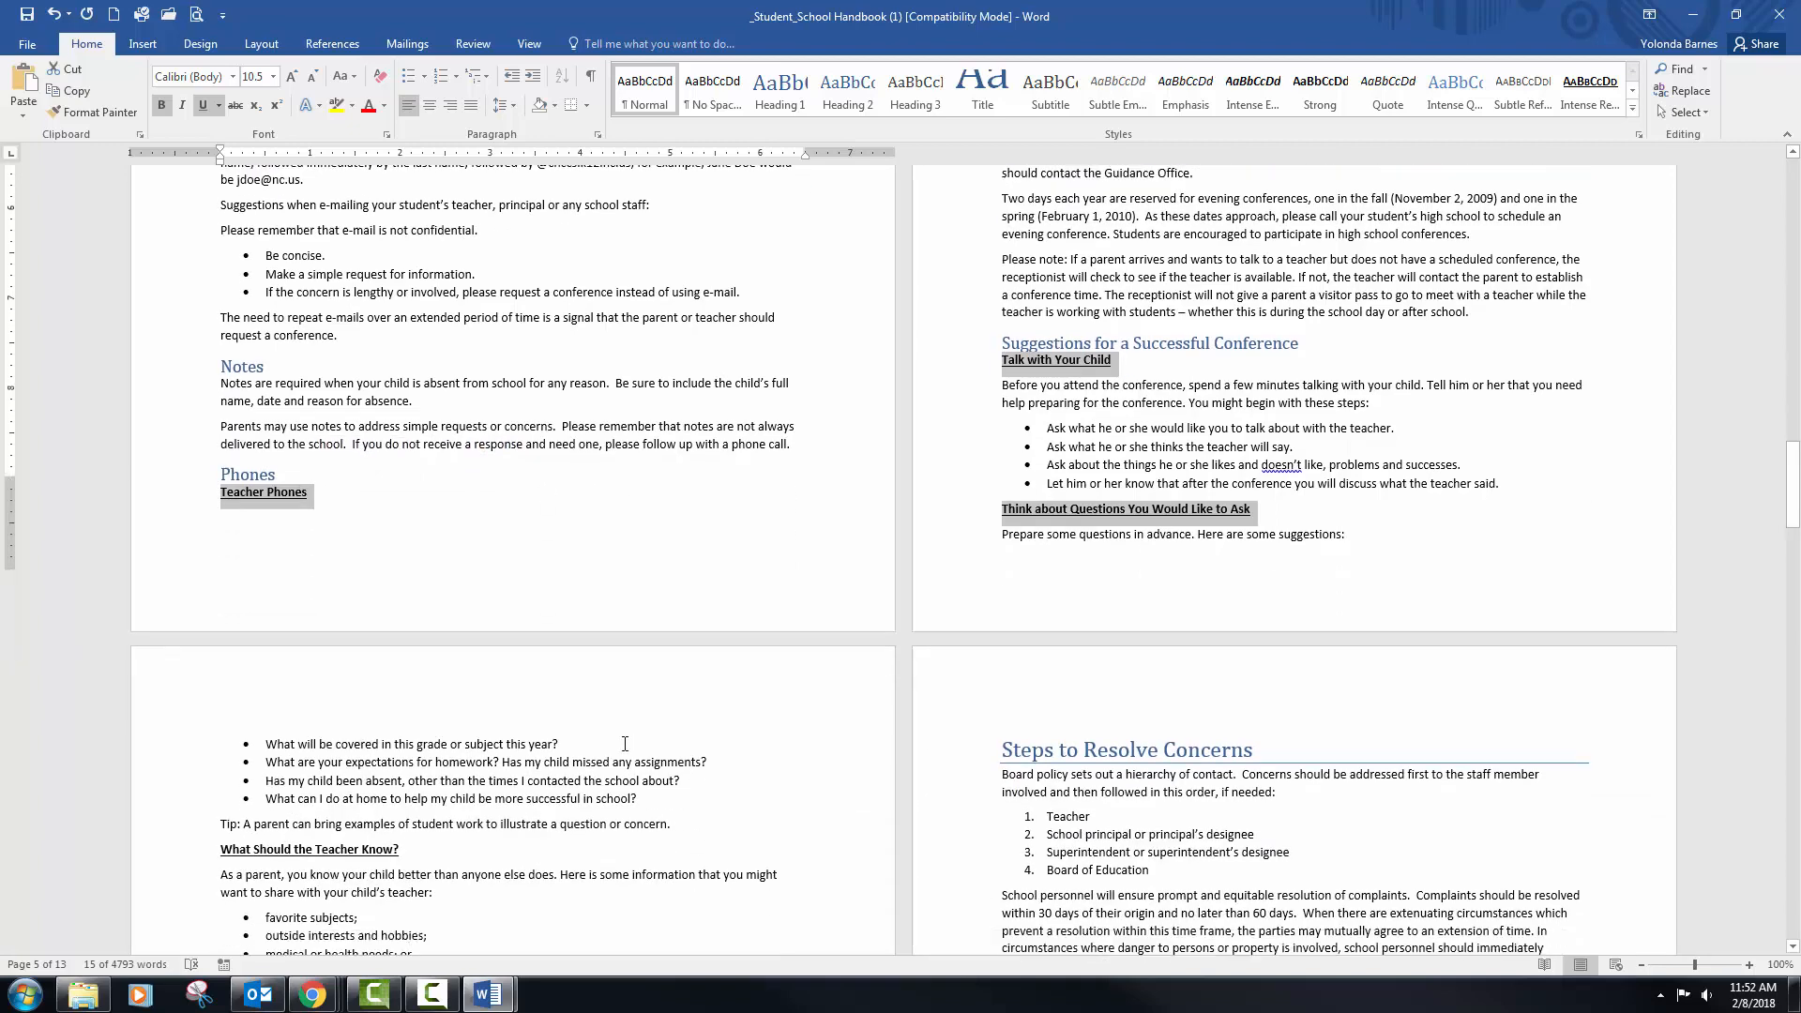
scroll(621, 742, down, 1)
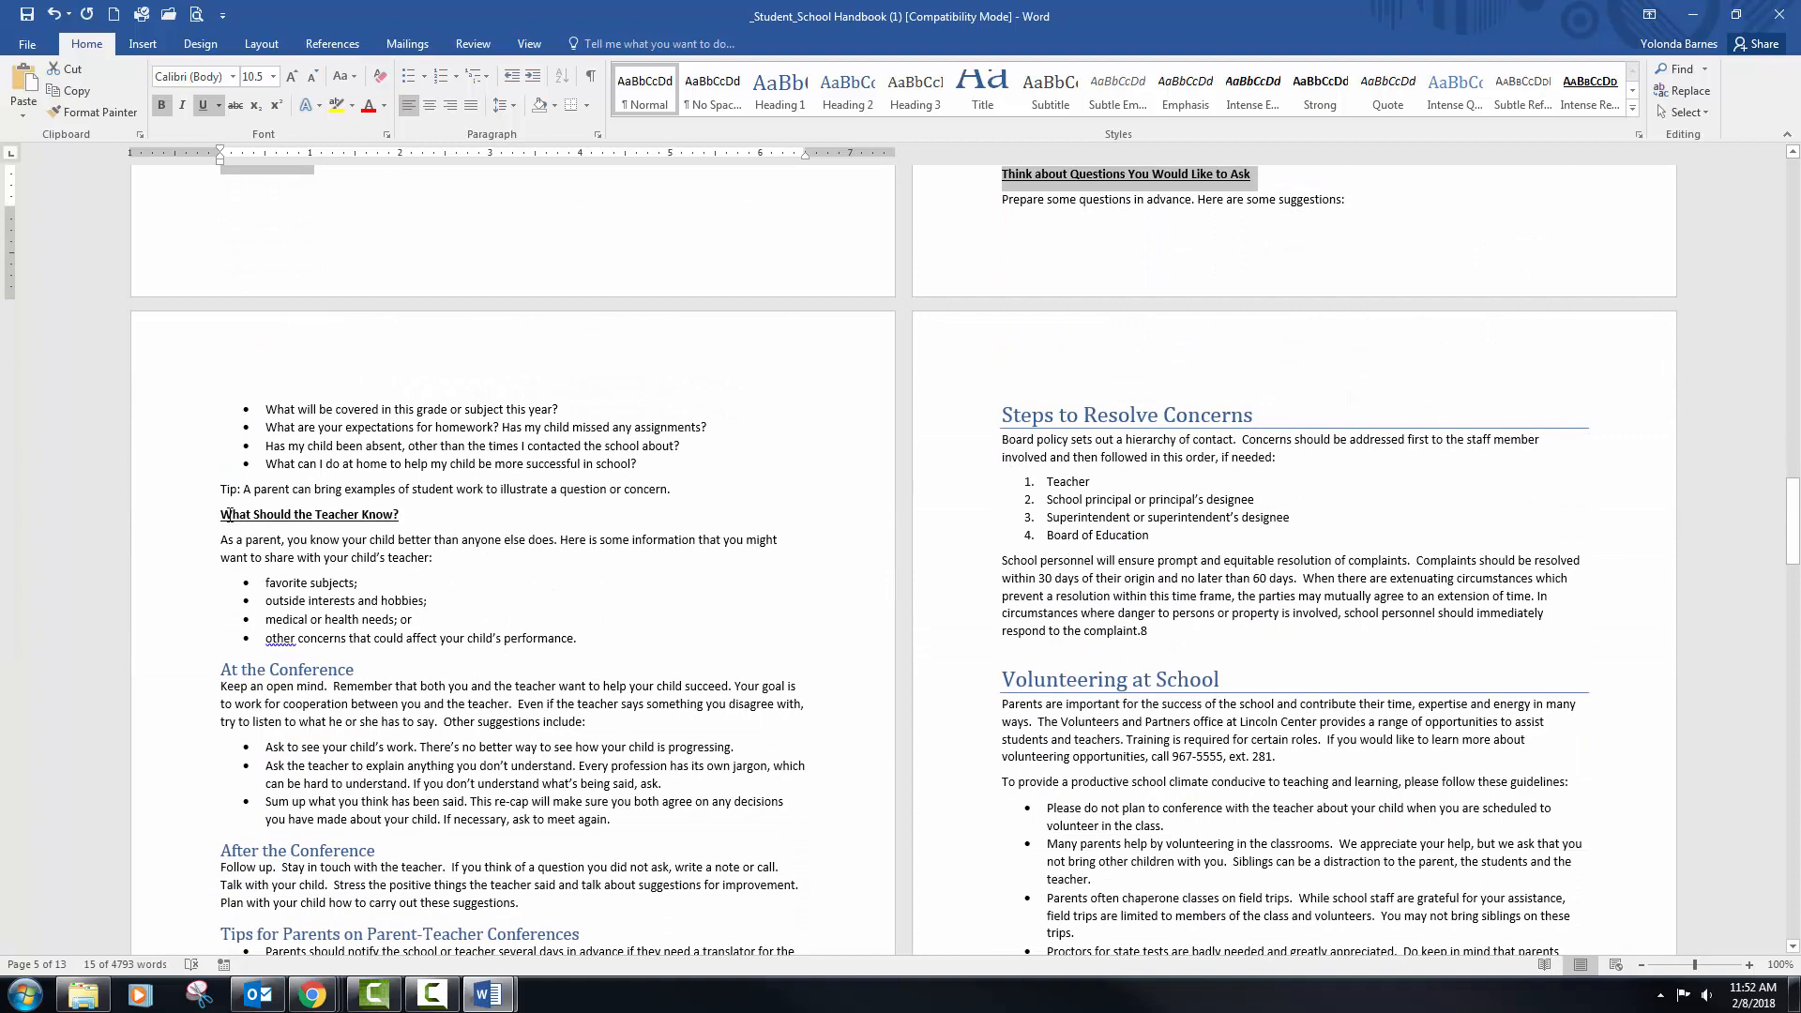
ctrl+click(177, 532)
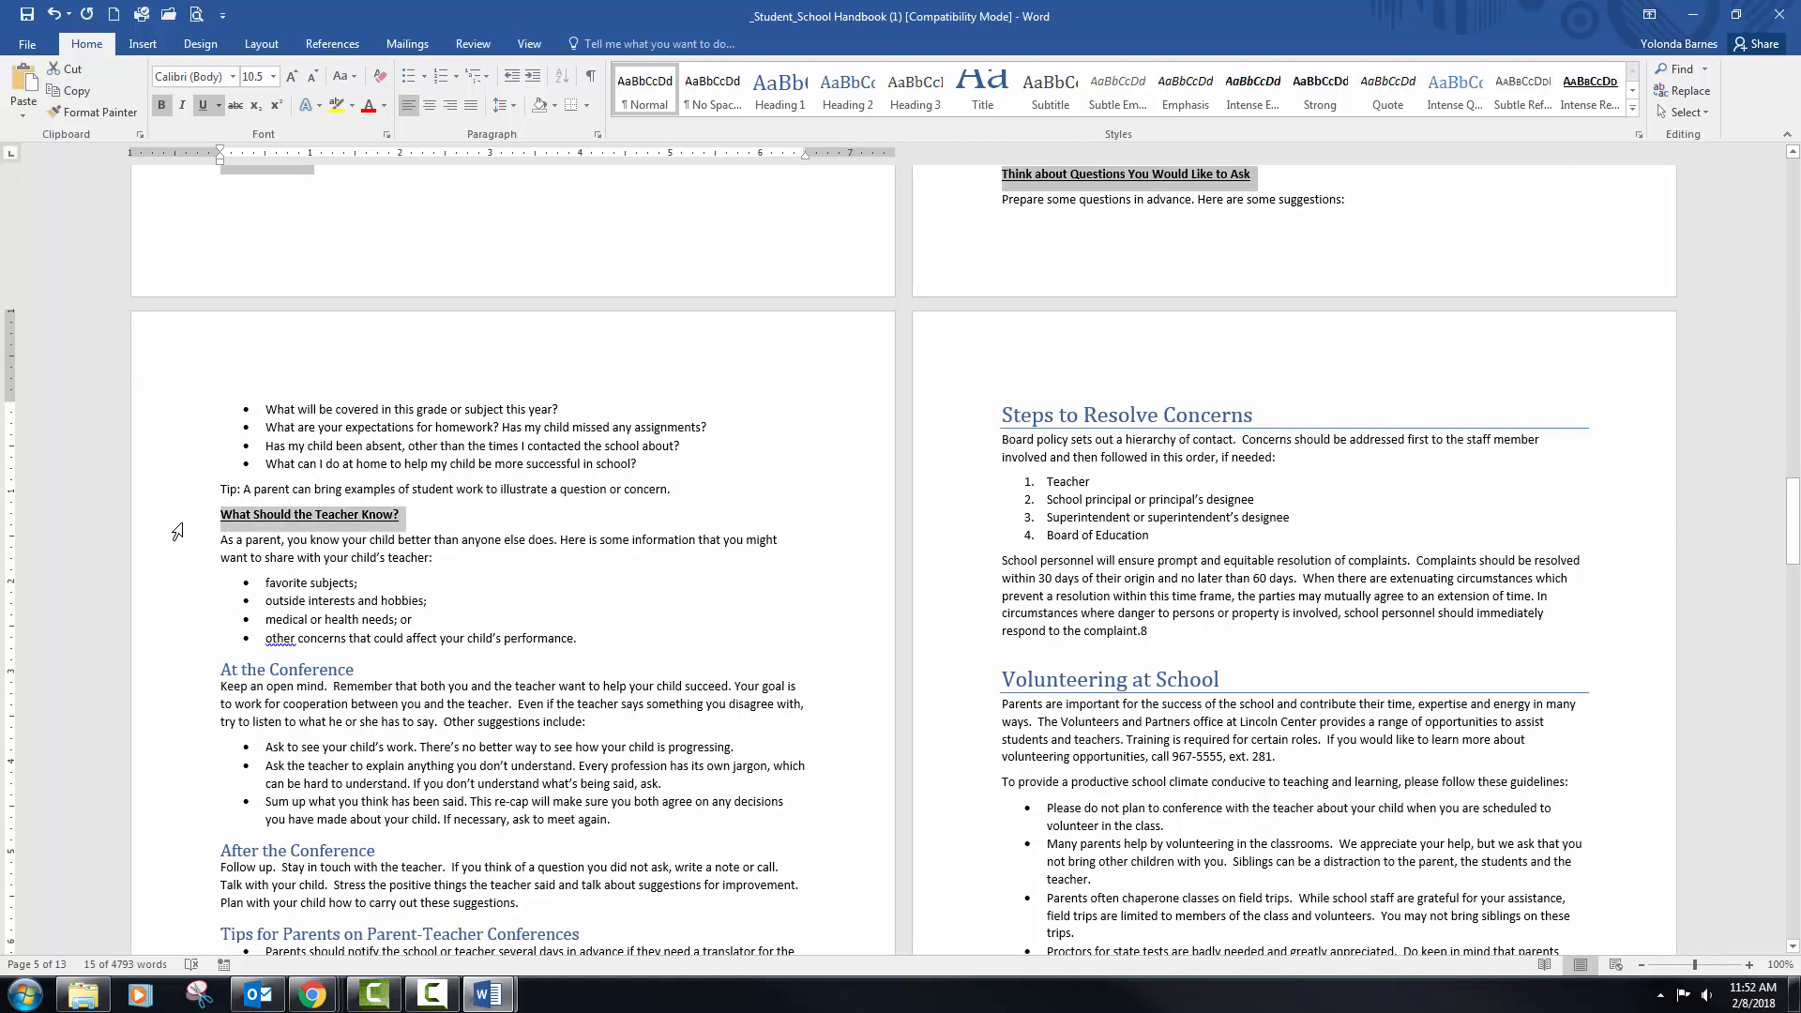
Look through the rest of the handbook and back again to check that no bold underlined heading is missing from the selection
scroll(612, 538, down, 5)
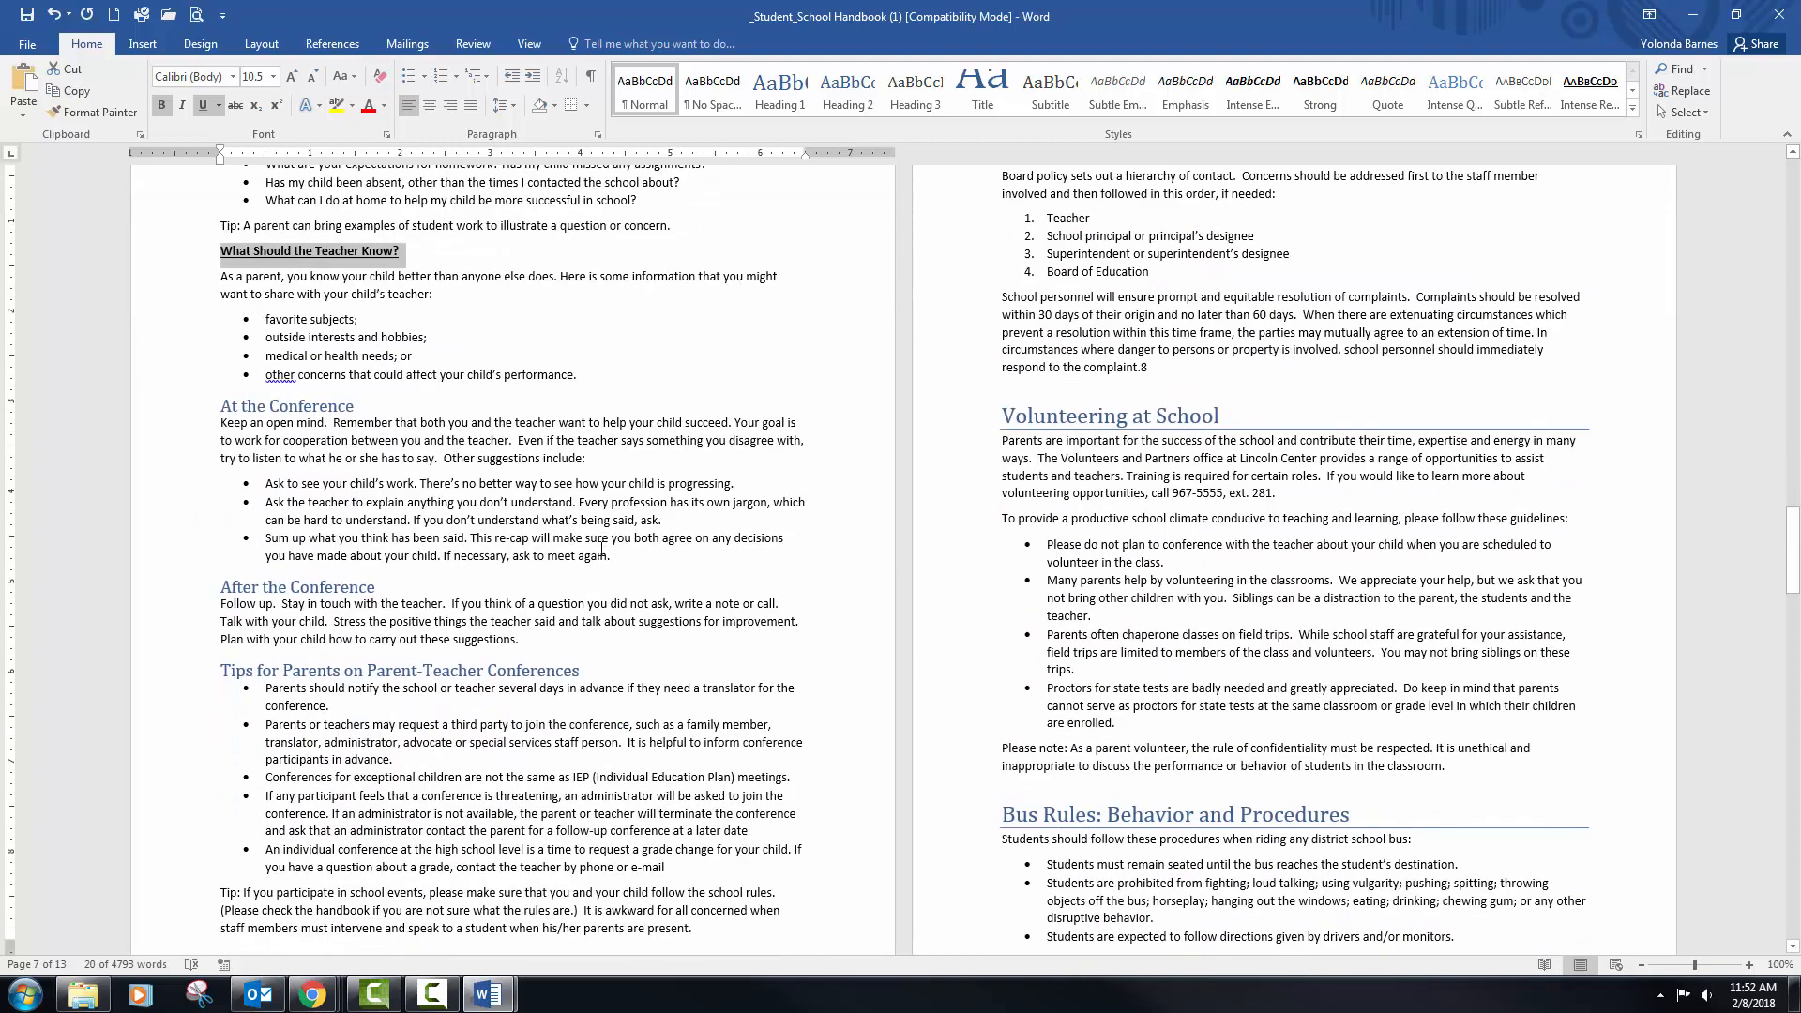
scroll(597, 549, down, 5)
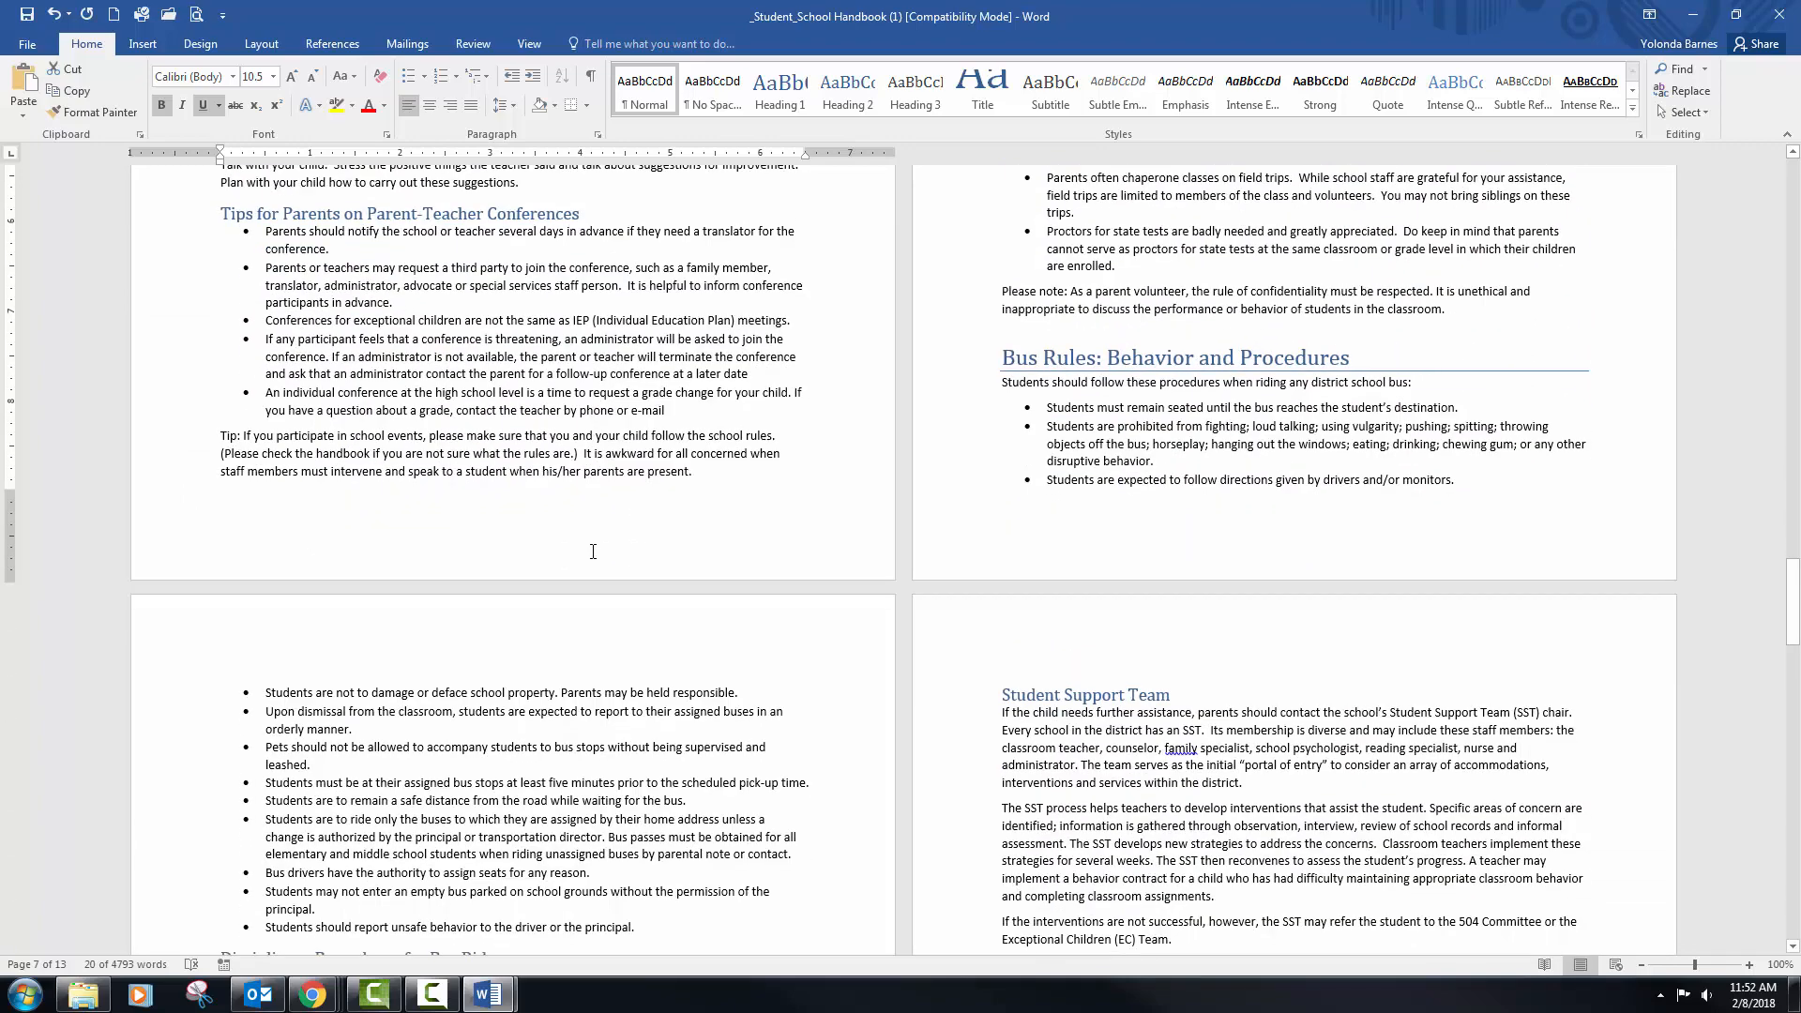
scroll(592, 551, down, 5)
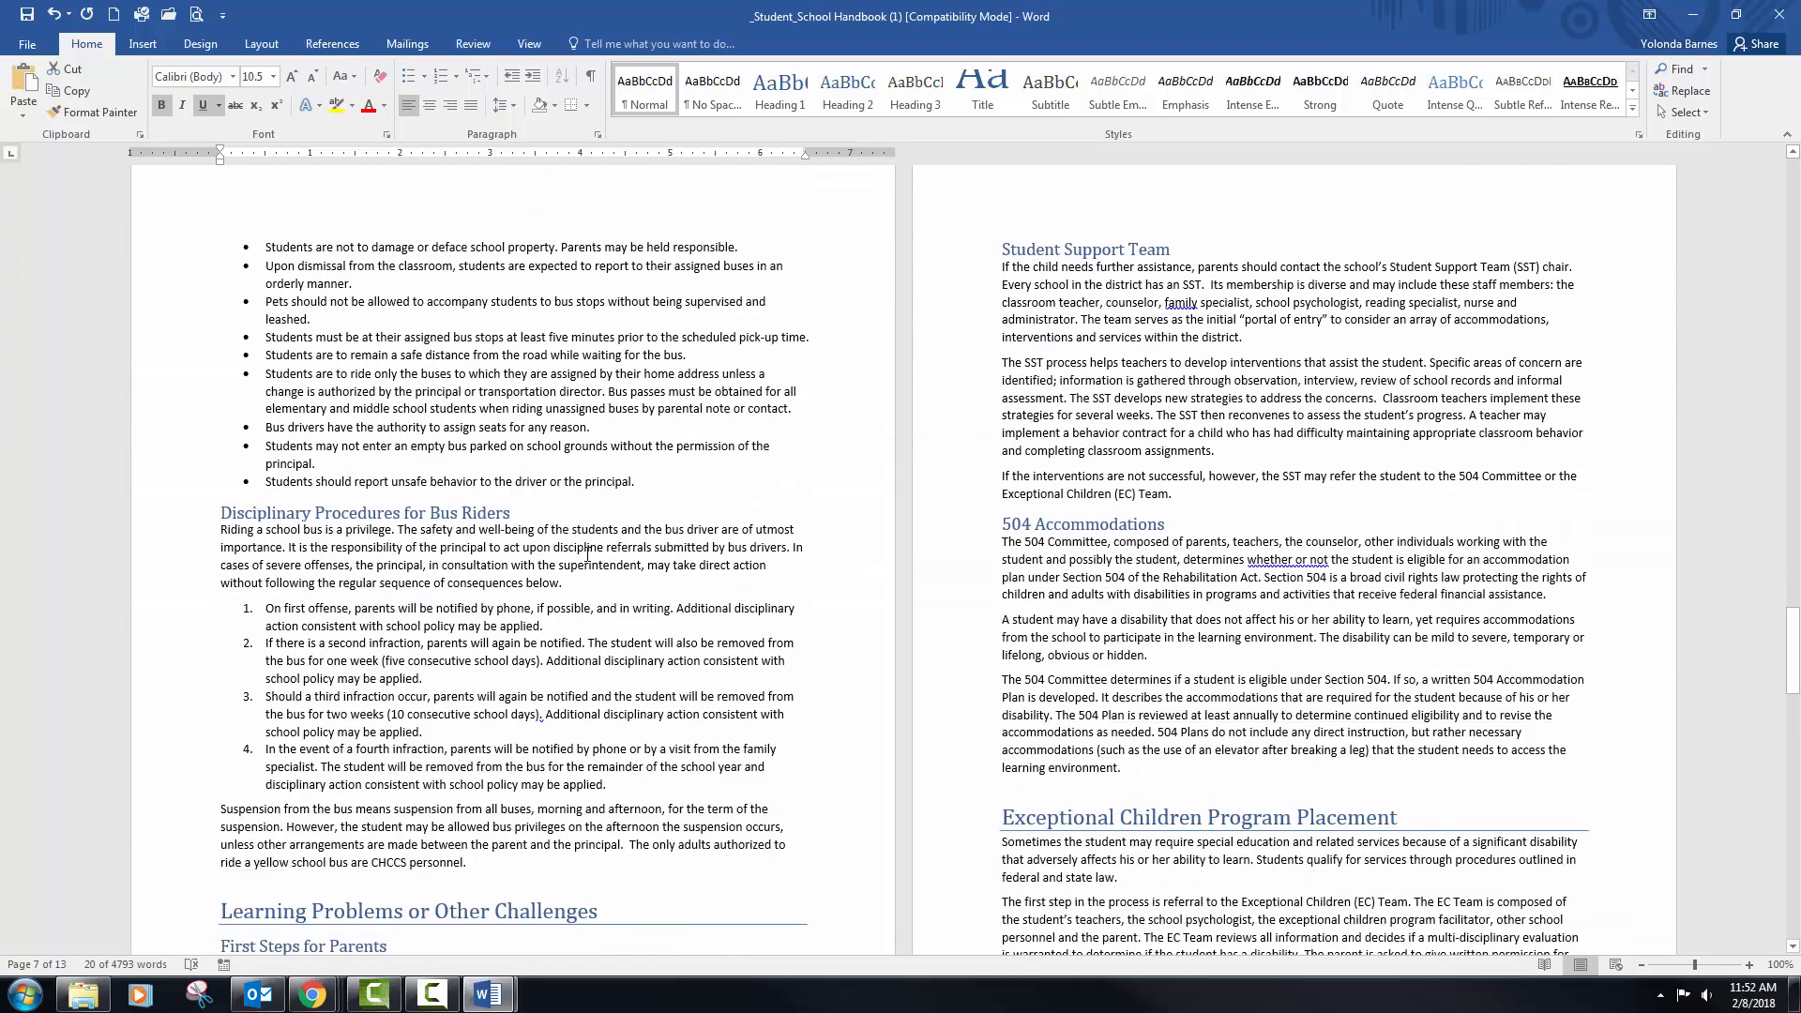
scroll(587, 554, down, 5)
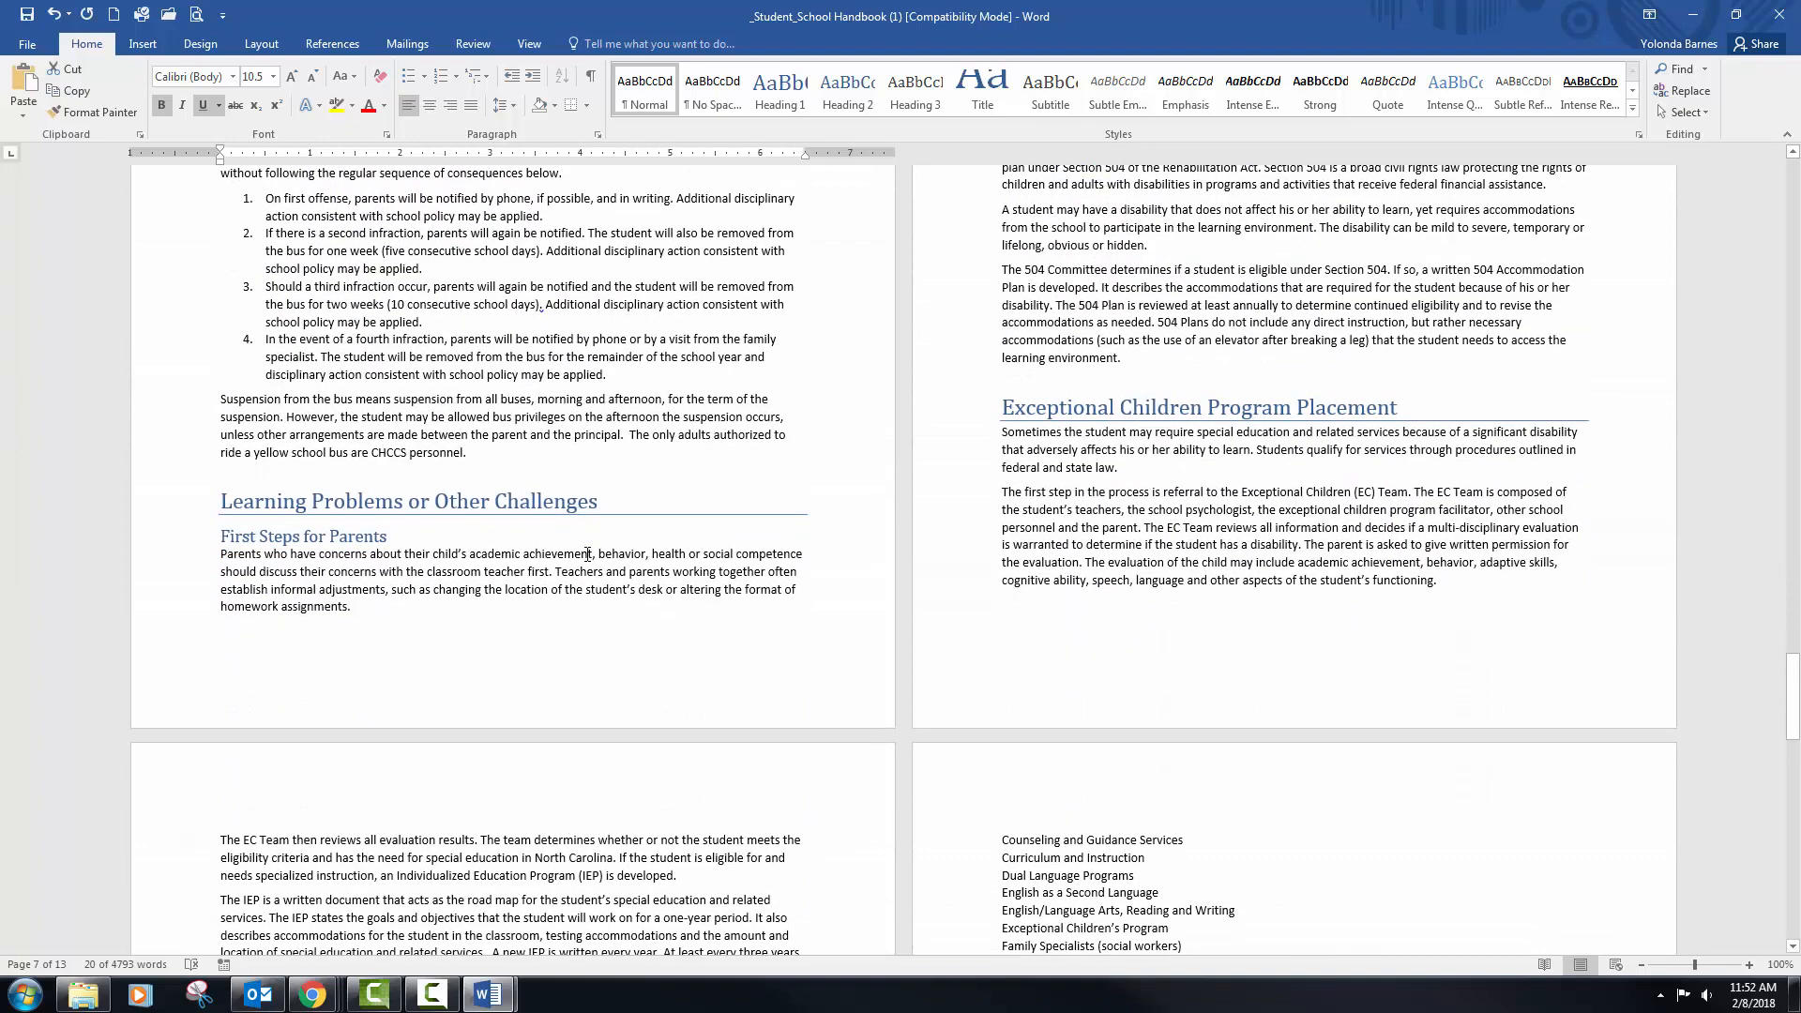
scroll(586, 556, down, 6)
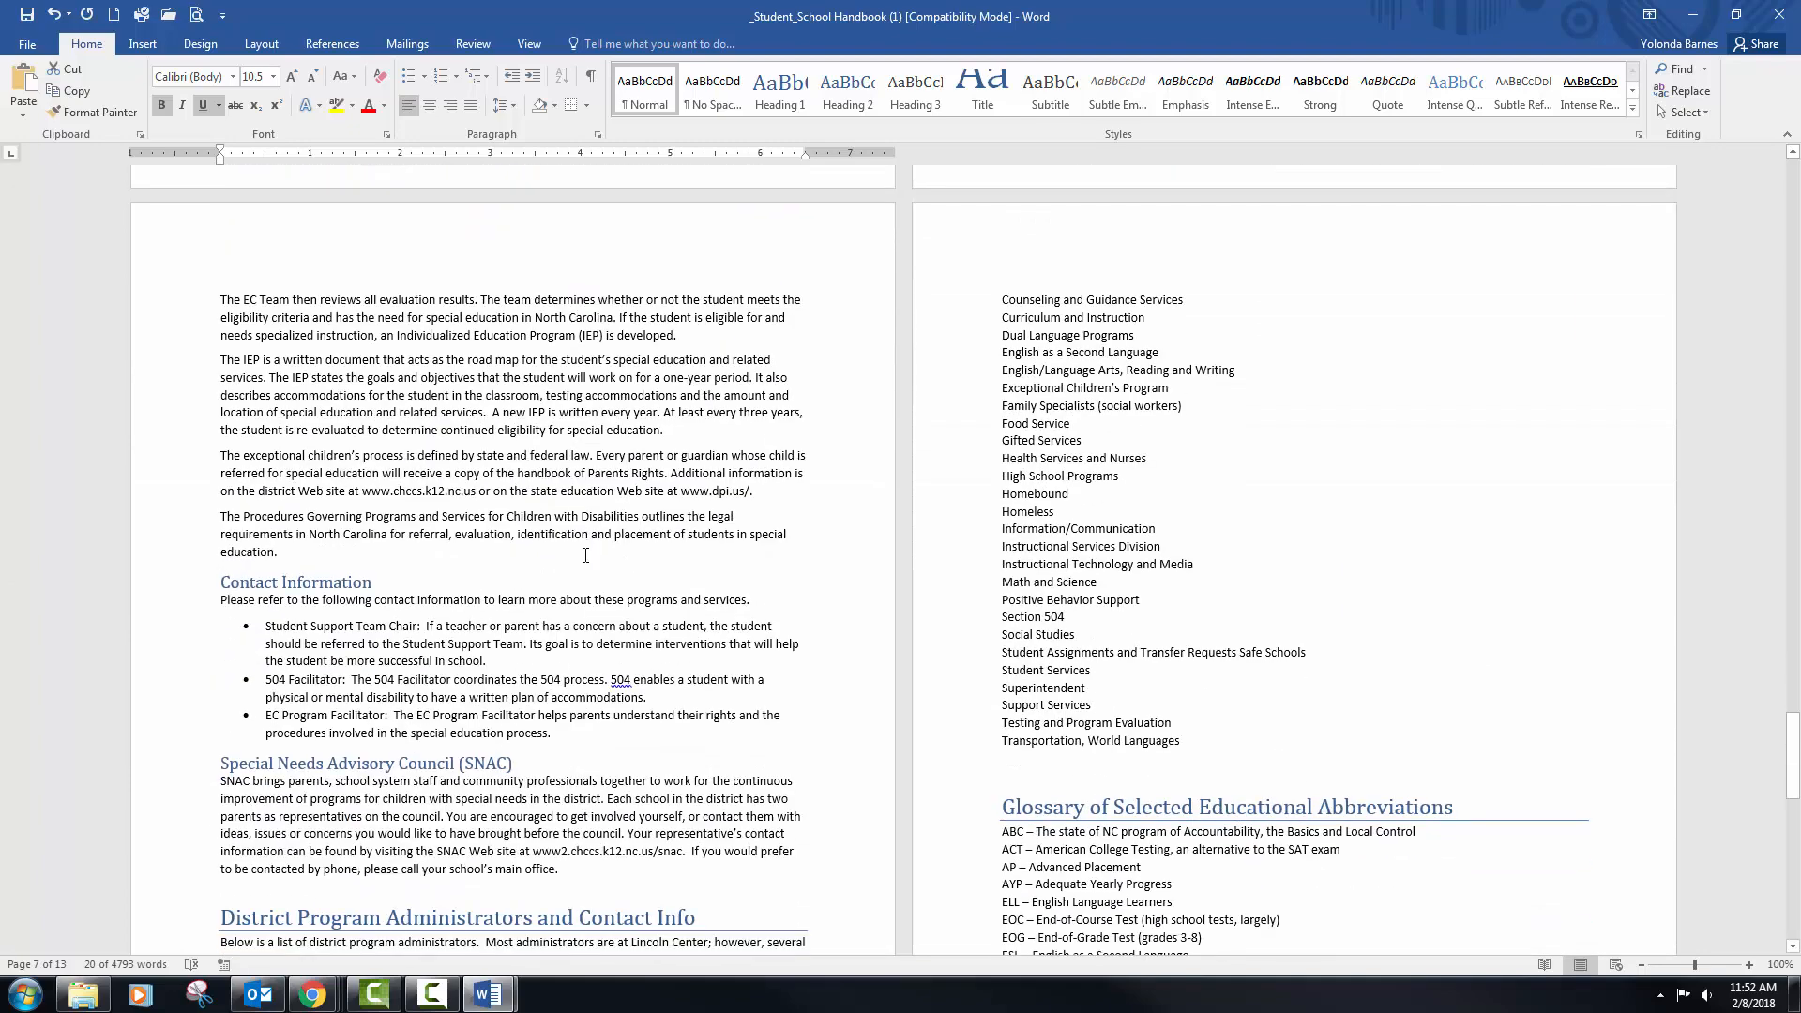
scroll(586, 556, down, 4)
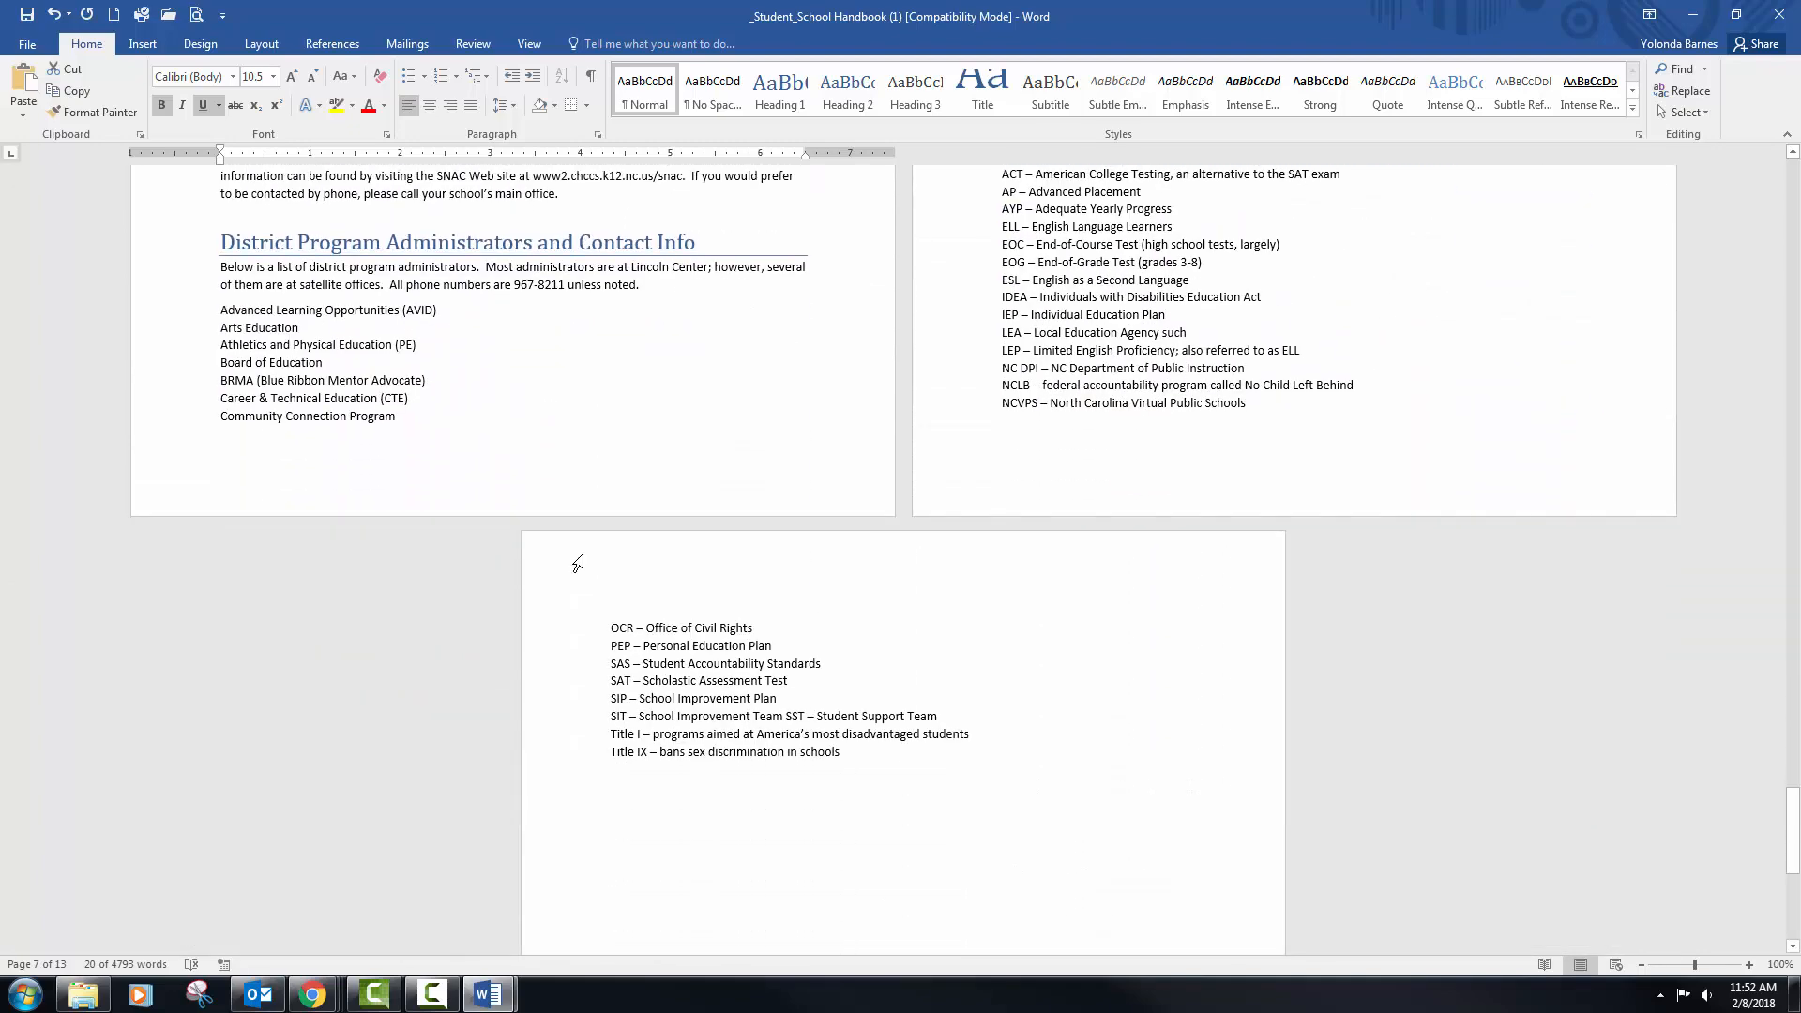
scroll(584, 554, up, 4)
scroll(584, 554, up, 8)
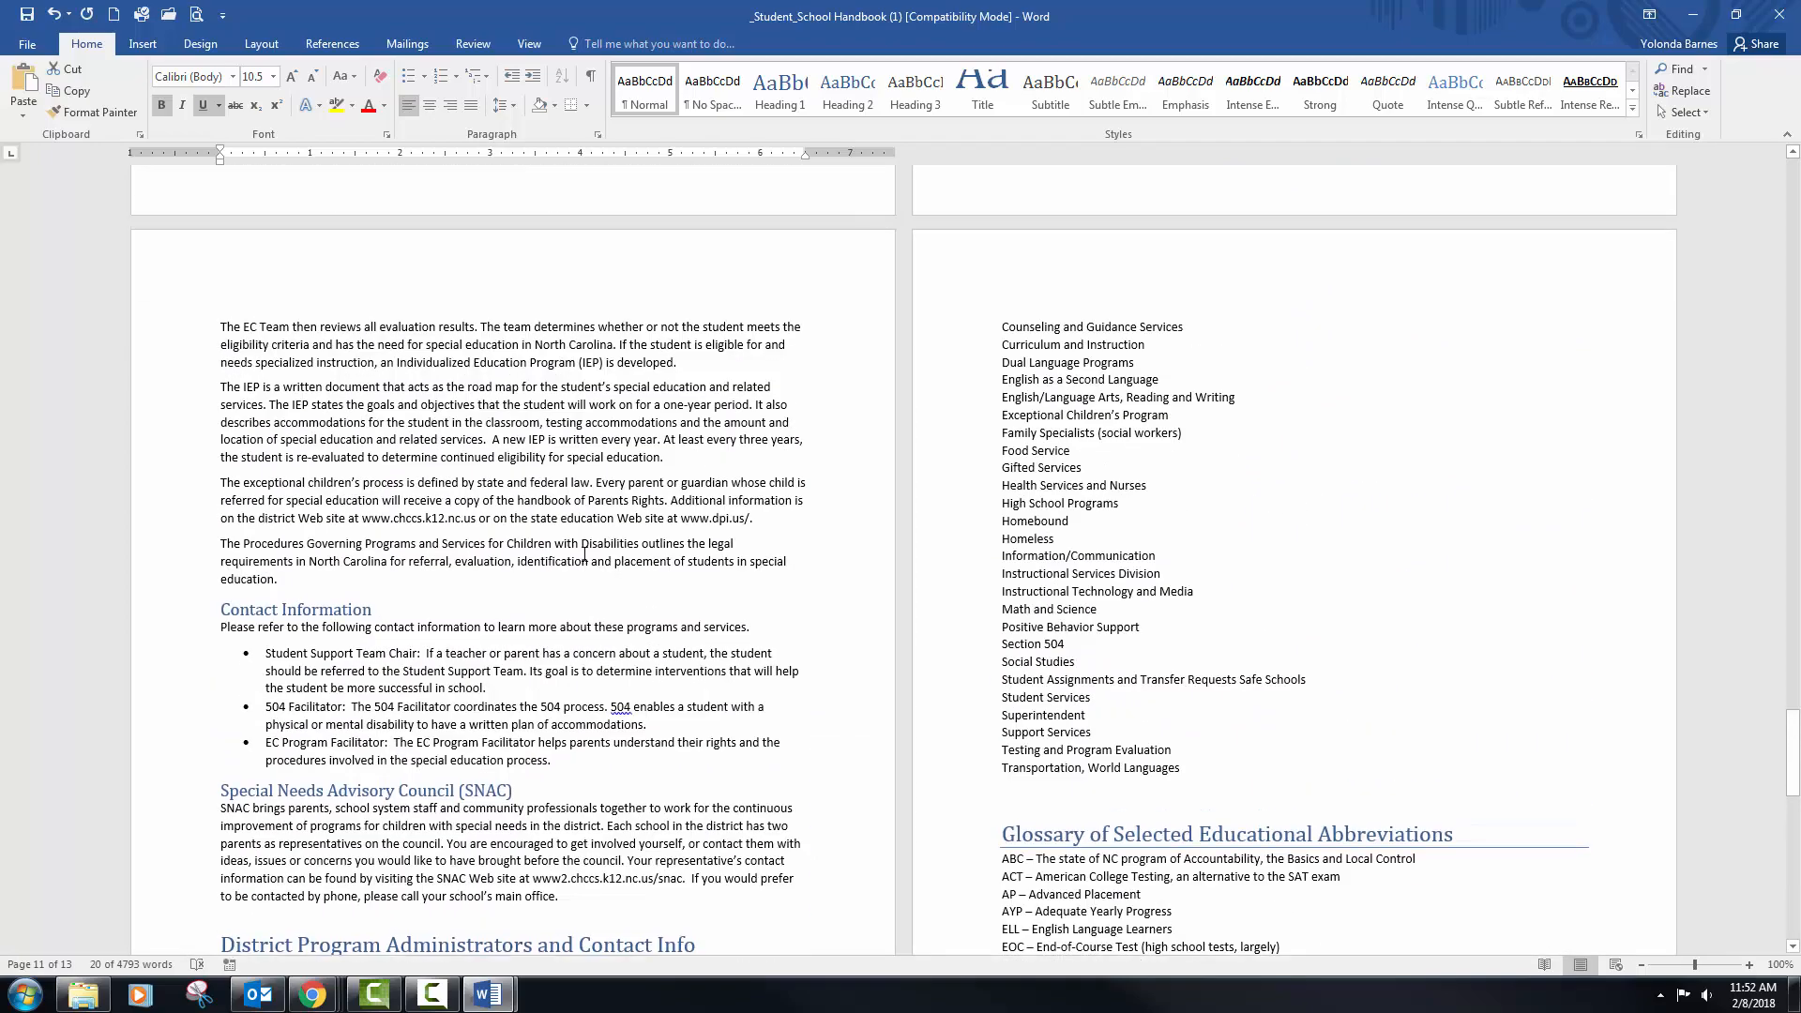
scroll(584, 554, up, 7)
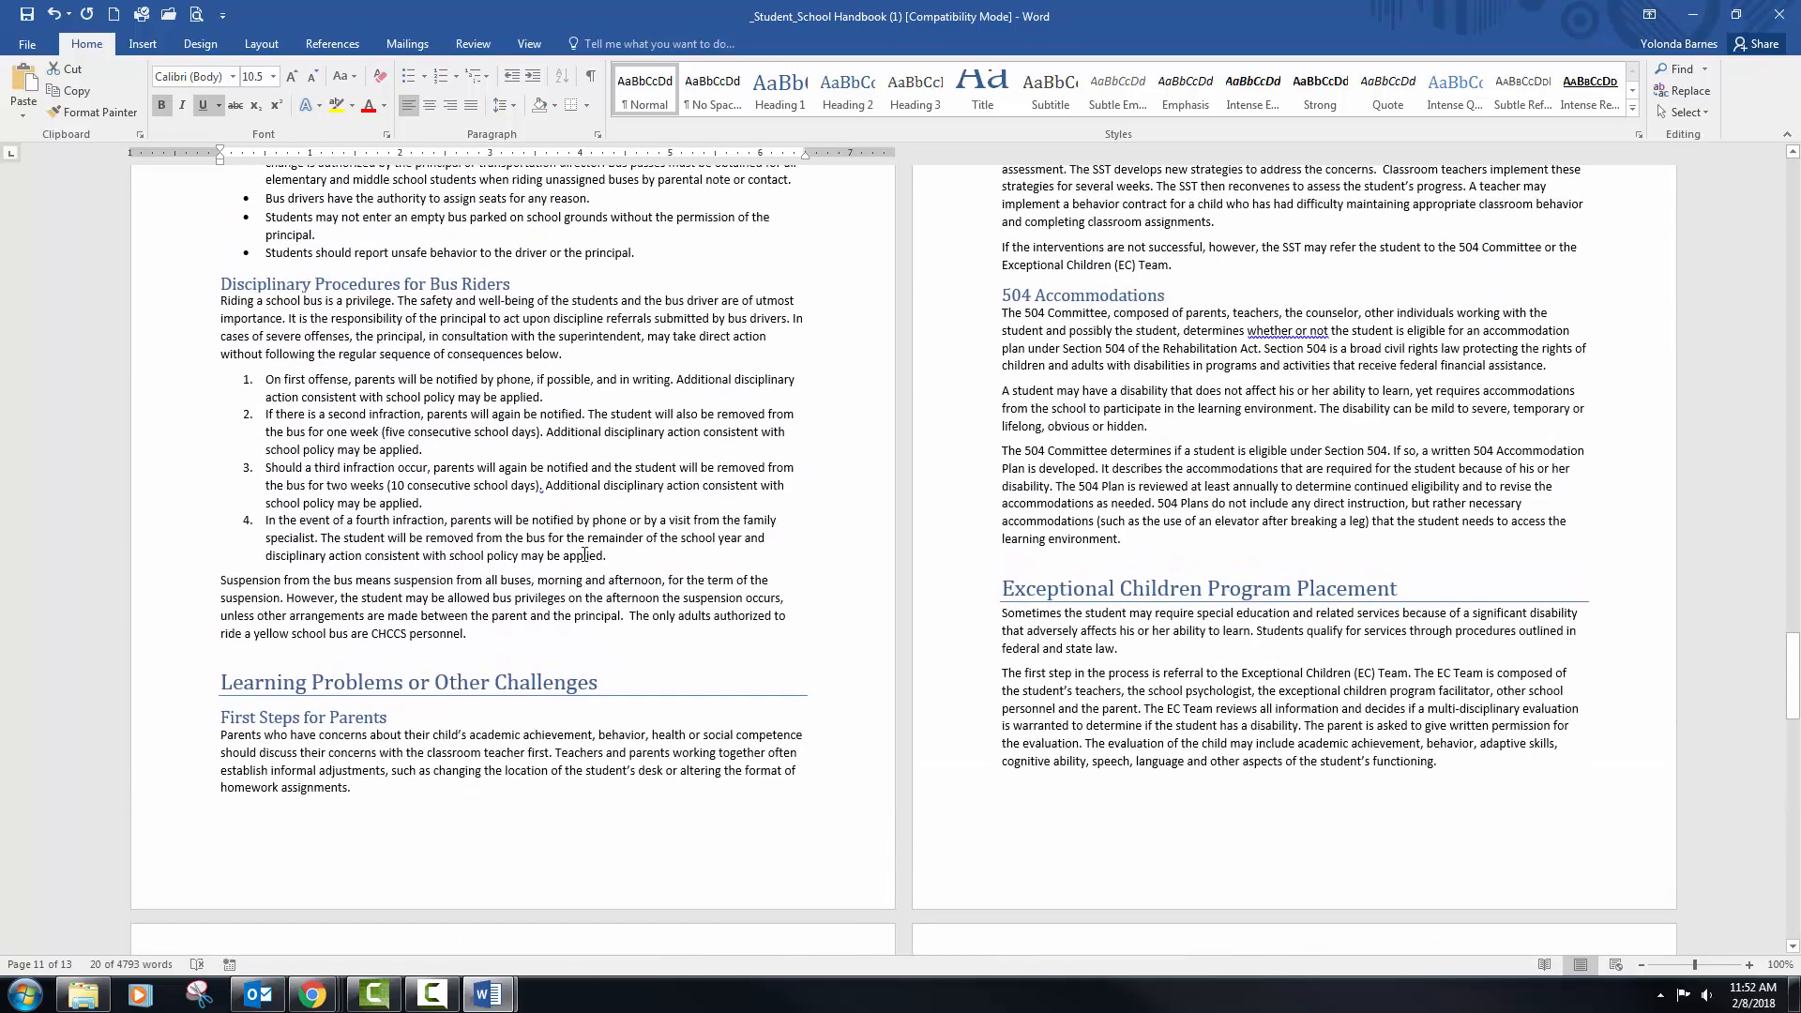
scroll(584, 554, up, 5)
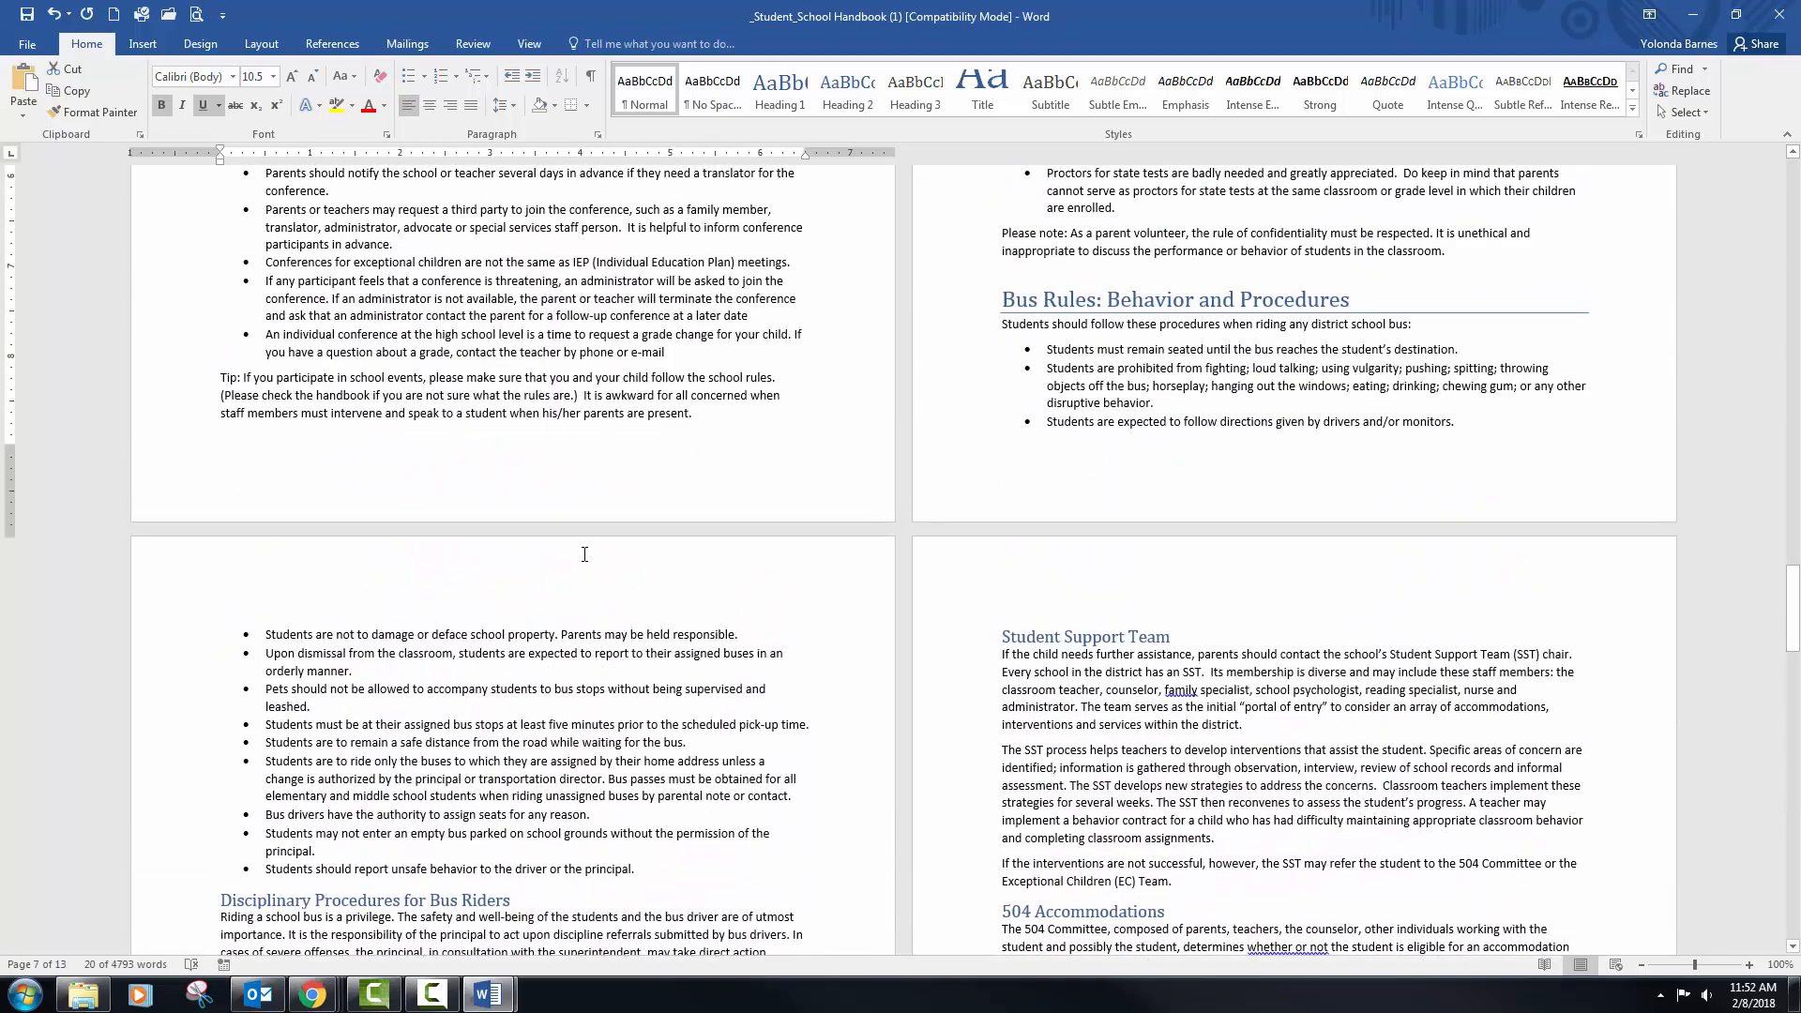
scroll(584, 555, up, 8)
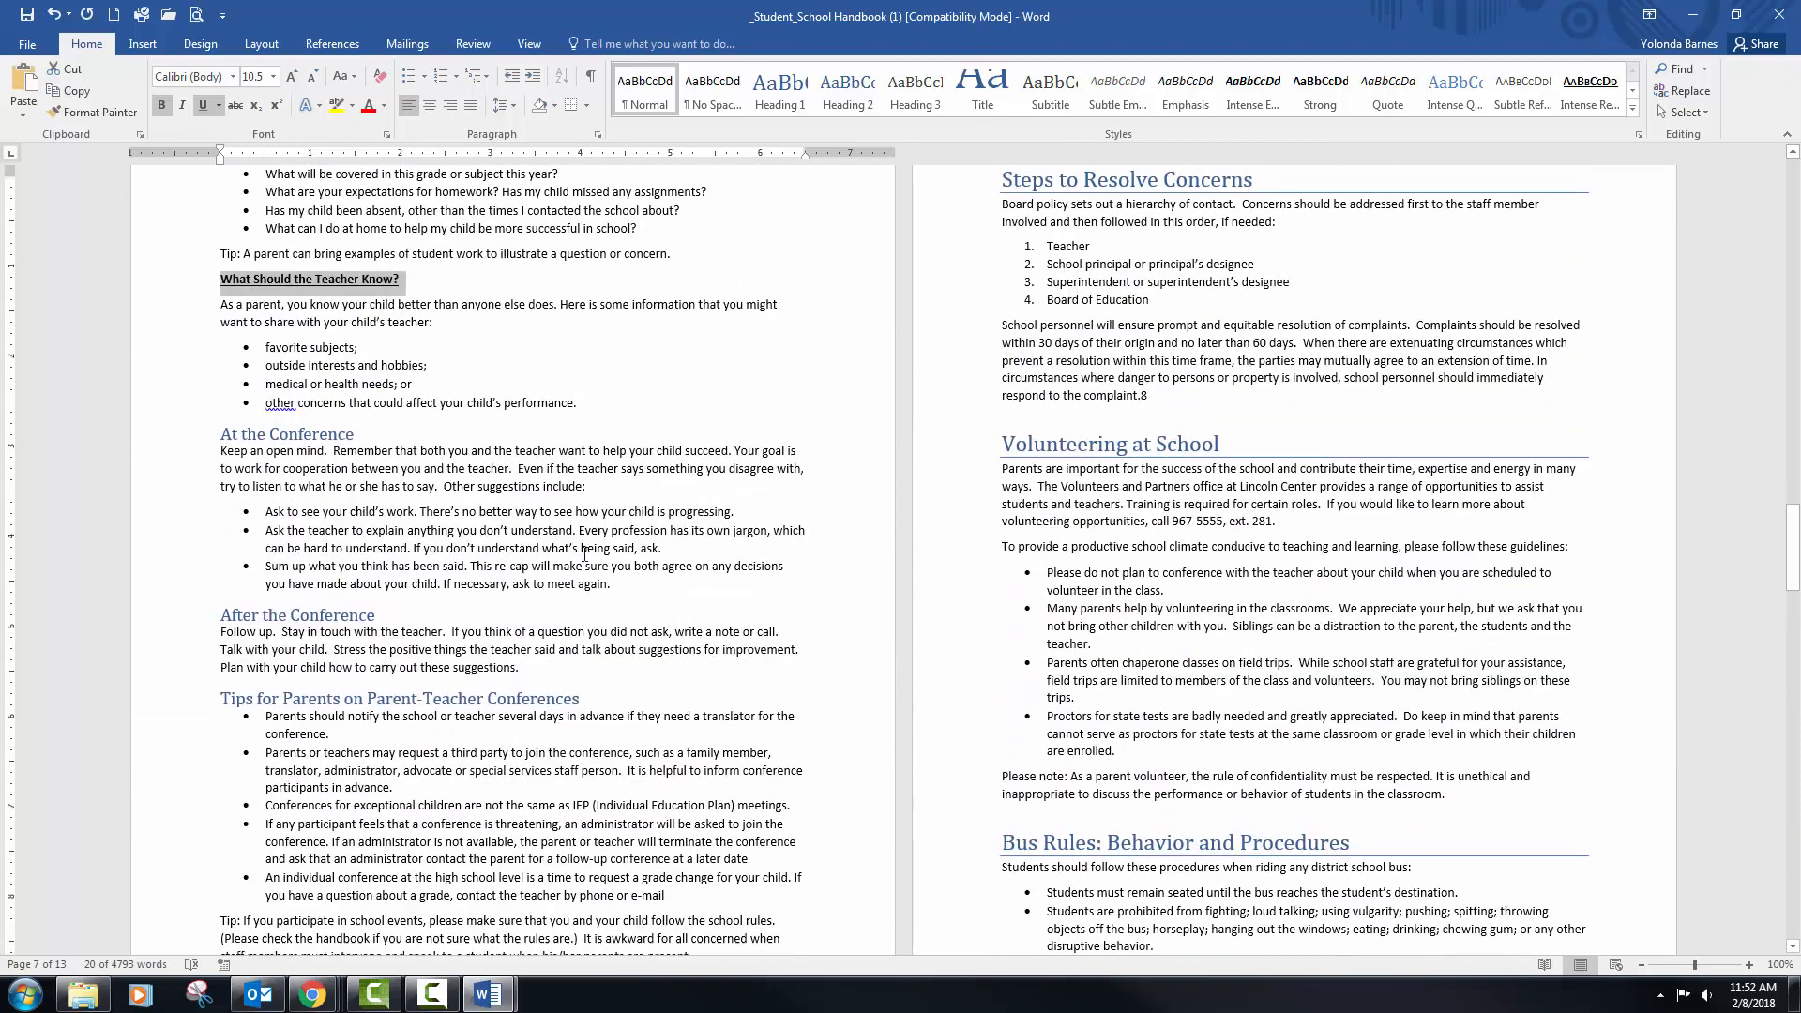
scroll(584, 554, up, 4)
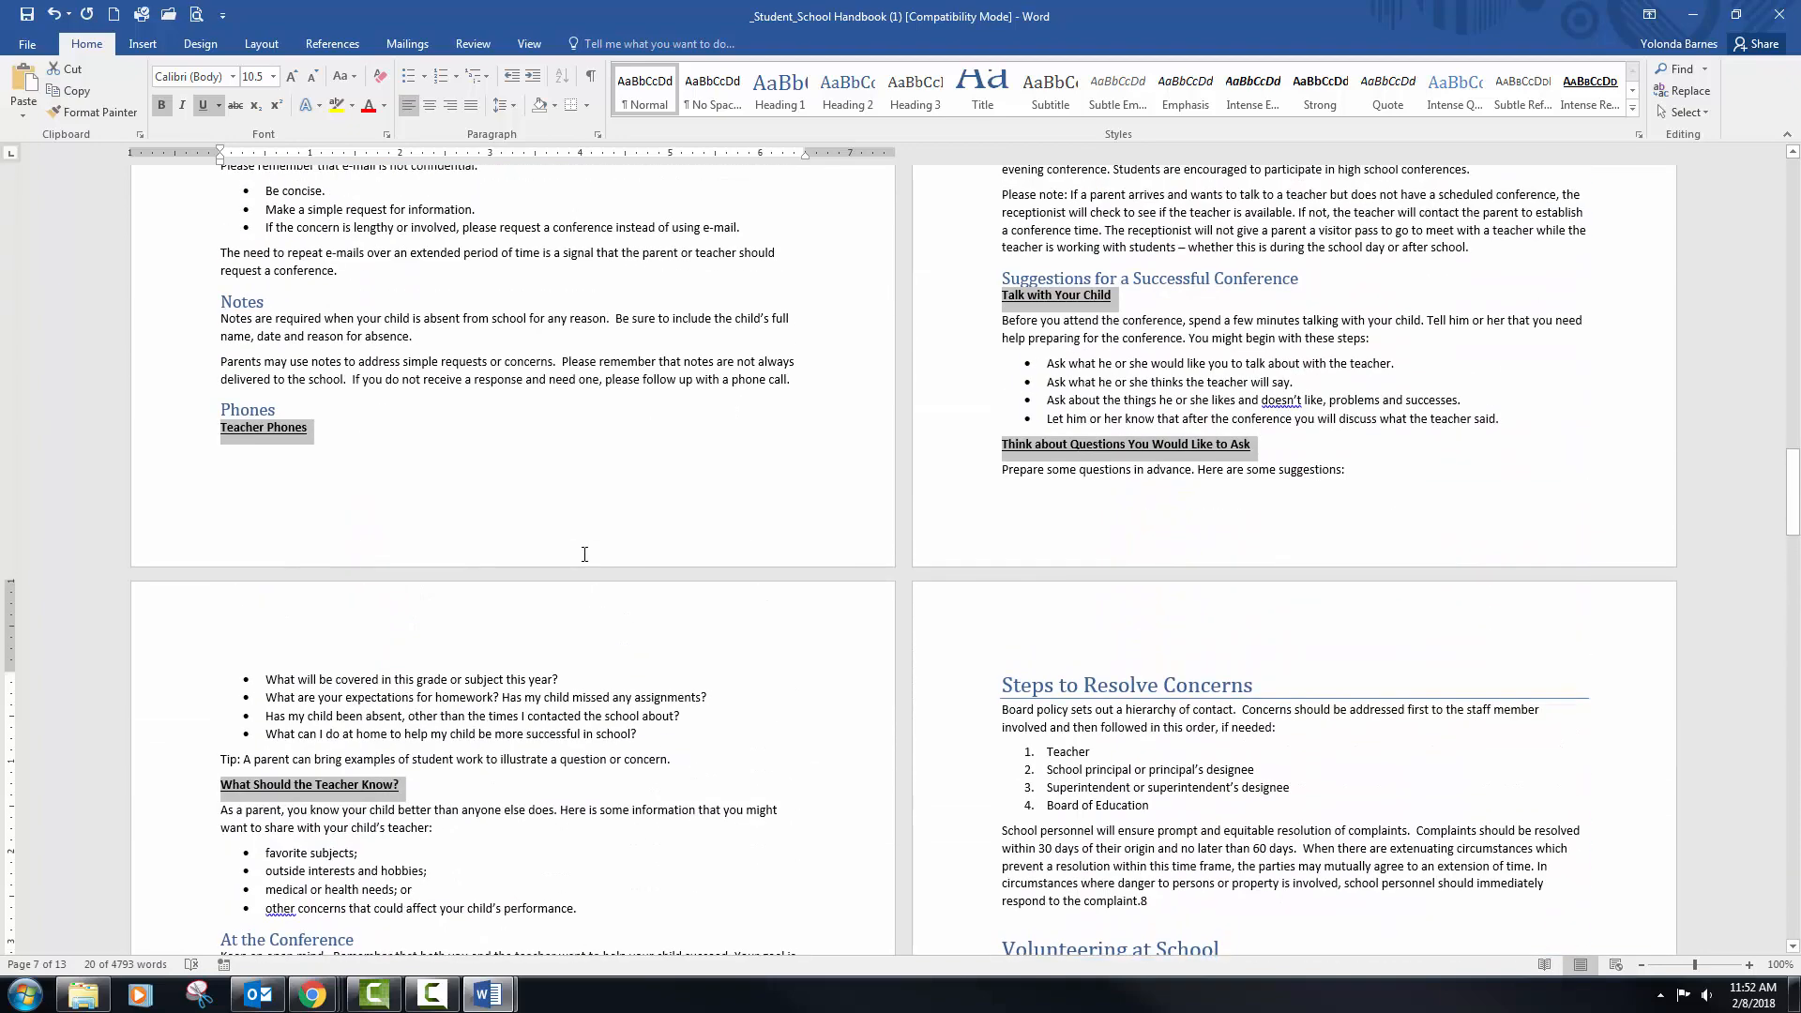
scroll(584, 554, up, 6)
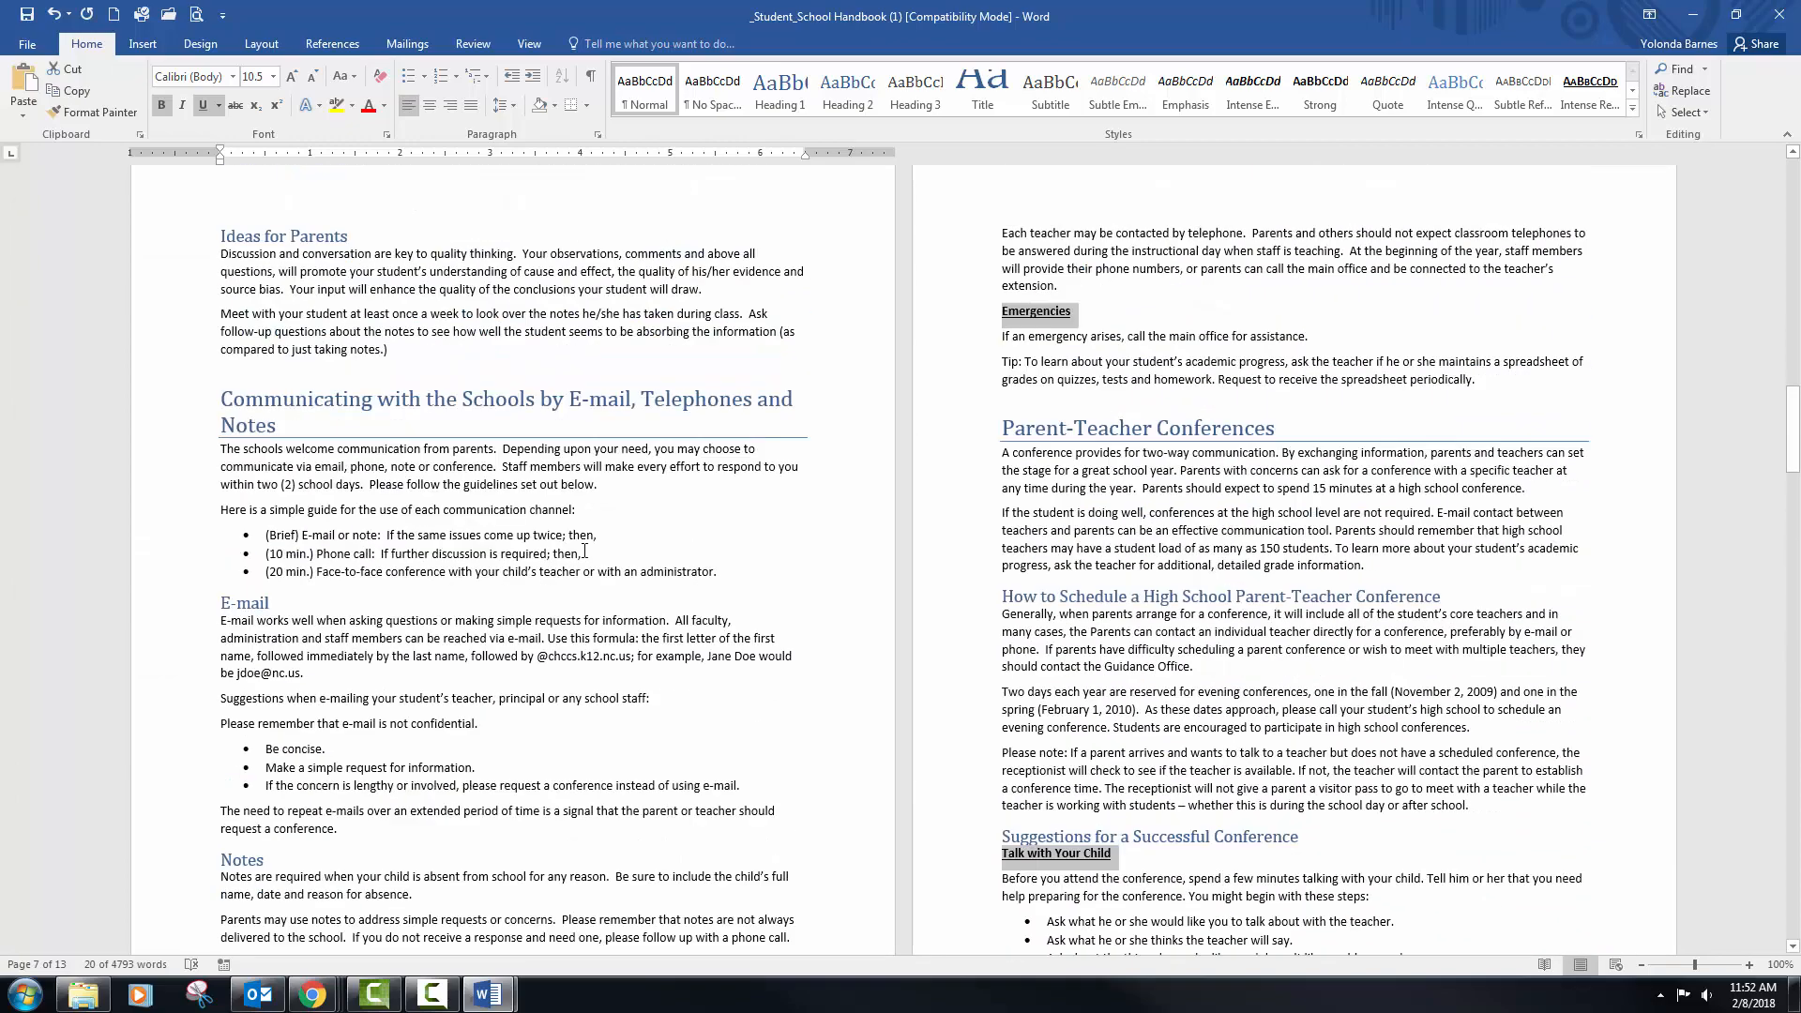
scroll(590, 542, up, 11)
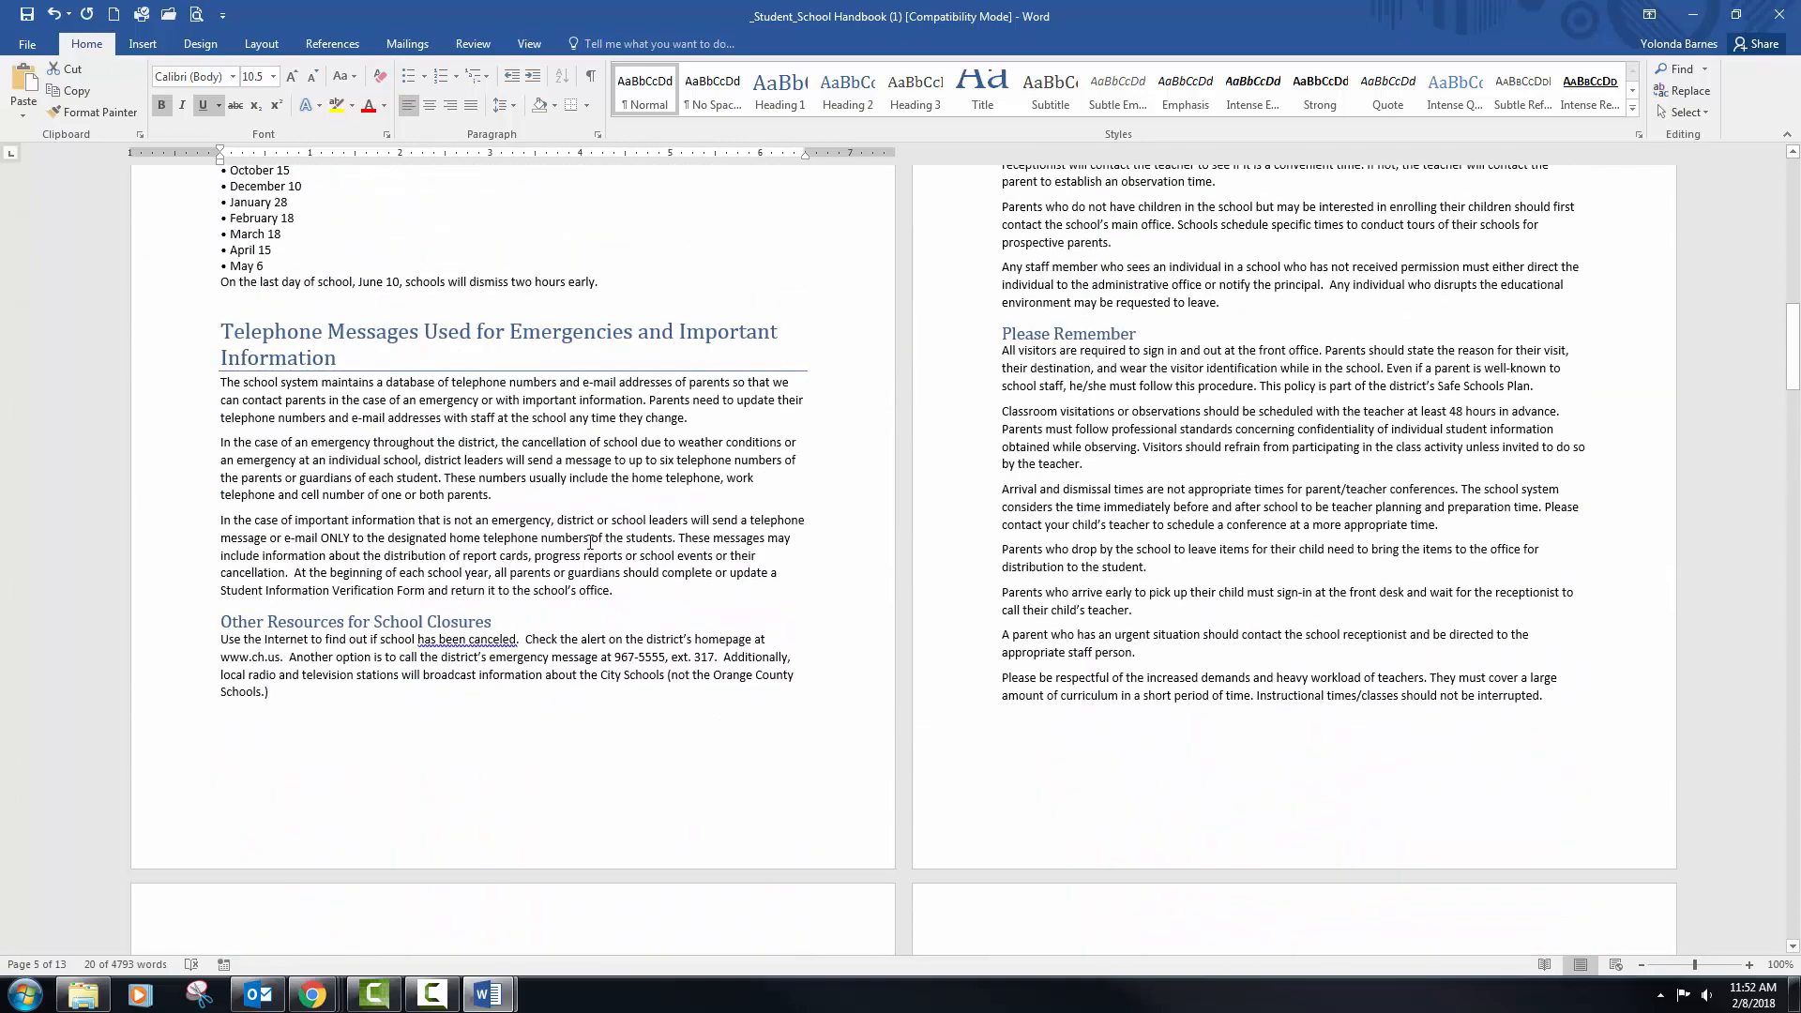
Apply the Heading 3 style to the selected bold underlined headings
scroll(590, 542, up, 12)
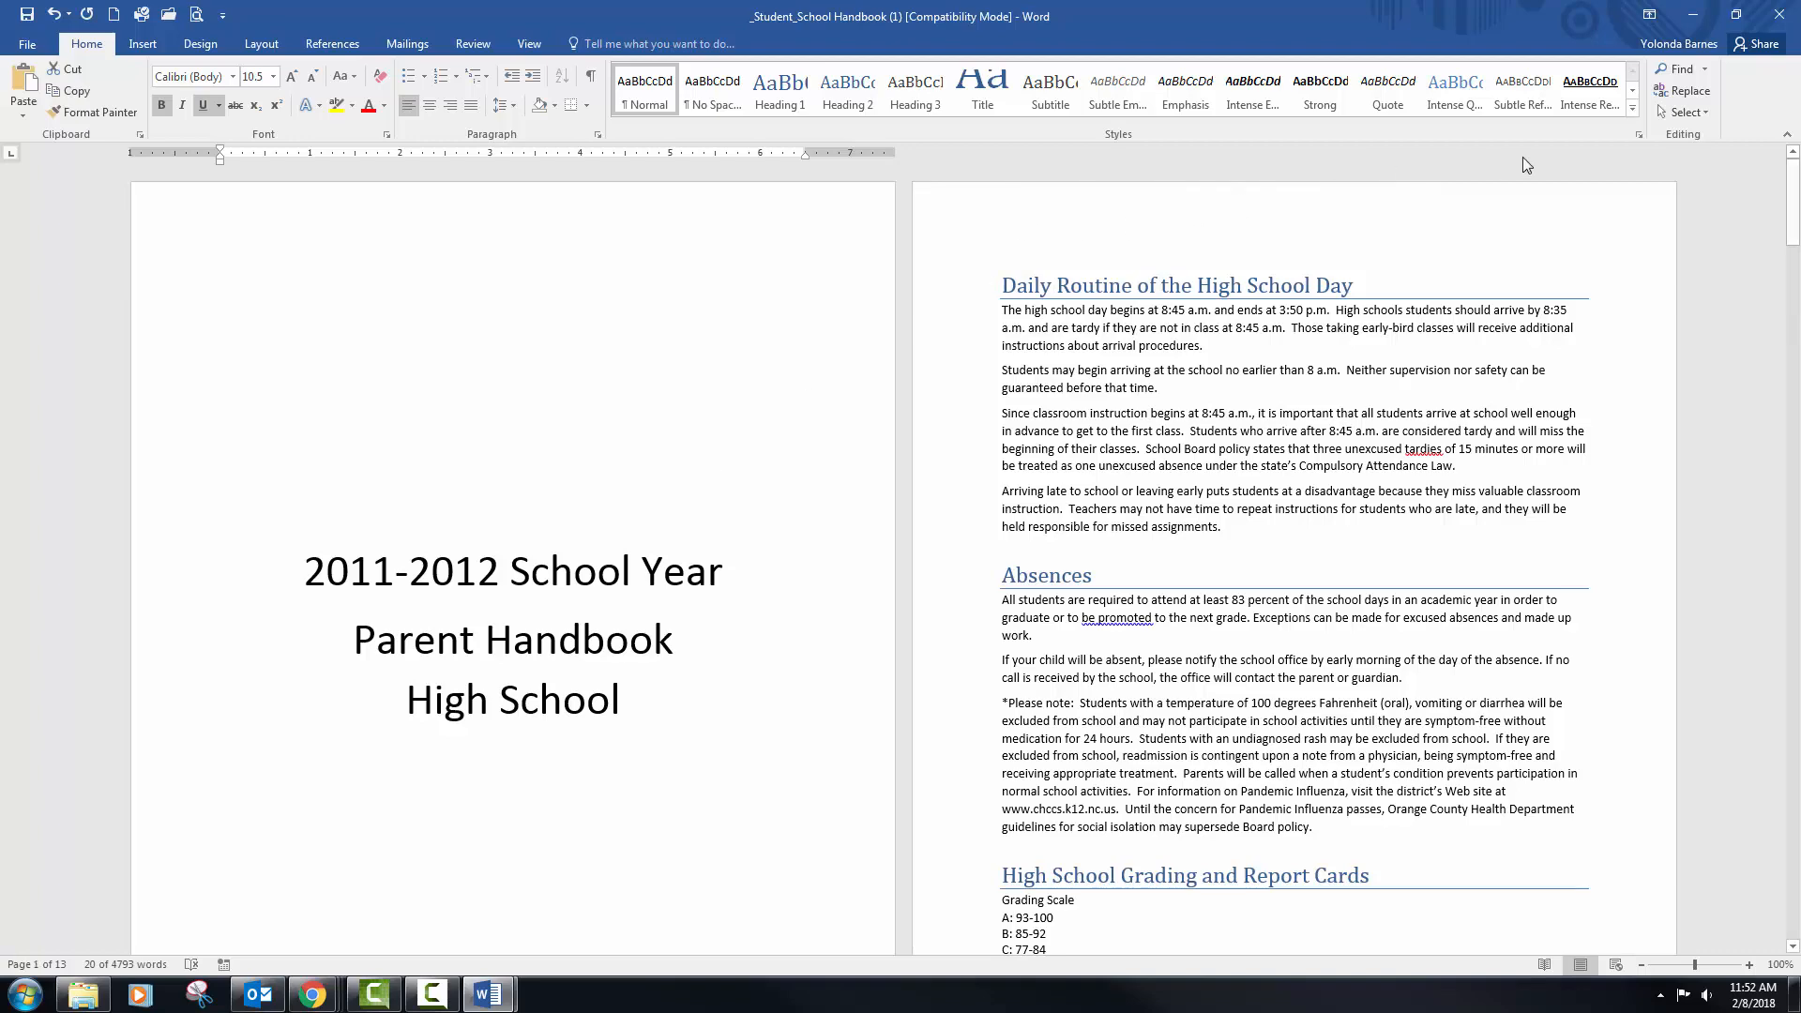
click(1633, 108)
click(907, 103)
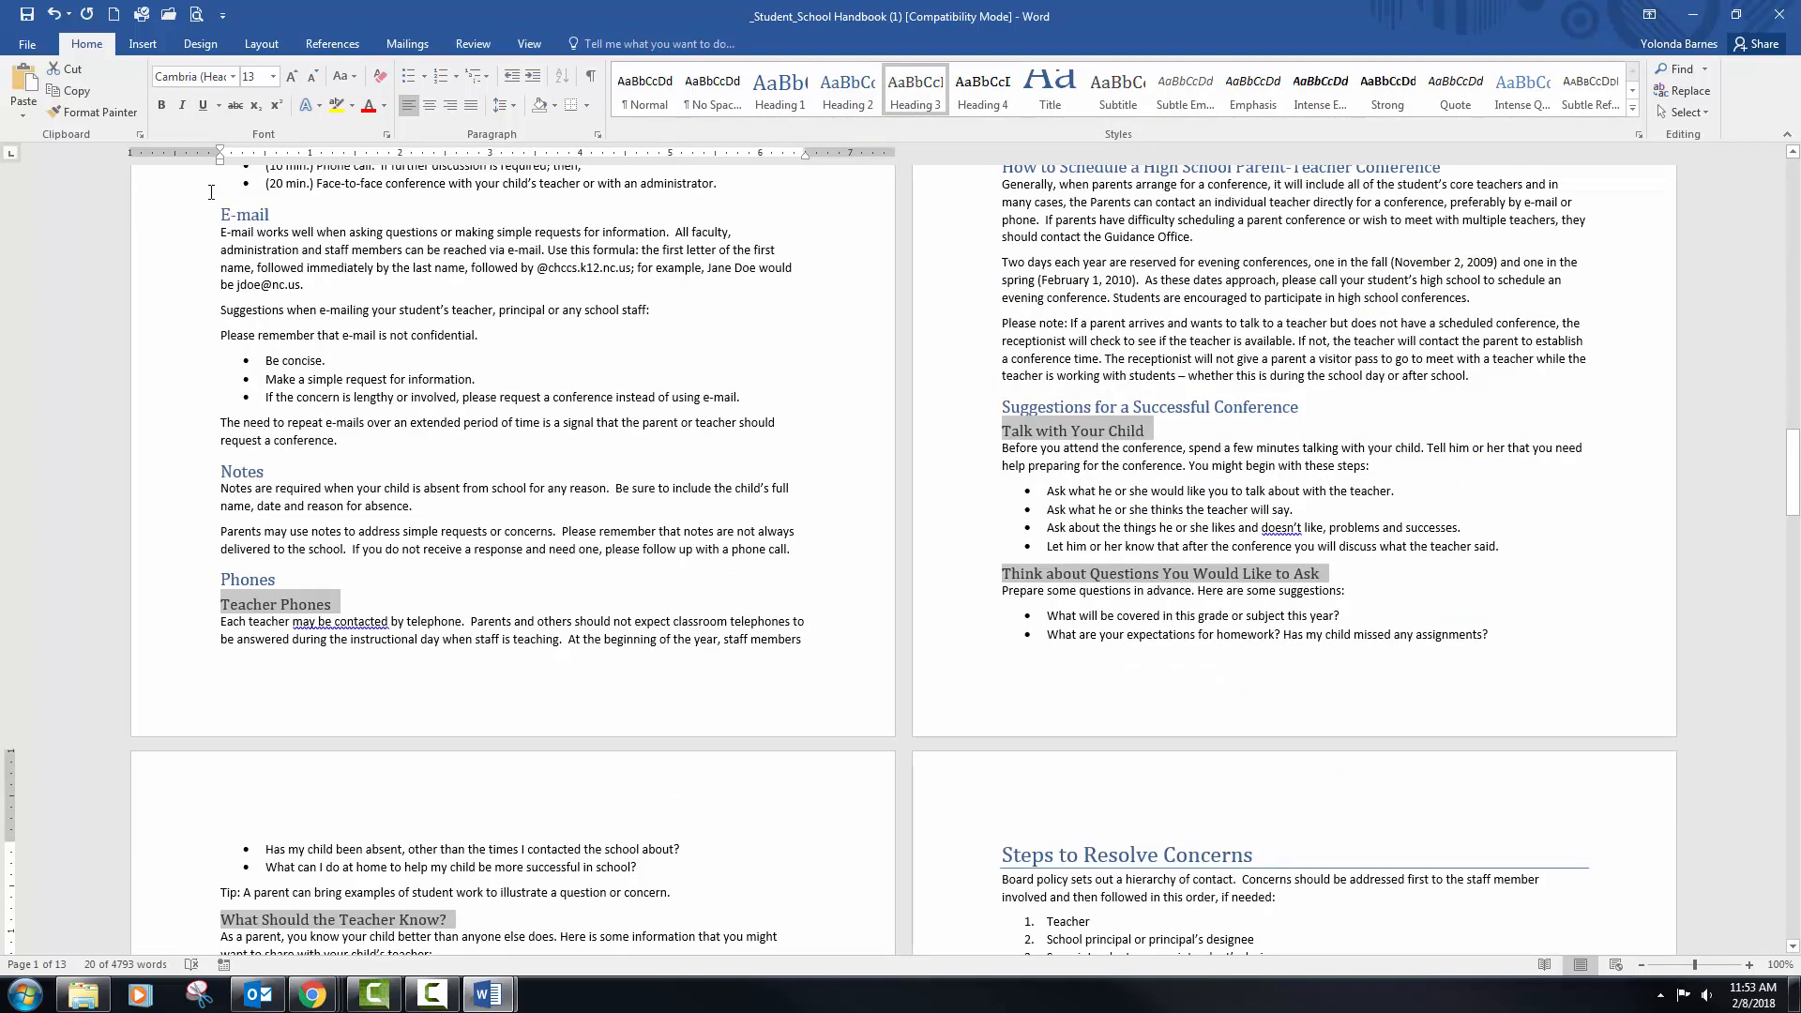
click(333, 44)
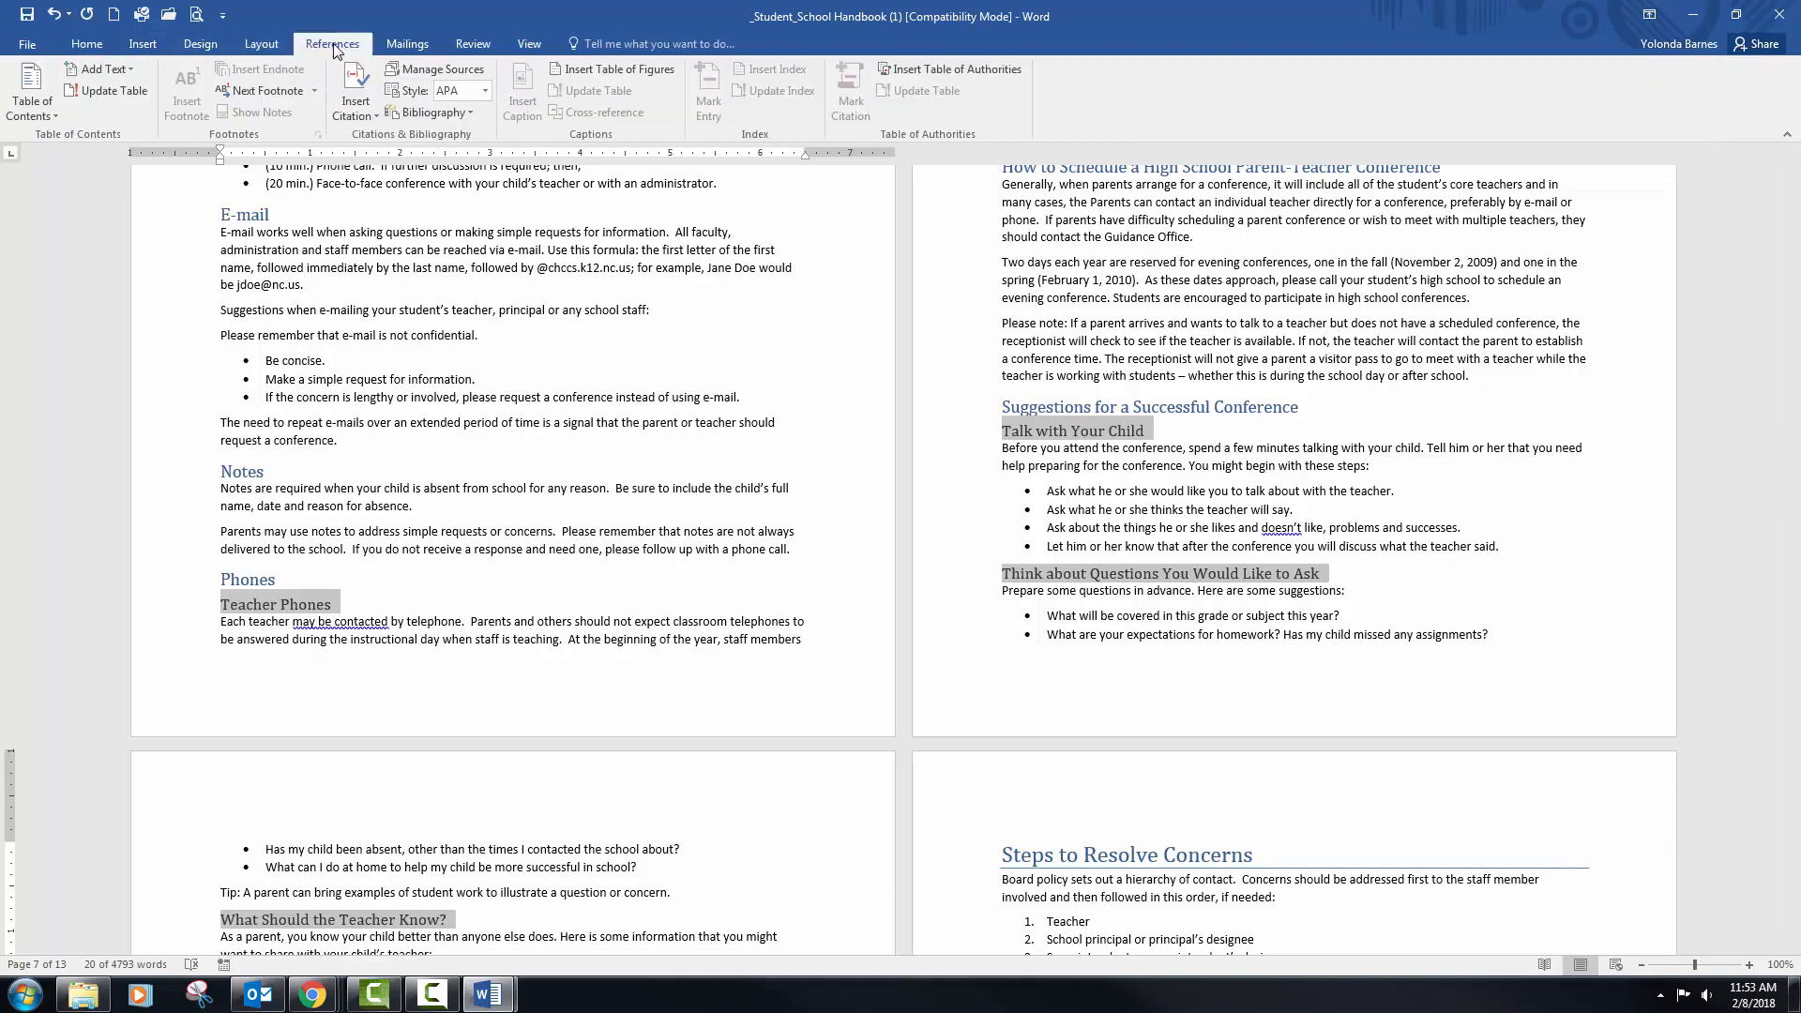
click(57, 115)
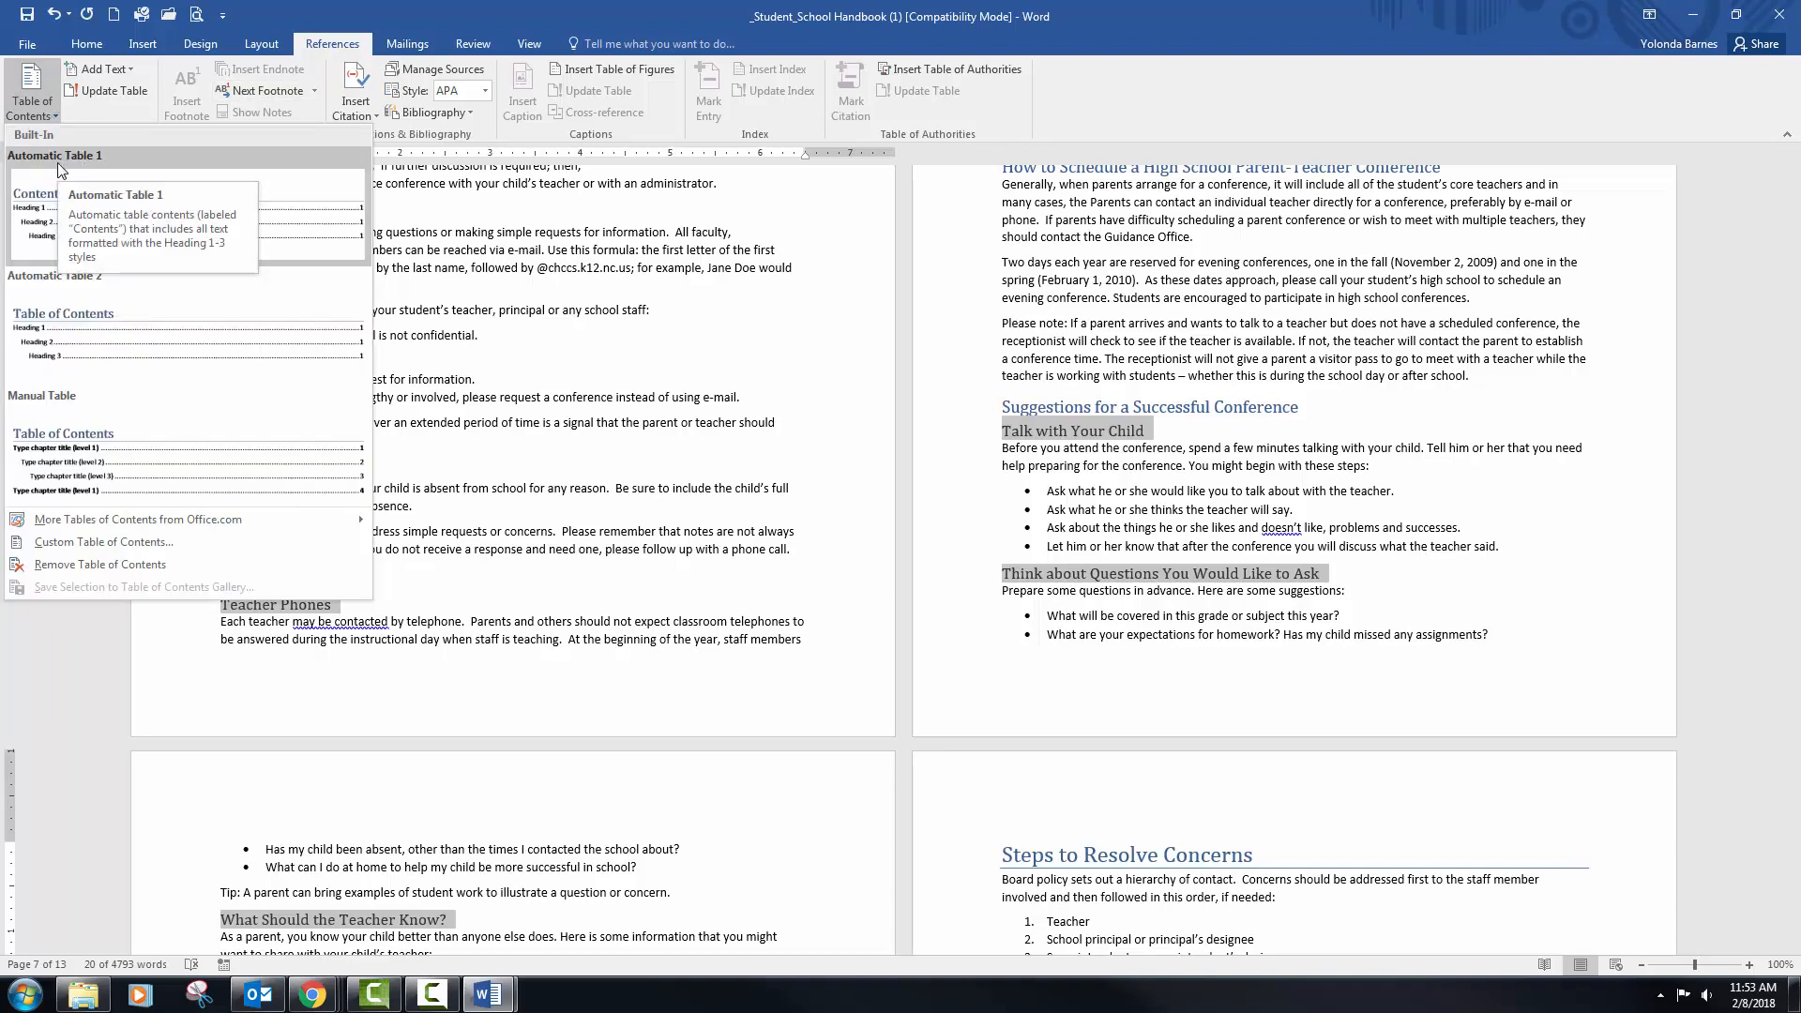
click(664, 307)
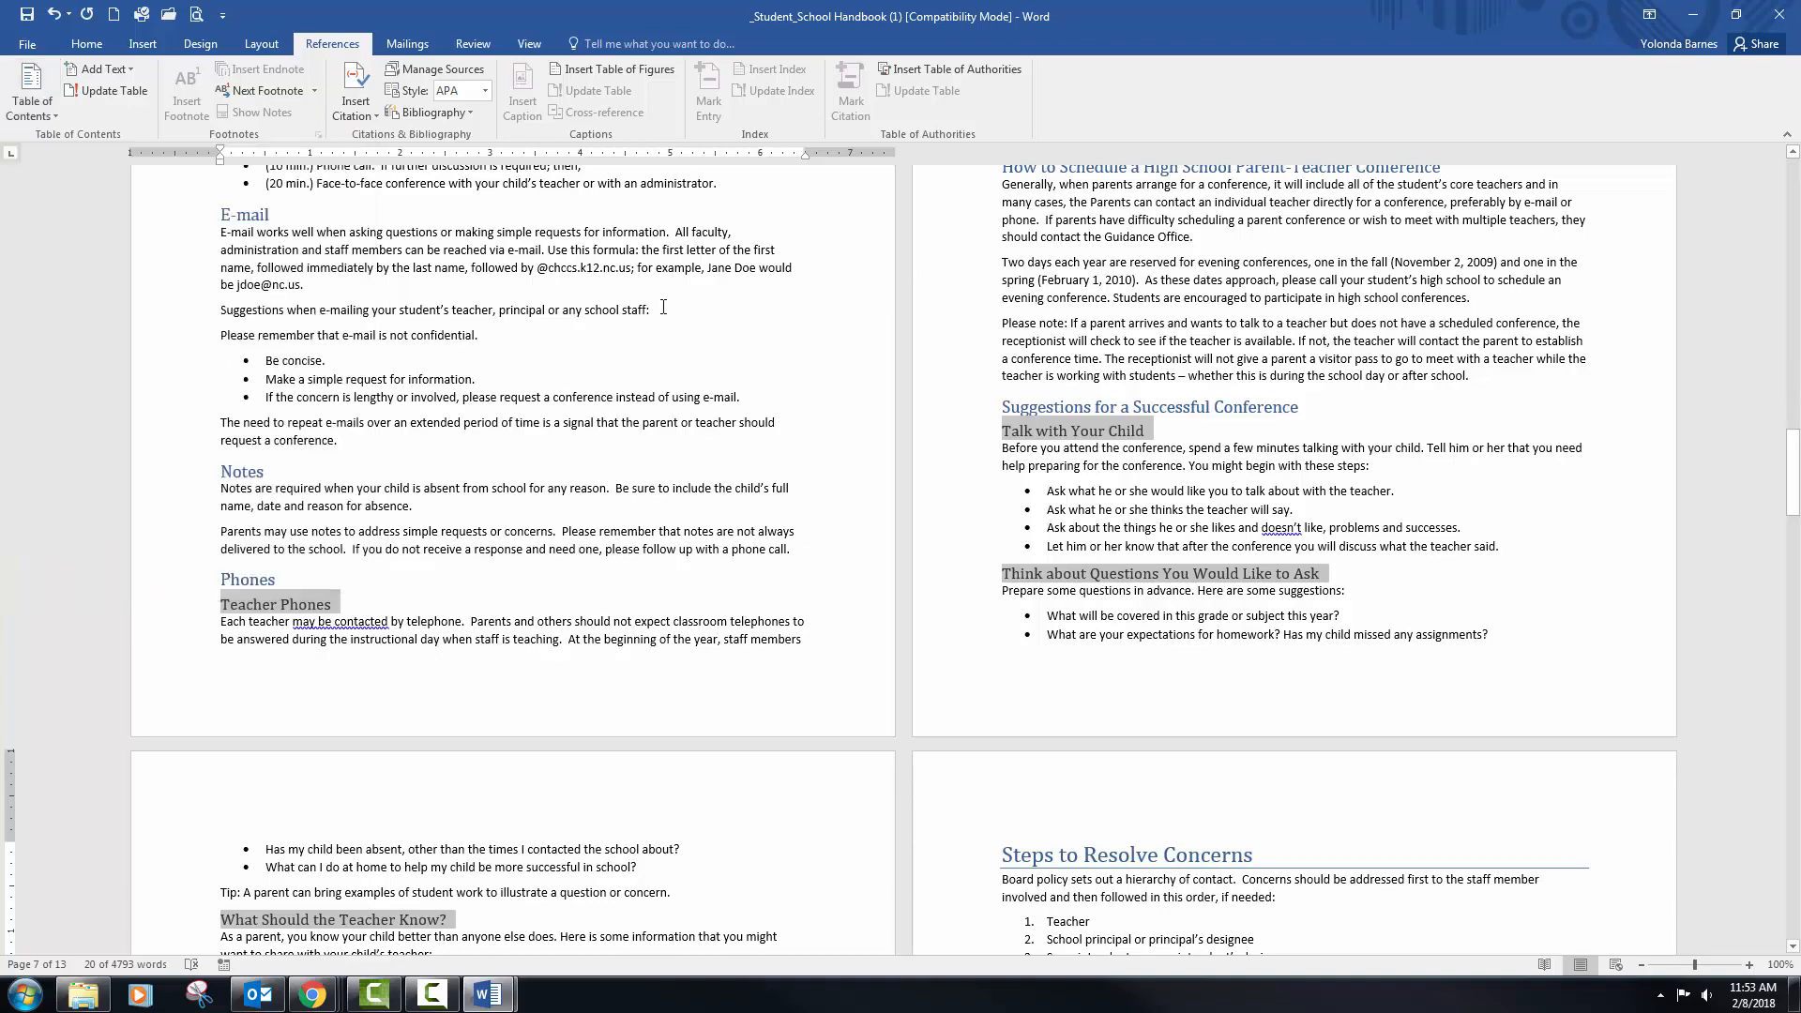
Place the insertion point at the very beginning of the handbook and switch the document to Web Layout view
key(ctrl+Home)
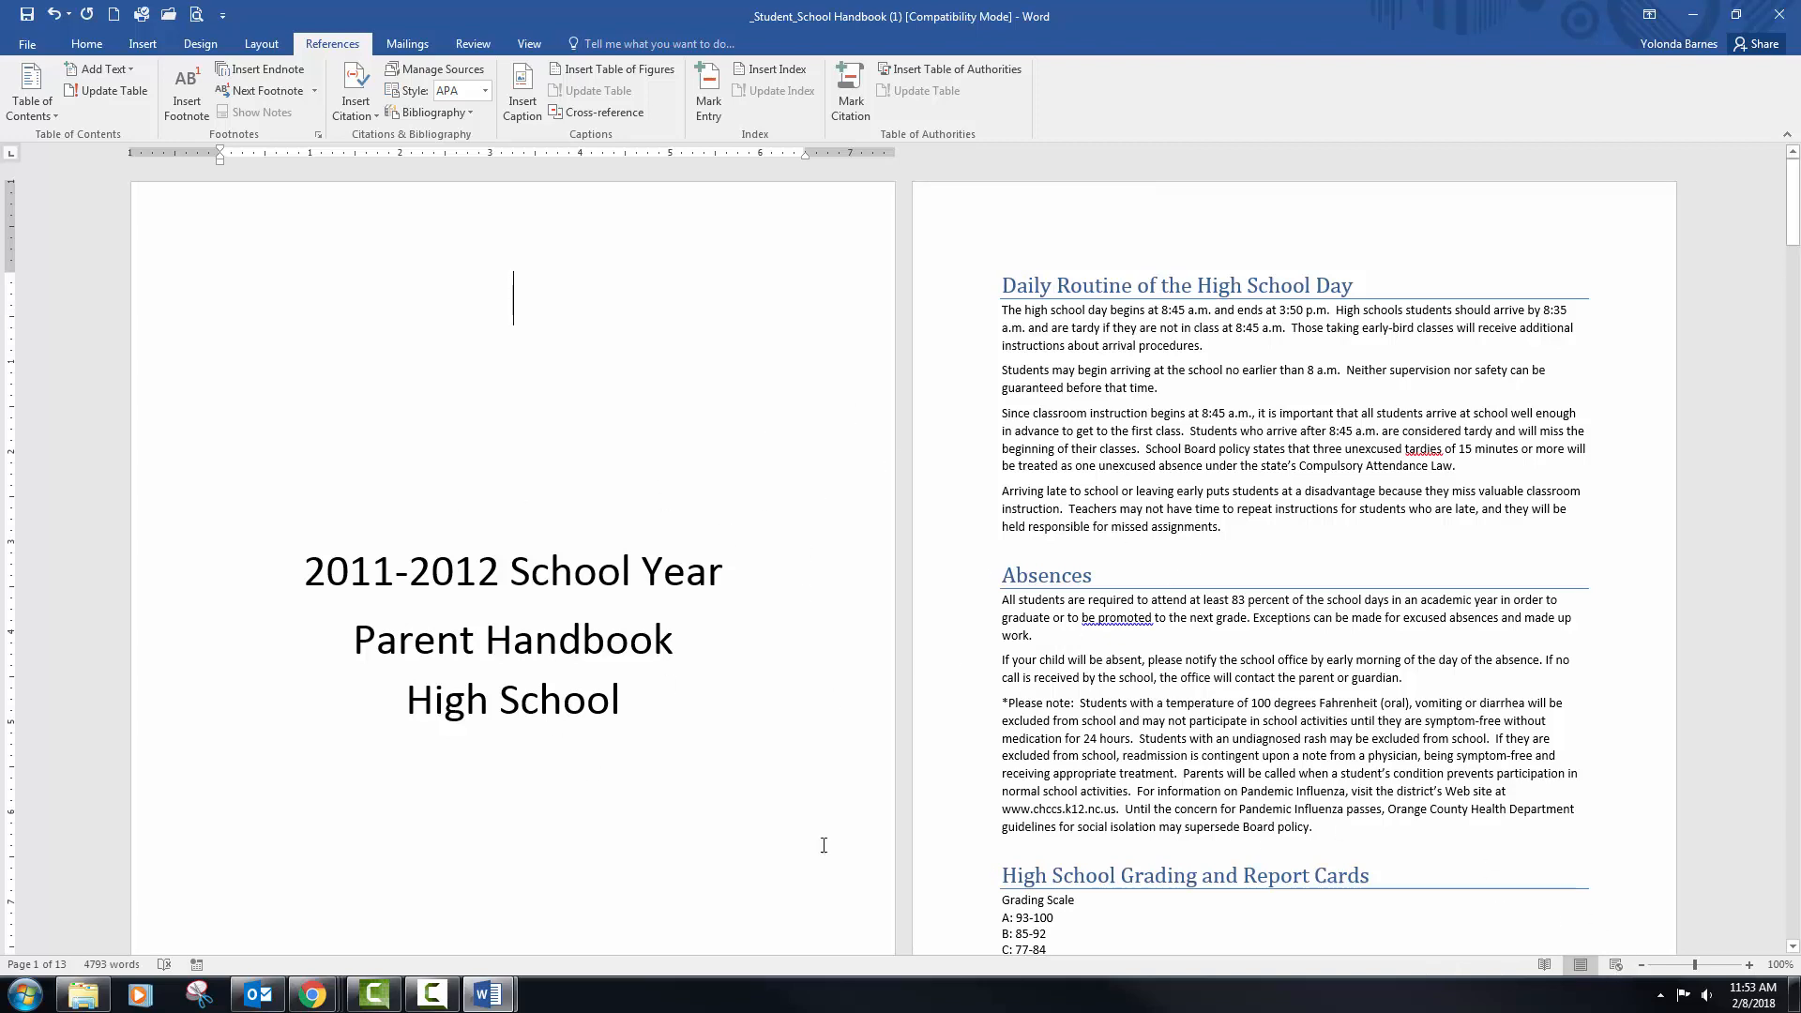
click(1614, 966)
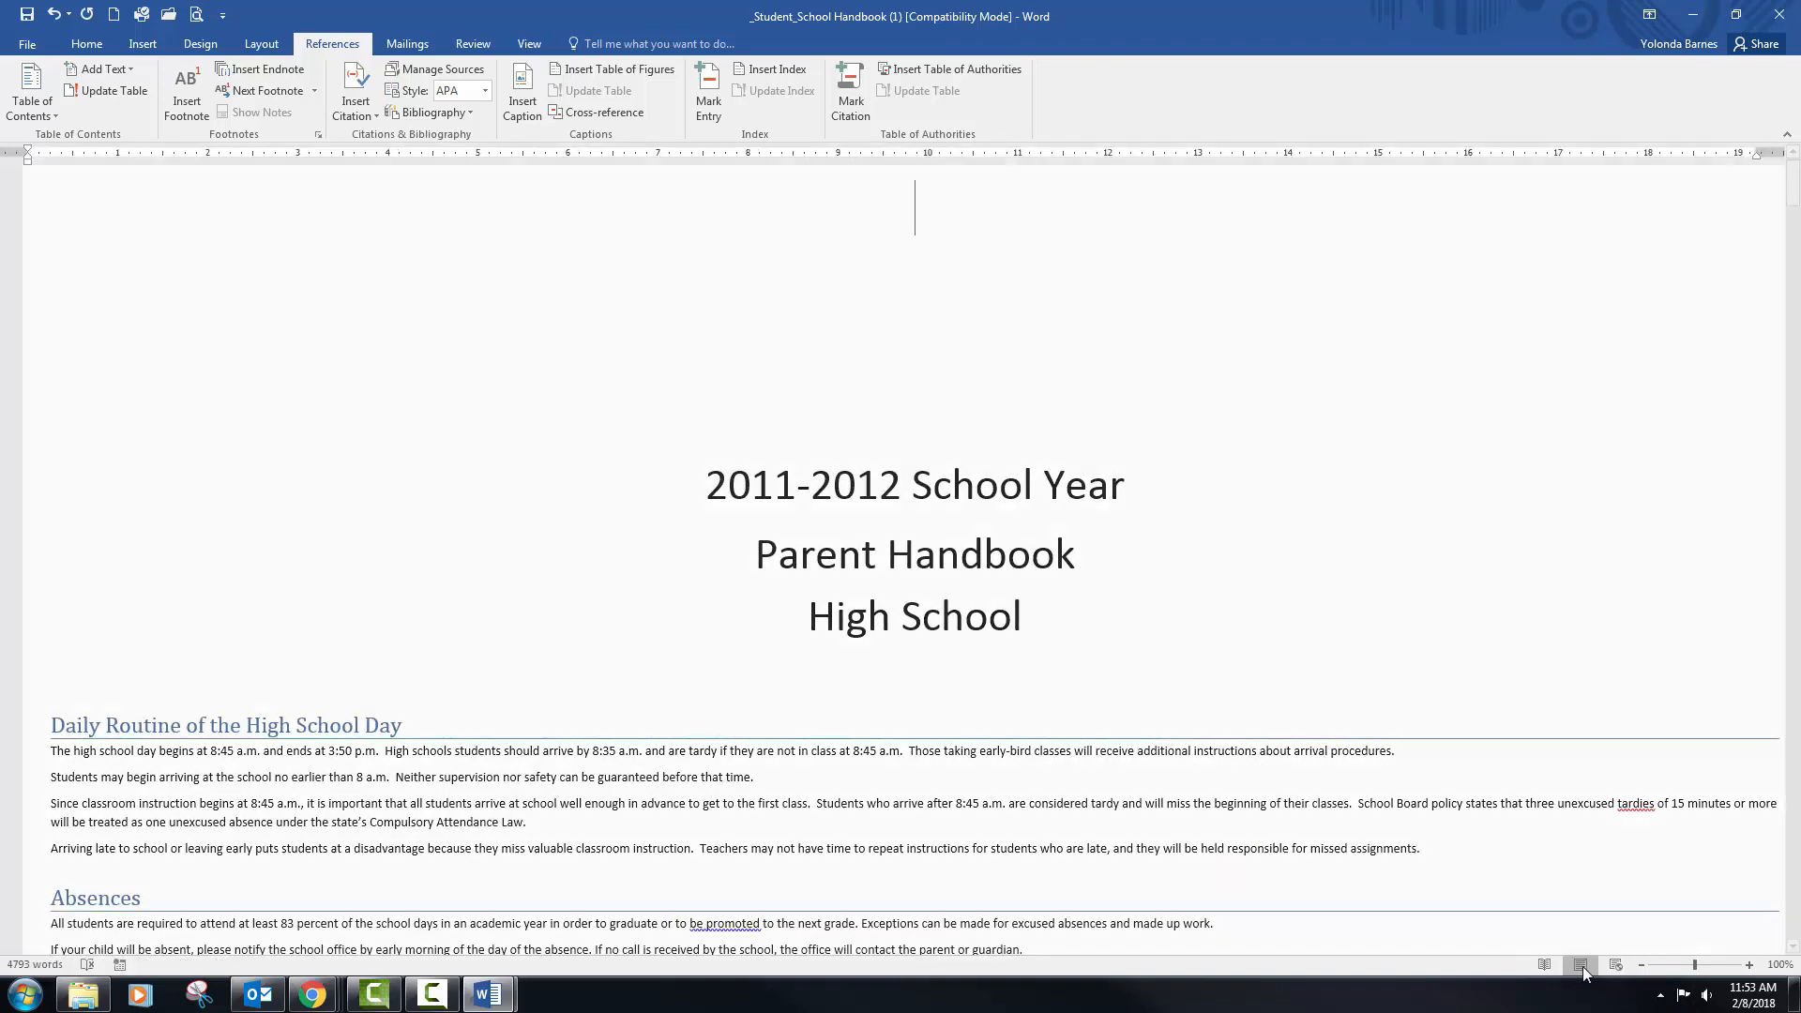
Return to Print Layout view and insert the Automatic Table 1 table of contents before the Daily Routine of the High School Day heading
click(1583, 966)
scroll(994, 574, down, 5)
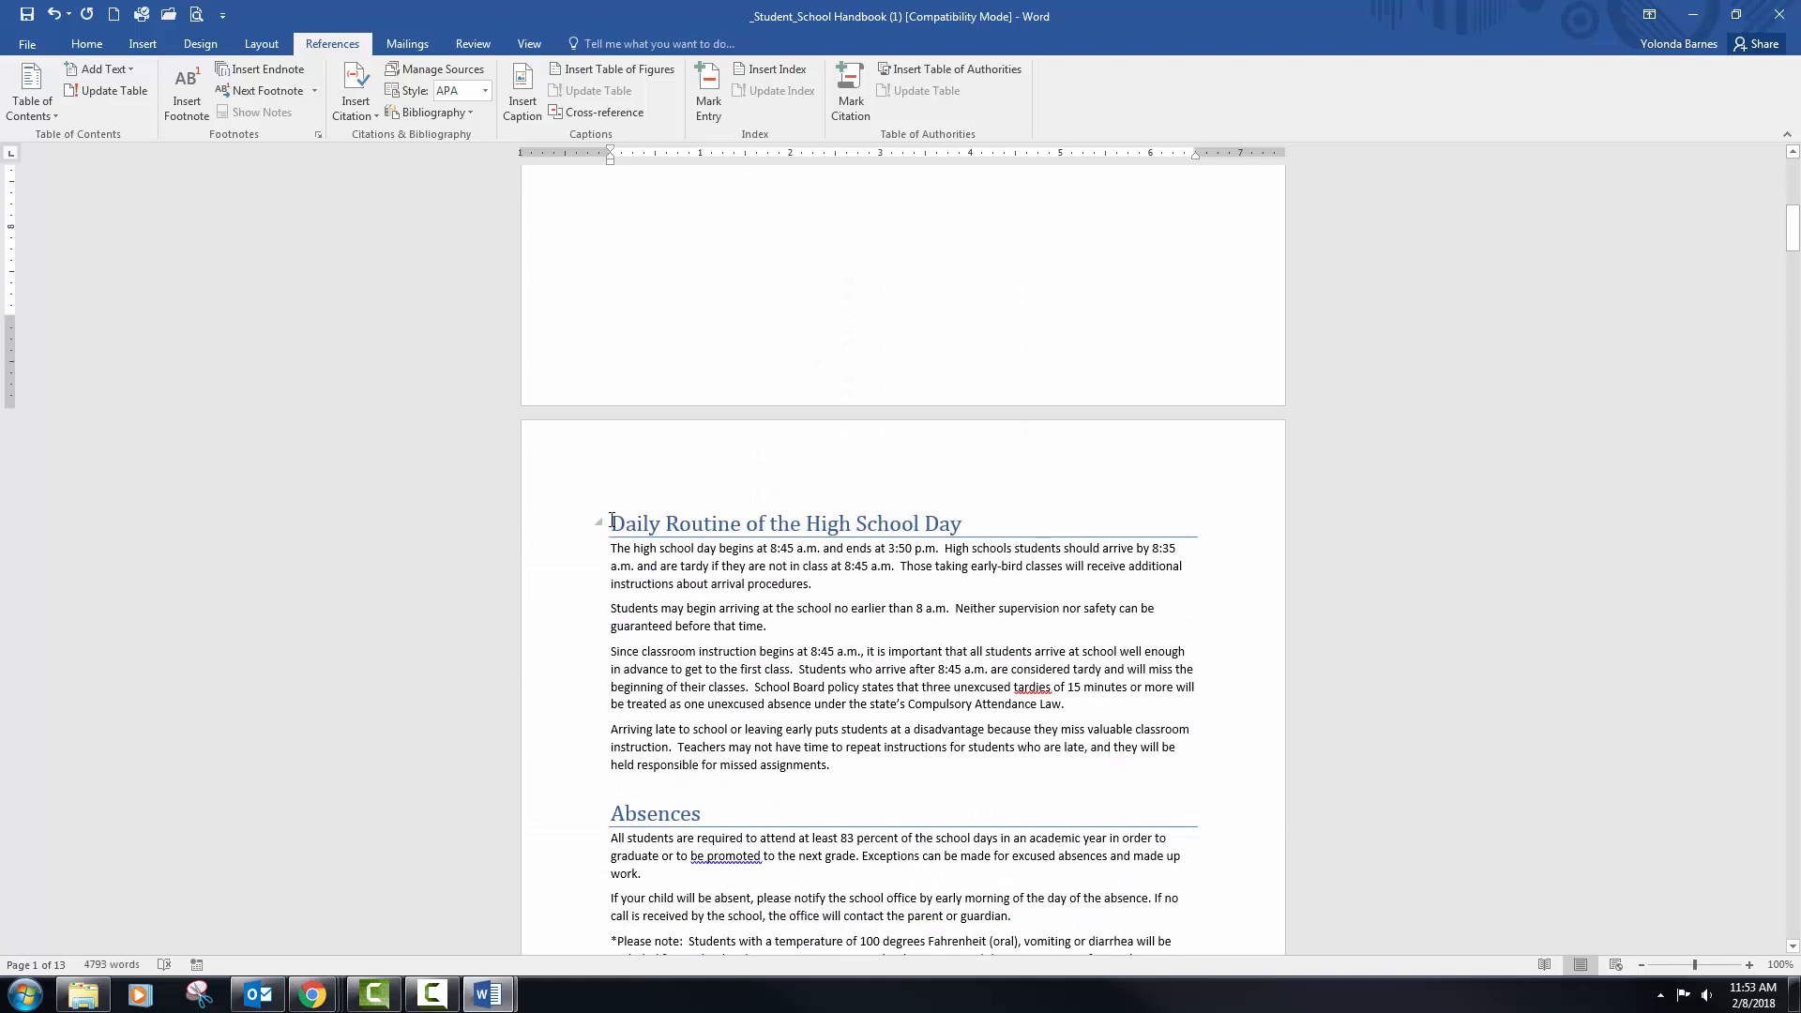
click(612, 521)
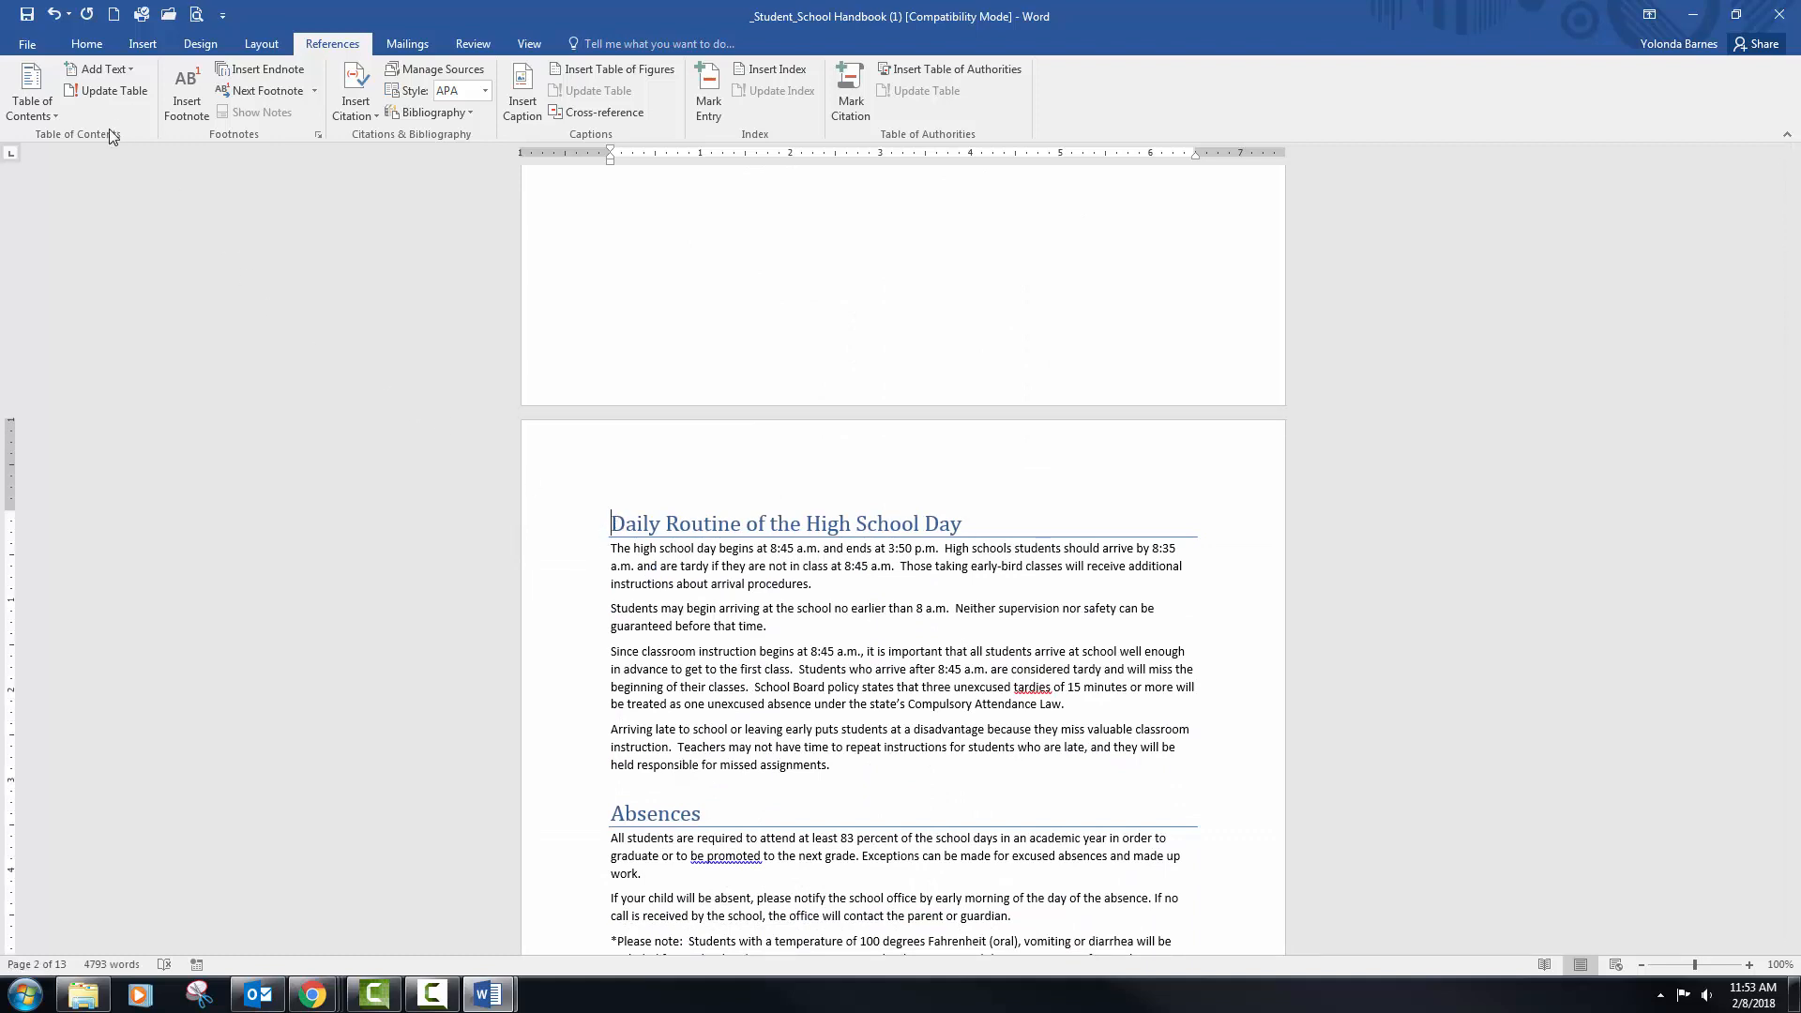
click(54, 121)
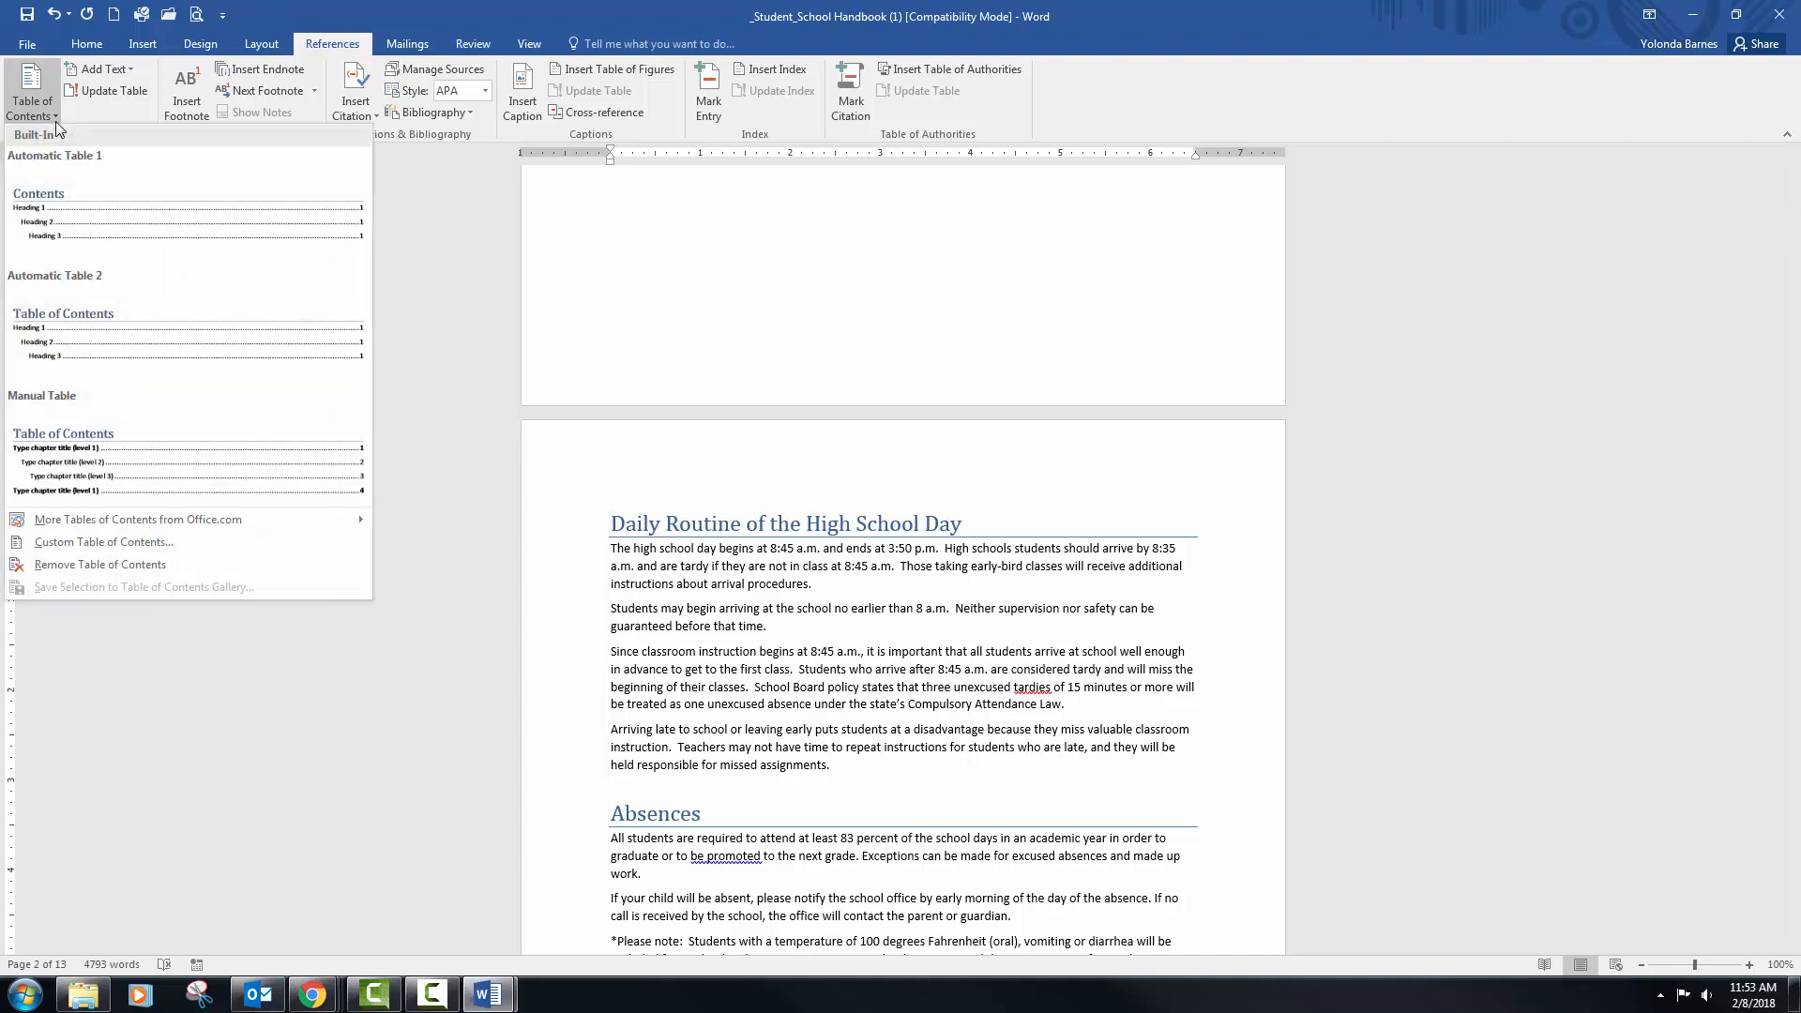
click(59, 171)
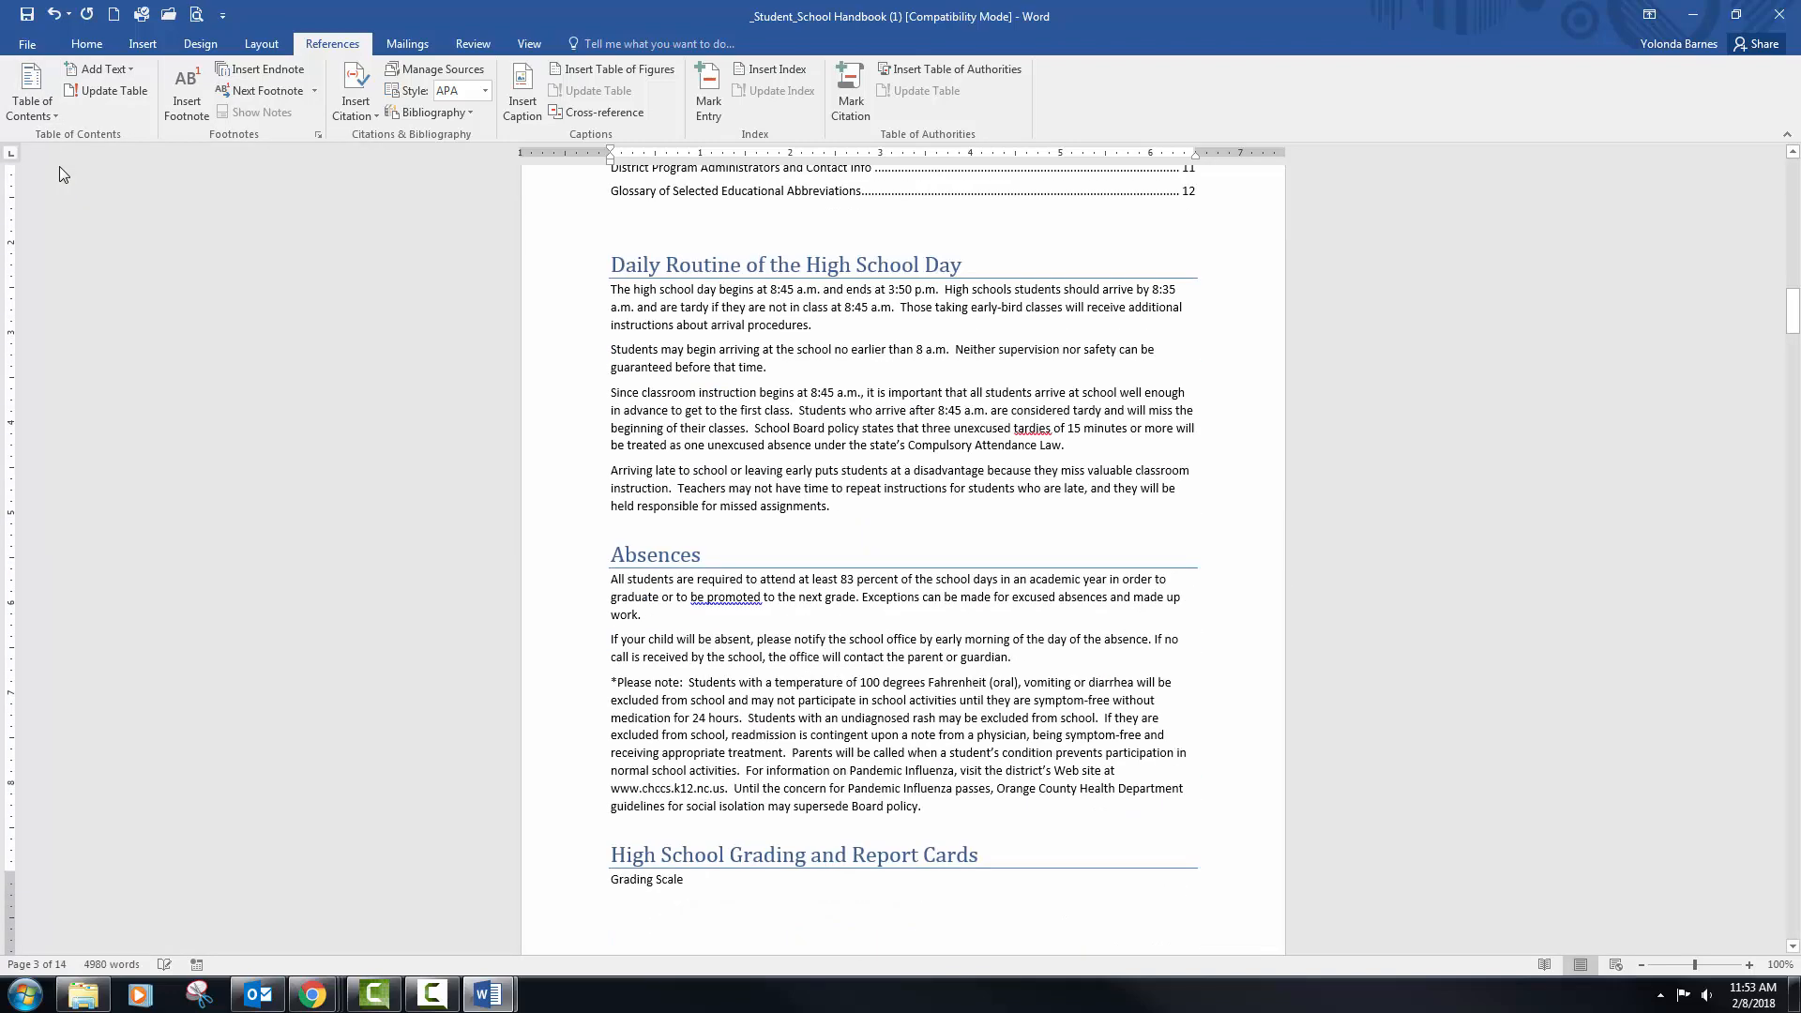
Look through the inserted table of contents to check its heading levels, page numbers and where it ends
scroll(756, 462, down, 6)
scroll(756, 459, up, 15)
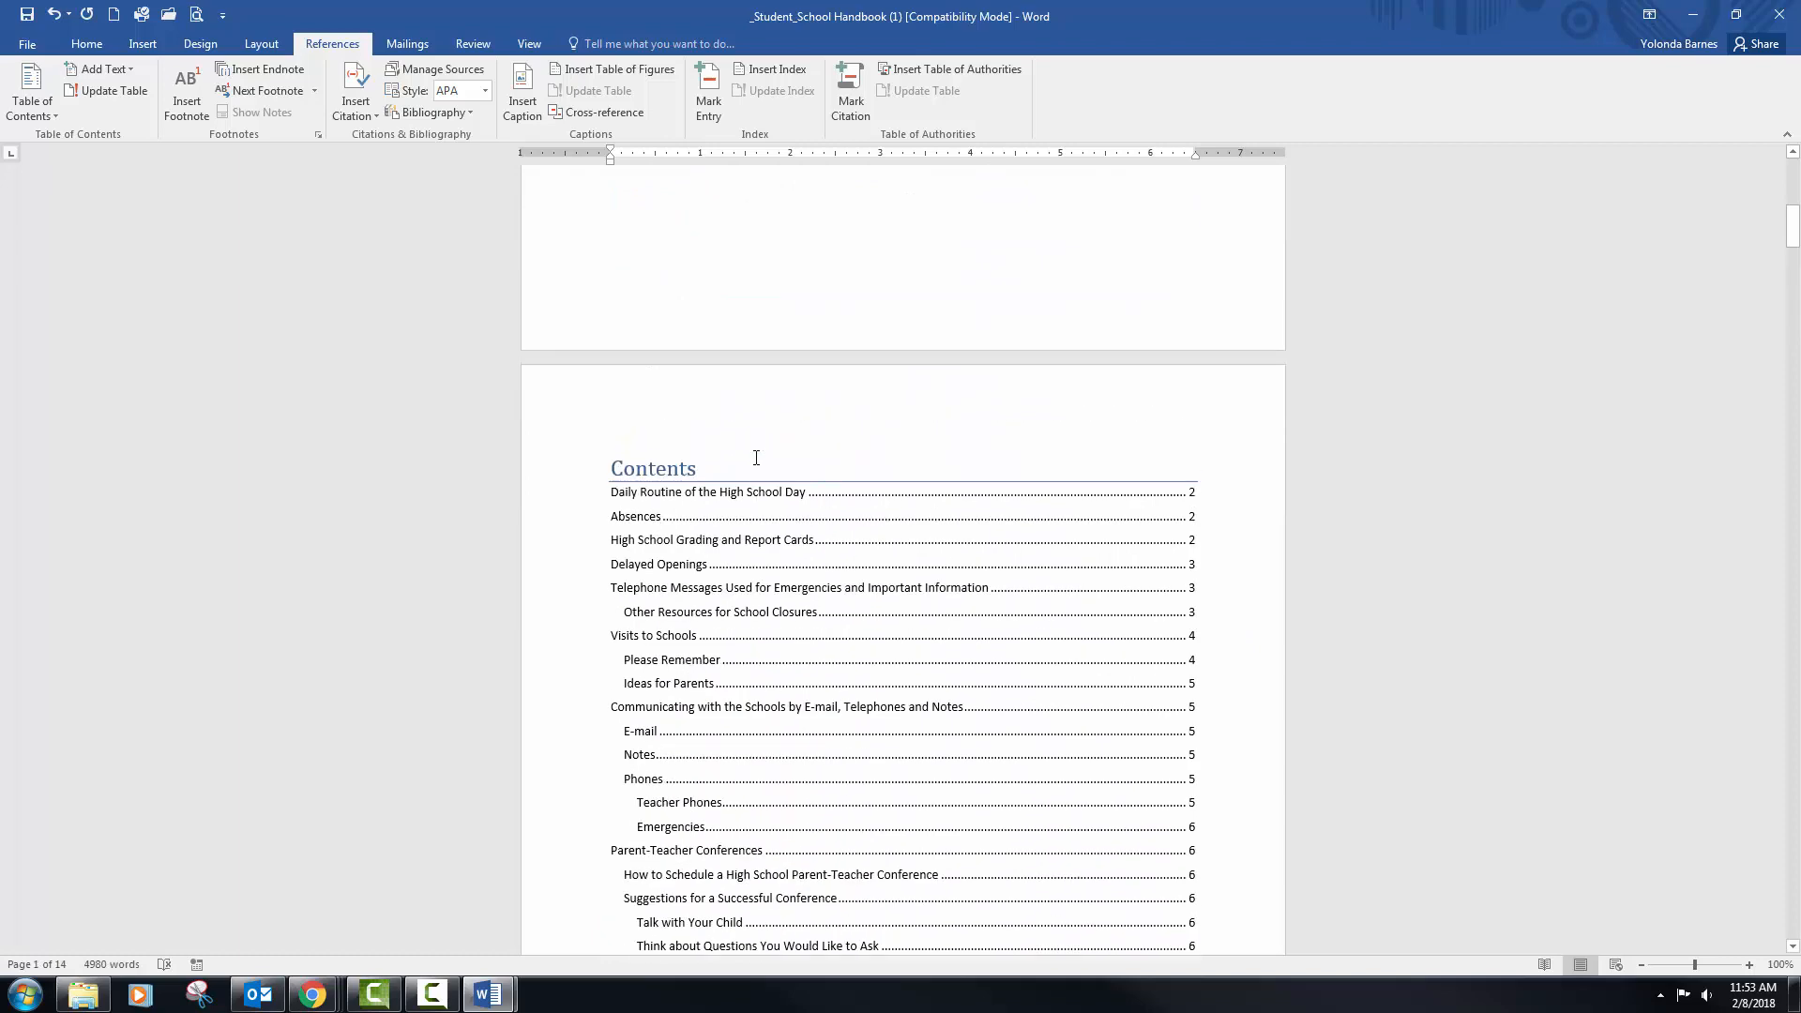
scroll(756, 457, down, 5)
scroll(904, 761, down, 3)
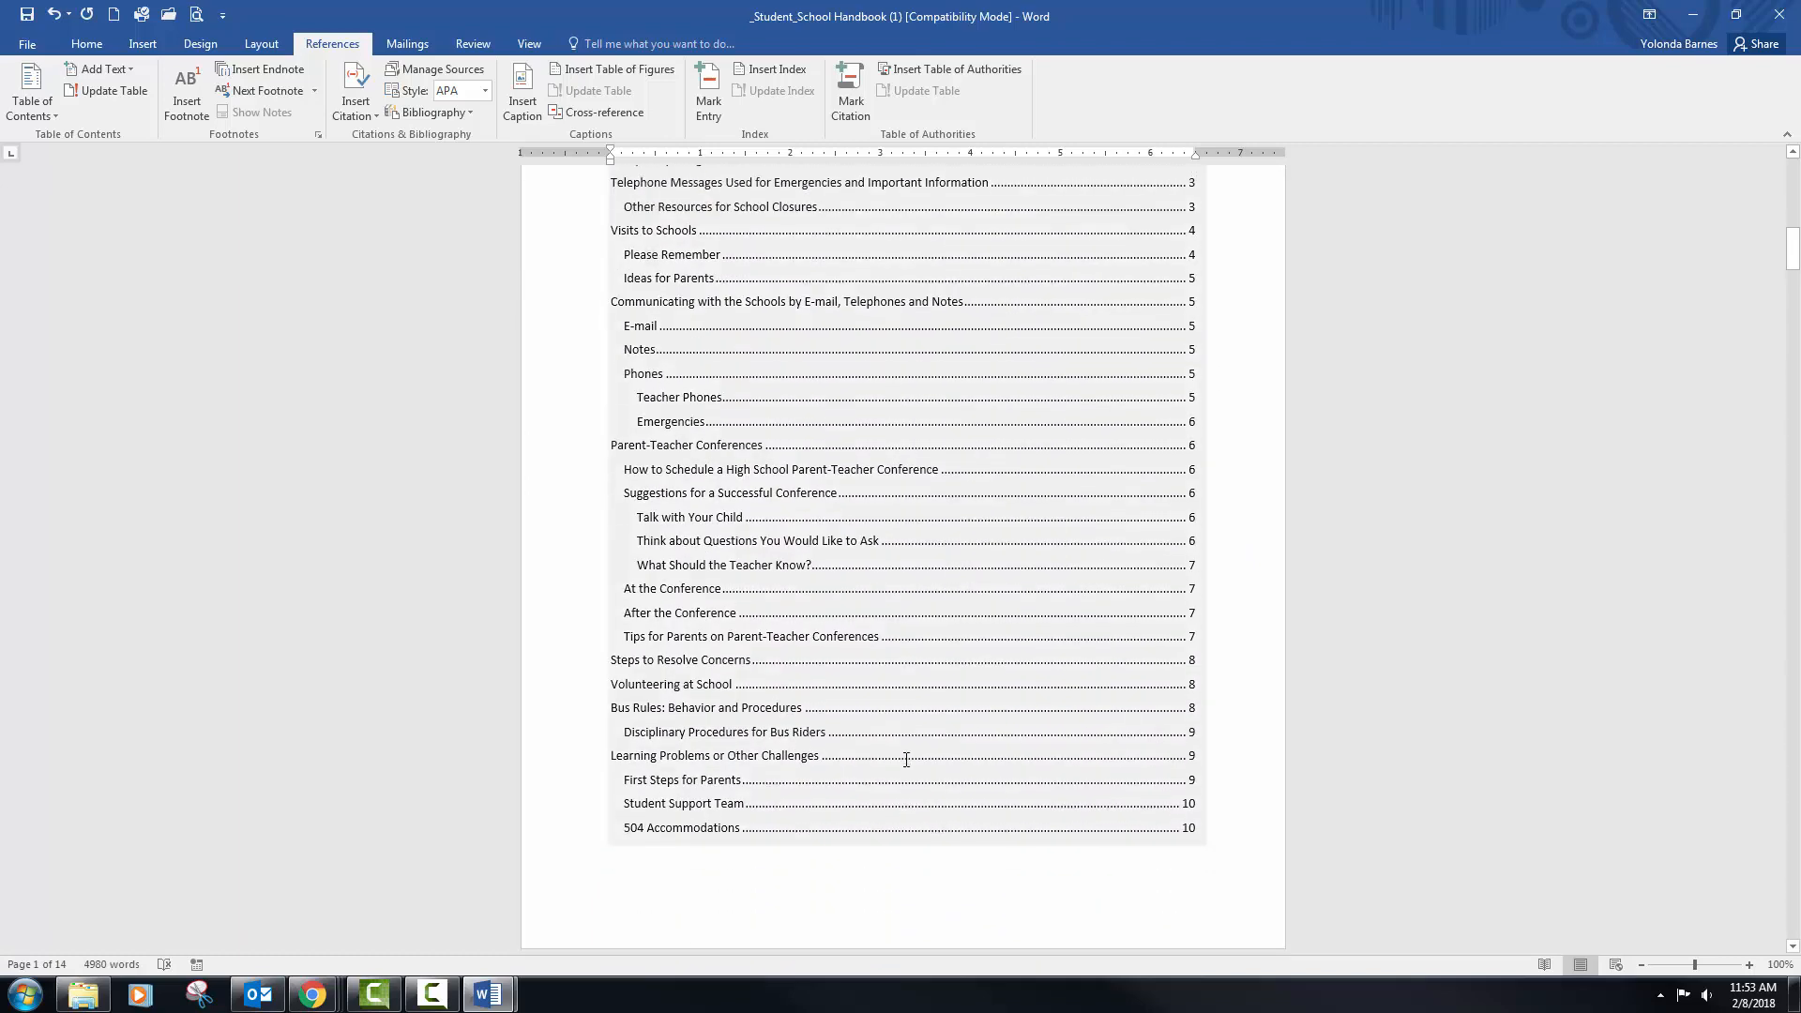
scroll(892, 760, up, 5)
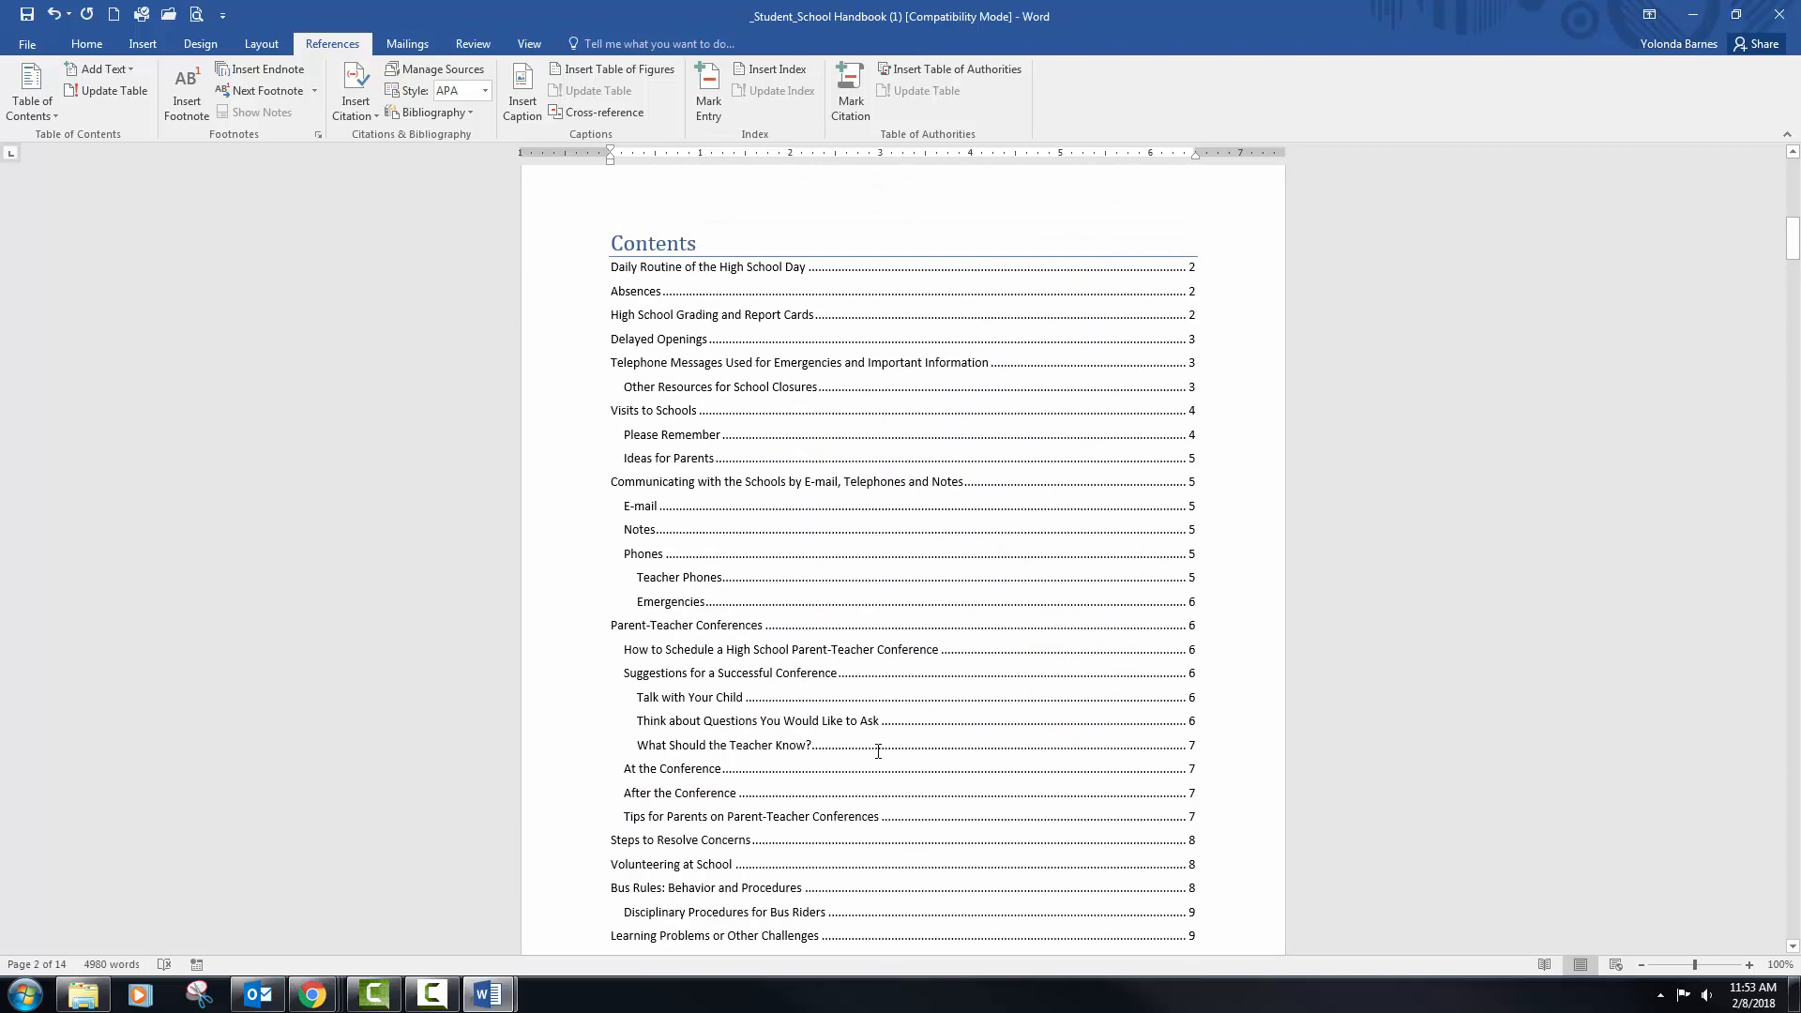
scroll(788, 609, down, 6)
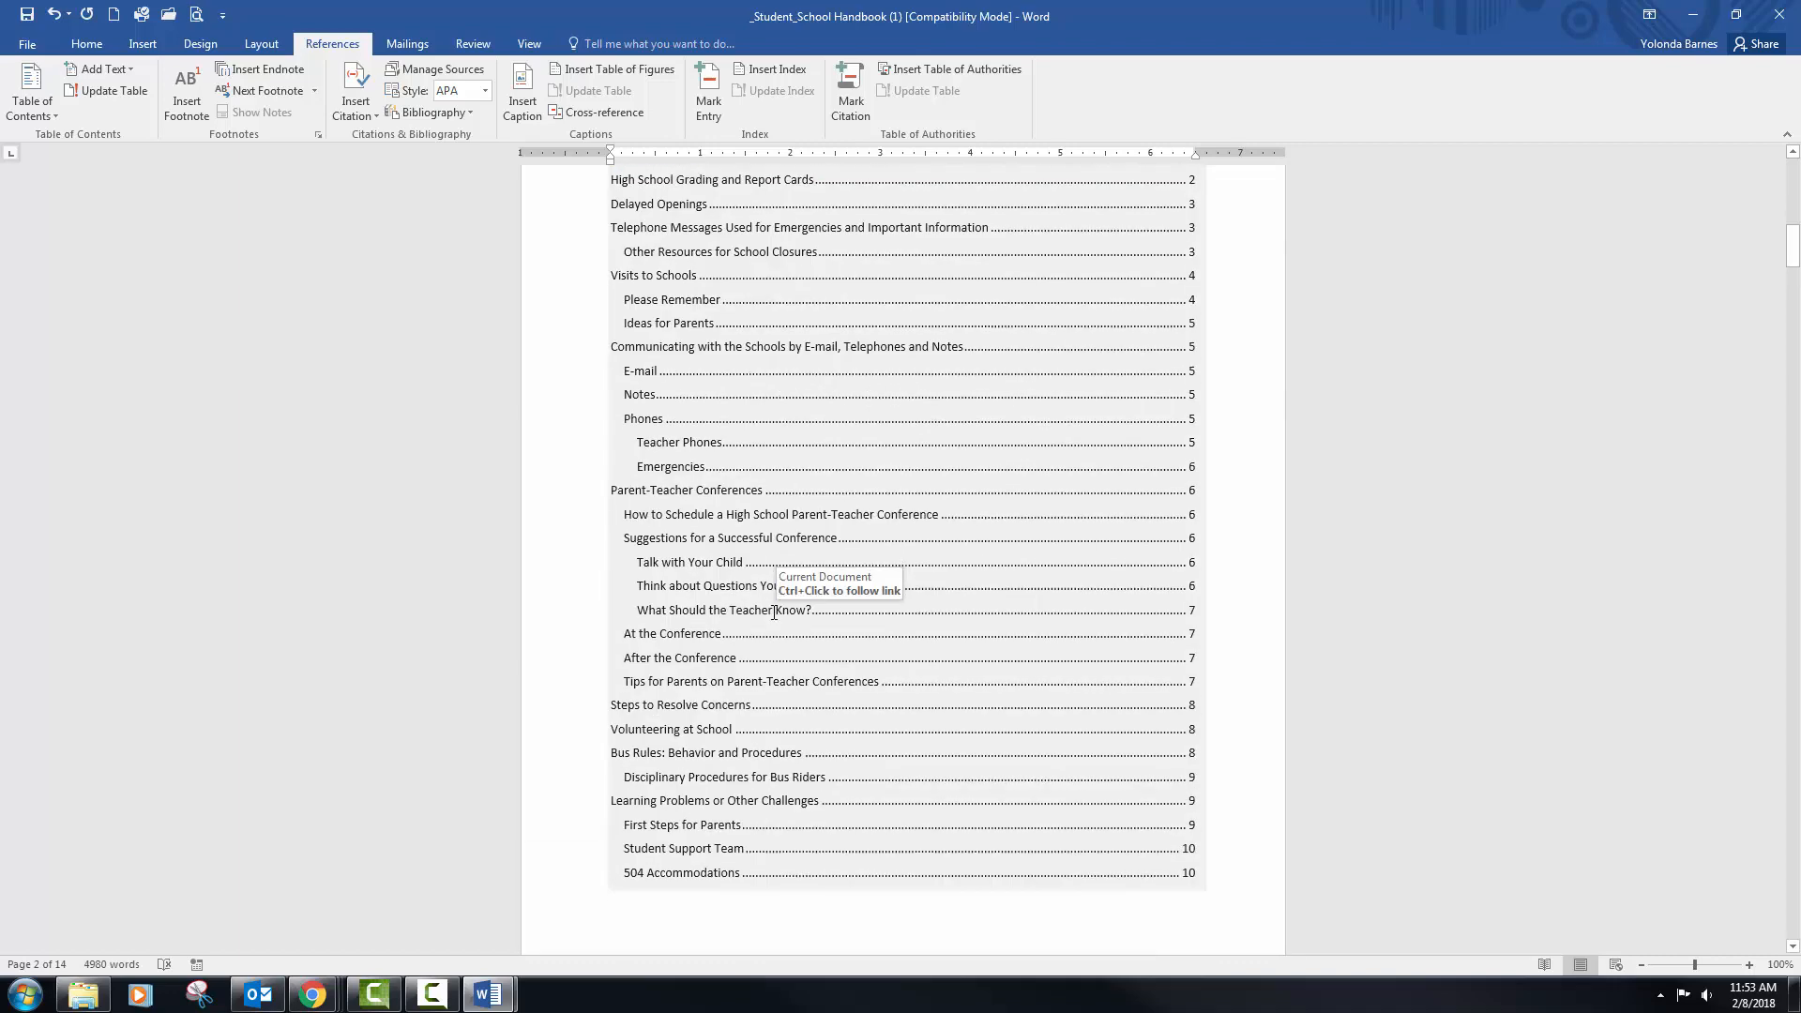
scroll(759, 618, down, 3)
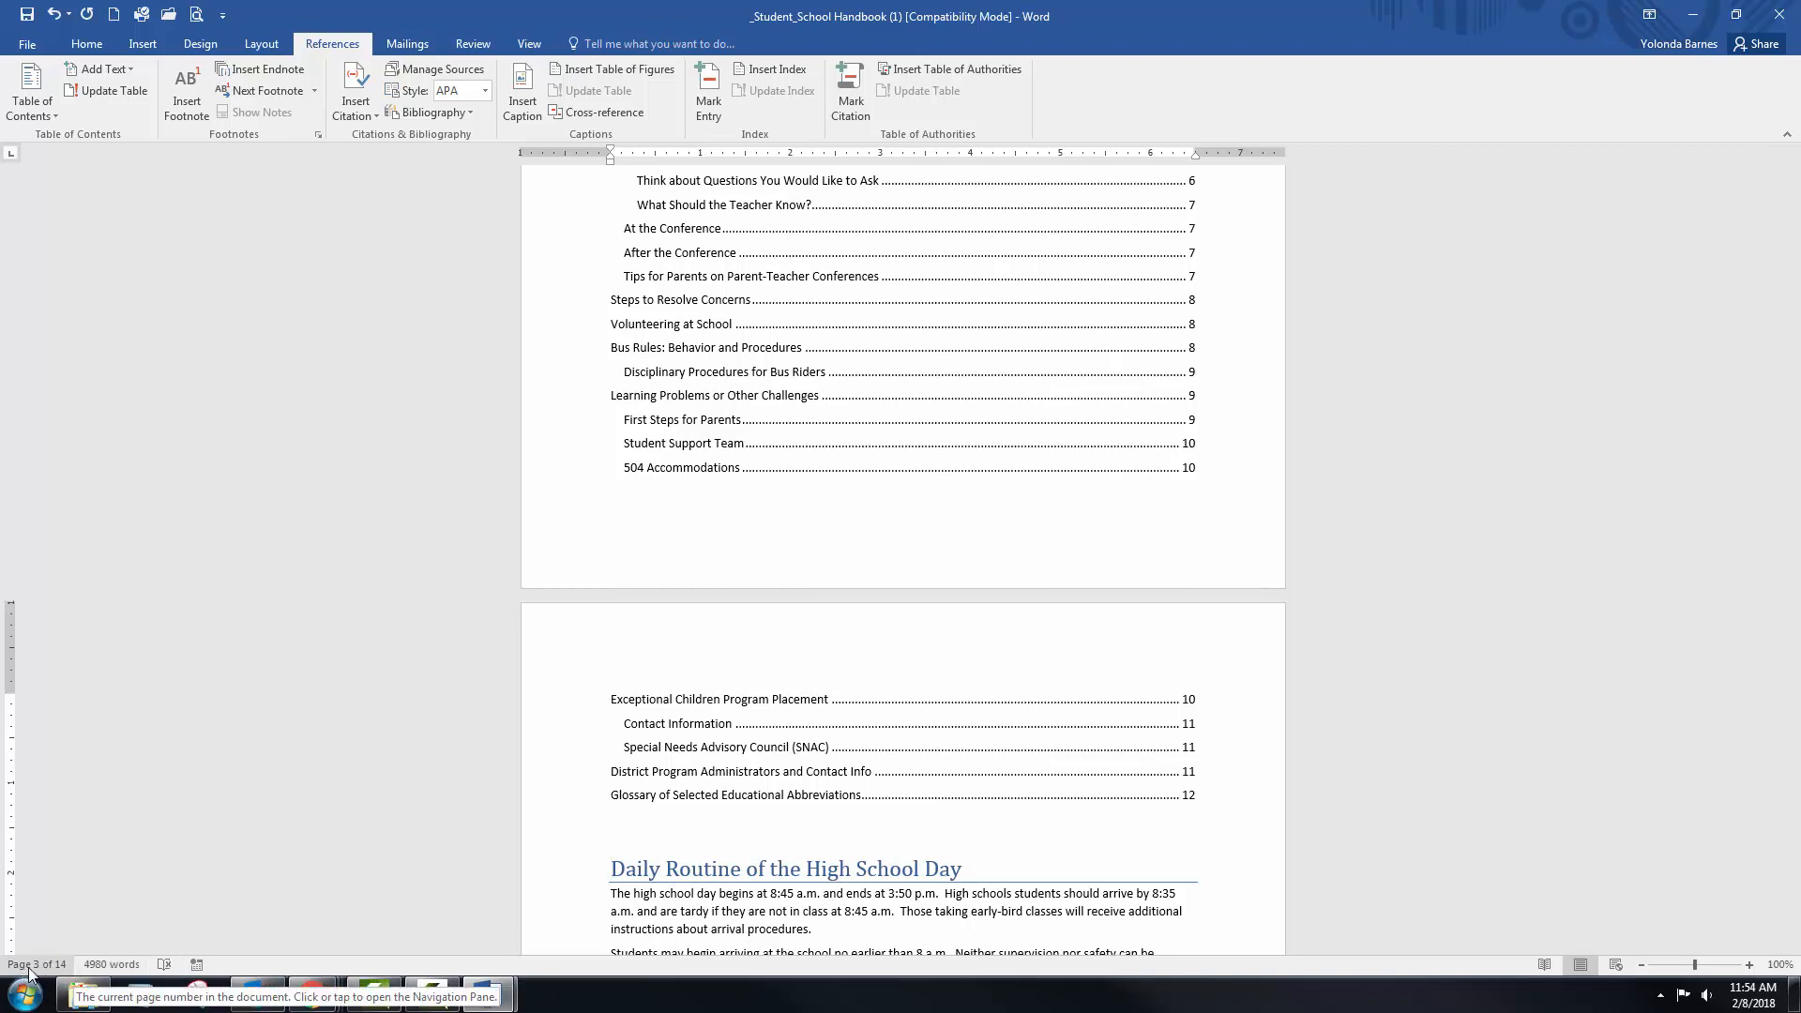
scroll(645, 801, down, 3)
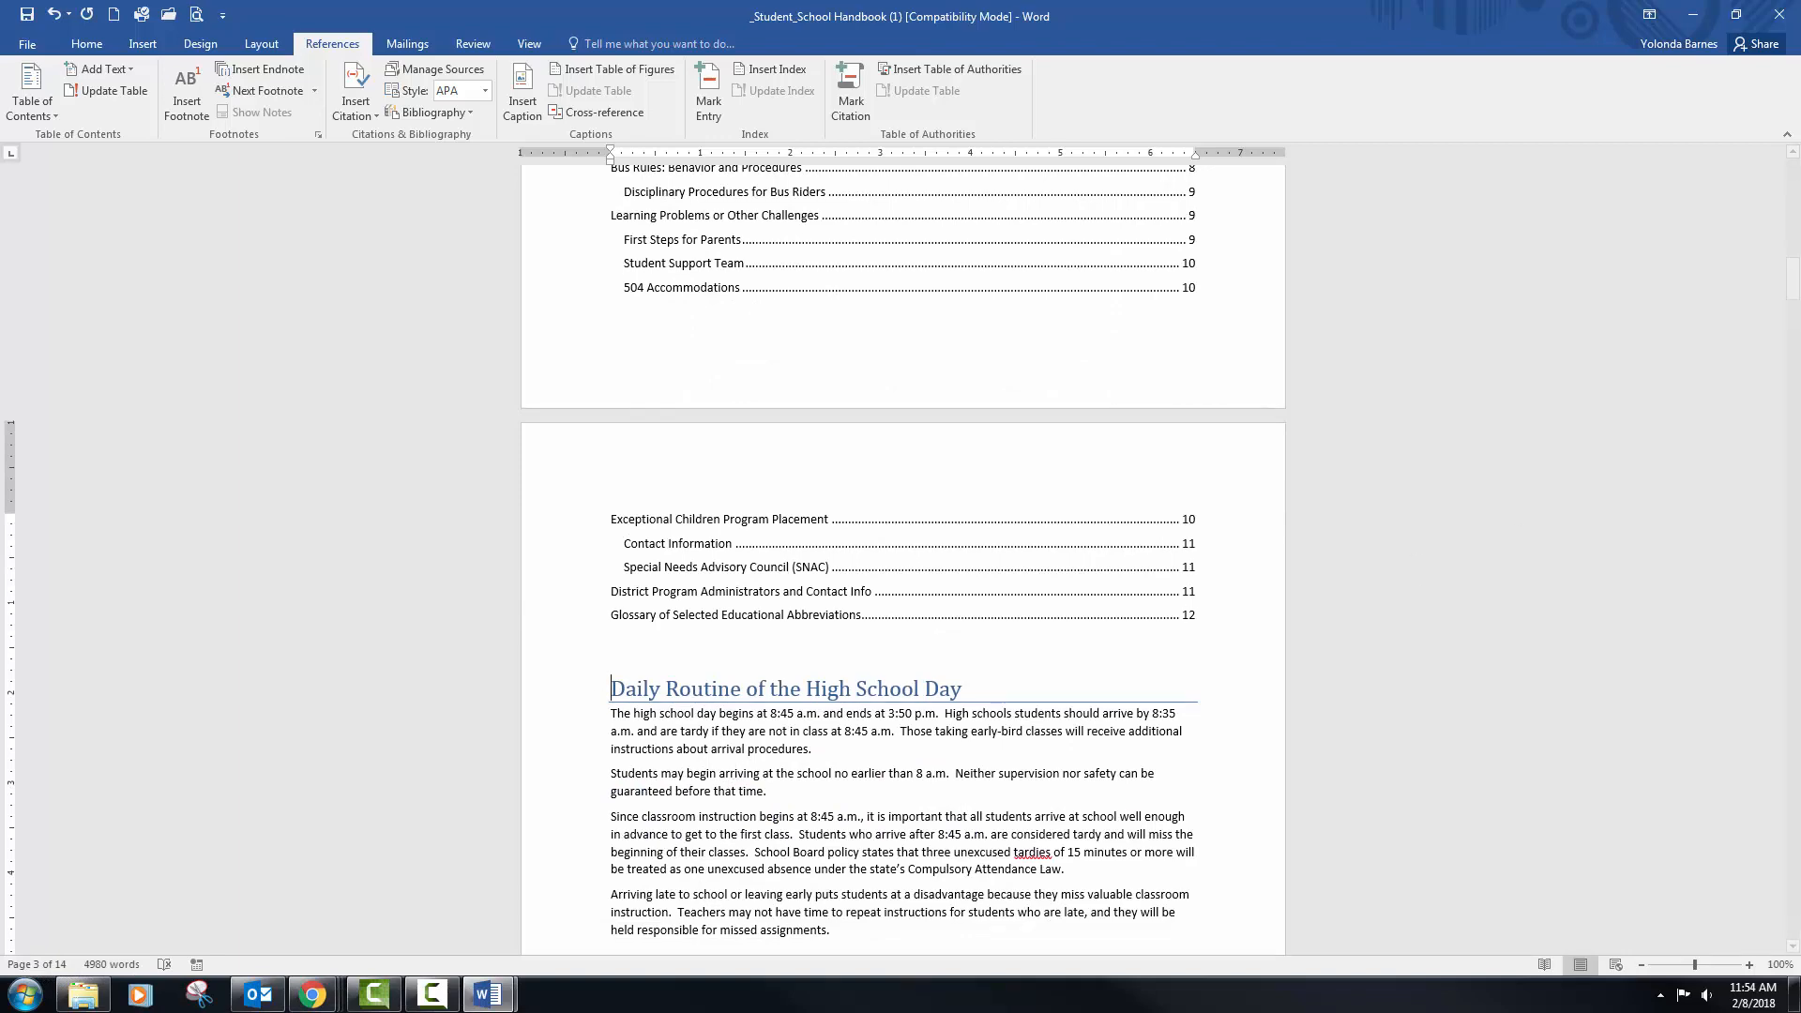
Bring up the Table of Contents instructions document, read which headings need page breaks in step 4, and move it away again
drag(1800, 141, 1032, 176)
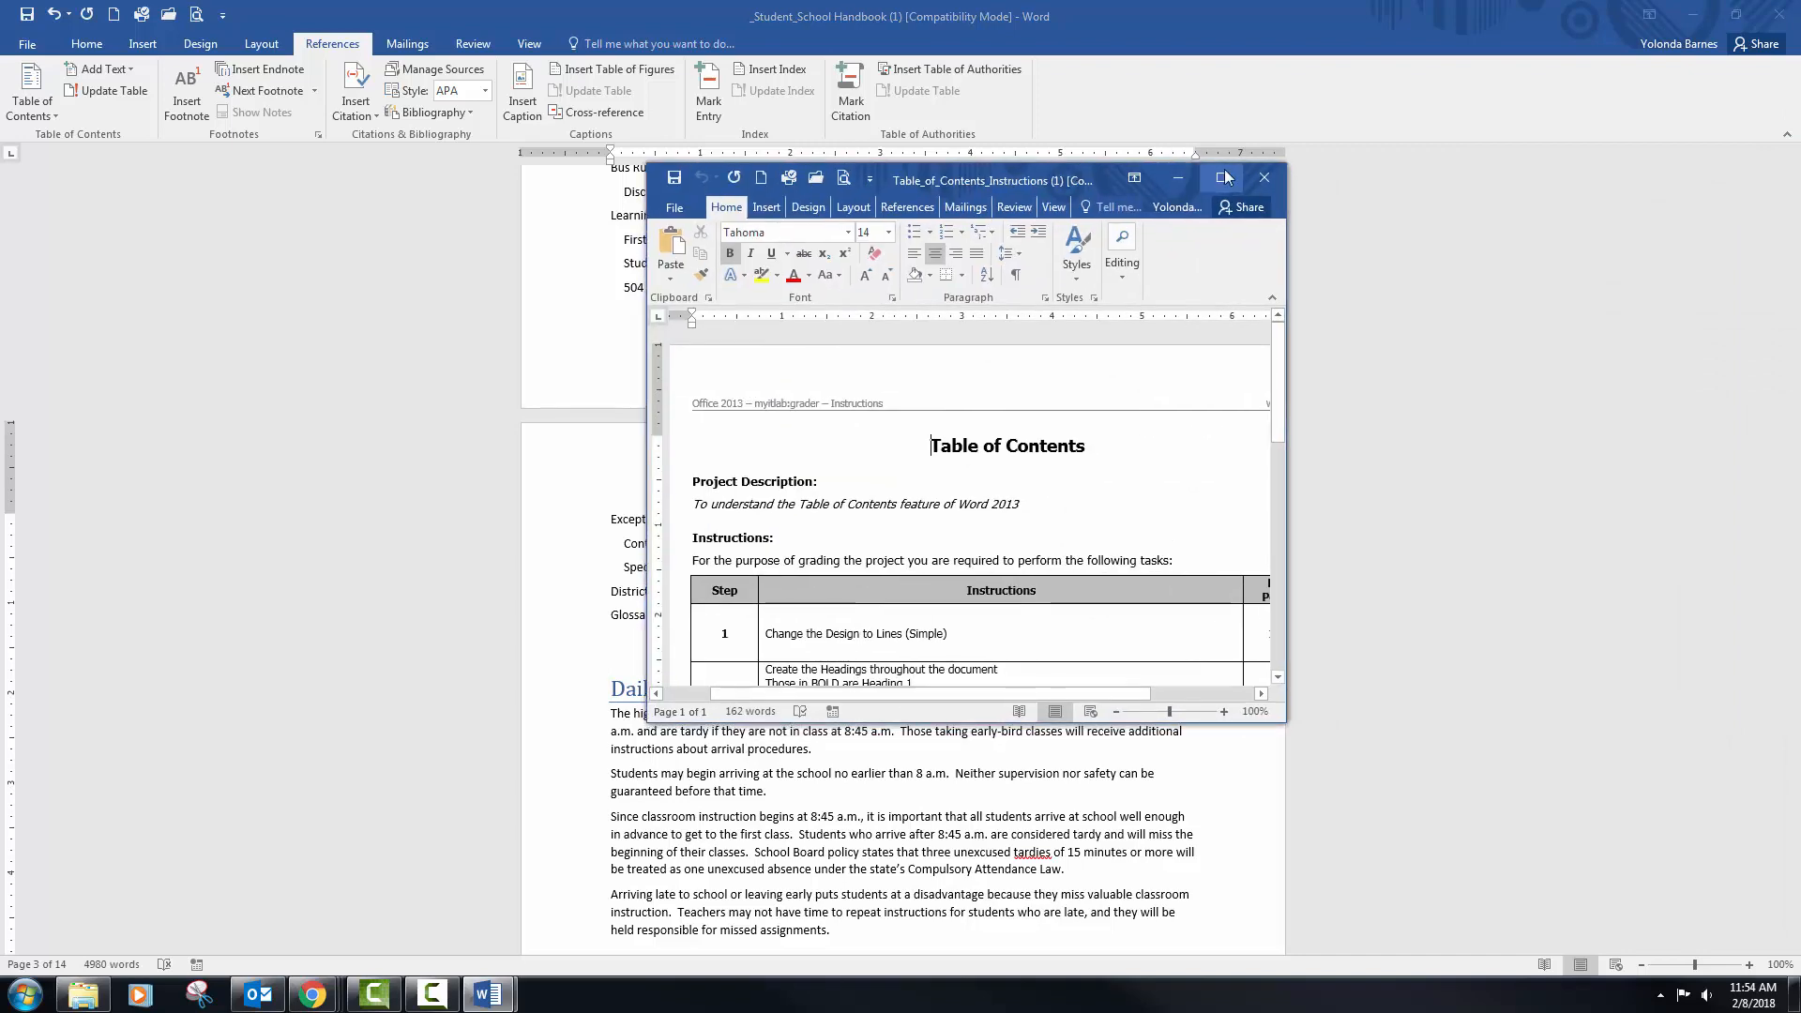
click(1223, 172)
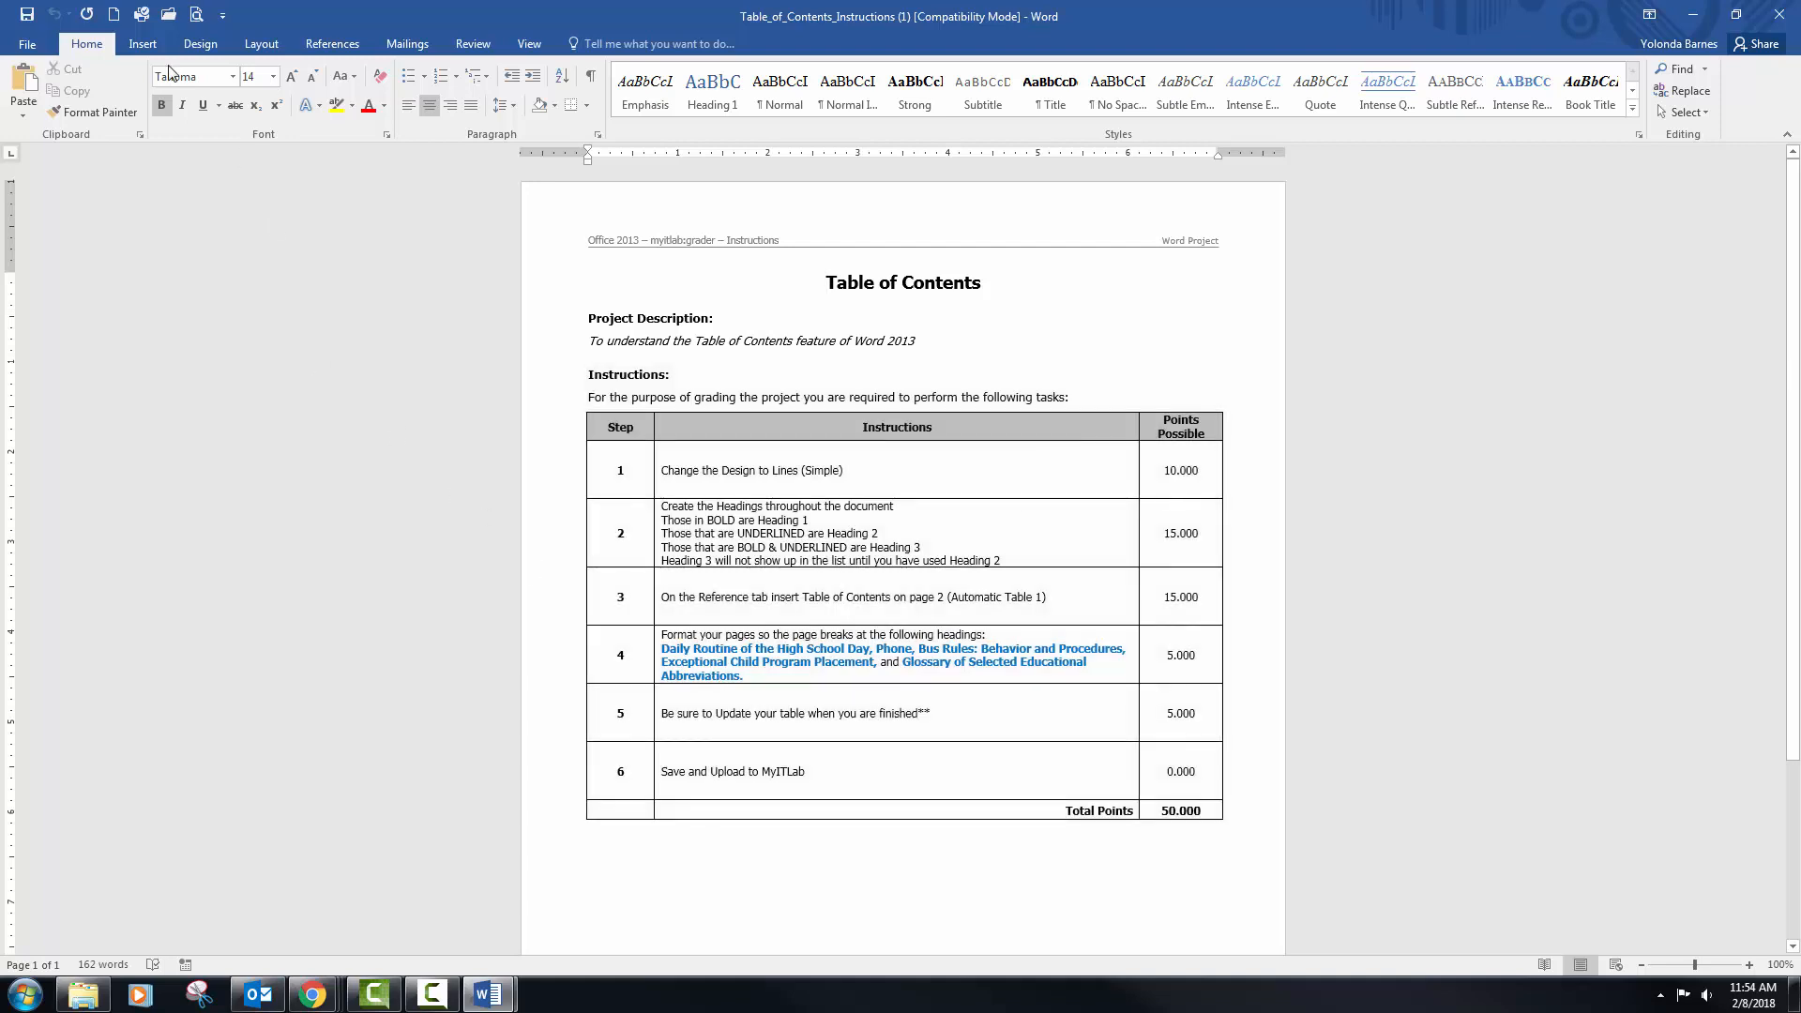
click(143, 43)
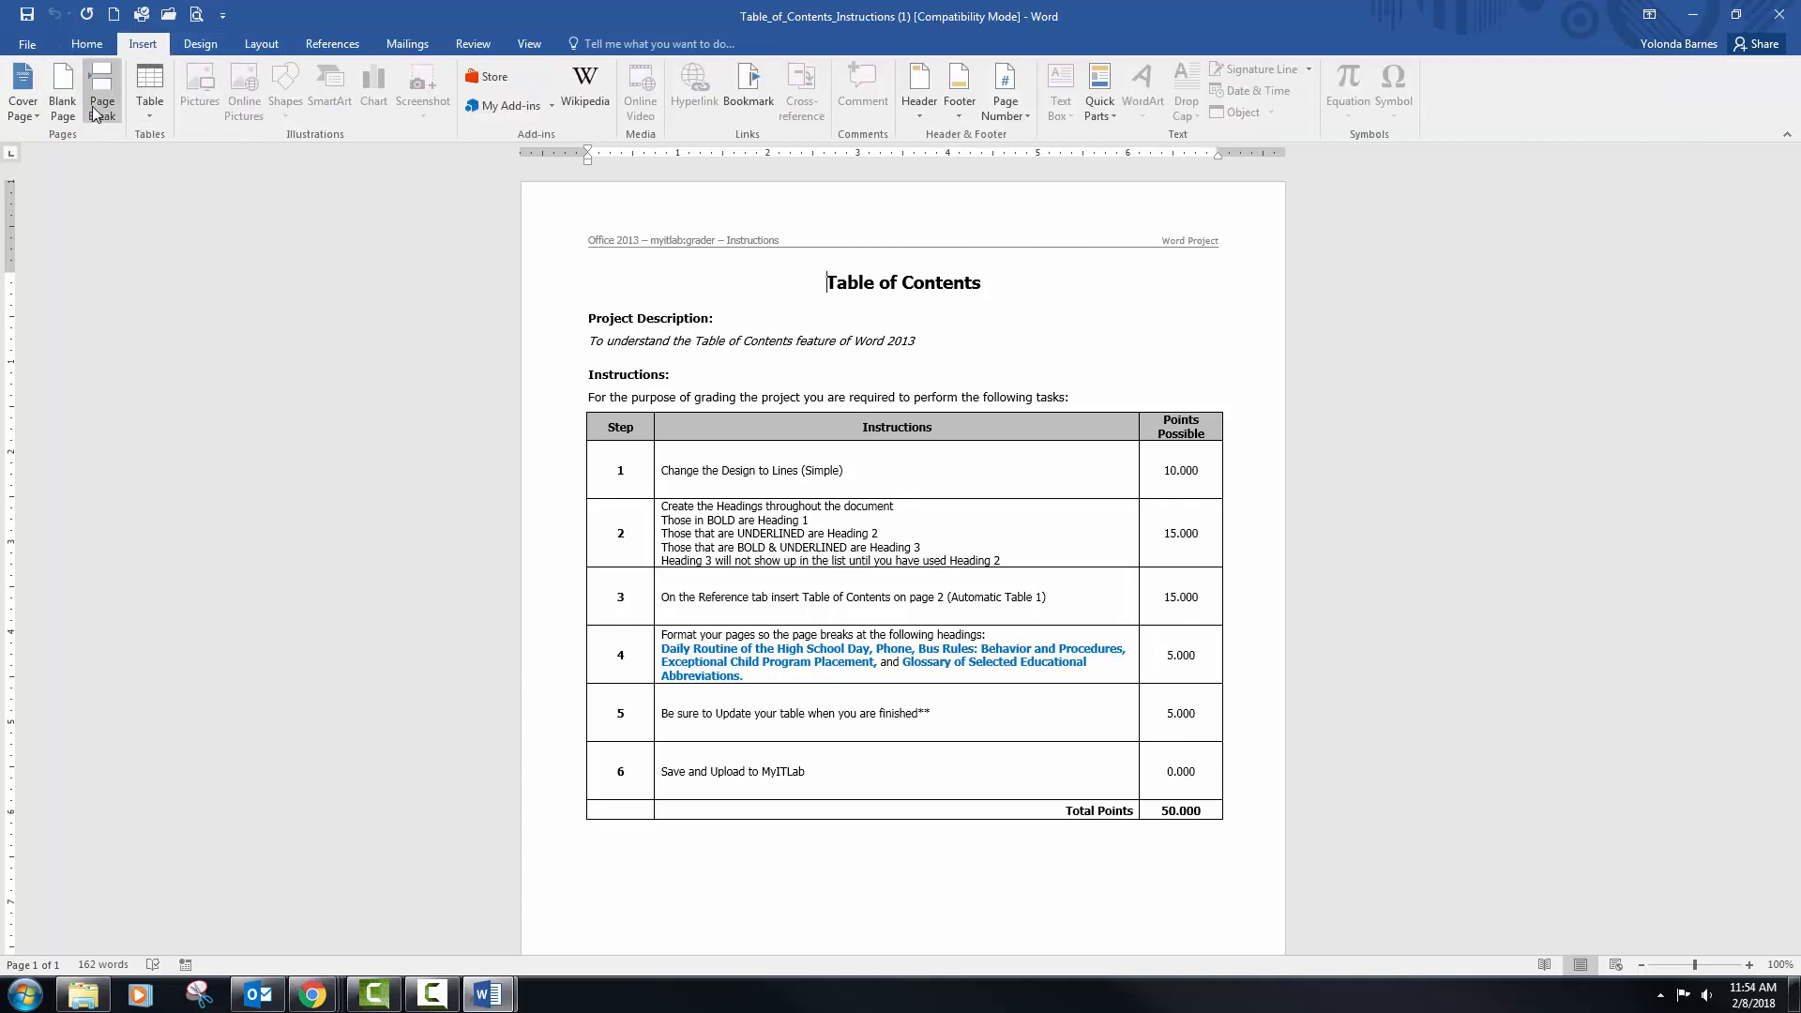
click(87, 46)
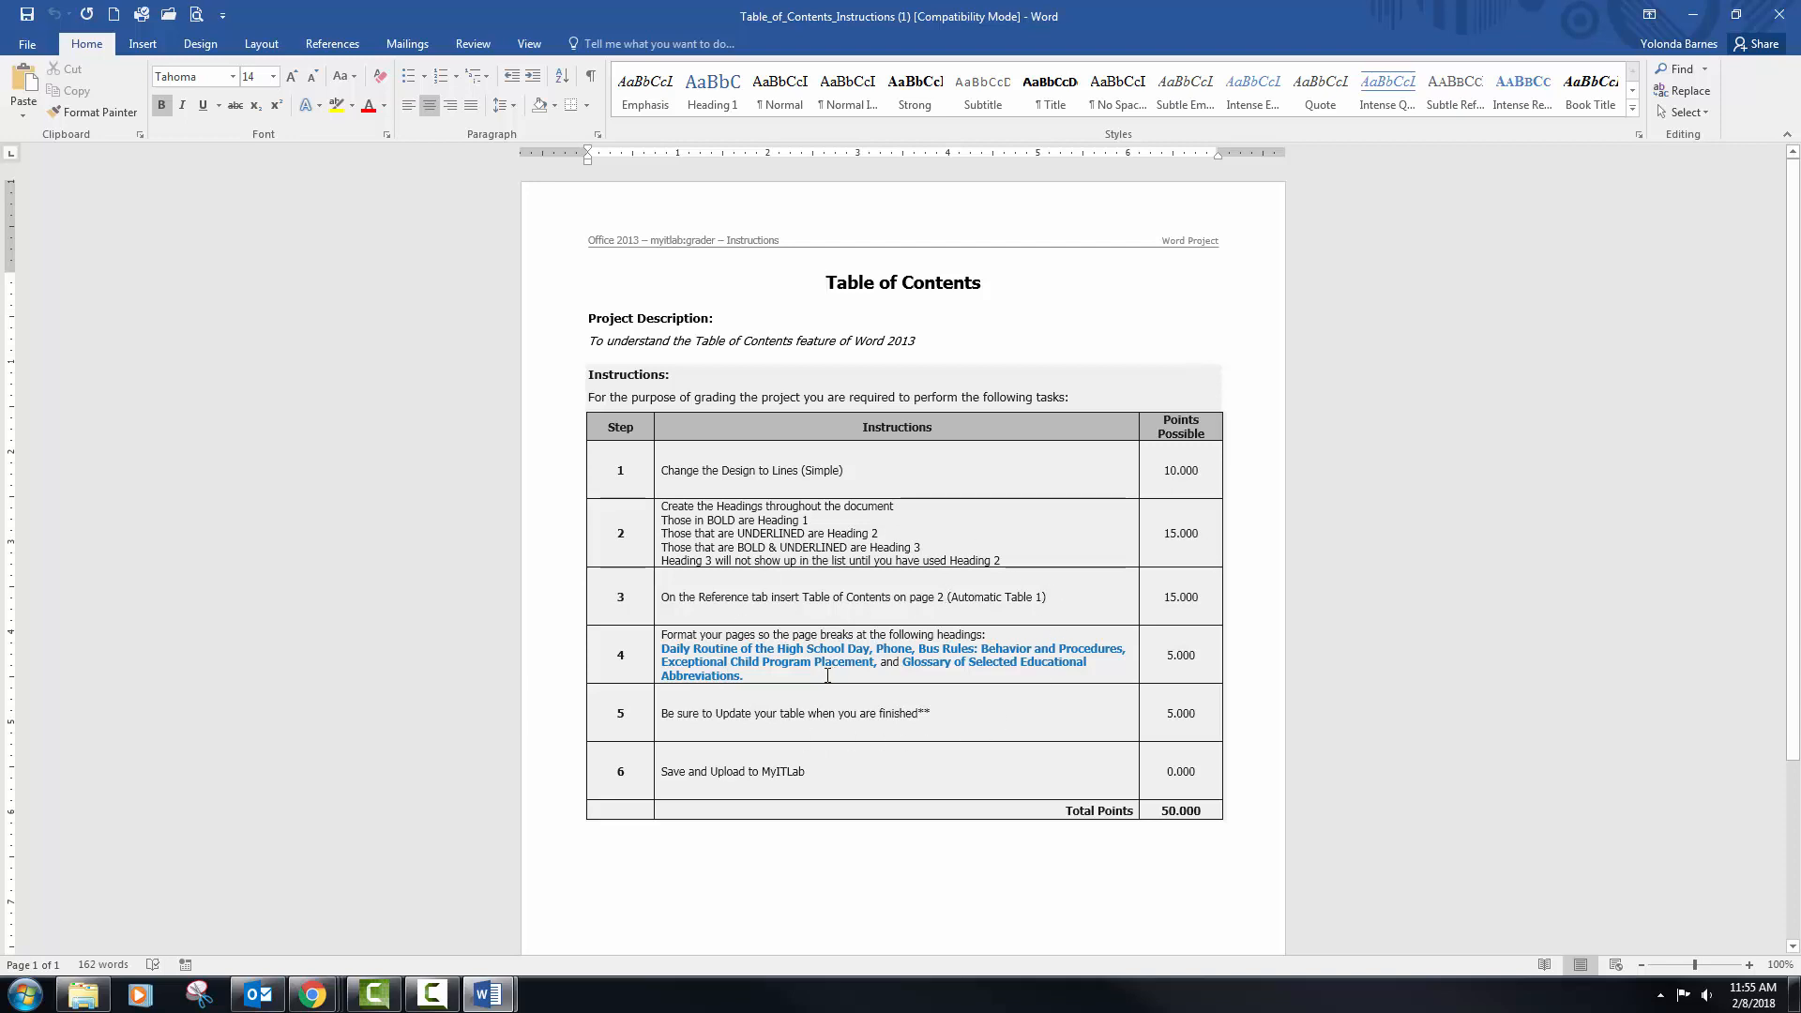
click(654, 652)
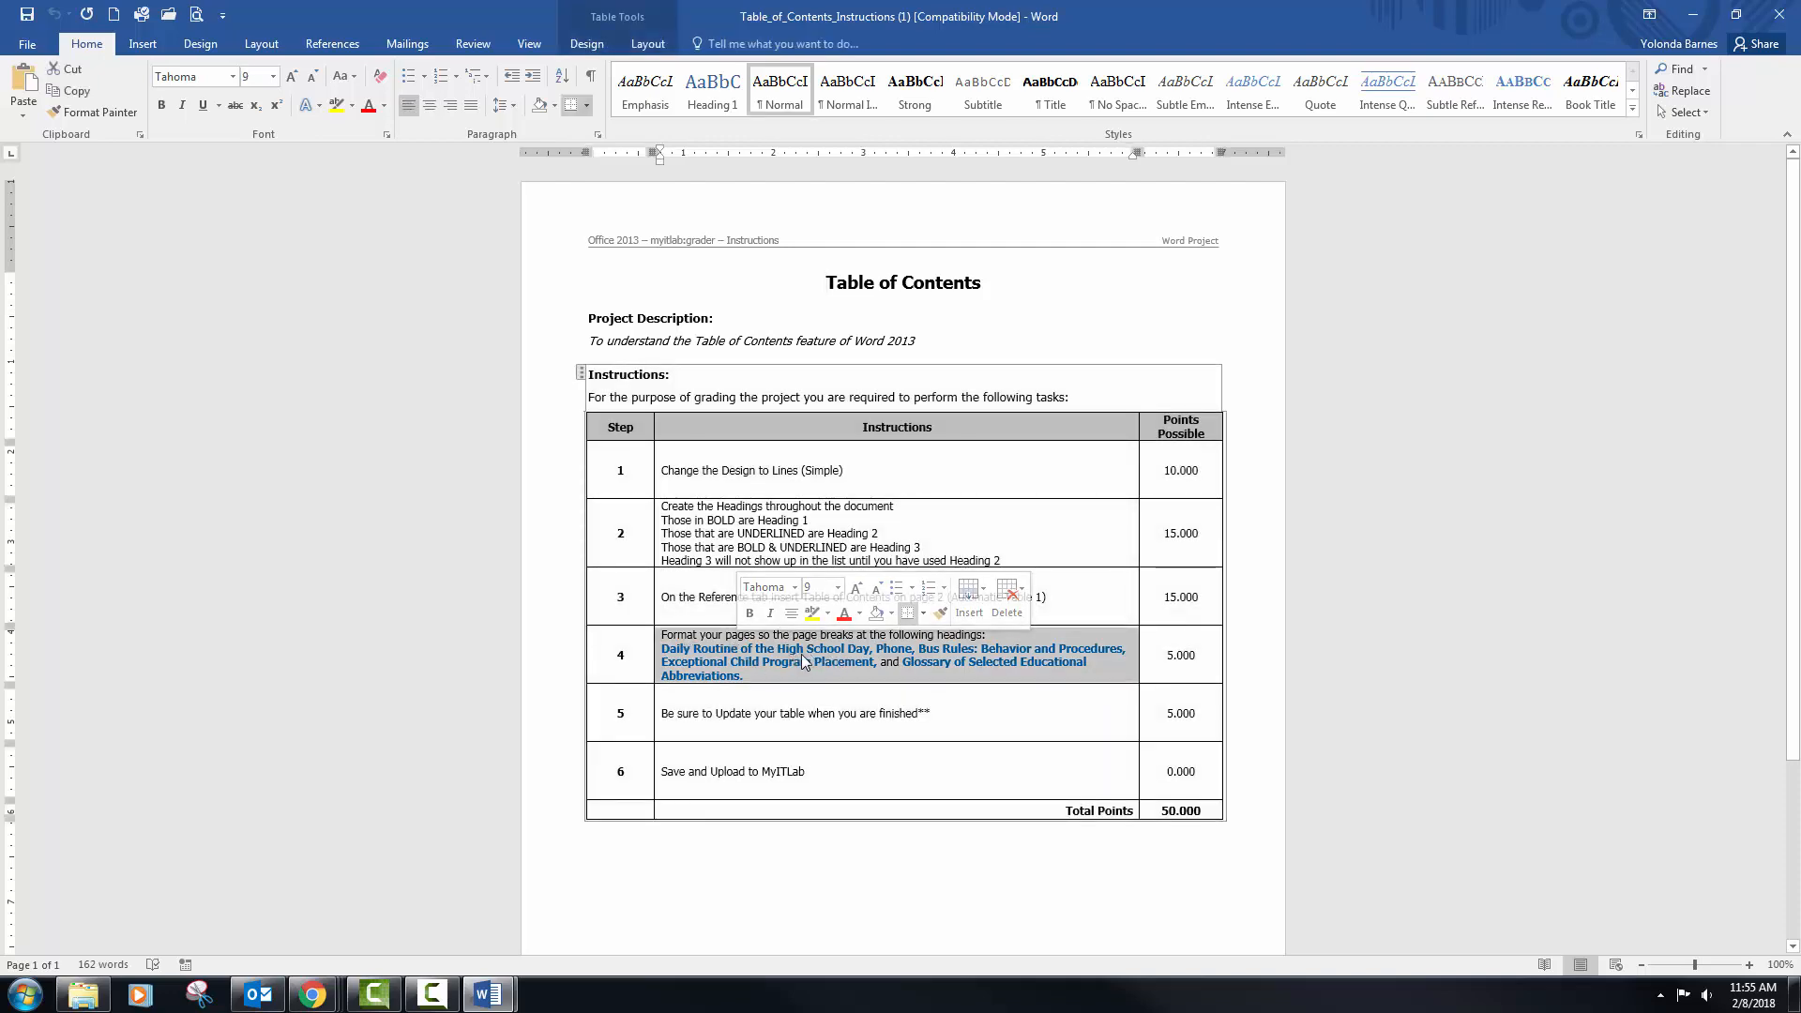
drag(986, 17, 1800, 98)
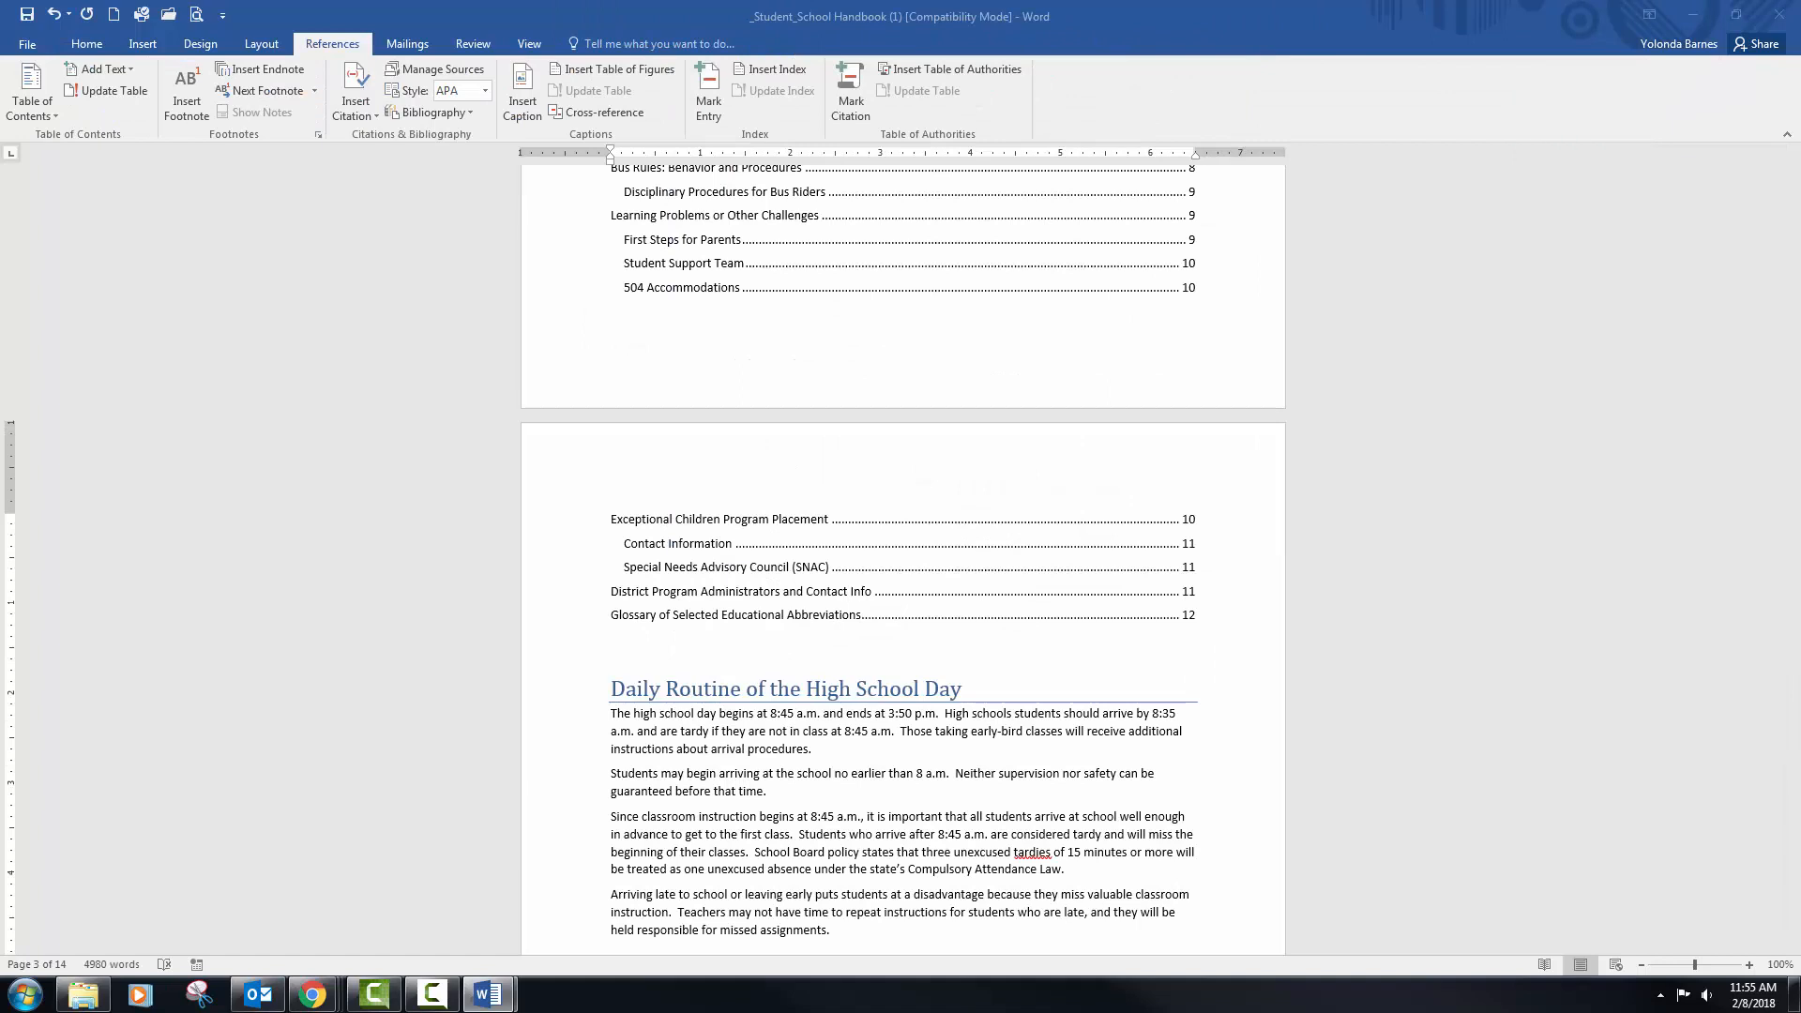
Insert a page break before the Daily Routine of the High School Day heading
click(610, 687)
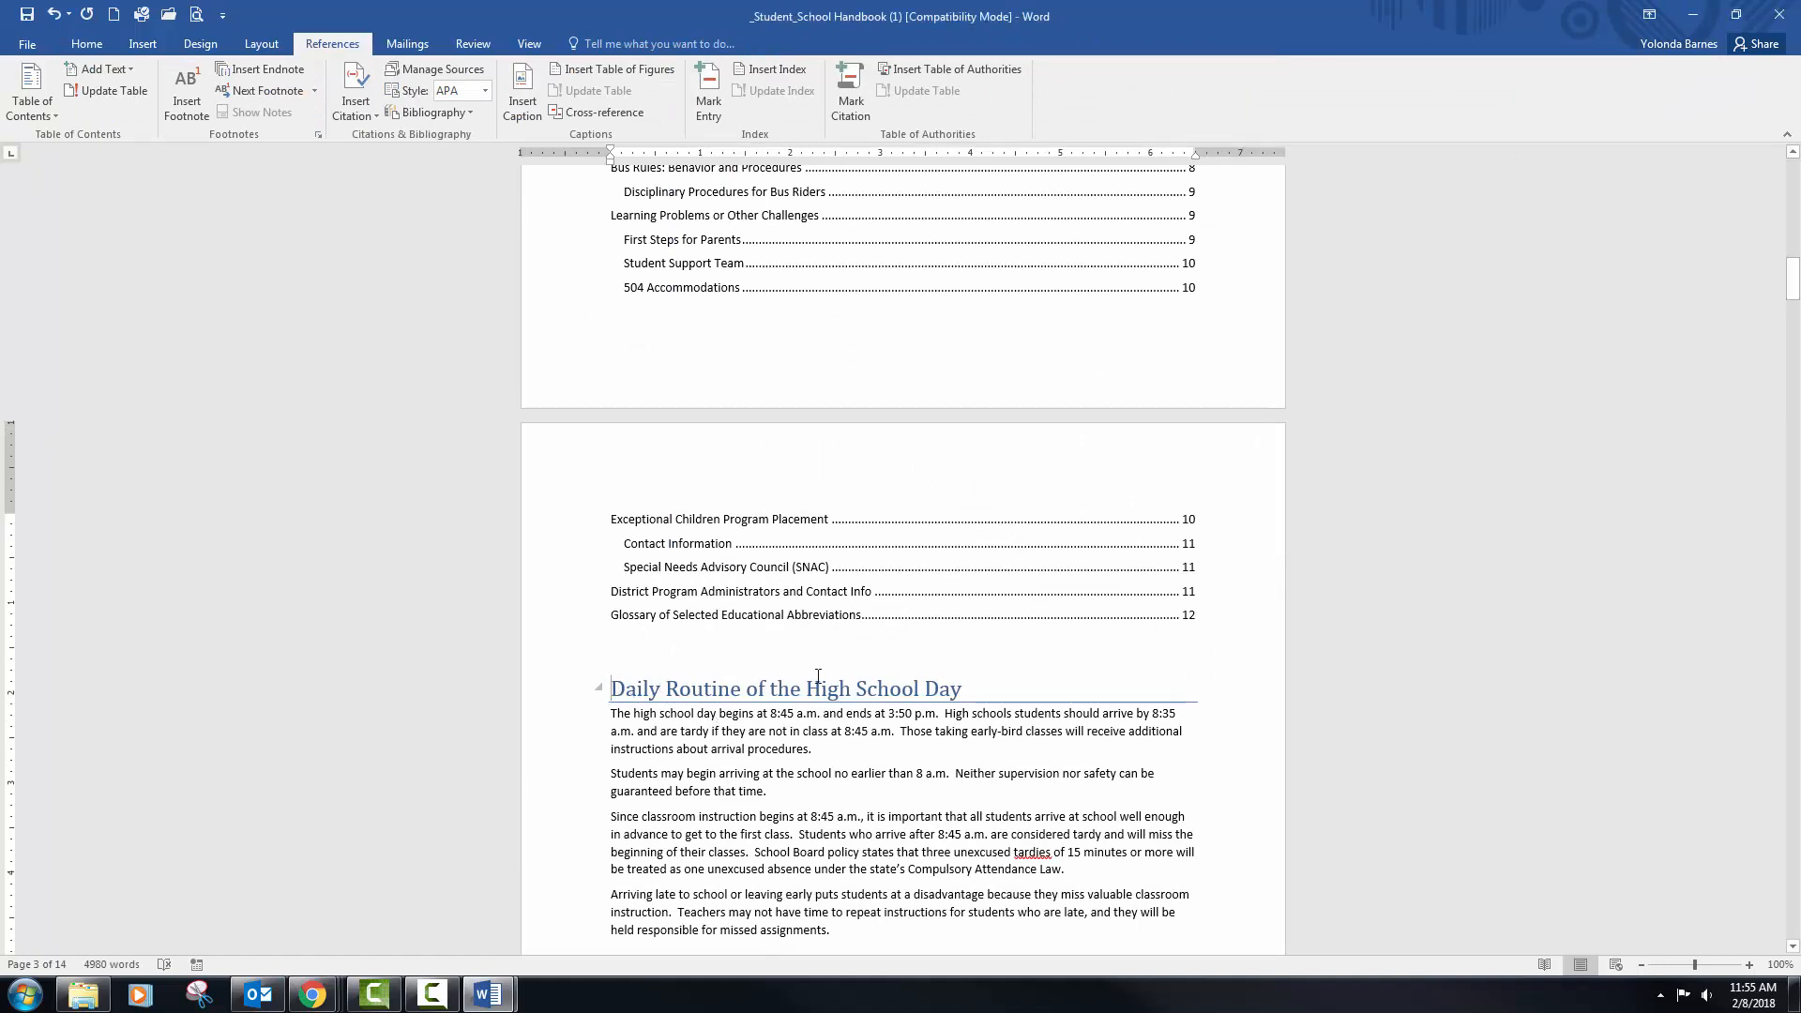
key(ctrl+Return)
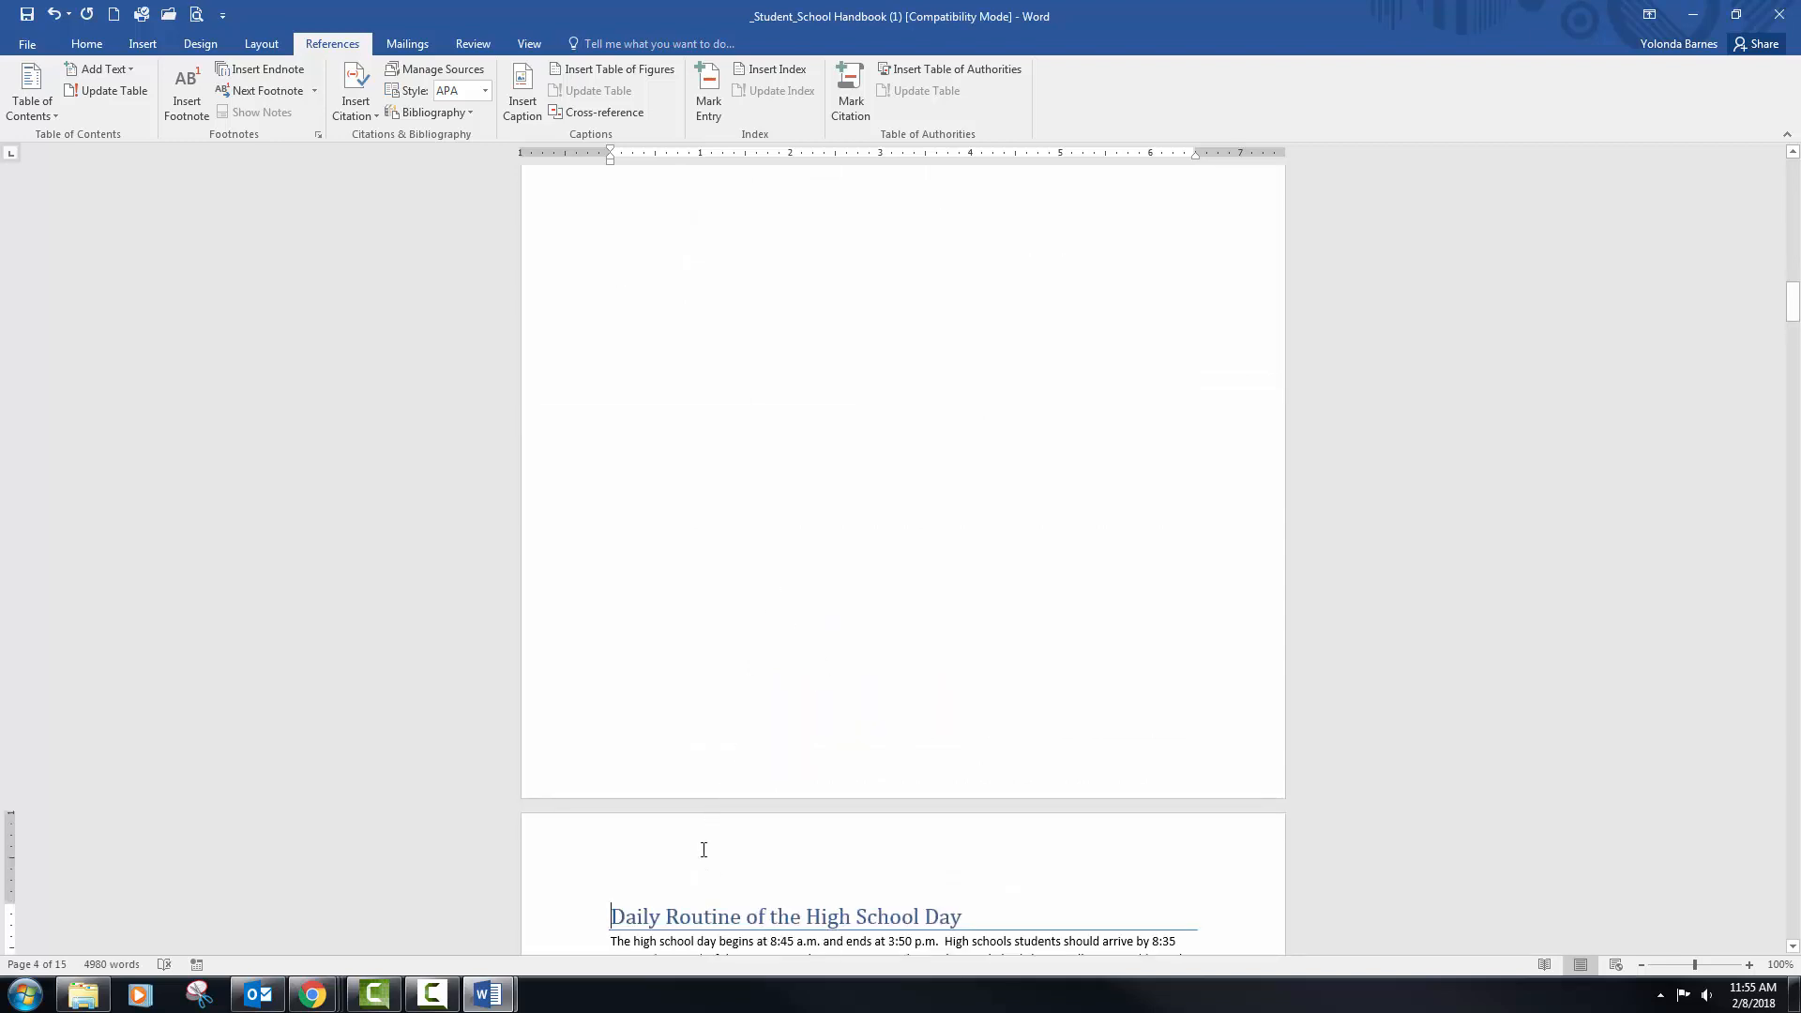
click(146, 44)
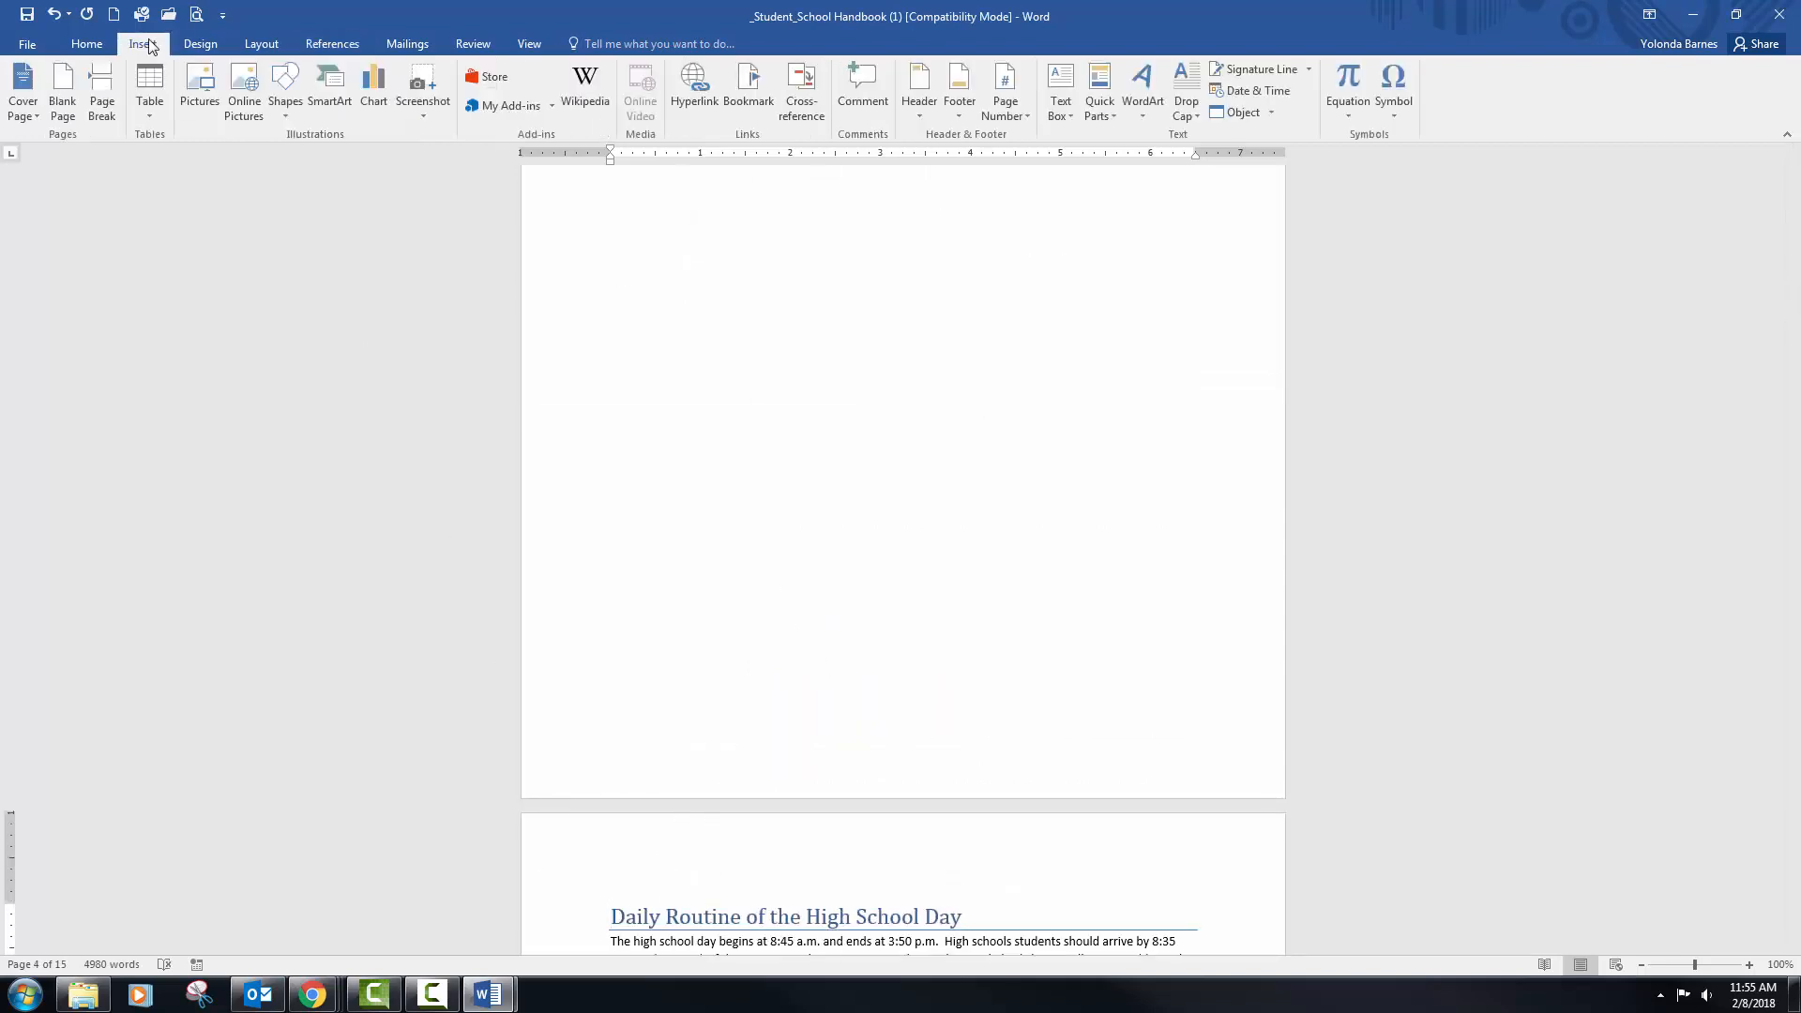
click(86, 44)
Insert a page break before the Phones heading so that it starts on a new page
scroll(725, 841, down, 9)
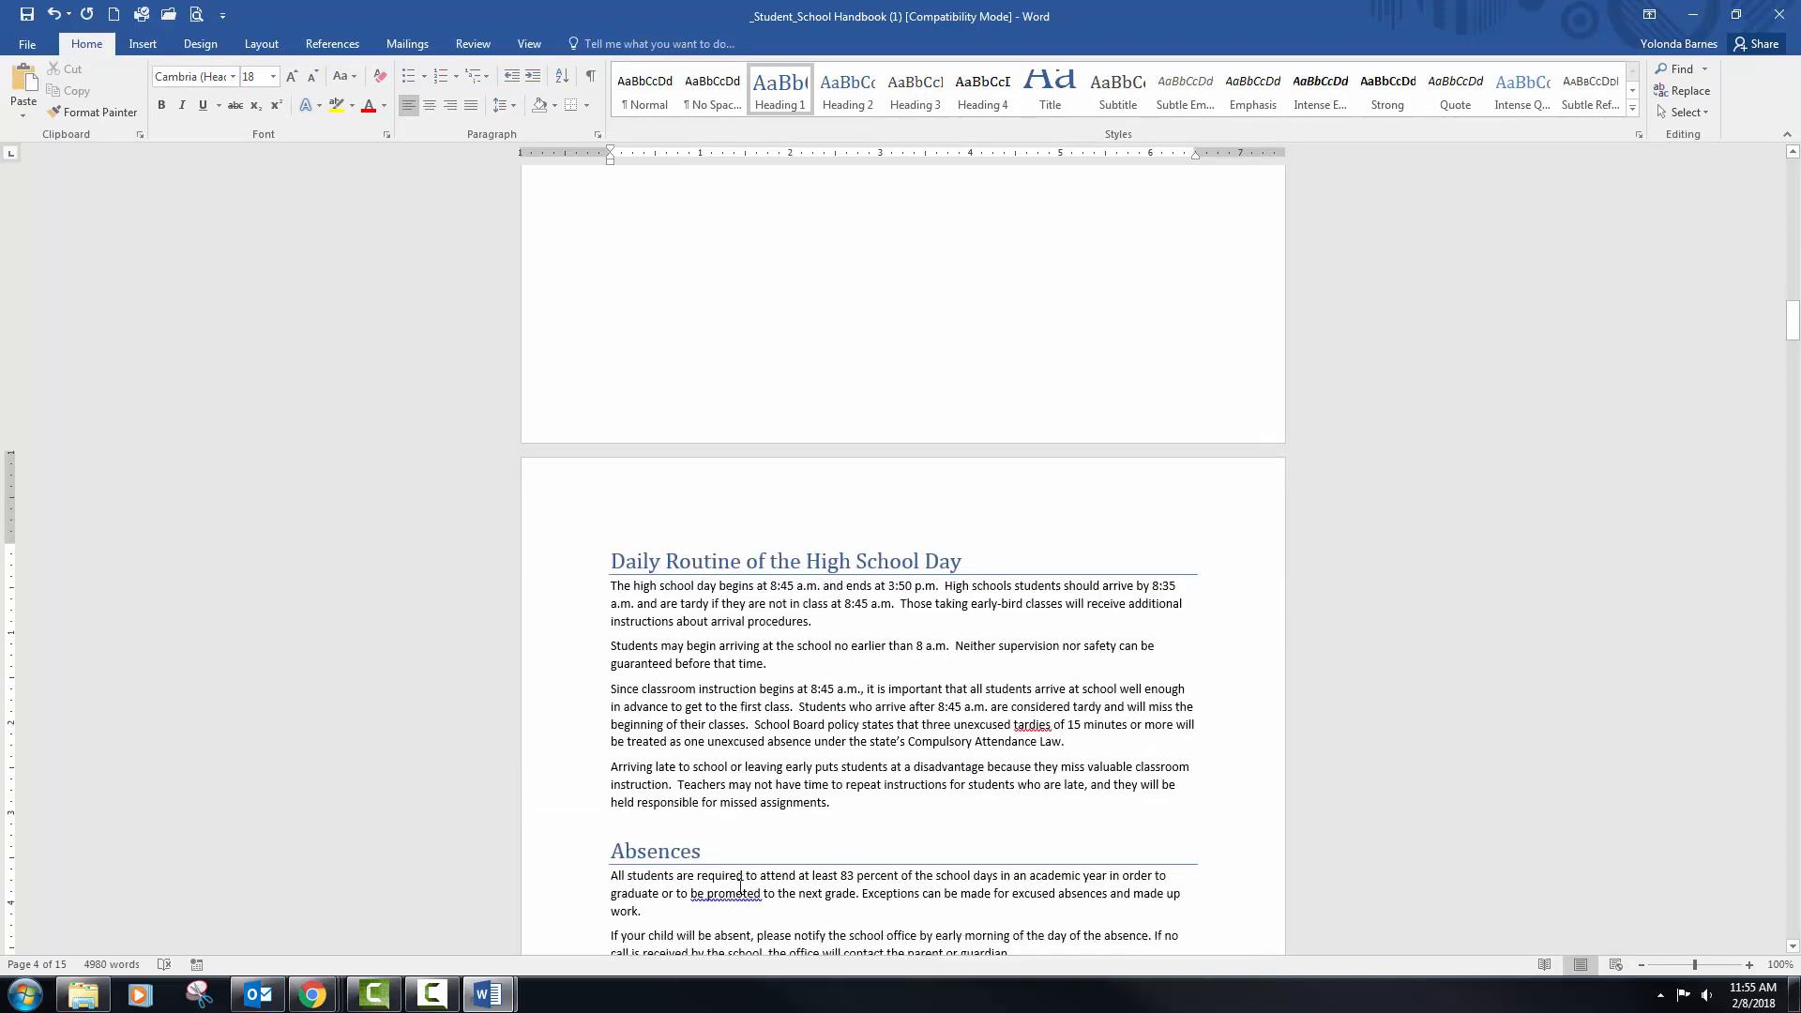
scroll(810, 793, down, 3)
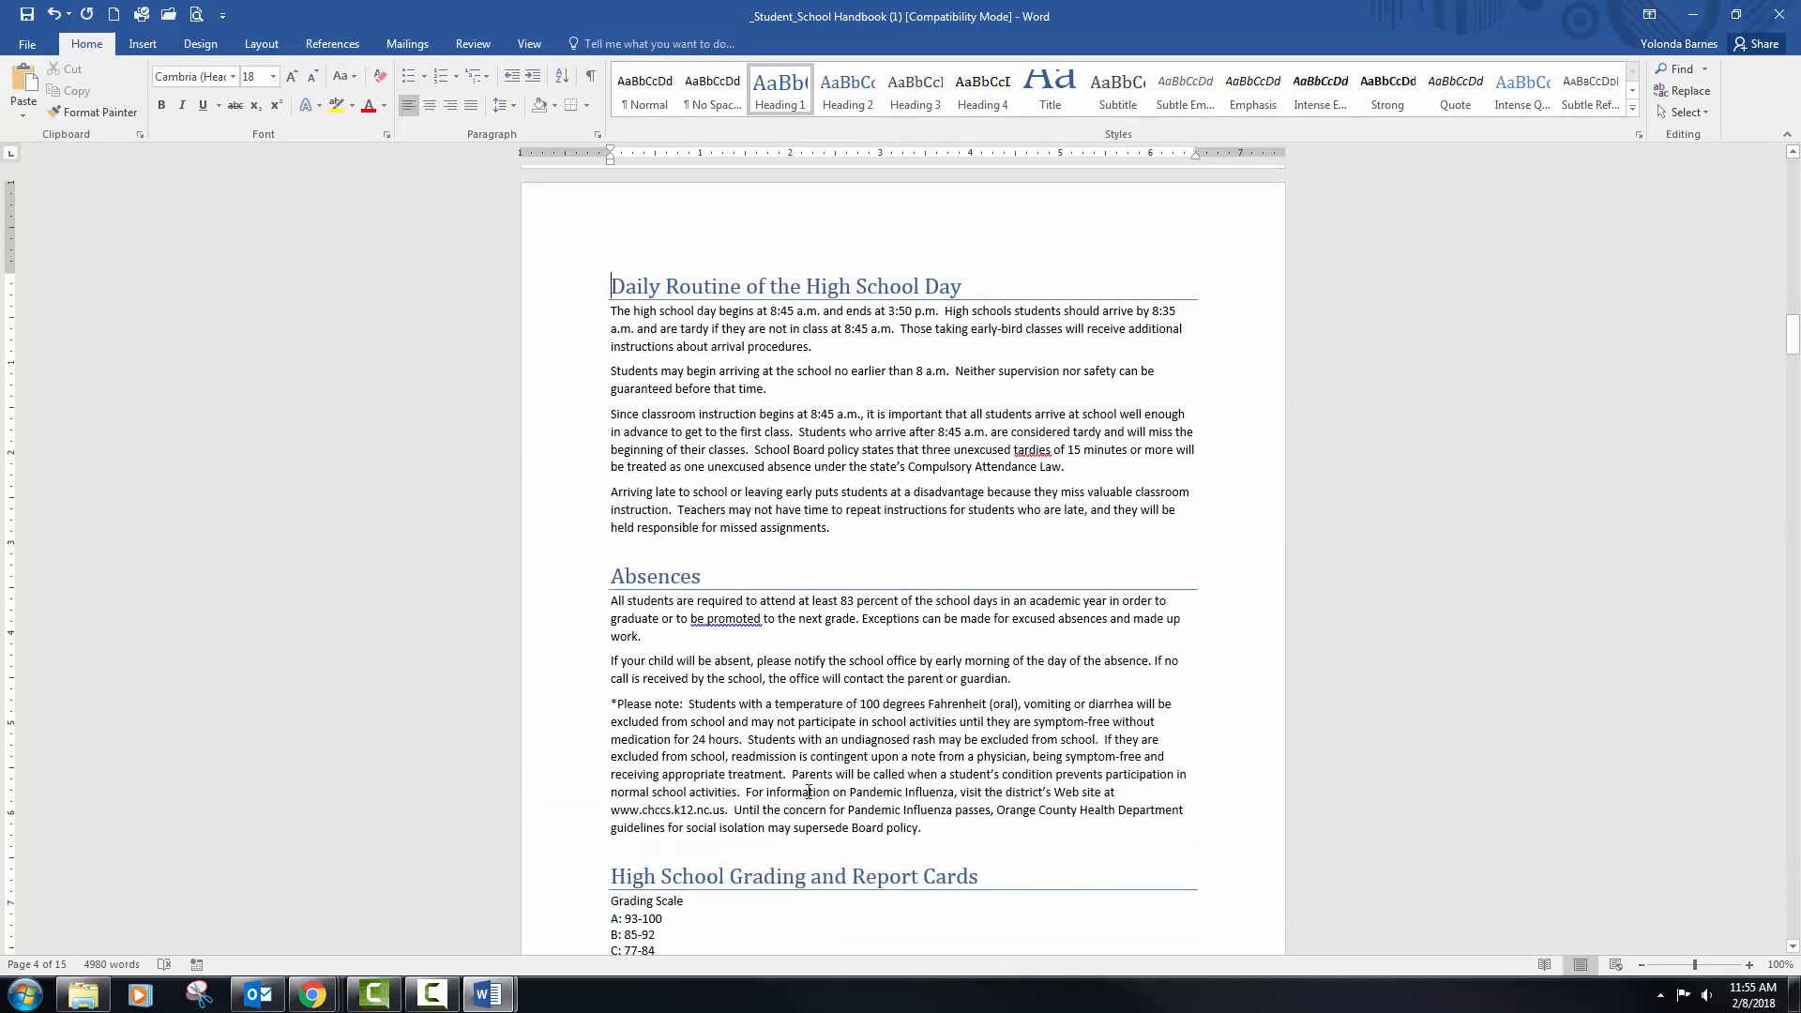
scroll(805, 791, down, 14)
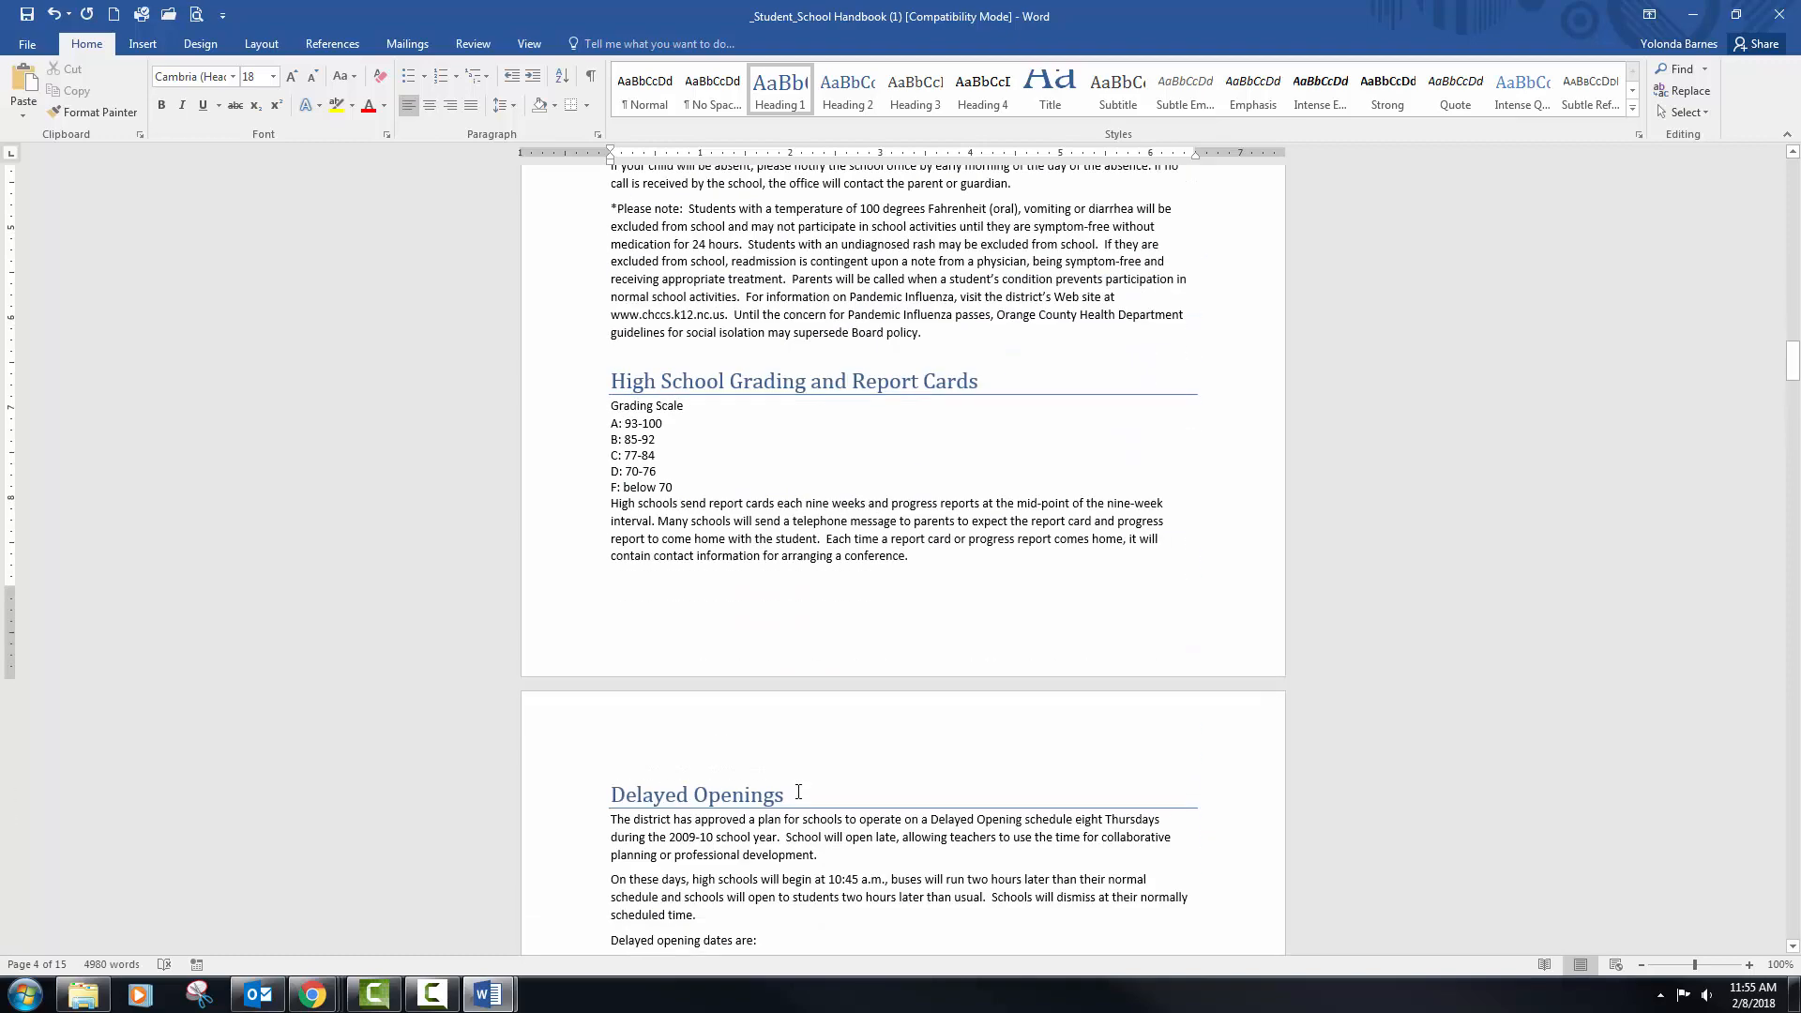
scroll(799, 791, down, 14)
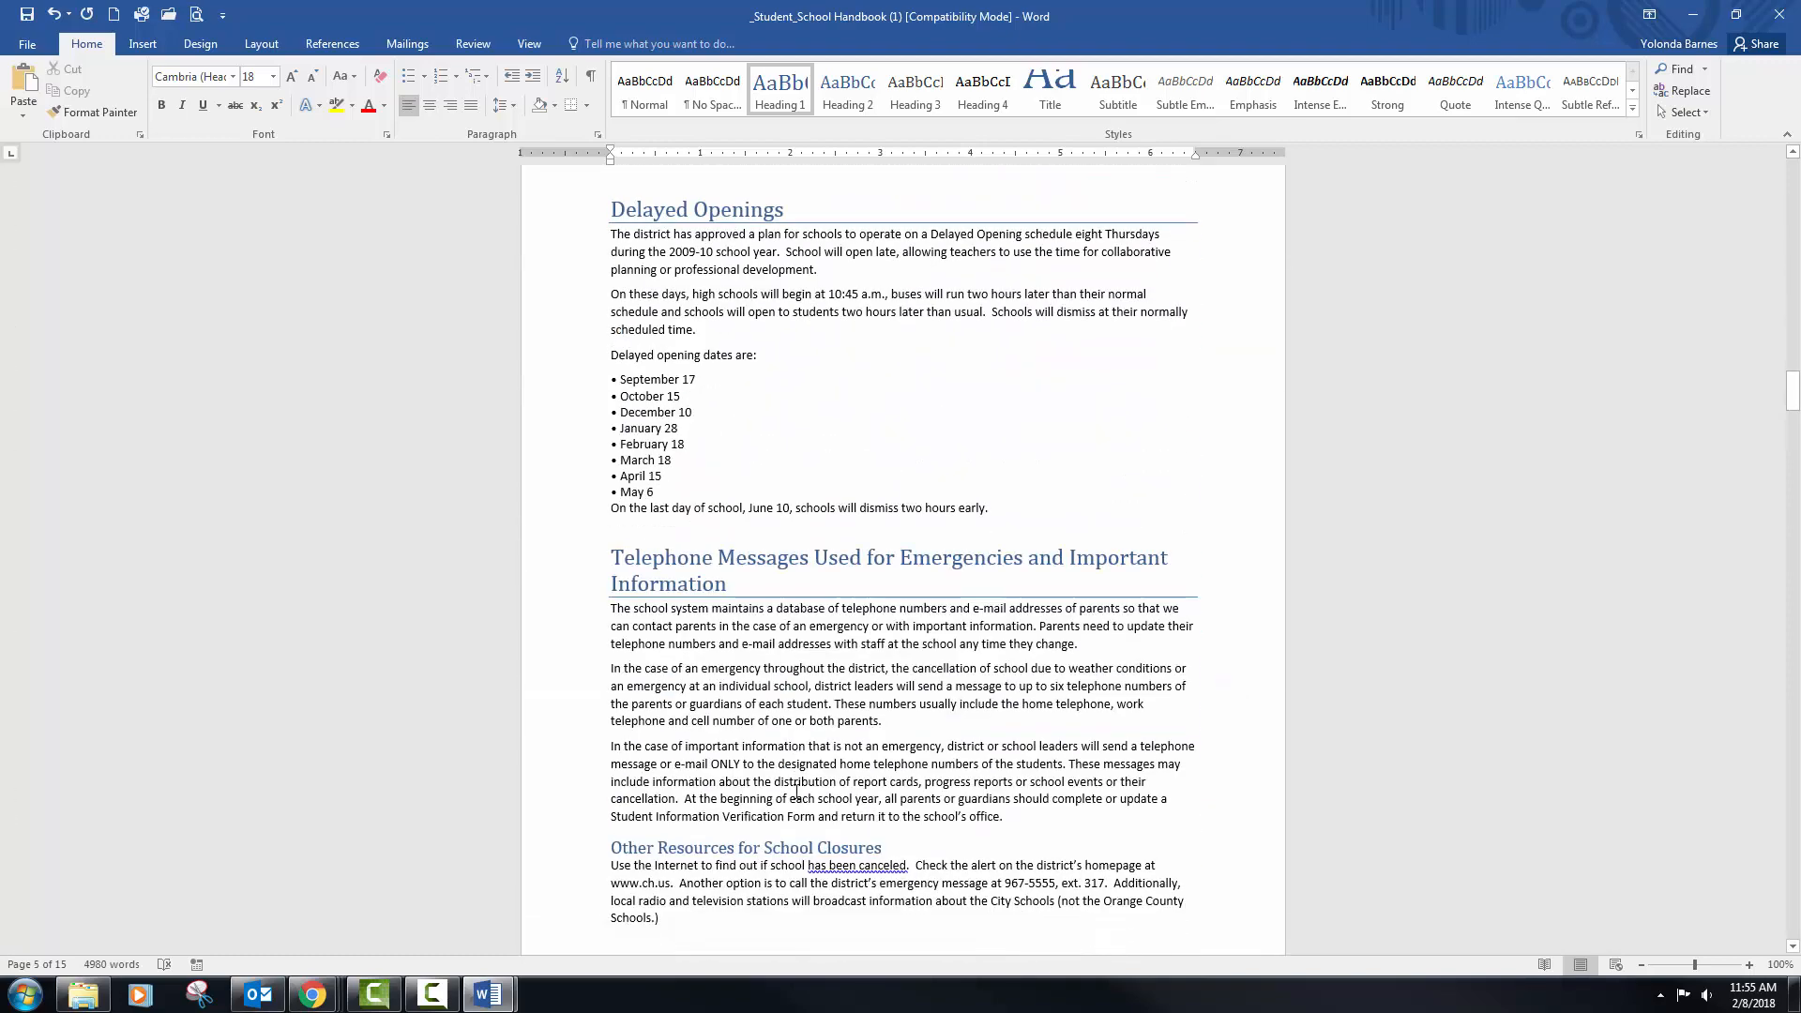
scroll(797, 791, down, 16)
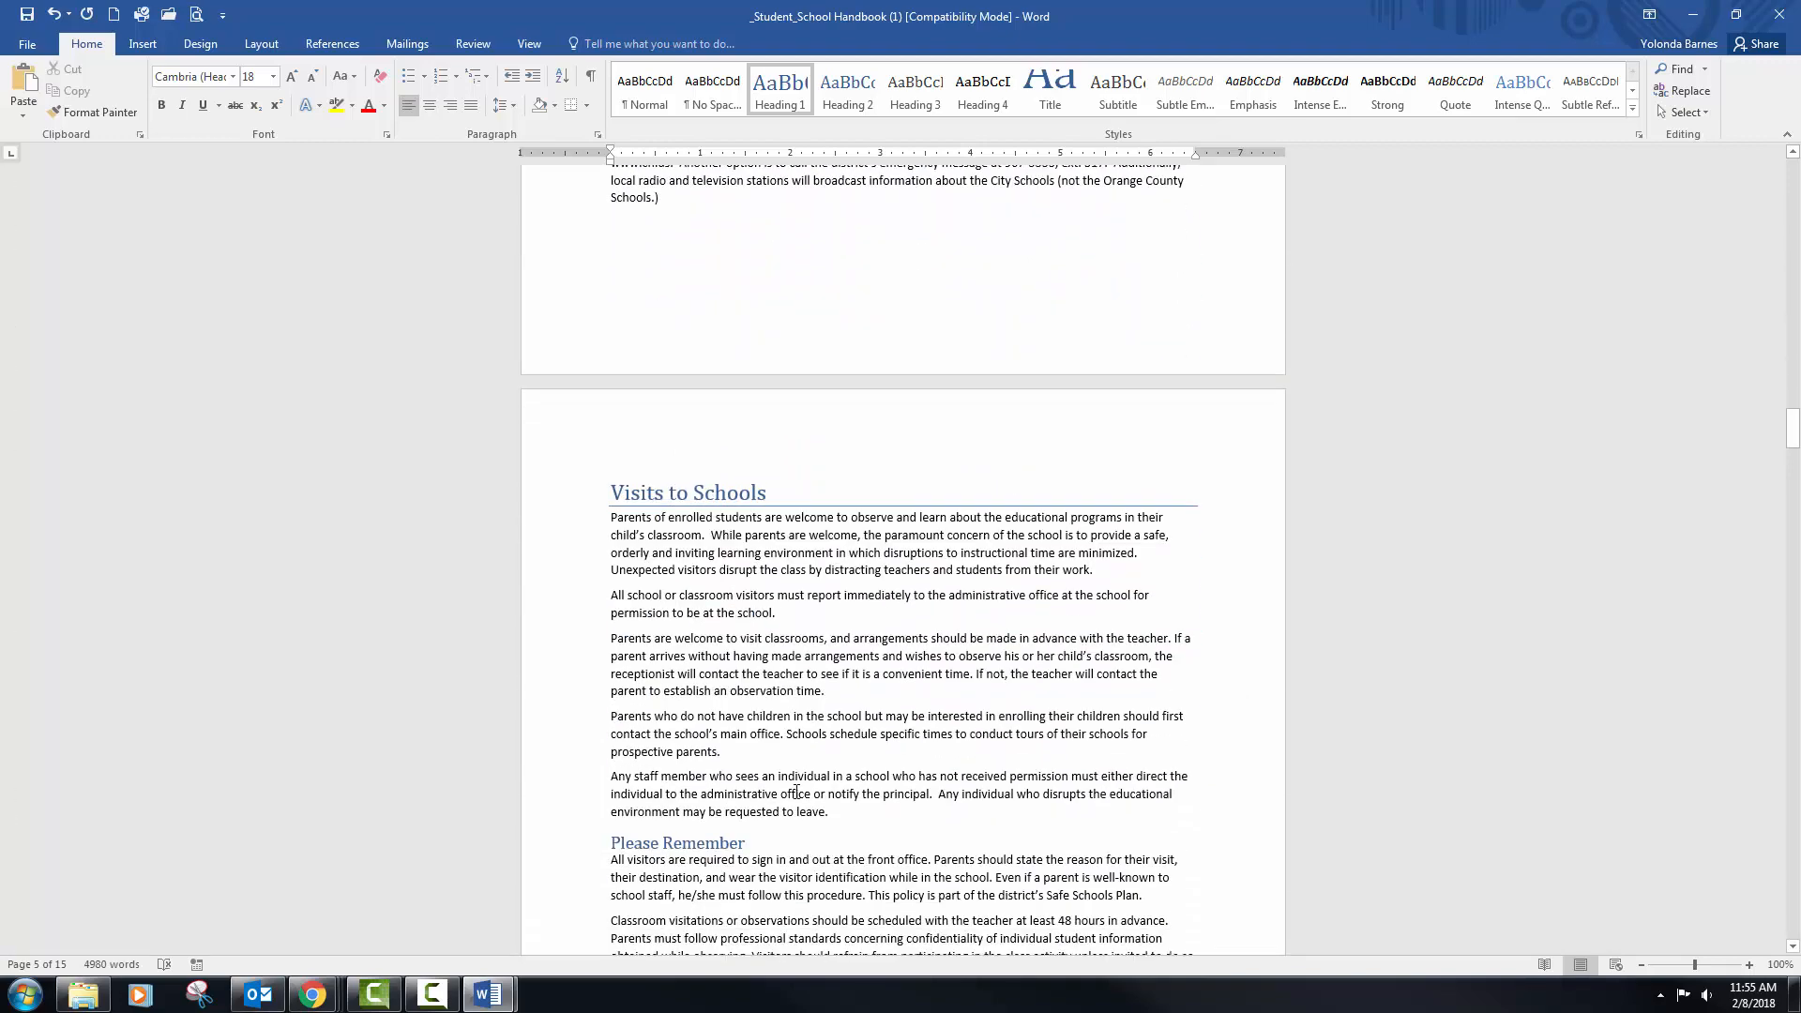
scroll(797, 792, down, 18)
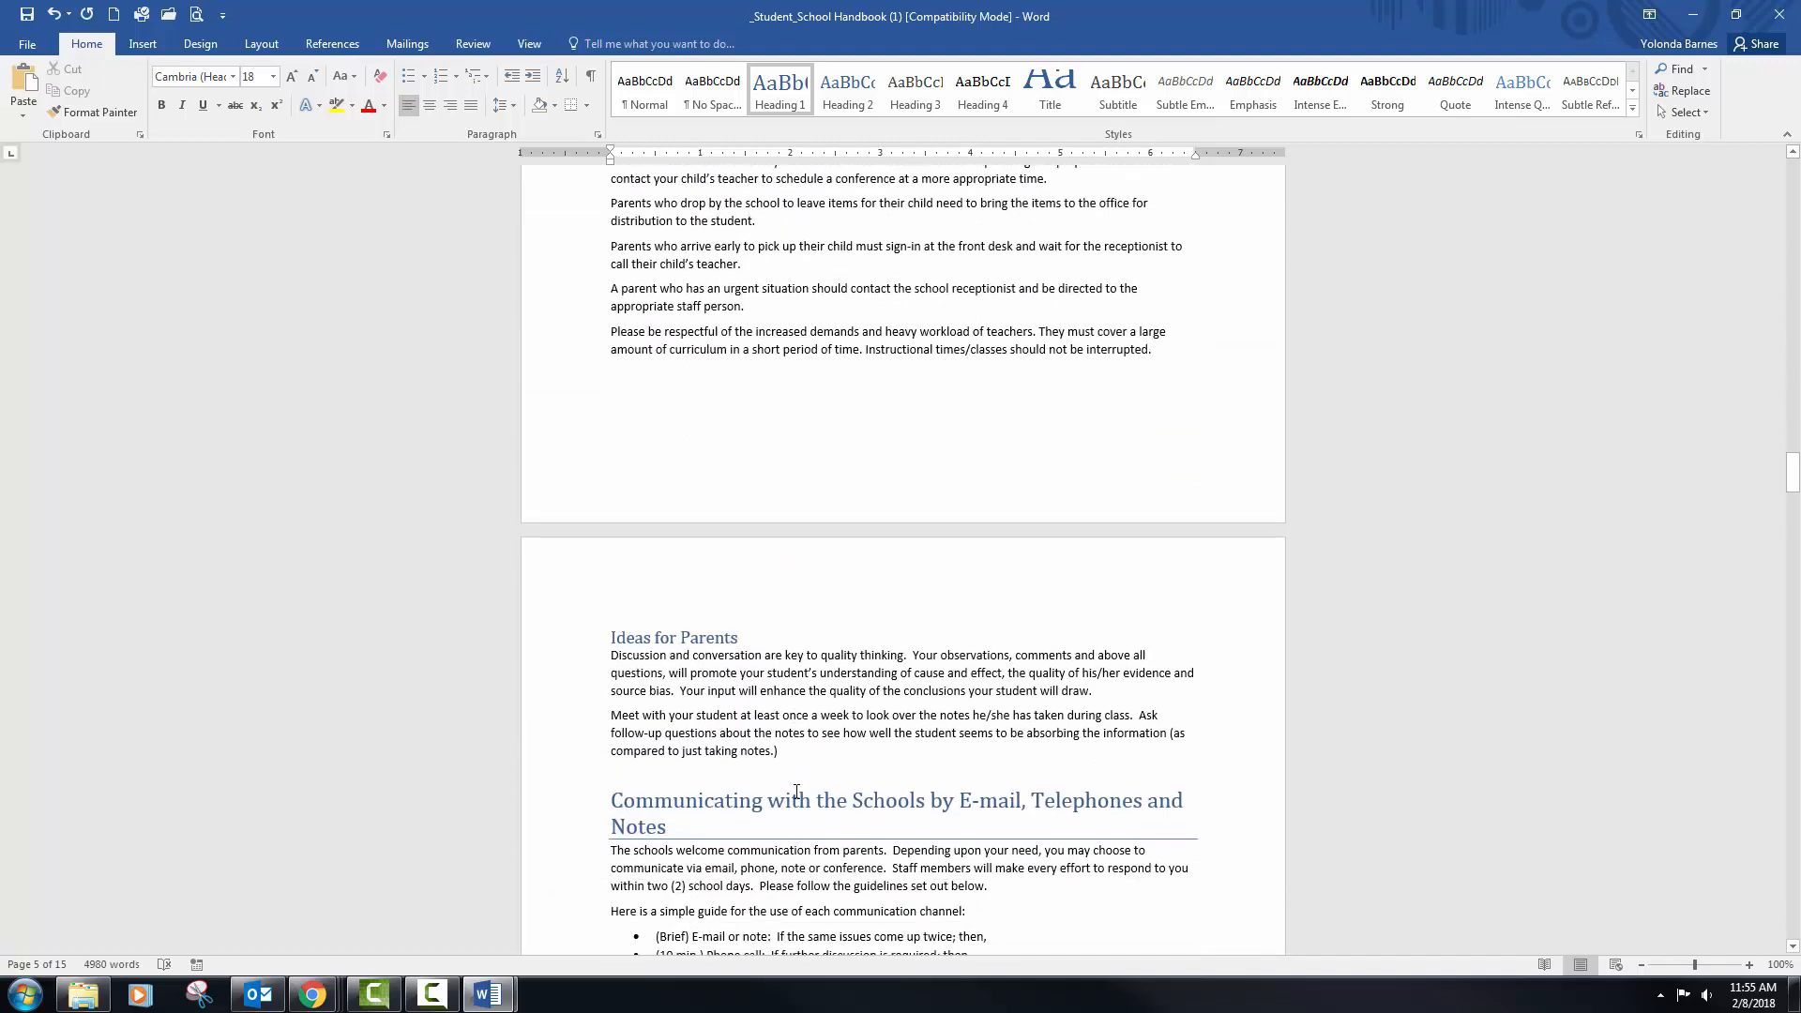
scroll(796, 791, down, 10)
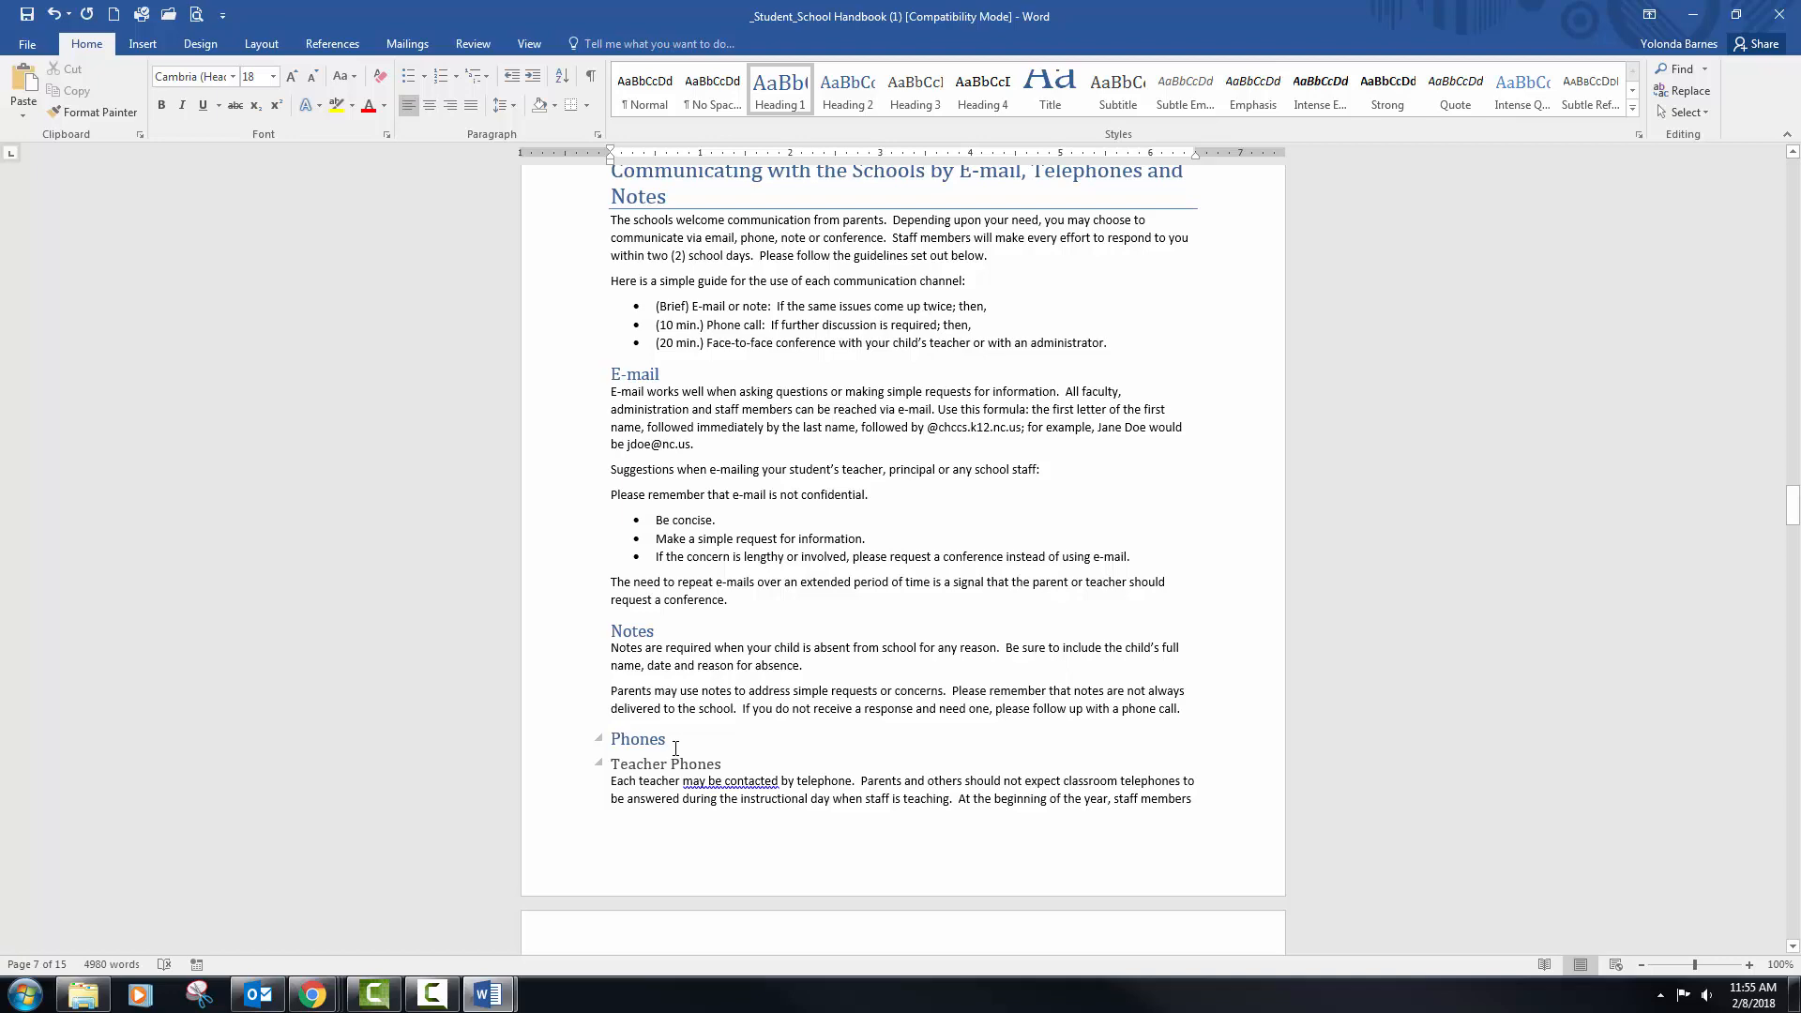
scroll(676, 749, down, 4)
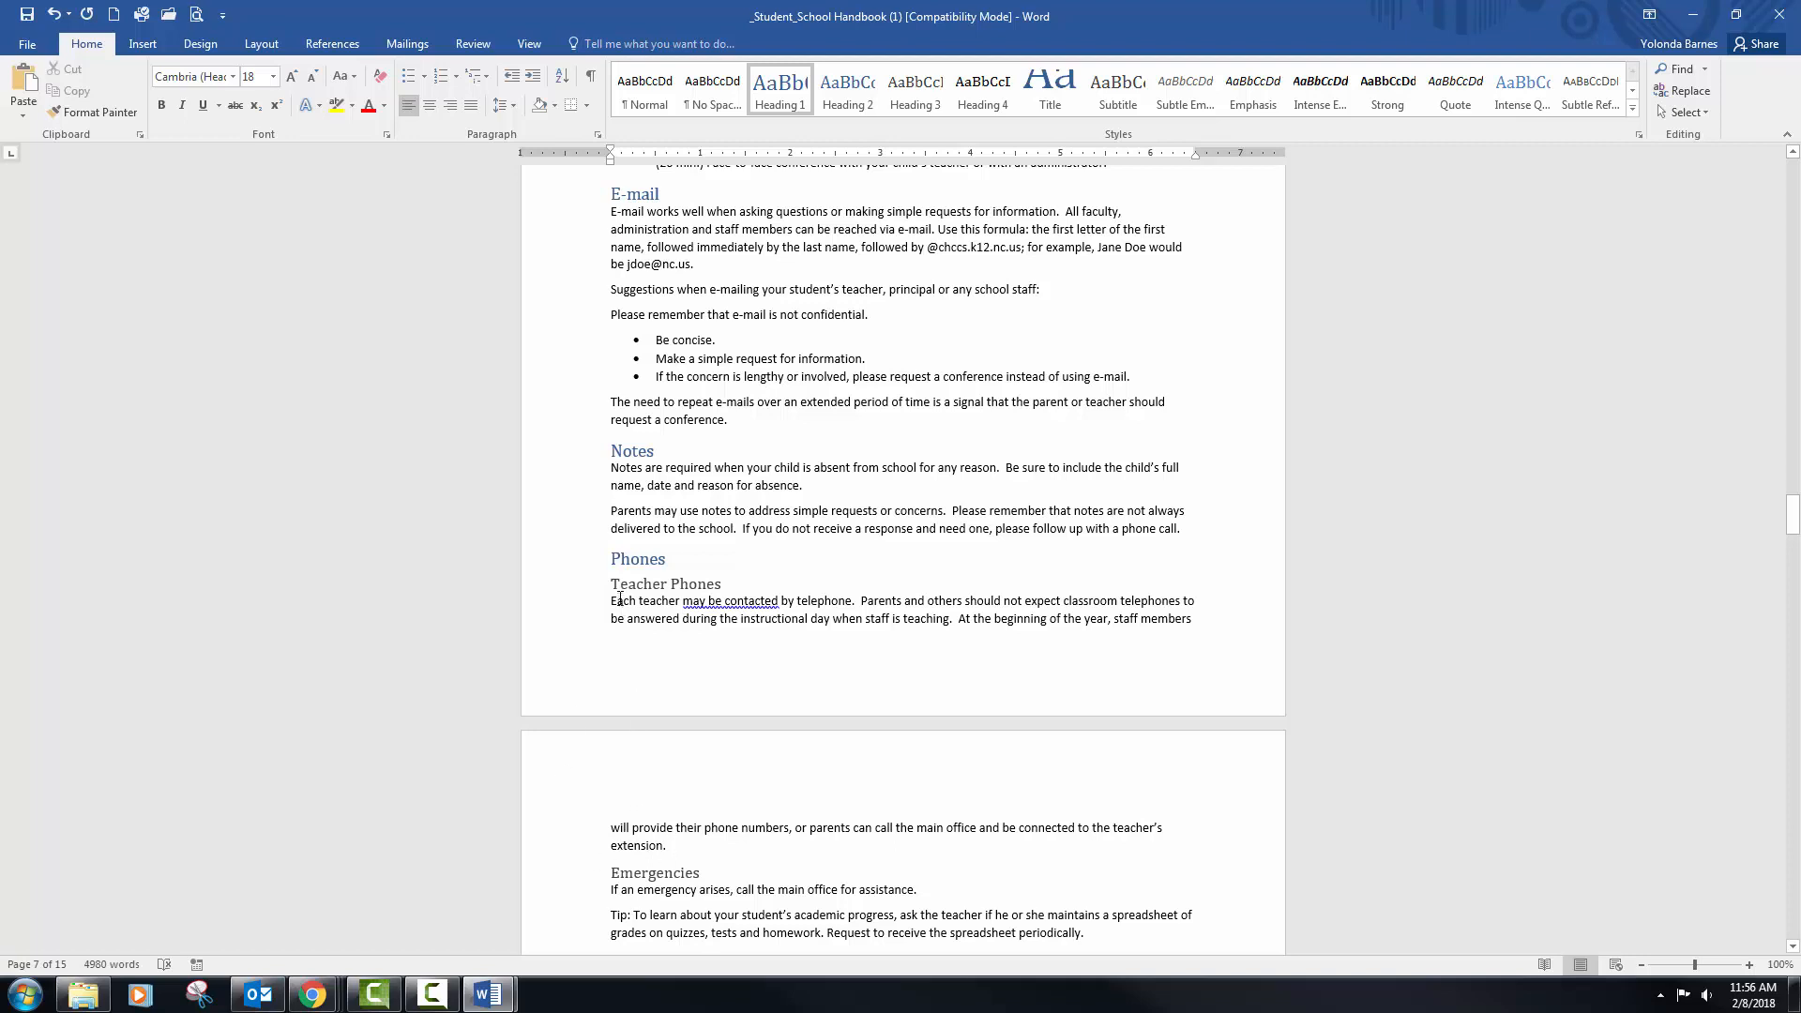
click(804, 580)
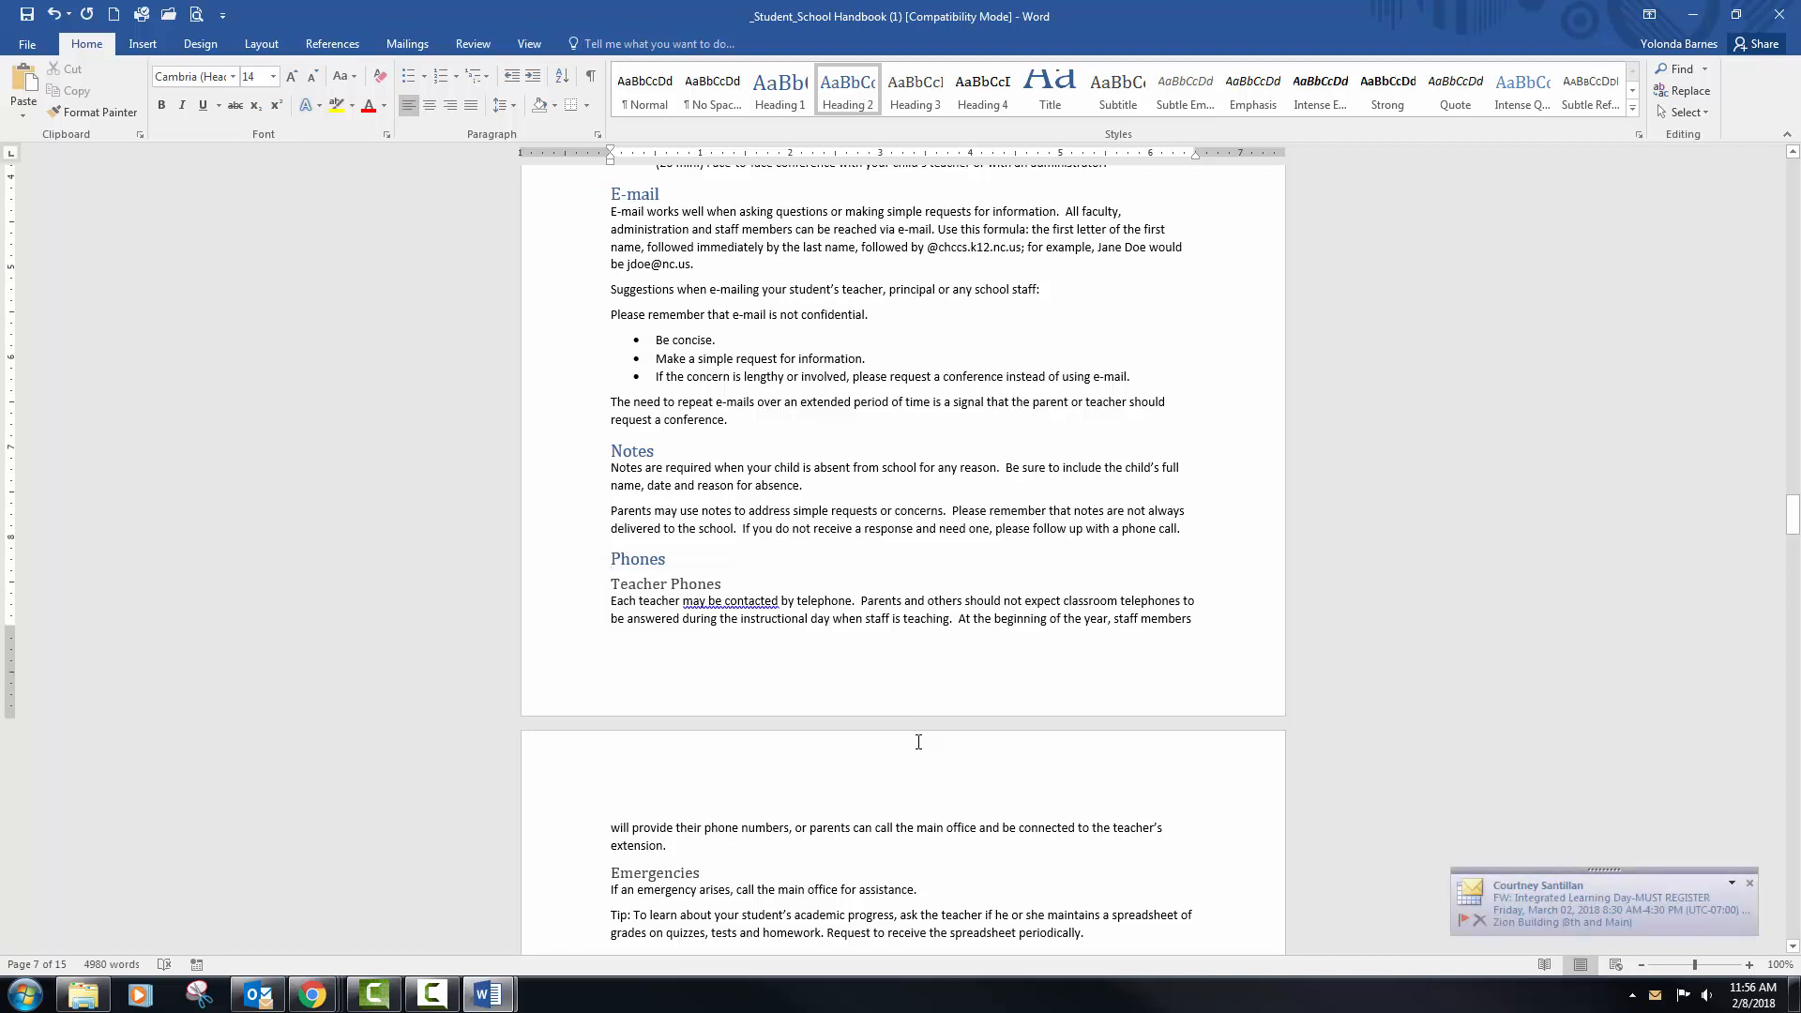
key(ctrl+Return)
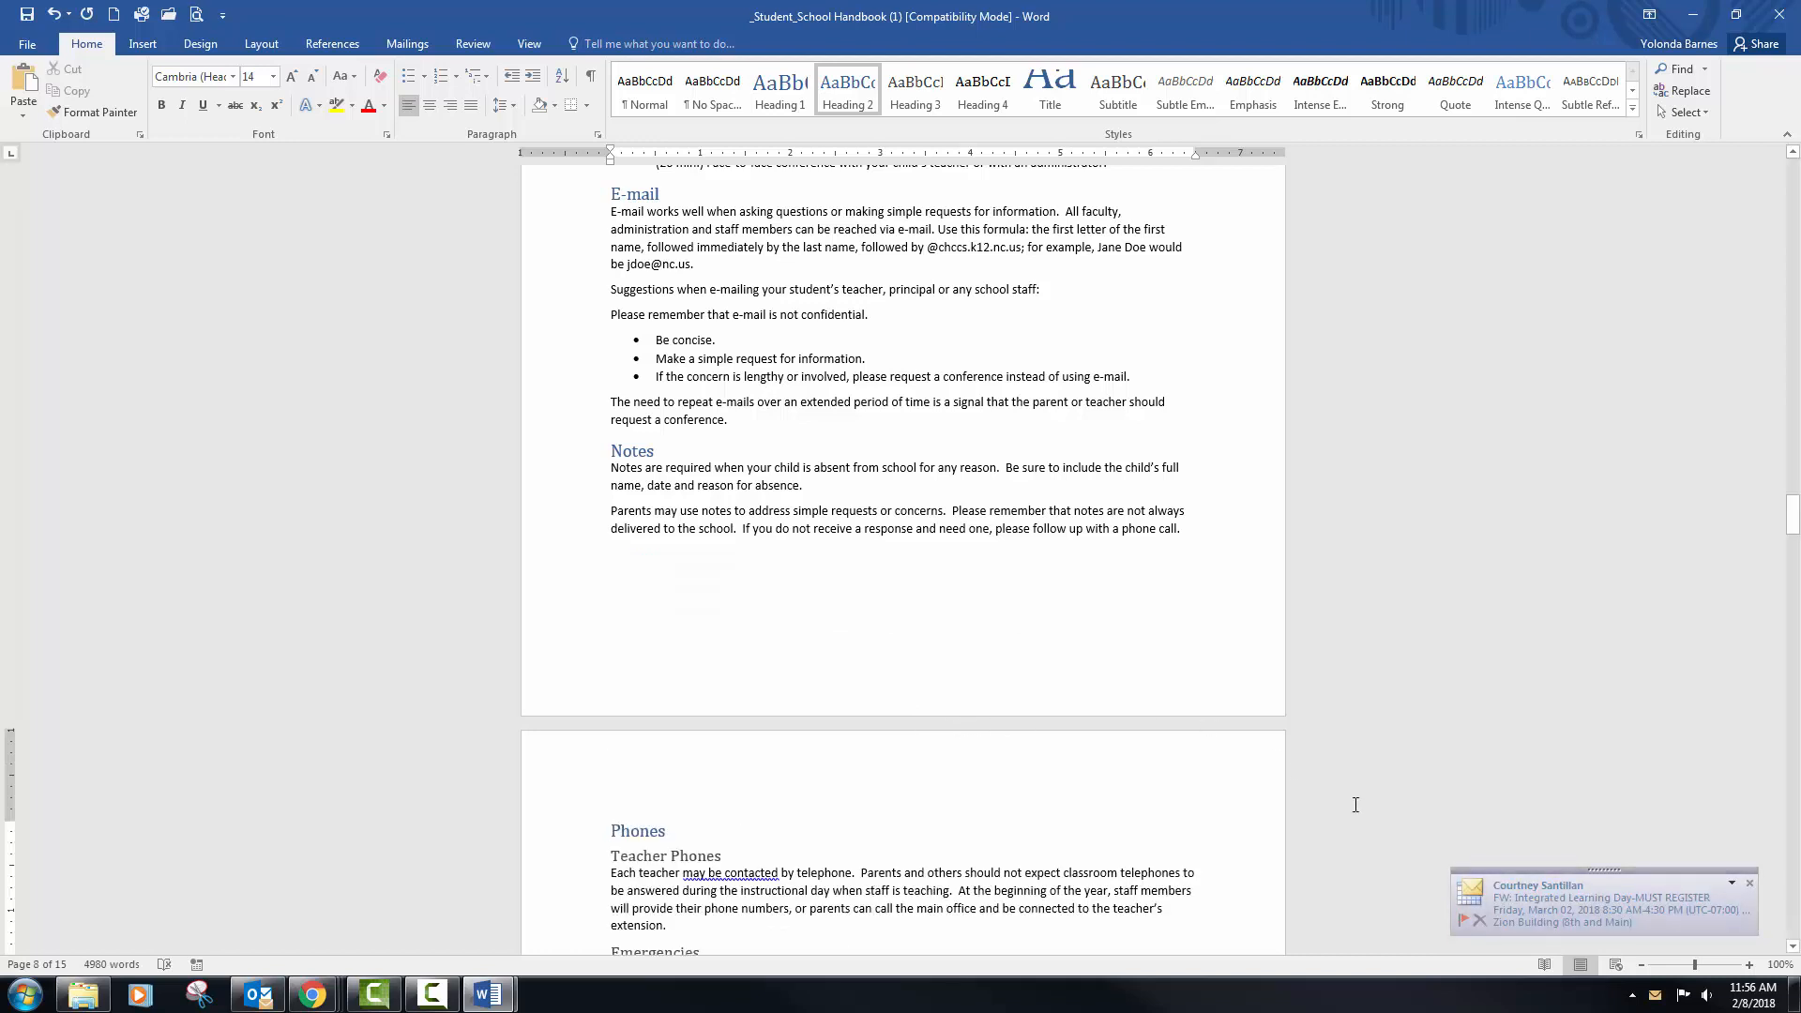
Dismiss the new e-mail notification and close Outlook
click(1749, 884)
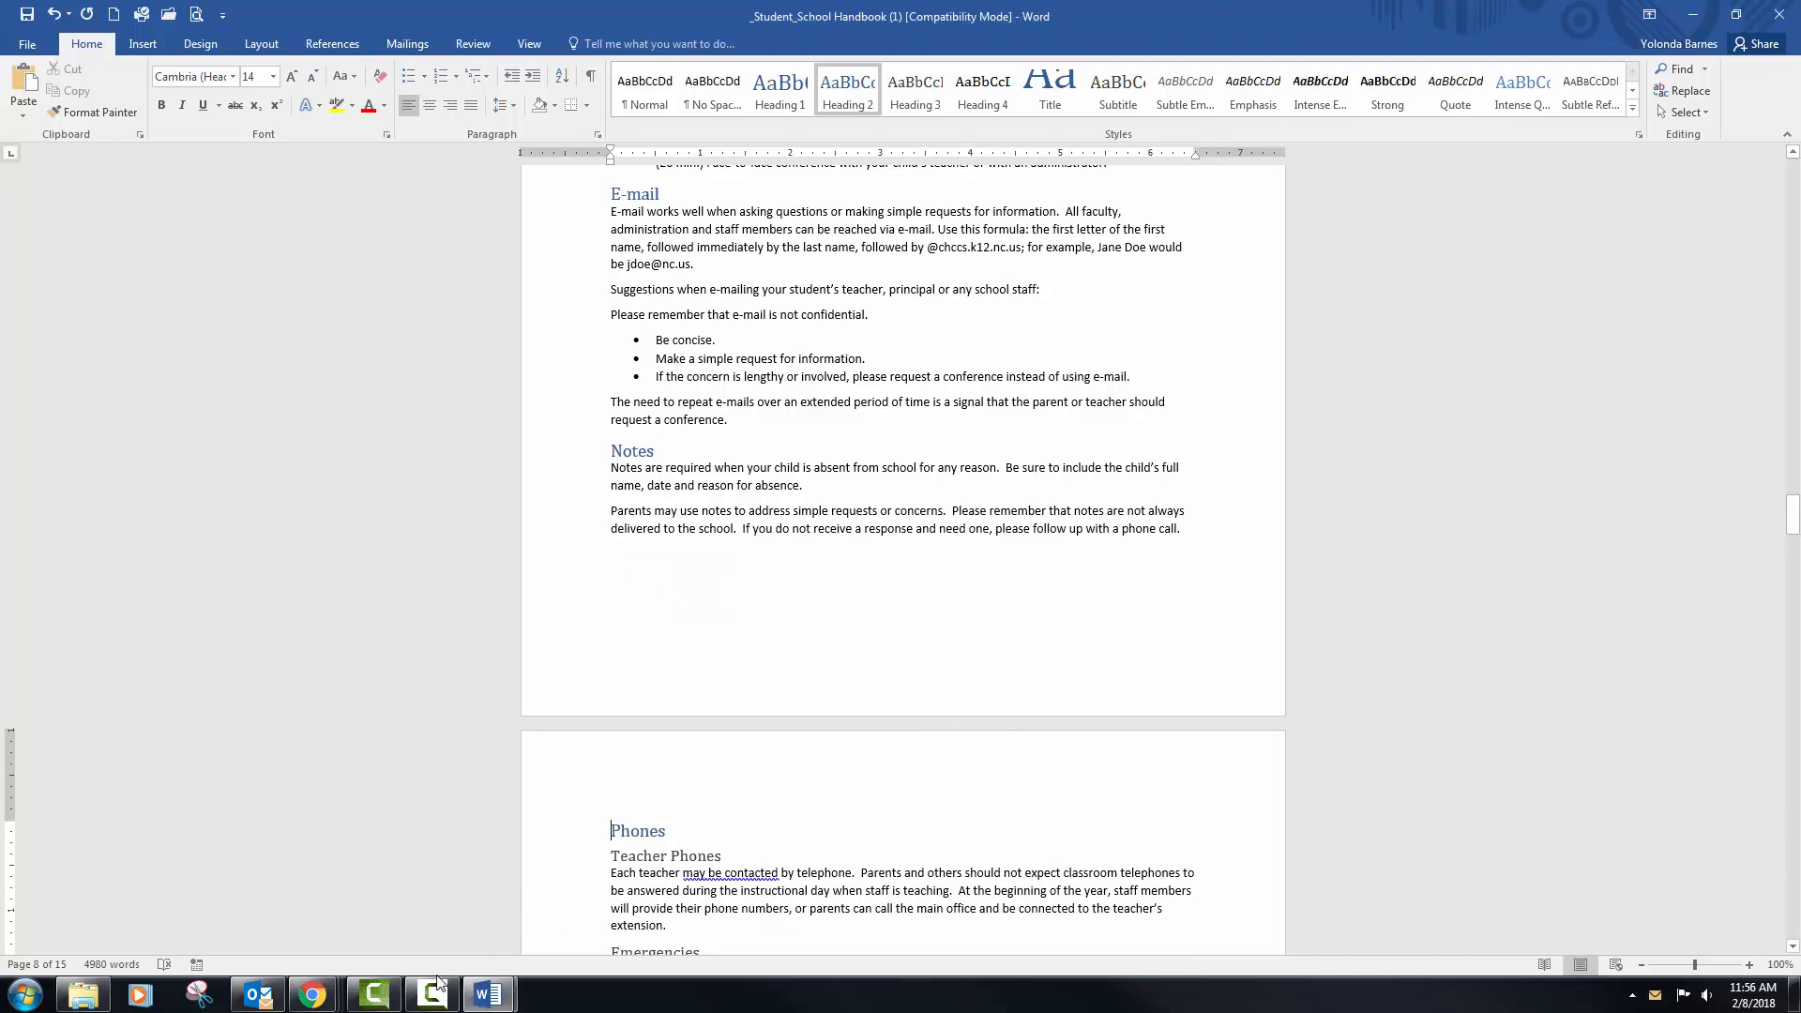
right_click(257, 996)
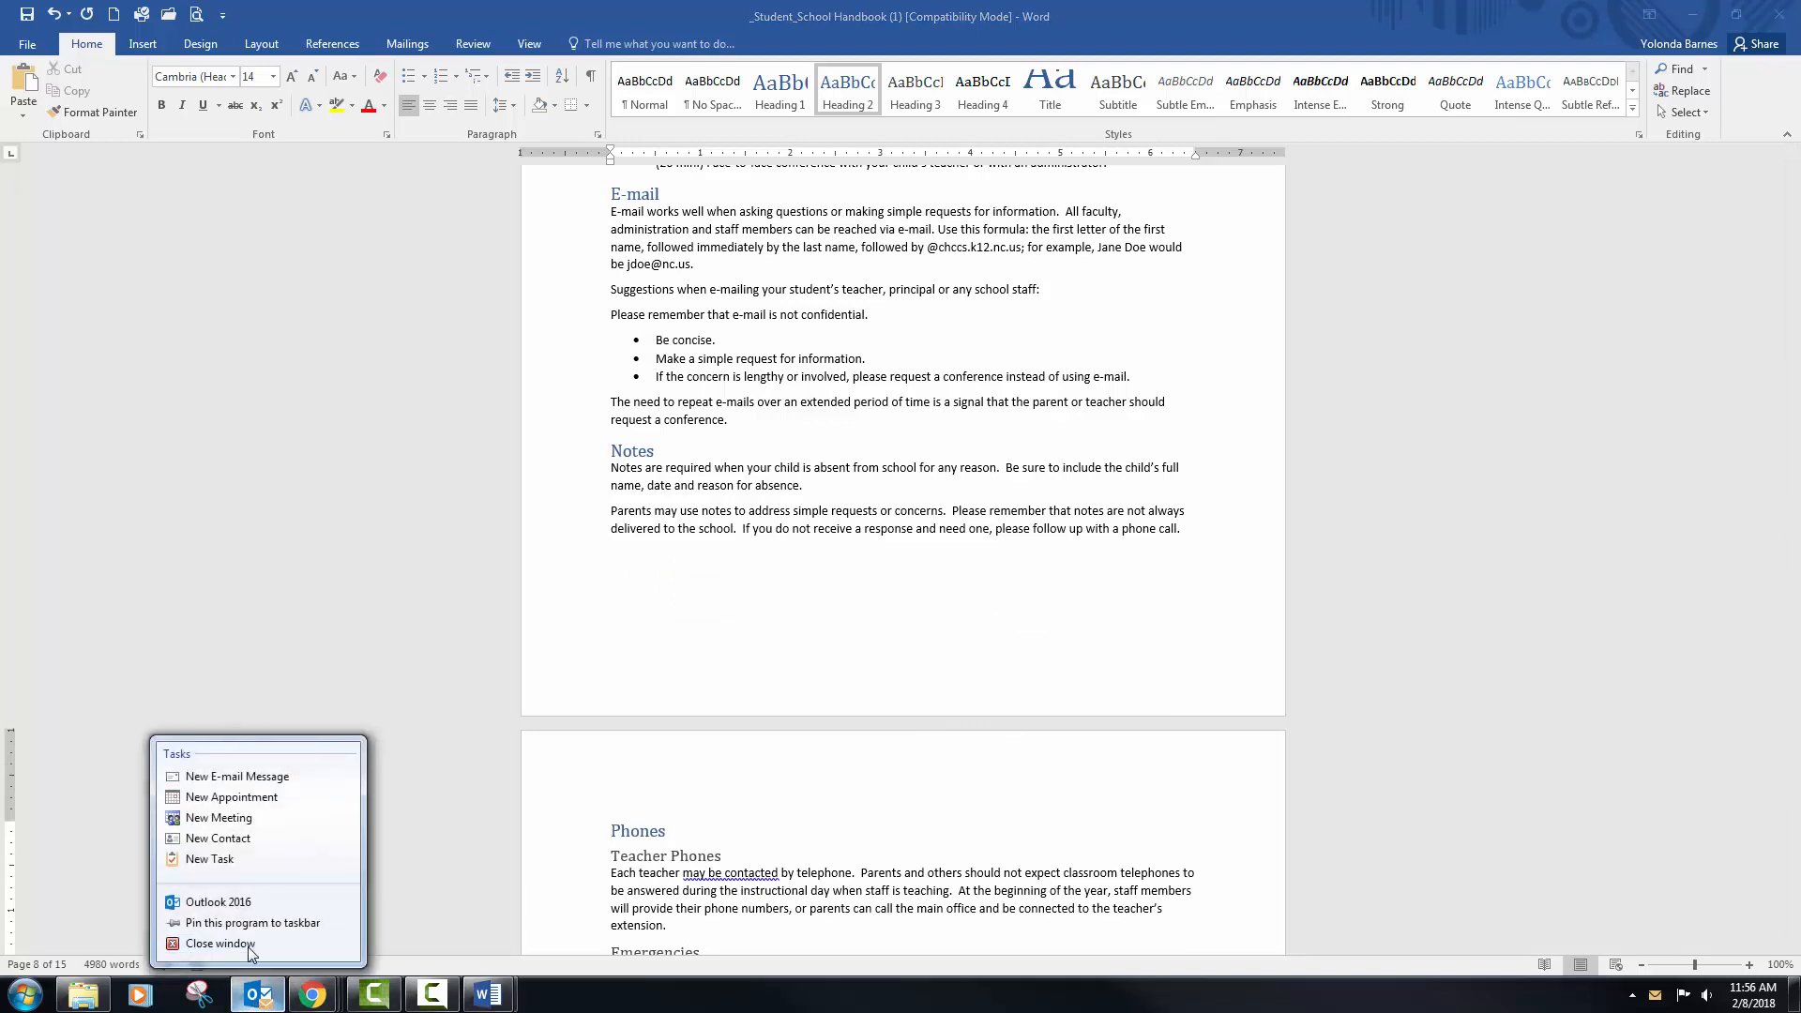
click(245, 944)
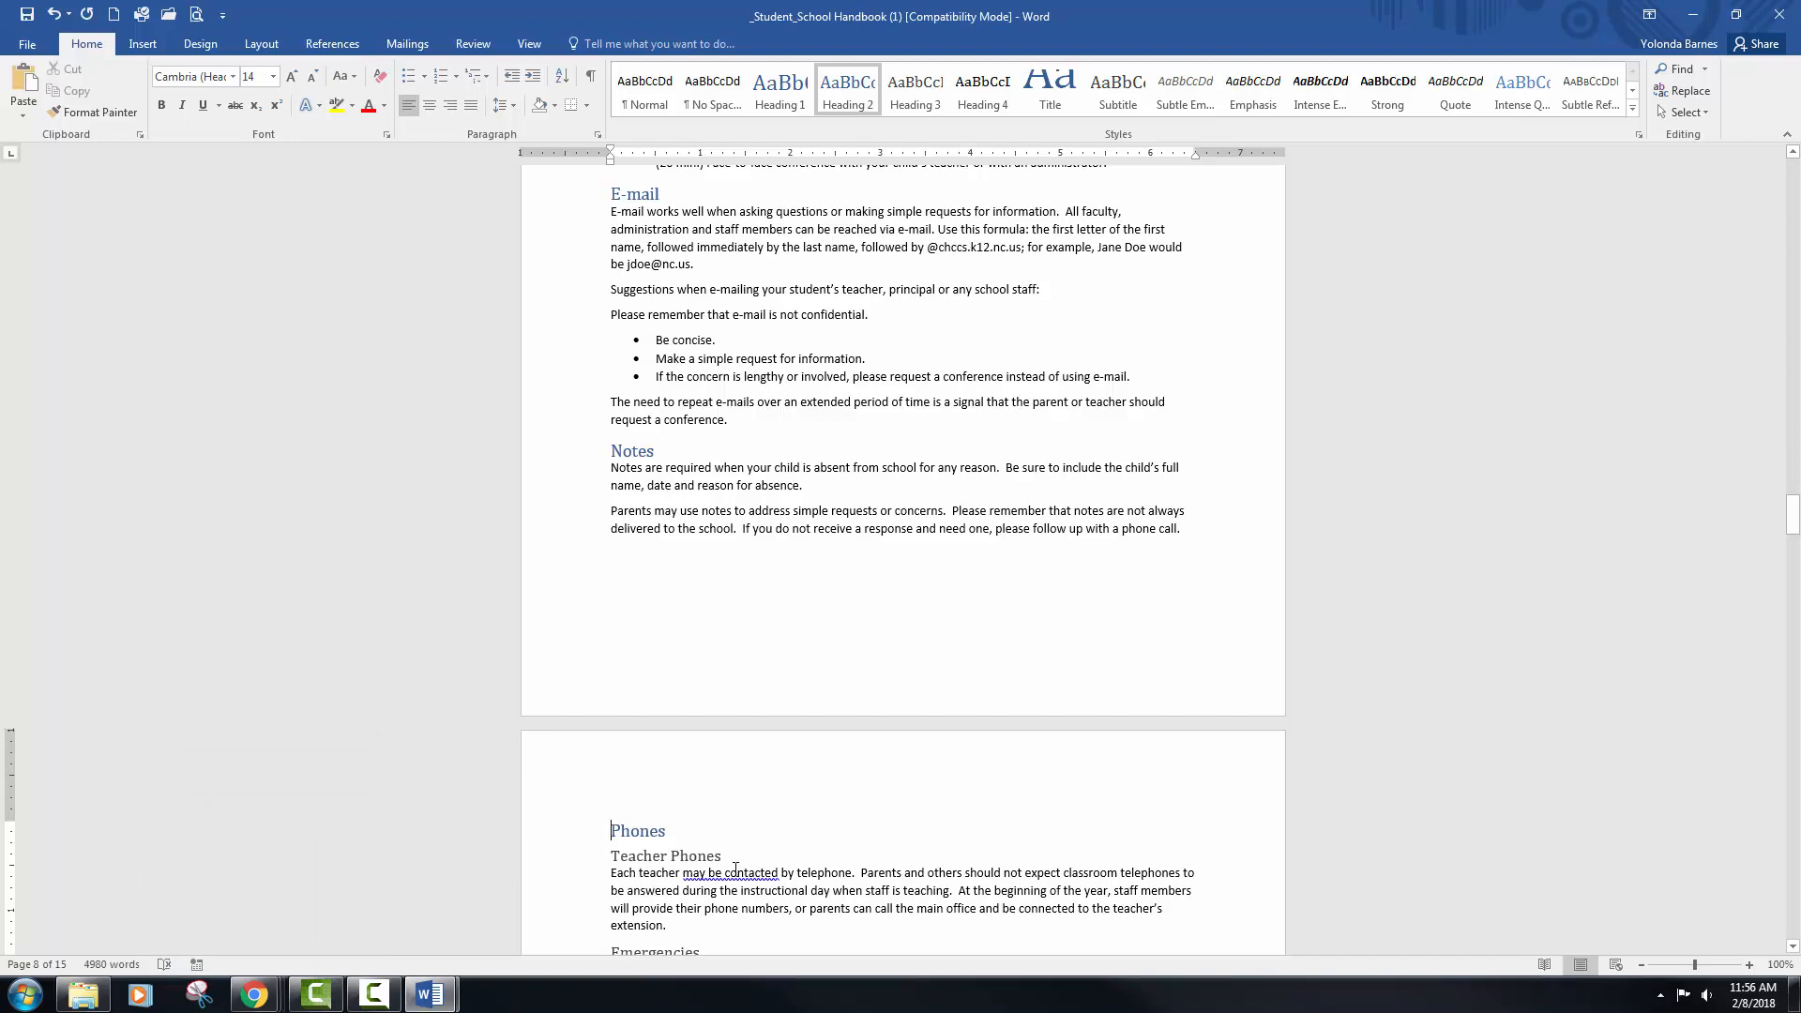
Insert a page break before the Bus Rules: Behavior and Procedures heading
scroll(734, 868, down, 15)
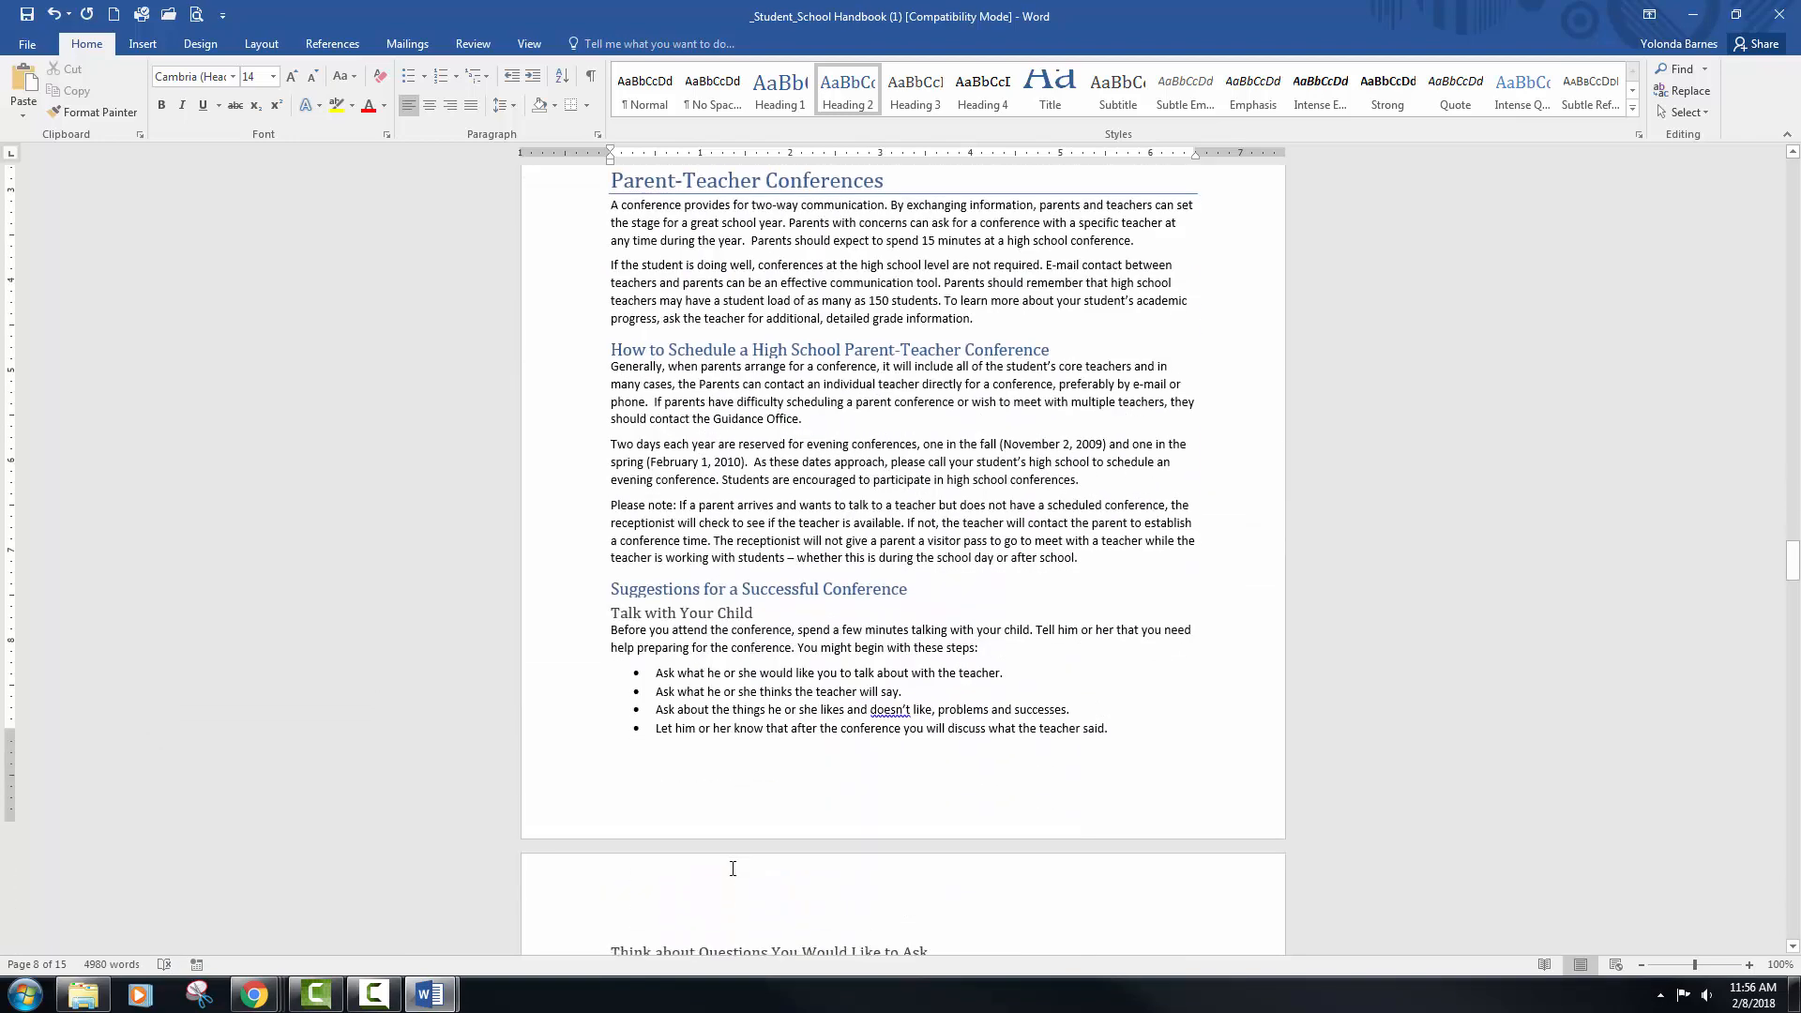
scroll(733, 868, down, 15)
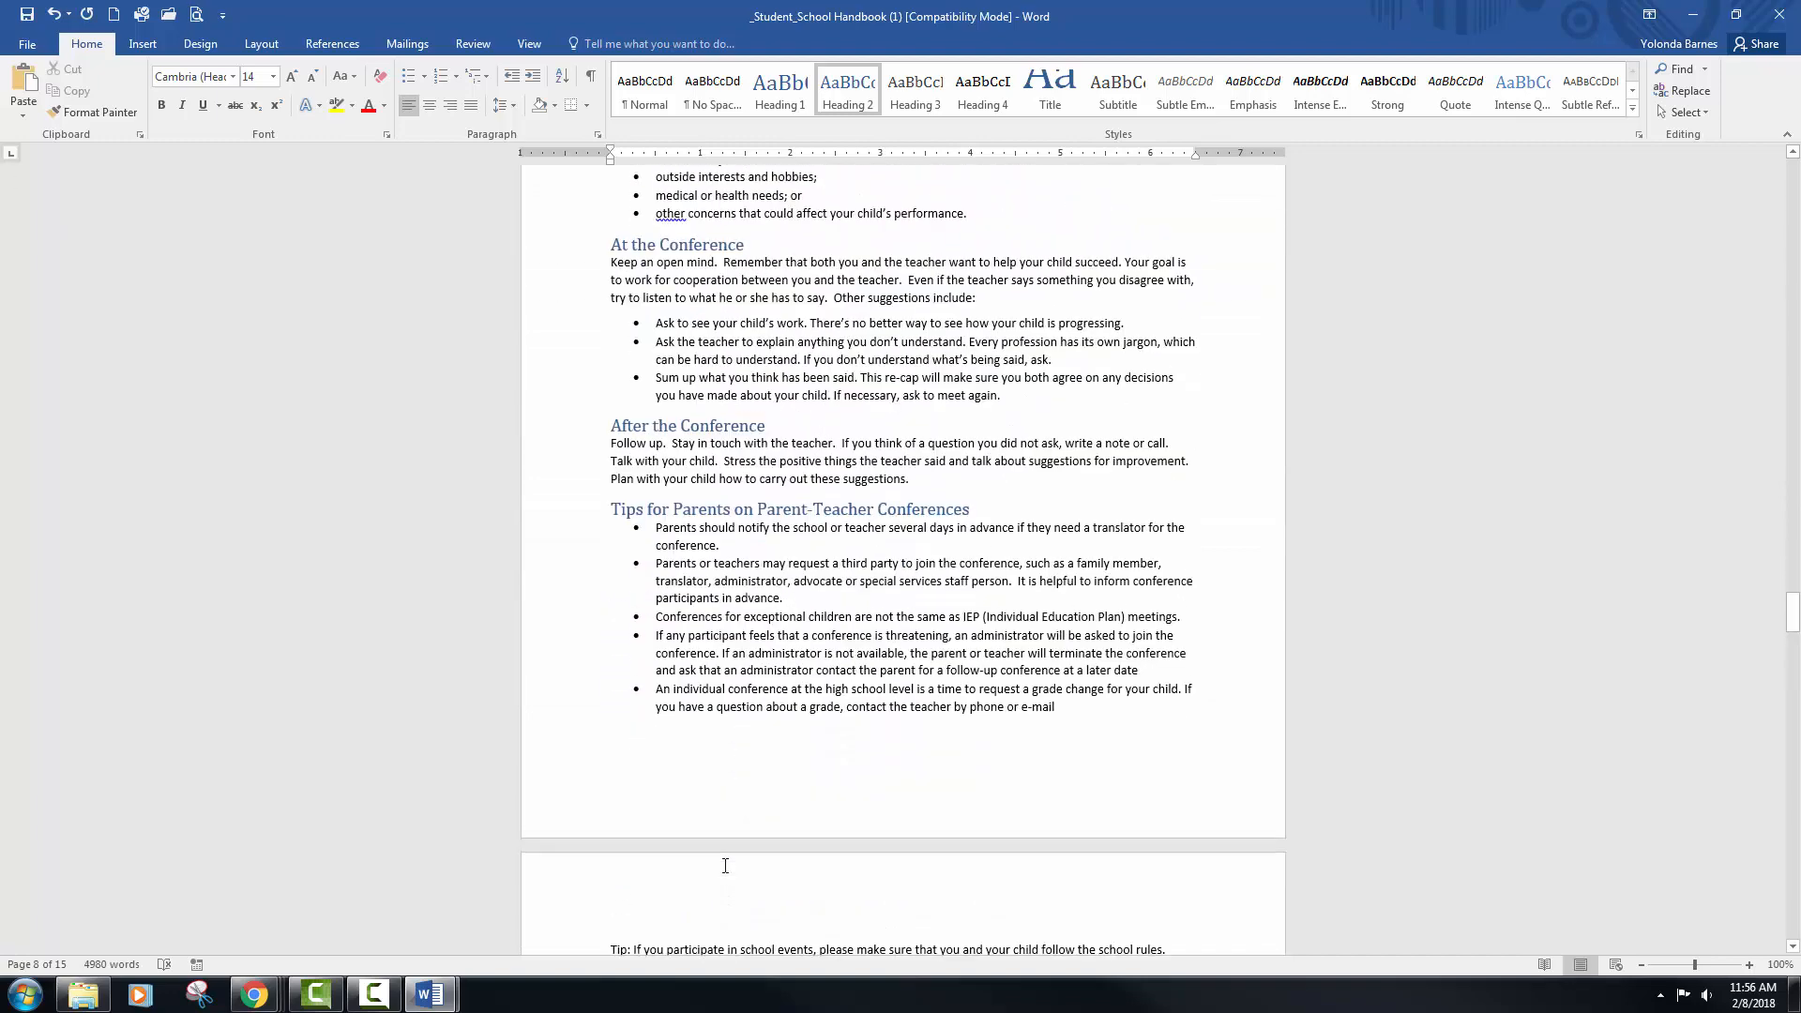
scroll(726, 866, down, 15)
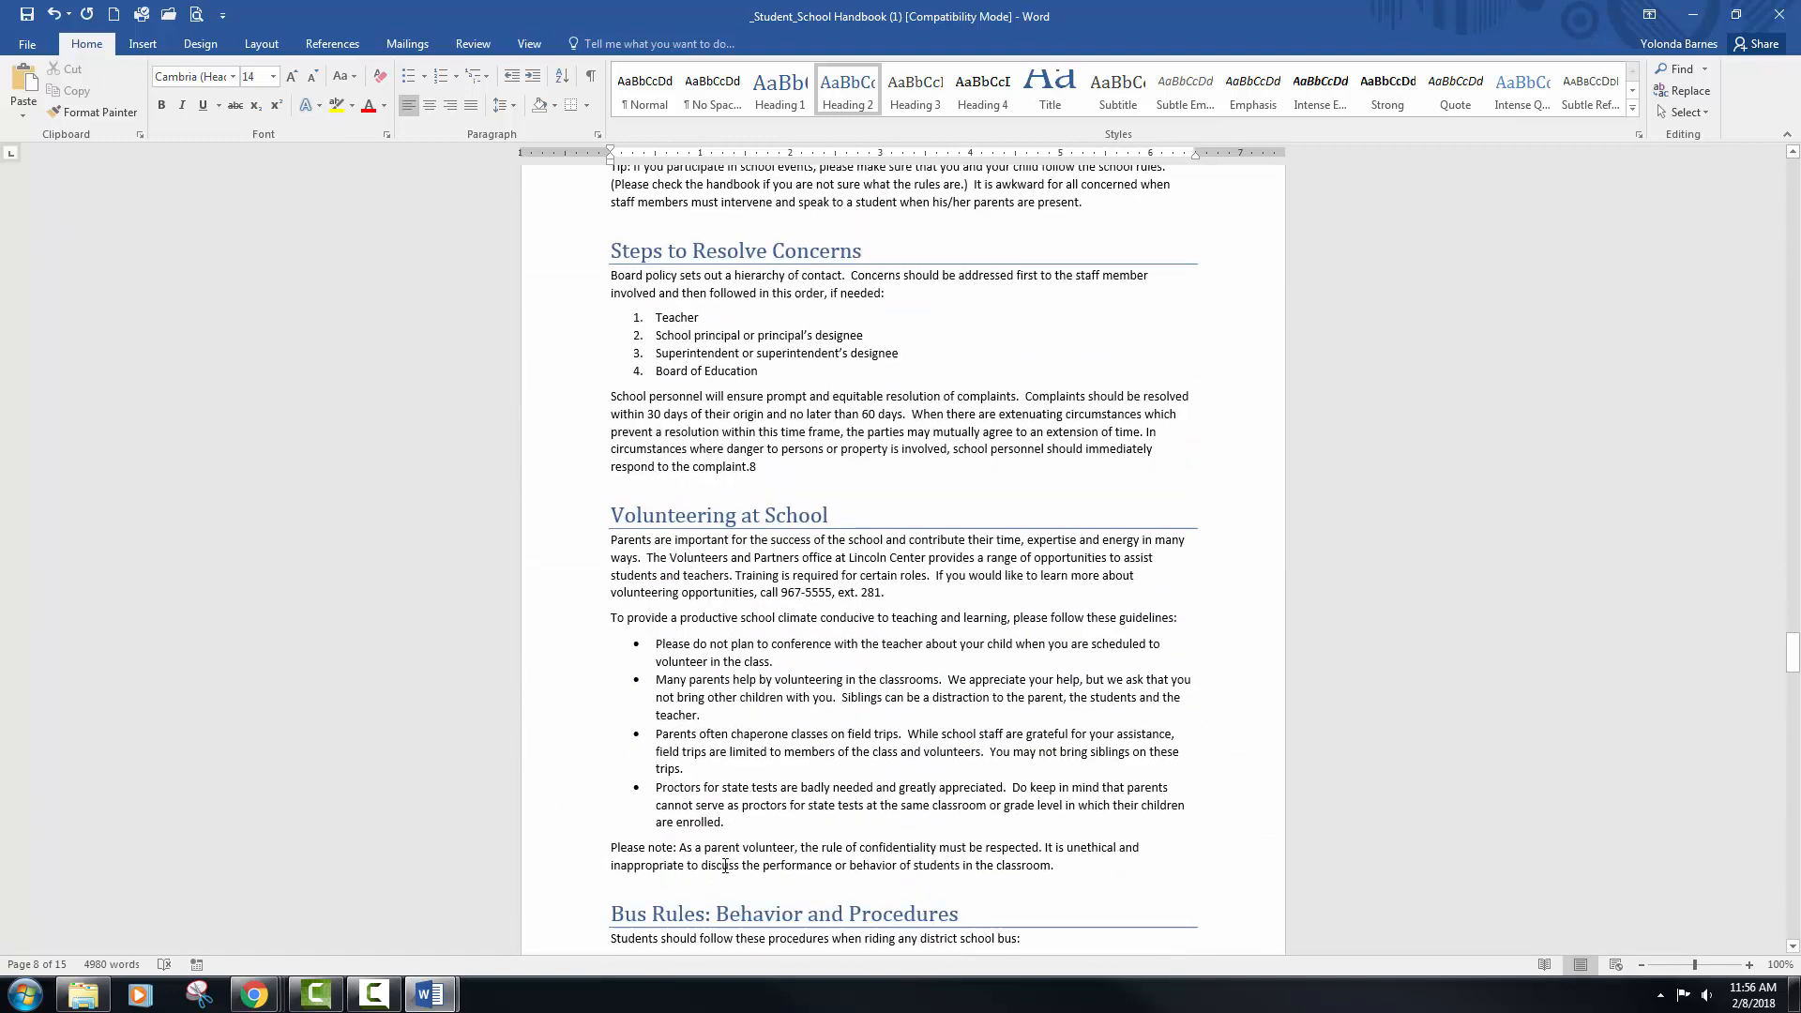
scroll(726, 866, down, 7)
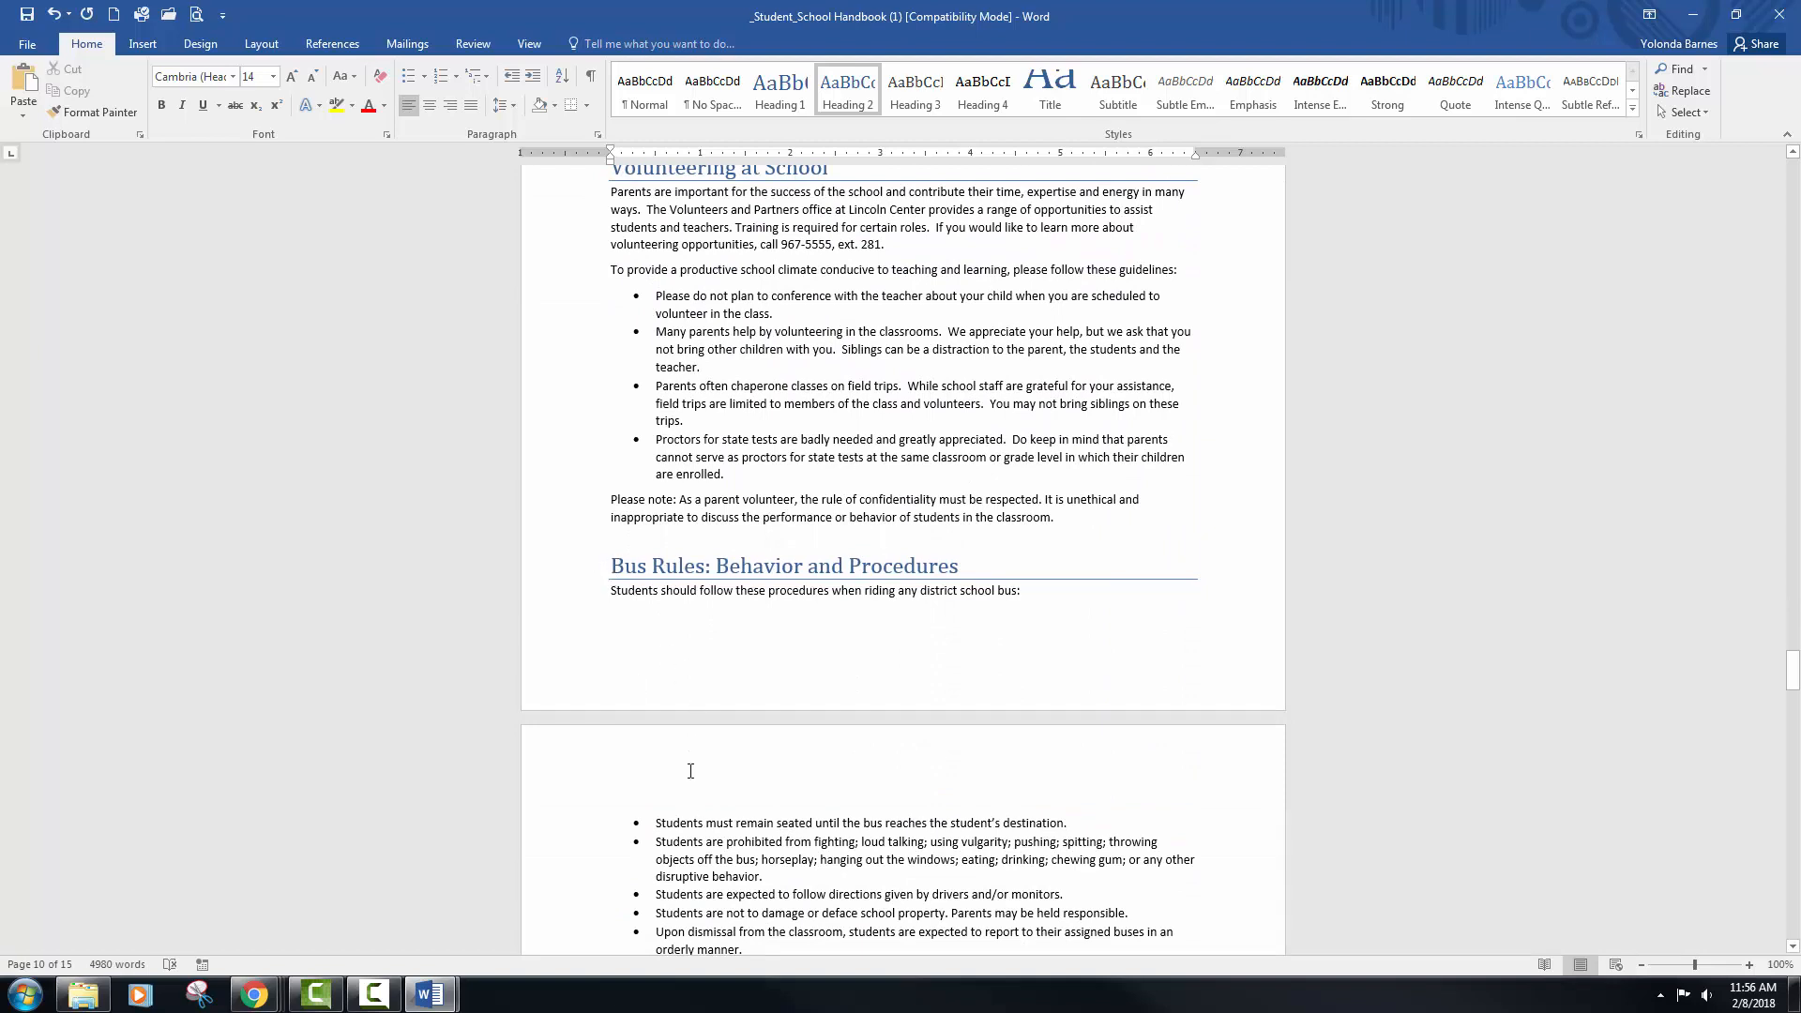
click(612, 565)
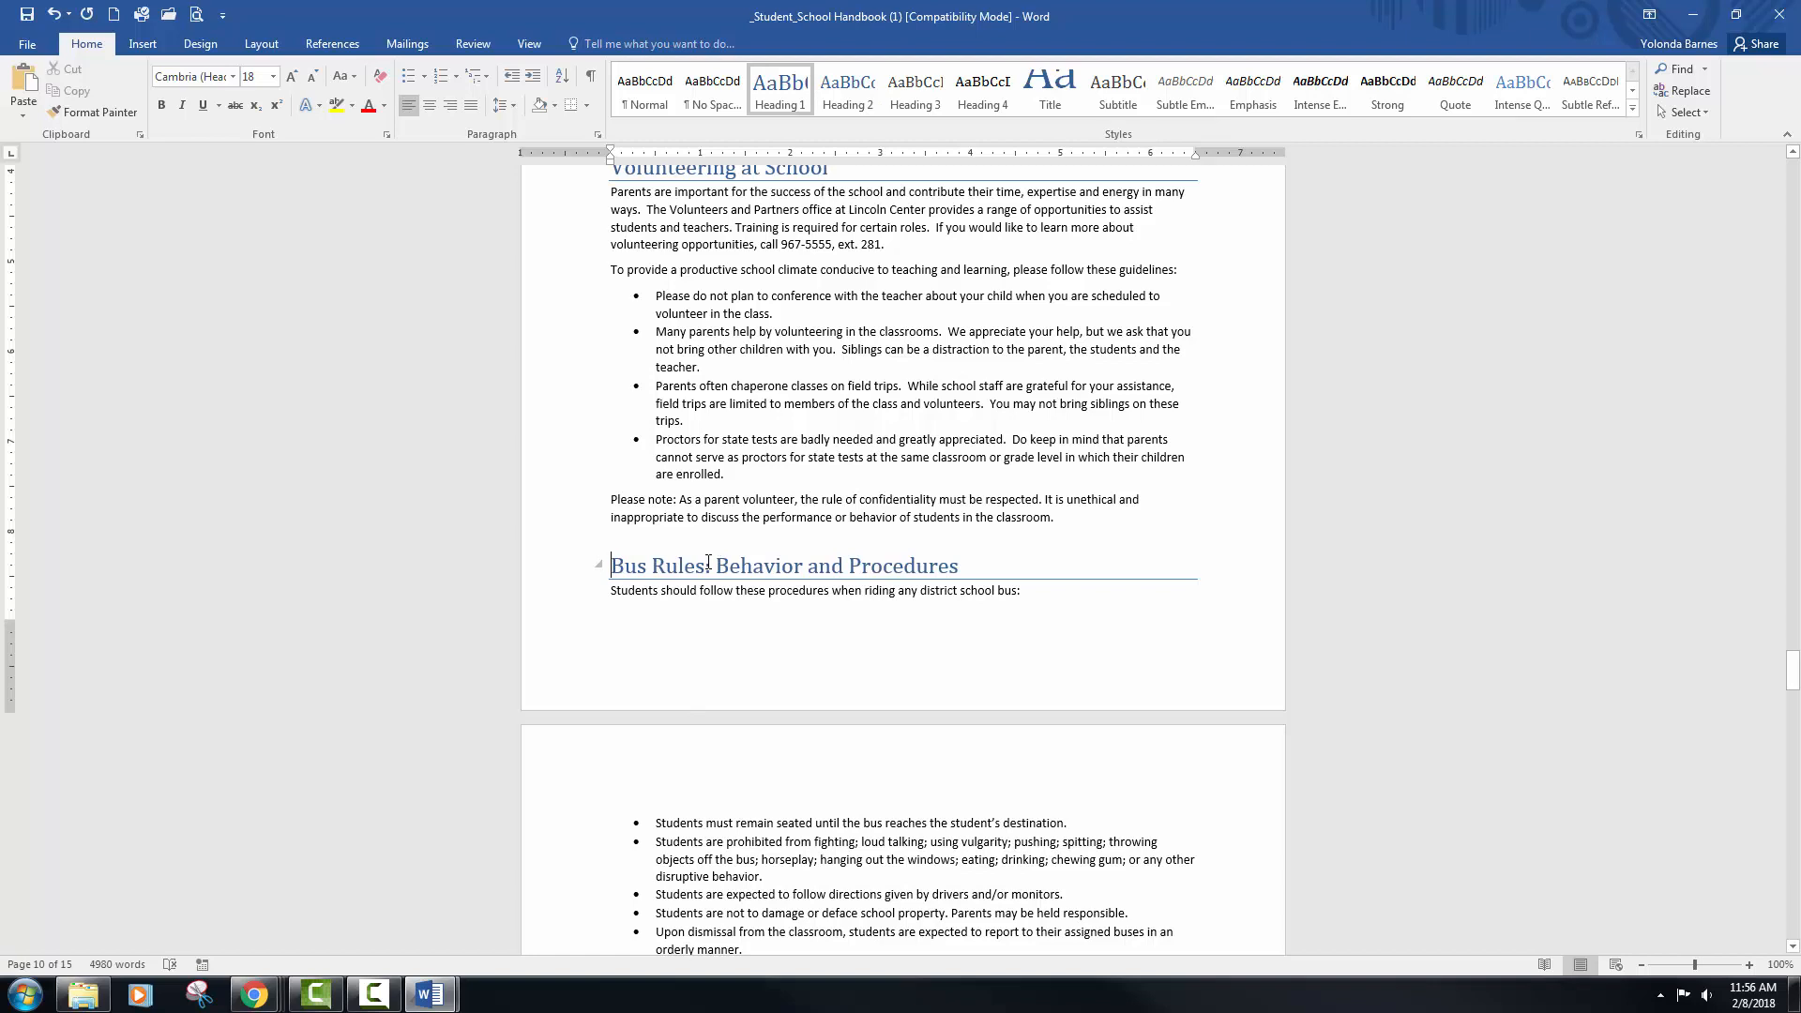
key(ctrl+Return)
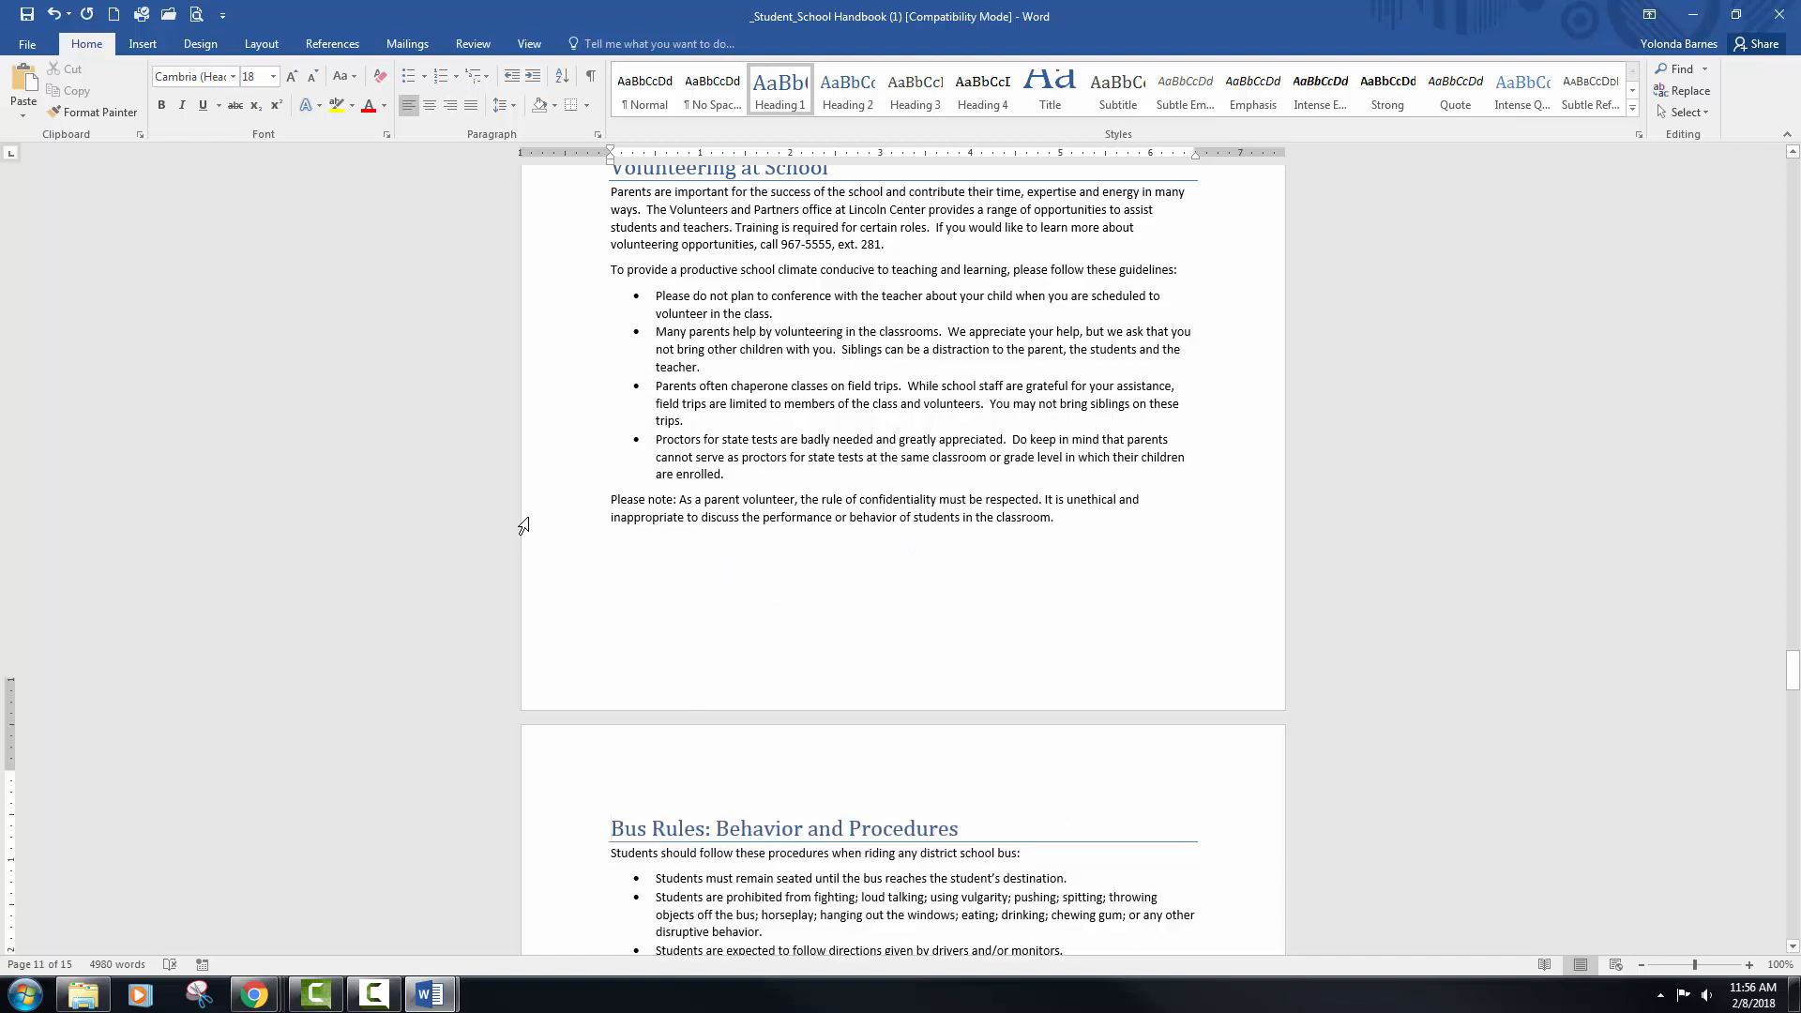
Insert a page break before the Exceptional Children Program Placement heading
scroll(524, 525, down, 3)
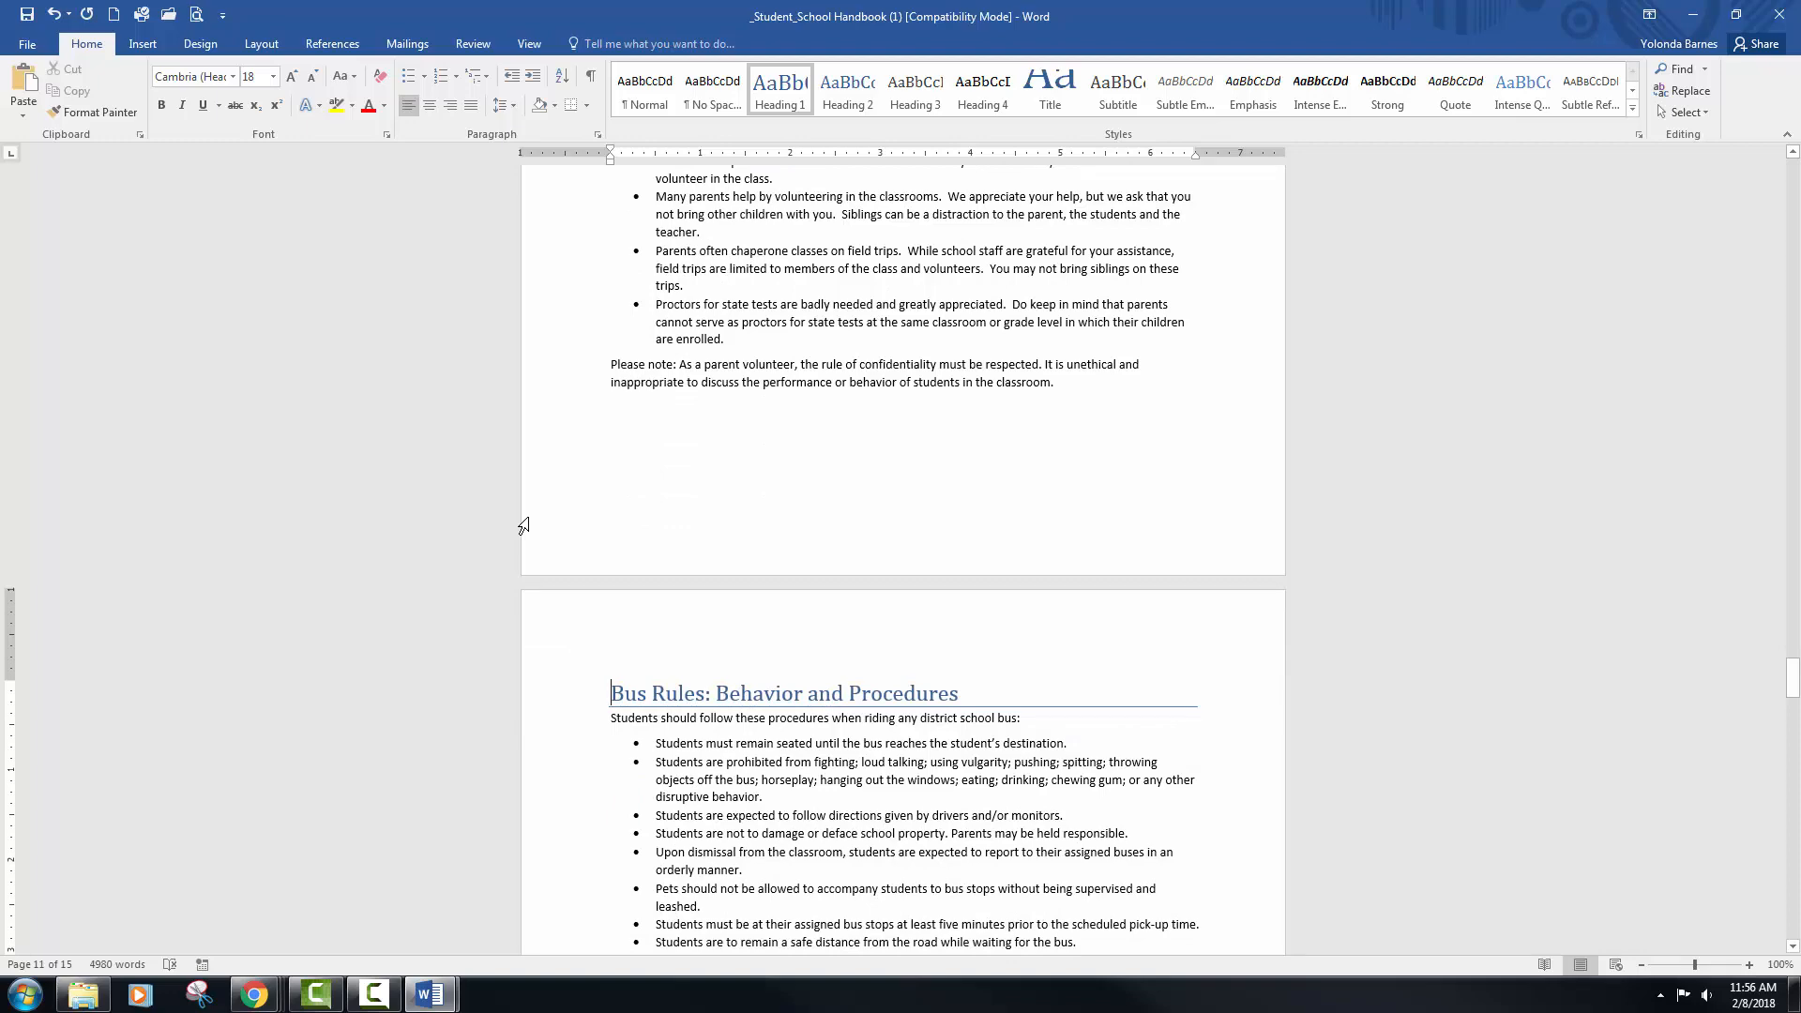
scroll(523, 525, down, 3)
scroll(742, 559, down, 20)
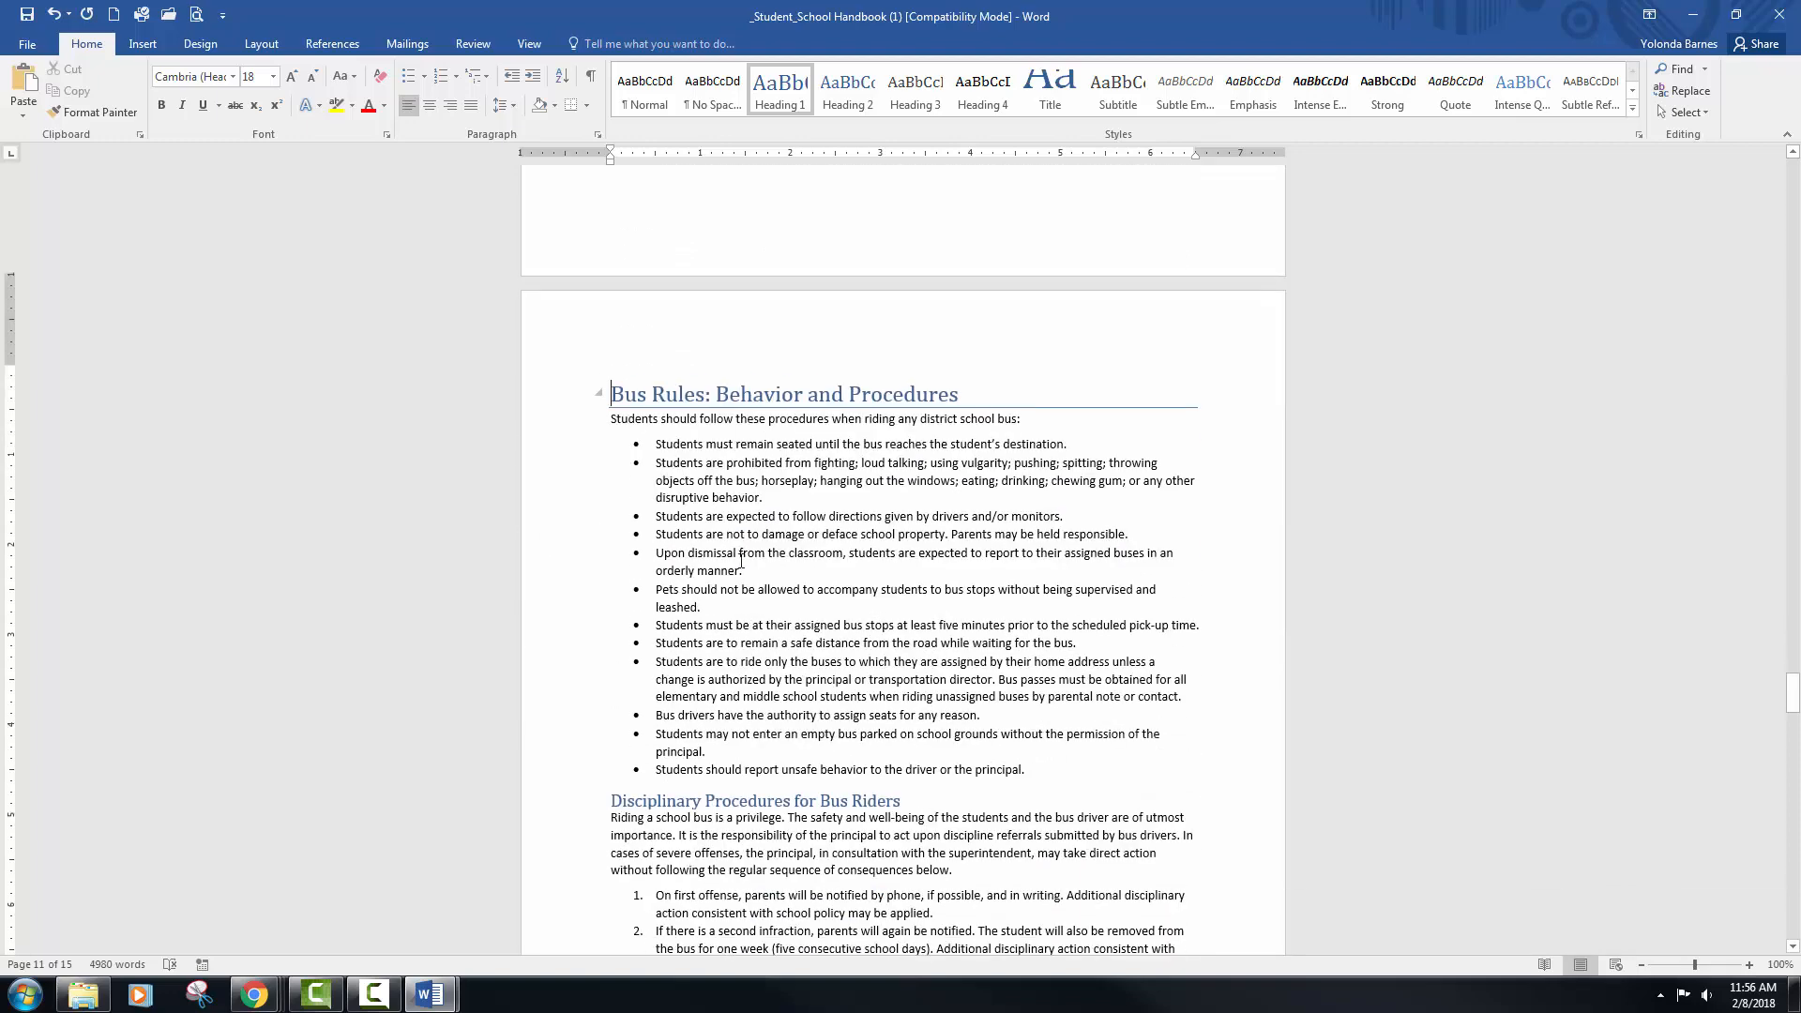
scroll(735, 565, down, 18)
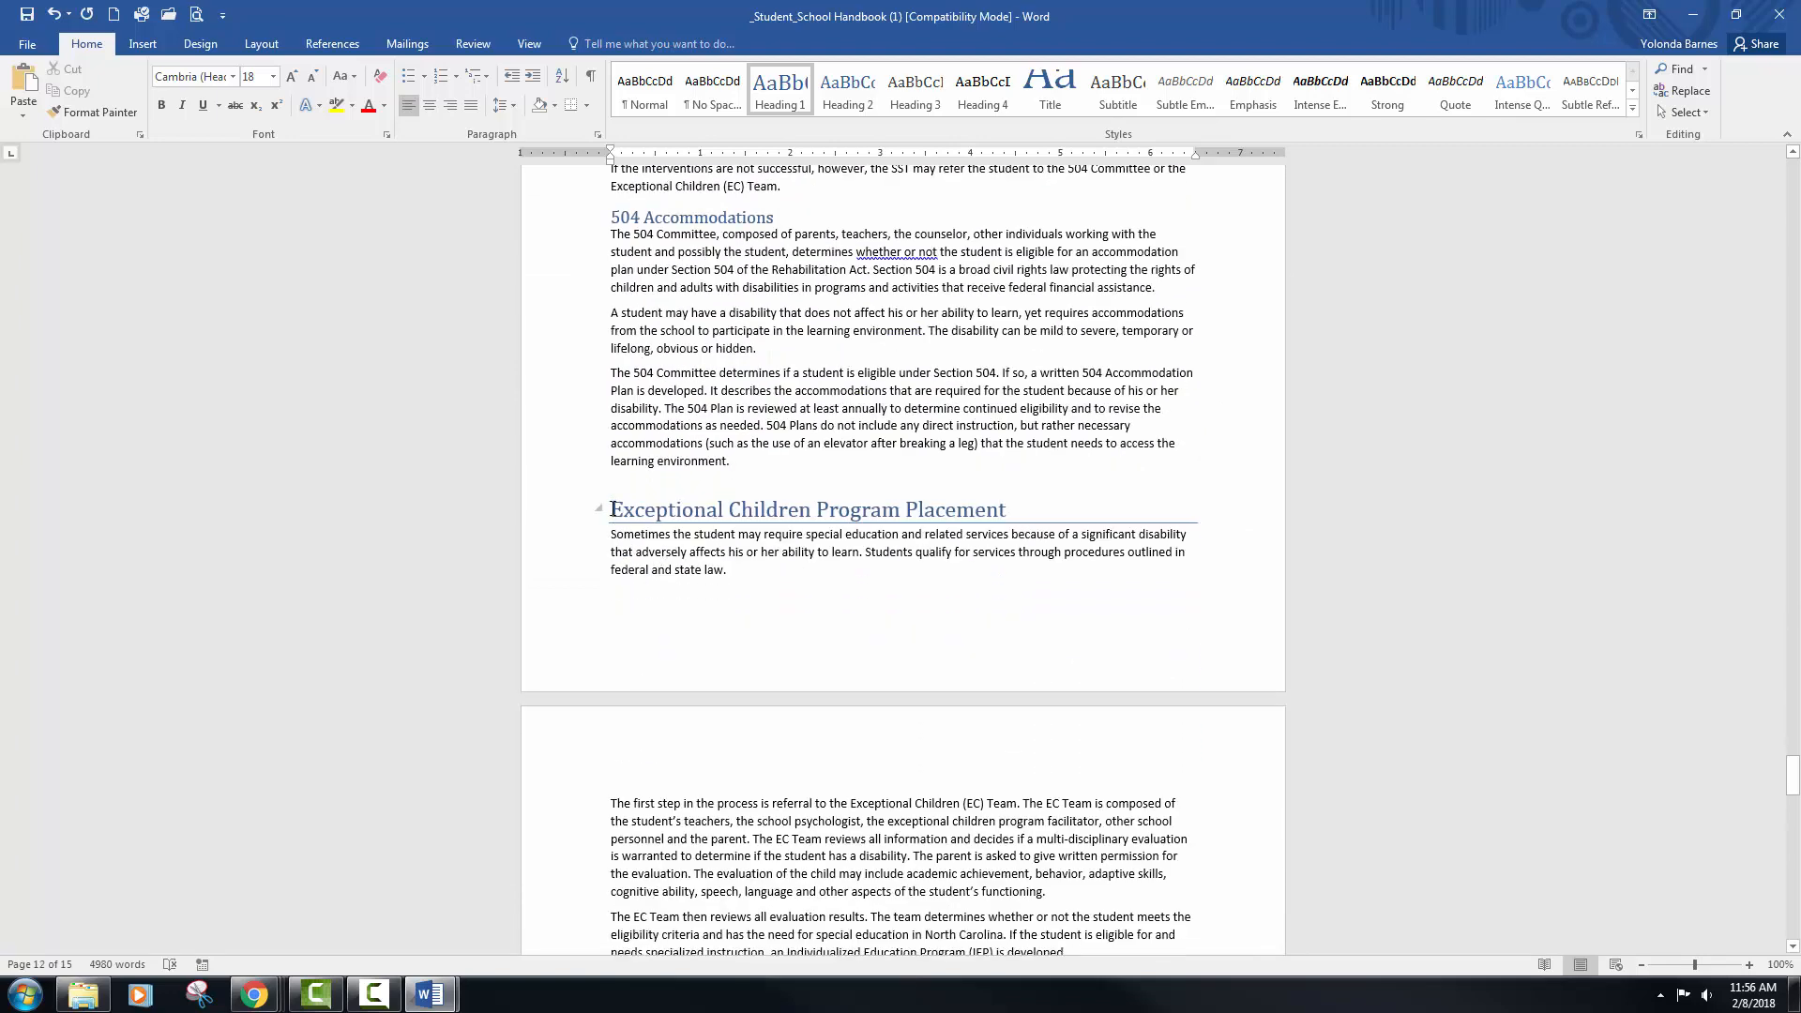
click(613, 509)
key(ctrl+Return)
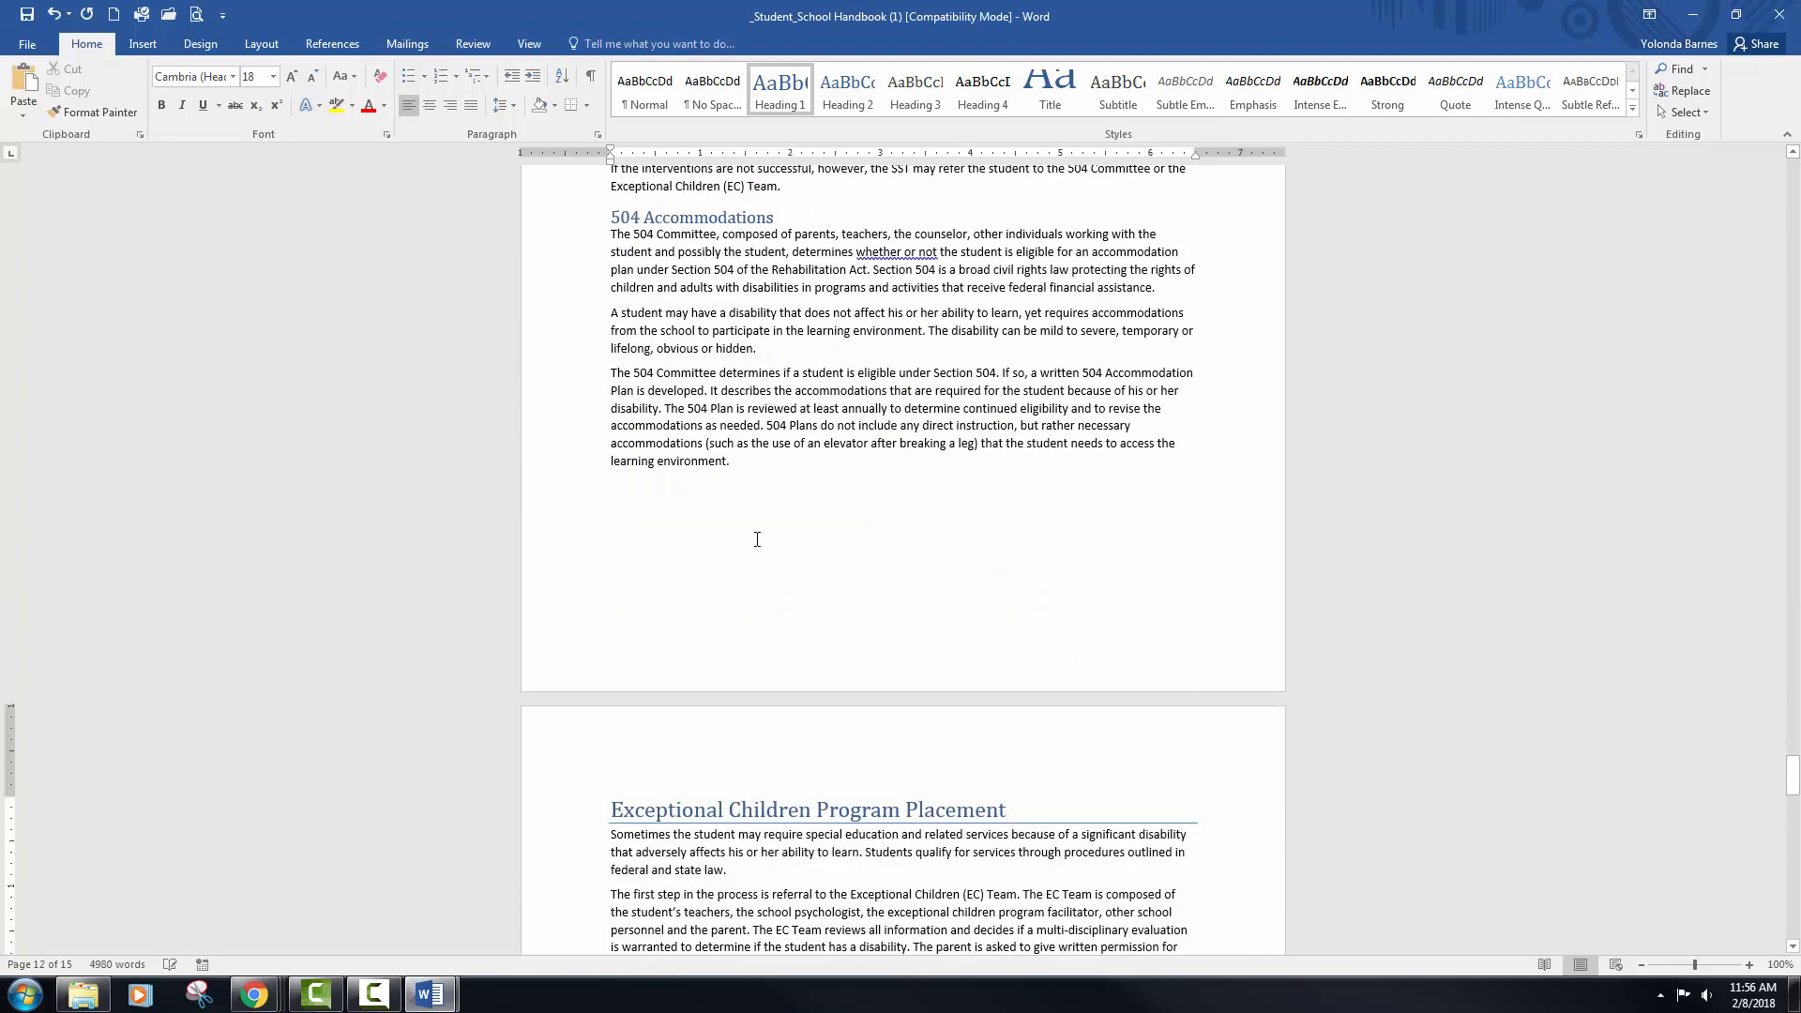
Insert a page break before the Glossary of Selected Educational Abbreviations heading
scroll(753, 538, down, 3)
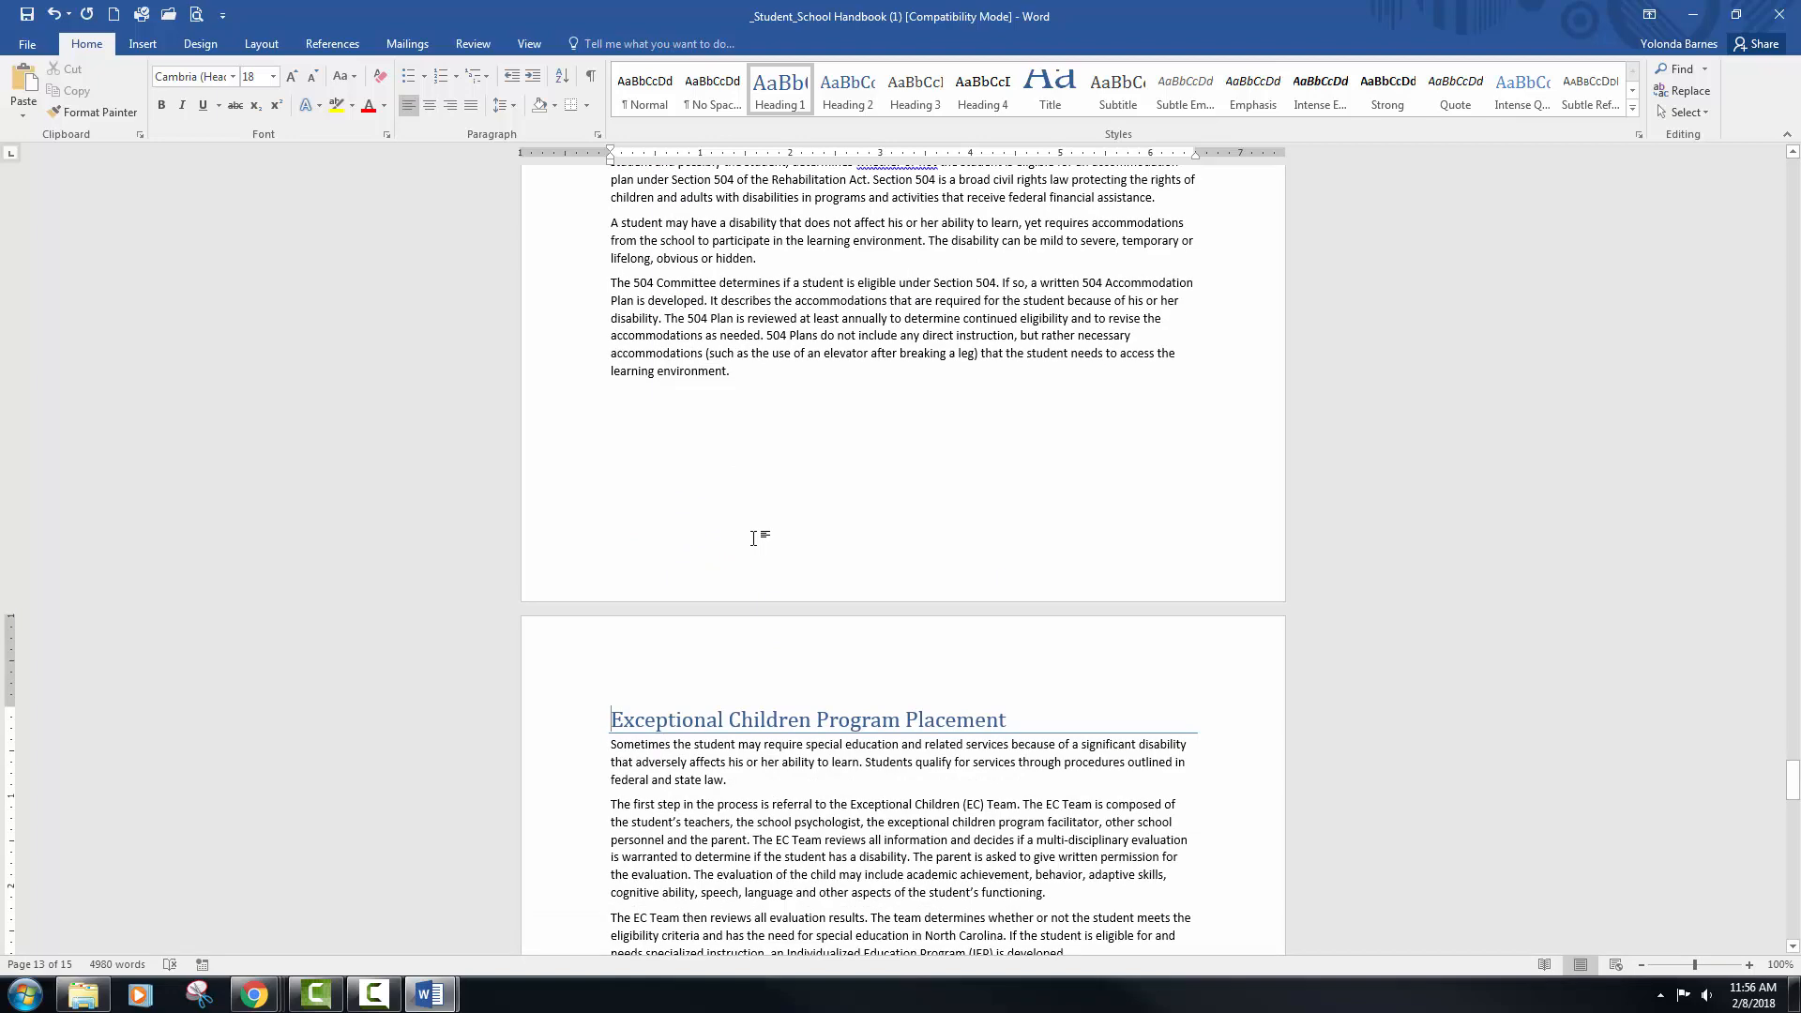
scroll(755, 539, down, 8)
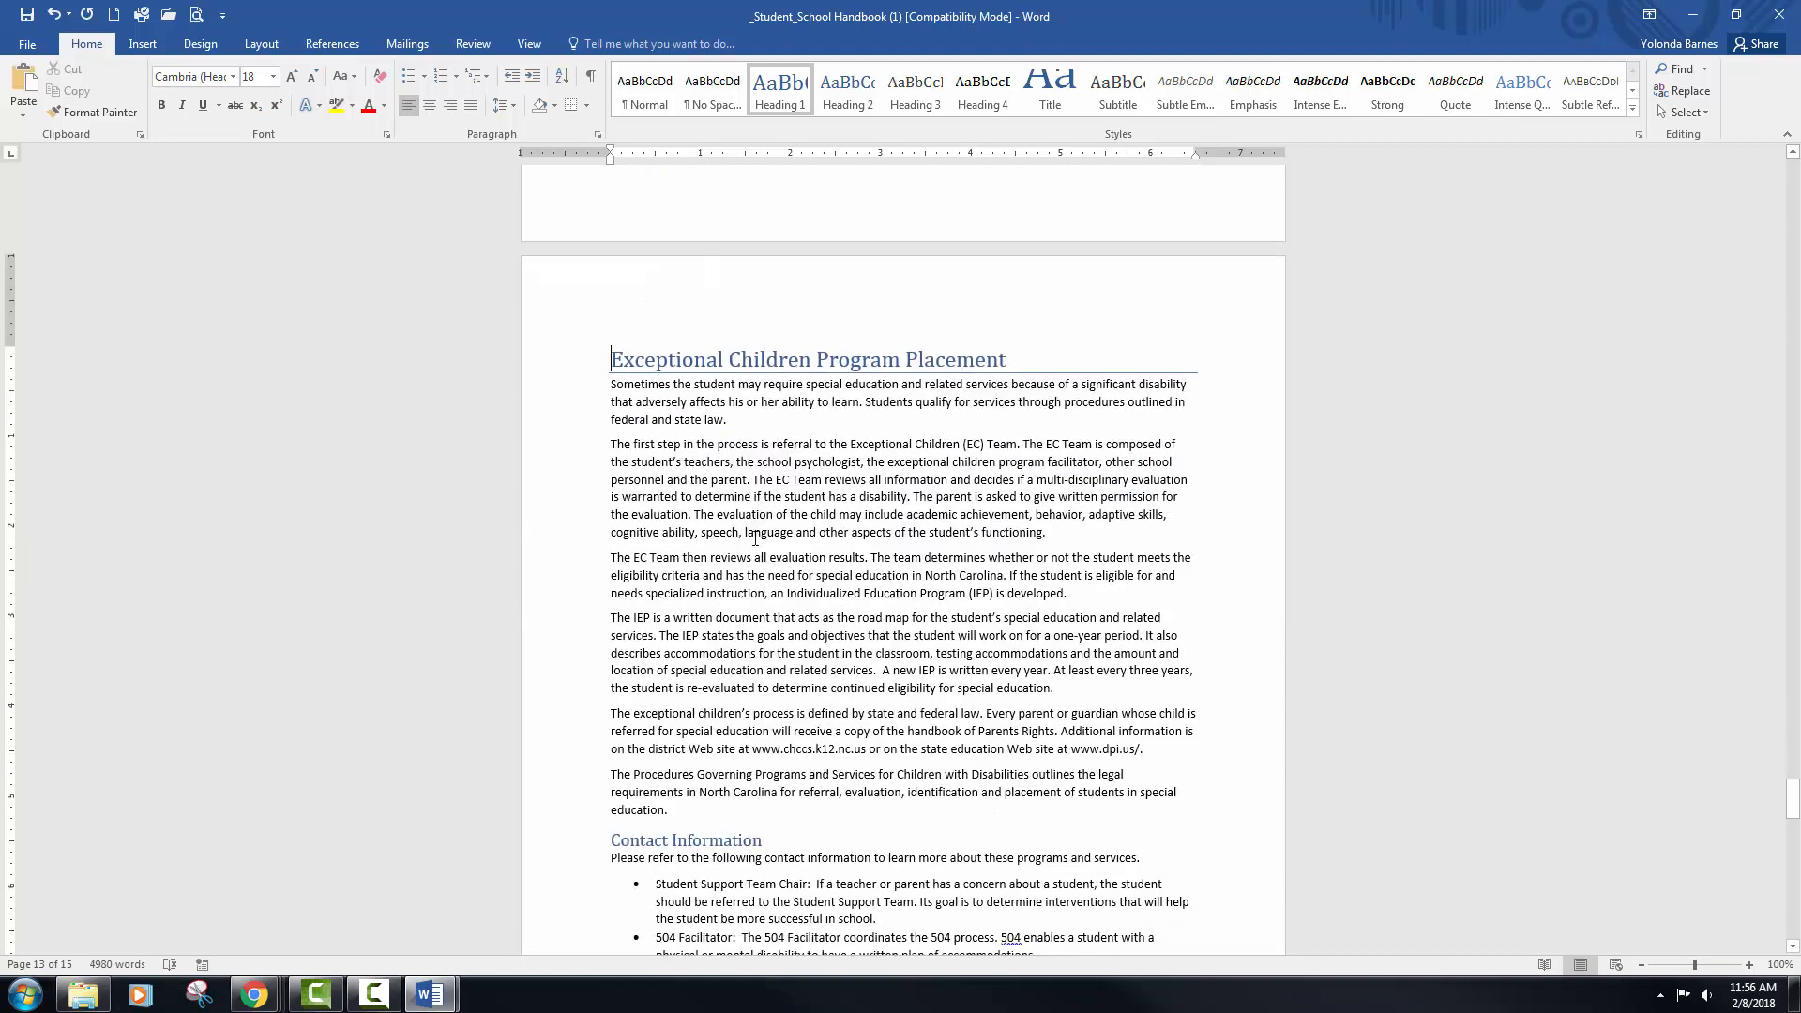
scroll(755, 538, down, 11)
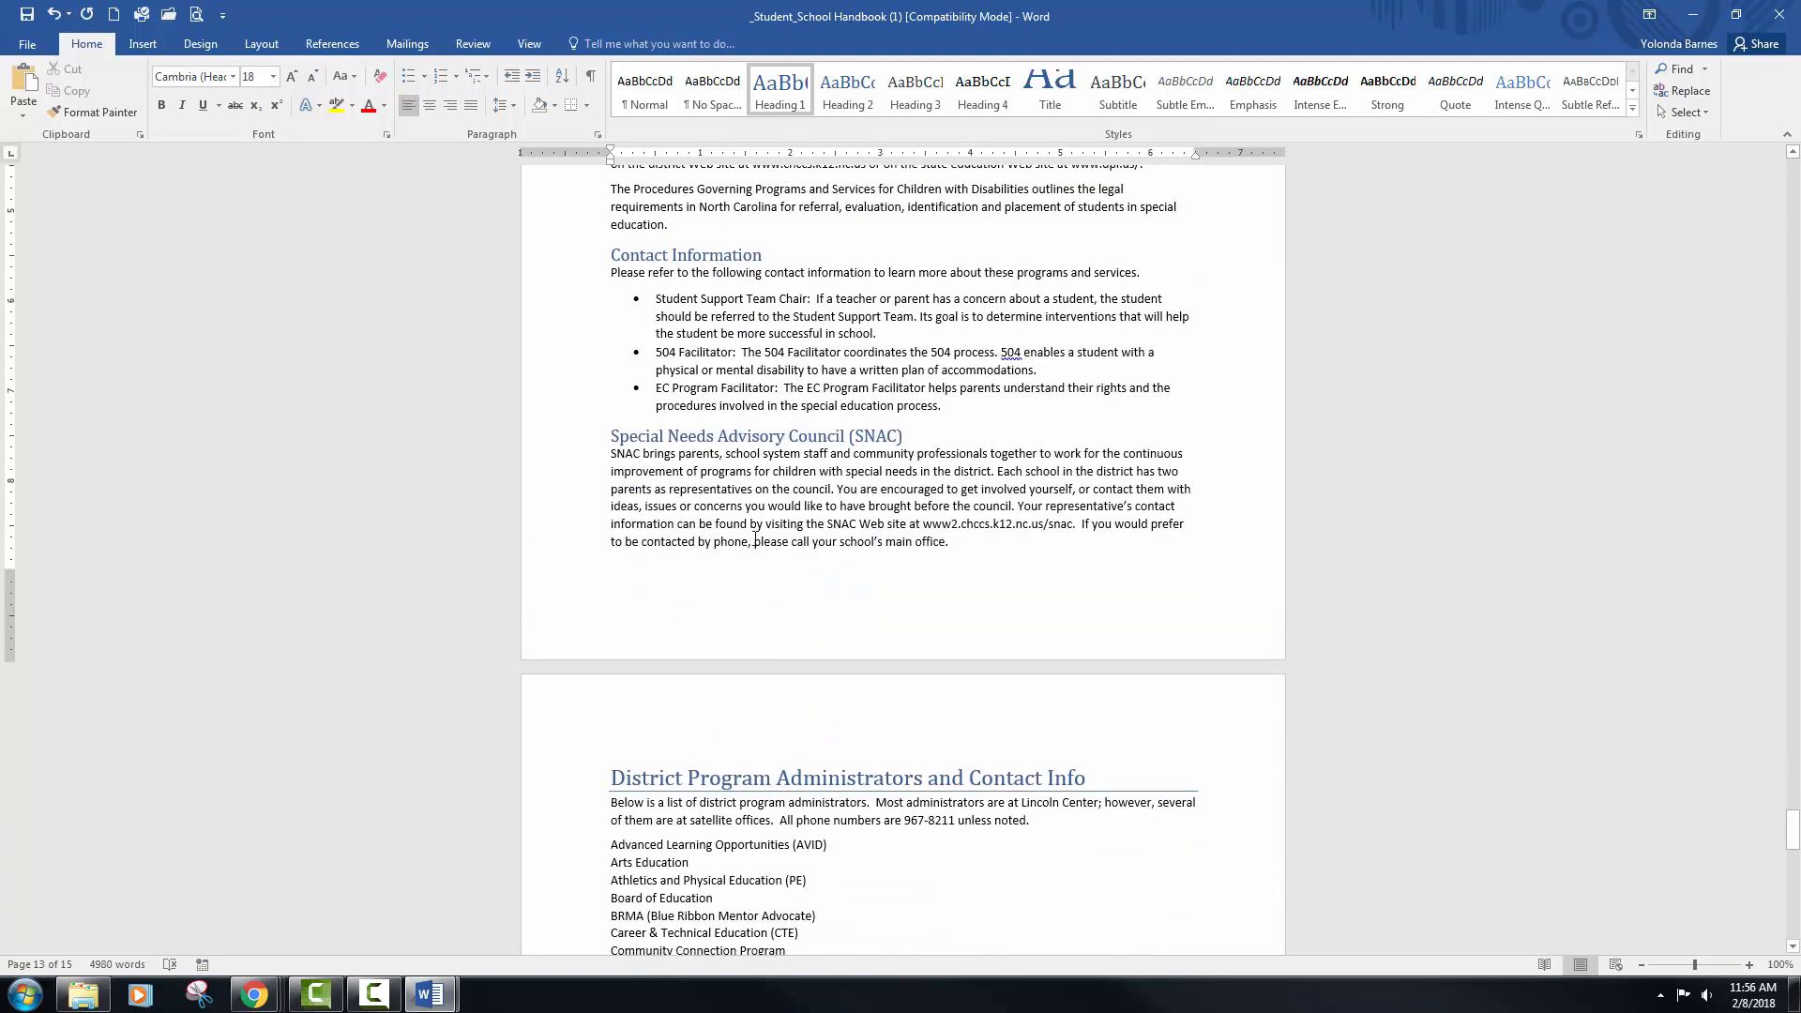
scroll(755, 538, down, 11)
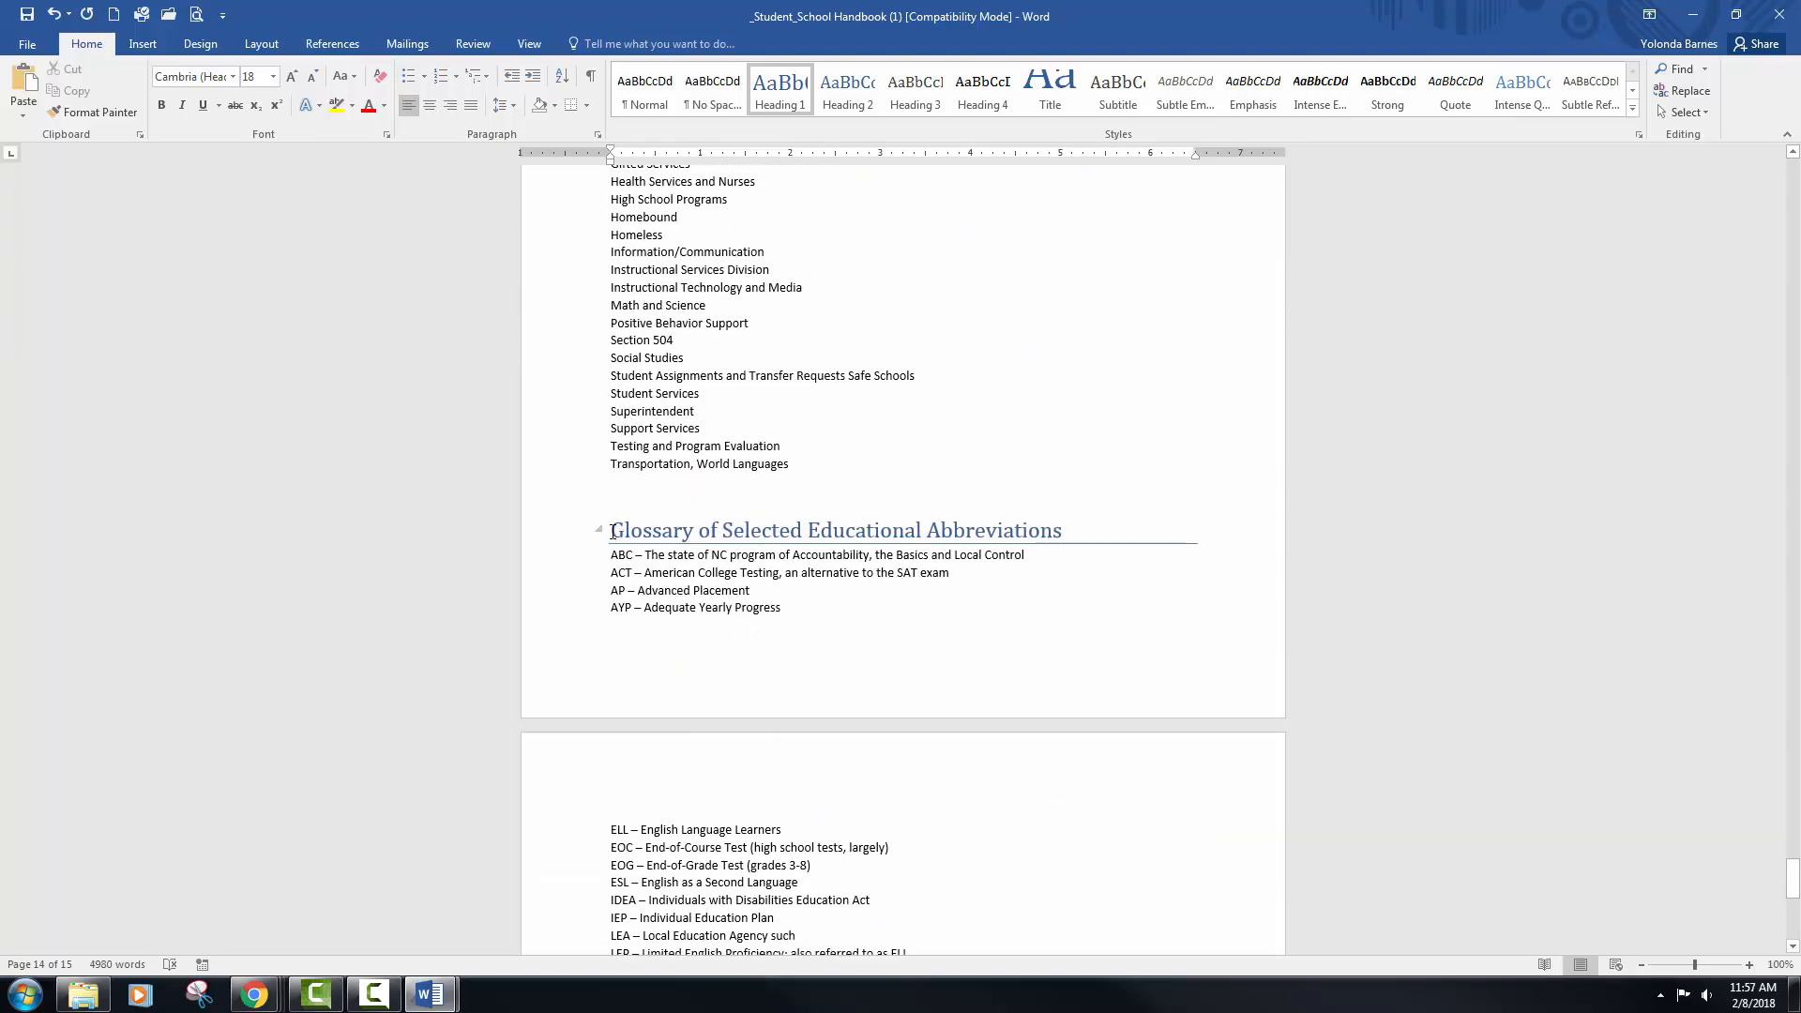
click(612, 532)
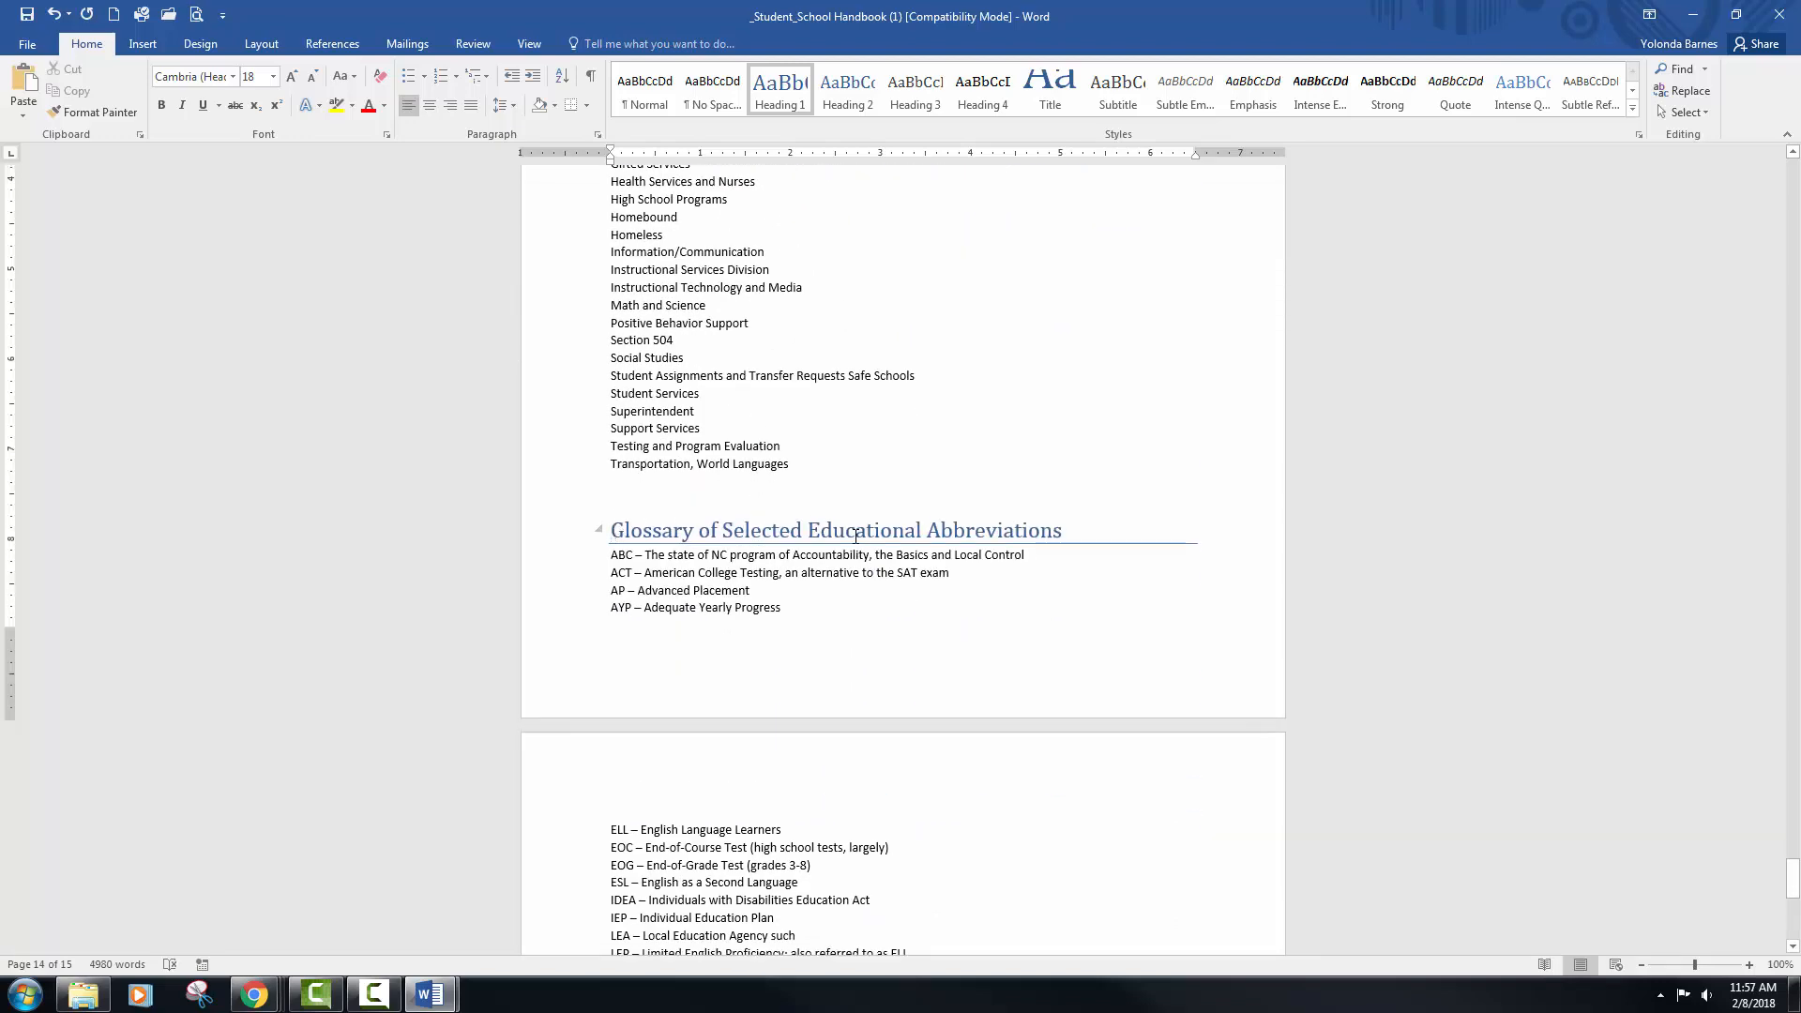
key(ctrl+Return)
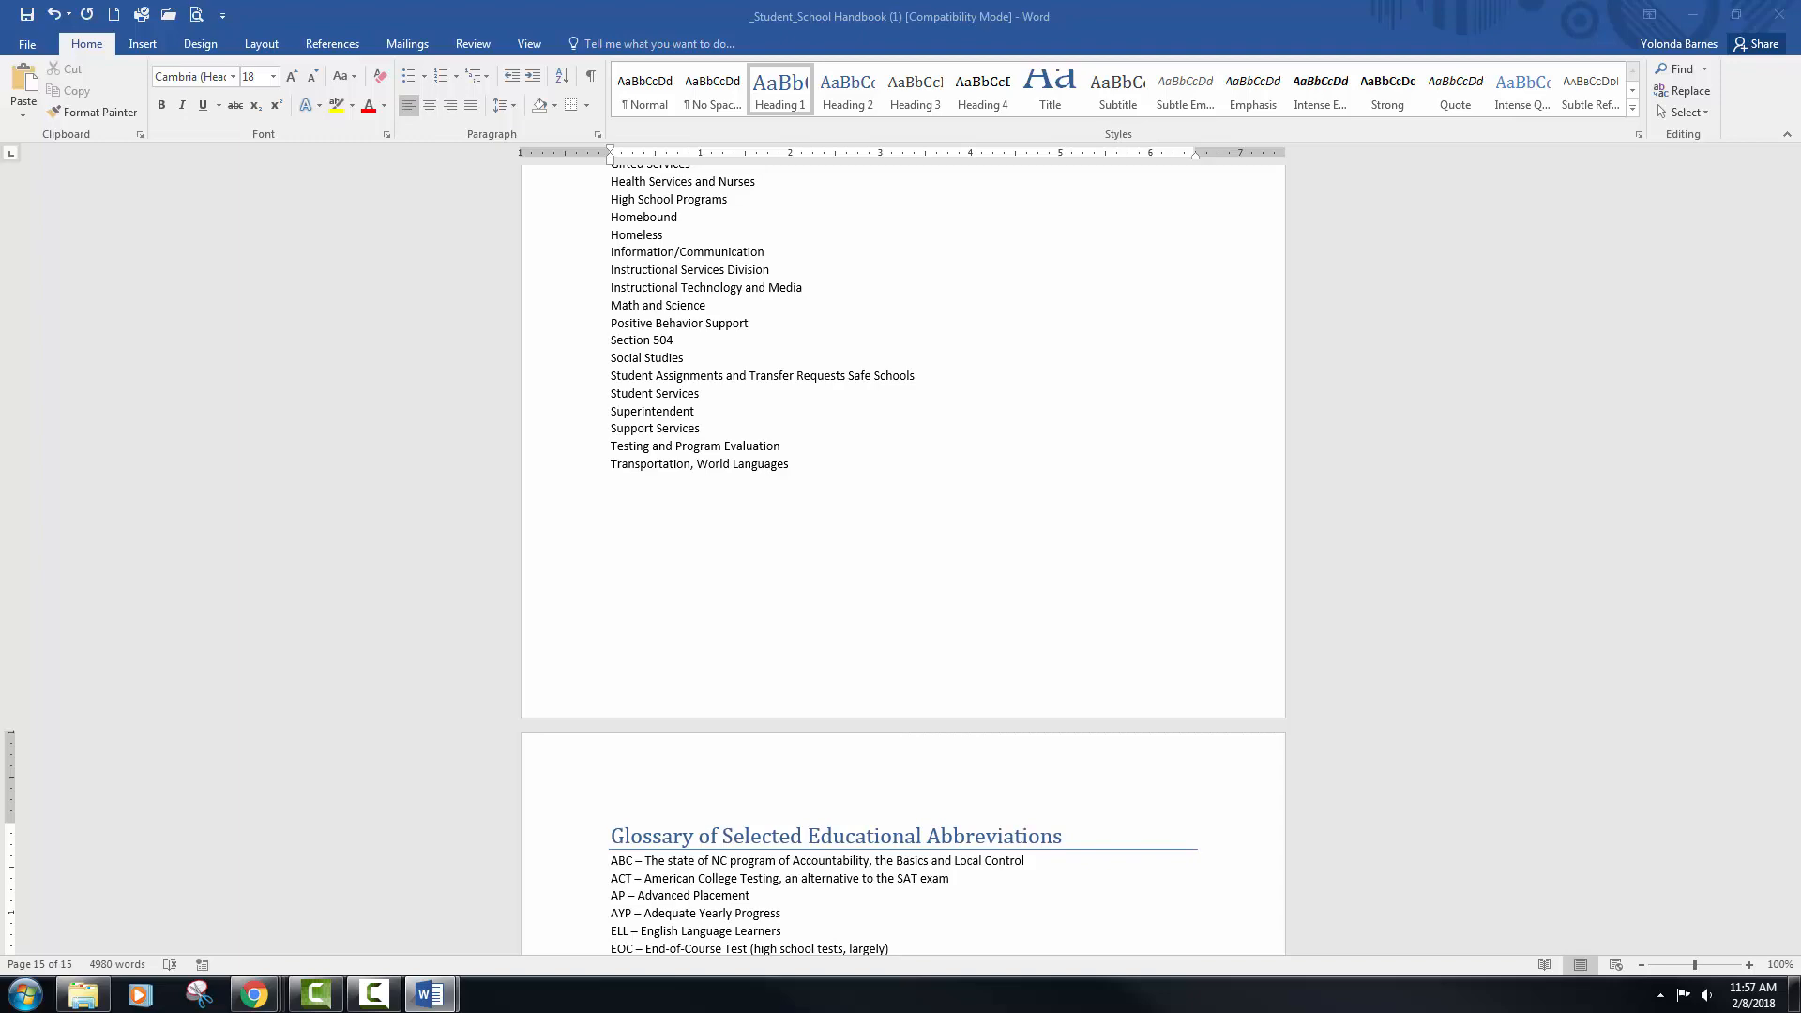
Bring up the Table of Contents instructions document, check the remaining steps after the page breaks, and move it away again
drag(1800, 188, 1110, 142)
click(1383, 149)
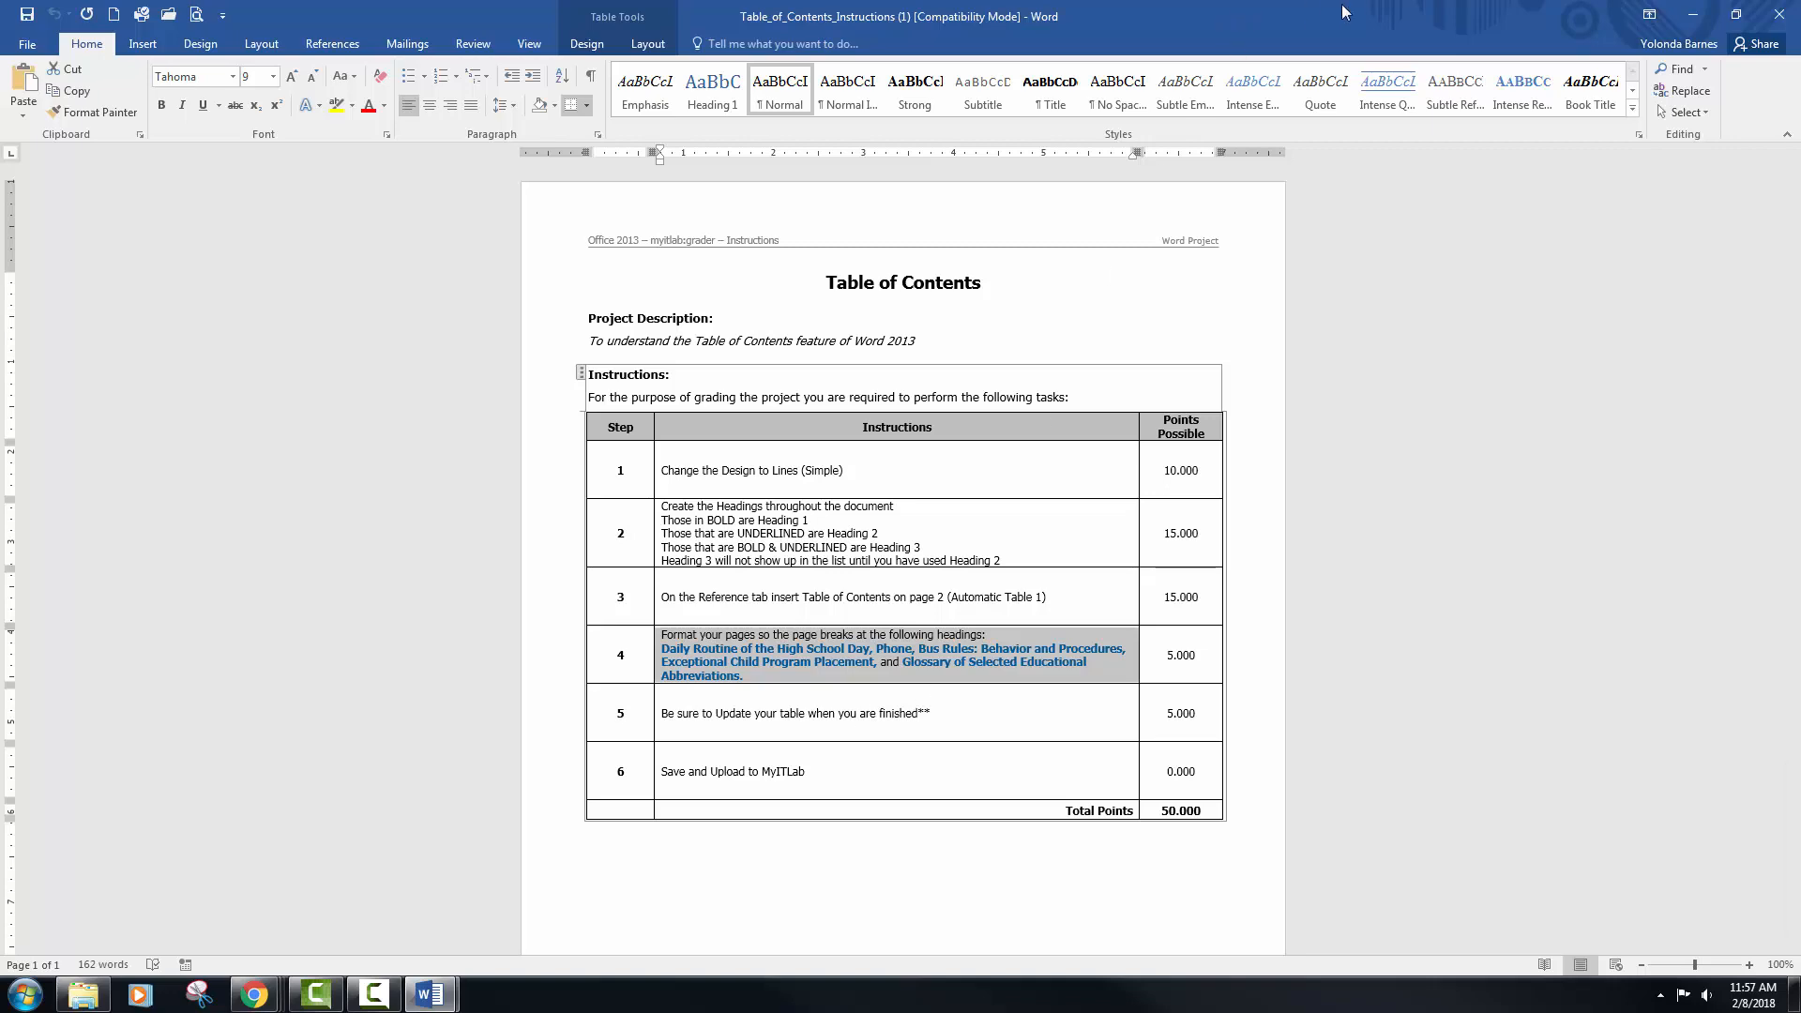
drag(1343, 11, 1800, 263)
click(699, 561)
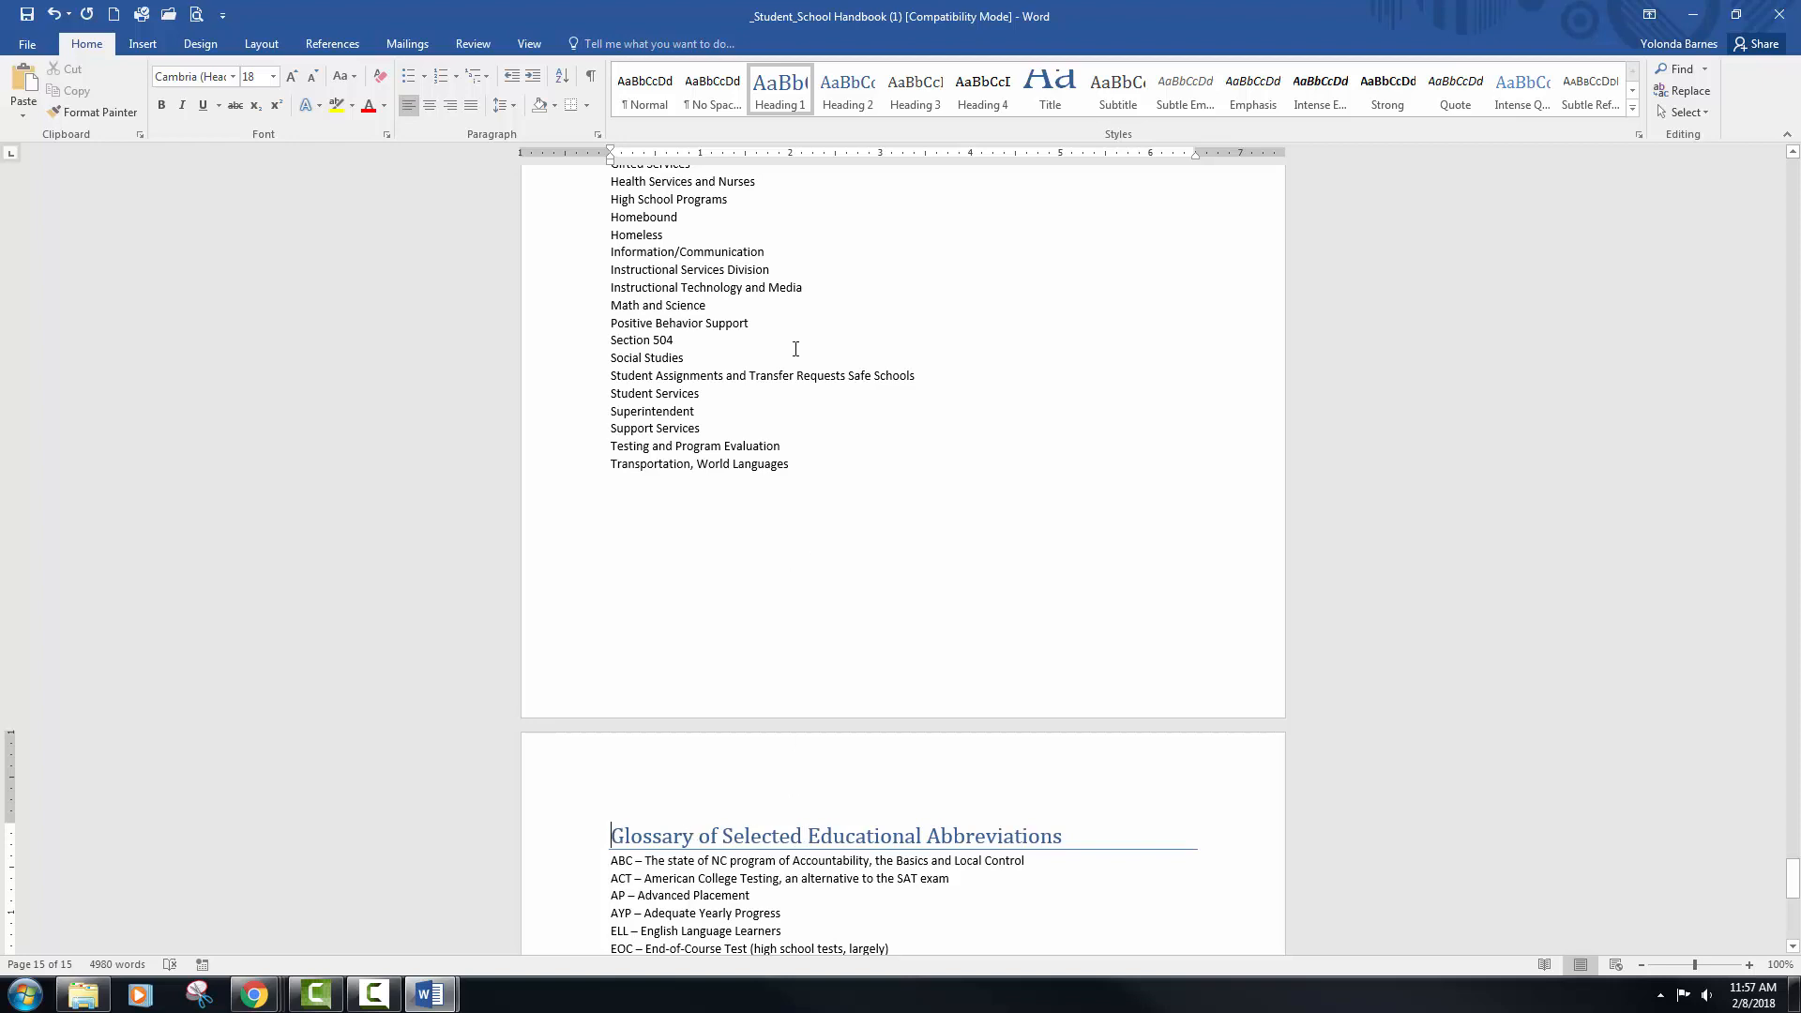
Update the entire table of contents at the beginning of the handbook, including both headings and page numbers
key(ctrl+Home)
scroll(795, 349, down, 15)
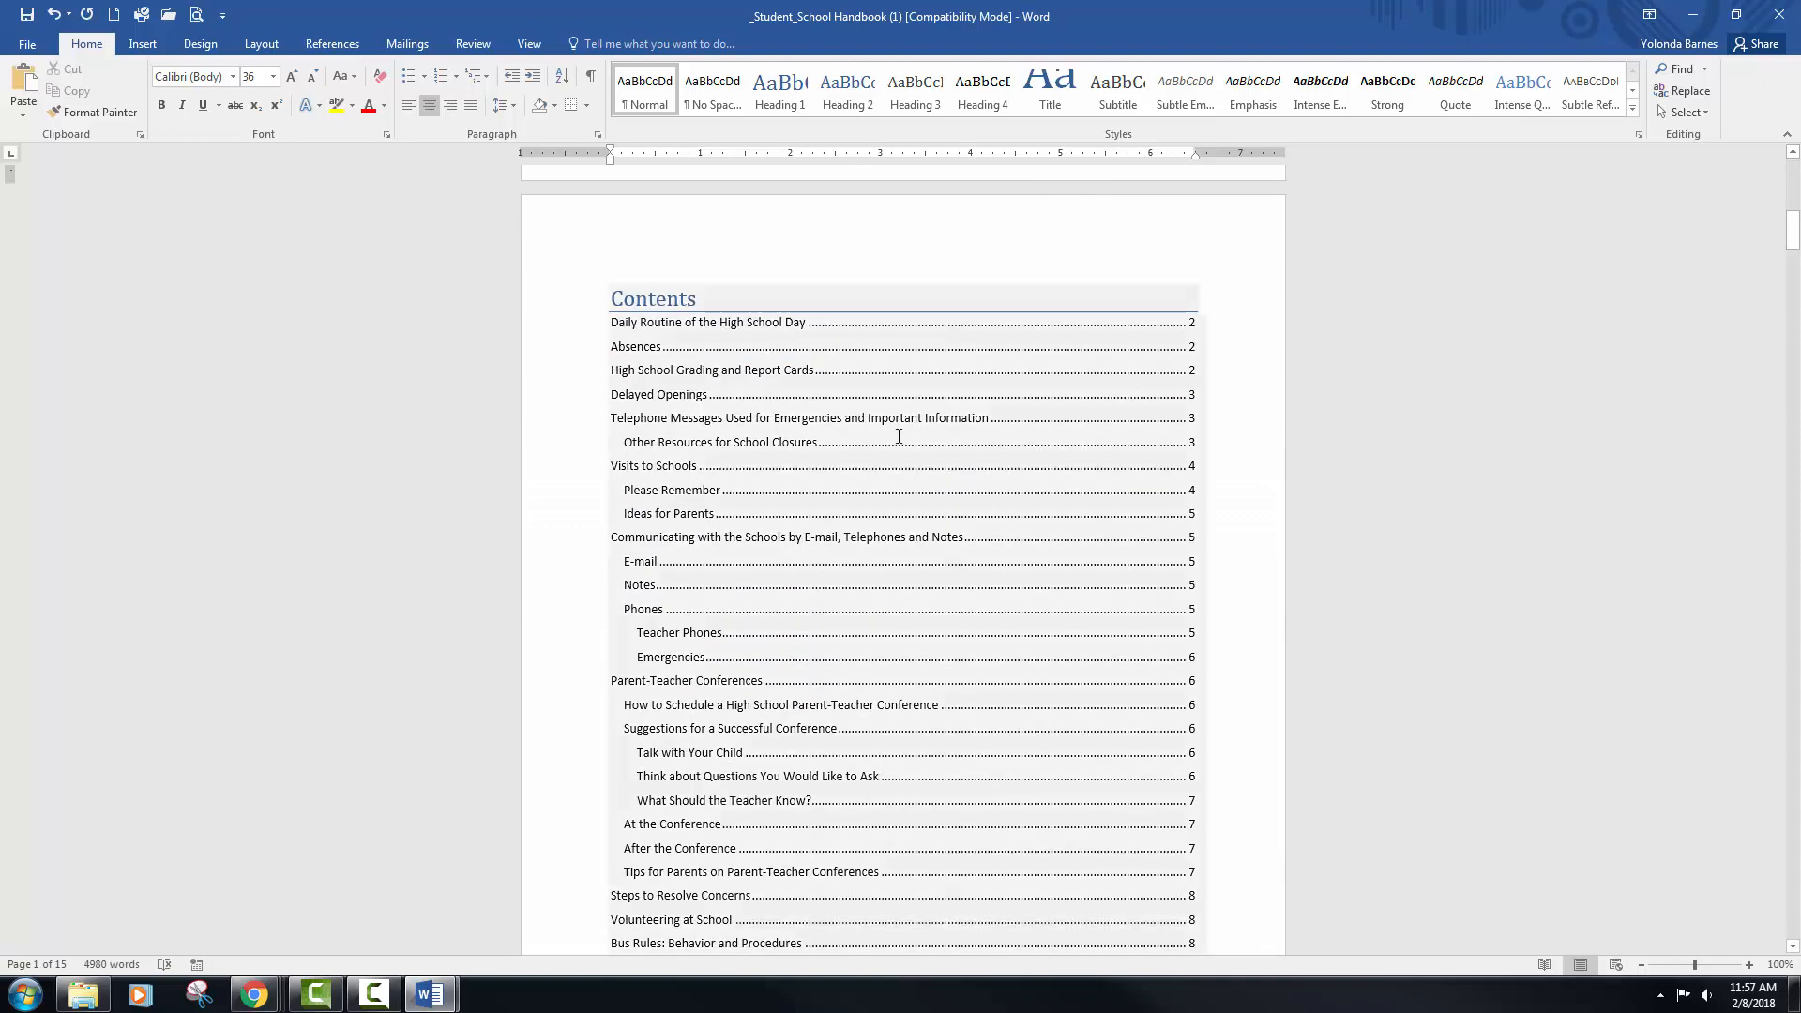
click(956, 372)
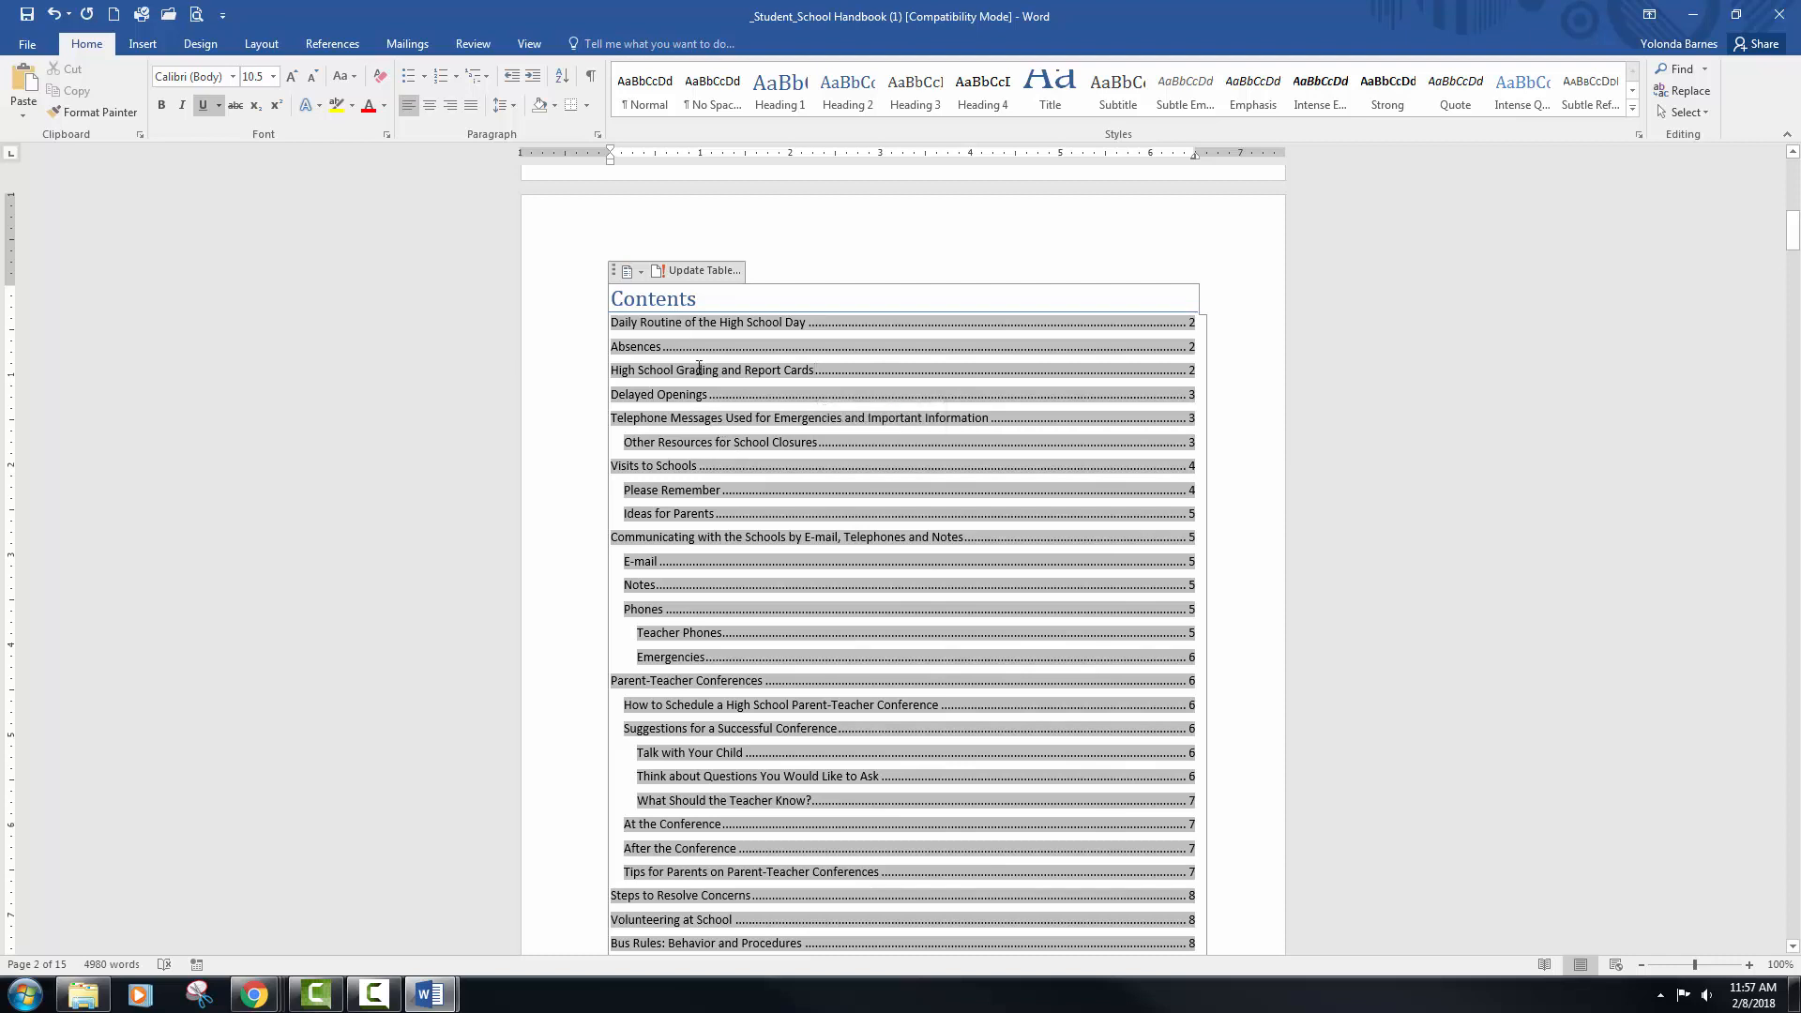
click(716, 276)
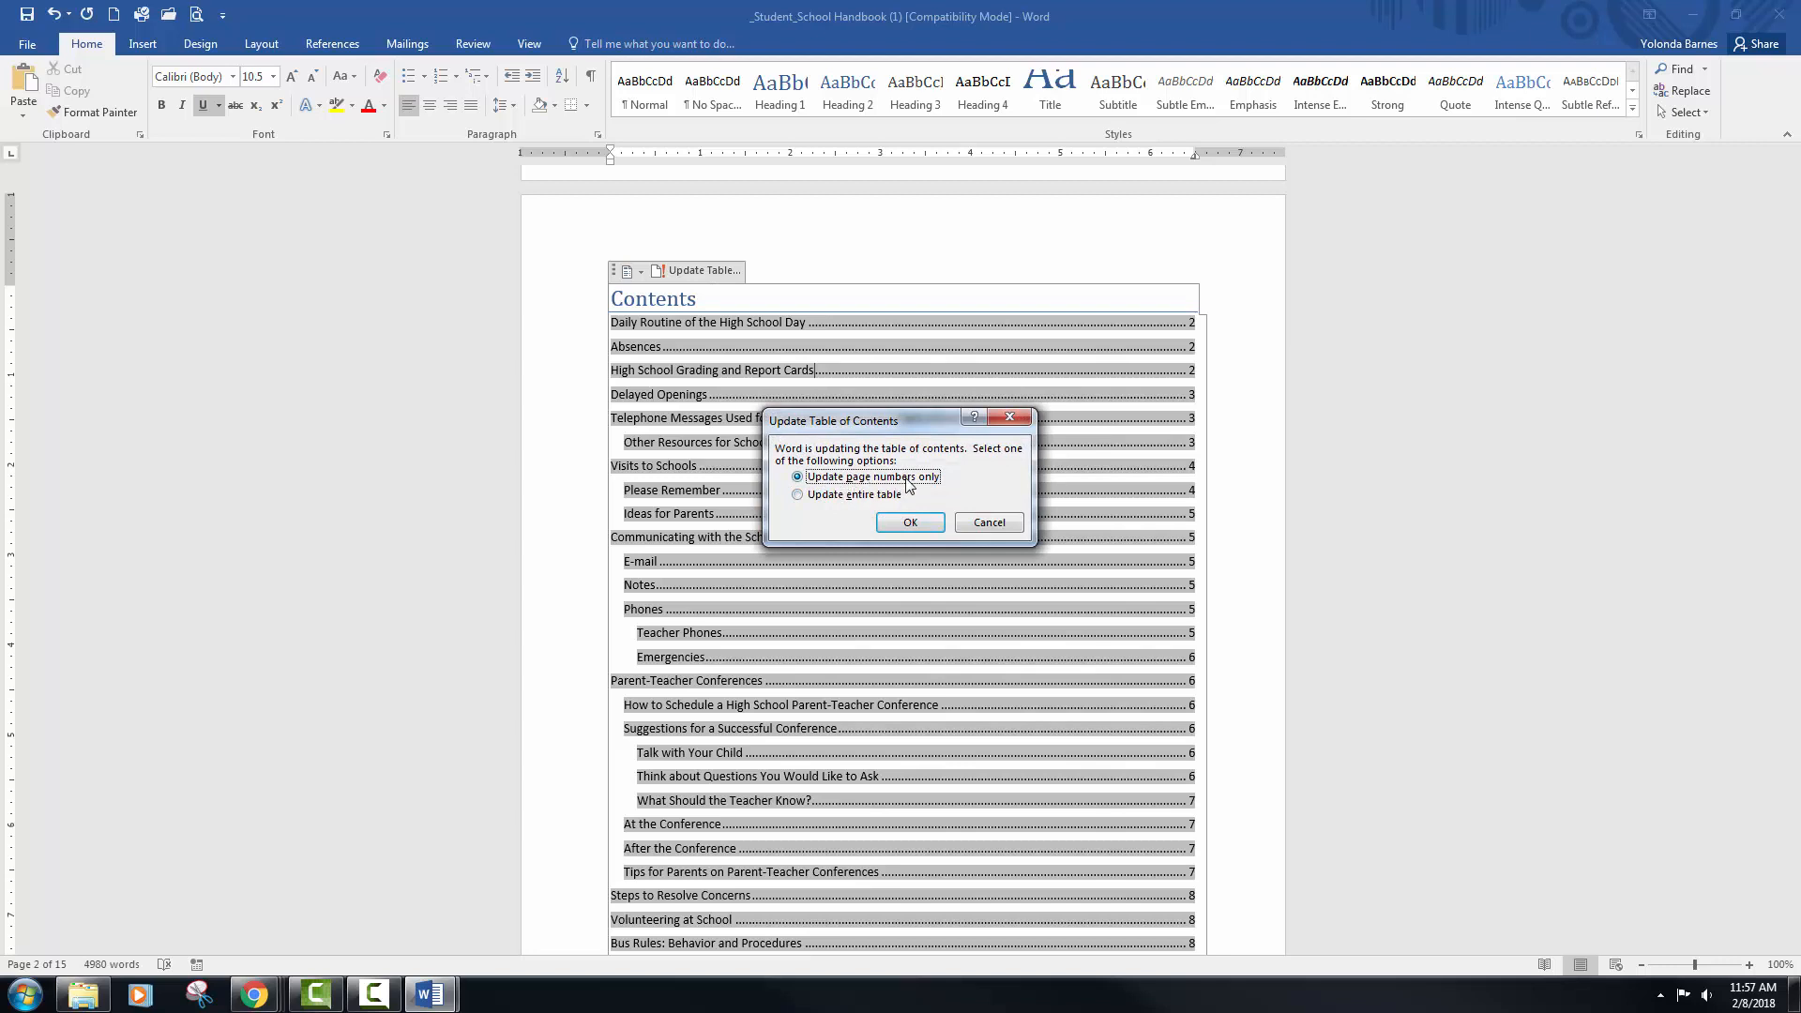
click(797, 496)
click(901, 524)
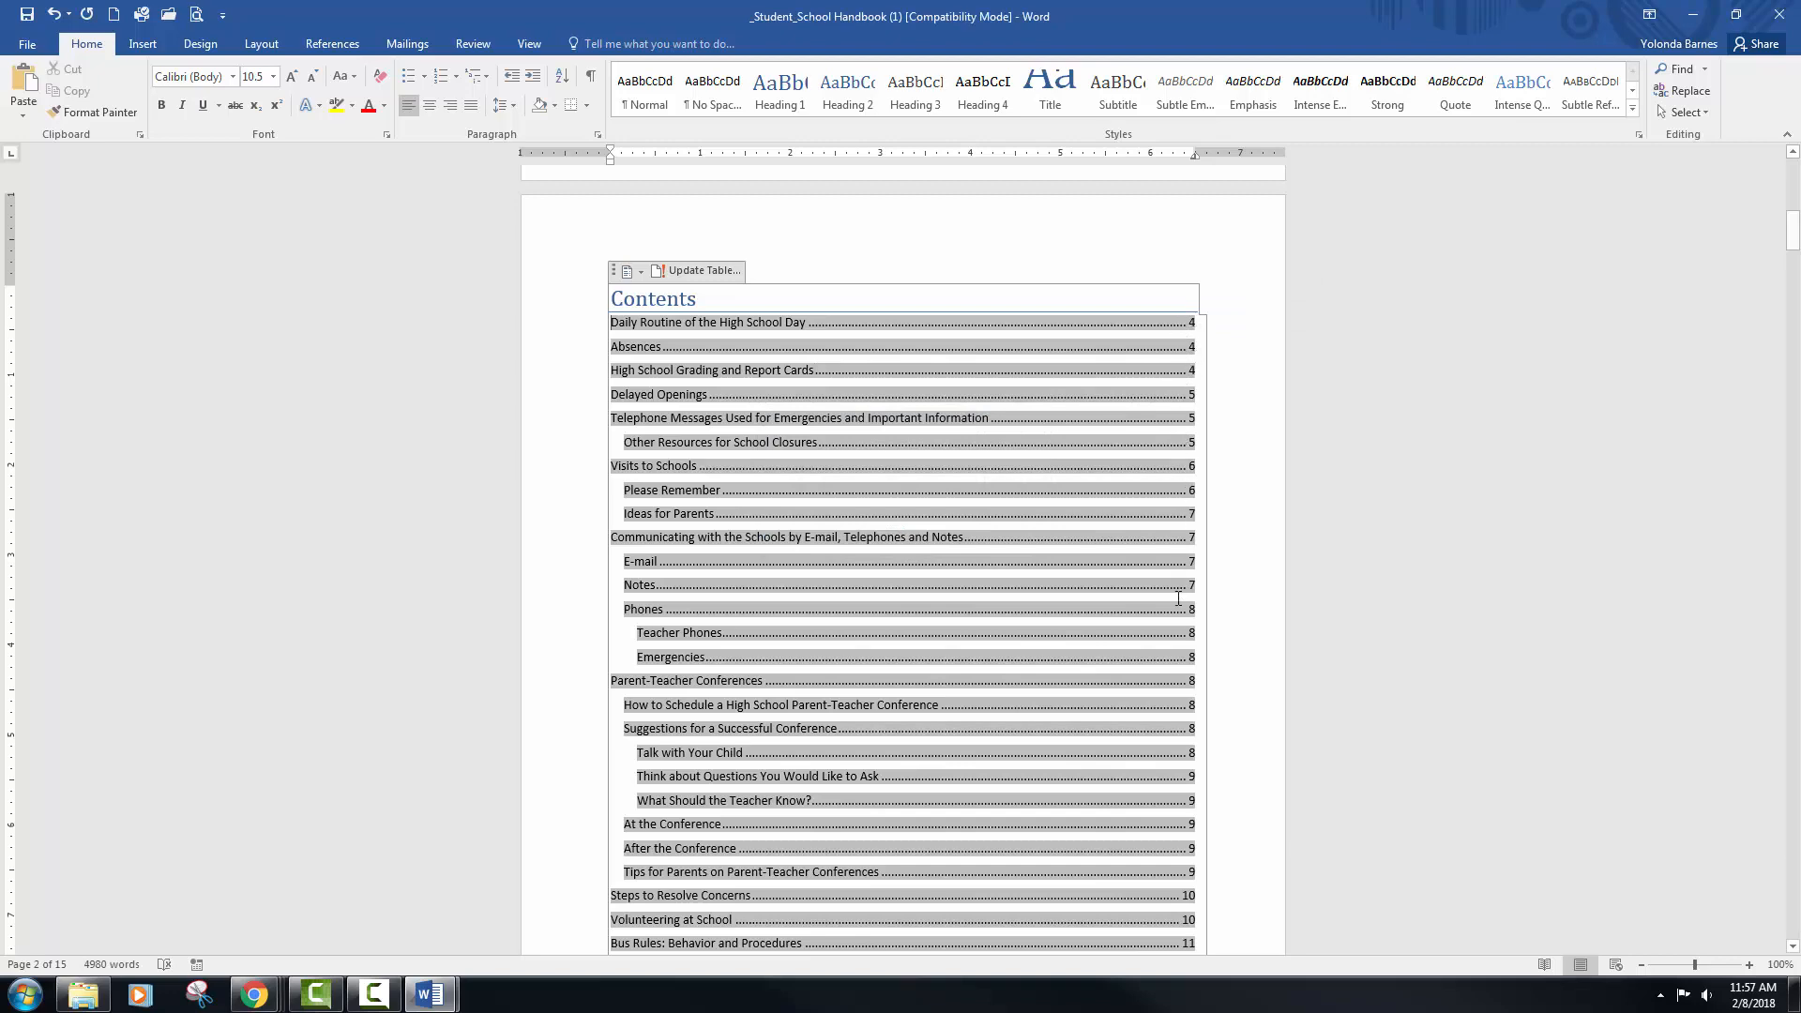
Review the updated table of contents entries and page numbers through to the Daily Routine of the High School Day section
scroll(1178, 598, down, 7)
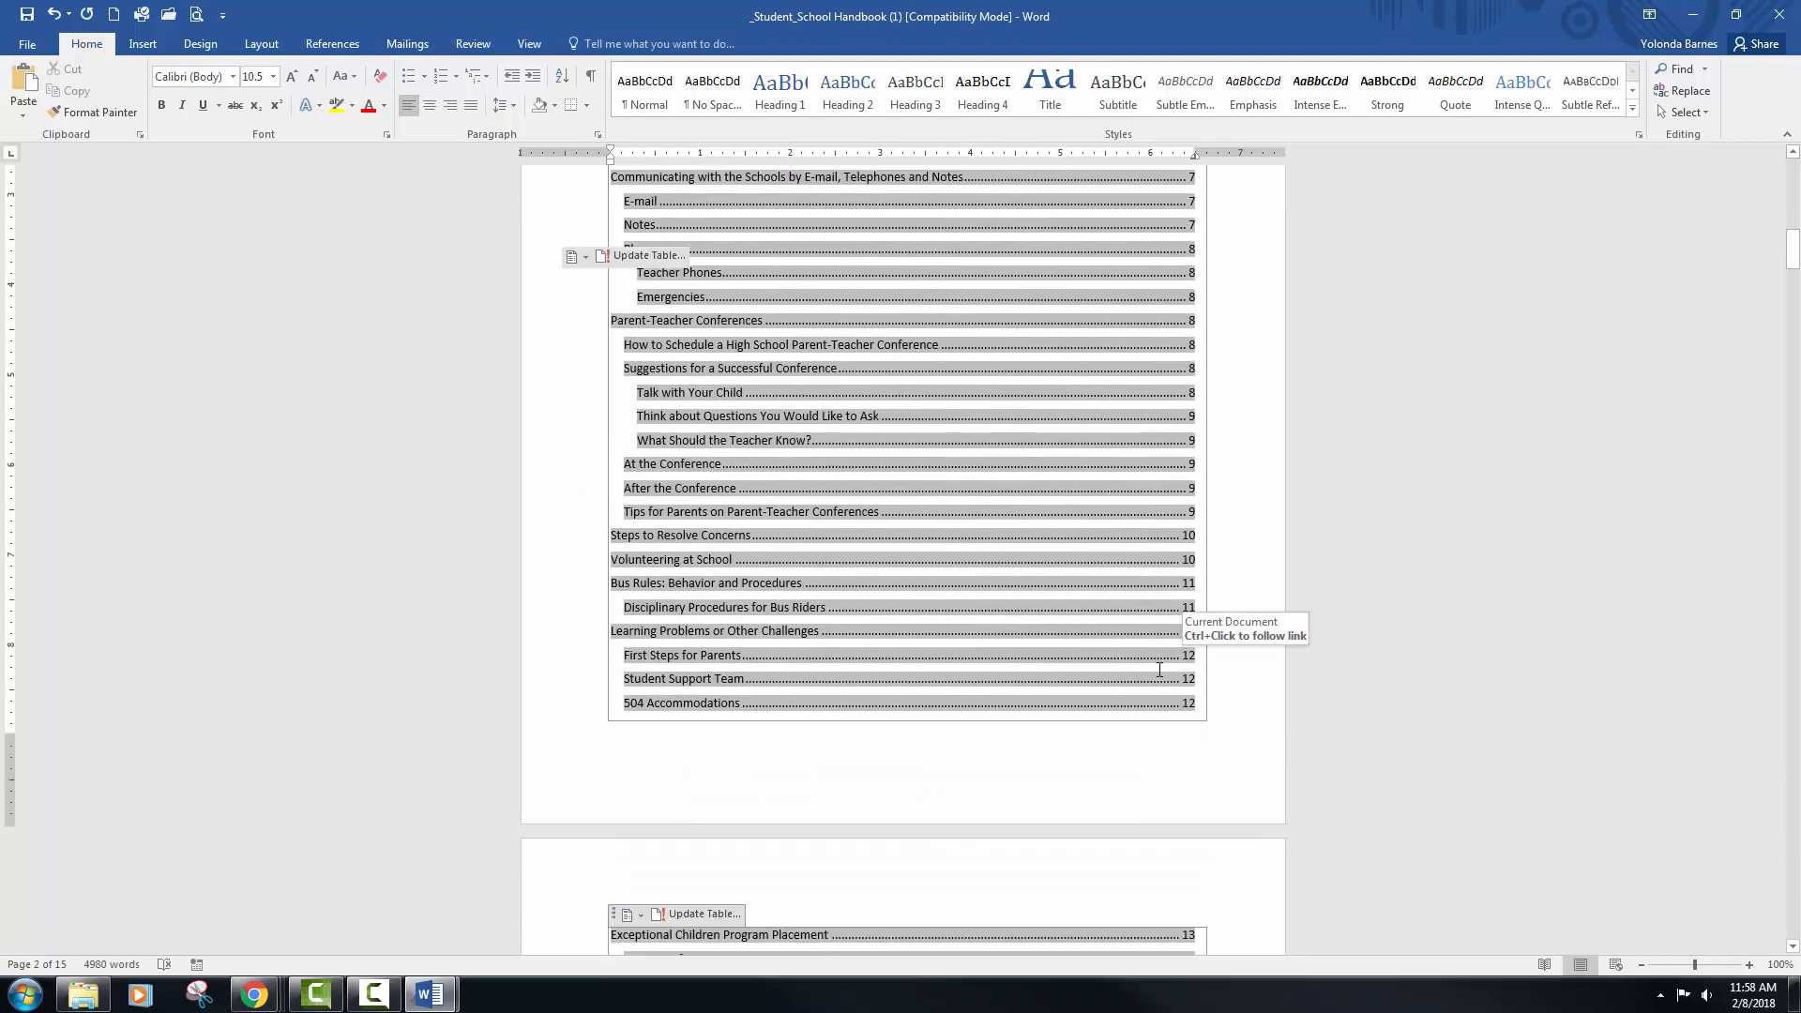
scroll(1159, 670, down, 4)
scroll(1128, 641, up, 9)
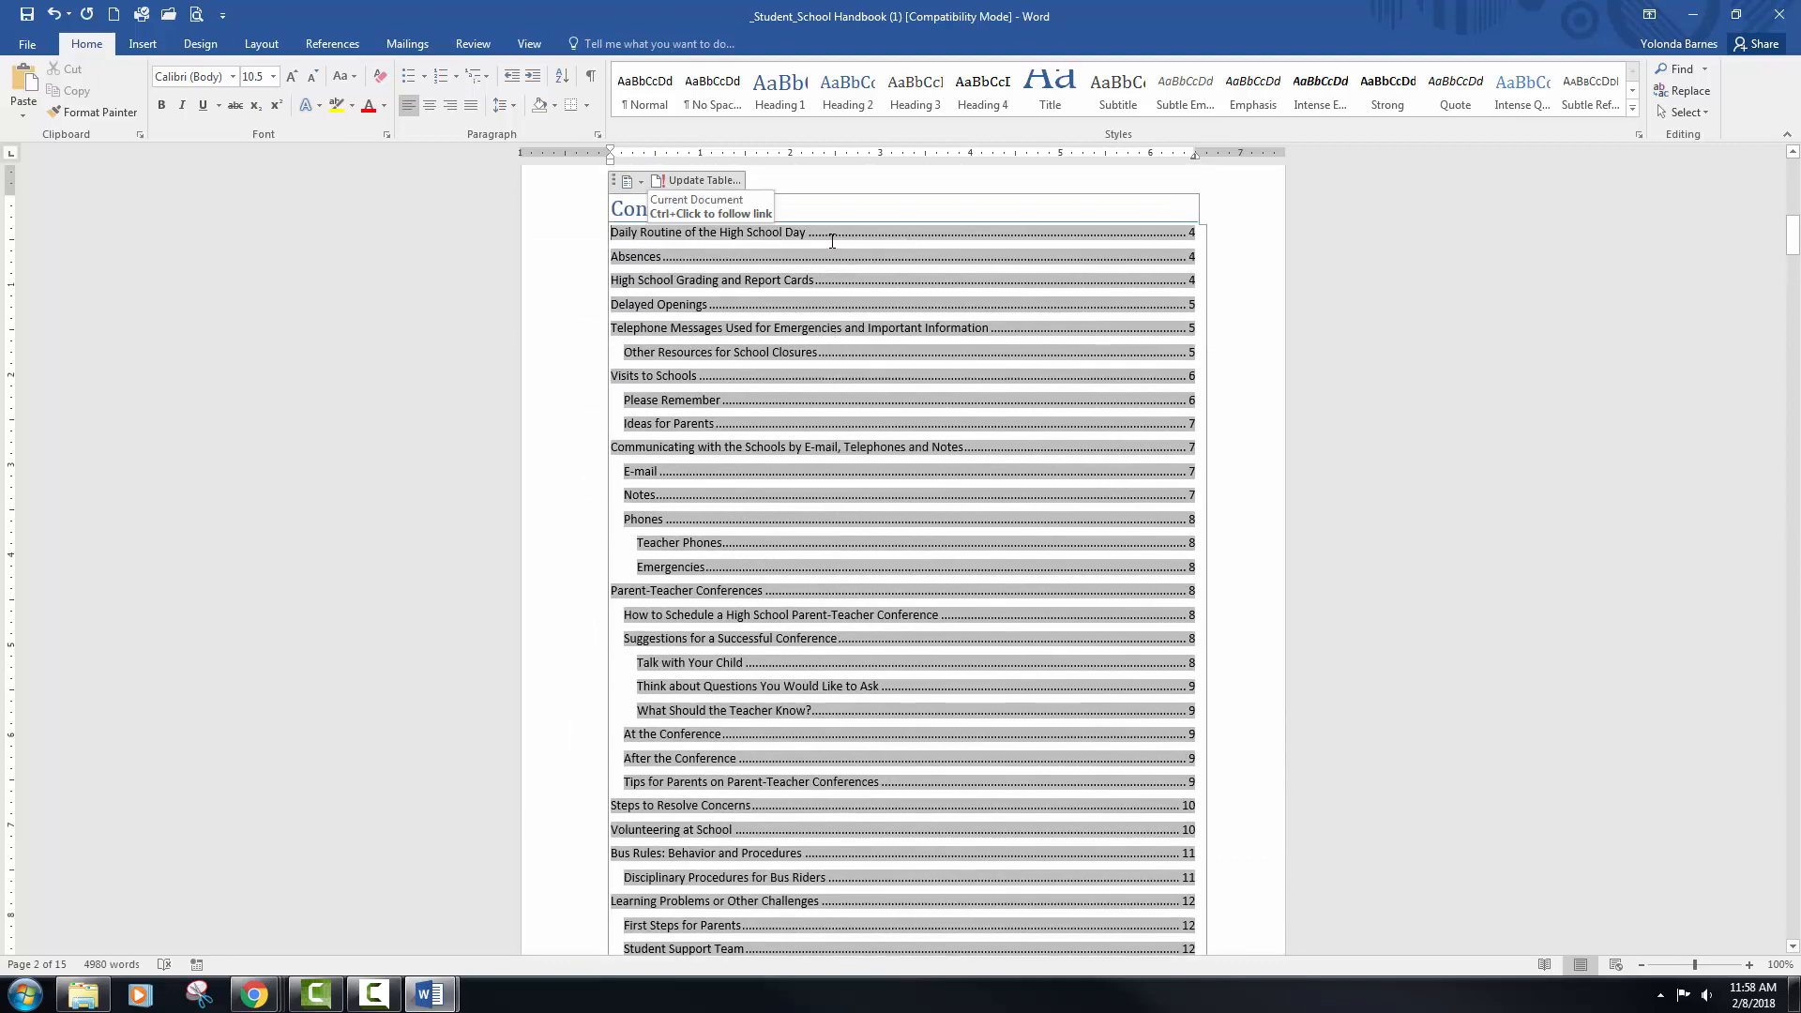
scroll(835, 599, down, 11)
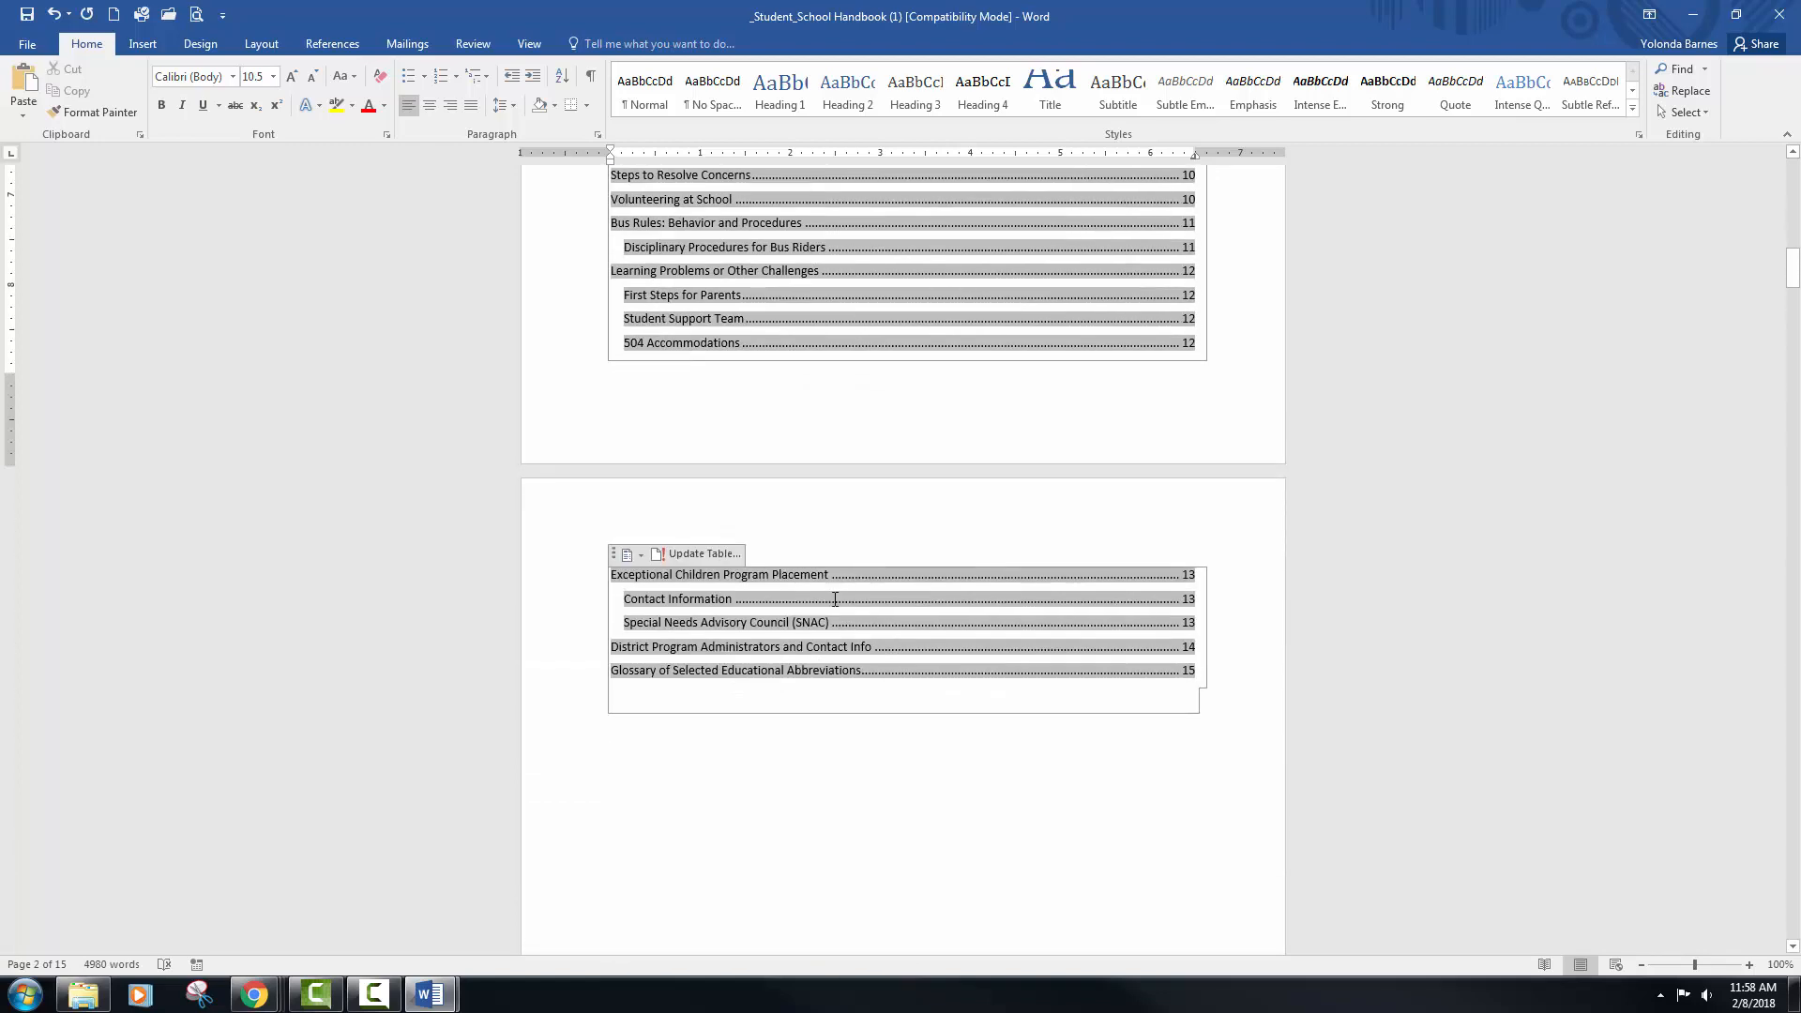
scroll(749, 673, down, 12)
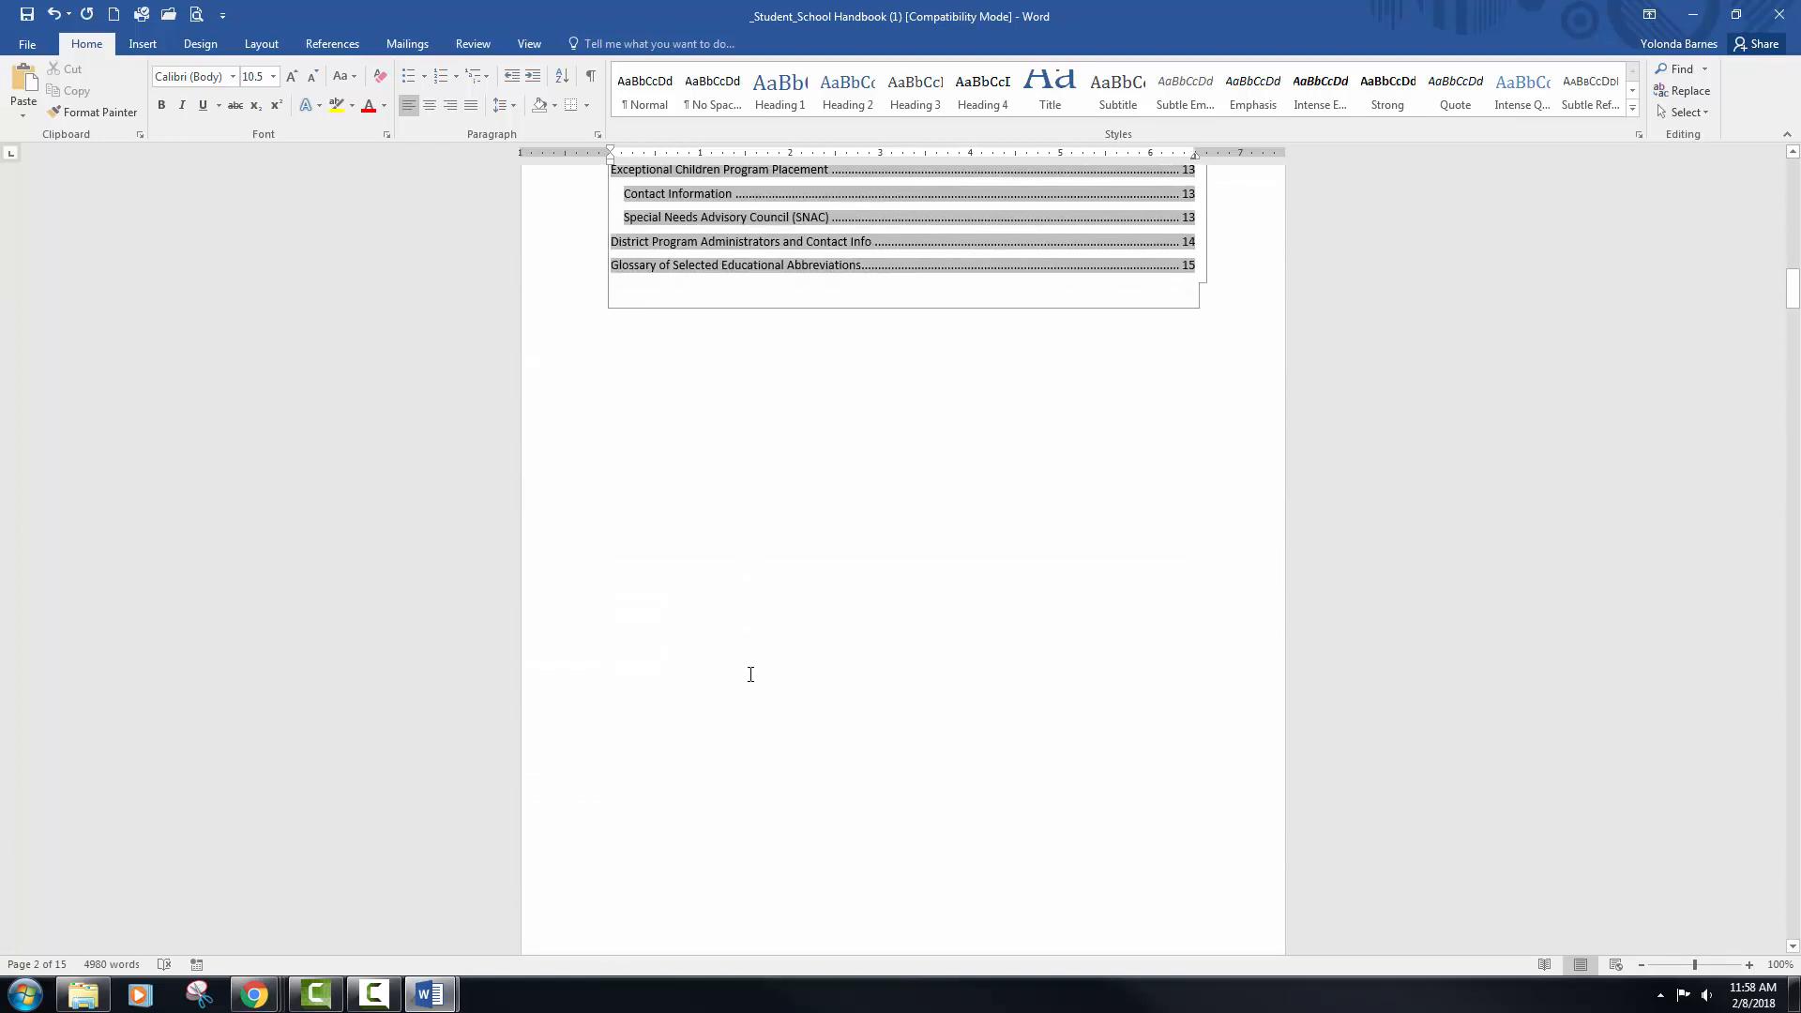
scroll(749, 674, down, 8)
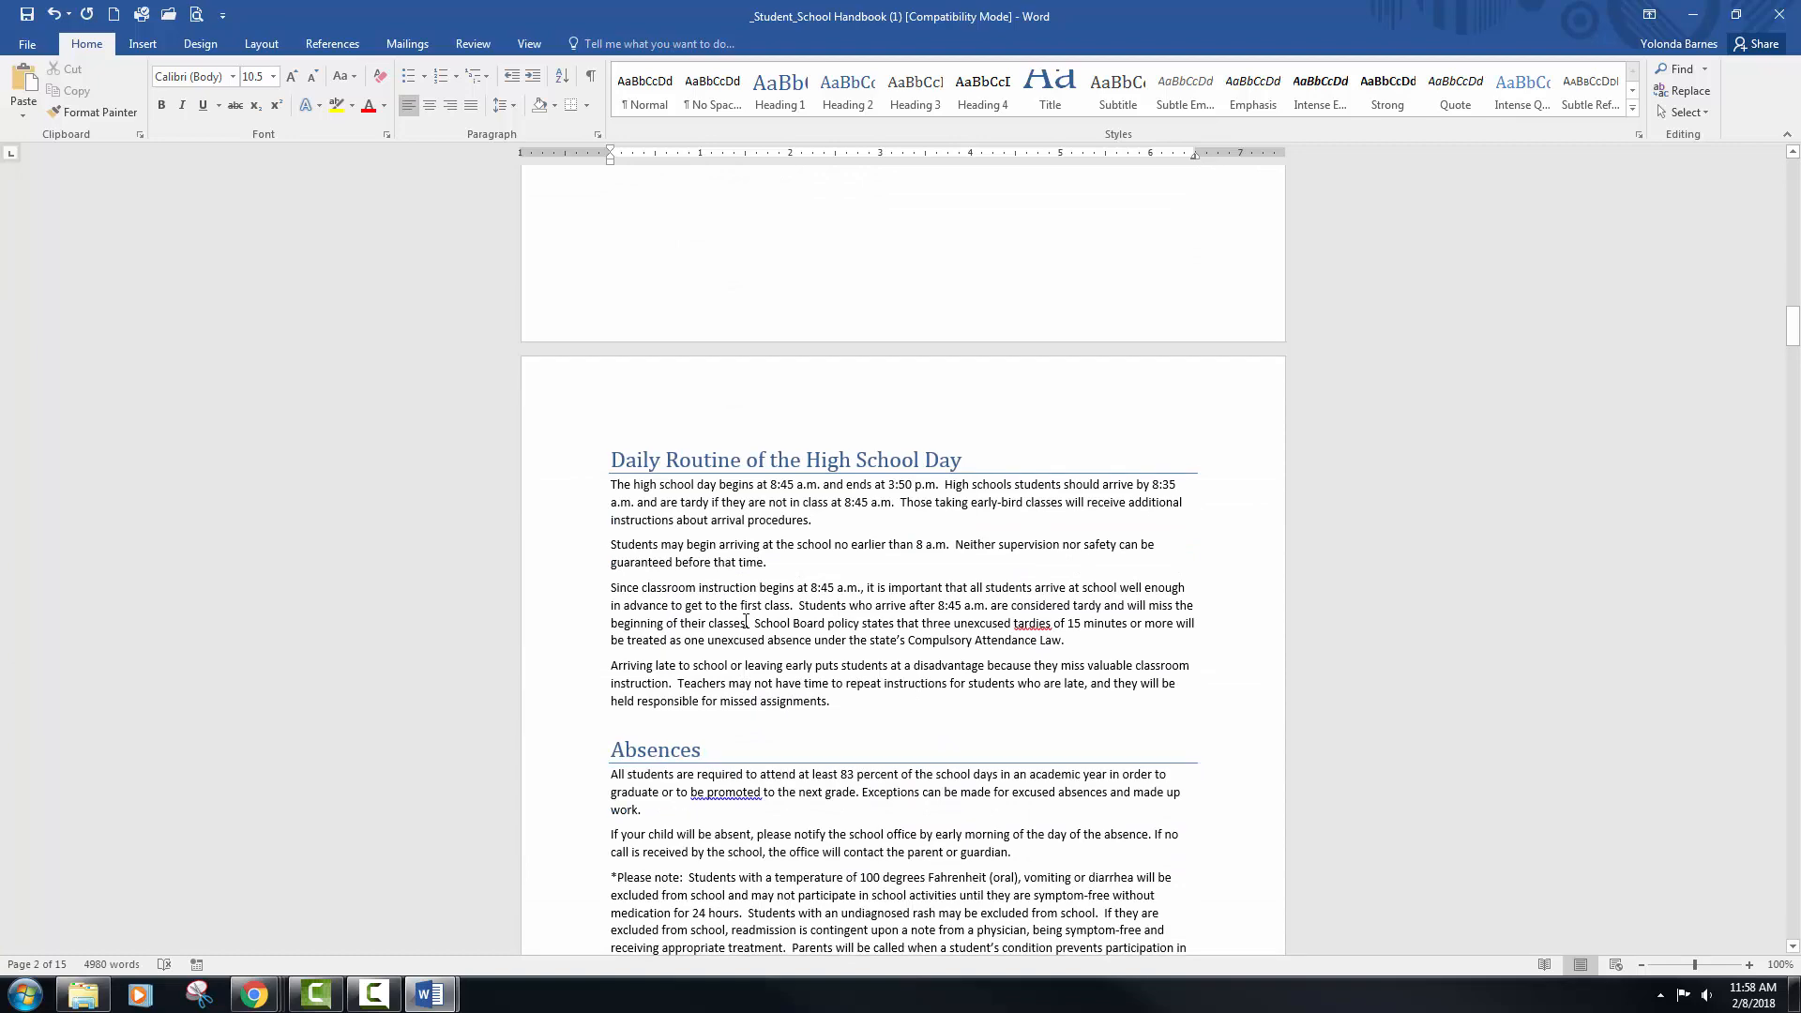
scroll(746, 617, down, 4)
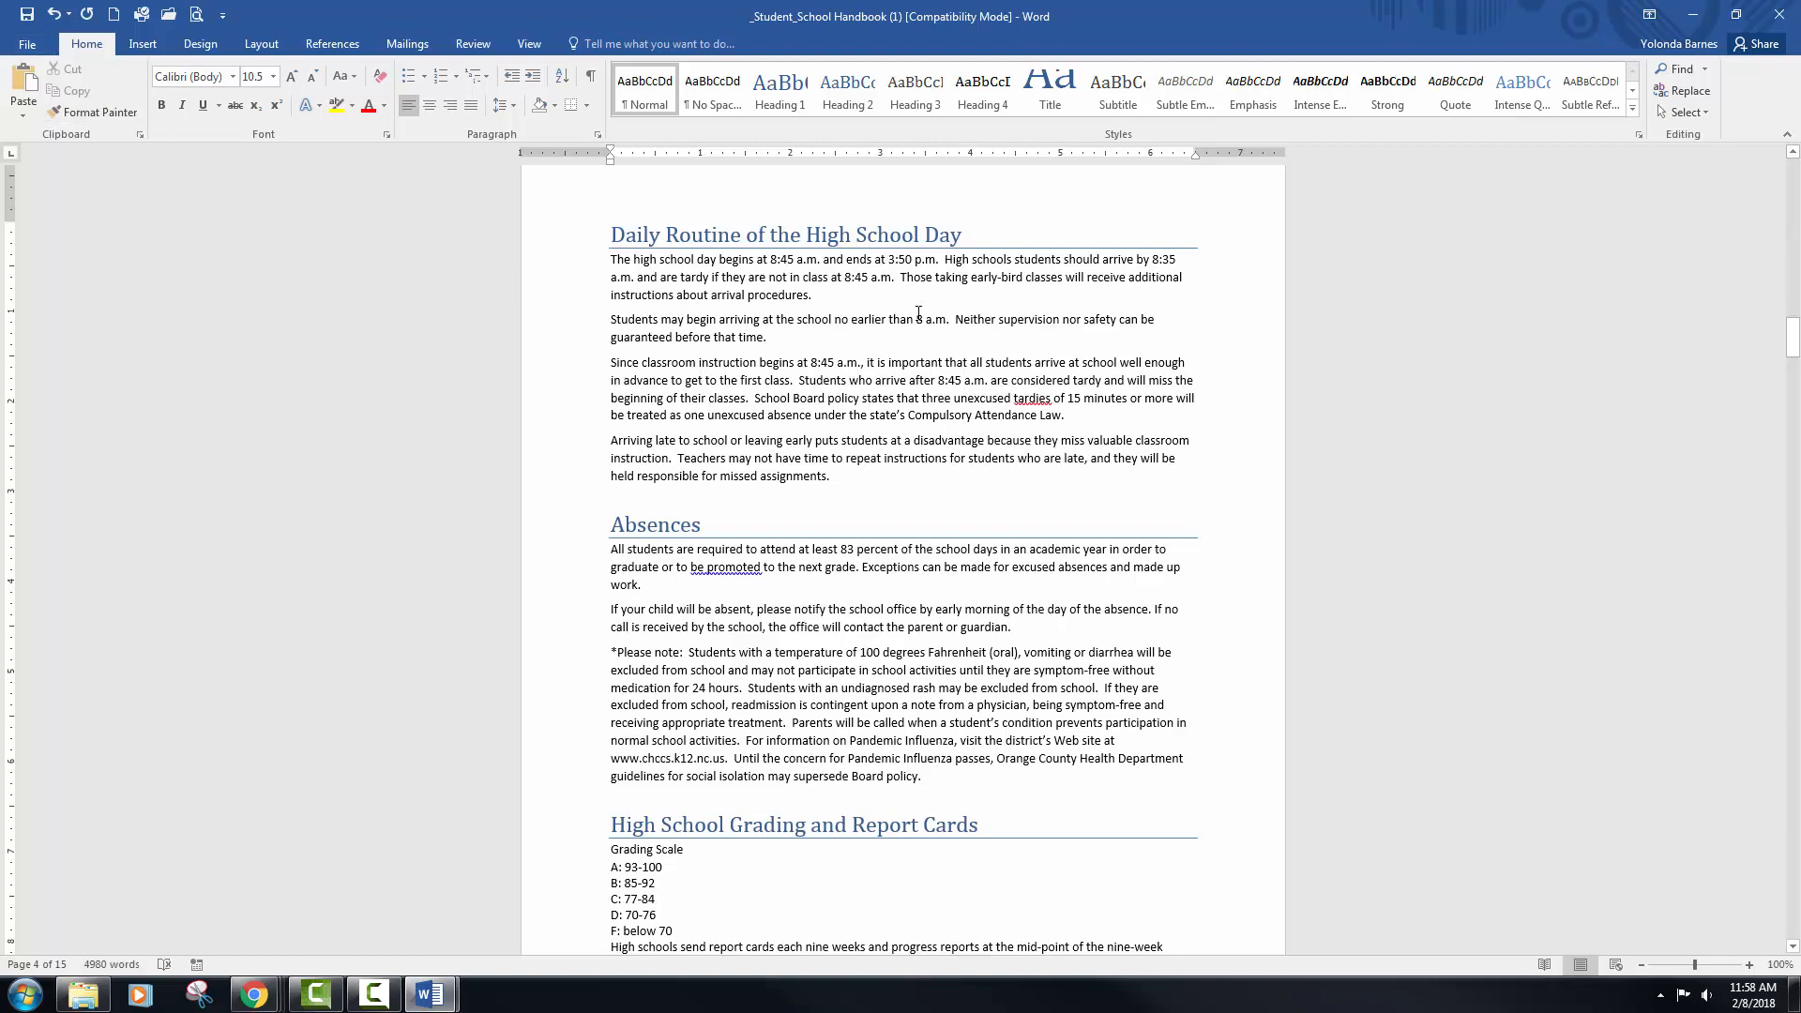
Save the handbook as _Student_School Handbook in the BUSA 120 Chapter 3 folder, replacing the existing file, and close the document
key(F12)
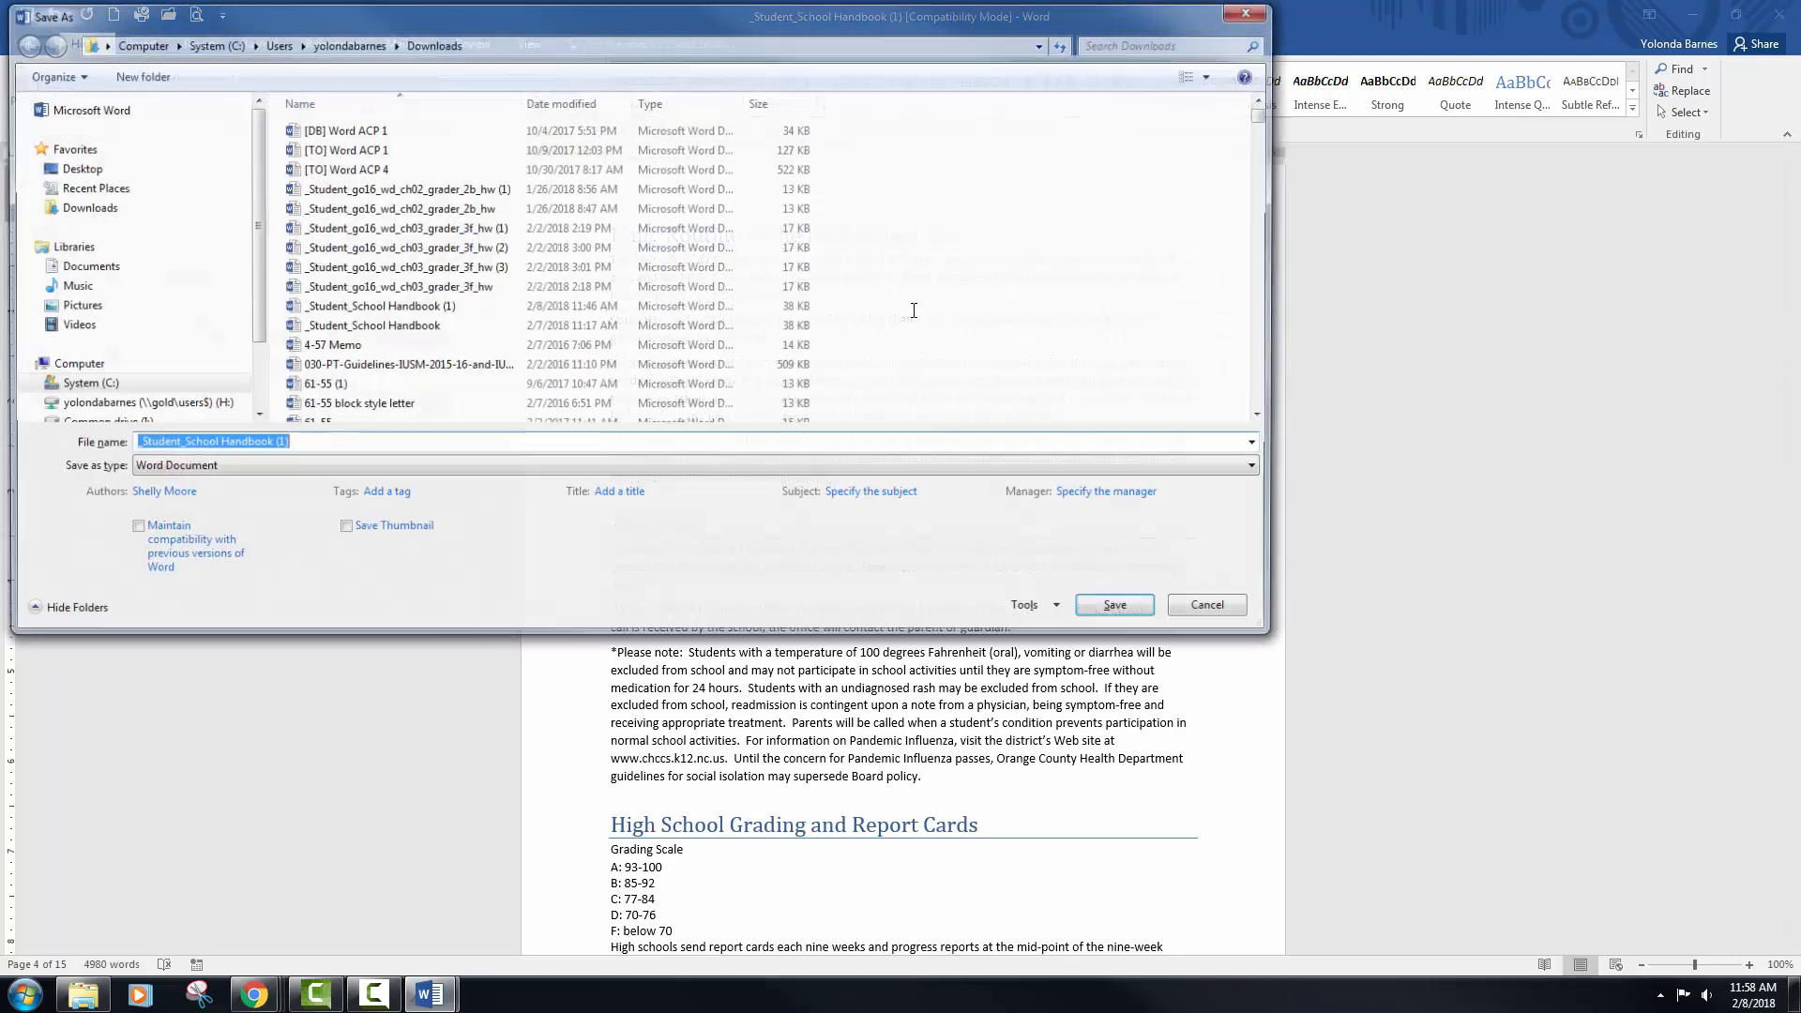
click(84, 266)
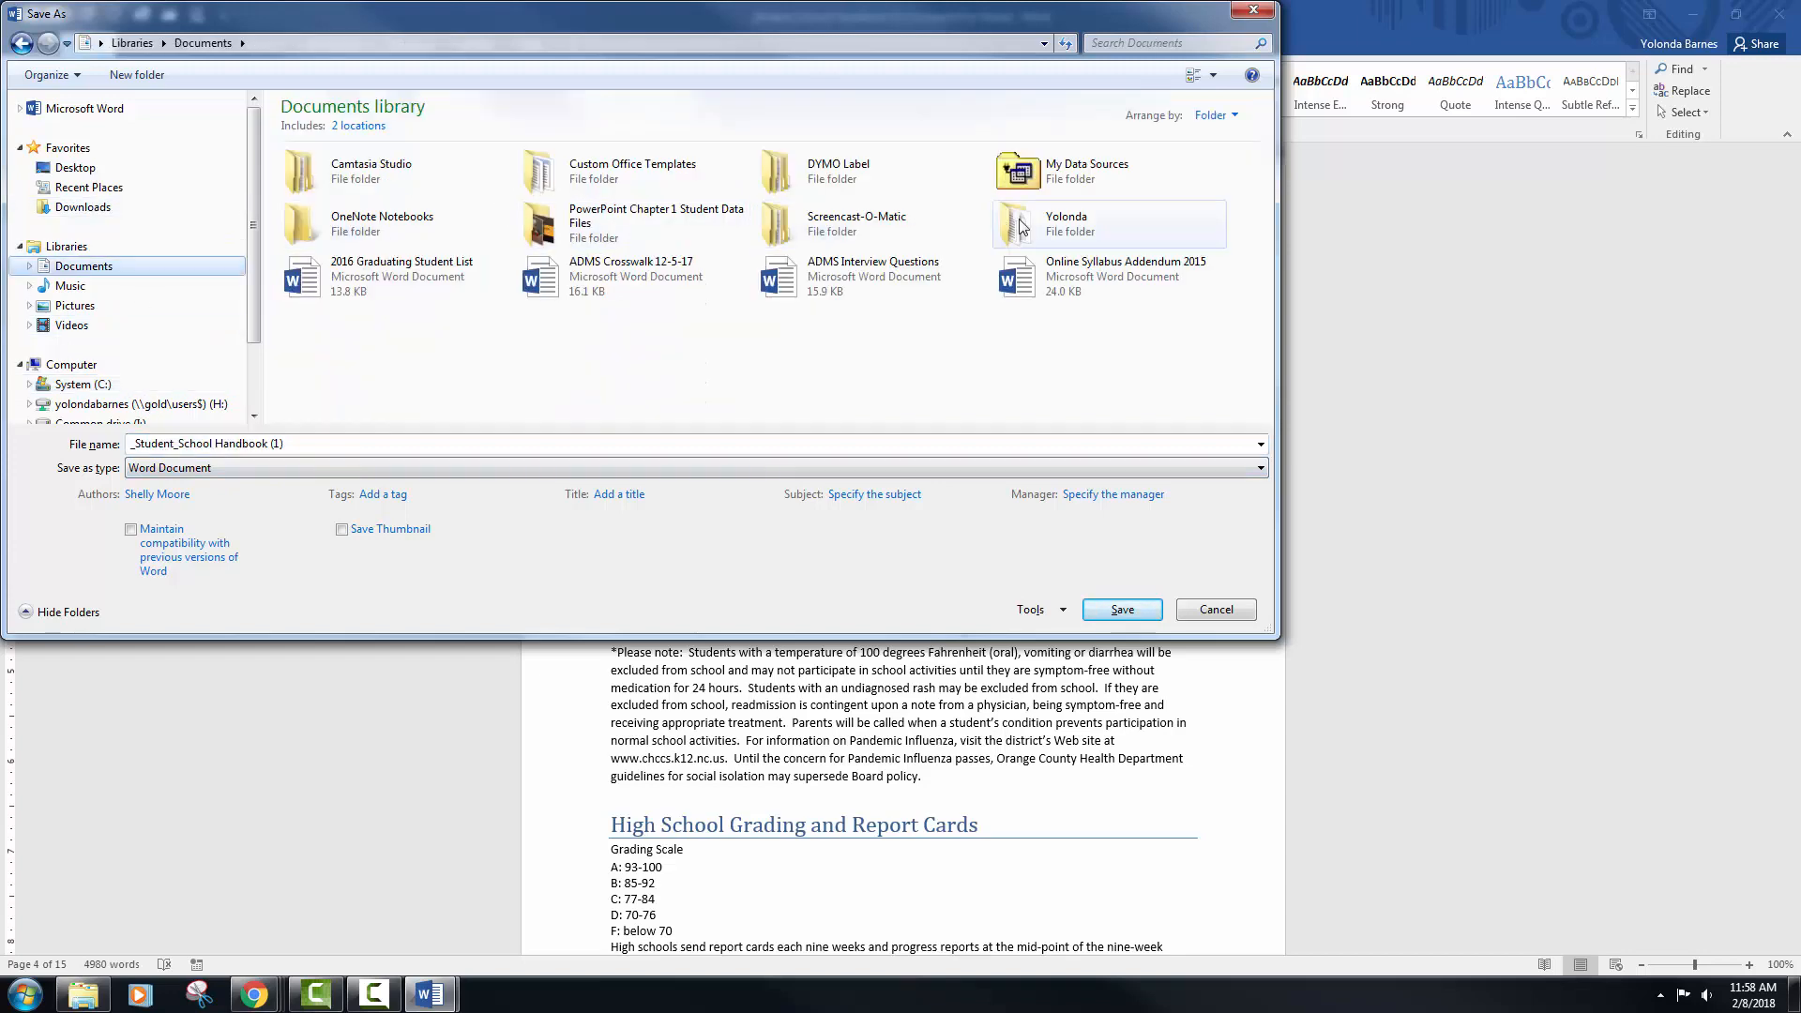
double_click(1011, 169)
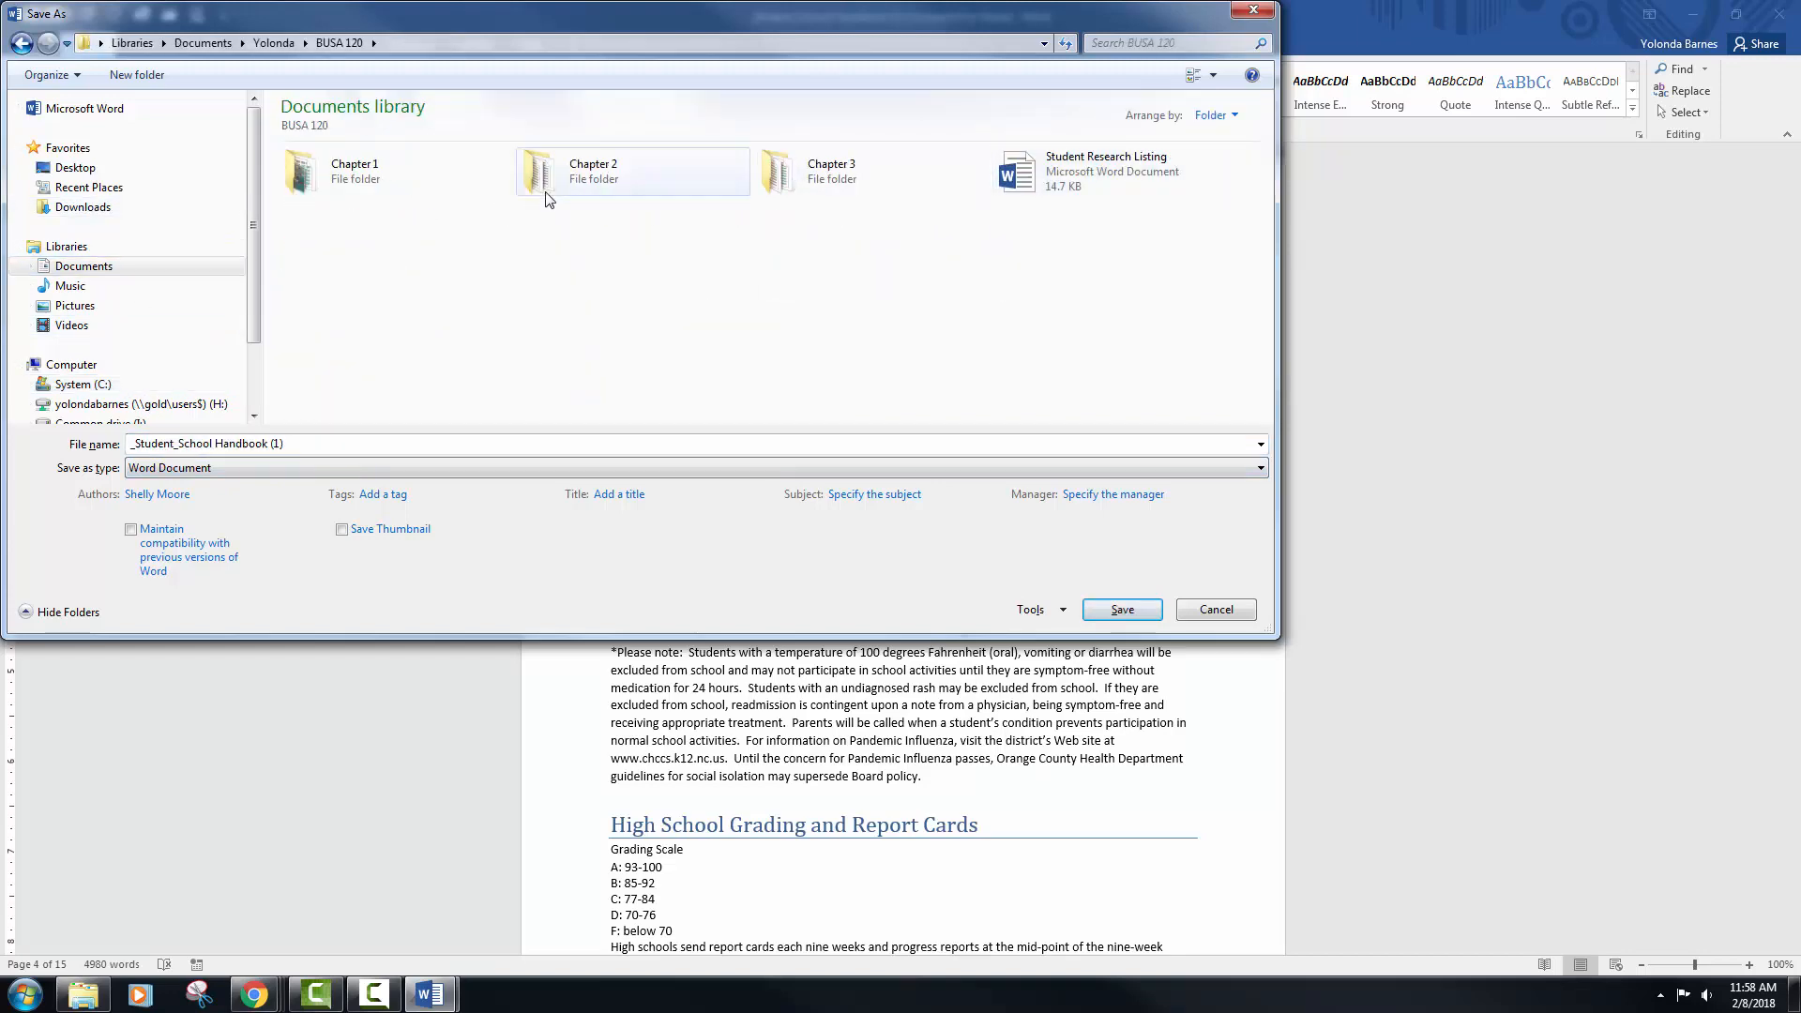
double_click(861, 178)
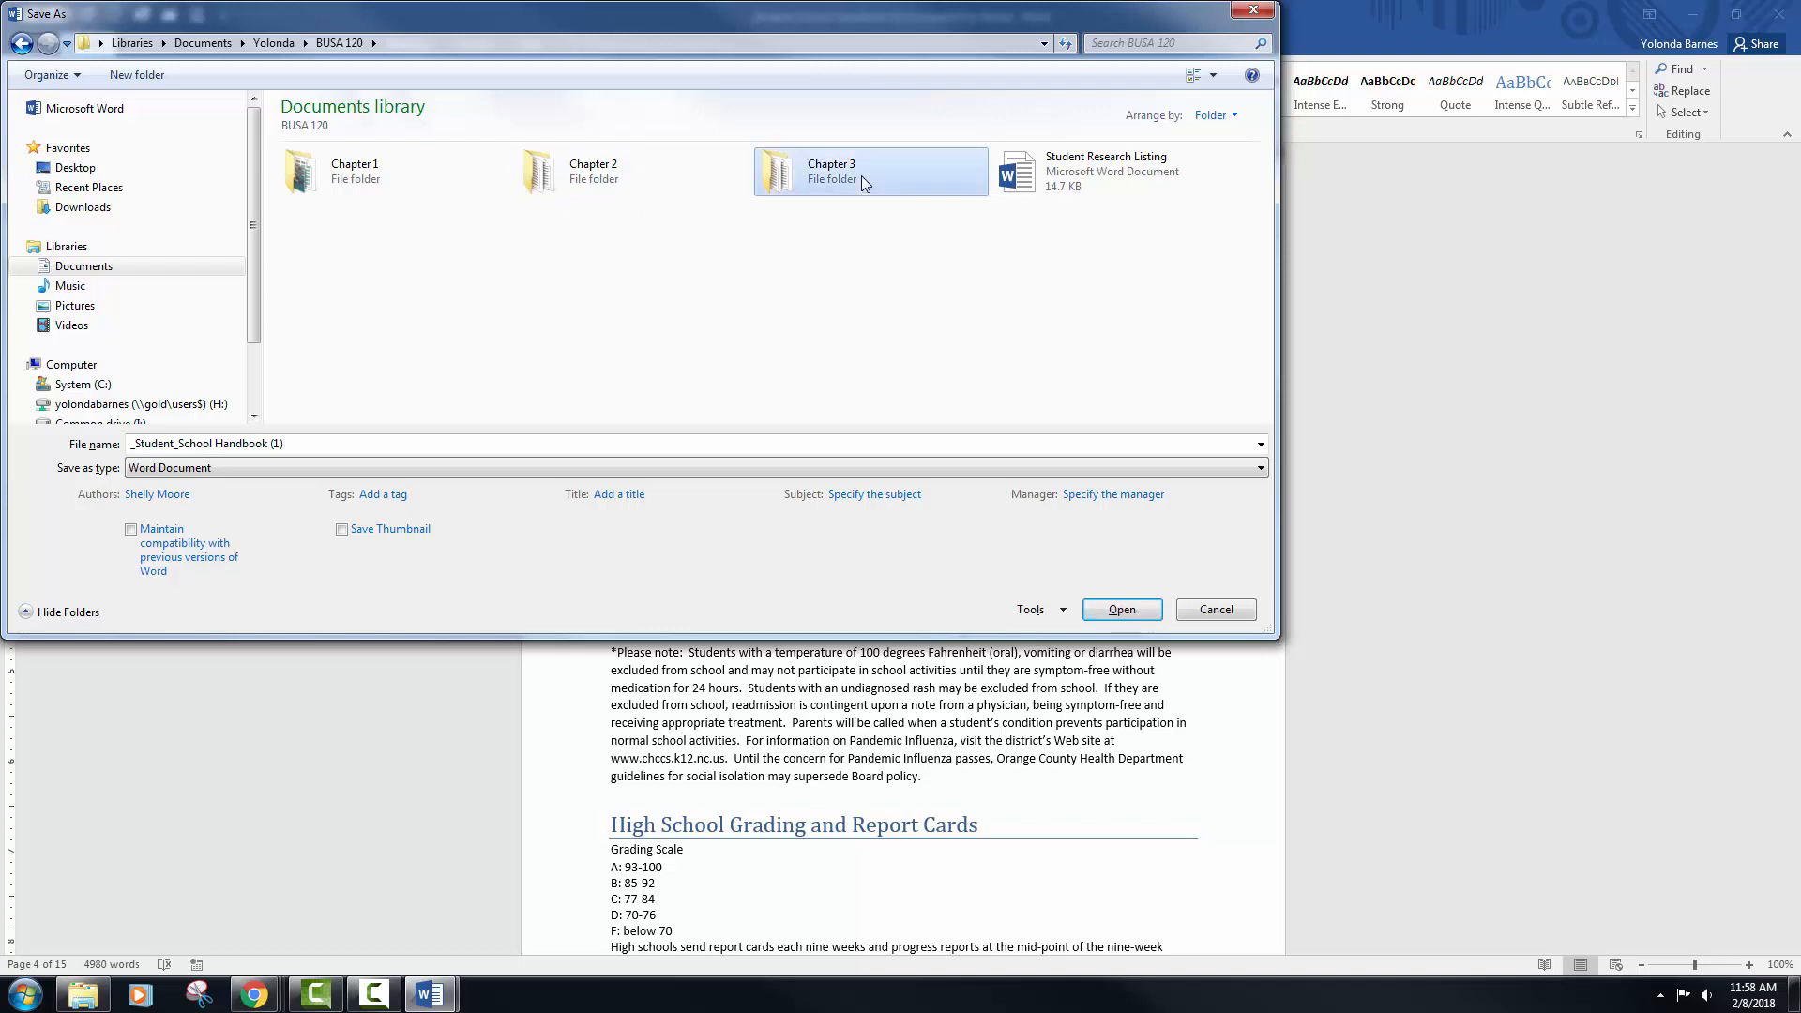
double_click(569, 448)
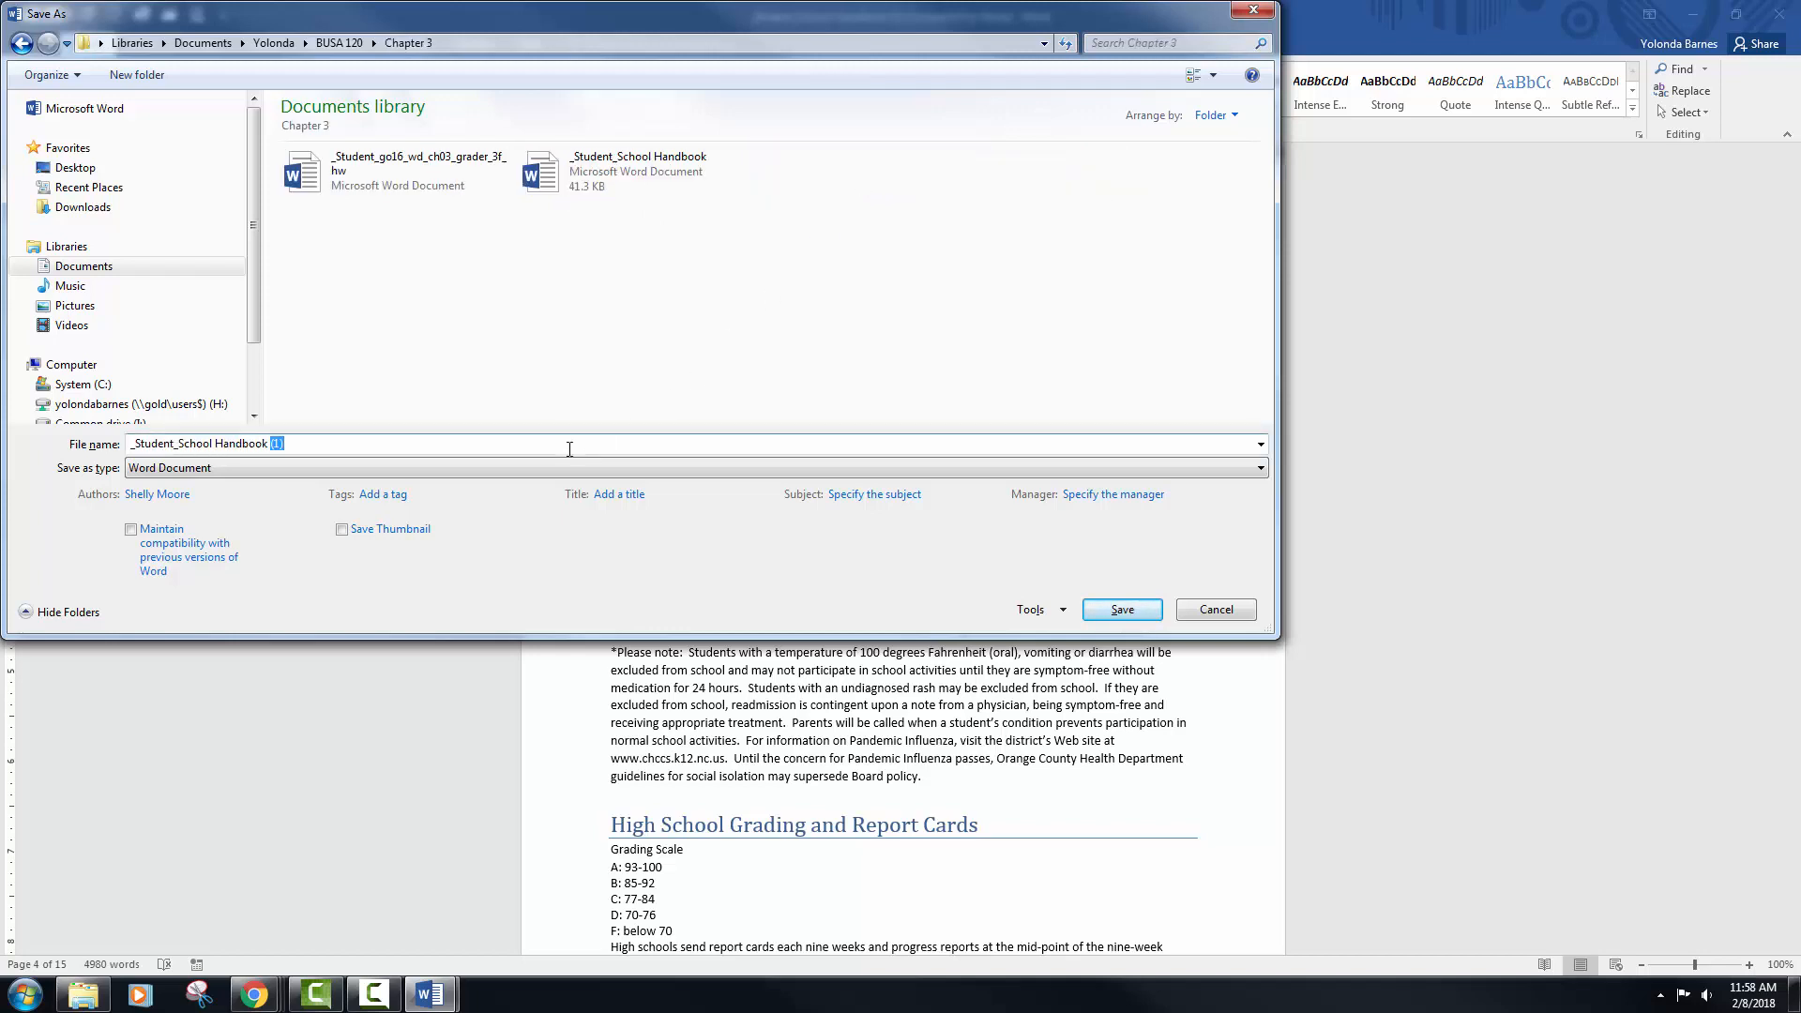
key(BackSpace)
key(BackSpace)
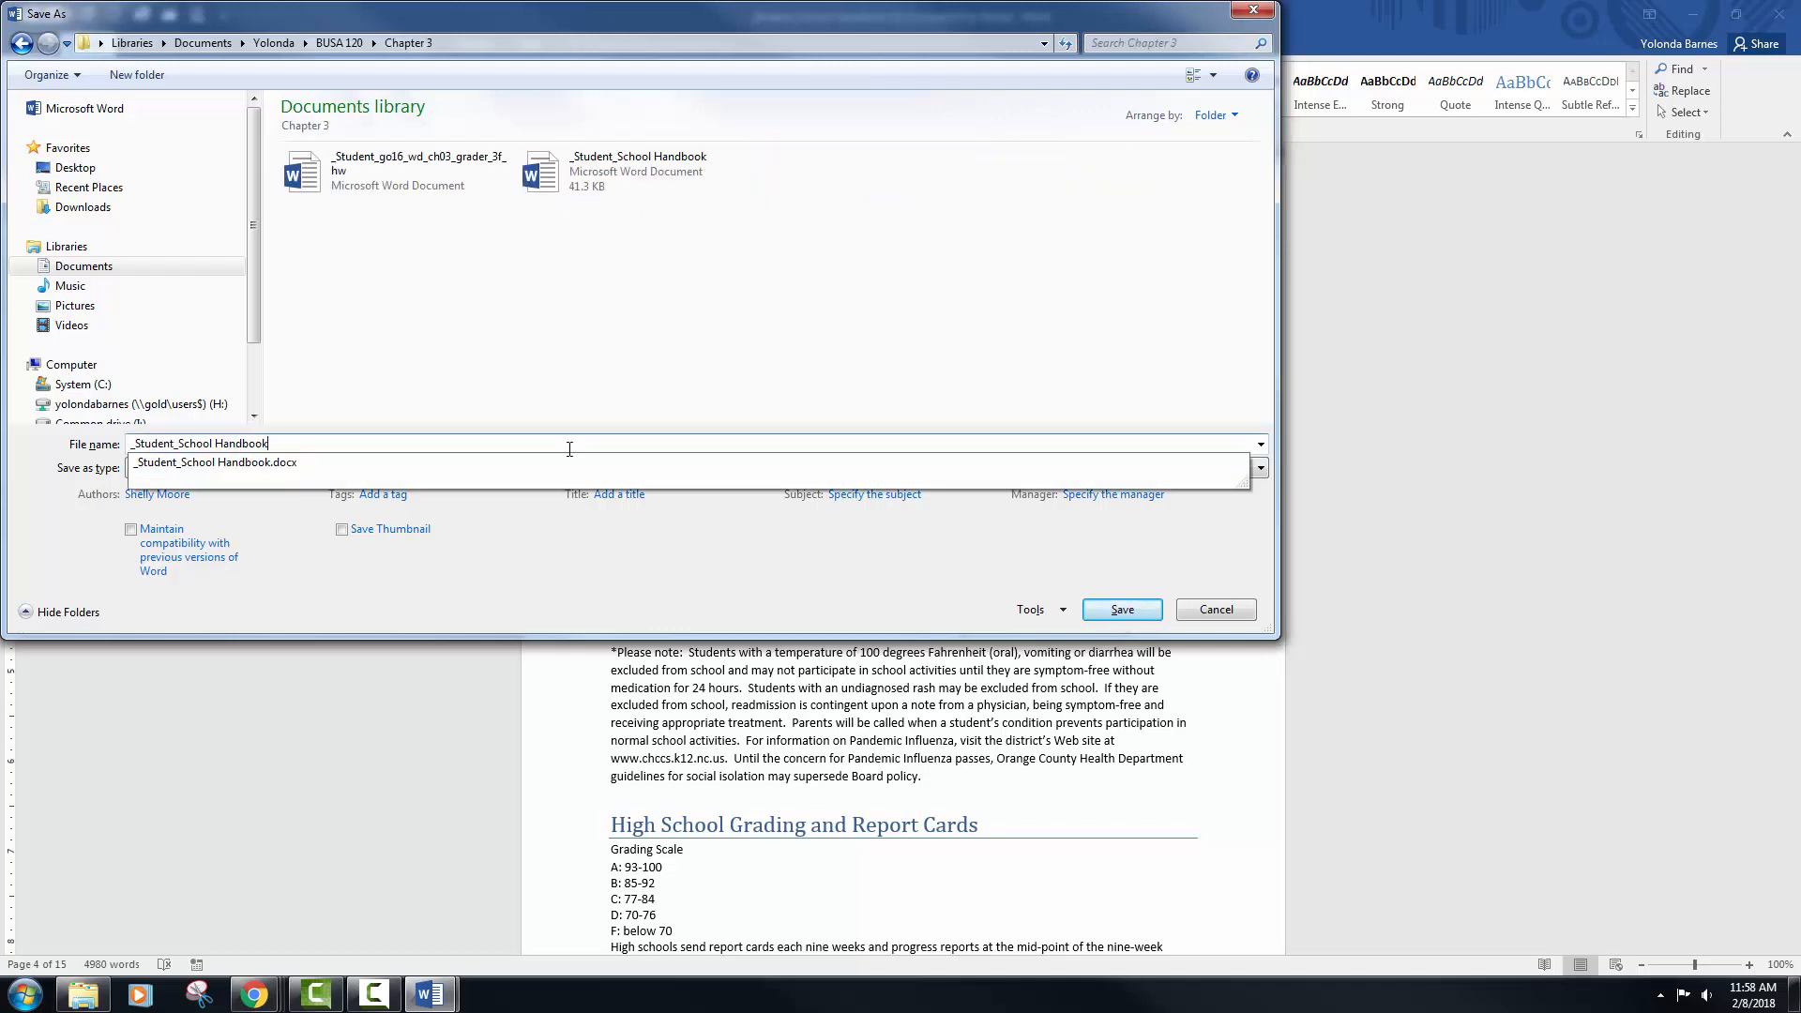
key(Return)
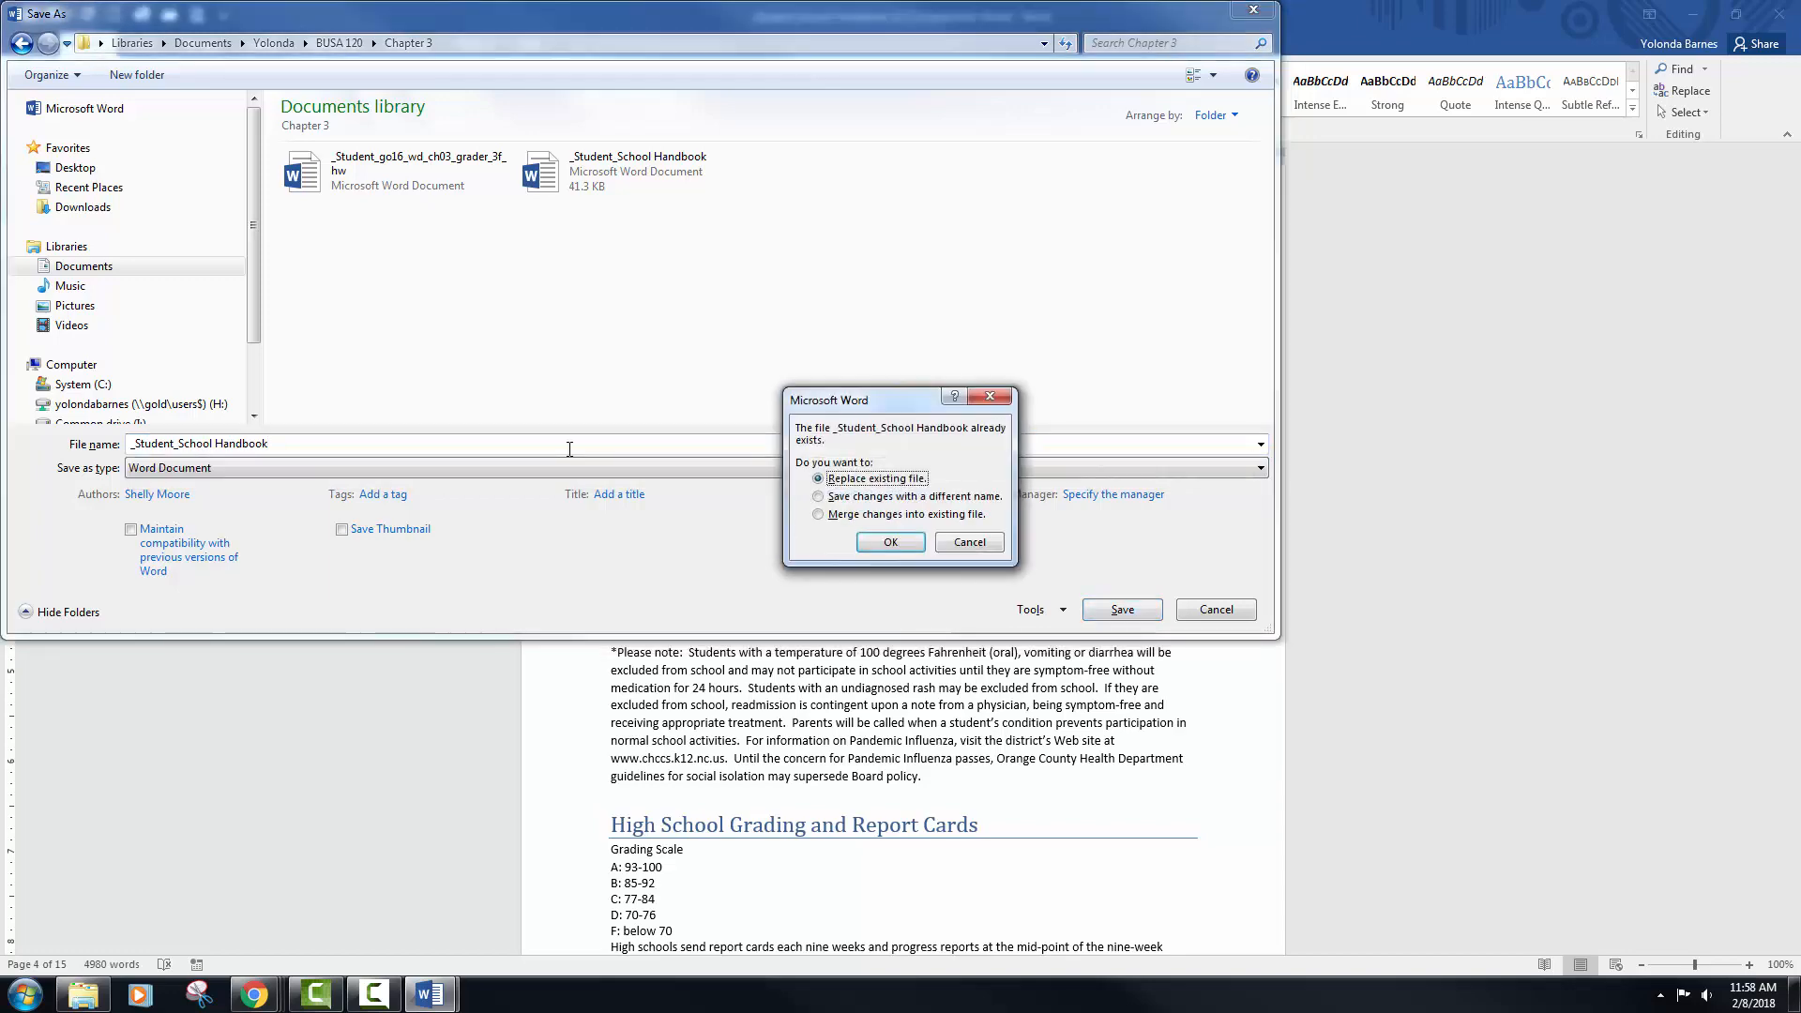
click(880, 546)
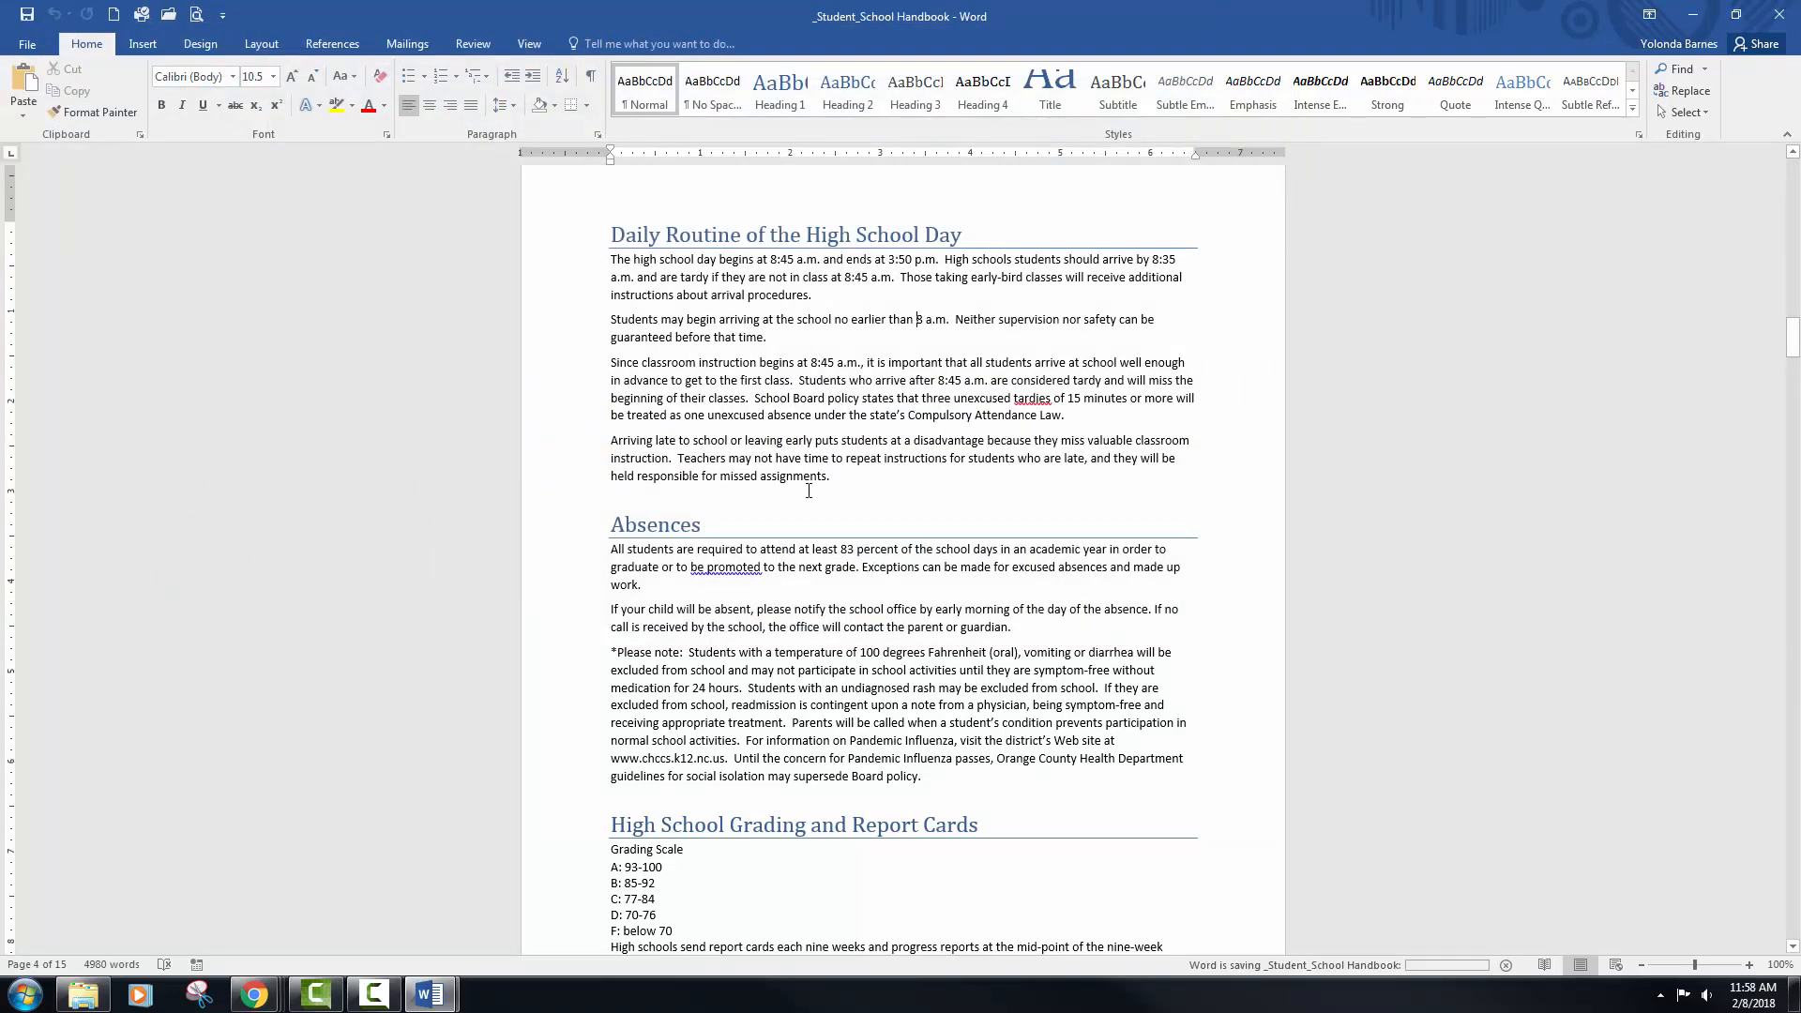
click(1790, 17)
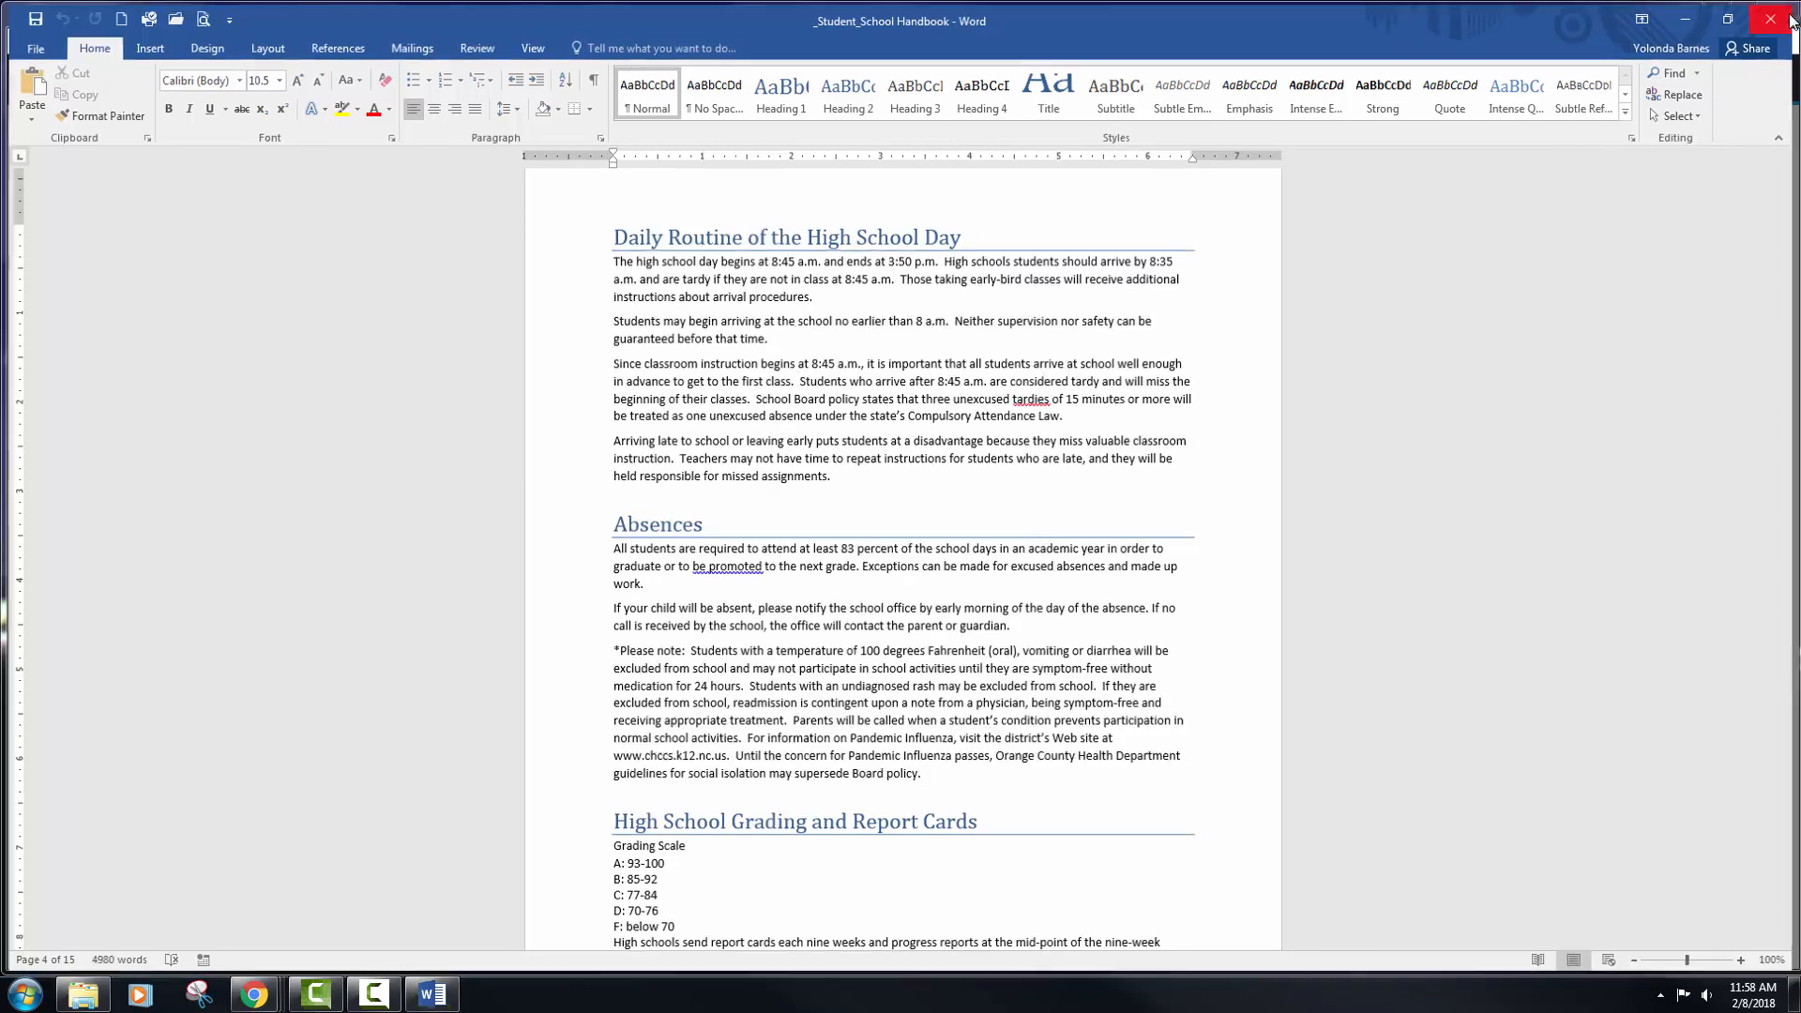
Upload _Student_School Handbook.docx from the Chapter 3 folder to the MyITLab Table of Contents assignment, submit it for grading, and close the assignment
click(856, 589)
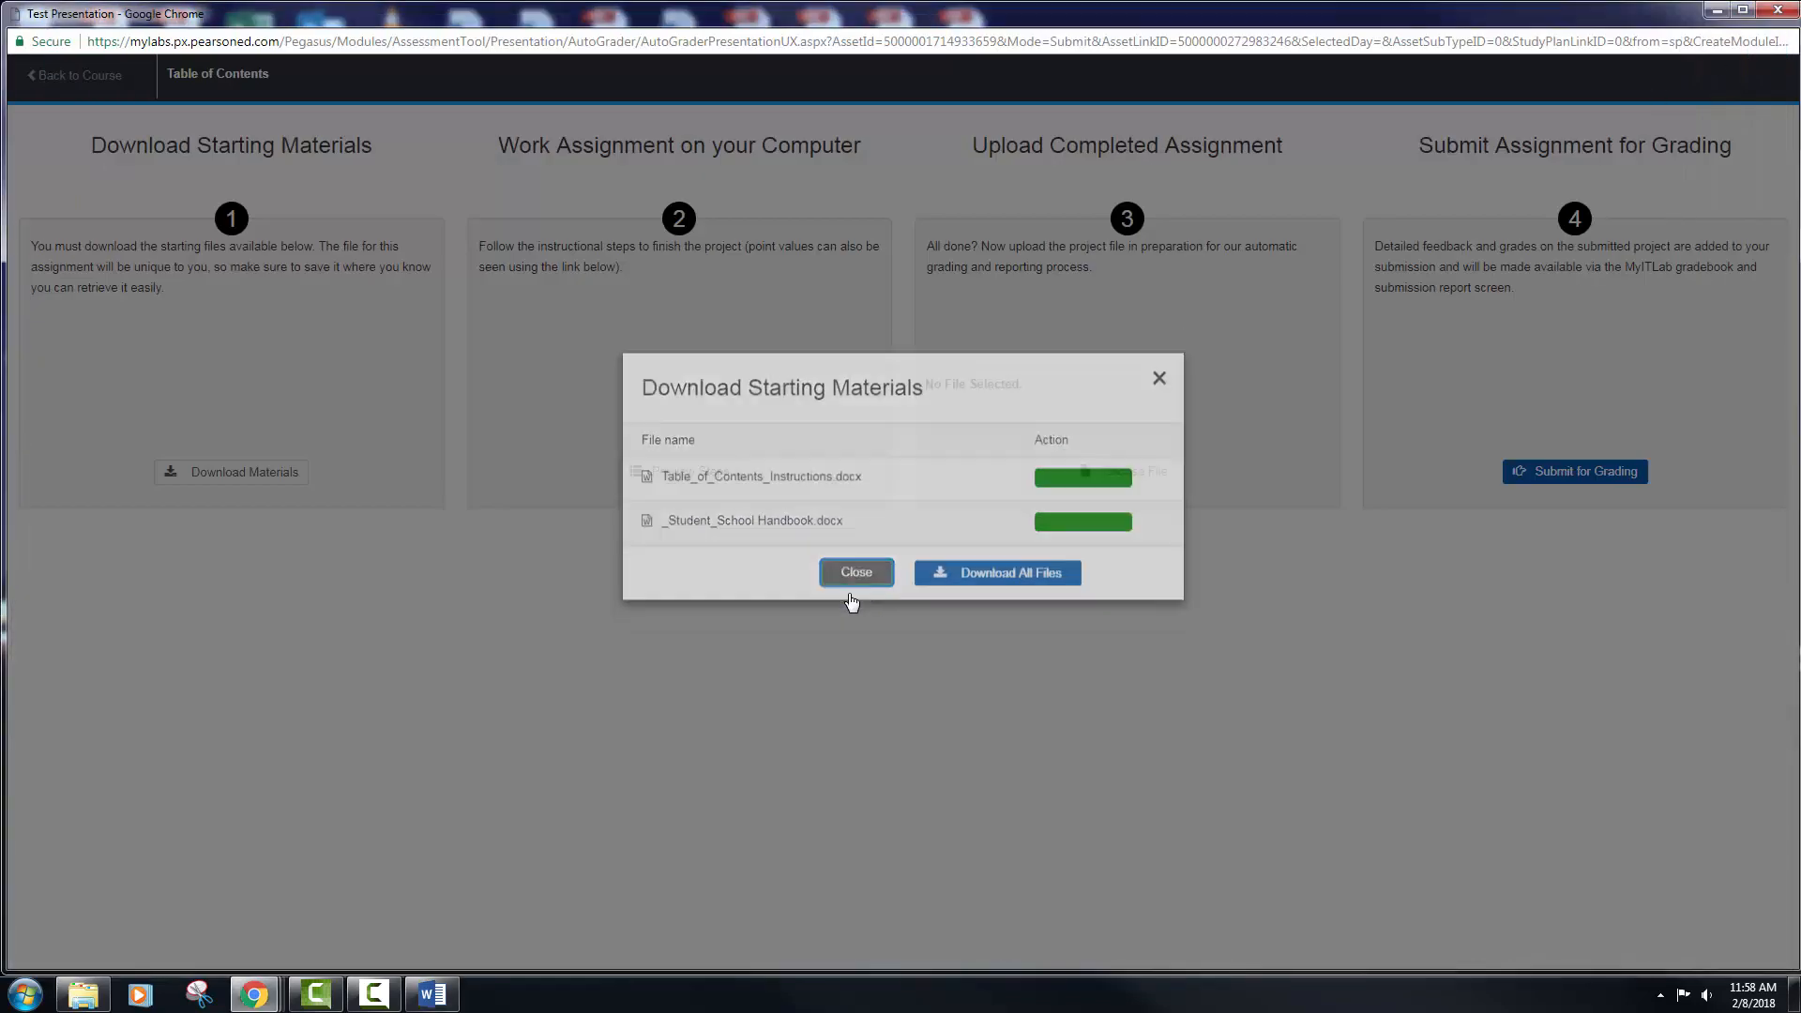
click(1127, 484)
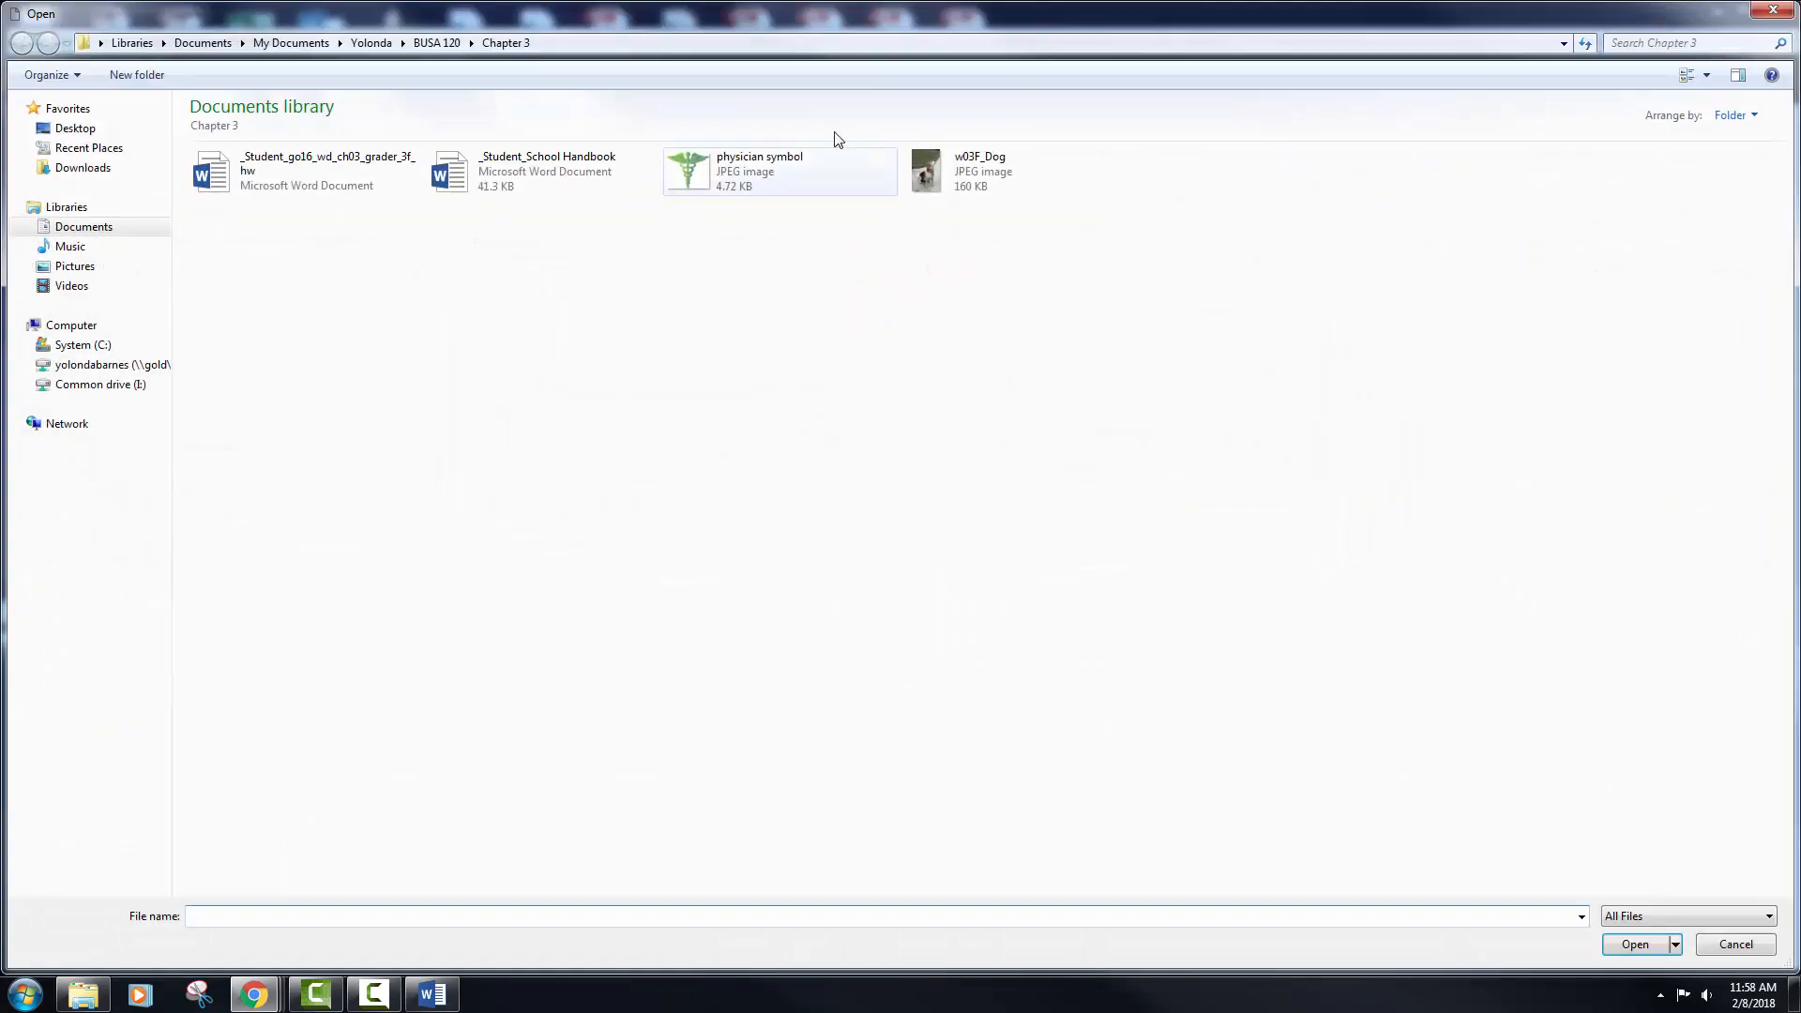
click(600, 180)
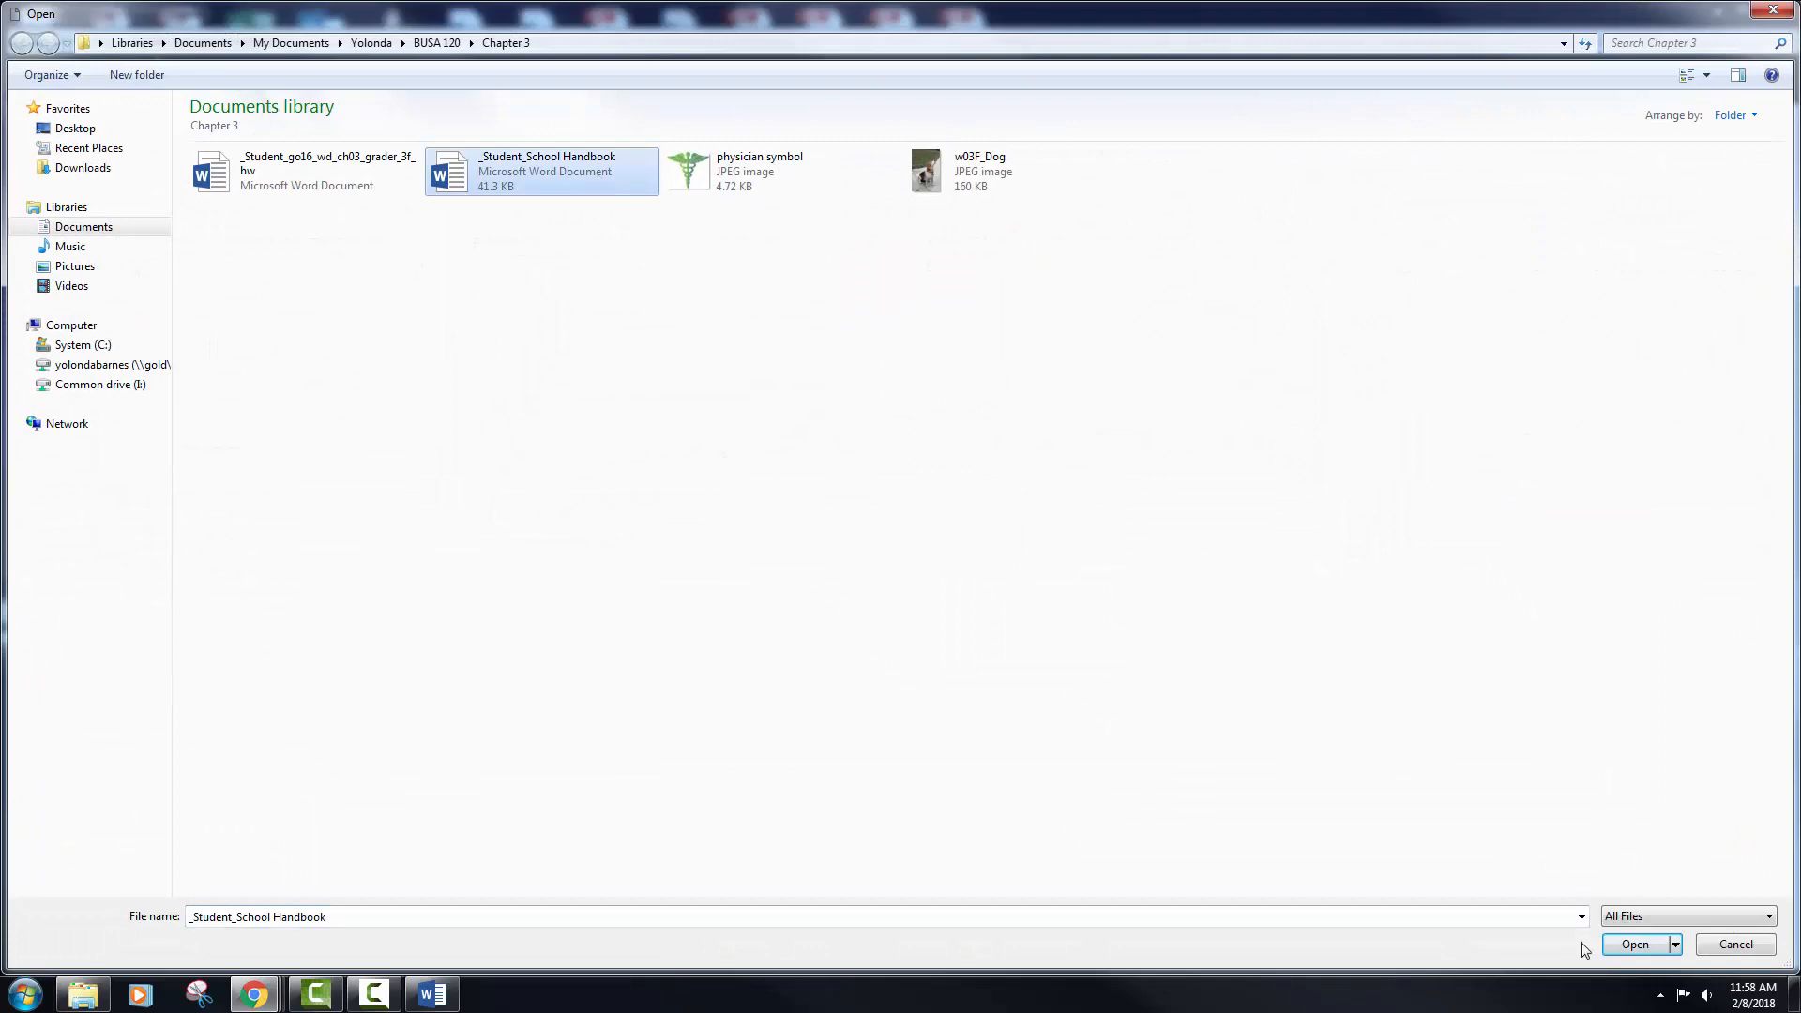
click(1637, 945)
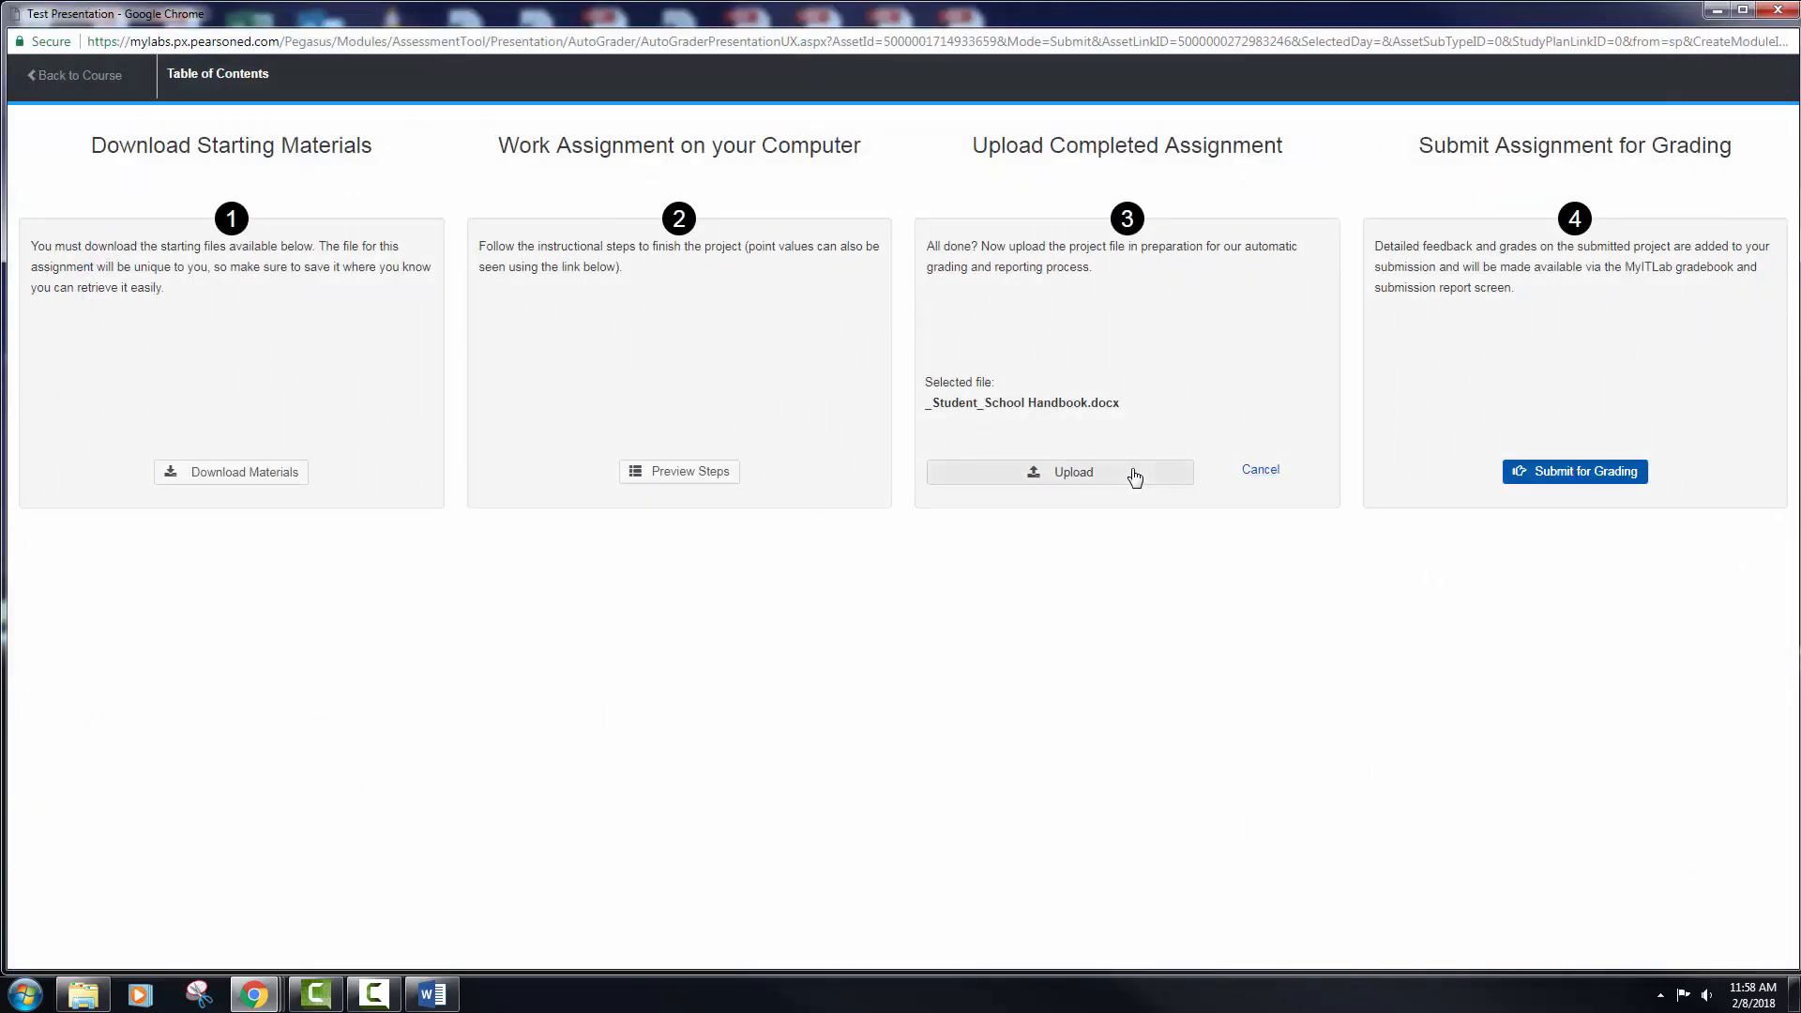
click(1125, 479)
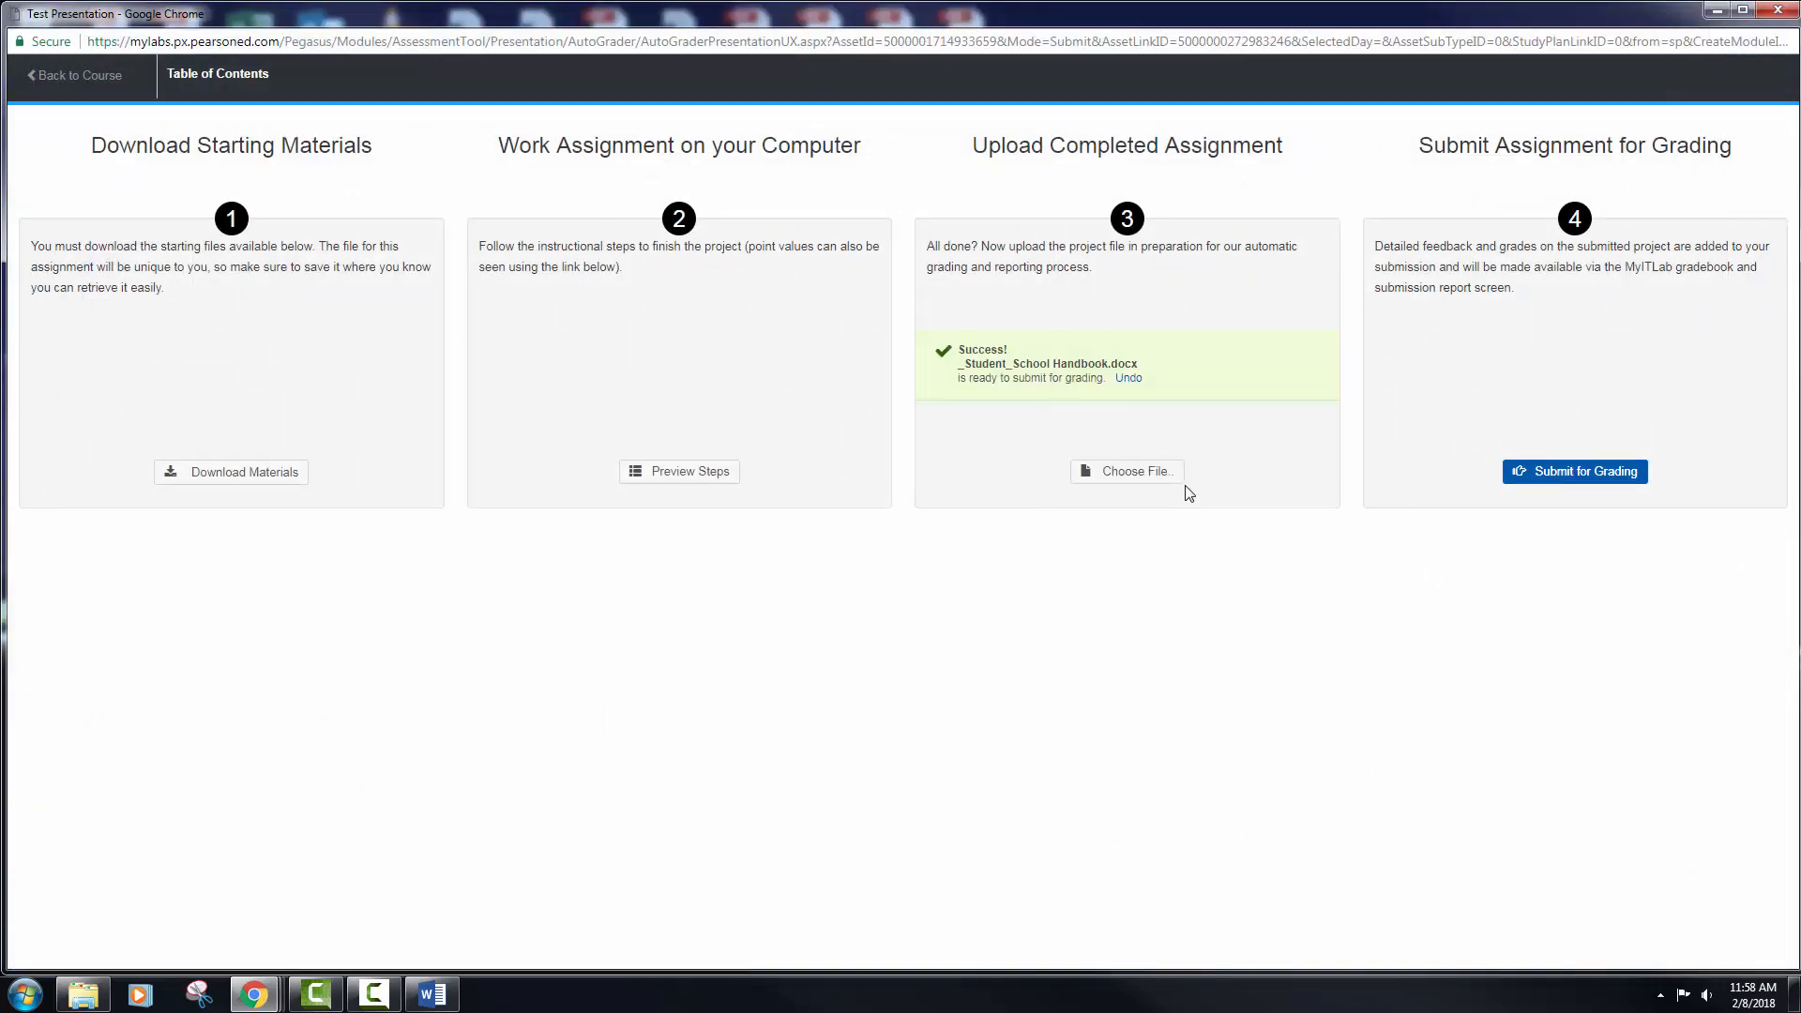
click(1579, 488)
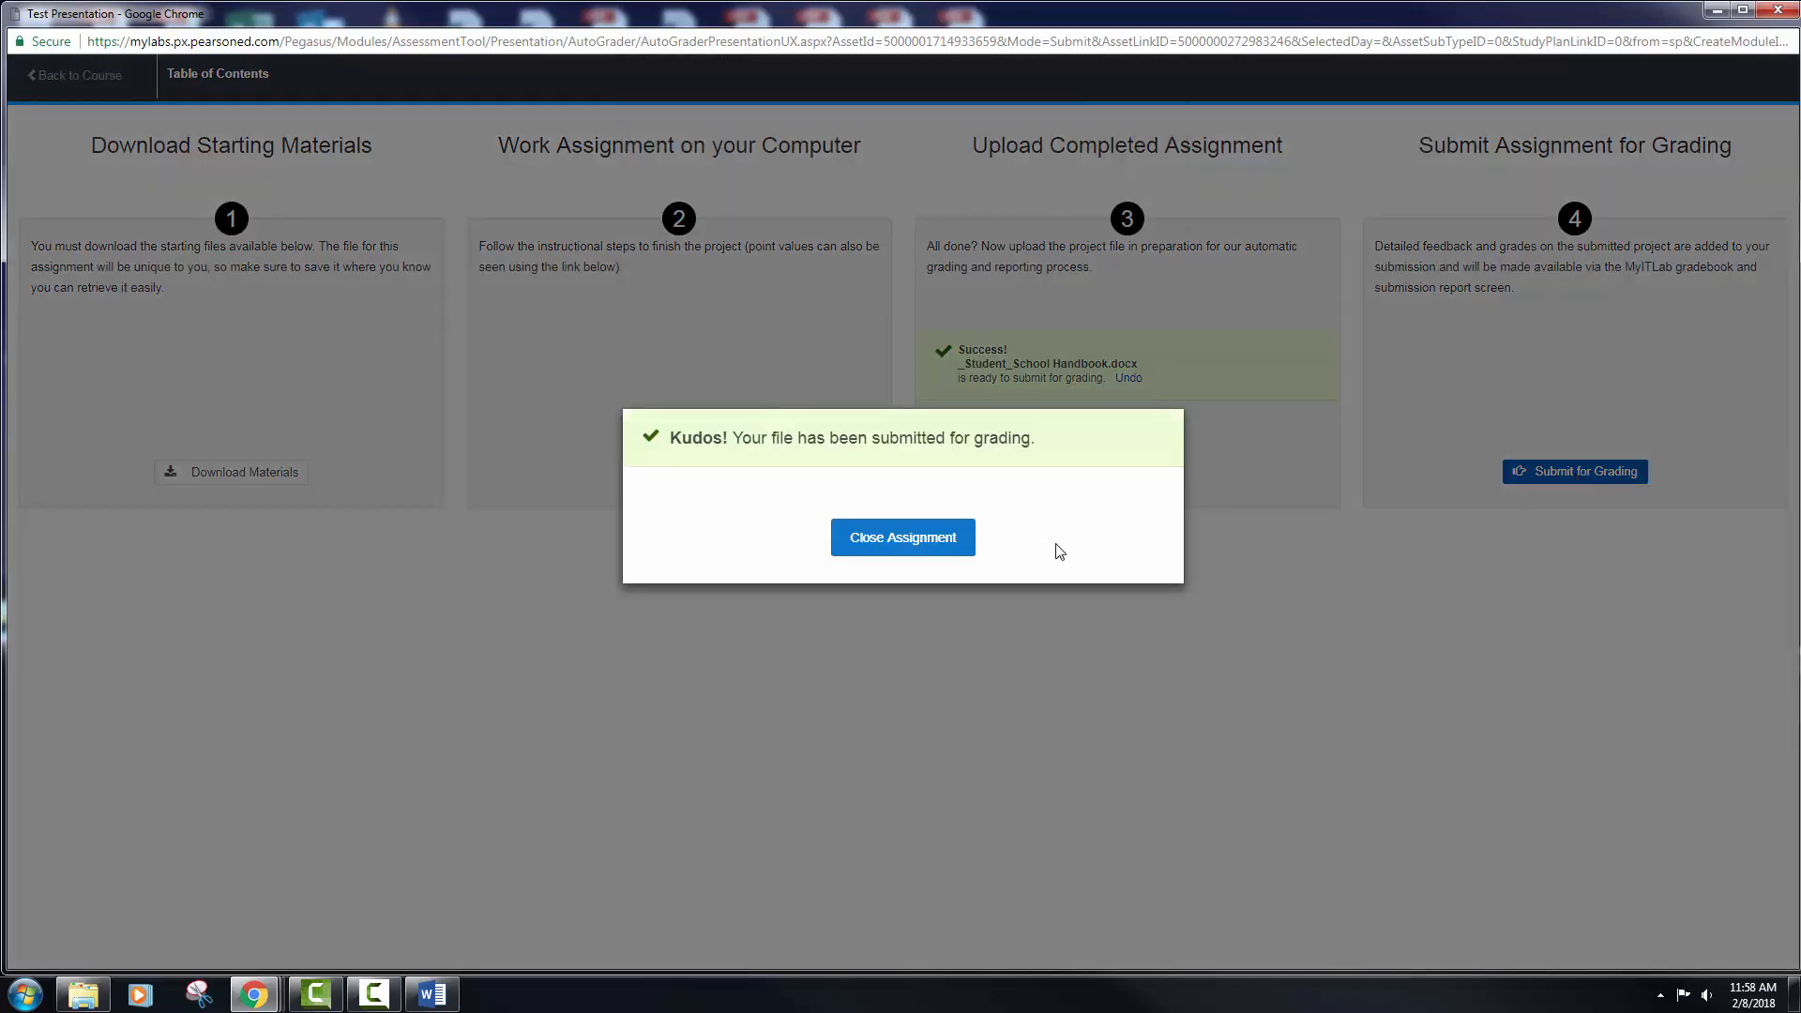
click(887, 543)
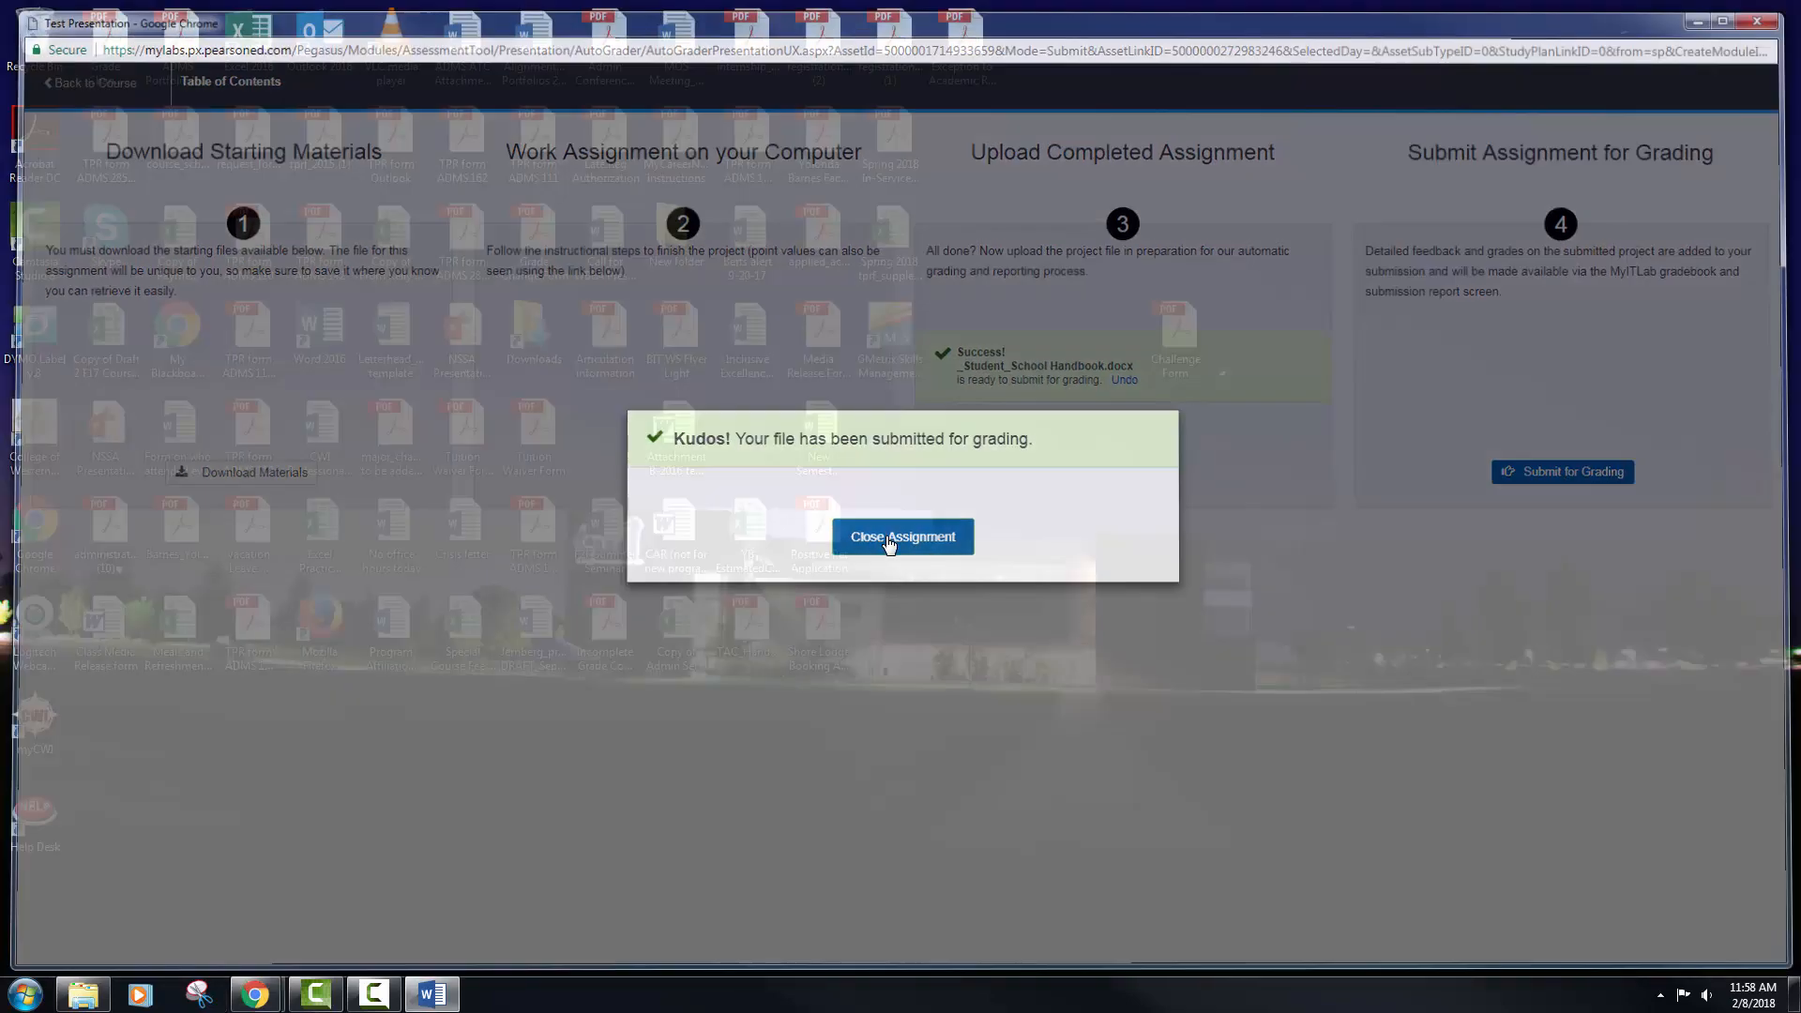
Bring up the MyITLab Assignments - Done browser window showing the list of completed assignments
mouse_move(275, 1002)
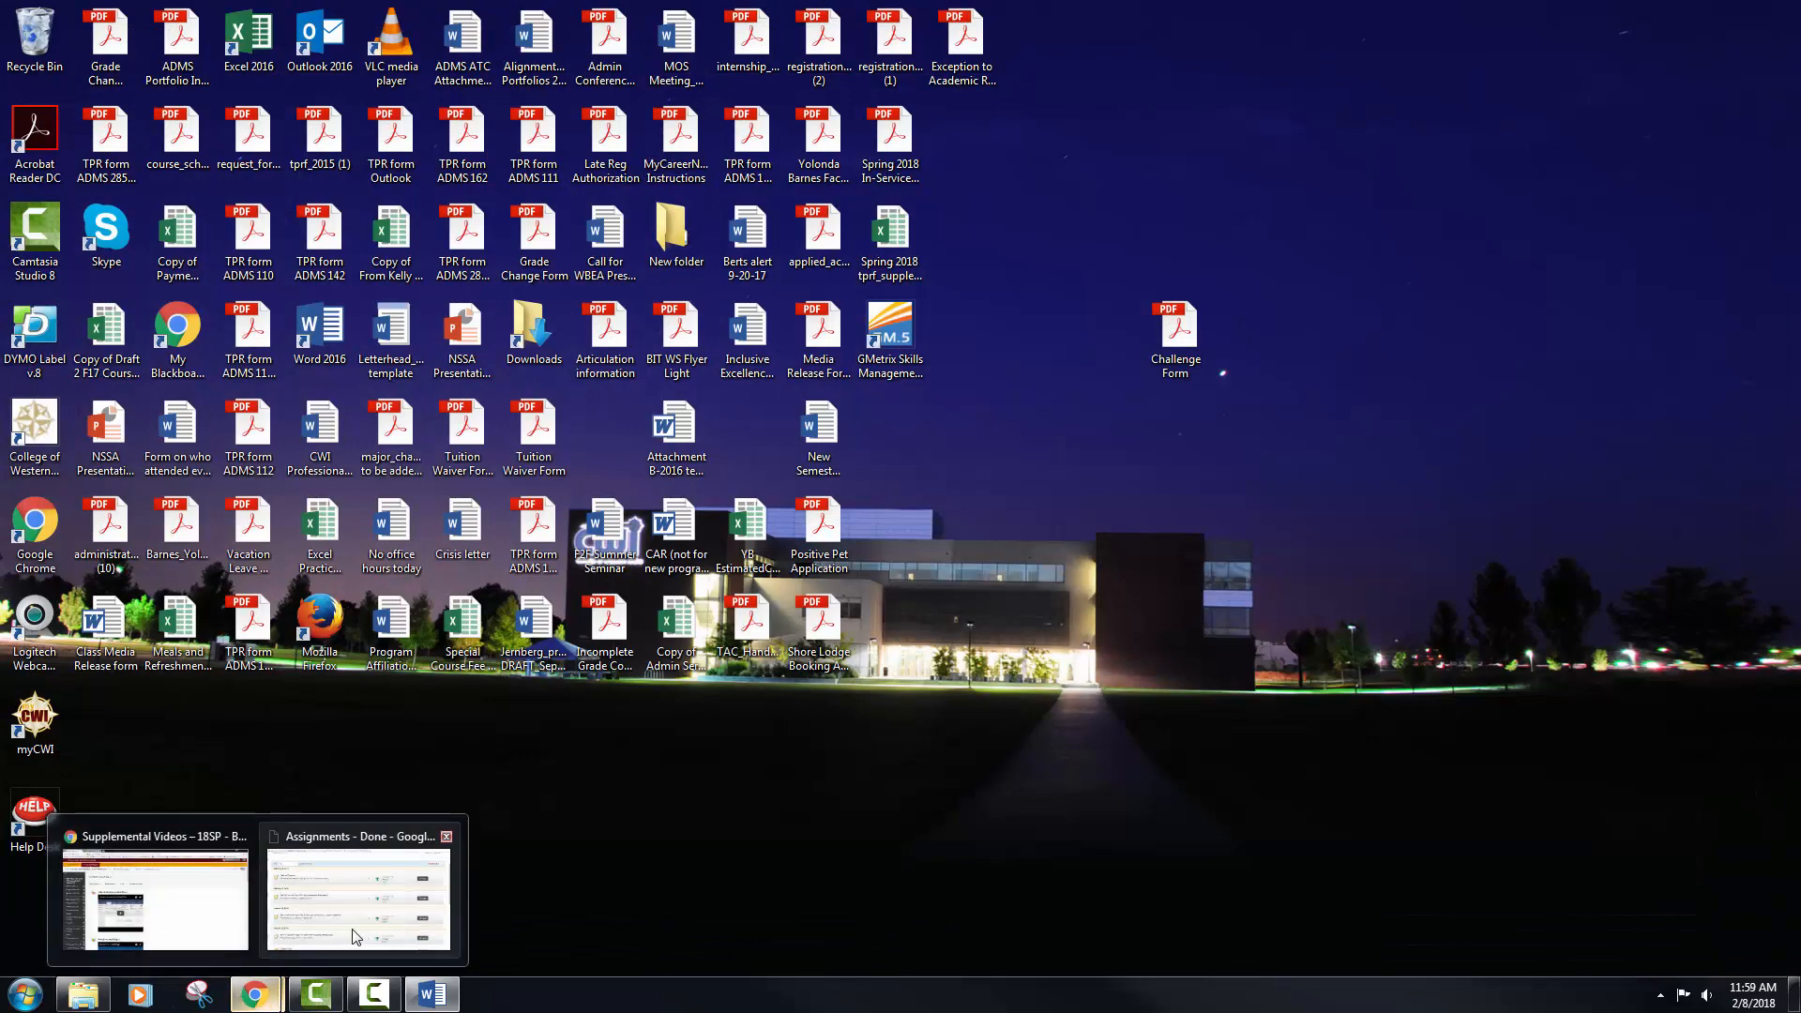
click(356, 924)
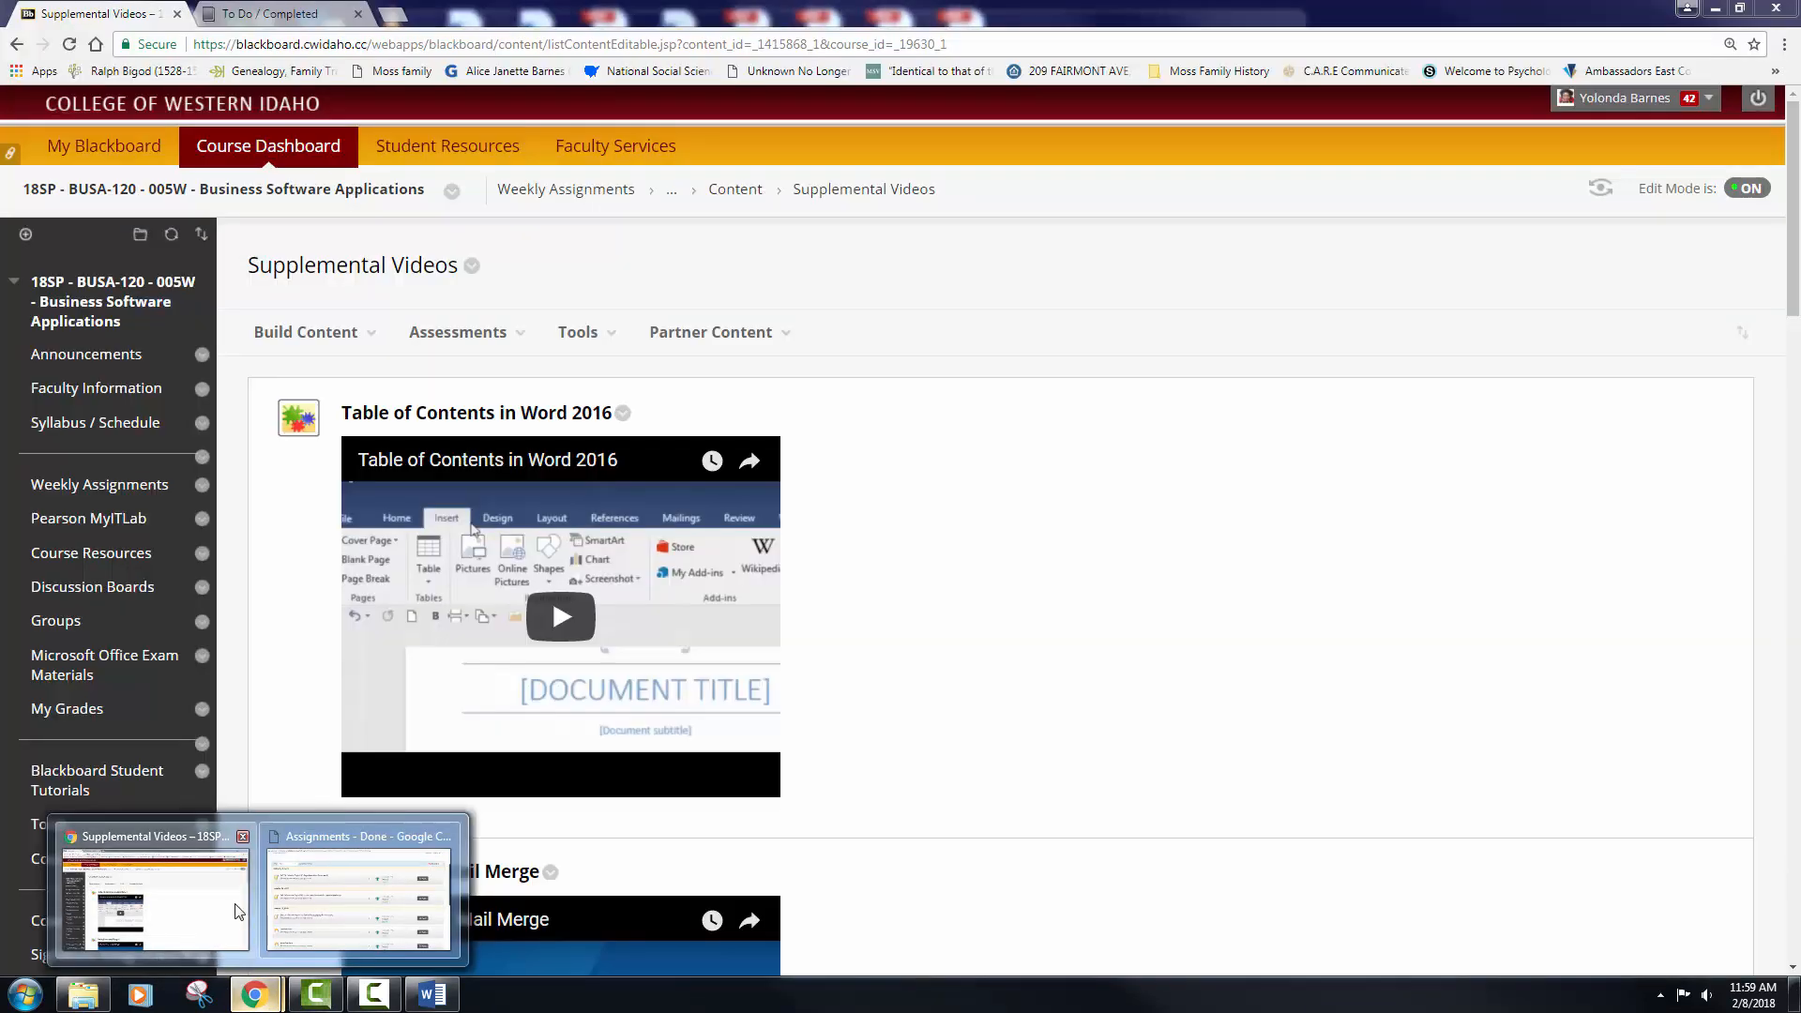
click(237, 914)
mouse_move(257, 993)
click(384, 924)
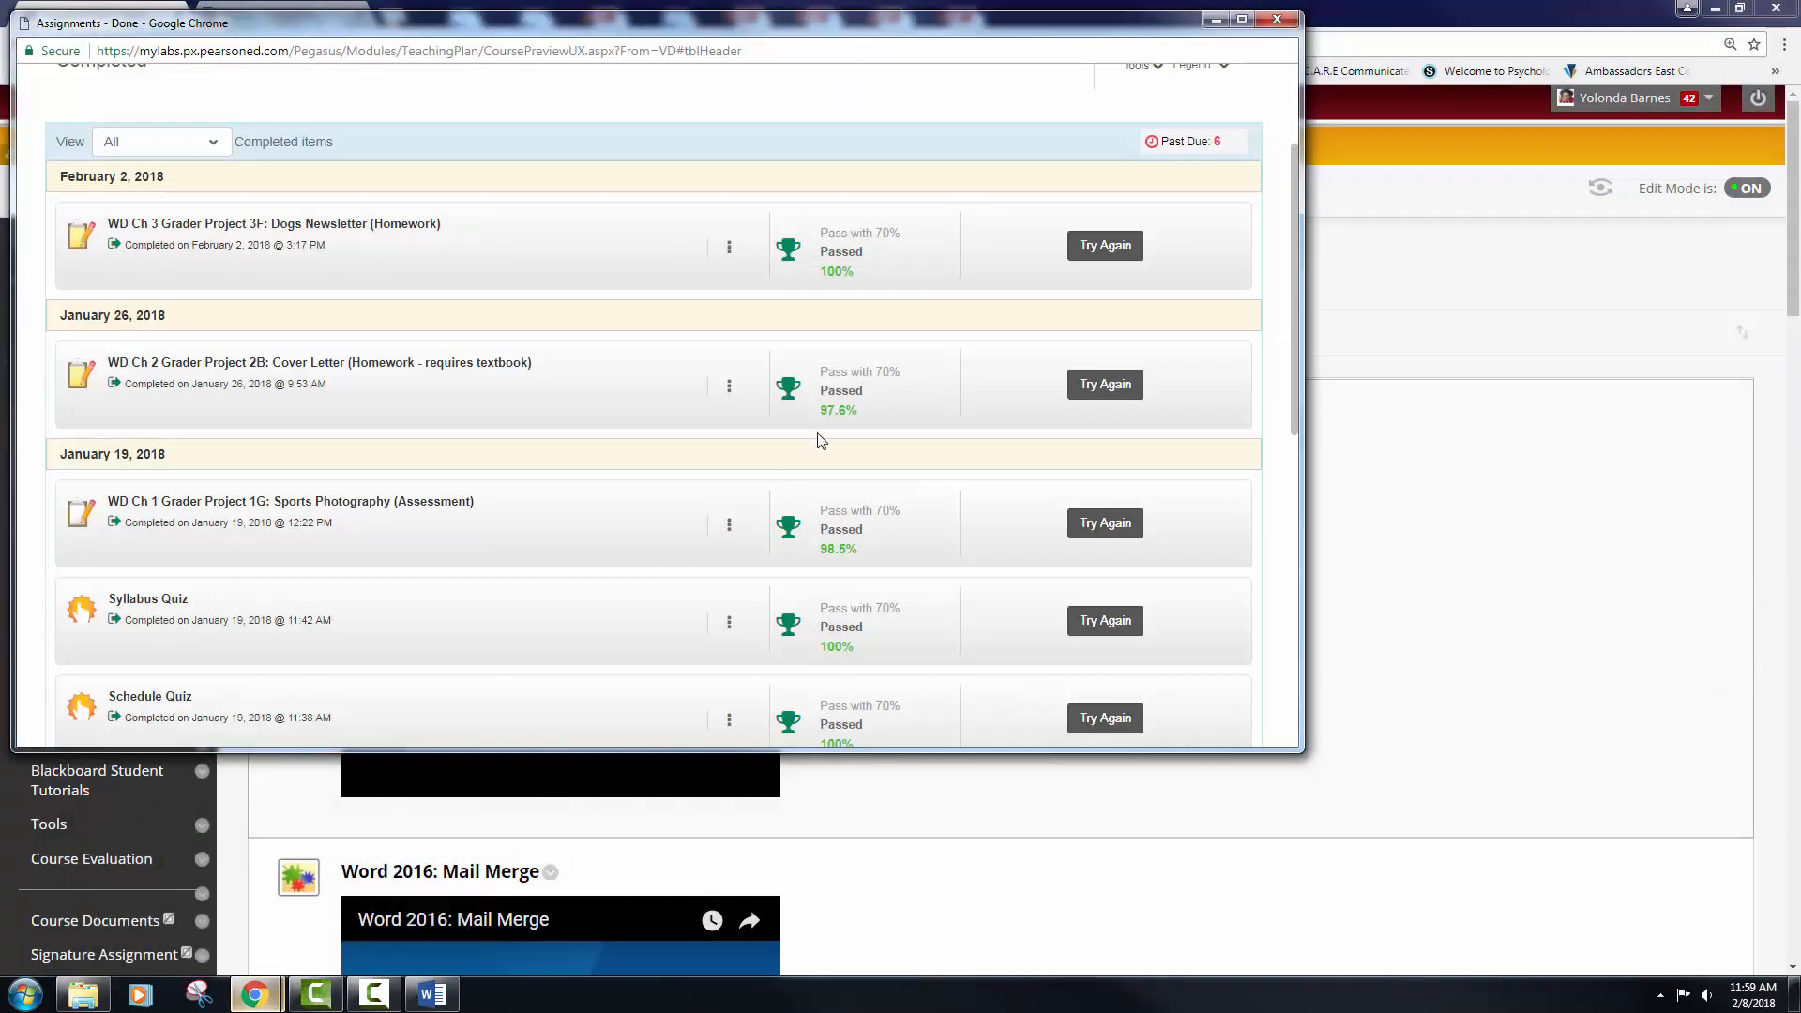